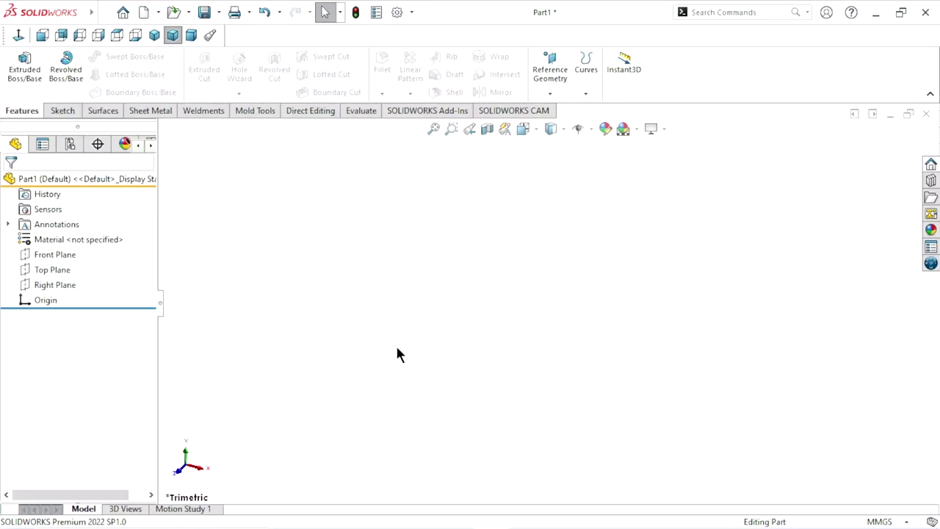
Step: Open a sketch on the Front Plane and draw a horizontal centerline crossing the origin
click(47, 256)
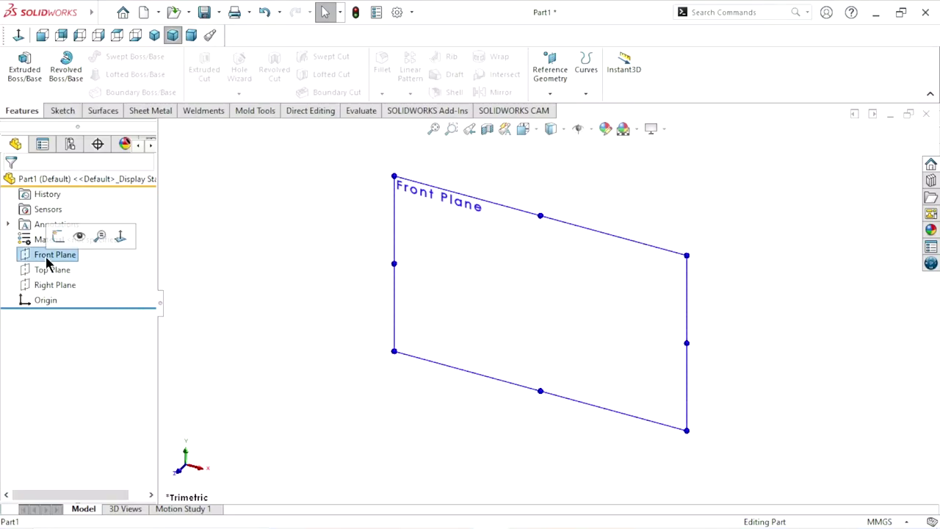
click(56, 239)
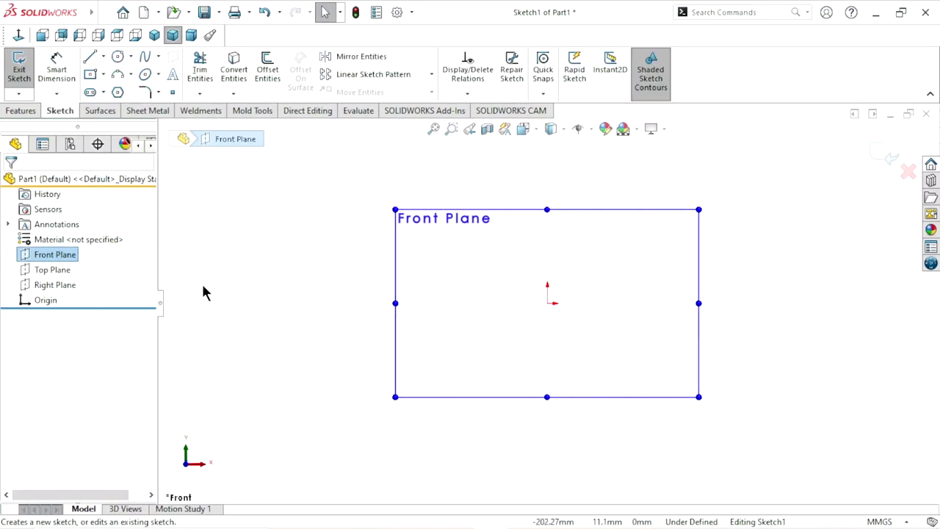
click(103, 58)
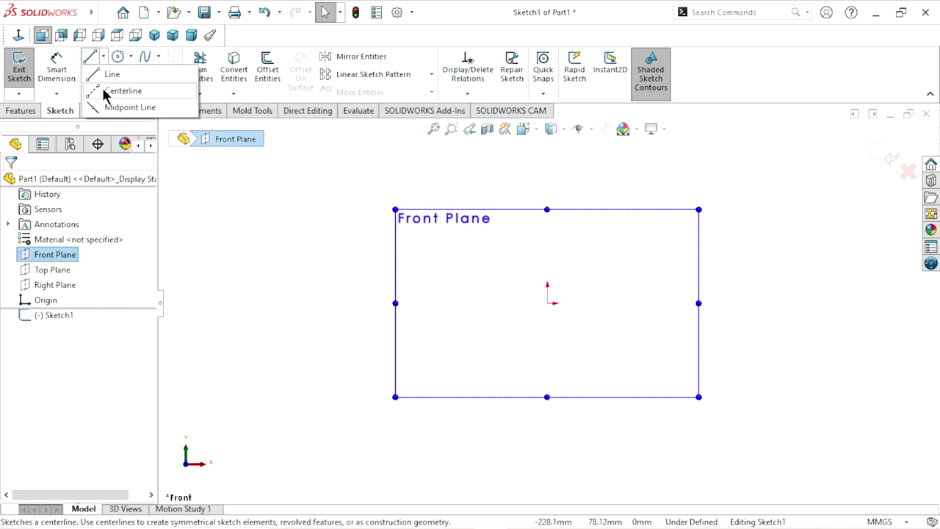
click(105, 90)
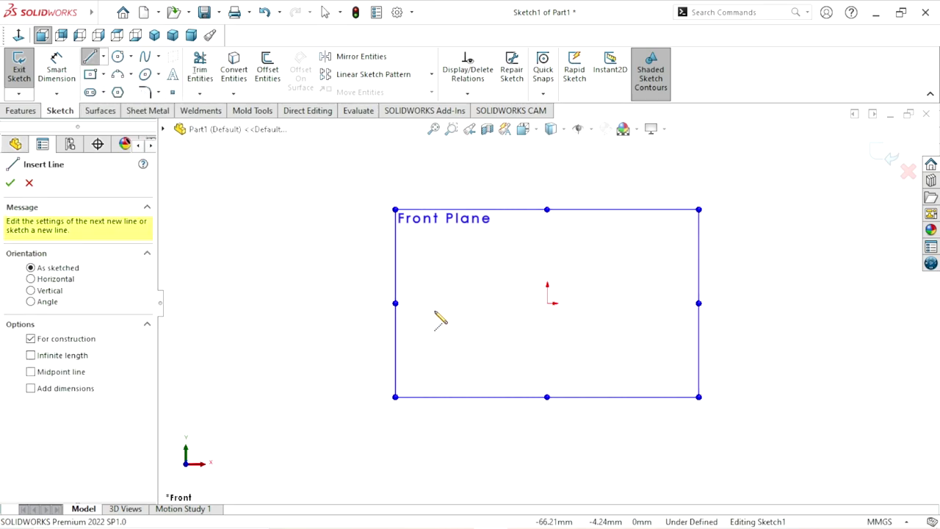
click(360, 303)
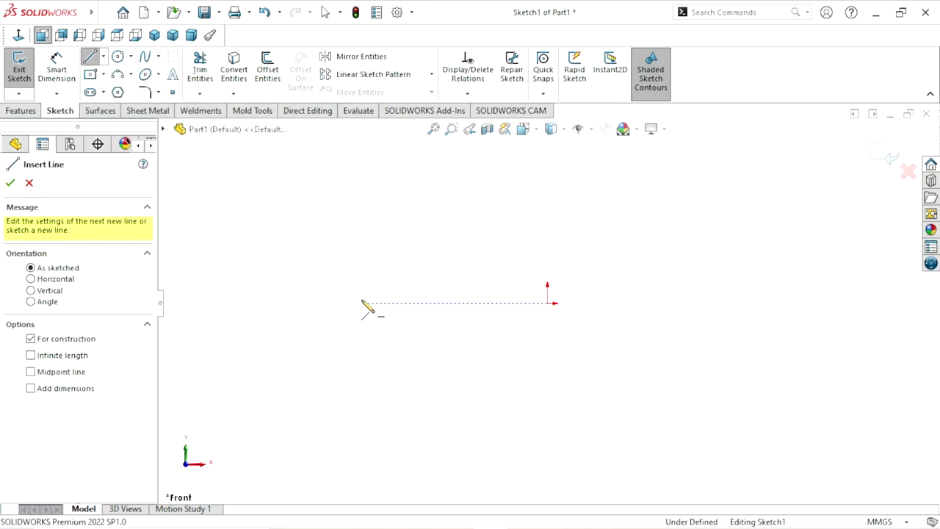
click(759, 303)
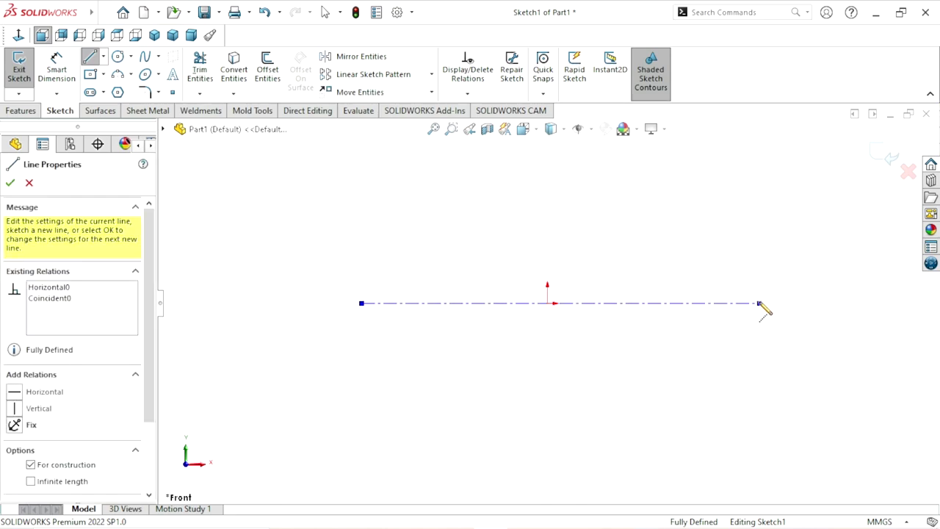
right_click(646, 265)
click(649, 271)
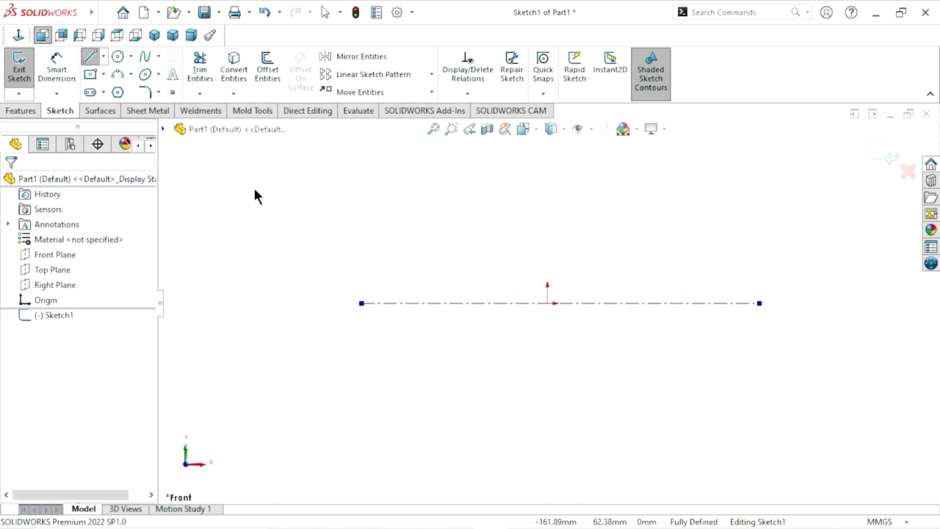
Step: Dimension the centerline's length to 834 mm
click(53, 74)
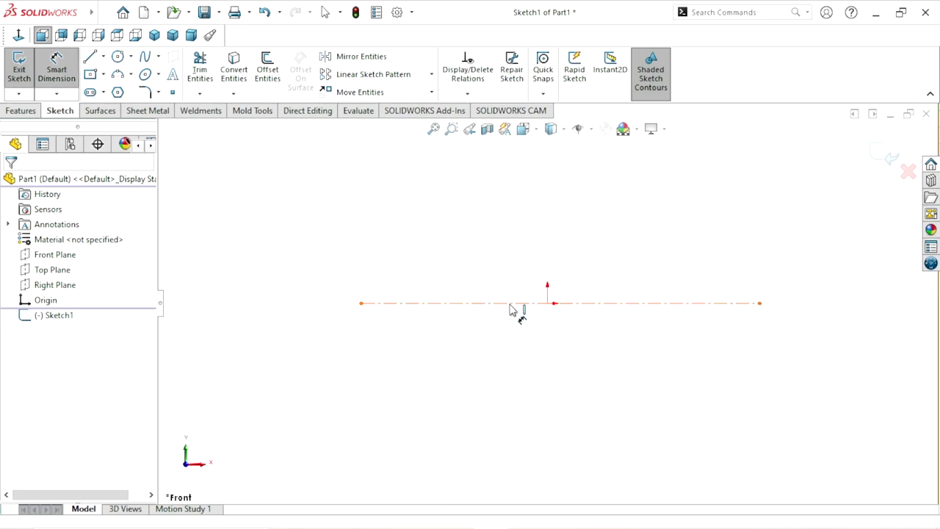
click(516, 304)
click(558, 367)
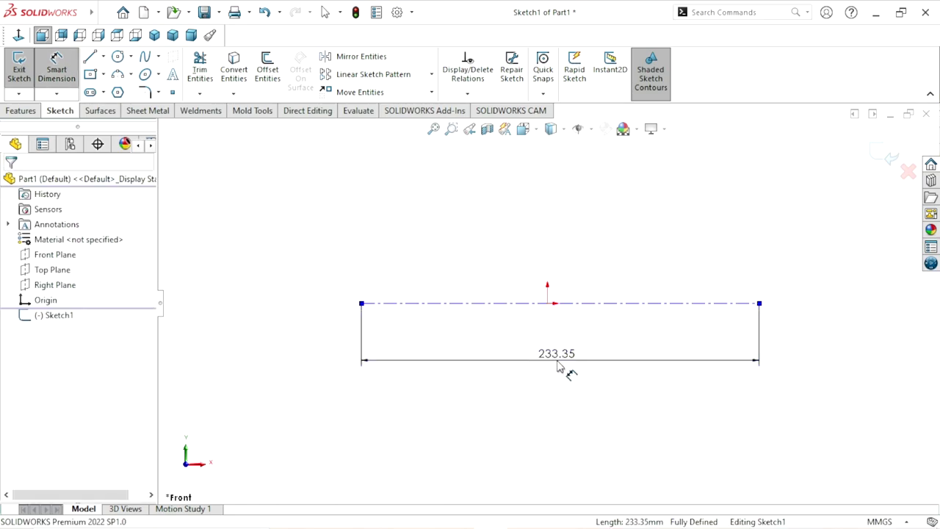
text(8)
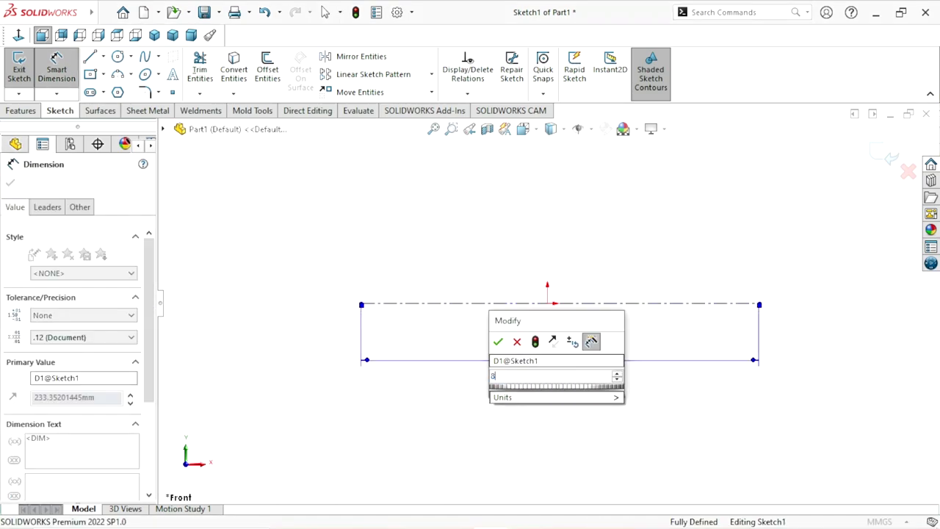
text(34)
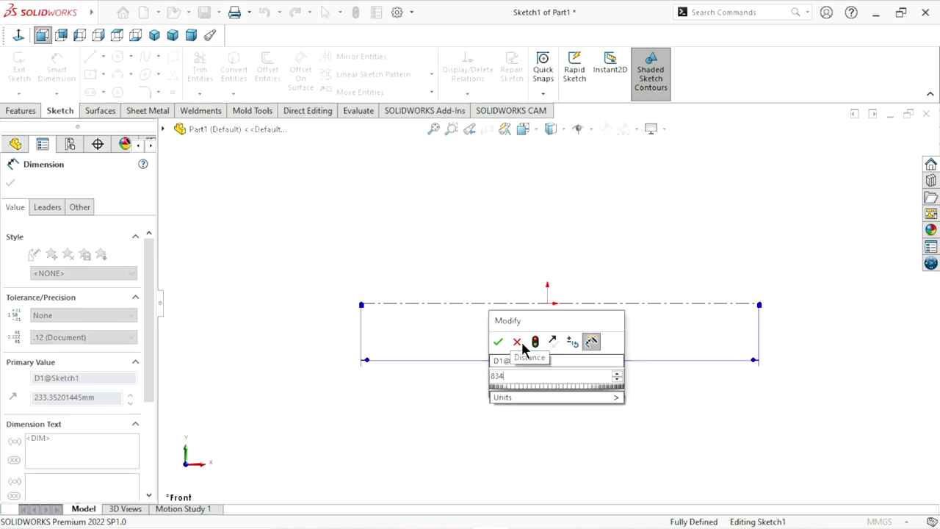
click(499, 342)
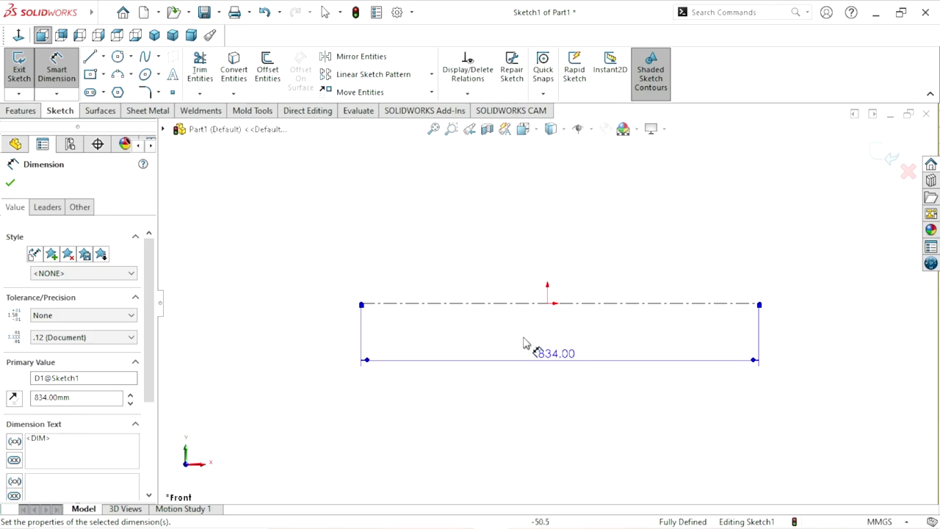
click(8, 189)
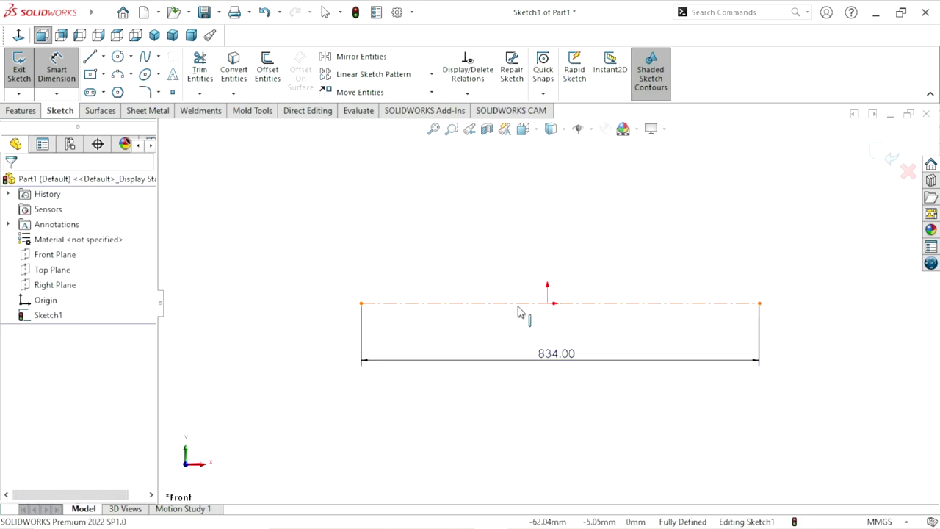
key(Escape)
Step: Add a Midpoint relation between the centerline and the origin
click(545, 302)
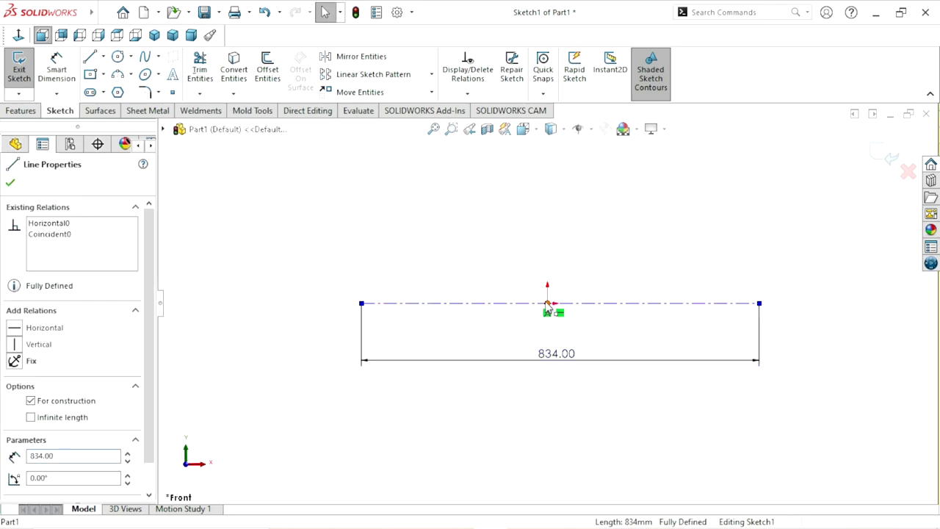
ctrl+click(548, 303)
click(604, 260)
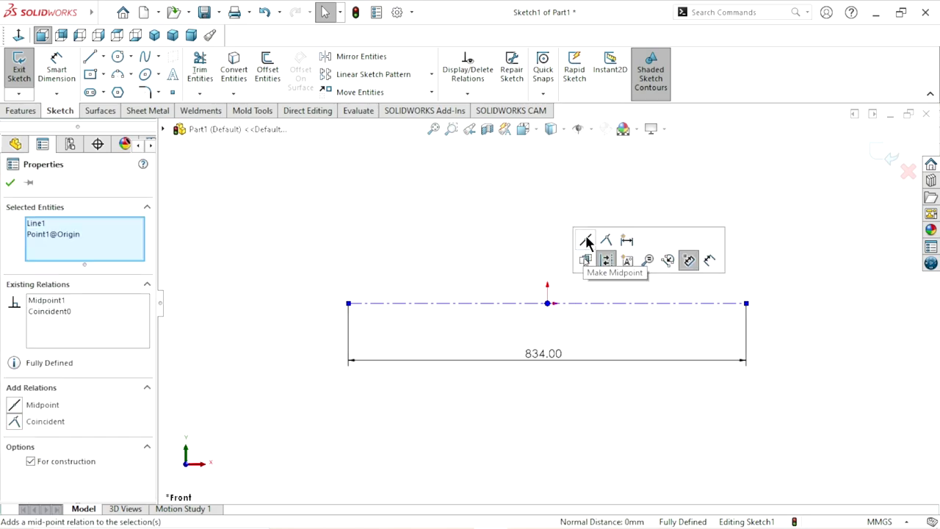
click(10, 184)
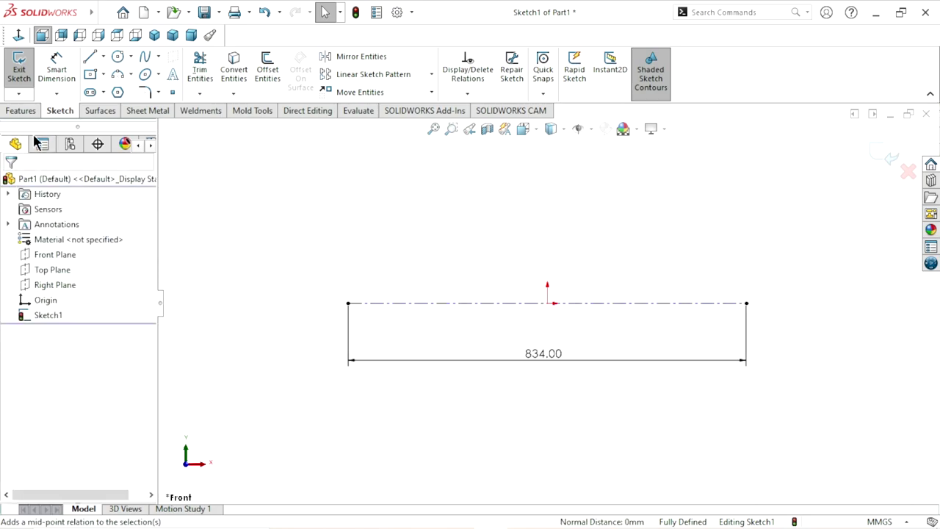
click(105, 76)
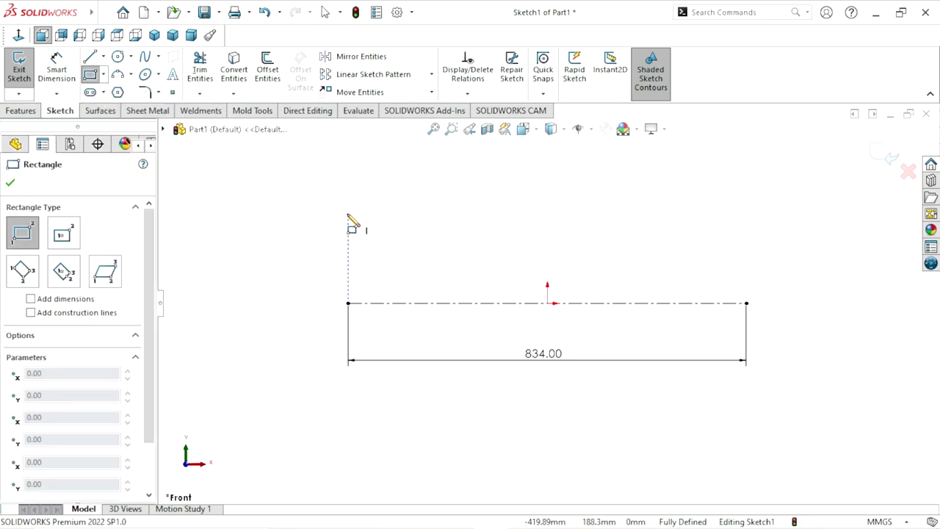
Step: Draw a thin rectangle above the centerline spanning its length
click(348, 217)
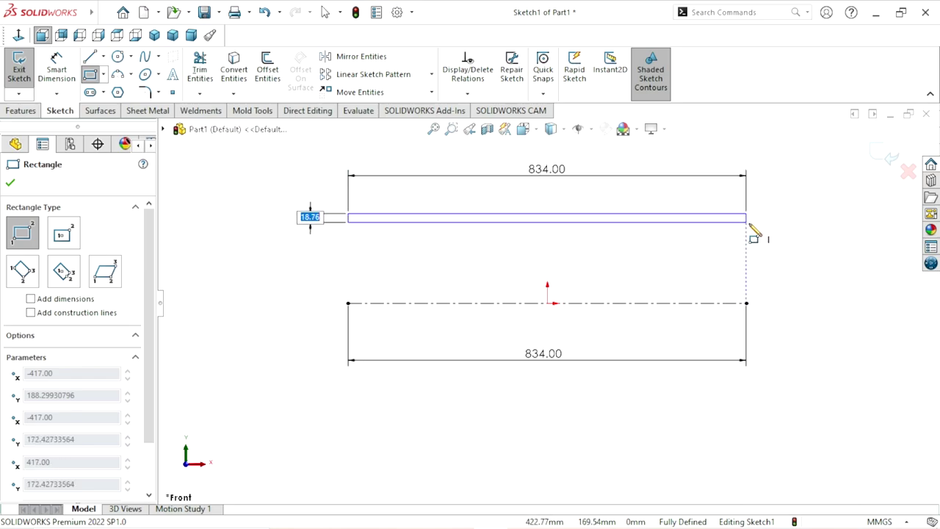
click(749, 232)
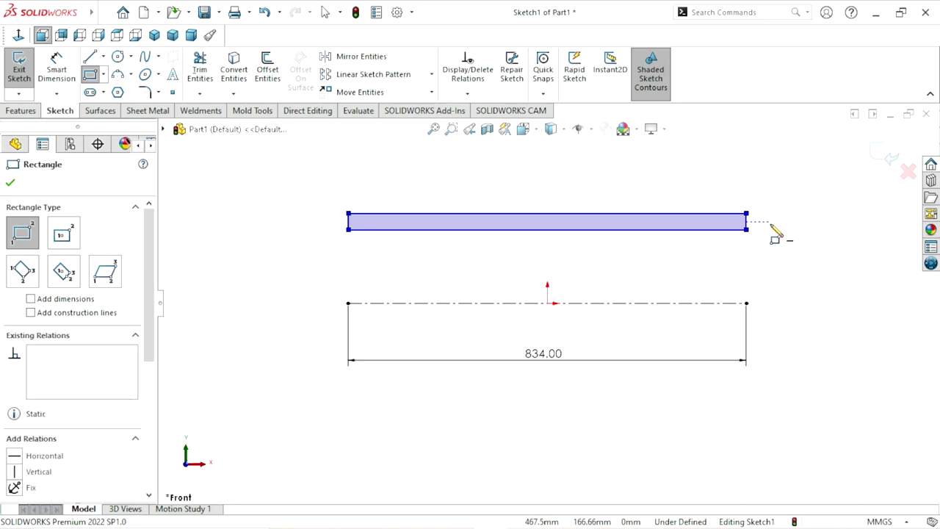
right_click(780, 235)
click(783, 234)
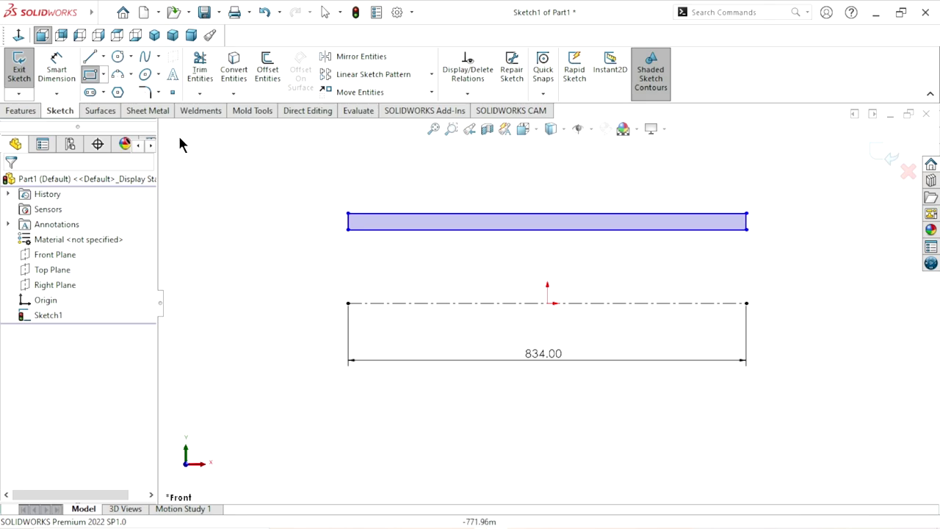
Step: Dimension the rectangle's top and bottom edges across the centerline as Ø414 and Ø382 mm
click(56, 73)
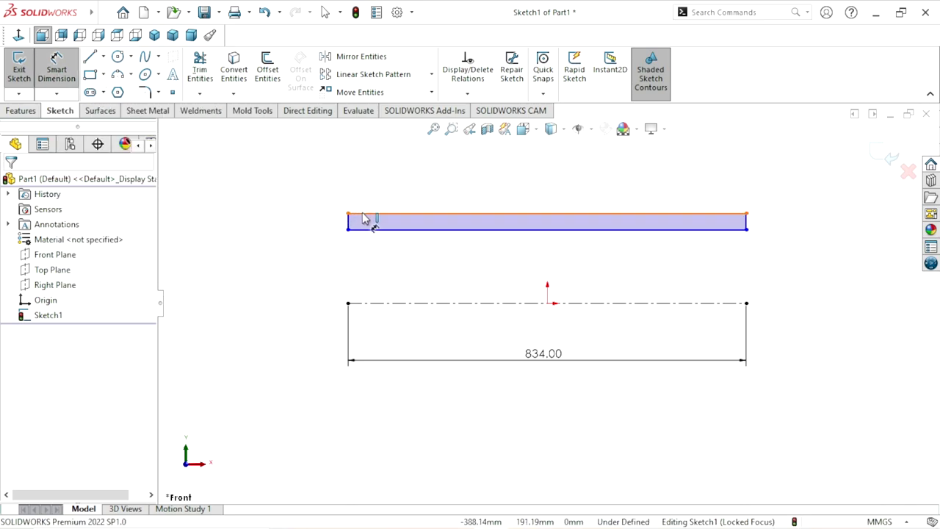
click(377, 303)
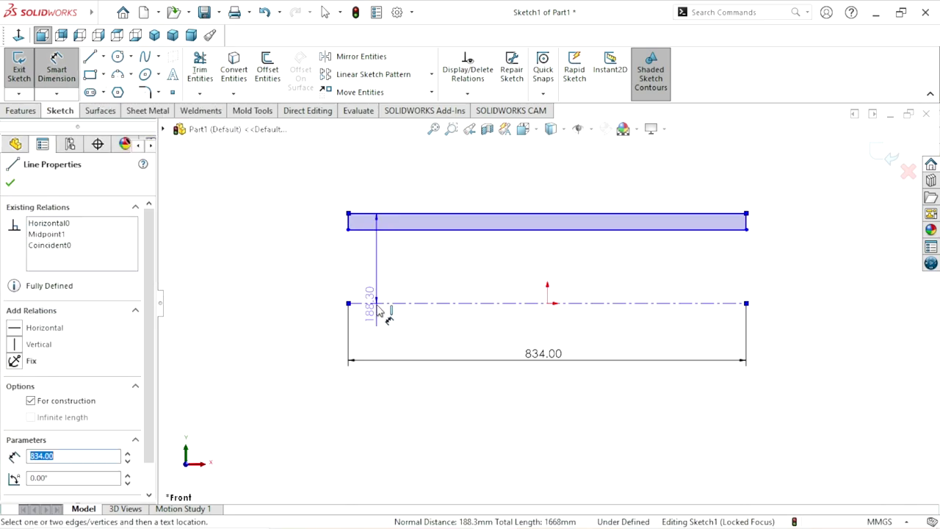
click(307, 316)
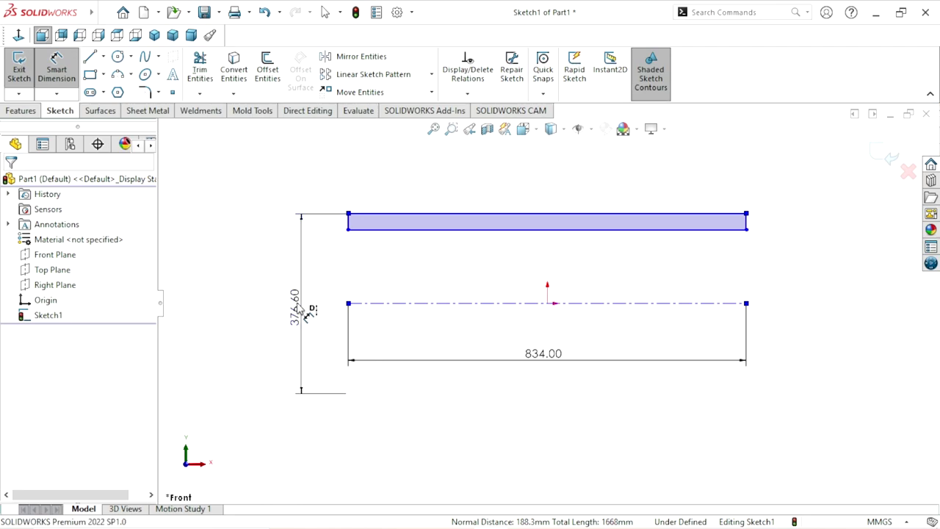
text(41)
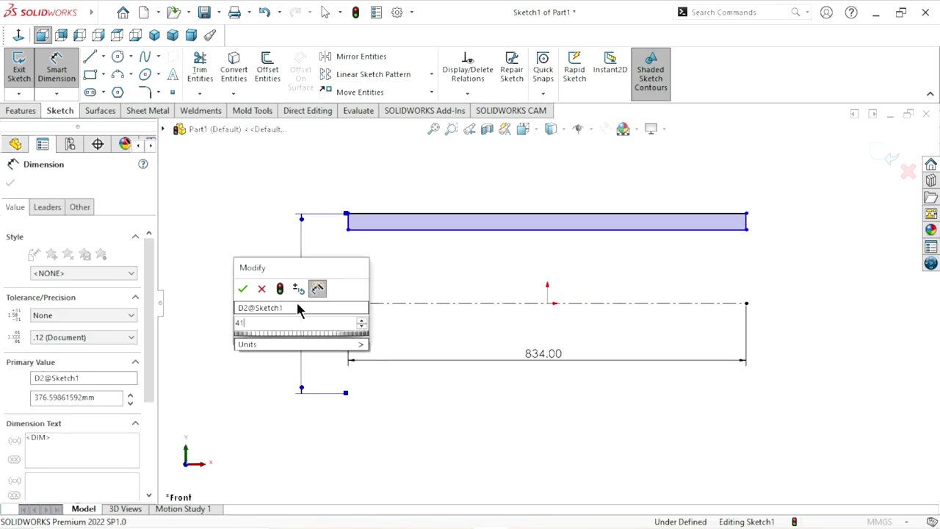
text(4)
key(Return)
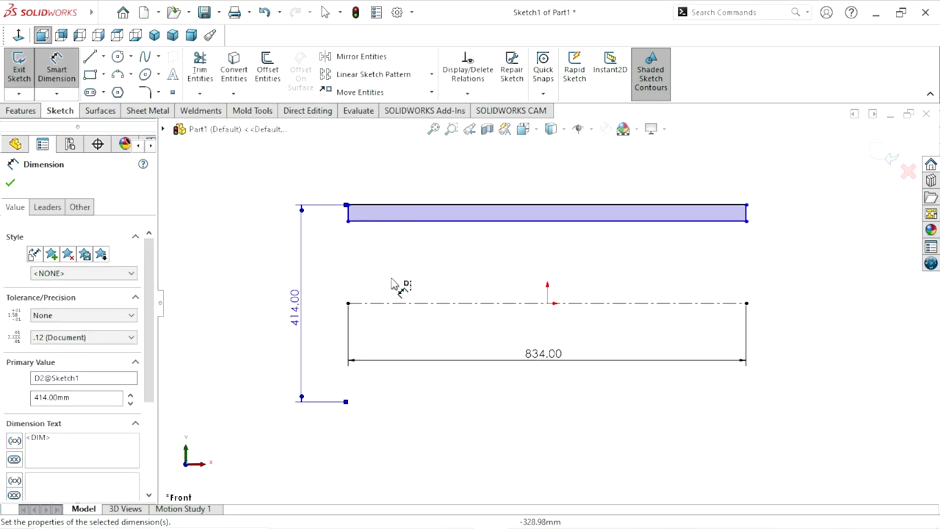
click(389, 222)
click(381, 303)
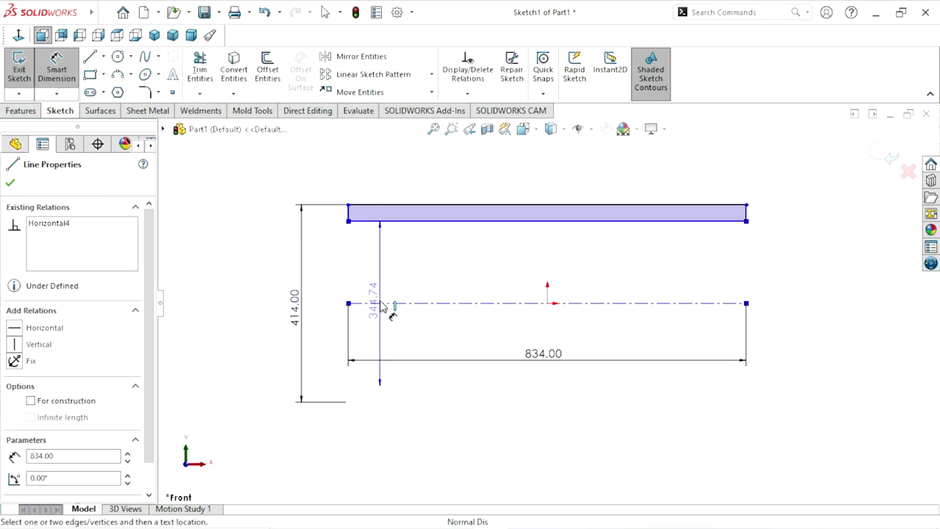
click(331, 306)
double_click(333, 307)
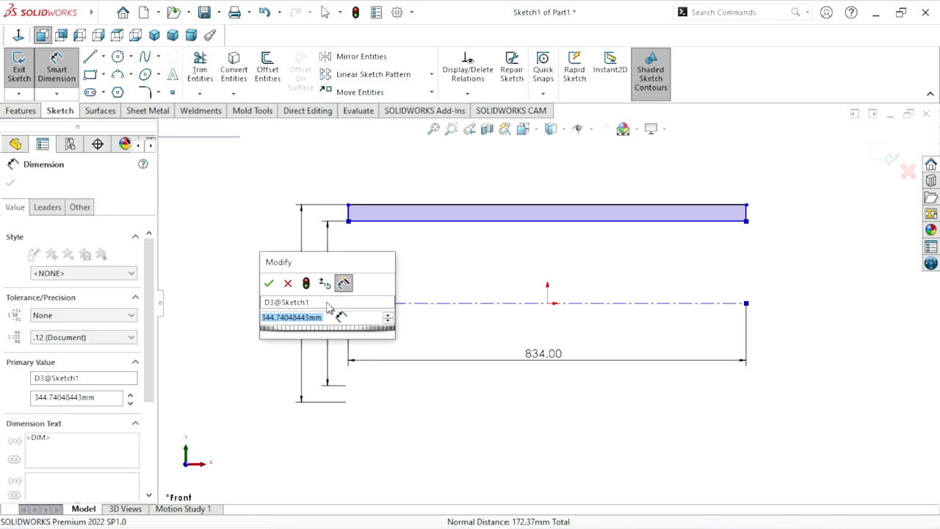
text(382)
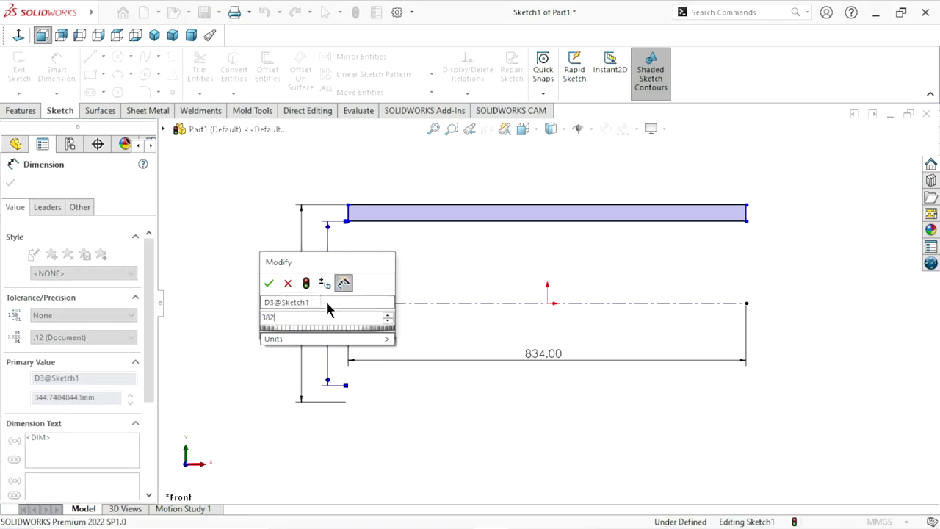
click(269, 283)
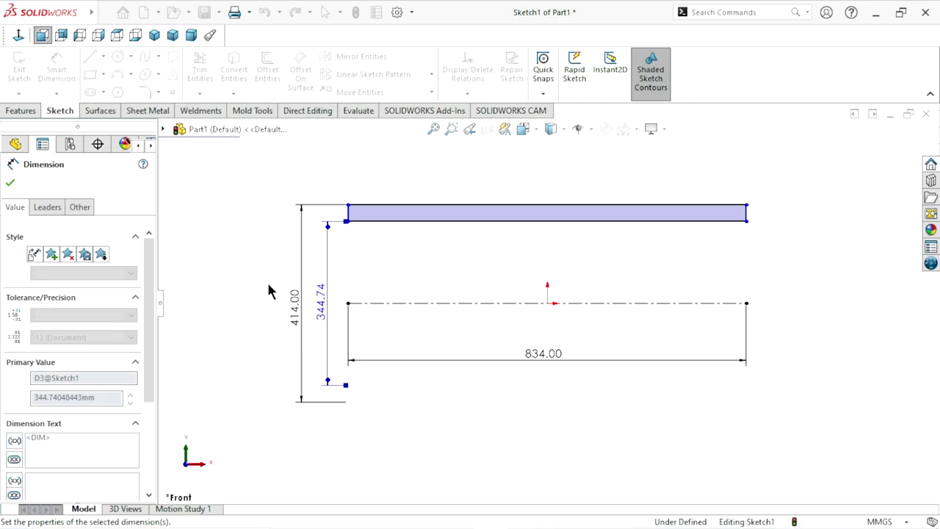
Step: Add the 834 mm length dimension to the rectangle's top edge
click(582, 208)
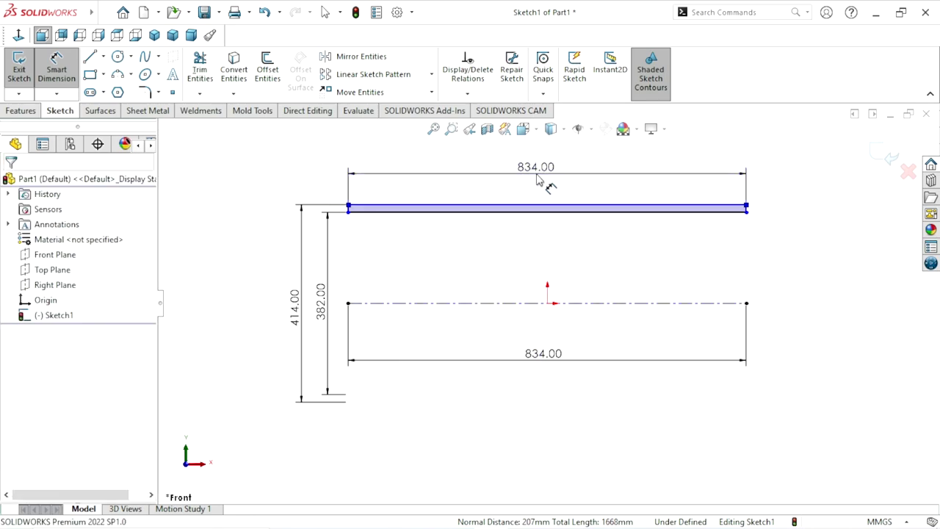
click(539, 180)
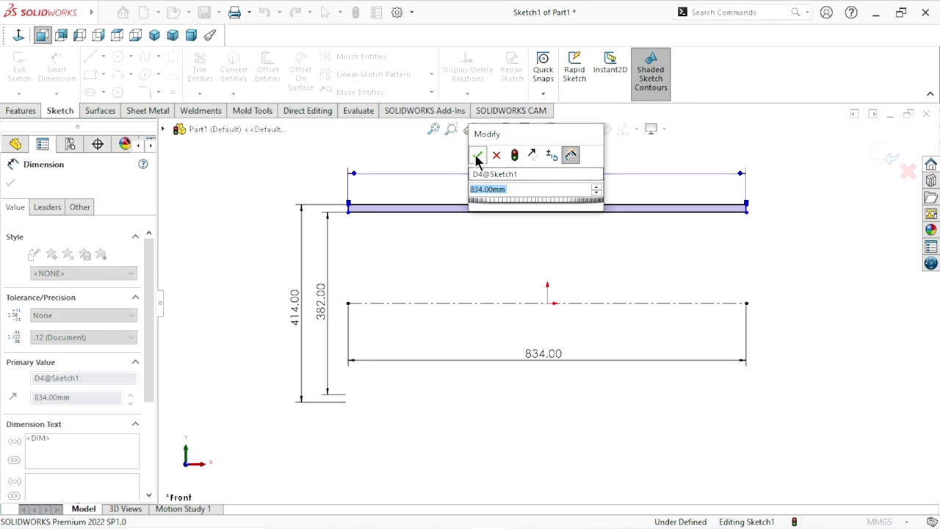
click(477, 156)
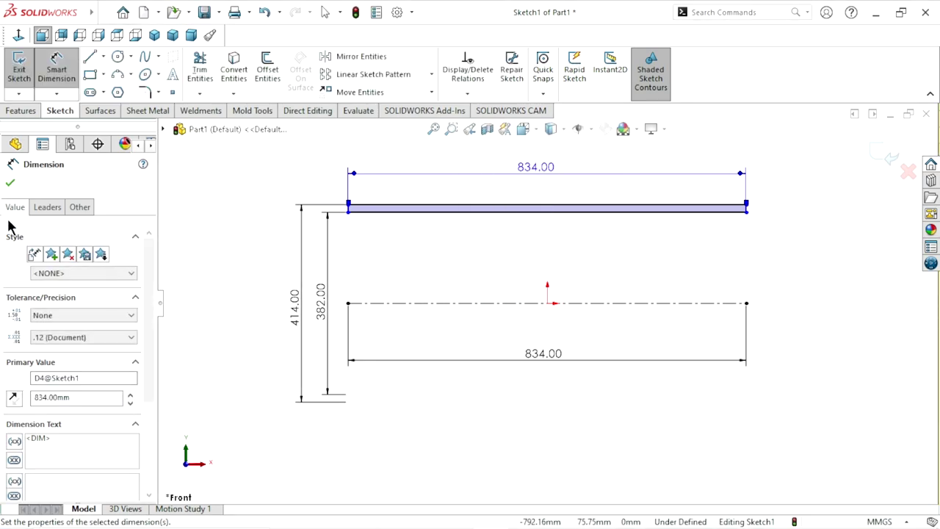
click(10, 183)
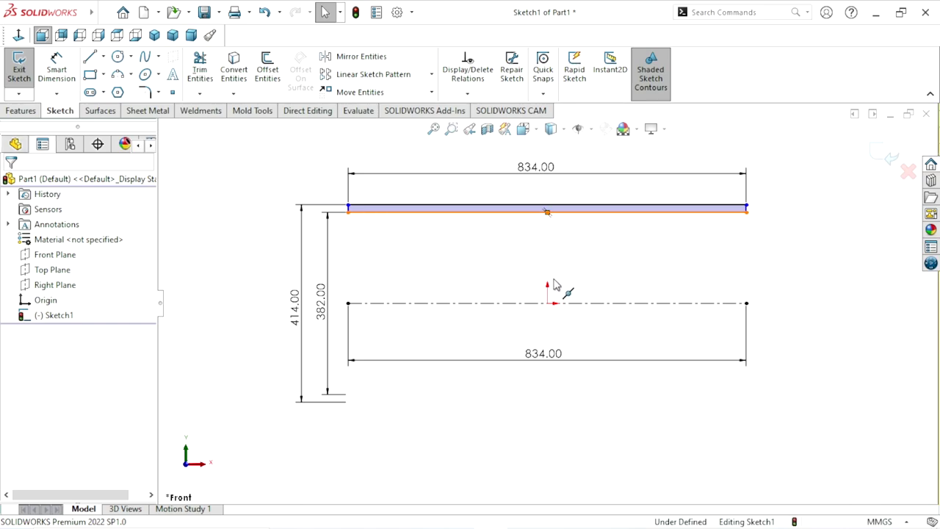
Step: Add a Vertical relation between the top line's midpoint and the origin
click(547, 211)
click(549, 308)
click(547, 302)
ctrl+click(547, 303)
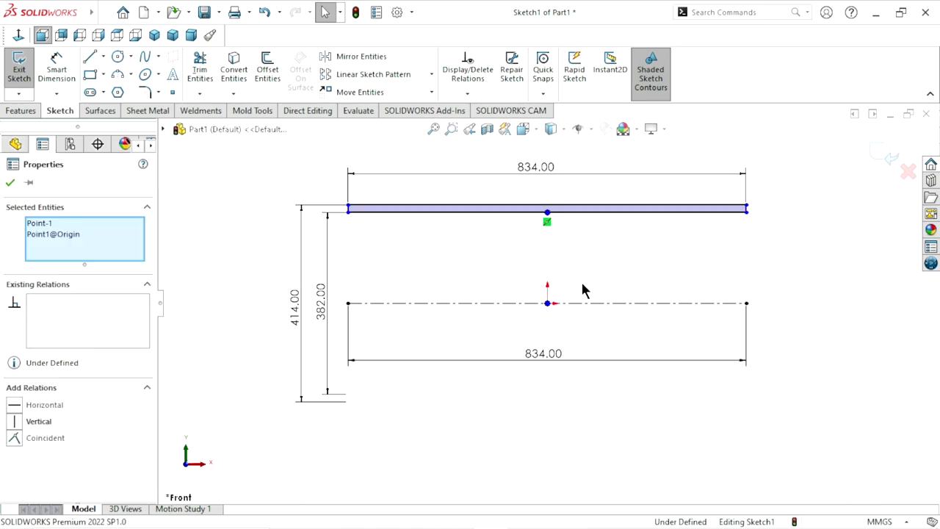
click(609, 250)
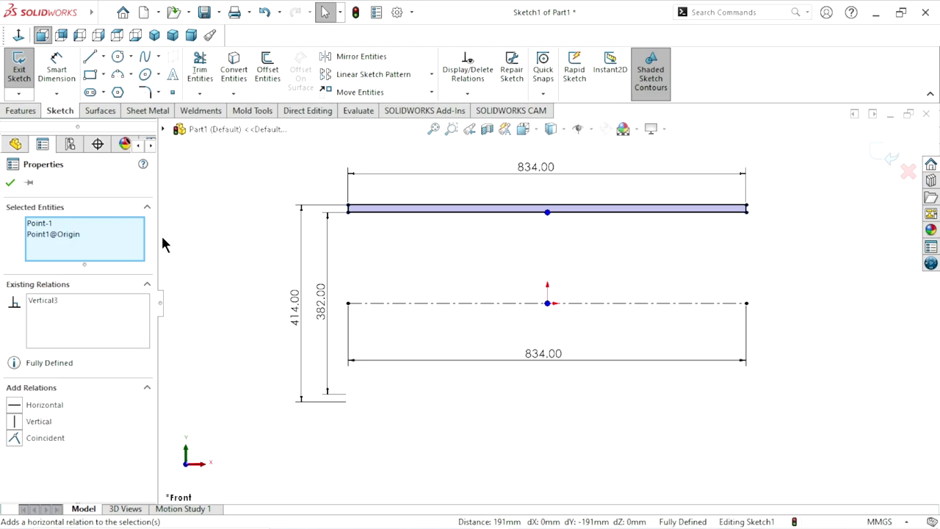
click(10, 183)
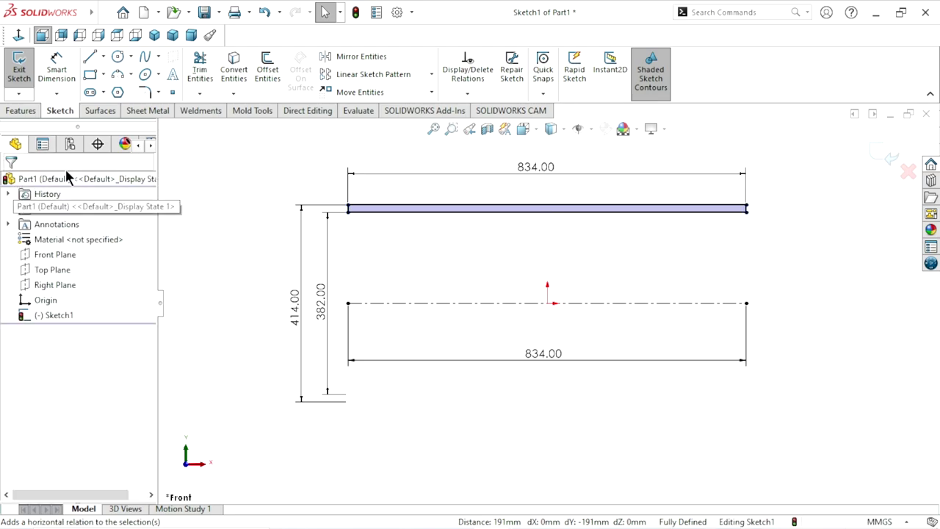
click(9, 111)
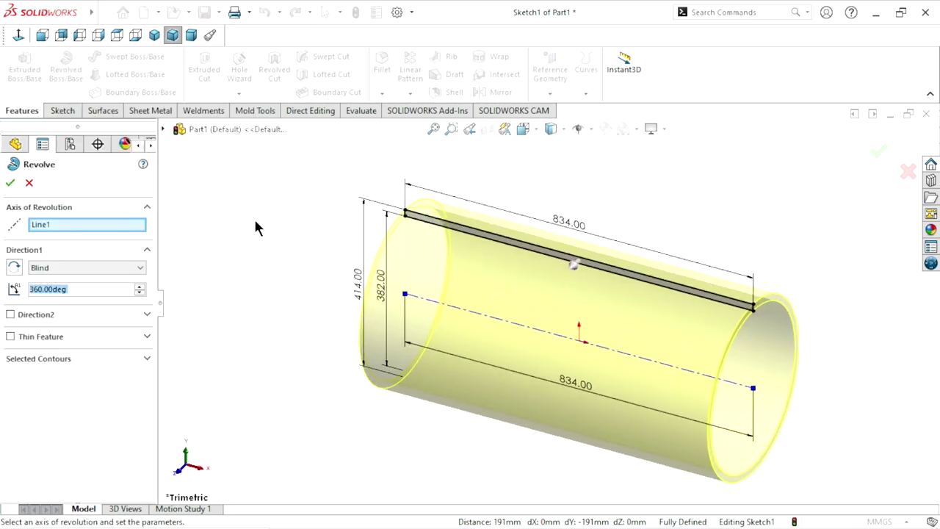
Step: Accept the 360° revolve about Line1 and orbit to look along the tube's axis
click(10, 183)
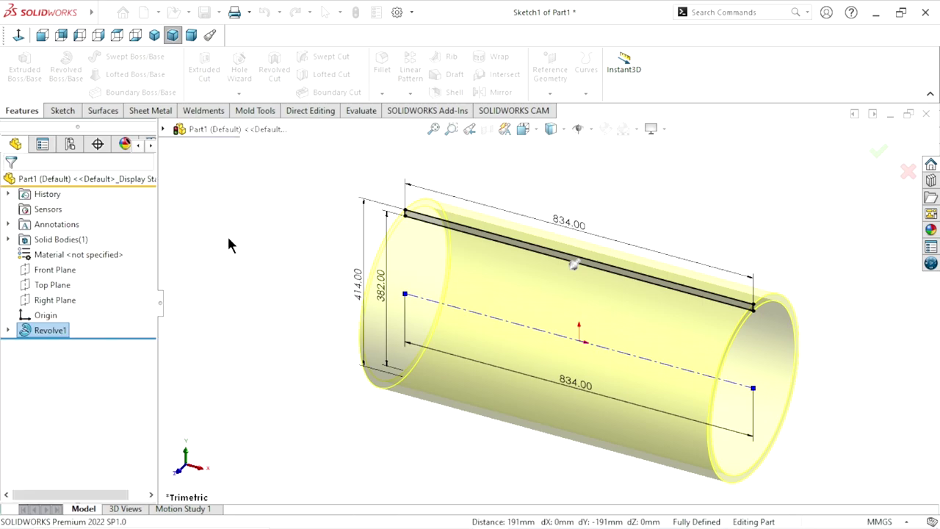
mouse_move(325, 277)
middle_down()
mouse_move(447, 339)
mouse_move(426, 360)
middle_up()
scroll(551, 351, down, 2)
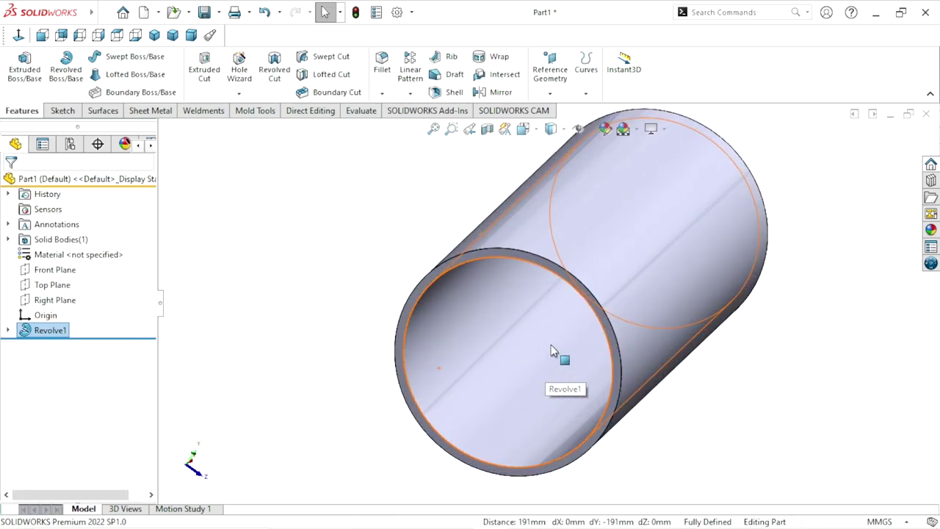
Step: Start a new sketch on the tube's ring-shaped end face with the Circle tool active
click(537, 258)
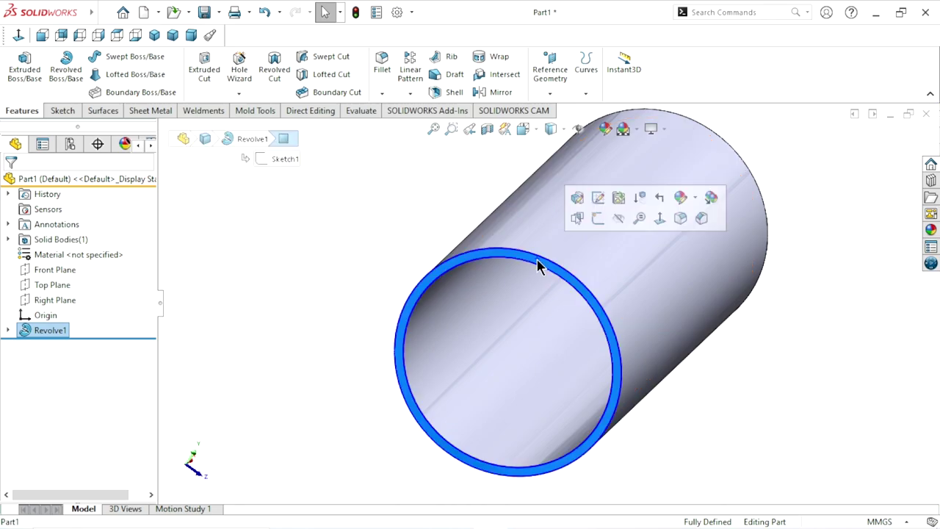
click(599, 216)
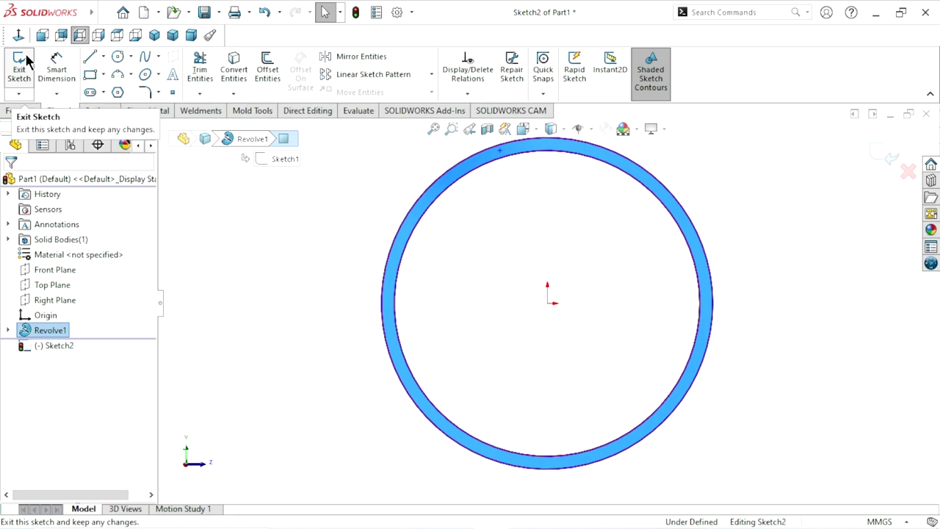
click(117, 57)
scroll(514, 283, up, 2)
scroll(629, 269, up, 1)
Step: Draw a large and a small circle, both centred on the origin
scroll(563, 325, down, 2)
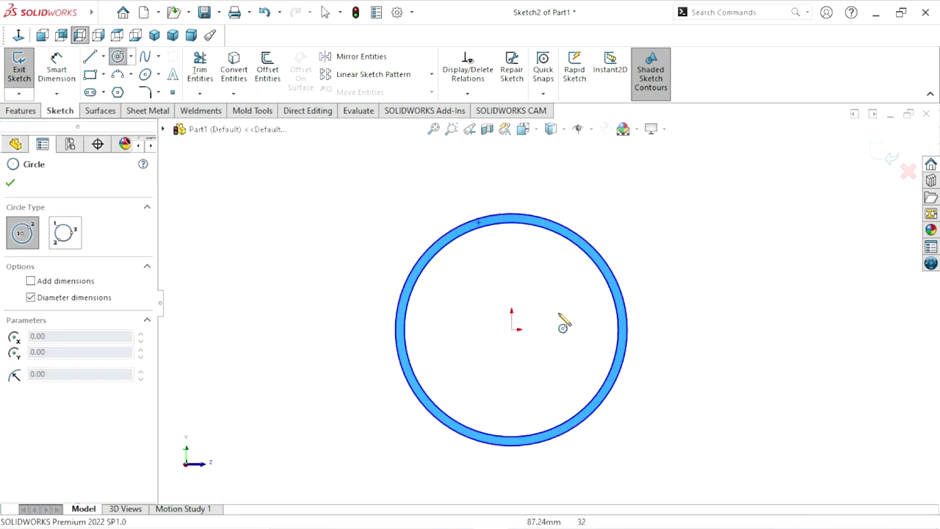
click(512, 329)
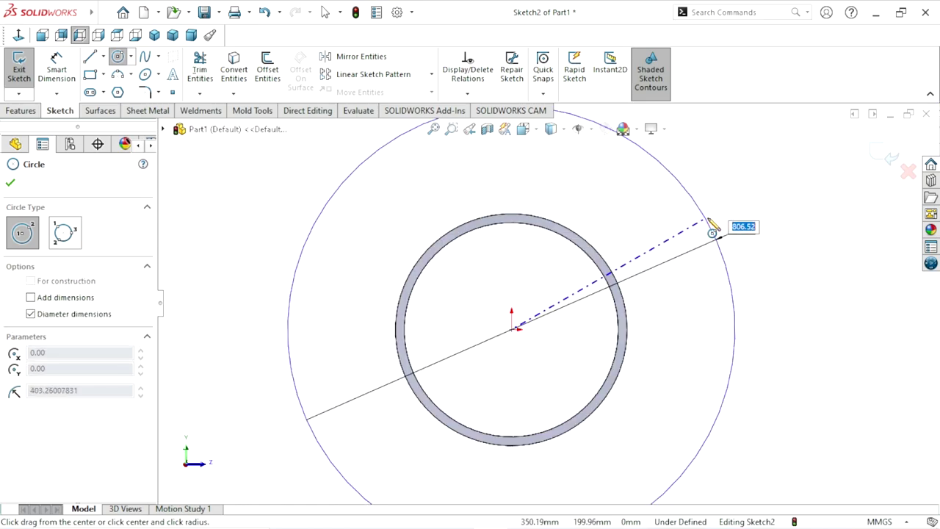
click(708, 221)
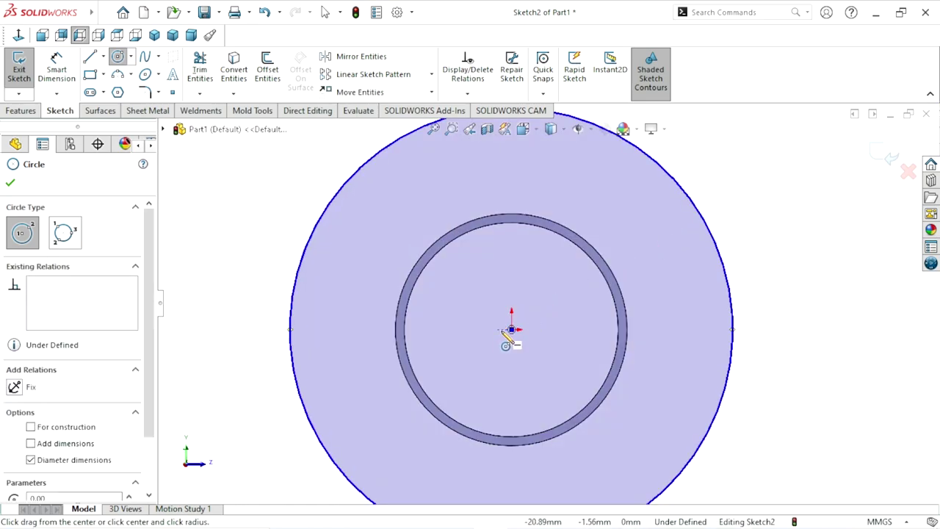
click(512, 328)
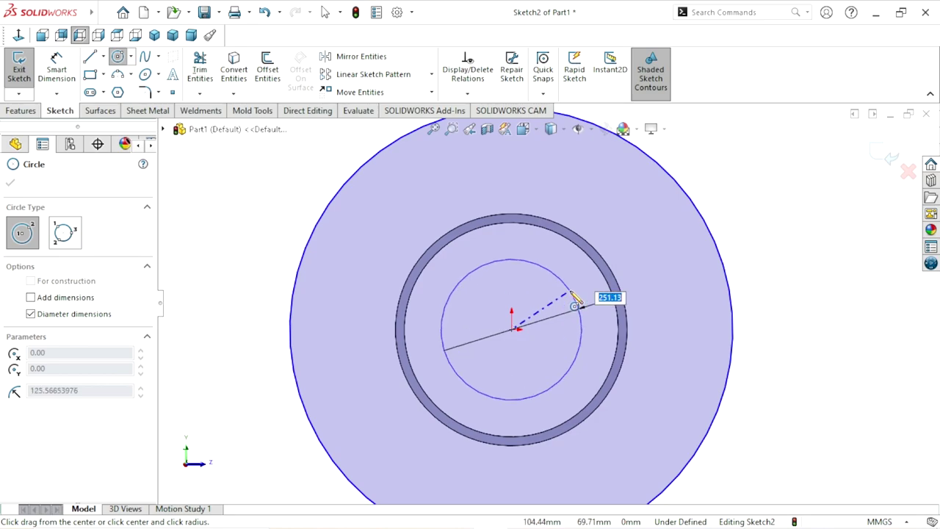
click(575, 298)
Step: Dimension the circles to Ø762 mm and Ø245 mm
click(62, 73)
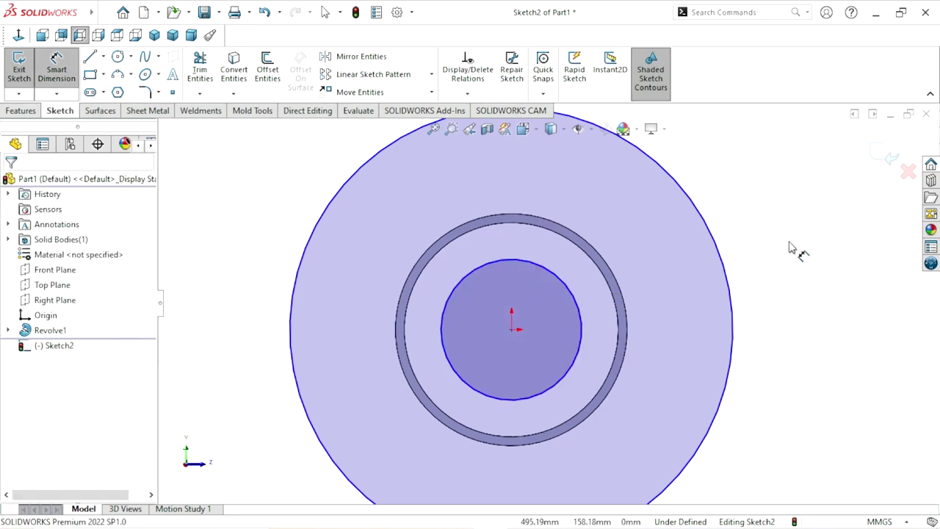
click(789, 327)
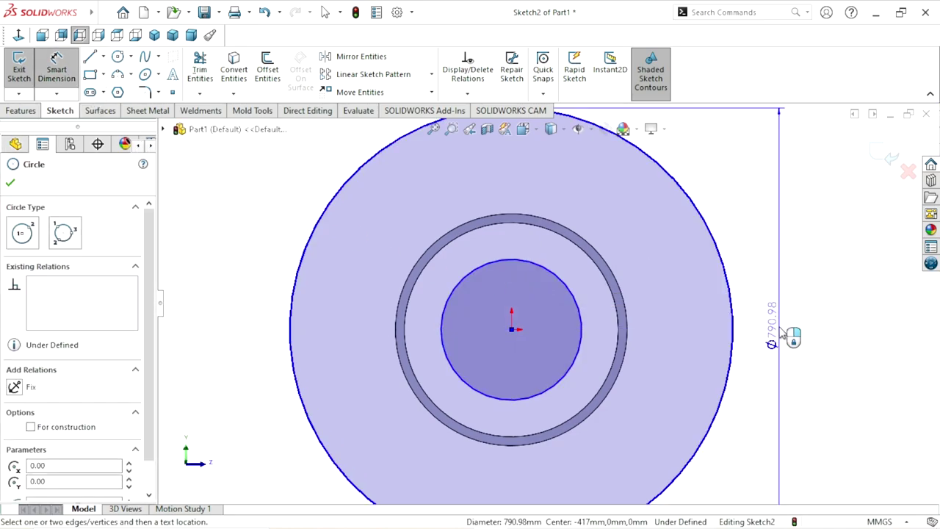
click(782, 332)
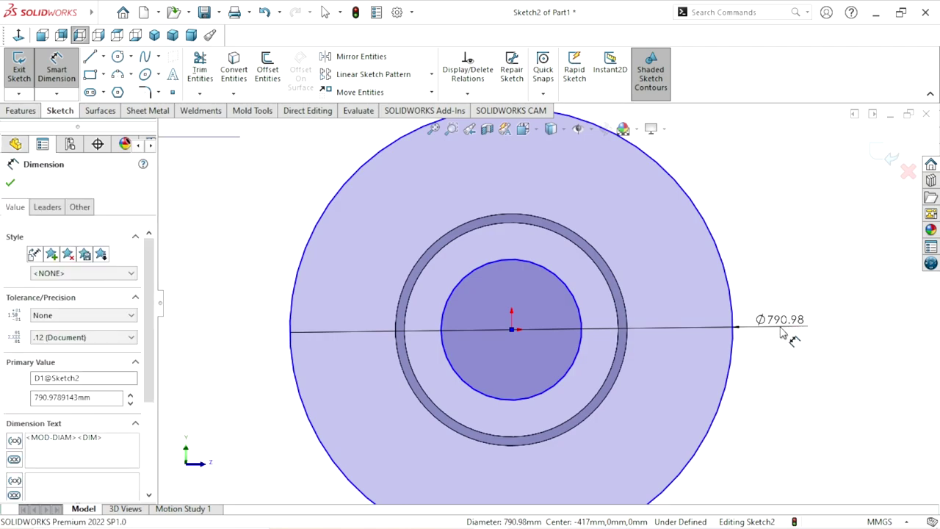
text(762)
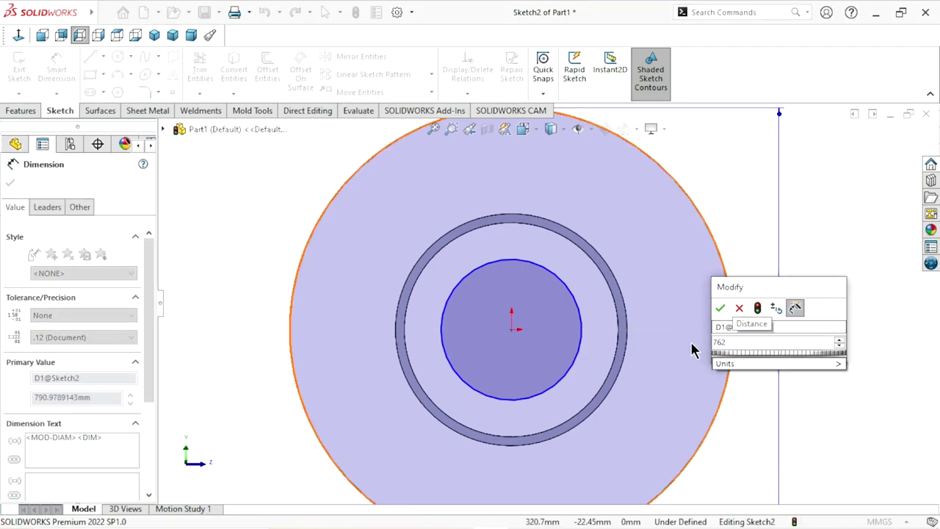
click(719, 309)
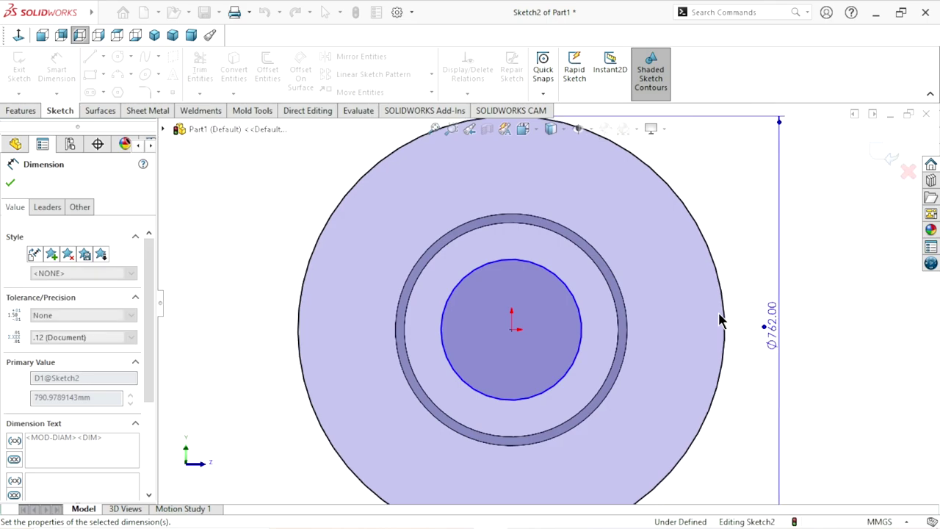
click(588, 339)
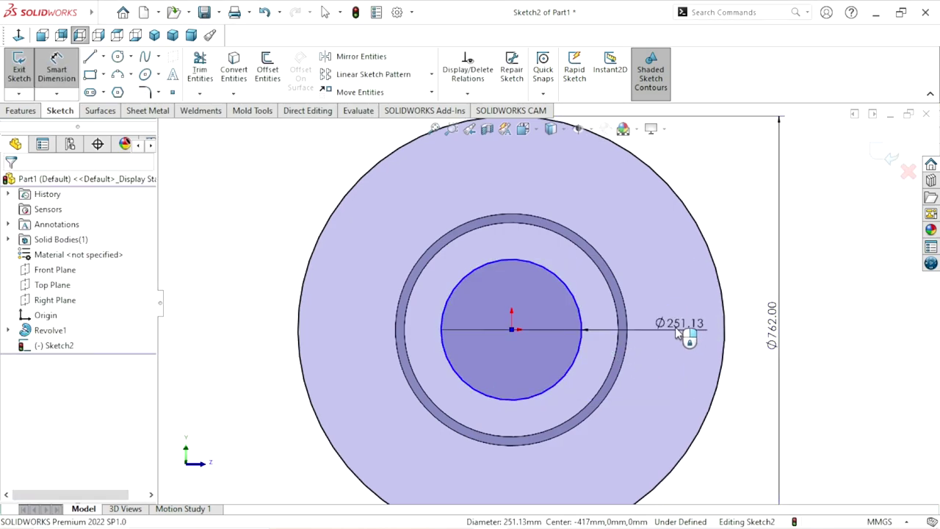
click(676, 329)
text(1)
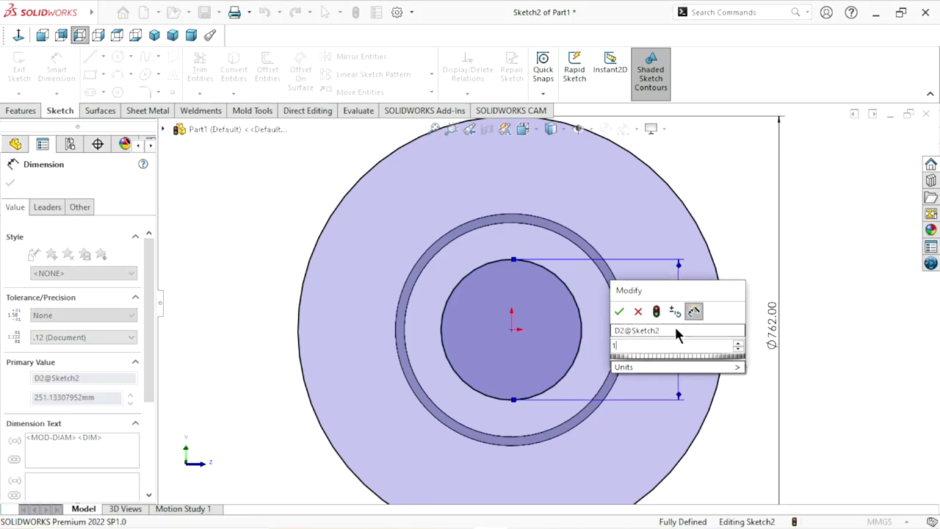
key(BackSpace)
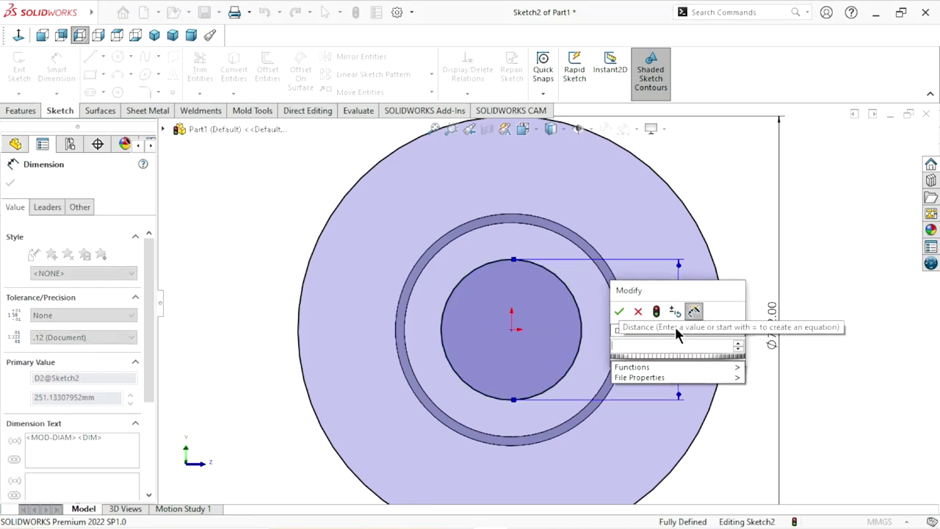
text(245)
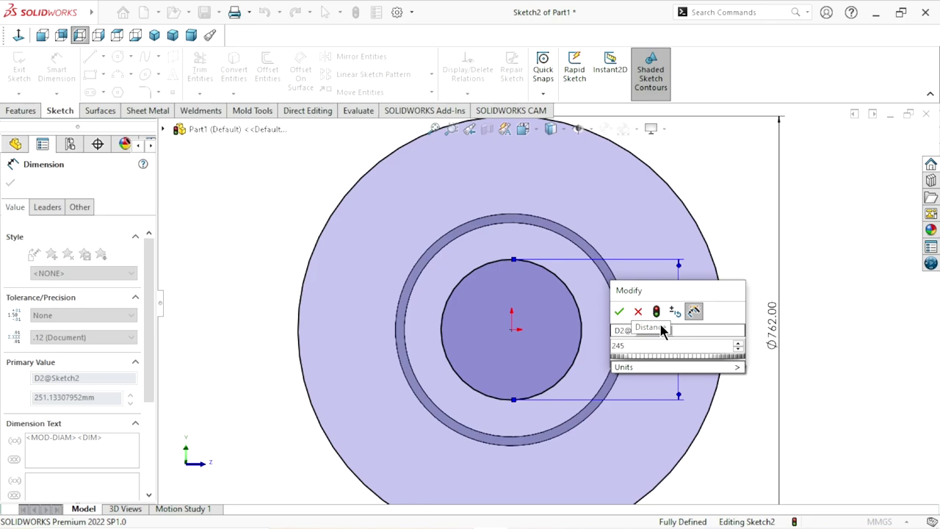
click(621, 312)
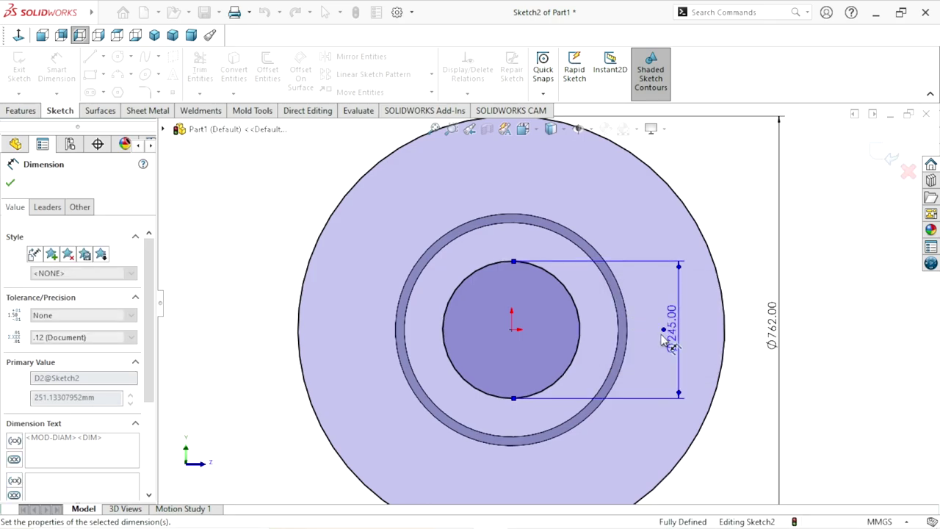
click(9, 183)
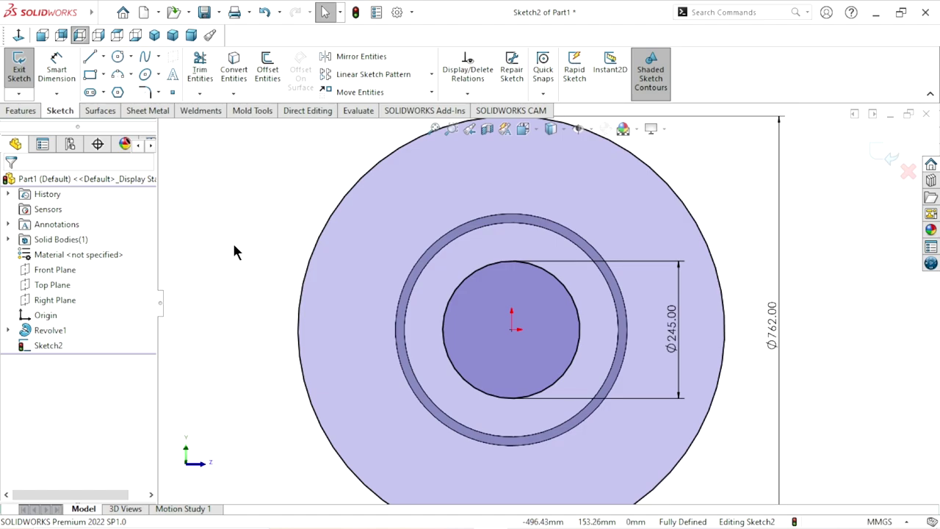
Step: Extrude the ring sketch 20 mm to form the first flange disc
click(33, 113)
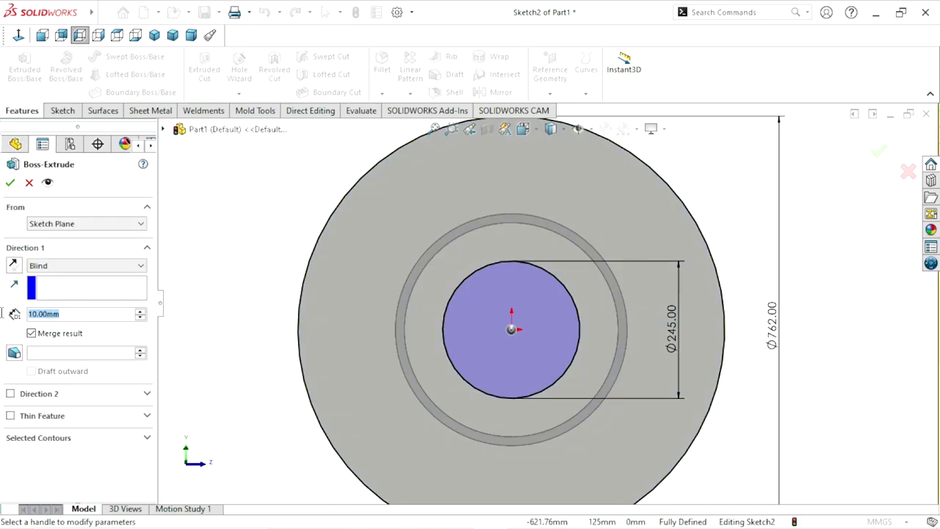
text(20)
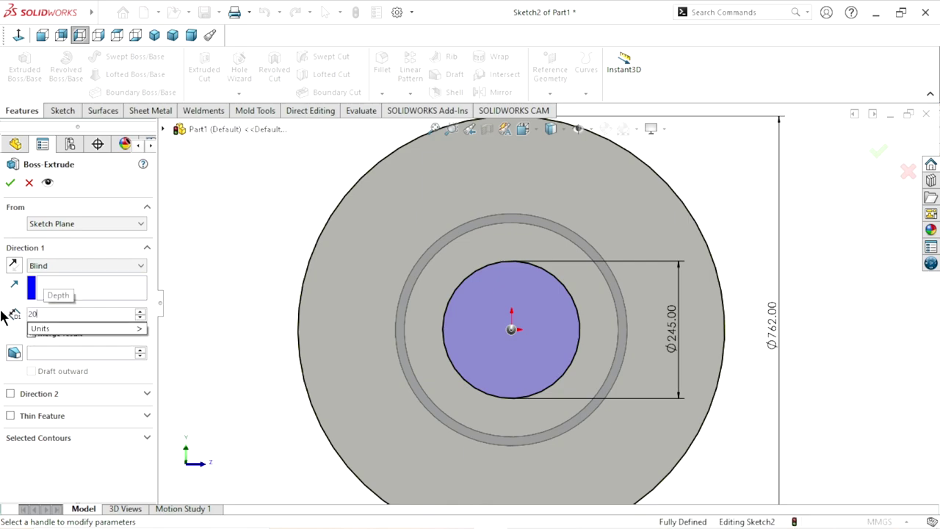
key(Return)
click(10, 184)
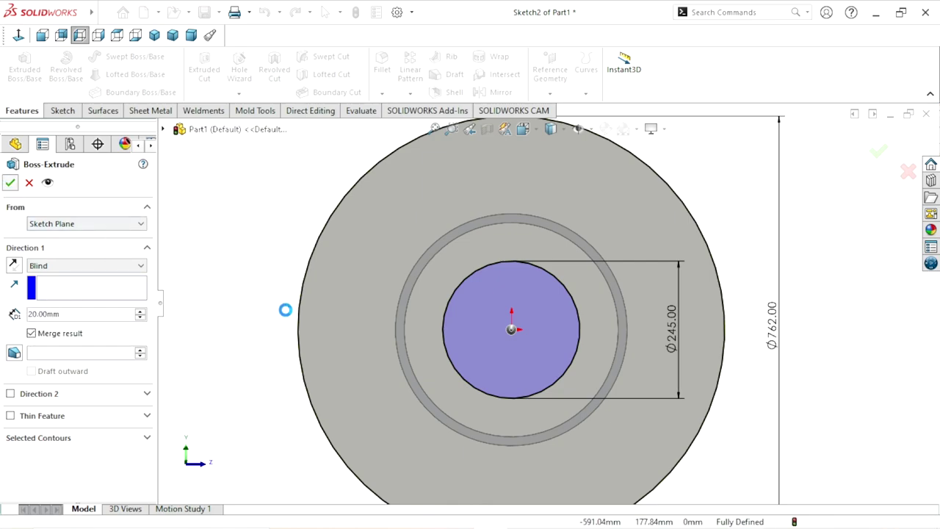
Step: Orbit to the tube's open end and select its end face
mouse_move(473, 310)
middle_down()
mouse_move(430, 315)
mouse_move(430, 336)
middle_up()
scroll(550, 336, up, 3)
scroll(574, 328, down, 3)
mouse_move(574, 328)
middle_down()
mouse_move(529, 319)
mouse_move(510, 332)
mouse_move(546, 398)
middle_up()
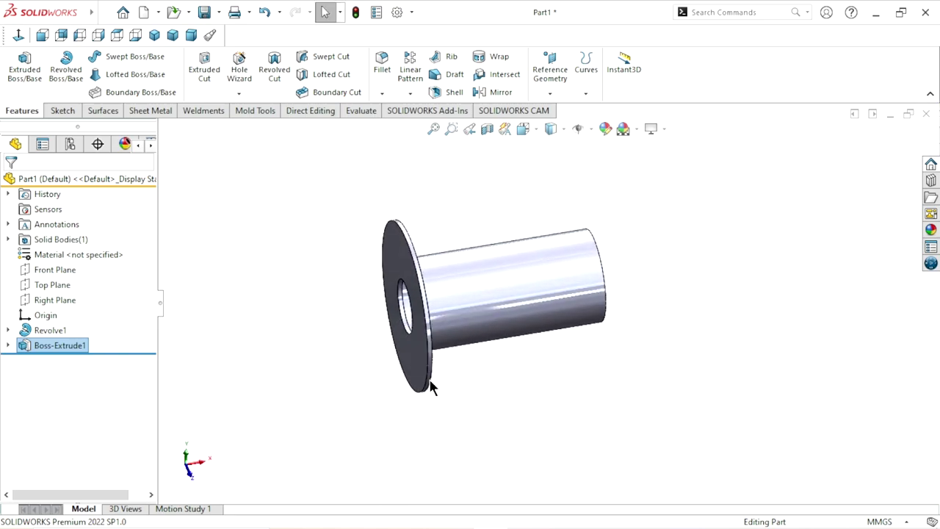
scroll(405, 359, down, 2)
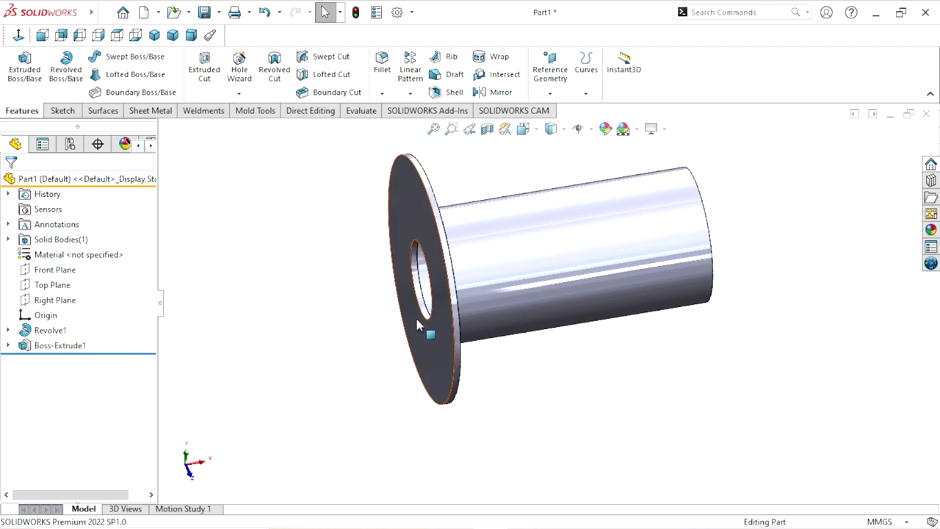
scroll(416, 325, up, 2)
mouse_move(678, 272)
middle_down()
mouse_move(596, 331)
mouse_move(621, 287)
mouse_move(552, 316)
middle_up()
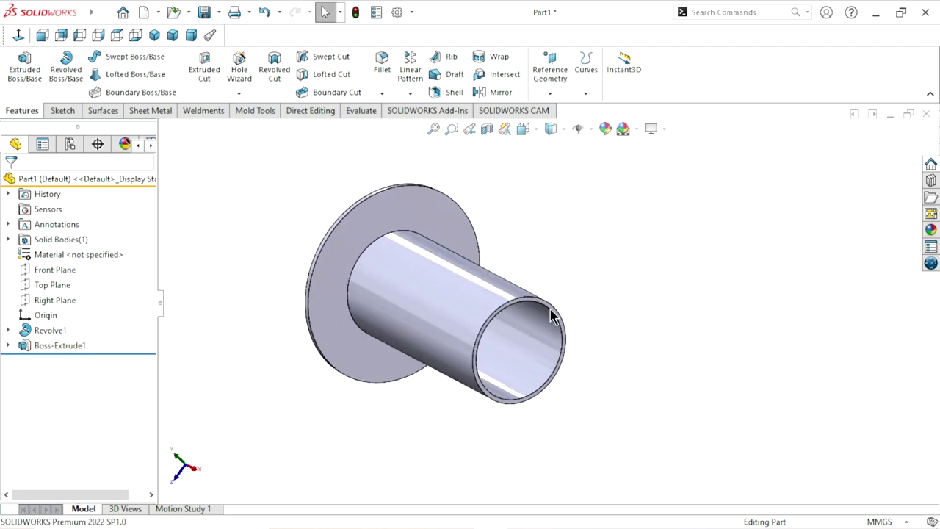
scroll(552, 316, down, 3)
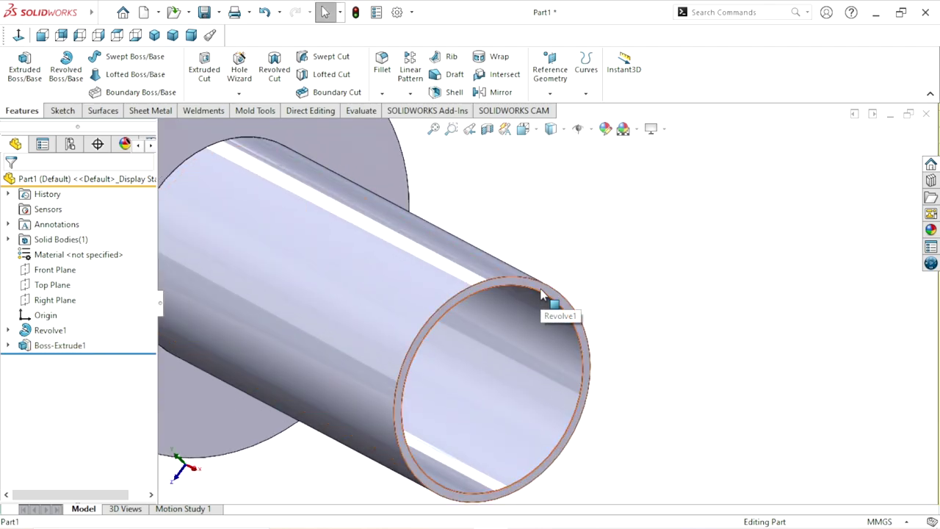
click(542, 294)
Step: Sketch on the tube's end face and convert the first flange's outer edge into a circle
click(601, 247)
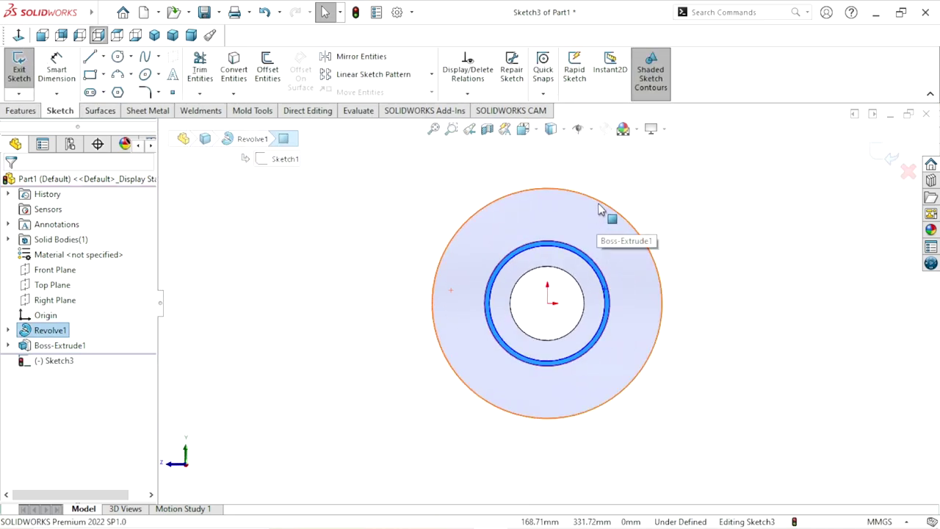
click(600, 208)
click(237, 79)
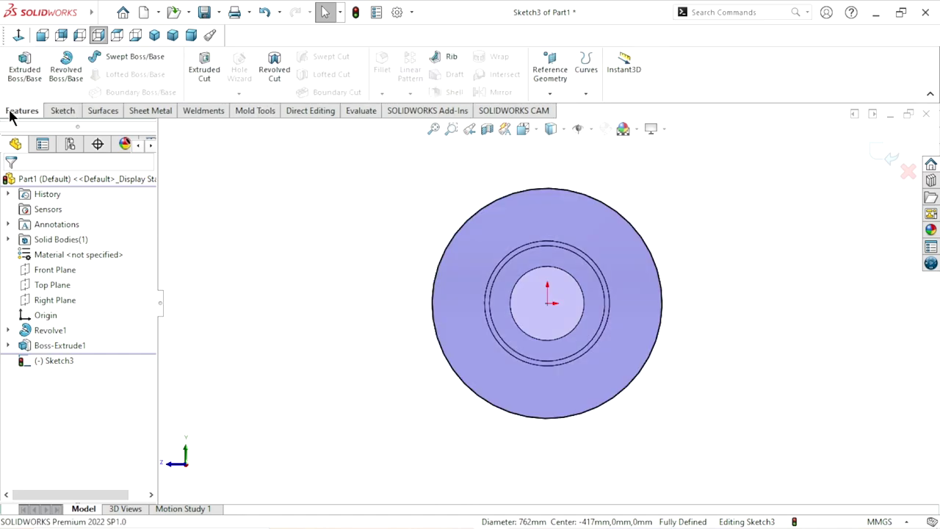
Step: Extrude the converted circle 12 mm to create the second flange
click(24, 88)
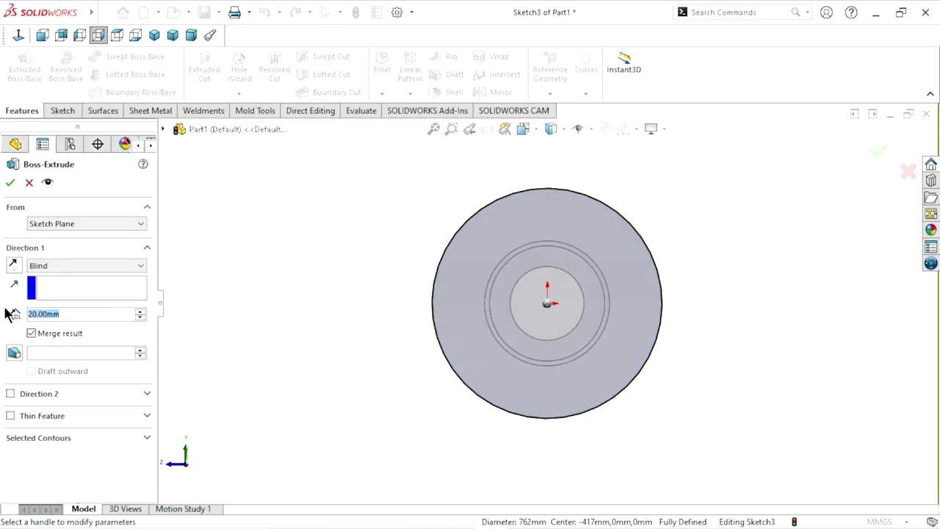
text(12)
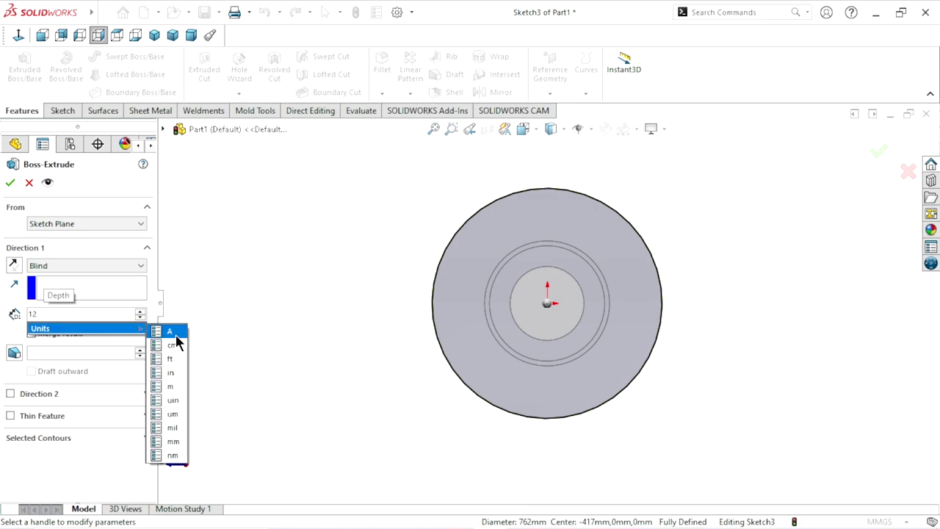
key(Return)
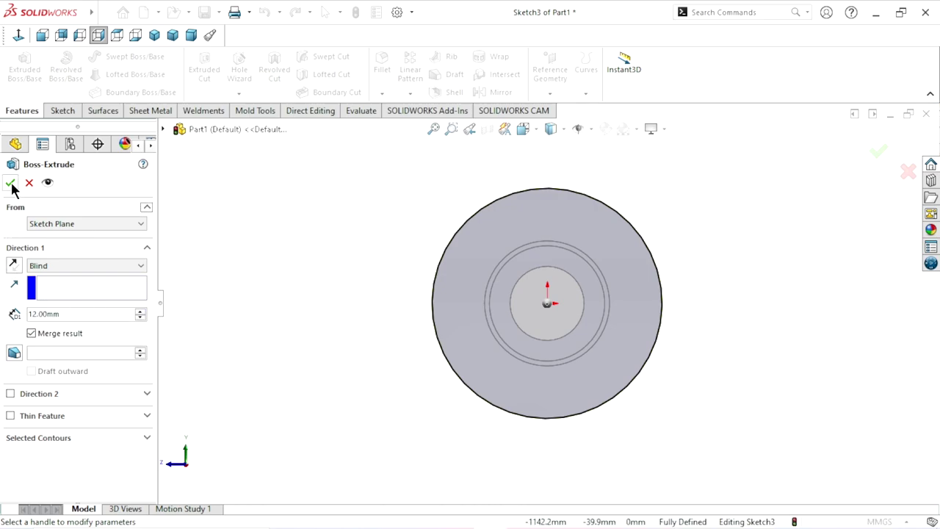
key(ctrl+7)
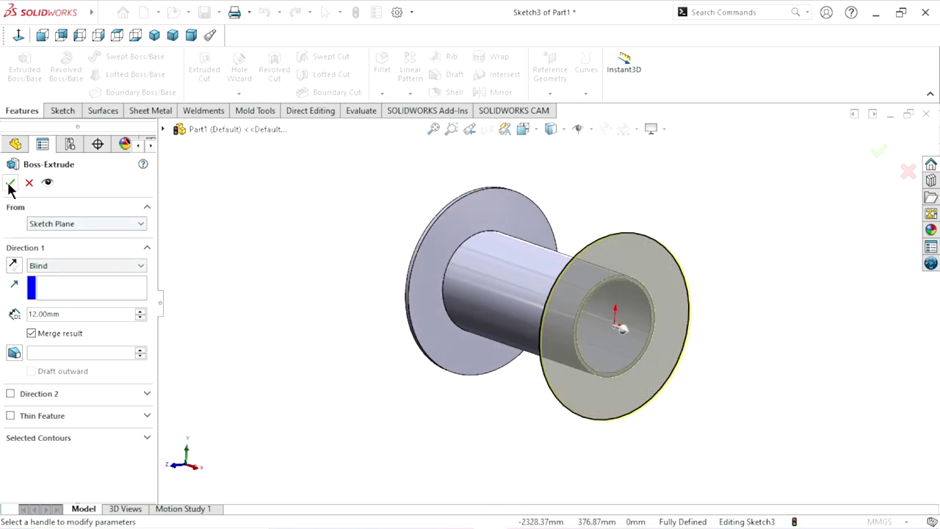
click(10, 184)
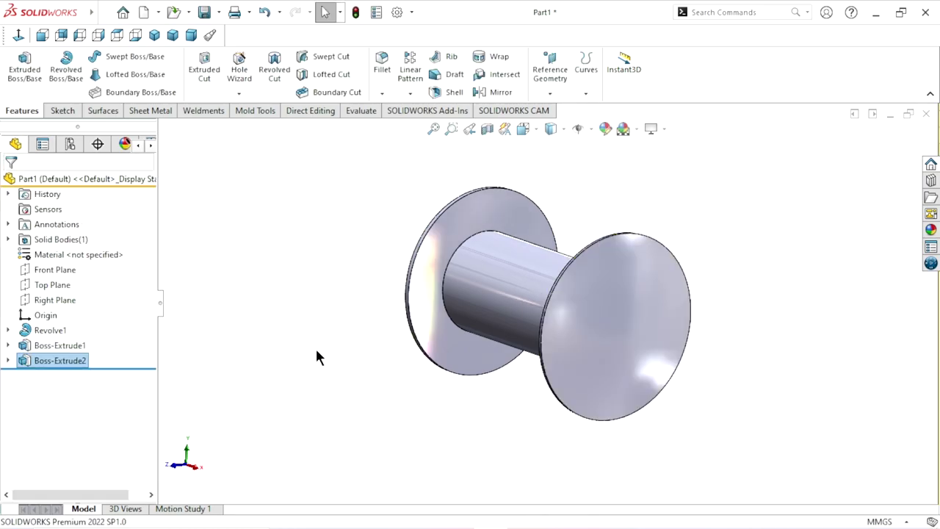
scroll(625, 370, up, 2)
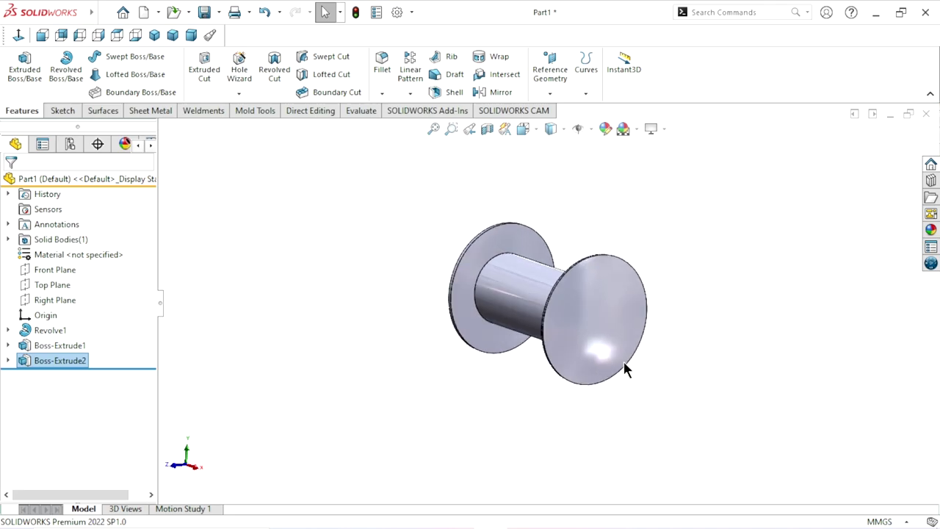
scroll(583, 332, down, 2)
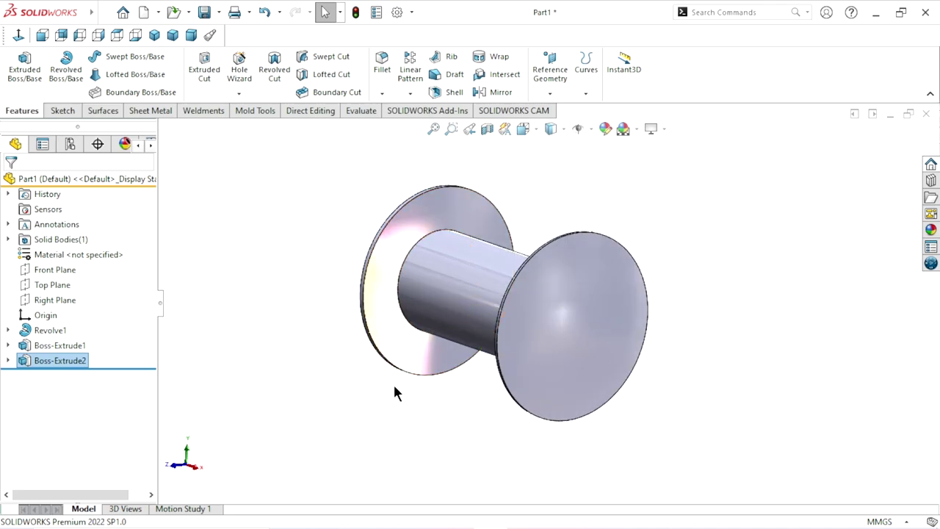
scroll(533, 379, up, 2)
click(556, 330)
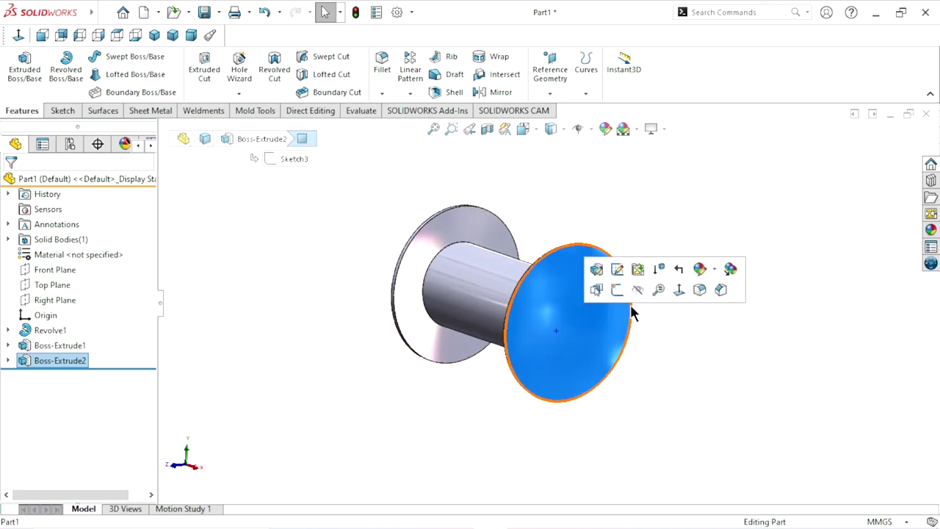
click(631, 304)
click(19, 35)
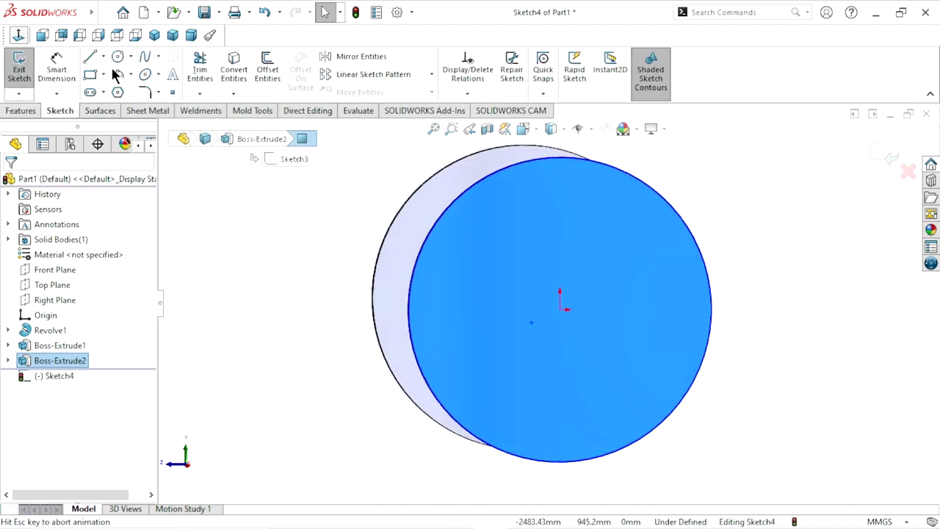
click(117, 56)
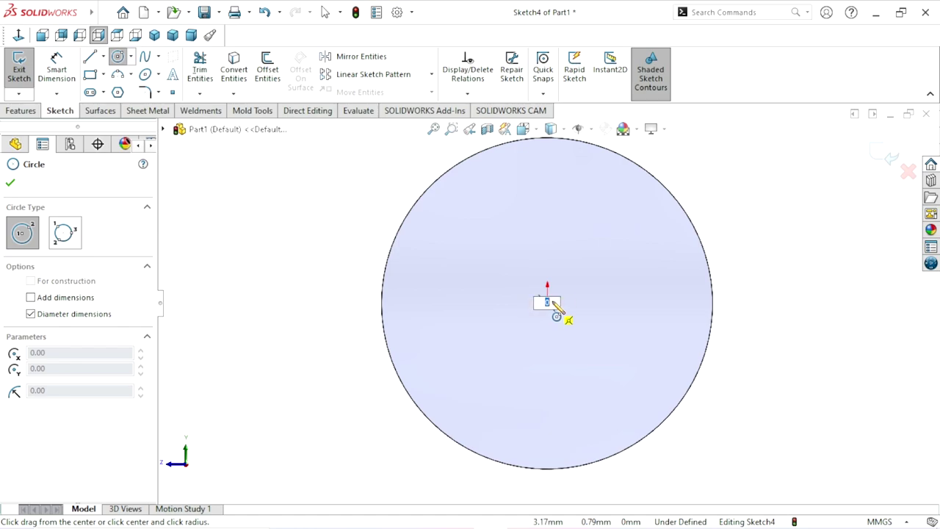
click(547, 303)
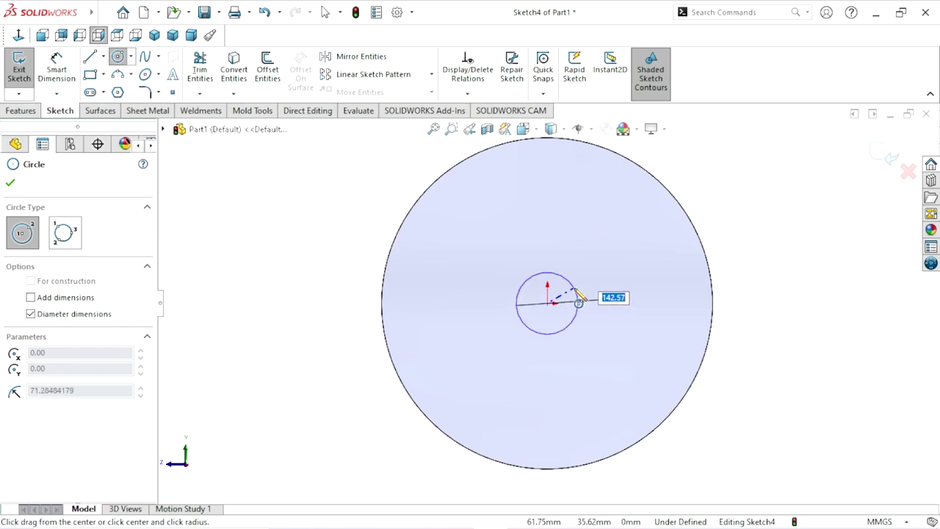
click(578, 295)
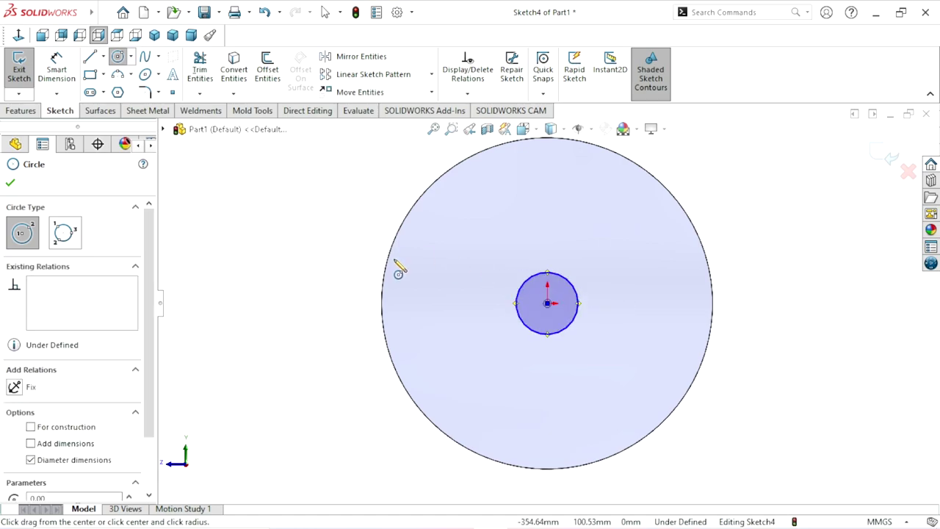
click(264, 14)
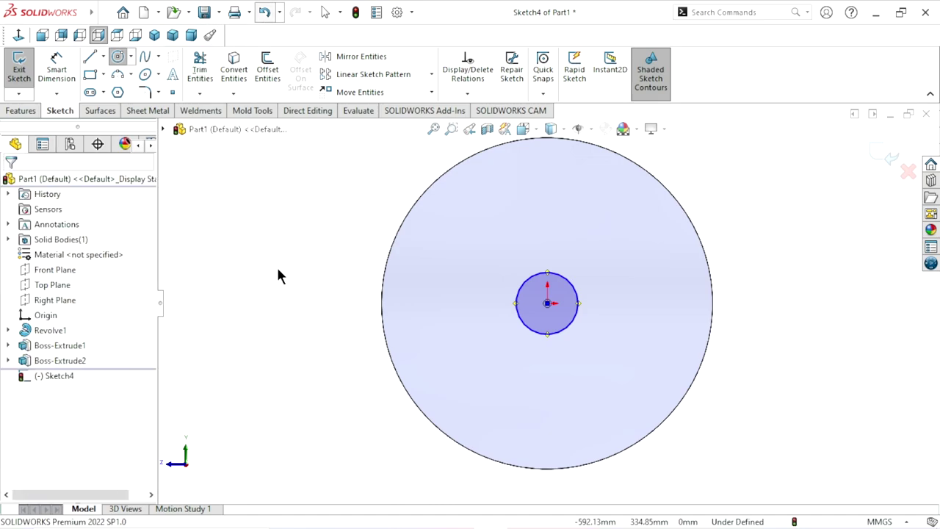
key(ctrl+z)
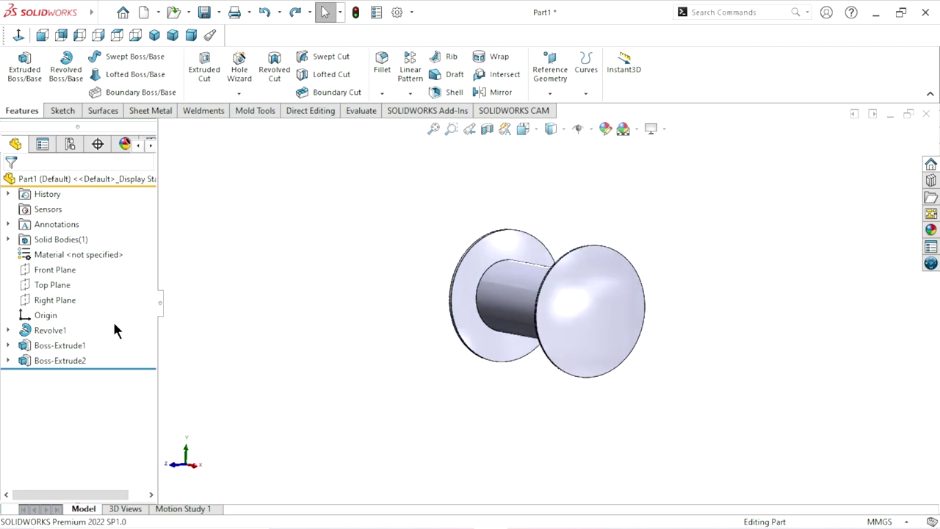
Step: Start a new sketch on the Front Plane, viewed face-on
click(50, 268)
click(63, 250)
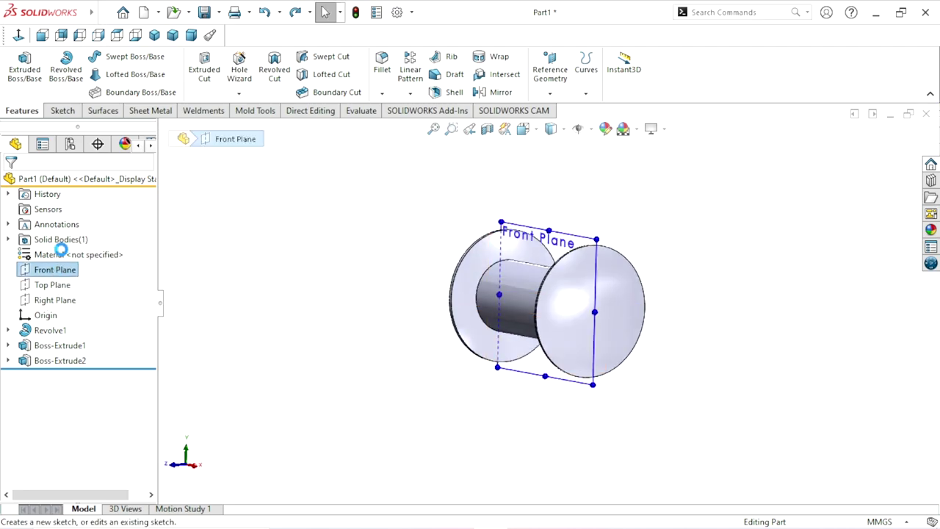
click(19, 34)
scroll(649, 294, up, 2)
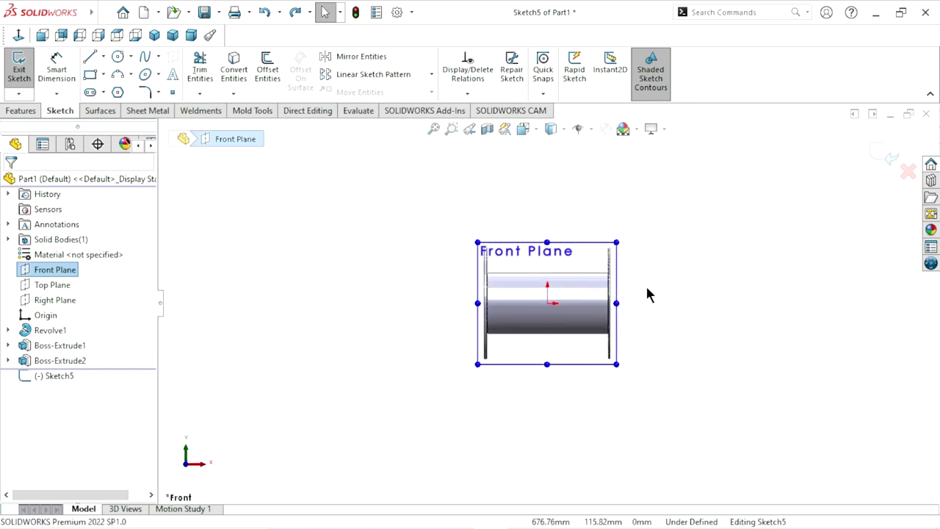
scroll(716, 326, down, 3)
click(716, 330)
scroll(699, 343, up, 2)
scroll(704, 330, down, 2)
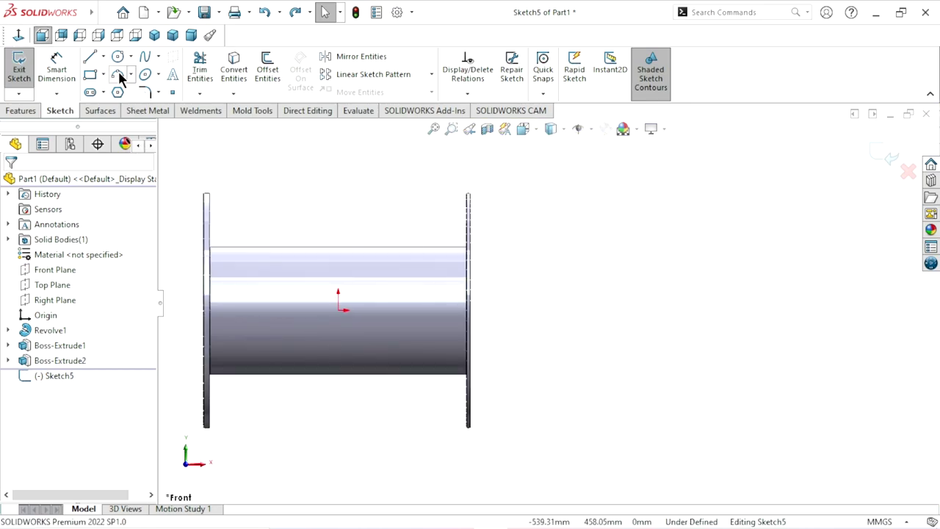
Step: Draw an axial centerline from the flange's outer face out to the right
click(102, 57)
click(110, 90)
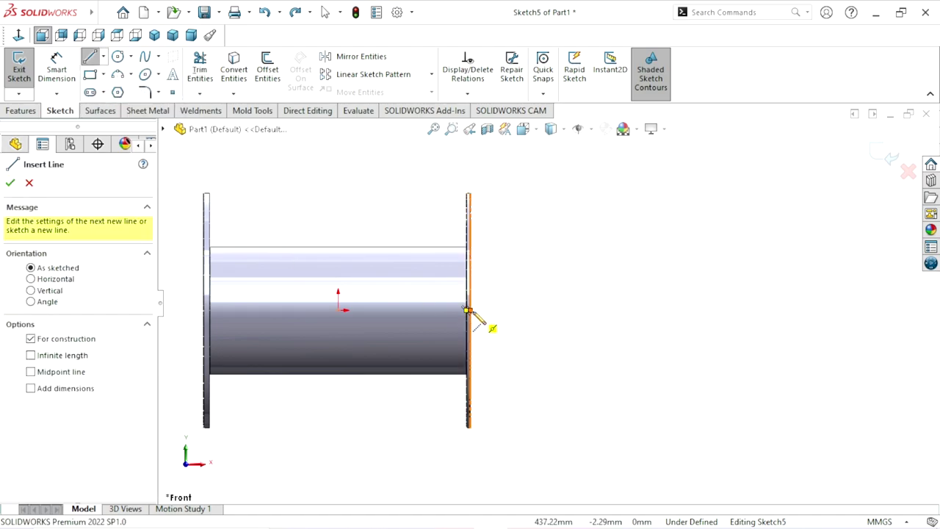
click(467, 311)
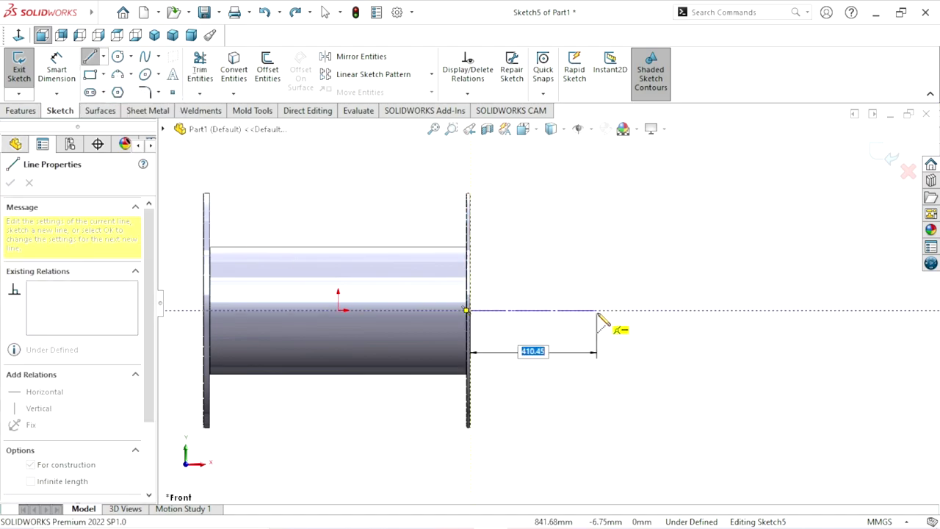
click(599, 311)
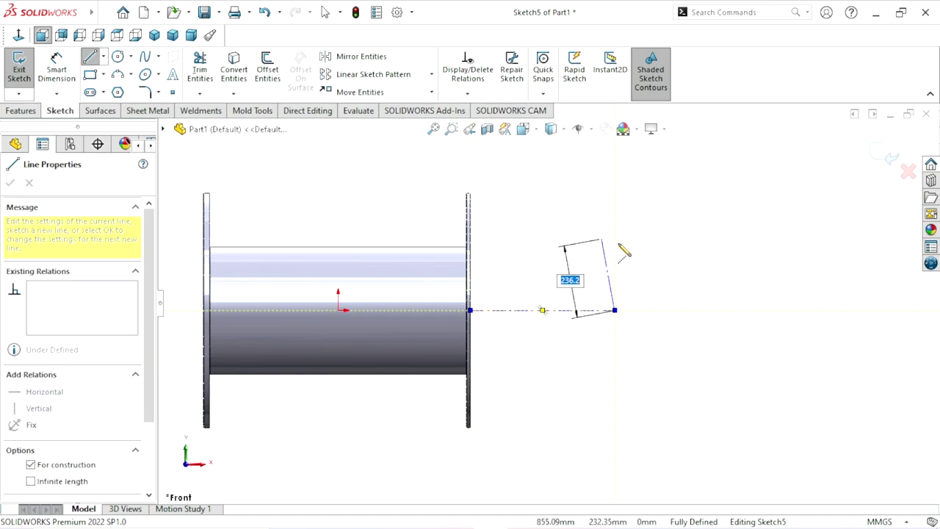
right_click(603, 242)
click(622, 254)
scroll(548, 294, down, 2)
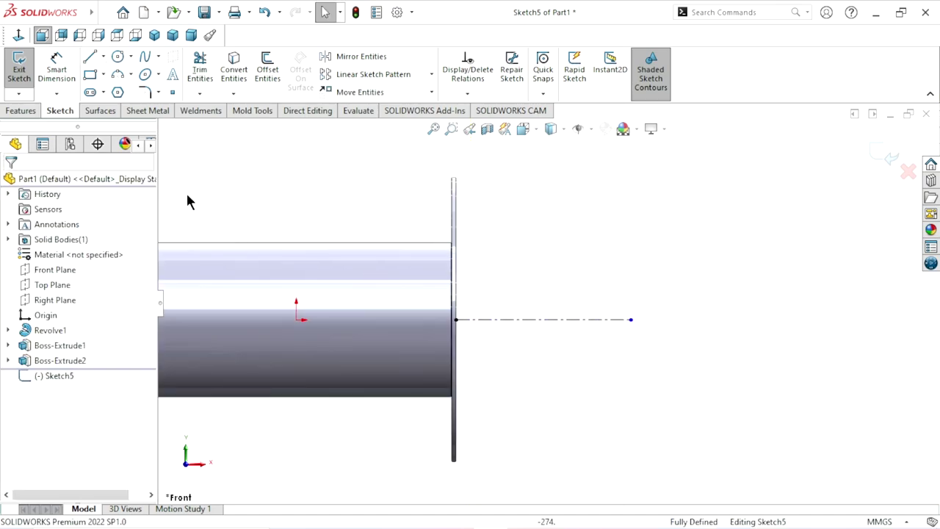
Step: Draw the stepped three-level axle outline from the flange face, closing it onto the centerline
key(l)
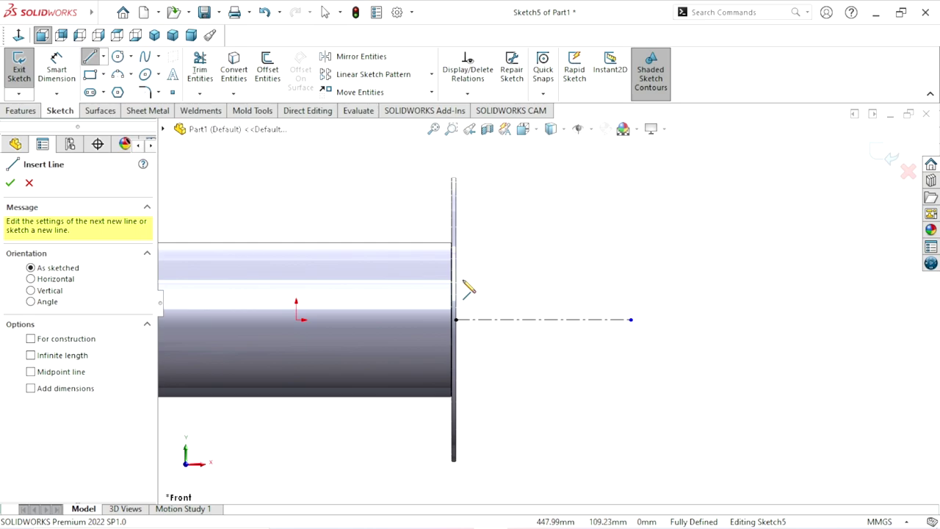
click(476, 300)
click(526, 293)
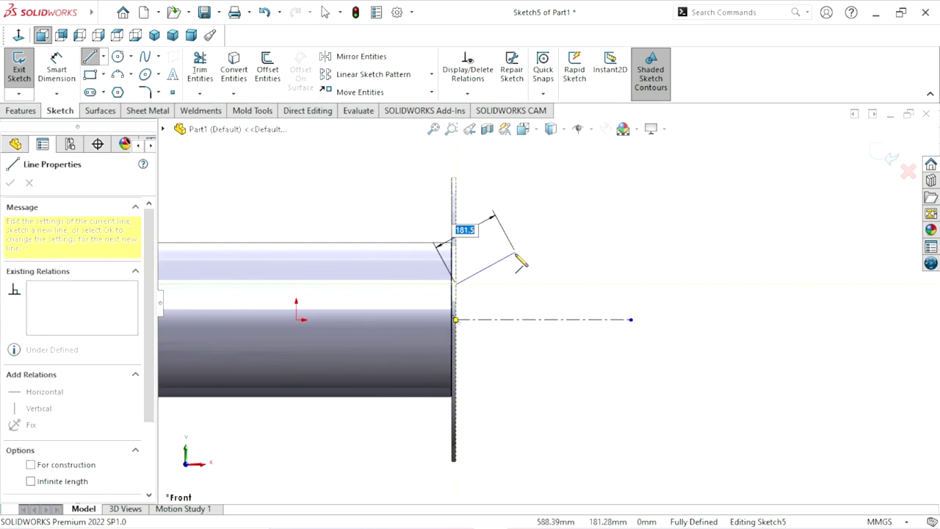
click(520, 284)
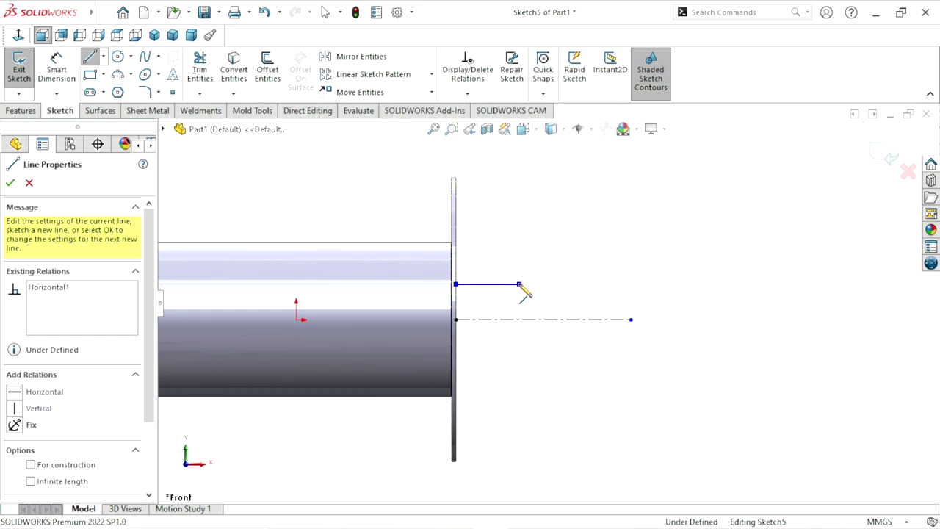
click(561, 296)
click(562, 303)
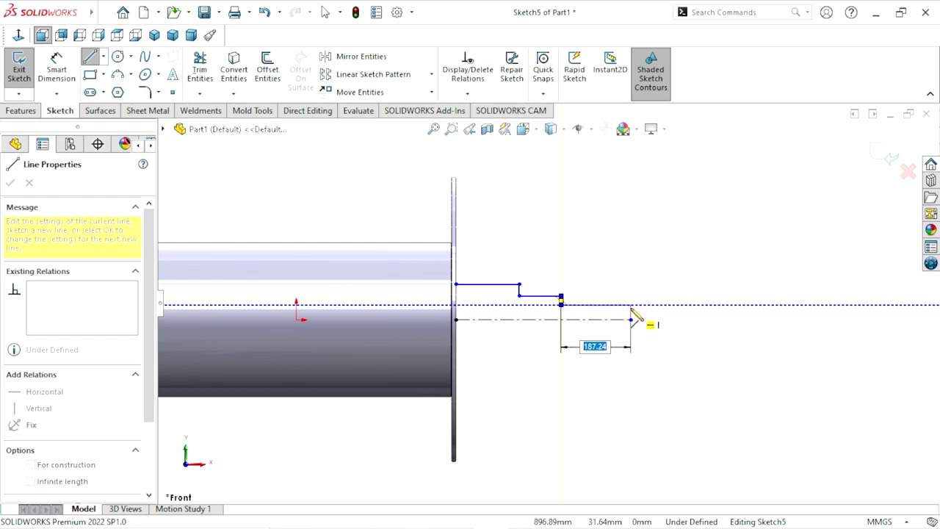
click(631, 304)
click(631, 319)
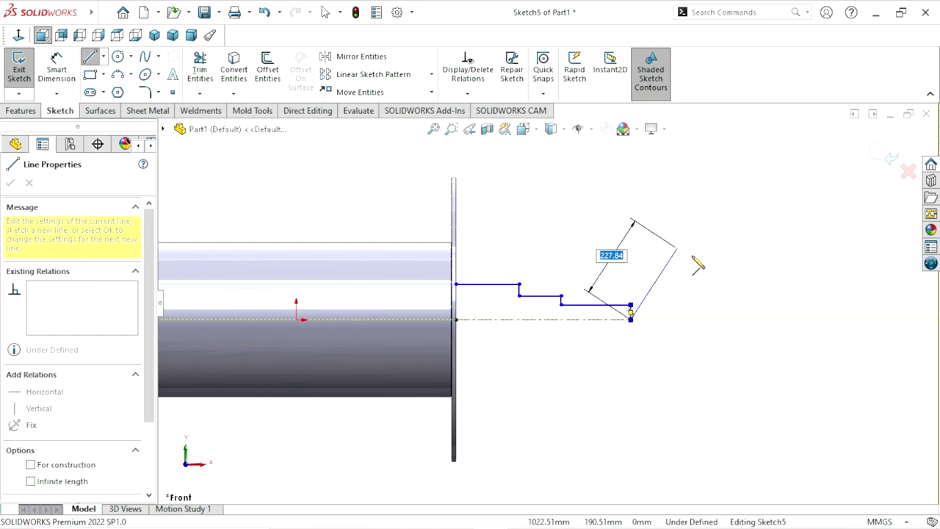
right_click(677, 250)
click(691, 257)
scroll(505, 294, down, 2)
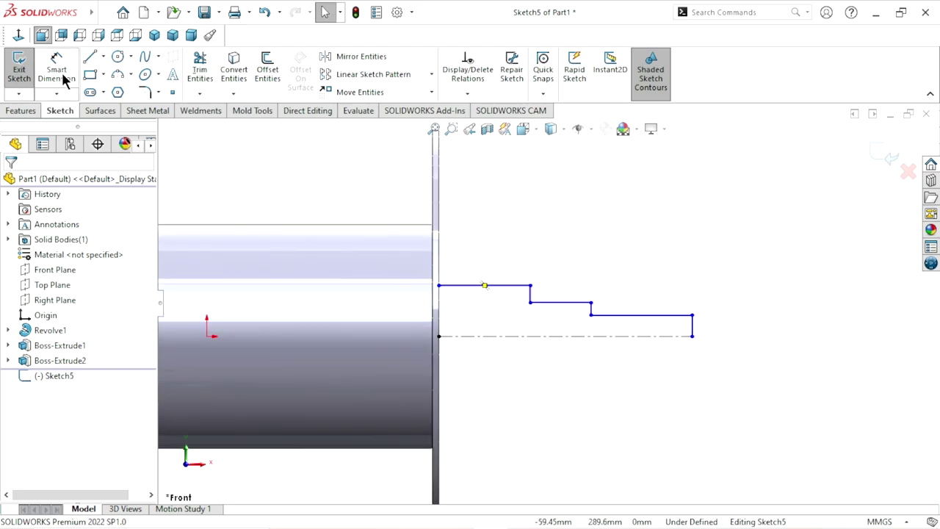
Step: Dimension the first two axle step lengths as 155 mm and 80 mm
key(d)
click(476, 286)
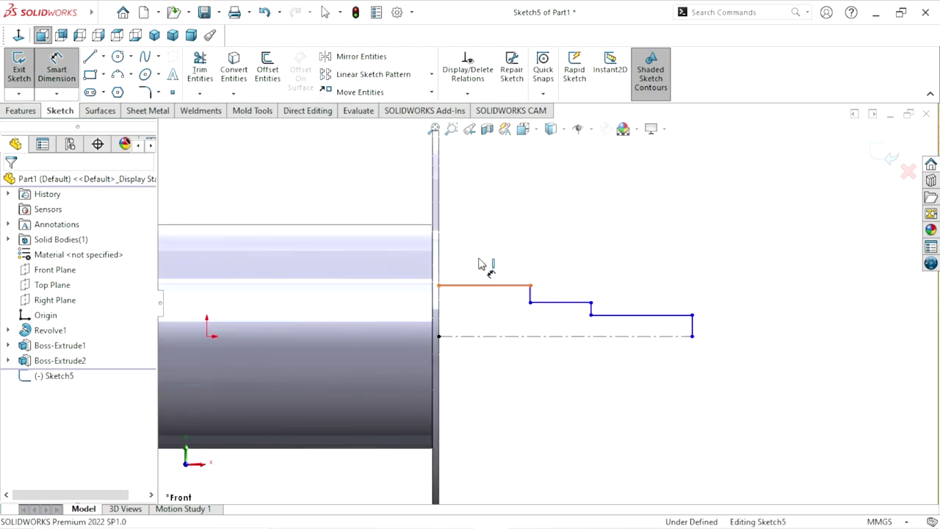
click(479, 264)
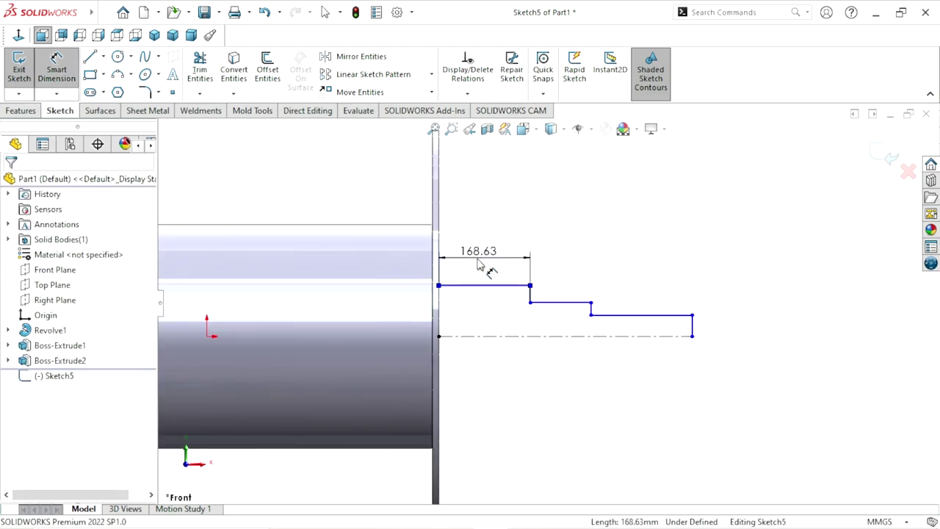
text(155)
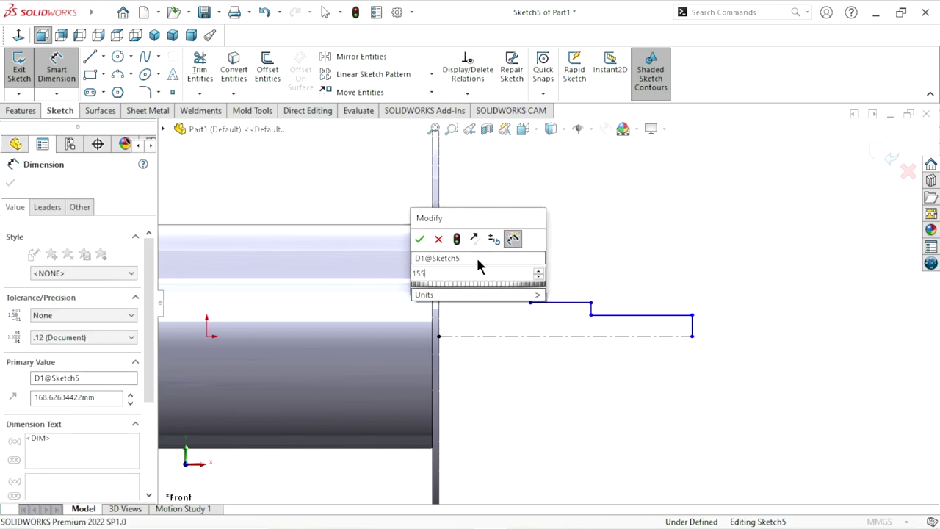
click(419, 239)
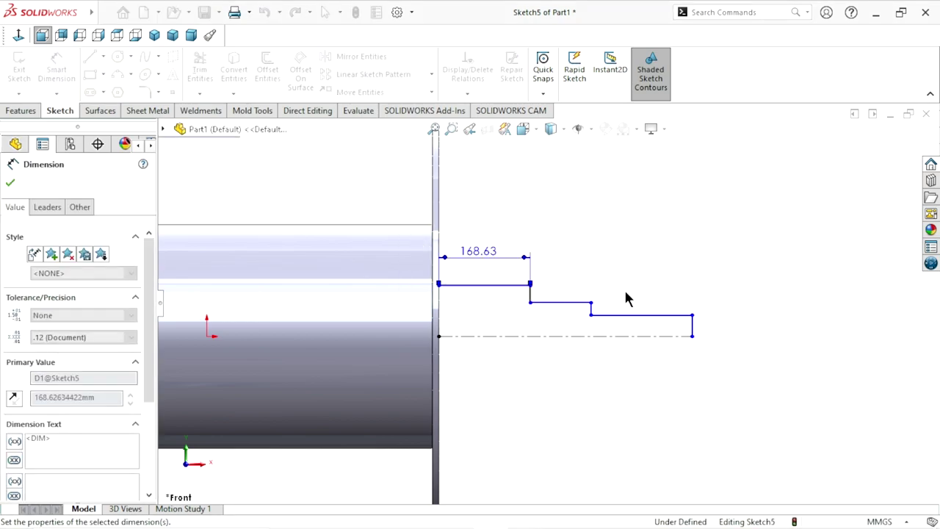
click(556, 283)
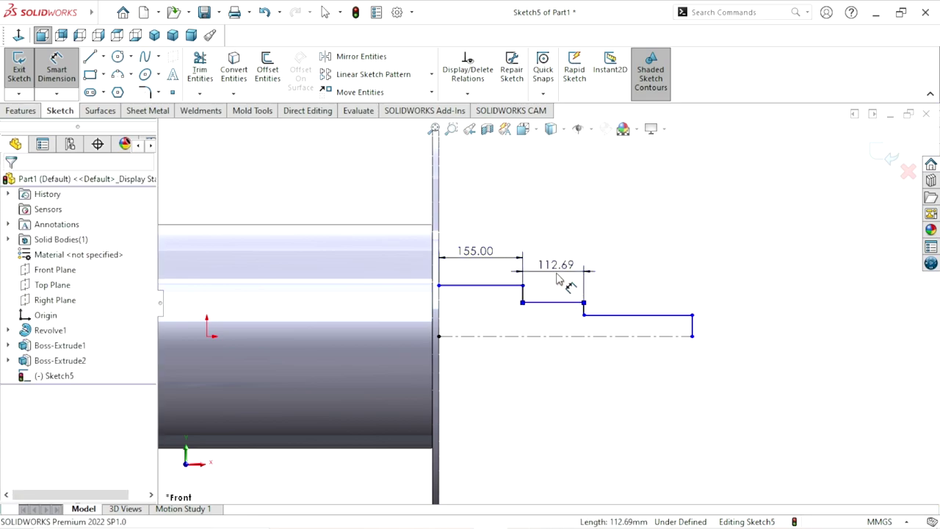
click(559, 282)
text(8)
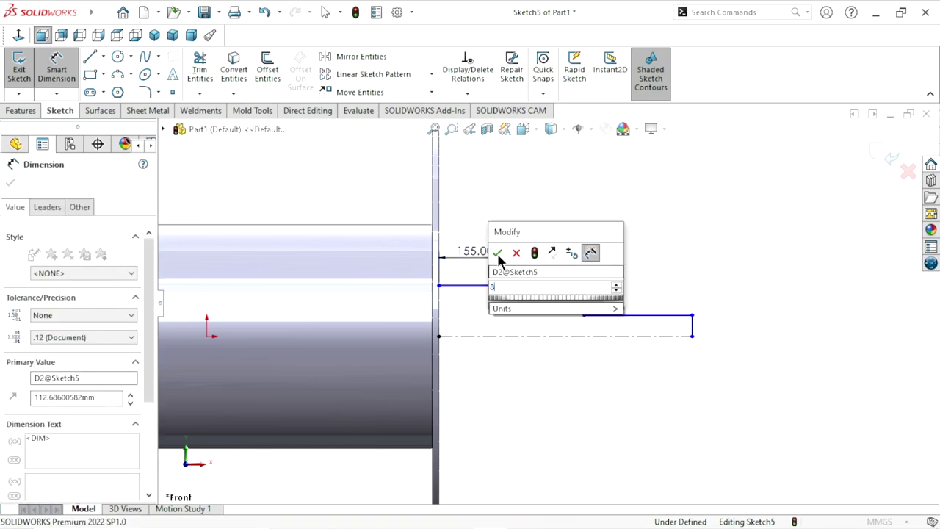
text(0)
click(497, 252)
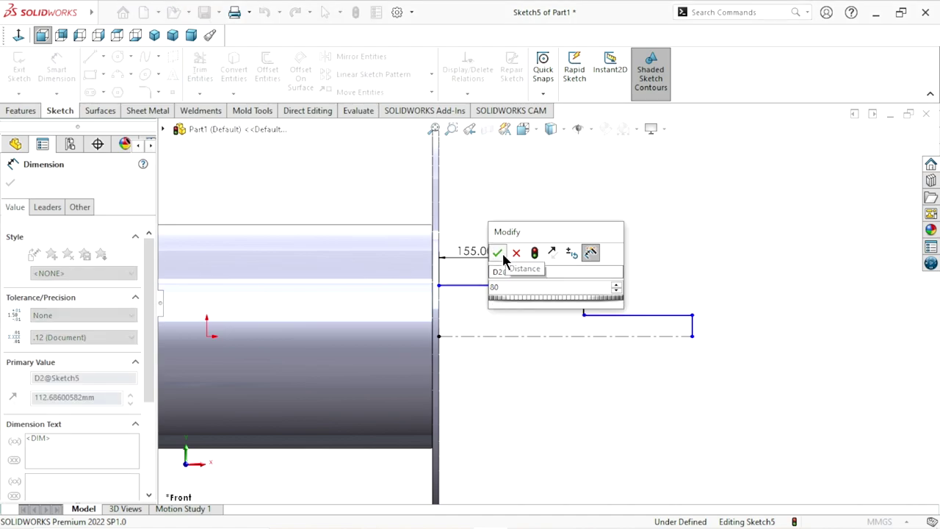
Step: Dimension the last step length as 105 mm, then begin the first step's diameter dimension
click(647, 314)
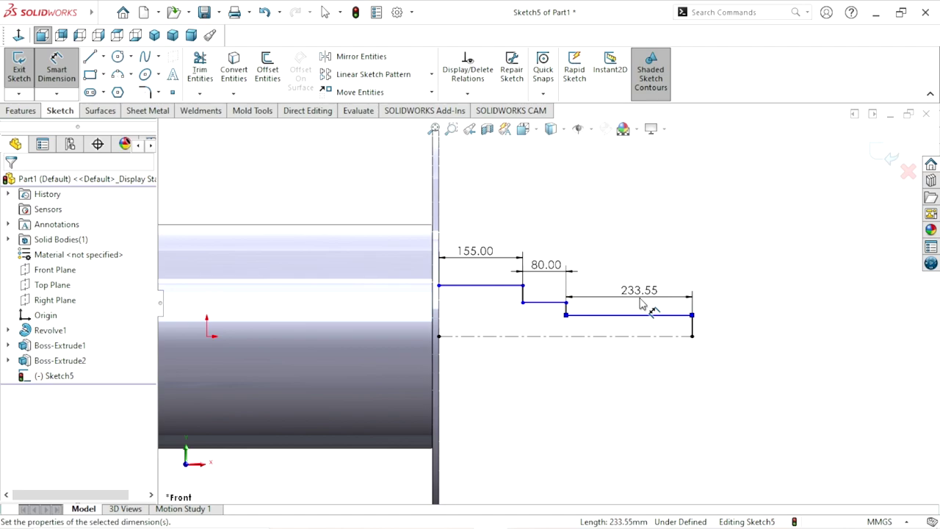
click(647, 307)
text(105)
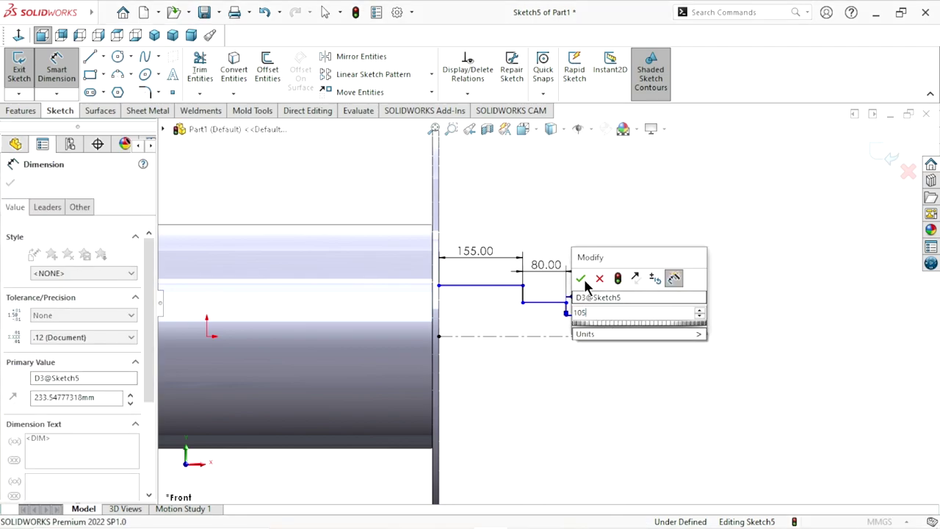
key(Escape)
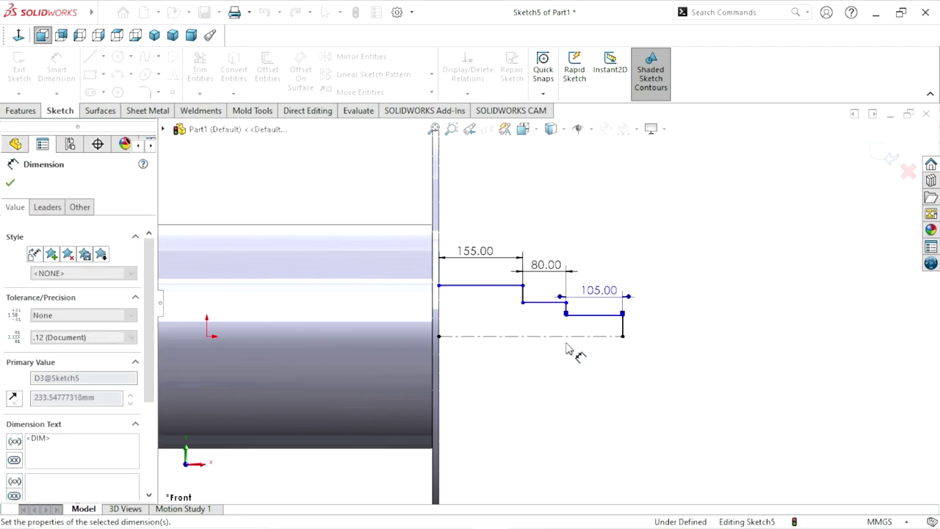
click(478, 341)
click(482, 338)
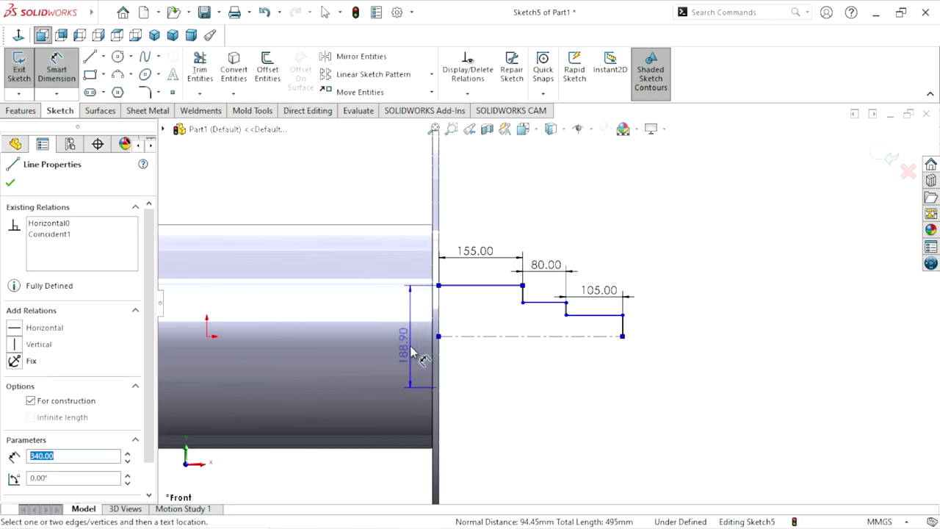
Step: Dimension the first and middle axle step diameters as 110 mm and 65 mm
click(414, 353)
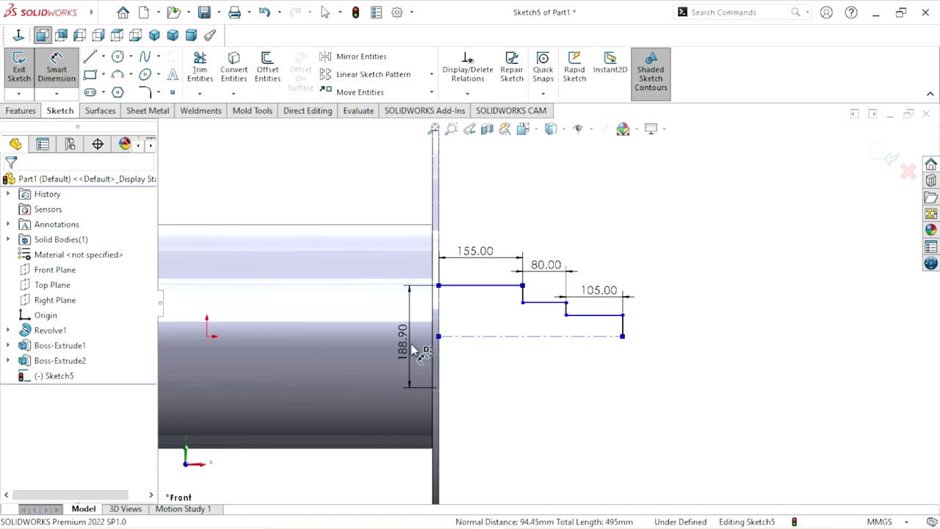
text(110)
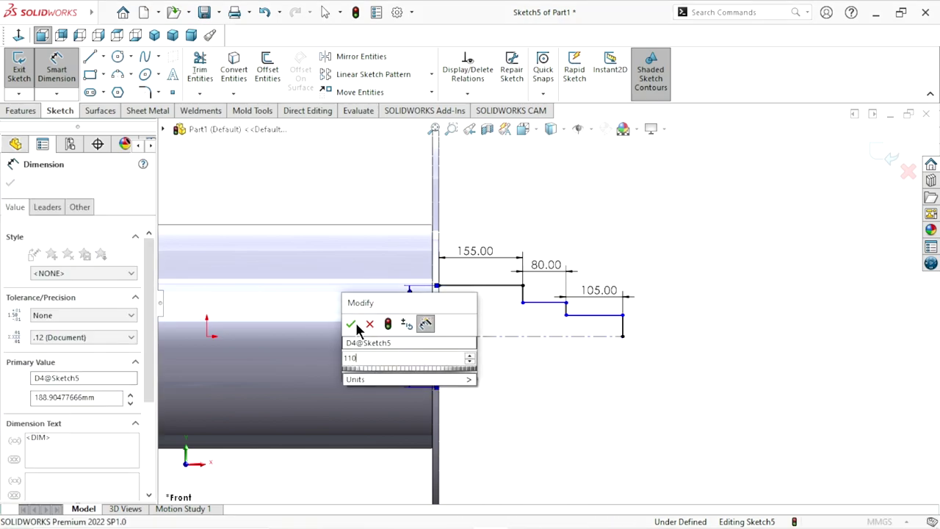
click(355, 320)
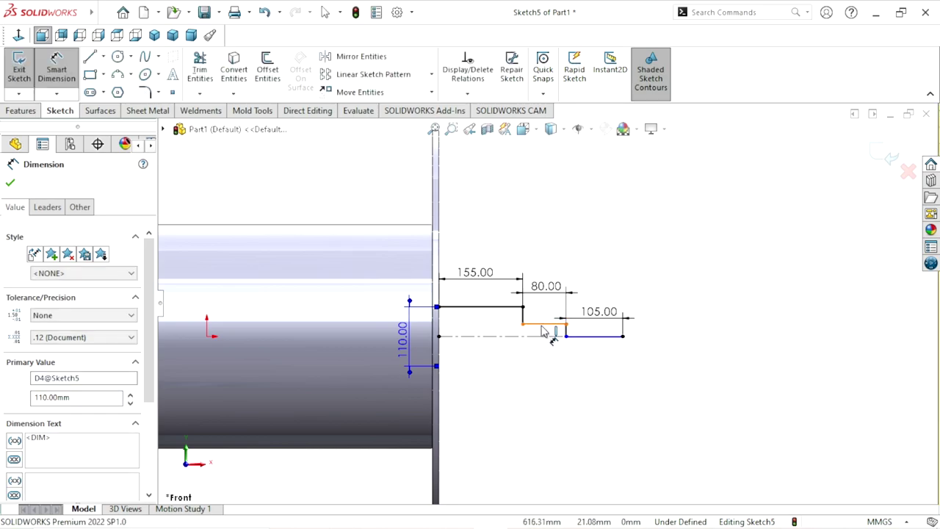
click(540, 337)
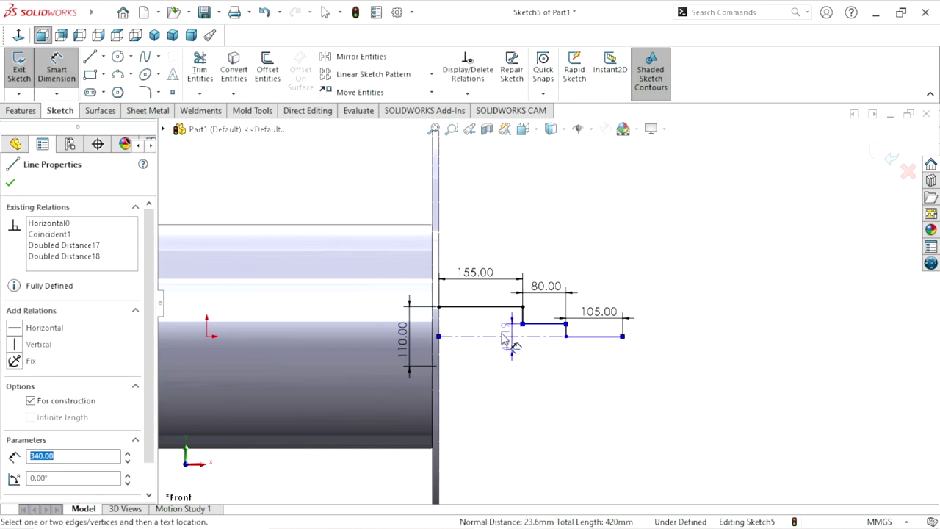
key(Escape)
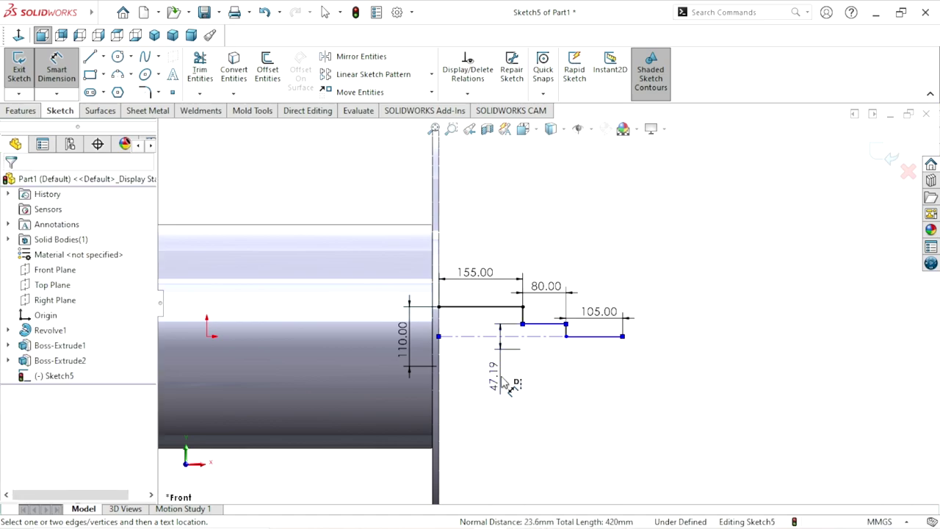
click(504, 386)
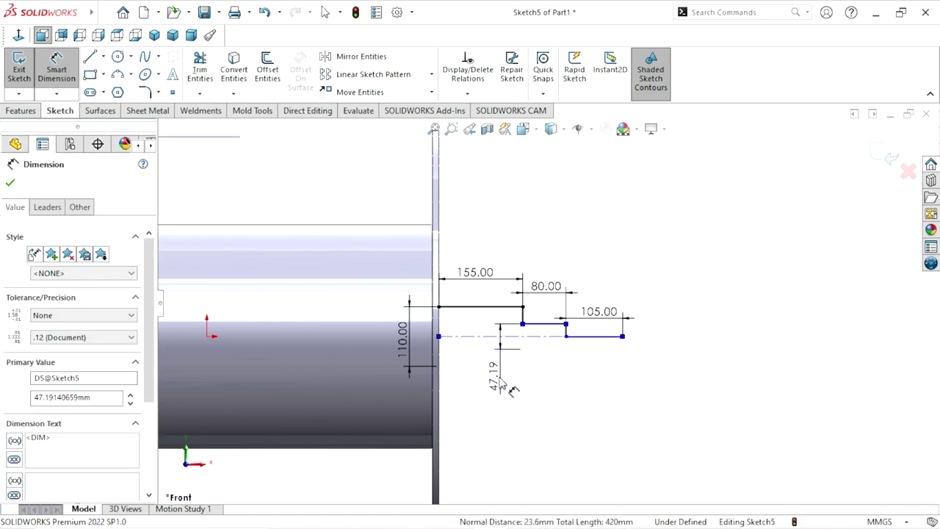
text(6)
click(441, 358)
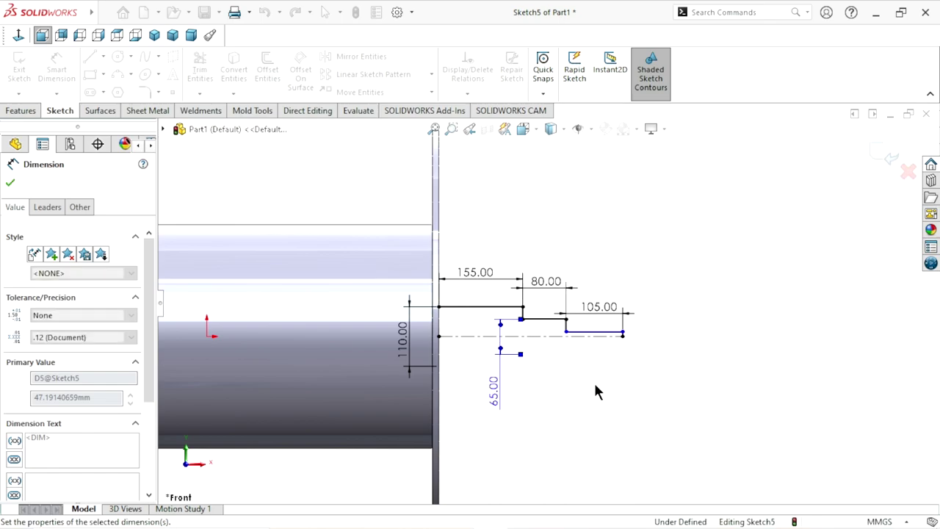
Step: Dimension the last step diameter as 55 mm and close the dimension panel
scroll(617, 351, down, 2)
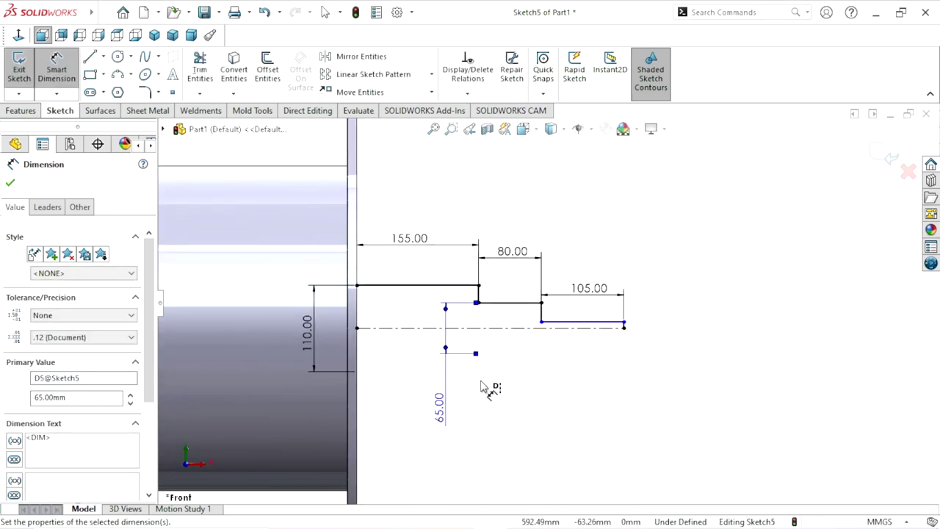
click(580, 332)
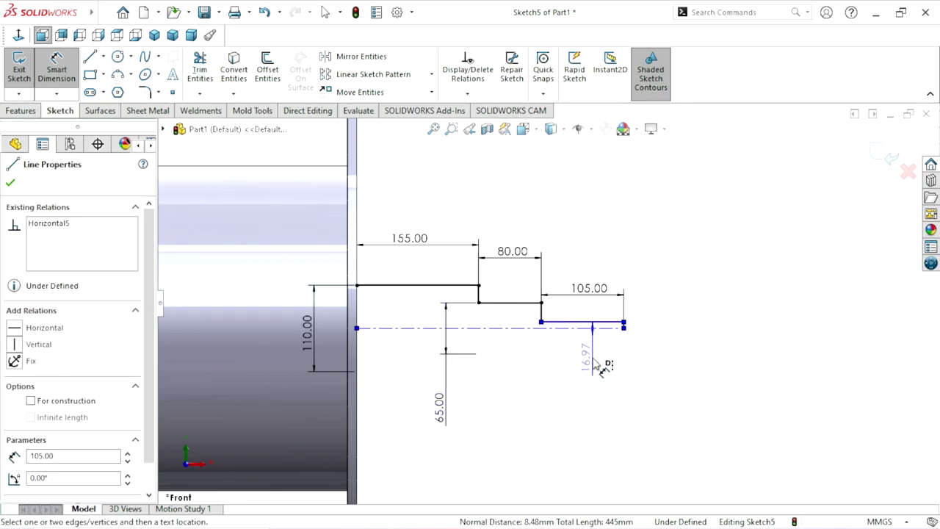
scroll(616, 345, down, 5)
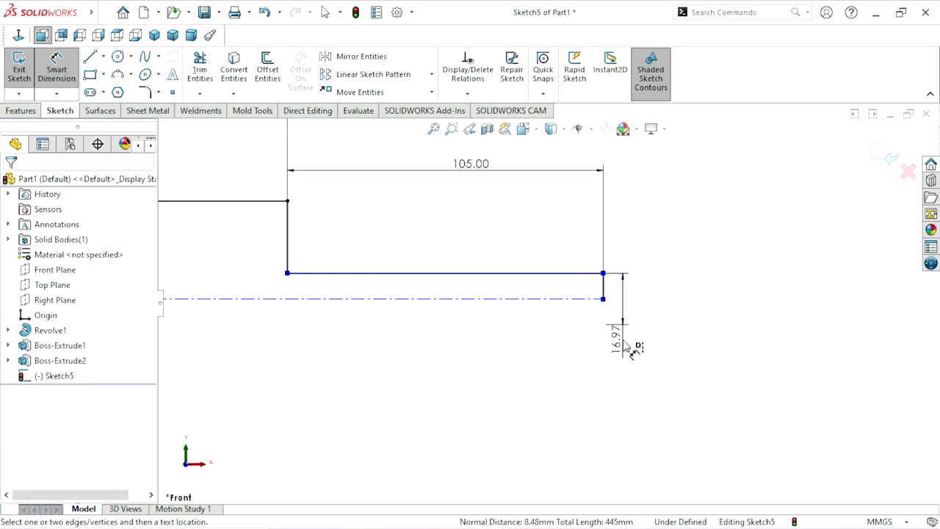
click(626, 349)
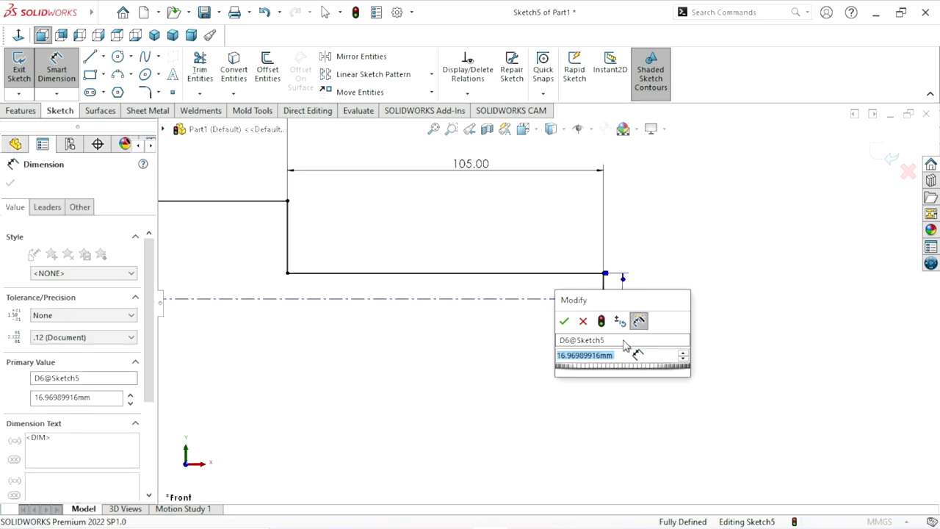
text(55)
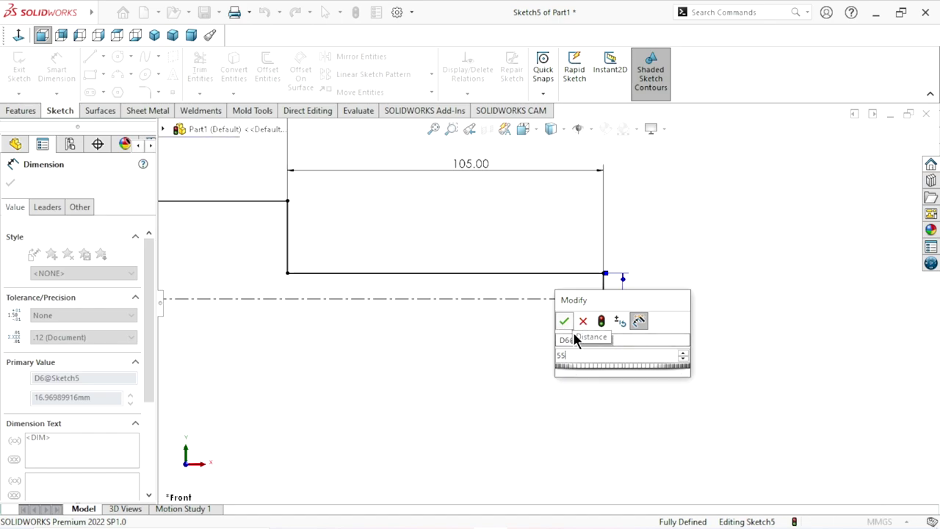
key(Escape)
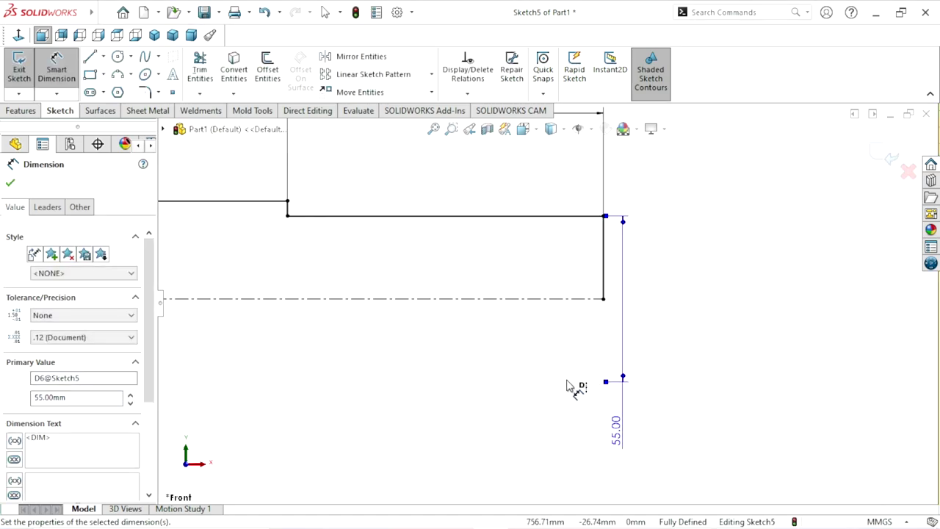
scroll(569, 382, up, 4)
scroll(451, 377, up, 1)
scroll(446, 380, up, 1)
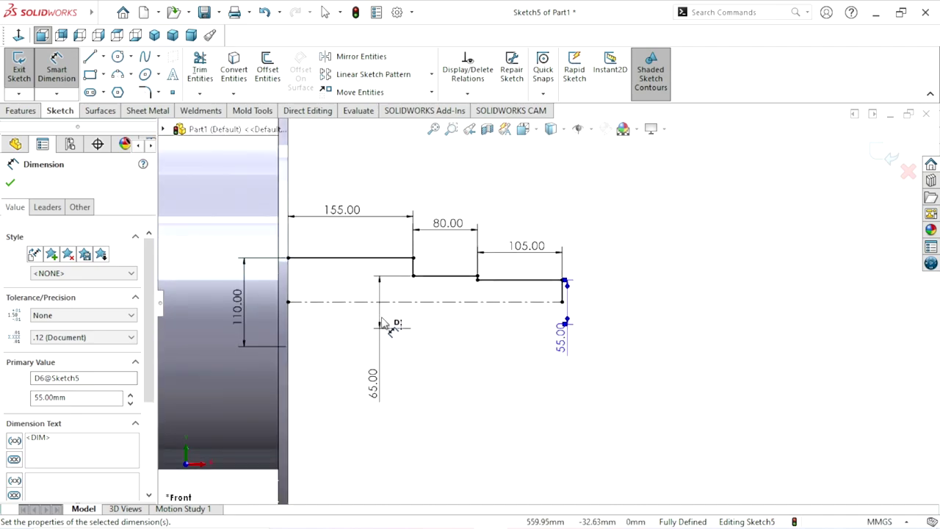
scroll(345, 294, up, 1)
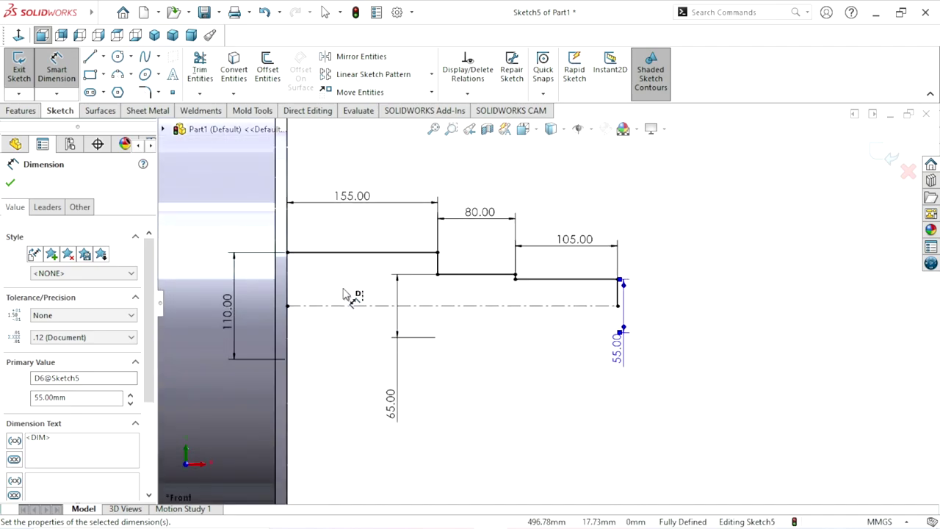
click(10, 183)
click(24, 111)
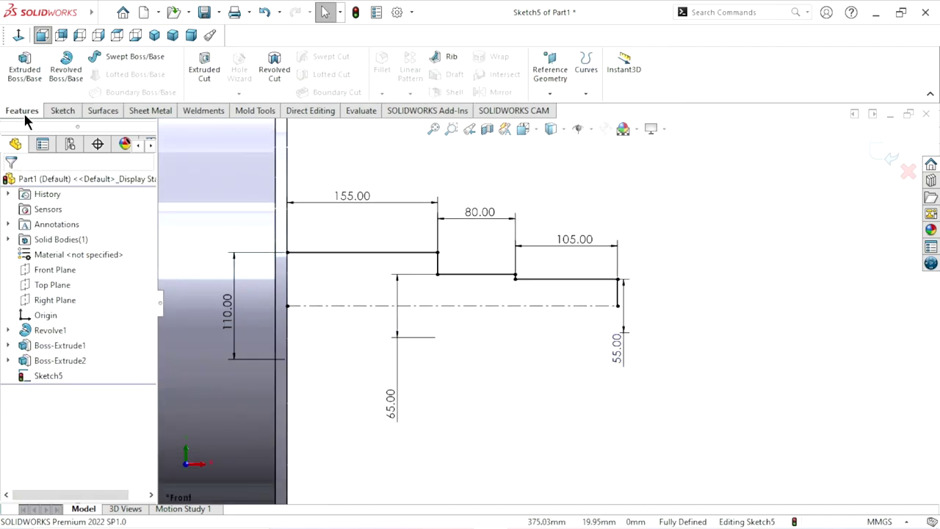
click(69, 70)
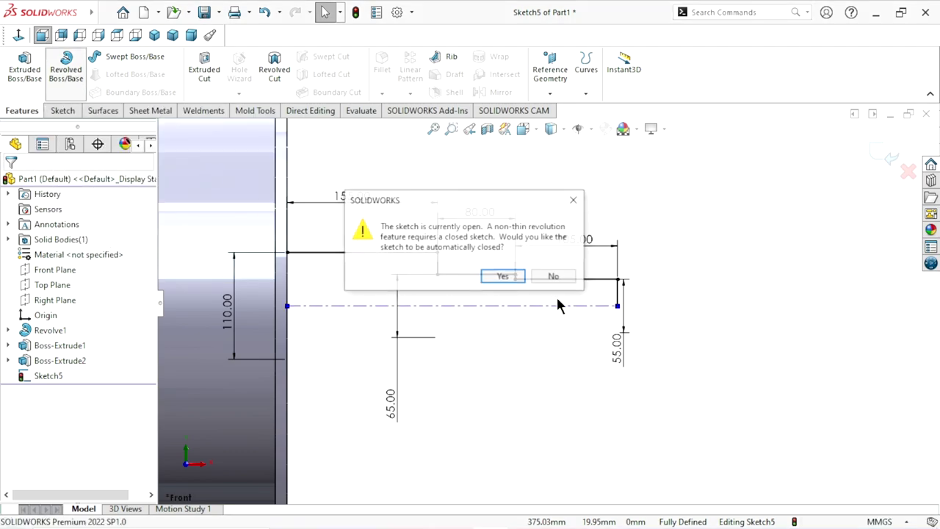
click(509, 278)
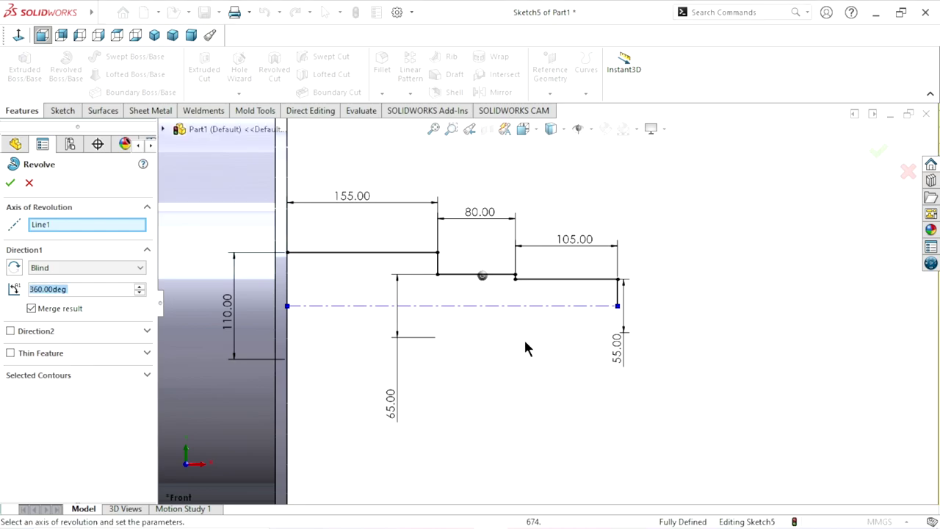
click(72, 228)
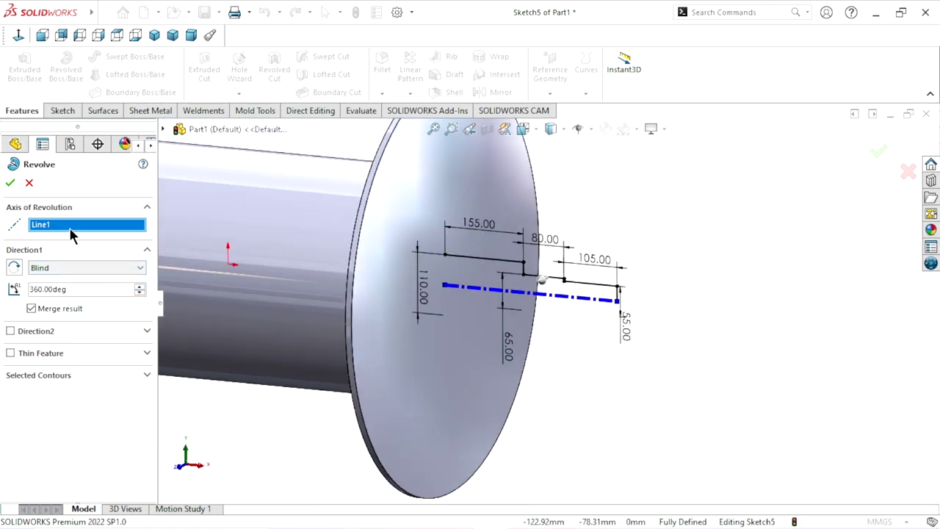
right_click(48, 229)
click(73, 250)
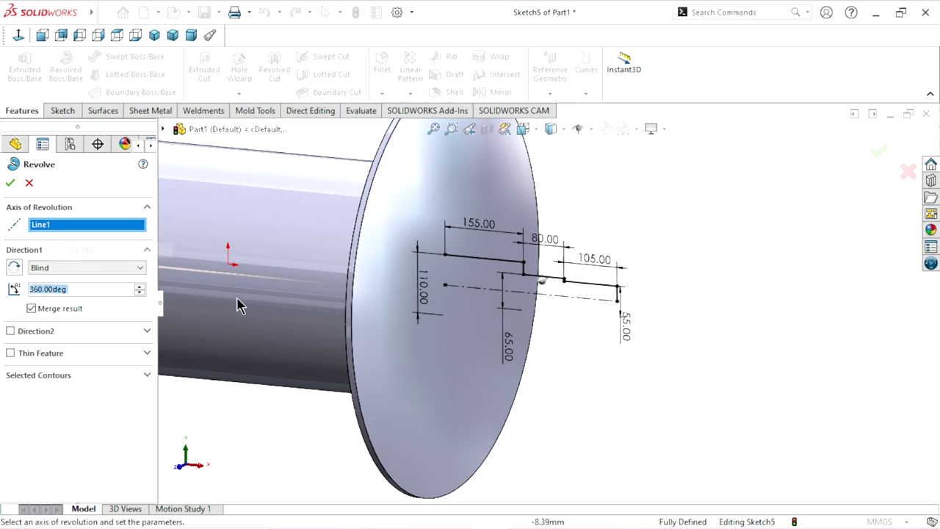
click(560, 301)
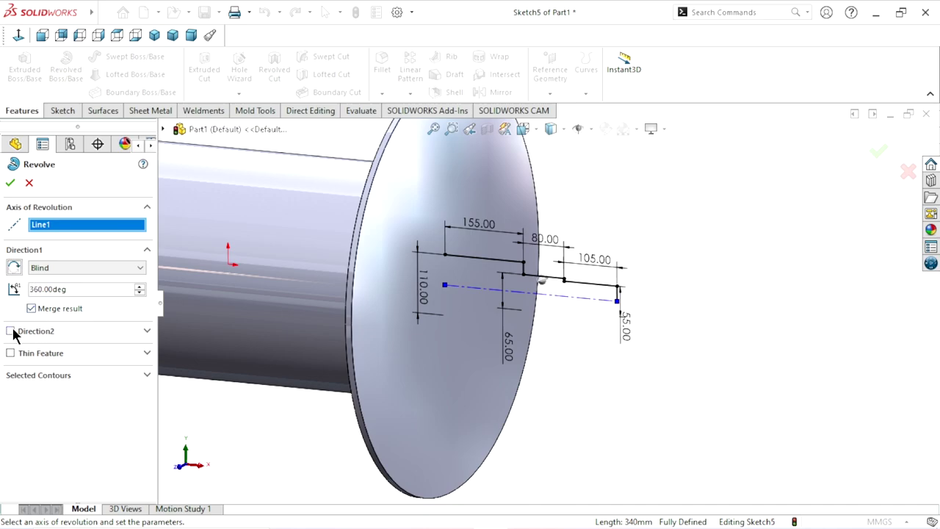
click(10, 354)
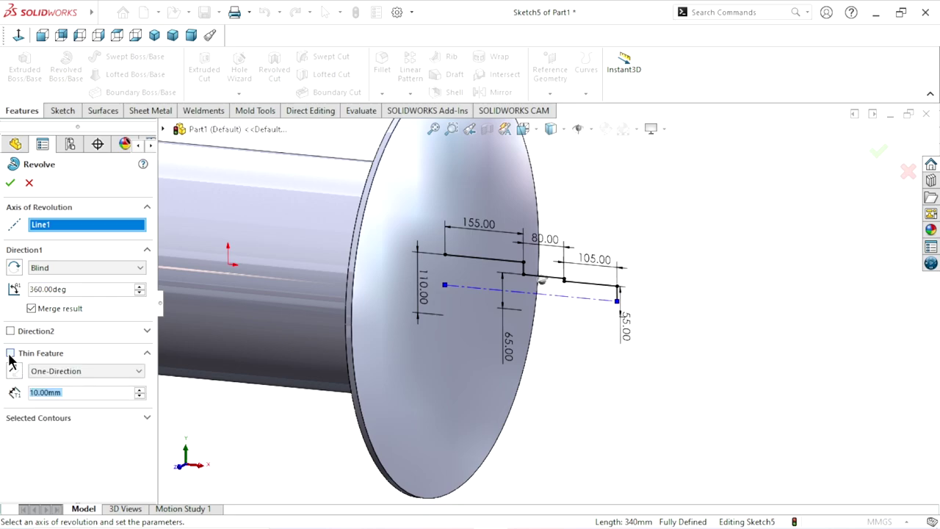
click(10, 354)
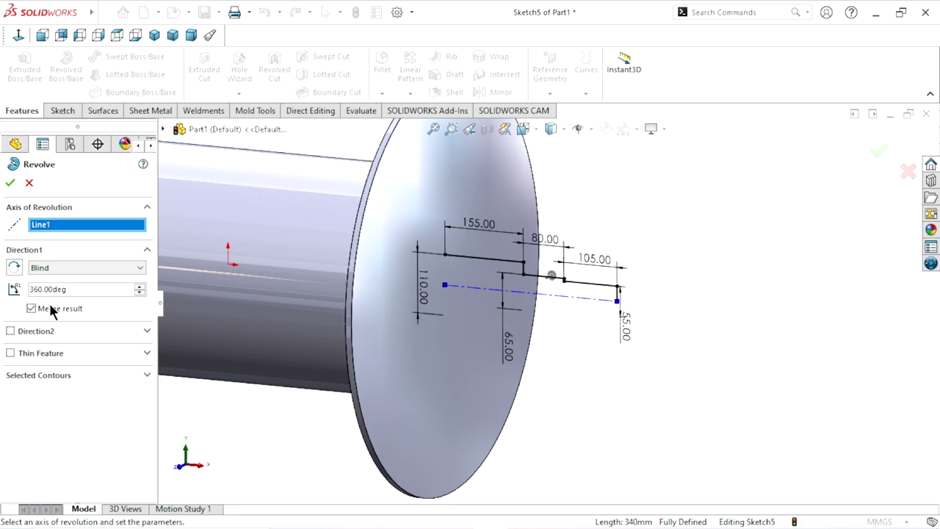
scroll(587, 331, down, 2)
middle_drag(566, 340, 576, 360)
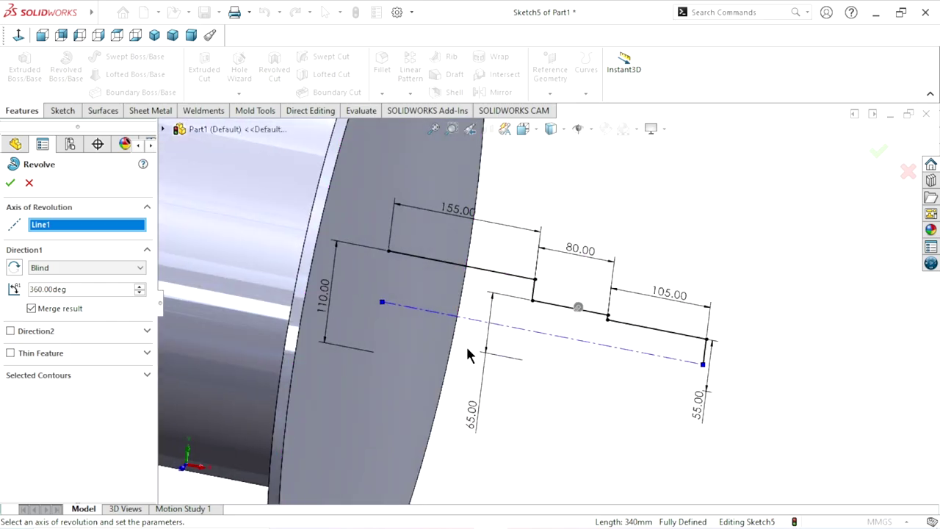
mouse_move(469, 354)
middle_down()
mouse_move(445, 326)
mouse_move(459, 317)
middle_up()
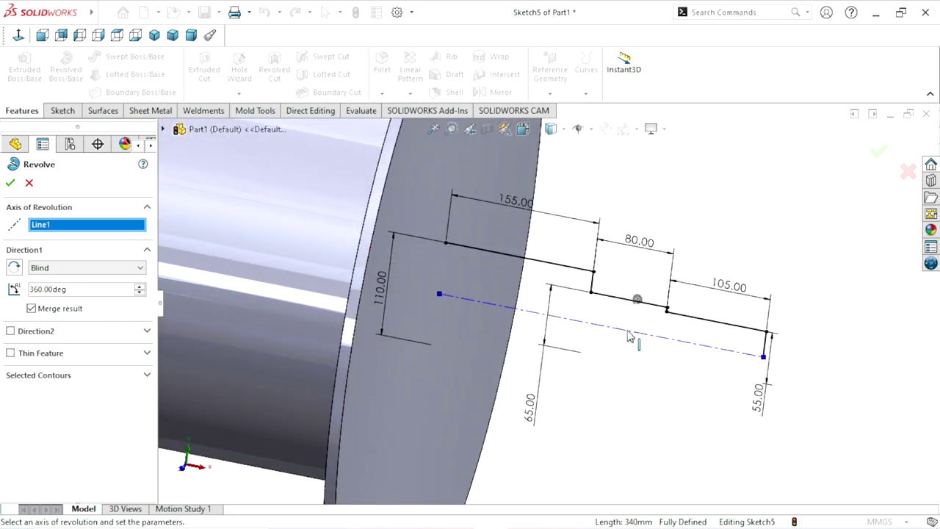
click(28, 183)
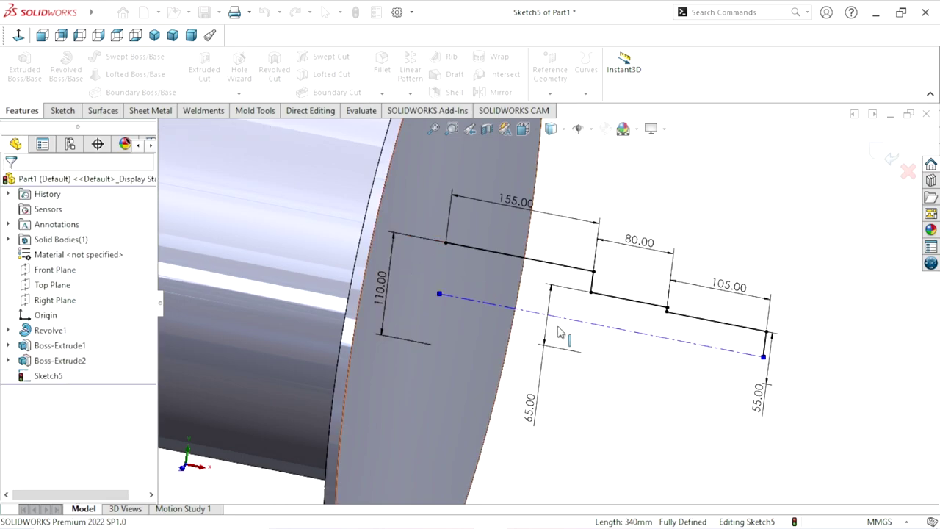
Step: Draw the closing vertical line from the profile's top-left corner down to the centerline
click(18, 35)
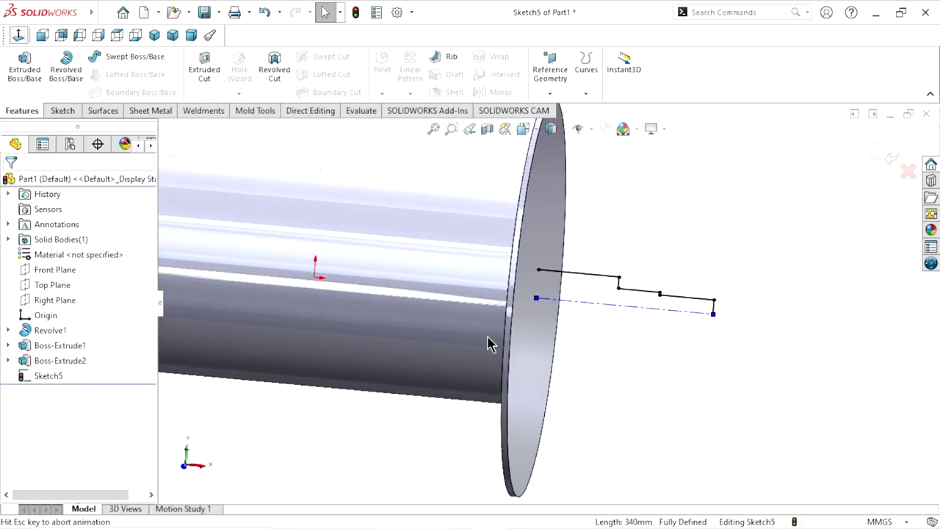
scroll(713, 311, down, 3)
scroll(691, 308, down, 1)
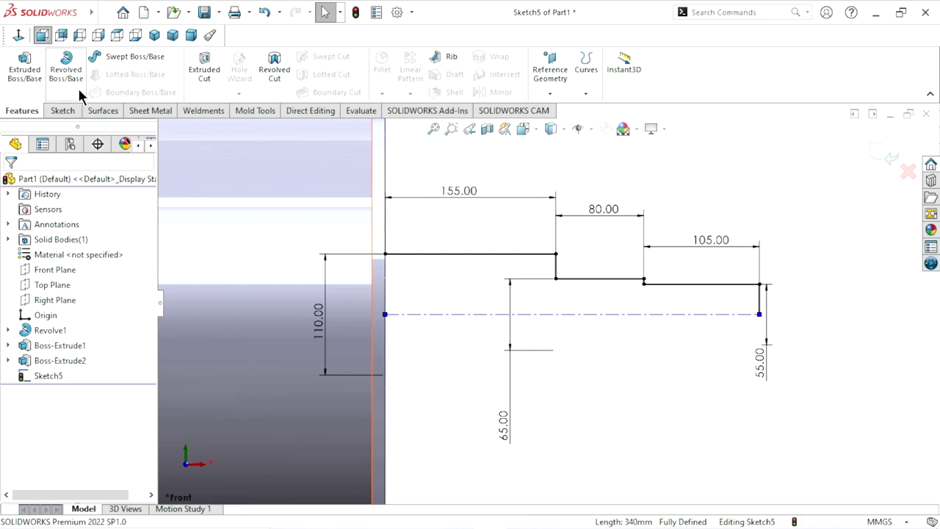
click(64, 112)
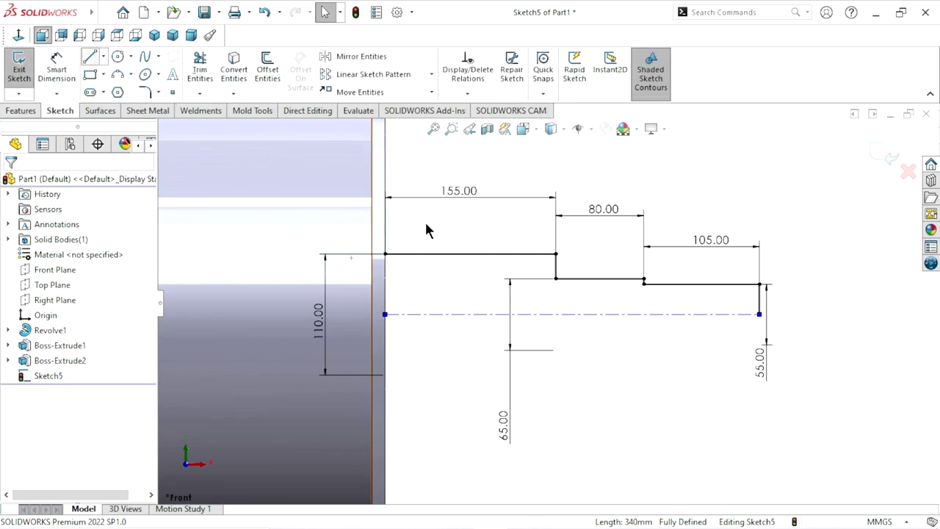
click(385, 253)
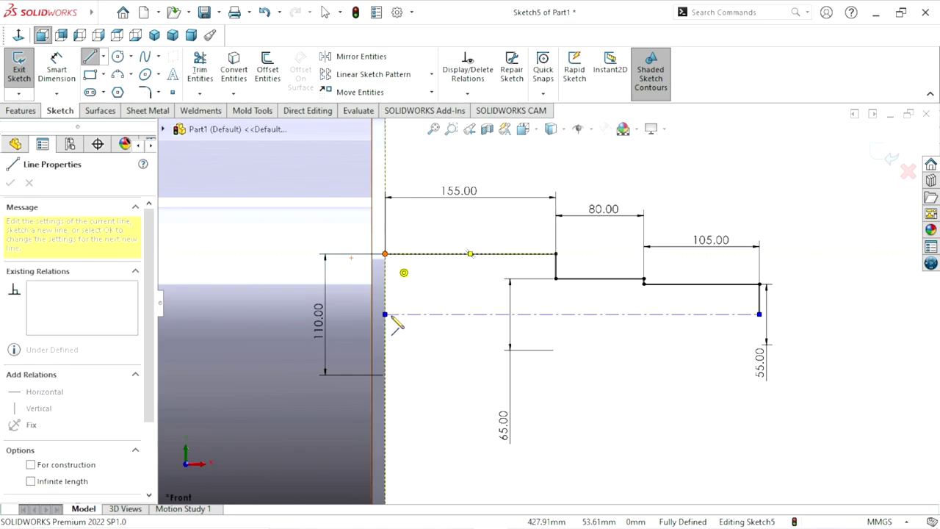
double_click(760, 315)
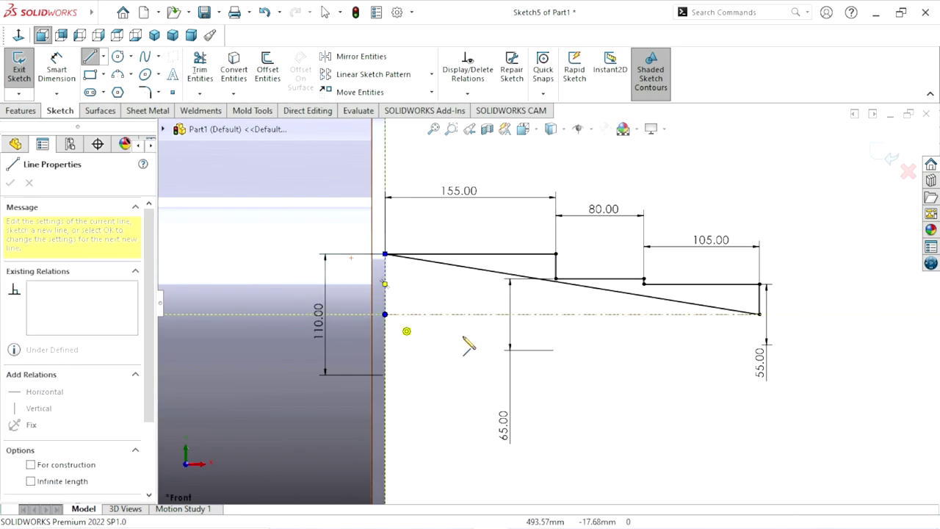
click(385, 314)
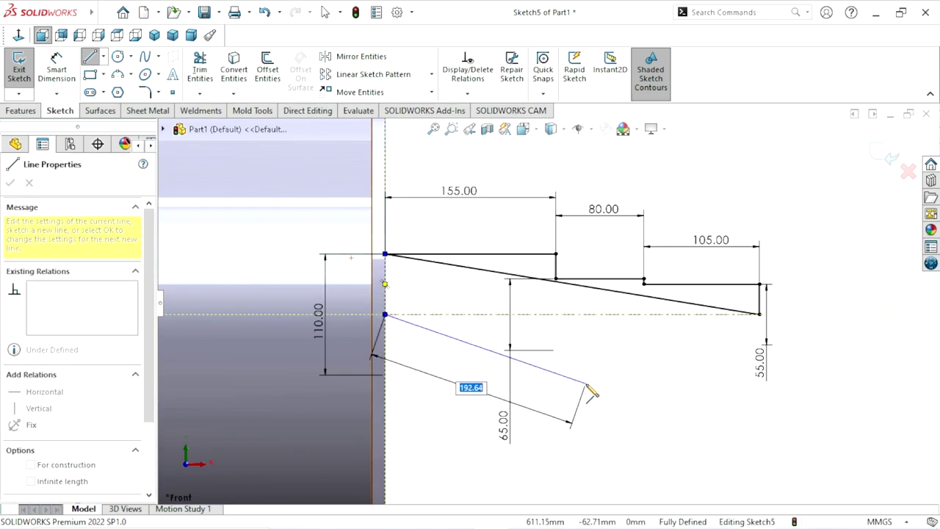
right_click(595, 392)
click(606, 365)
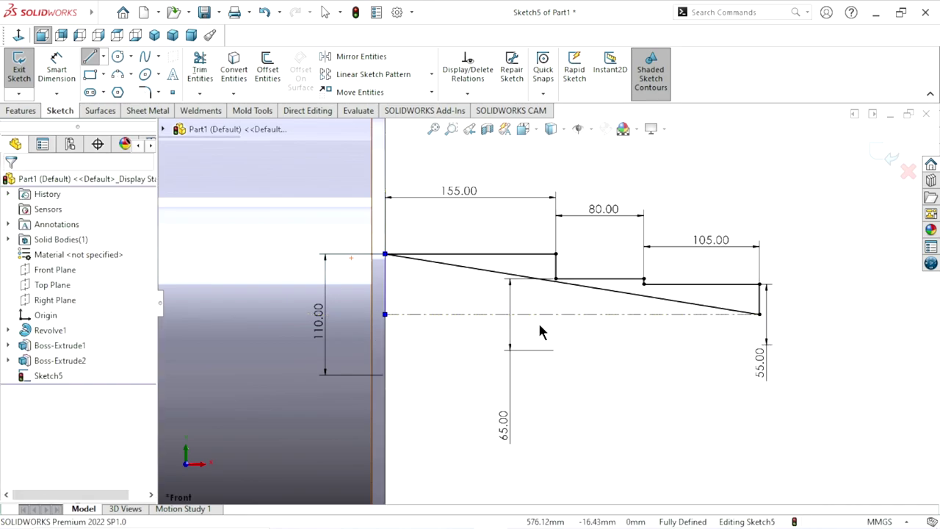
Step: Remove the stray diagonal line and shift the 55.00 dimension label to the right
click(478, 294)
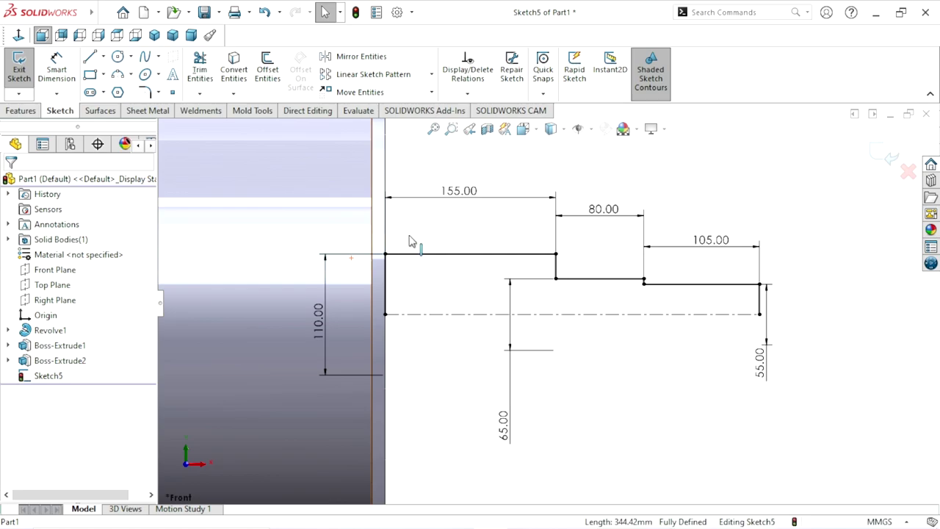
scroll(415, 340, down, 2)
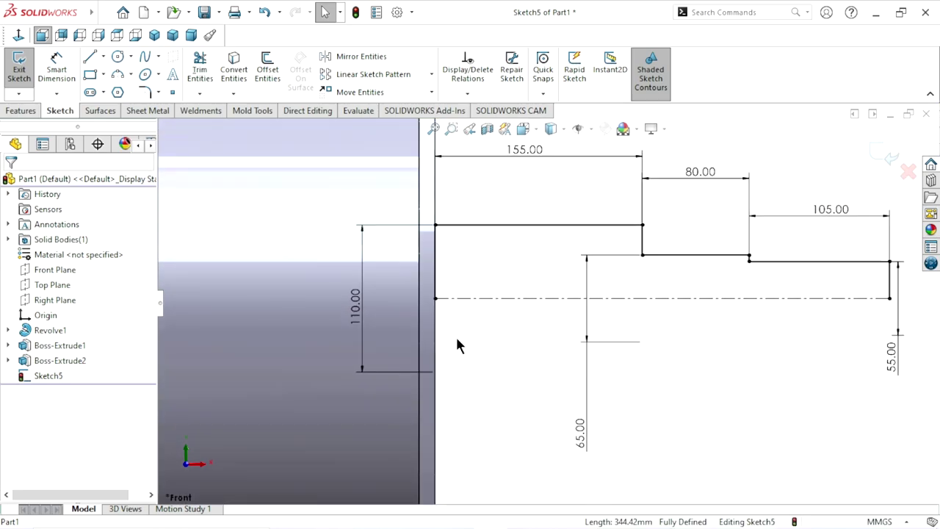
key(ctrl+7)
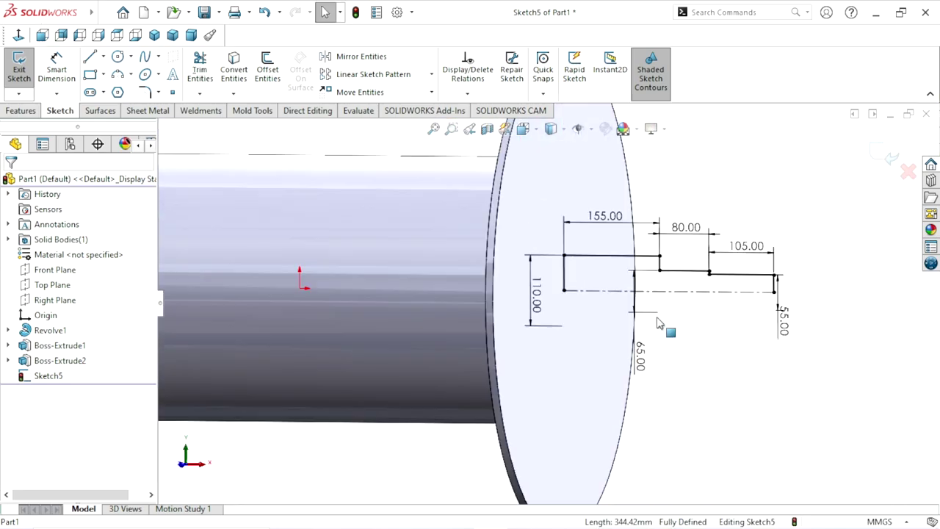
key(ctrl+8)
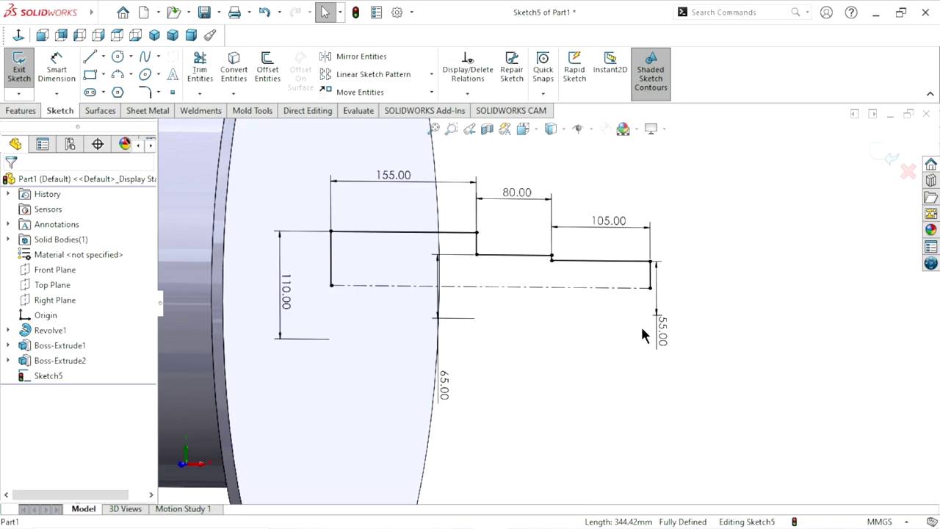
drag(665, 339, 679, 337)
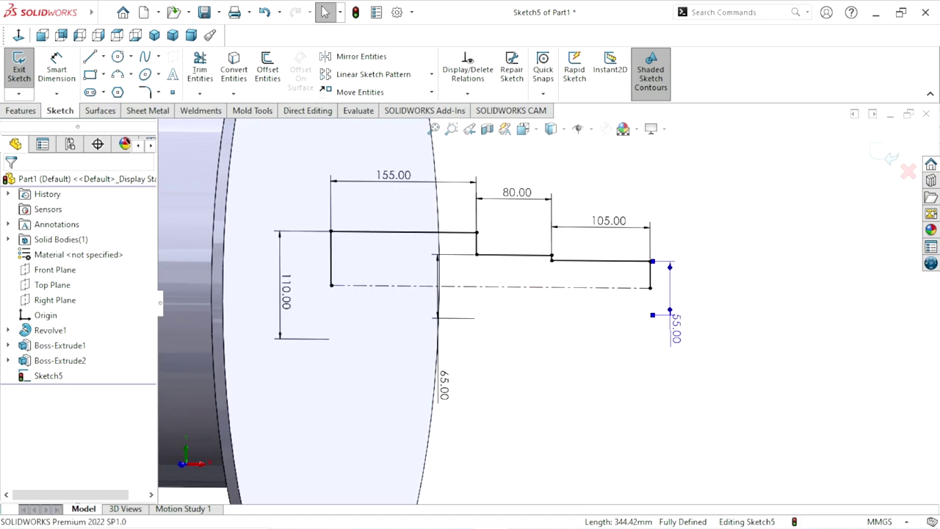
Step: Revolve the auto-closed axle sketch 360° about Line1 to create Revolve2
click(16, 112)
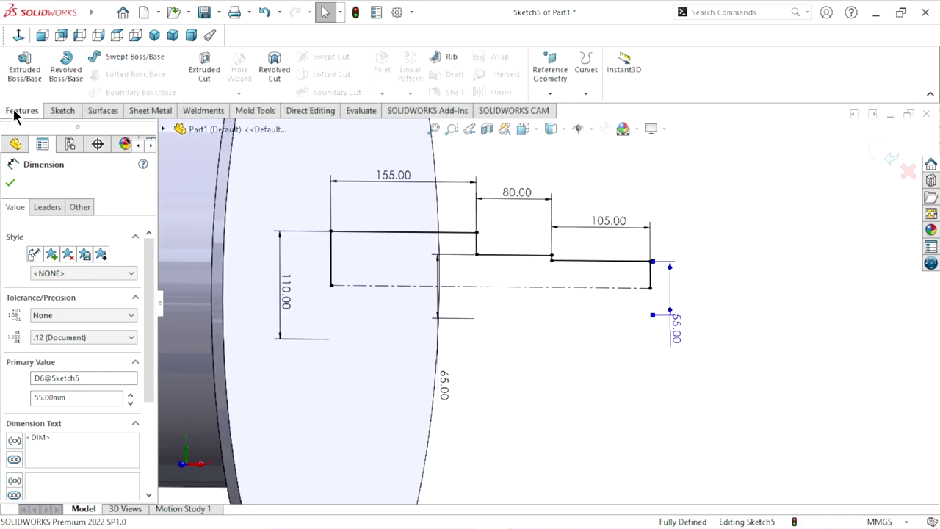
click(66, 70)
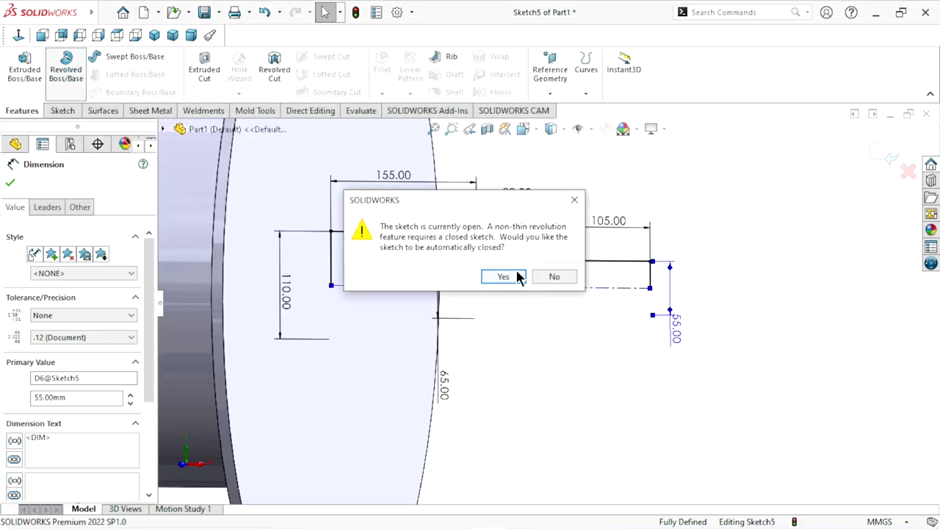
click(517, 273)
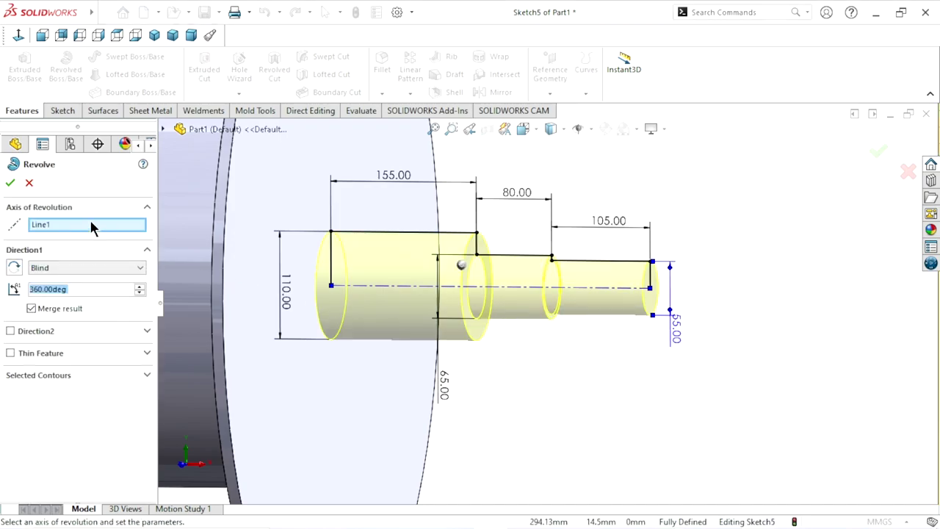
click(11, 183)
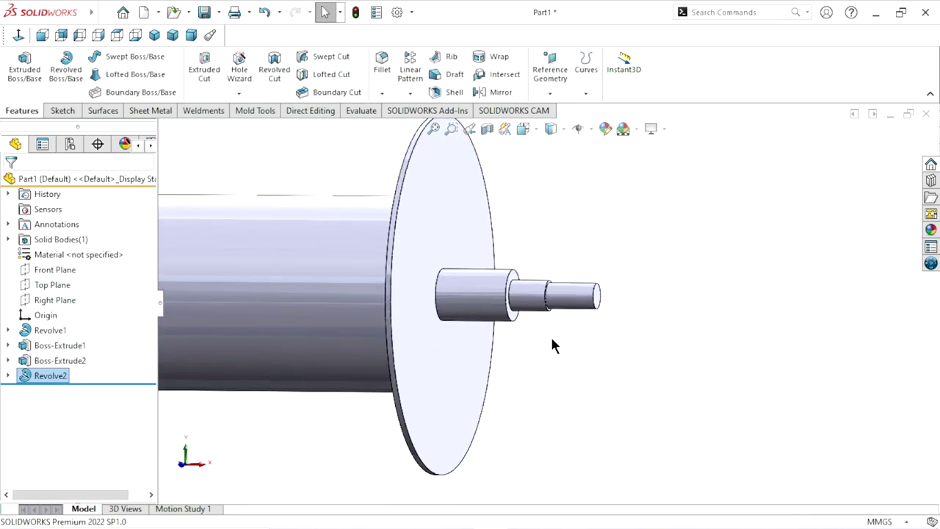
middle_drag(552, 339, 552, 376)
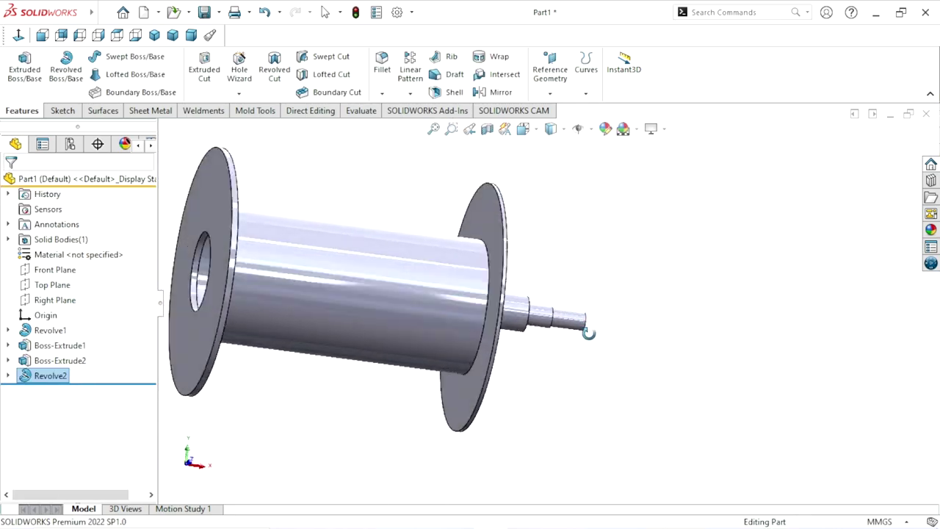
scroll(535, 367, up, 2)
scroll(515, 325, down, 5)
scroll(581, 307, down, 3)
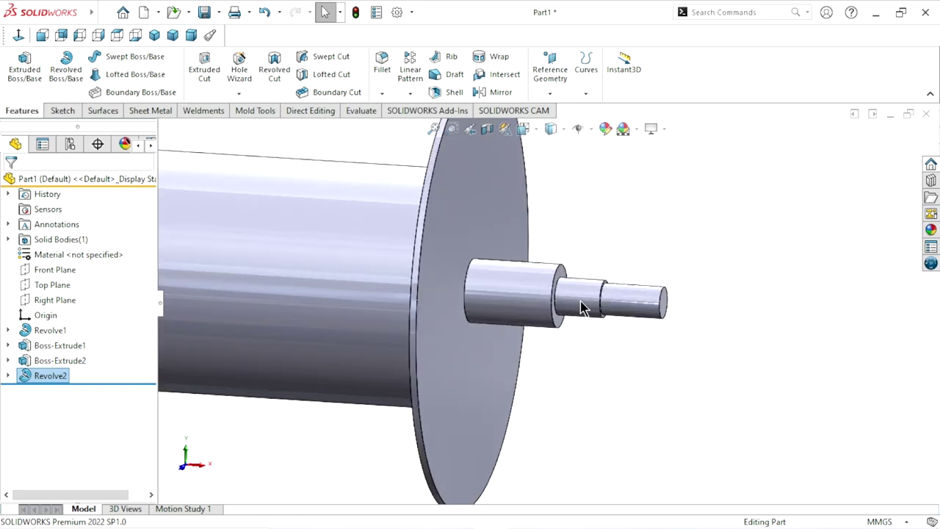
scroll(643, 253, down, 1)
scroll(638, 260, down, 2)
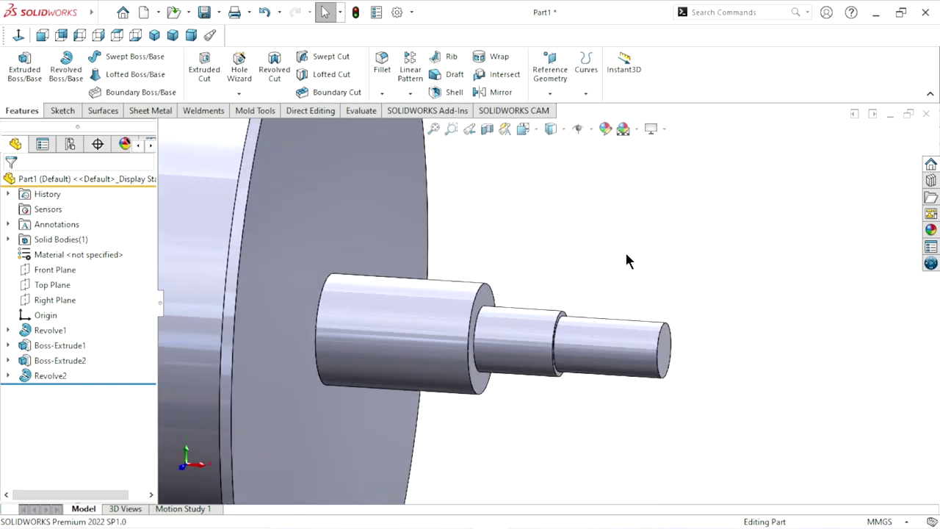
Step: Start a Front Plane sketch and draw a circle centred on the axle's first shoulder corner
click(66, 270)
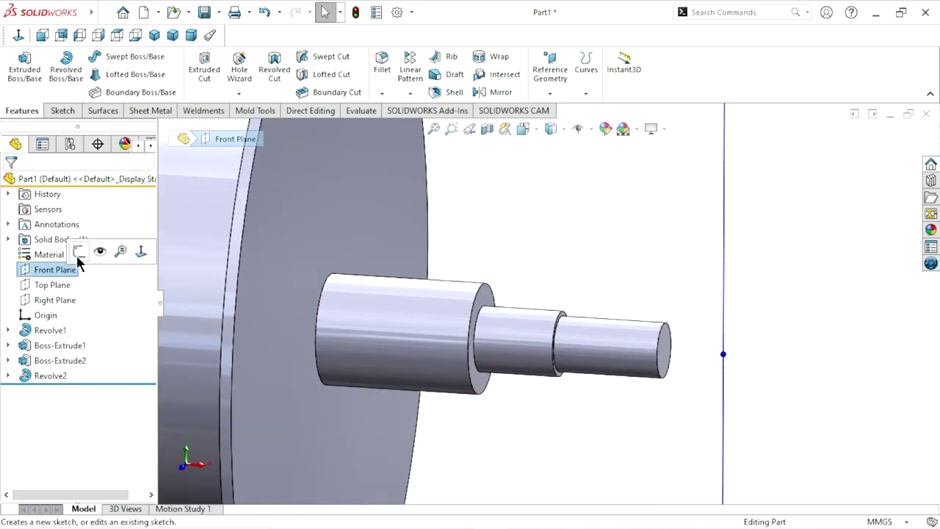
click(78, 259)
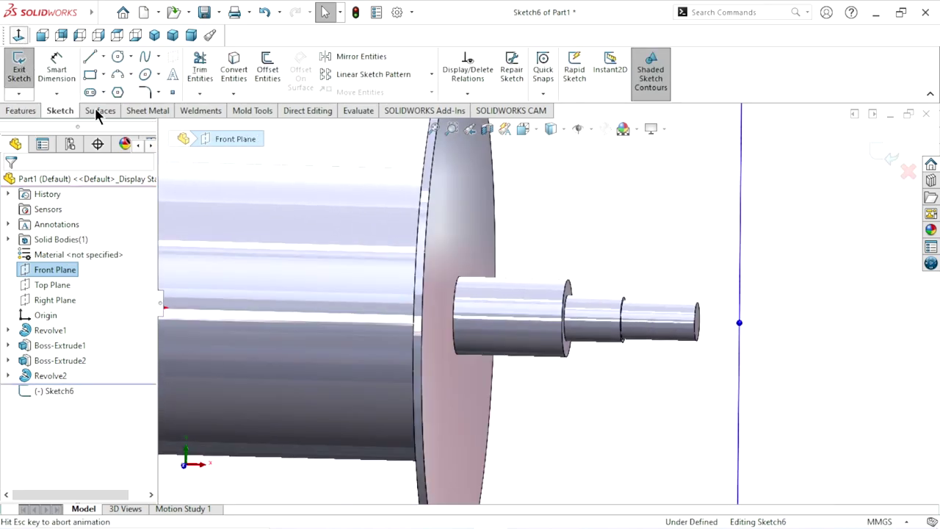
click(116, 61)
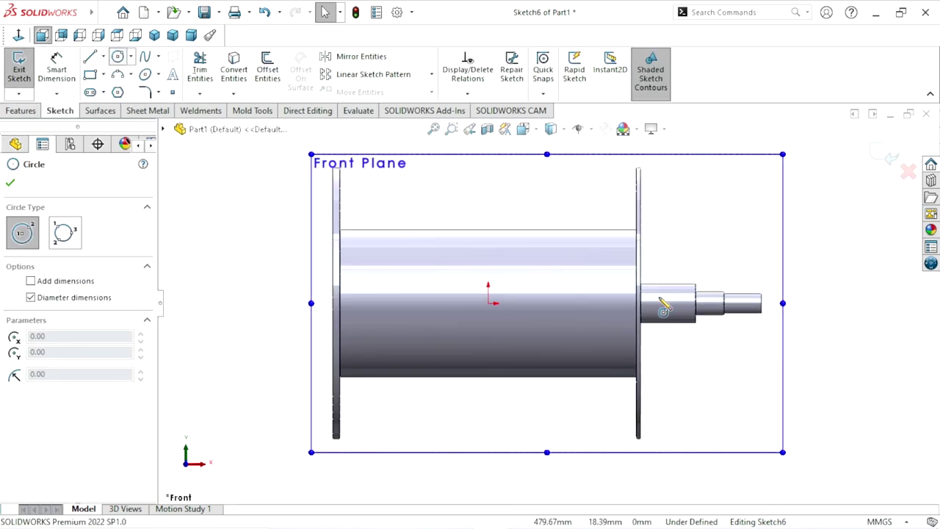
scroll(705, 316, up, 1)
scroll(650, 308, down, 2)
scroll(639, 312, down, 1)
scroll(612, 301, down, 1)
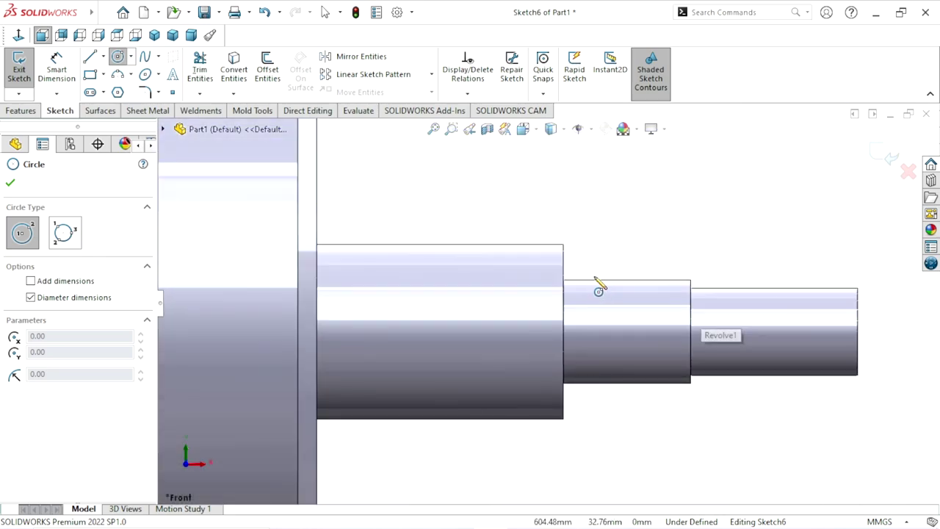
click(564, 244)
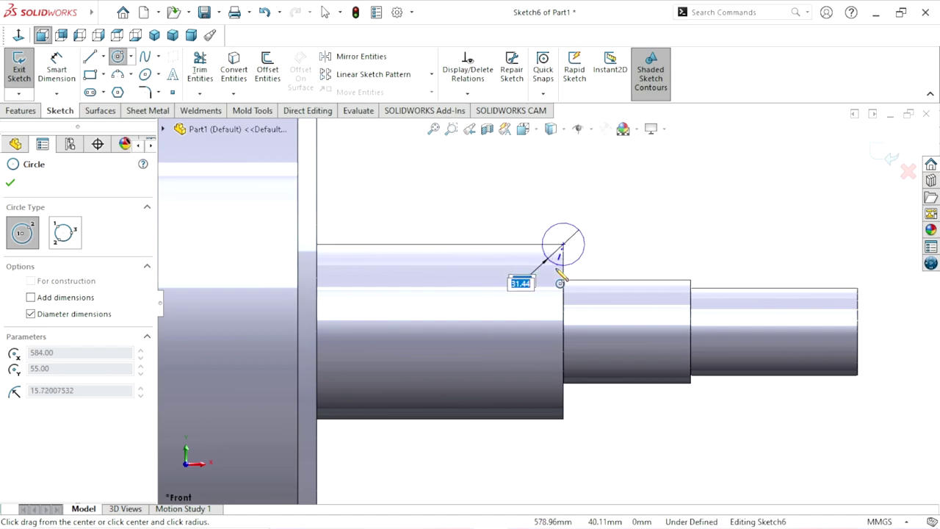
click(557, 270)
key(Escape)
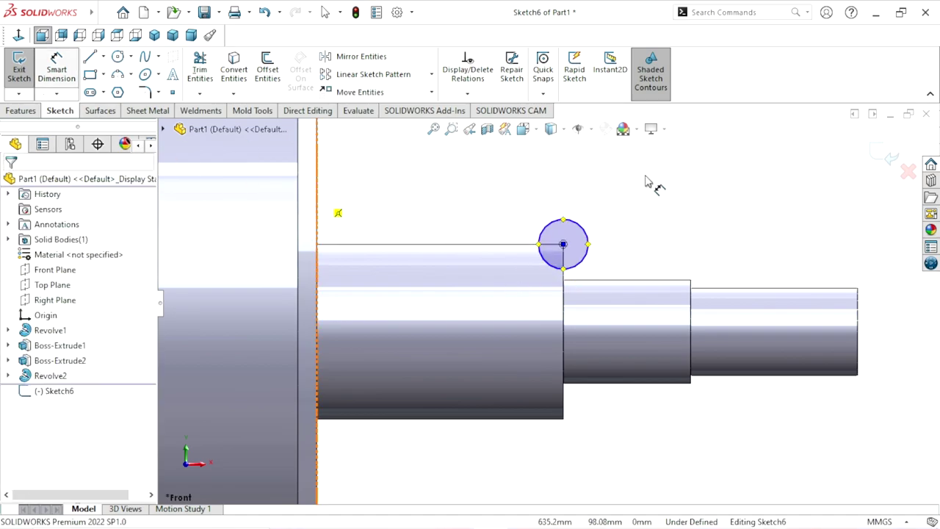
Step: Give the circle a 25 mm diameter dimension
click(590, 236)
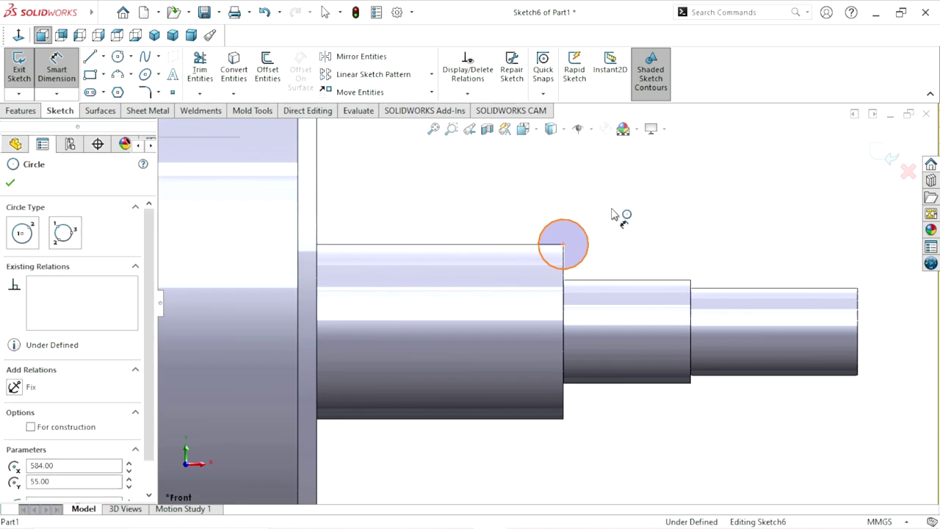
click(614, 213)
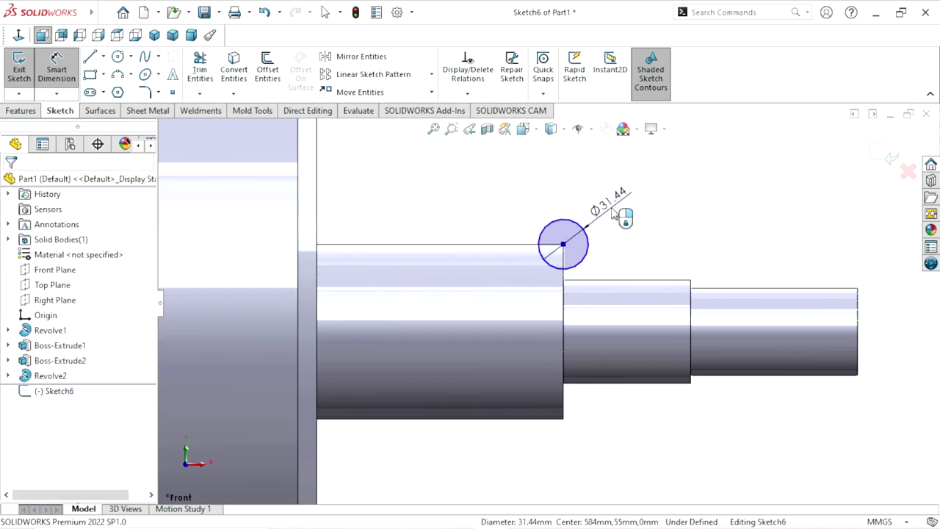
click(614, 213)
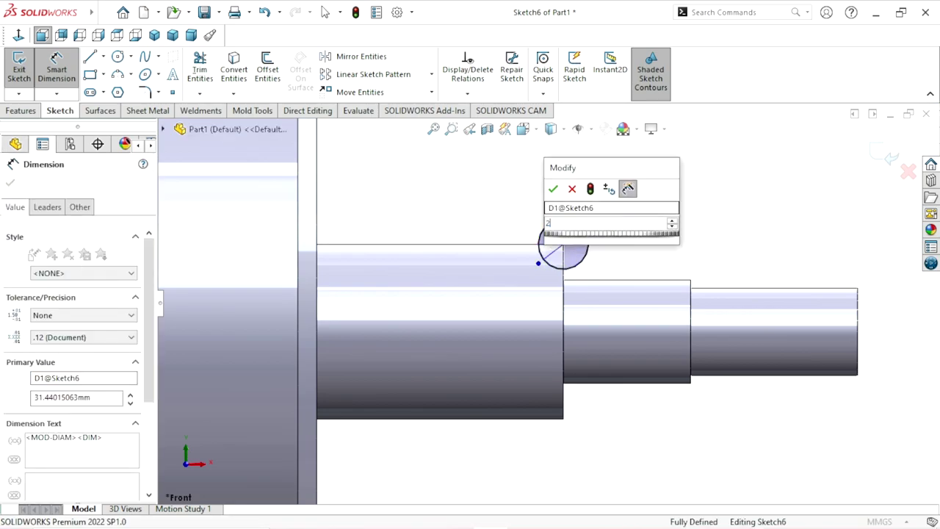
text(25)
click(553, 189)
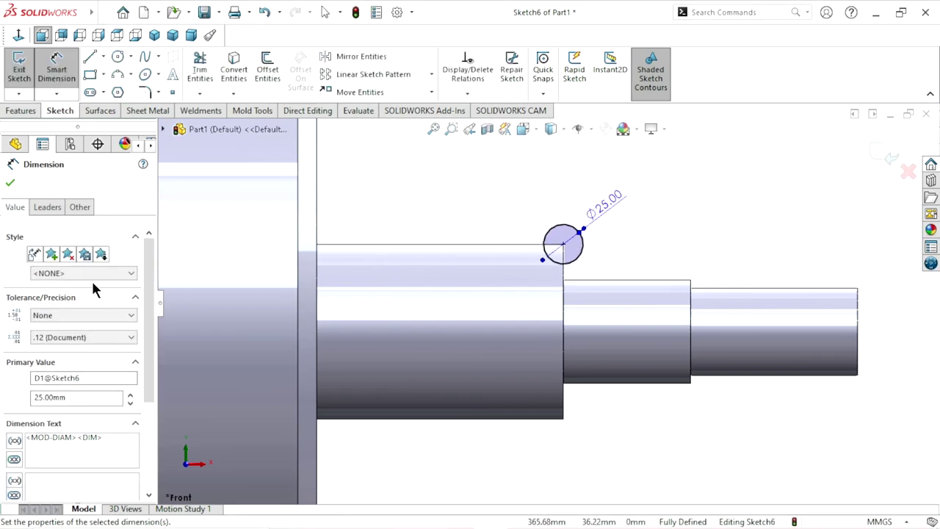
click(10, 184)
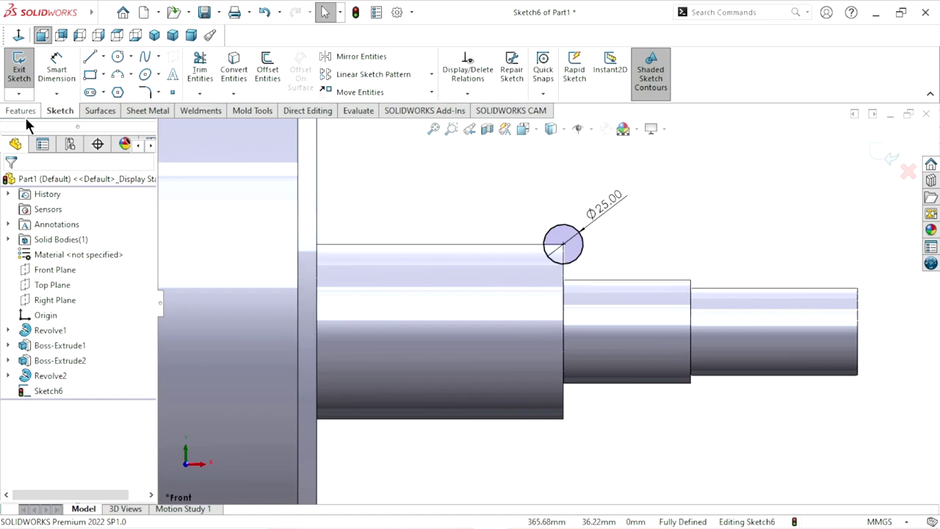
Step: Draw a horizontal centerline along the axle axis from the flange face to below the circle
click(105, 61)
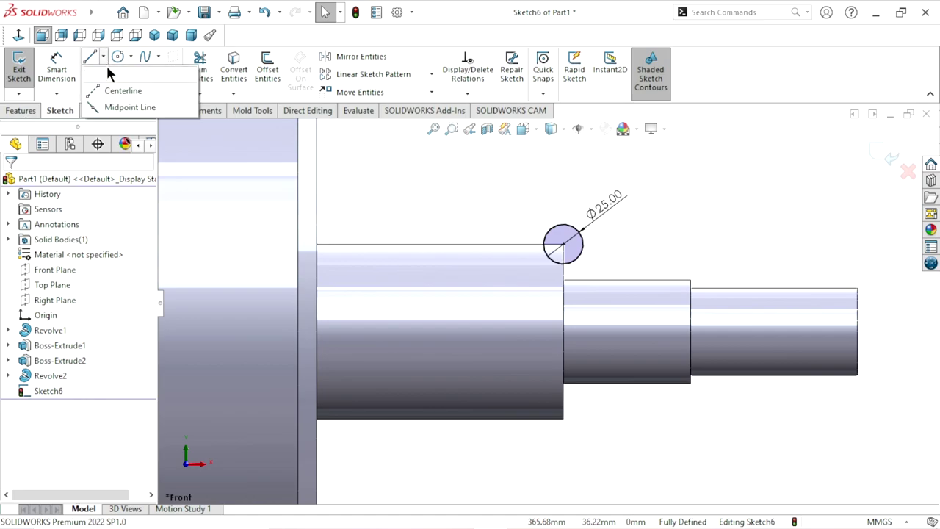
click(105, 87)
scroll(345, 382, up, 3)
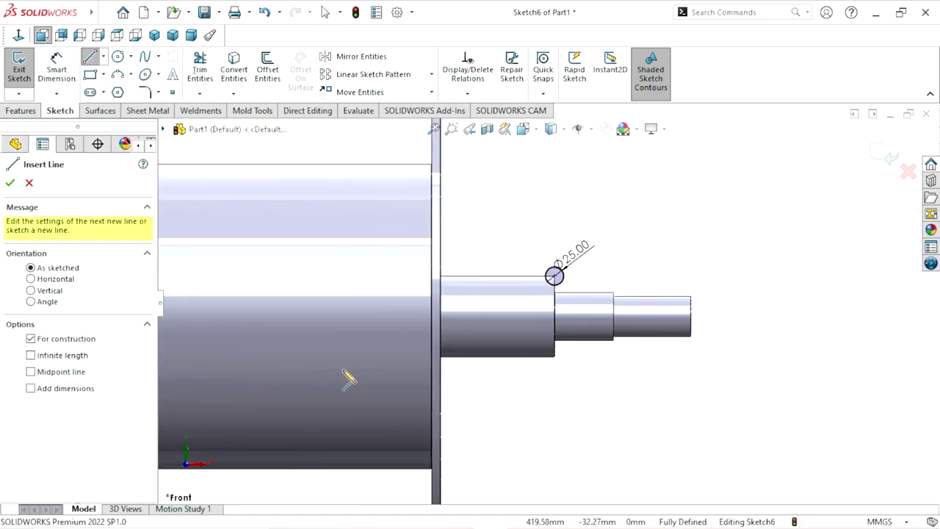
scroll(483, 337, down, 3)
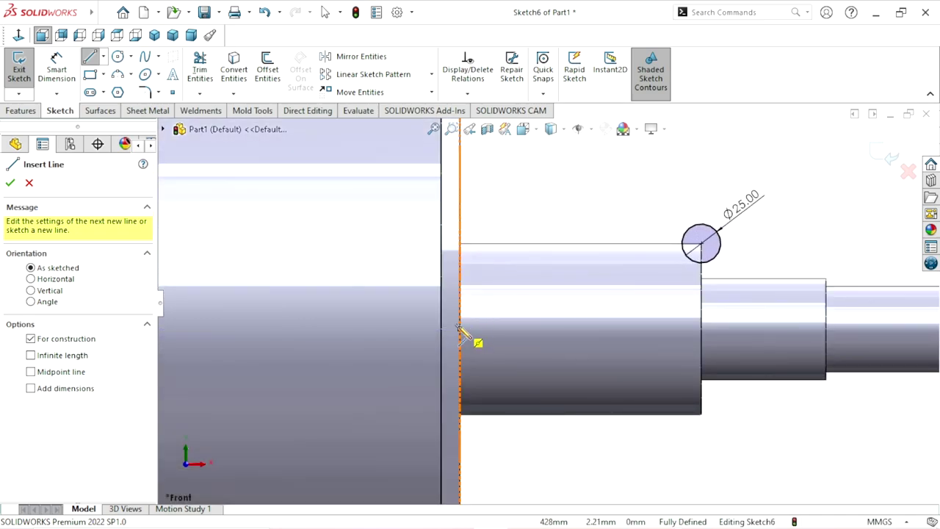
click(460, 328)
click(701, 328)
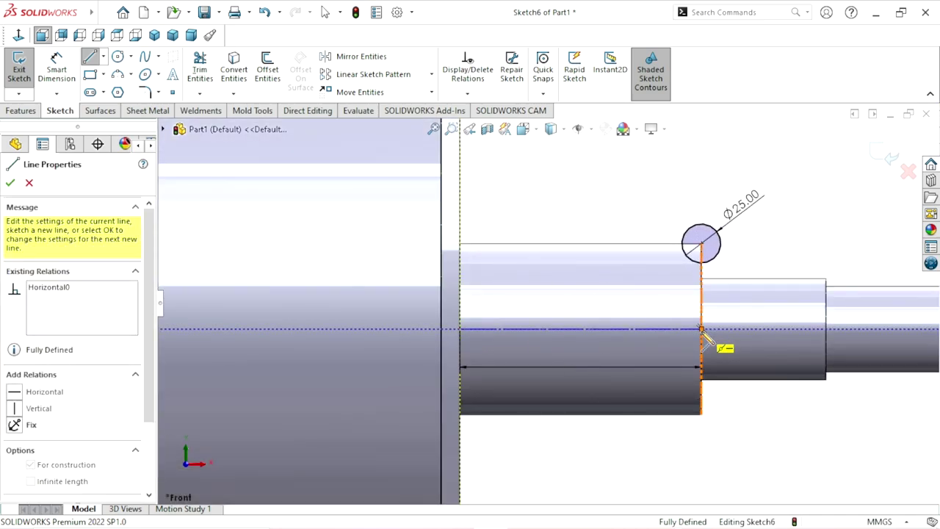
right_click(630, 210)
click(641, 213)
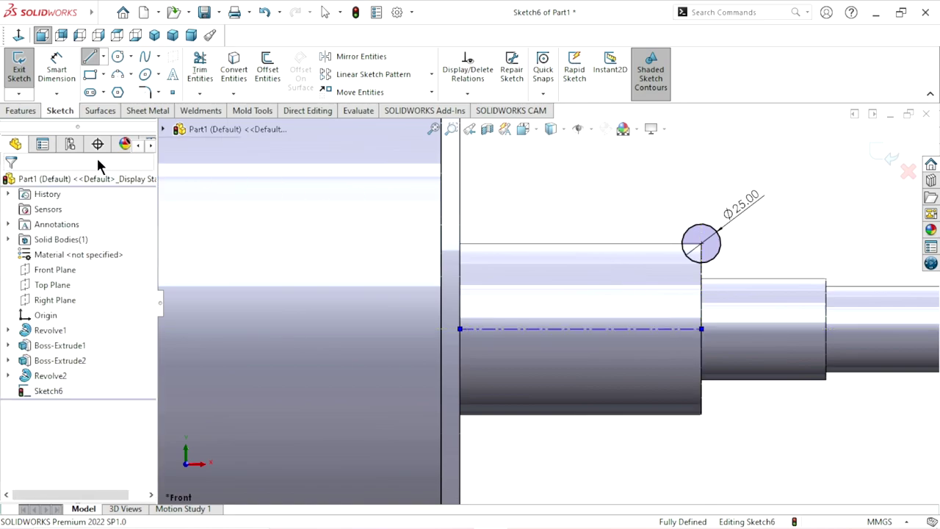
click(21, 111)
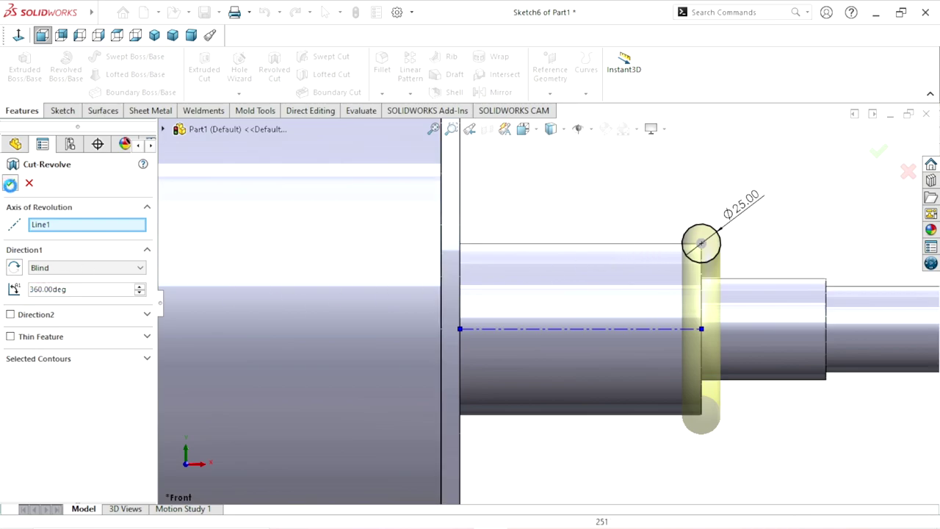
Step: Accept the 360° Revolved Cut about Line1, then rotate the view to inspect the groove
key(Return)
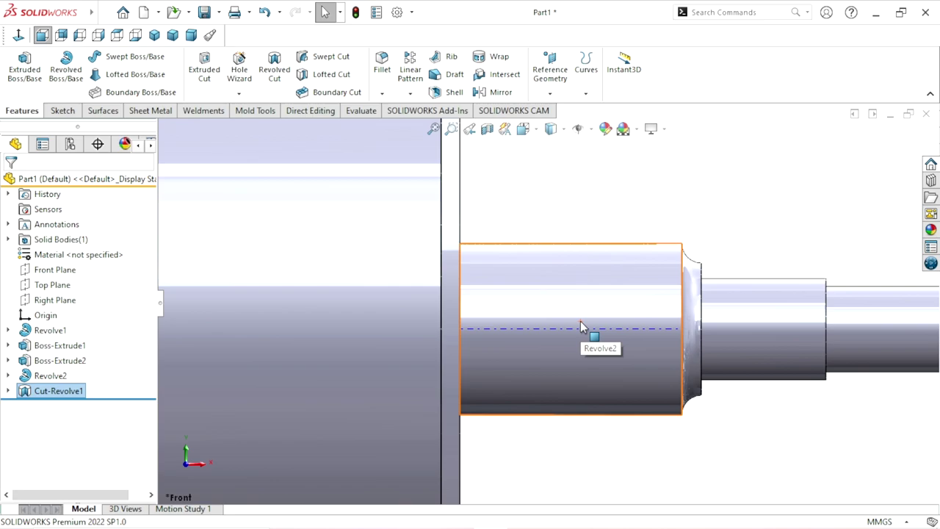
scroll(665, 318, down, 2)
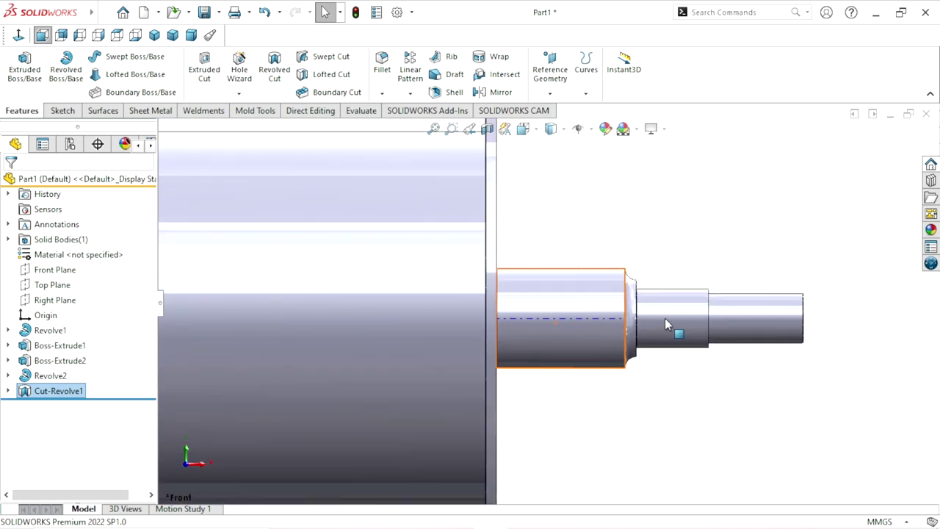
scroll(656, 338, up, 2)
scroll(656, 338, up, 2)
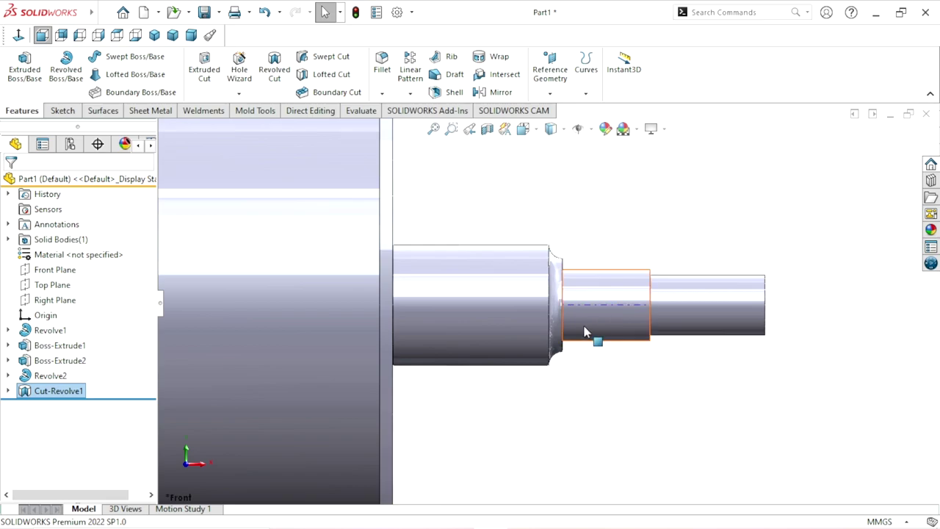
middle_drag(646, 315, 616, 336)
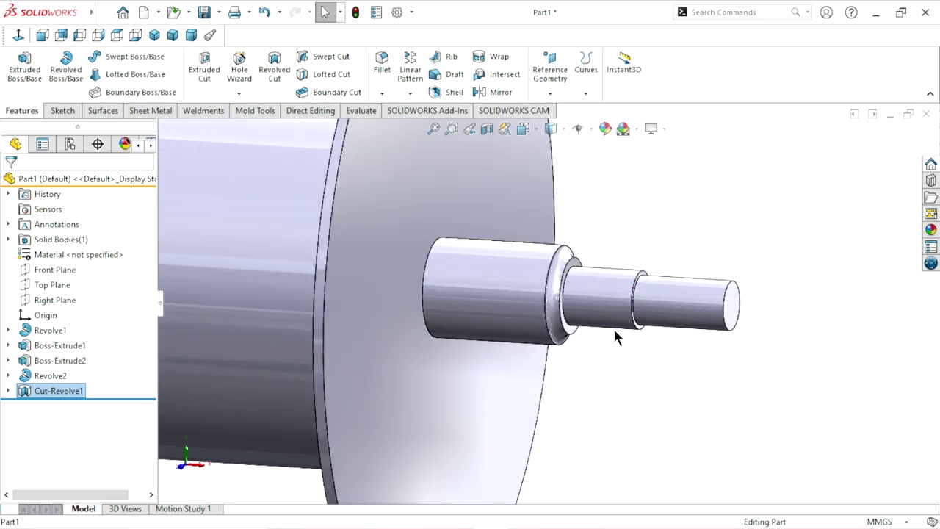
Step: Chamfer the last axle step edge and the axle end edge at 2 mm × 45°
click(384, 92)
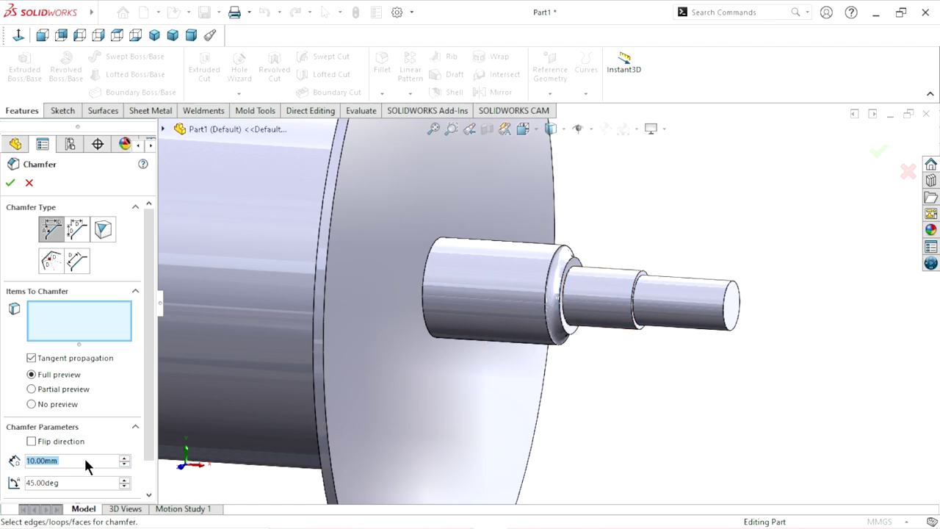
text(2)
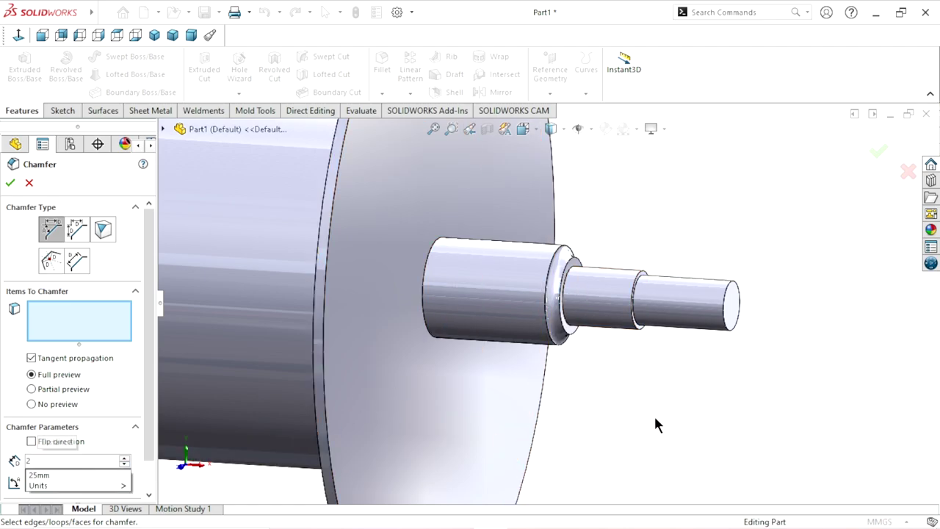
key(Return)
scroll(671, 409, down, 2)
scroll(691, 328, down, 2)
scroll(580, 253, down, 2)
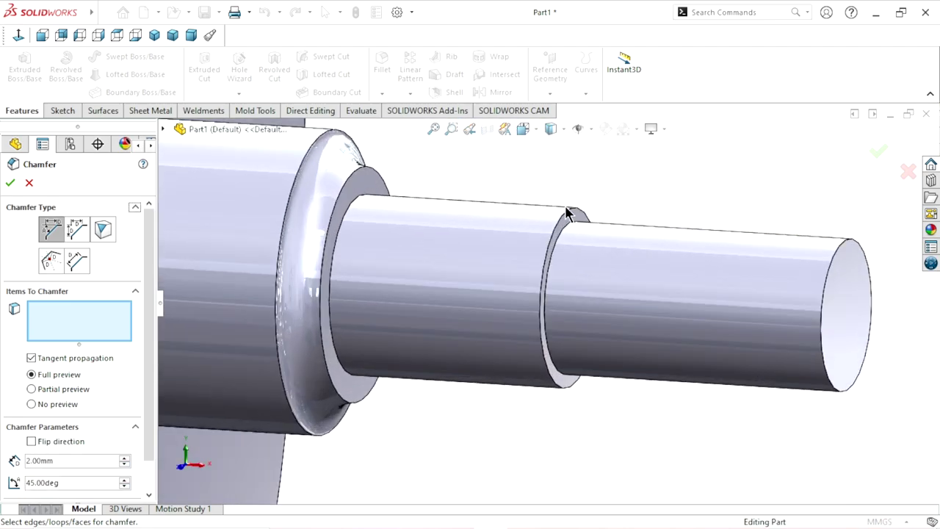
click(573, 224)
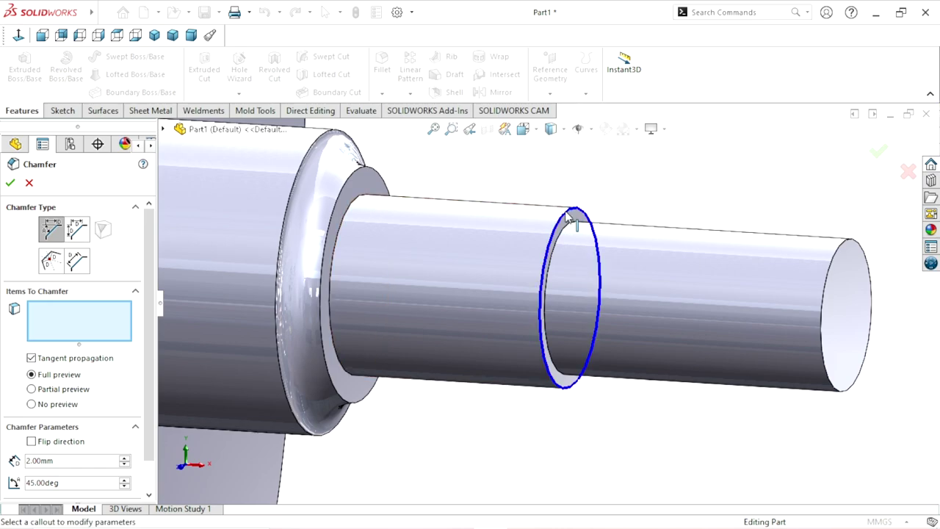
click(837, 253)
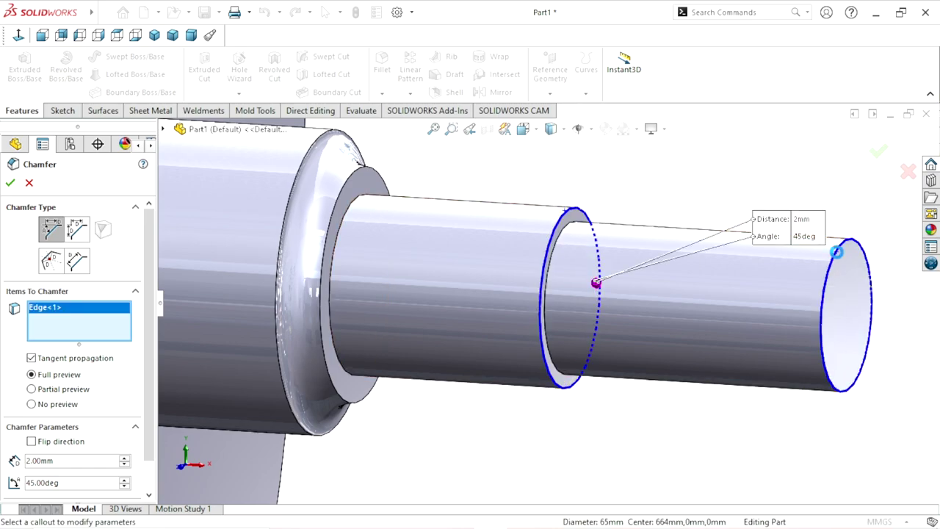
click(11, 183)
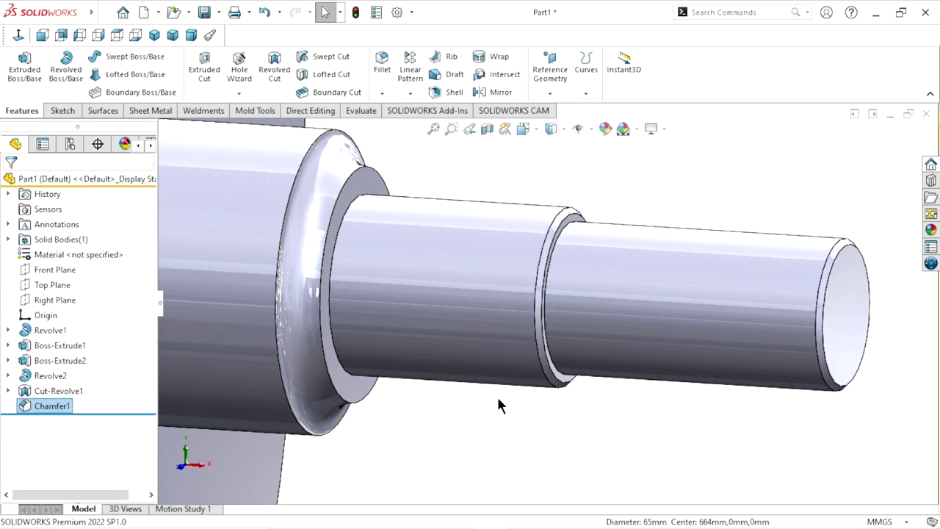
scroll(526, 404, up, 4)
click(526, 399)
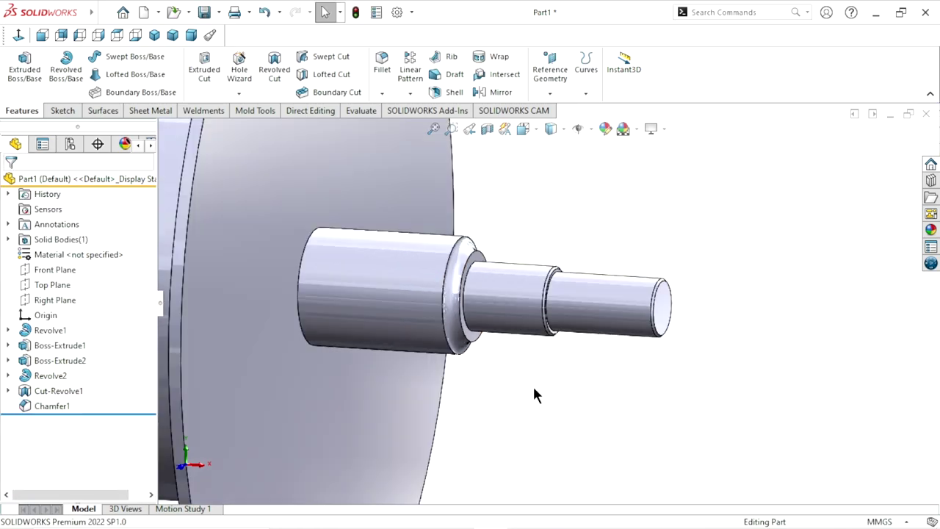
scroll(524, 397, up, 2)
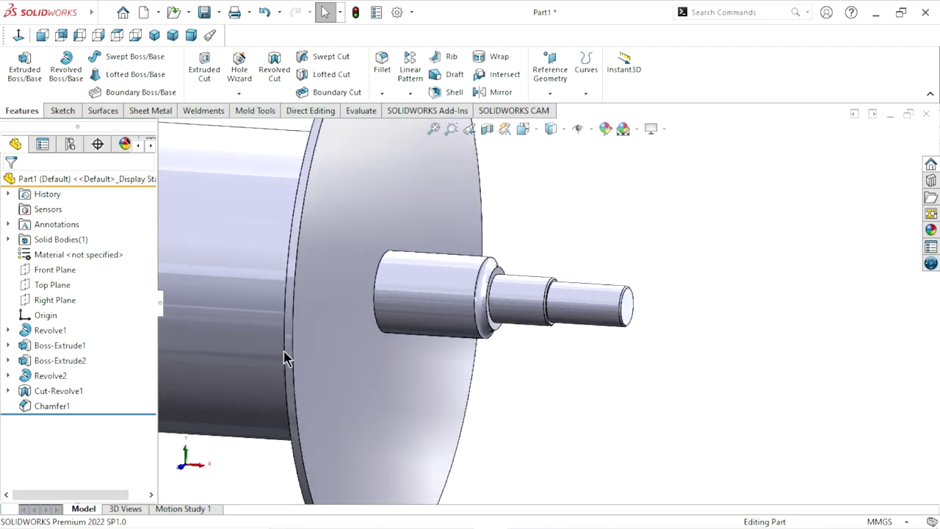
Step: Start a new sketch on the Front Plane, viewed straight on
click(50, 269)
click(72, 250)
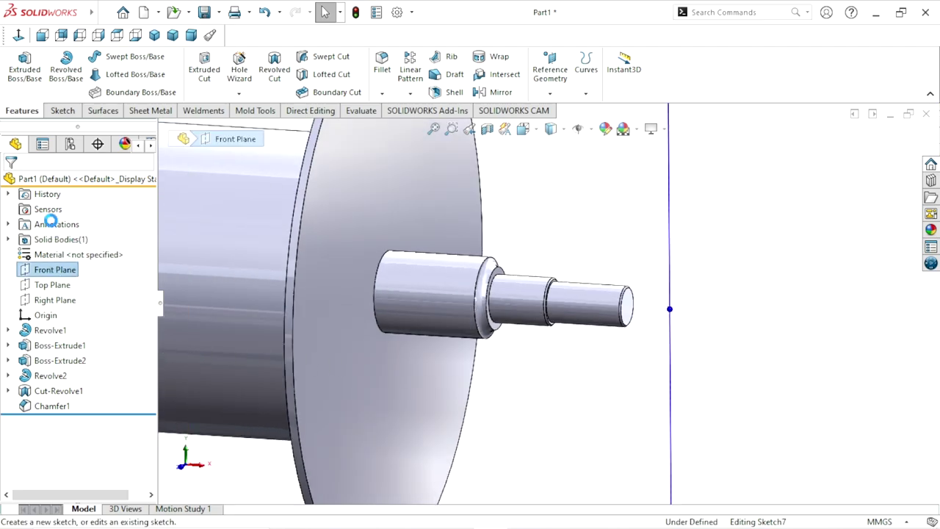
click(22, 35)
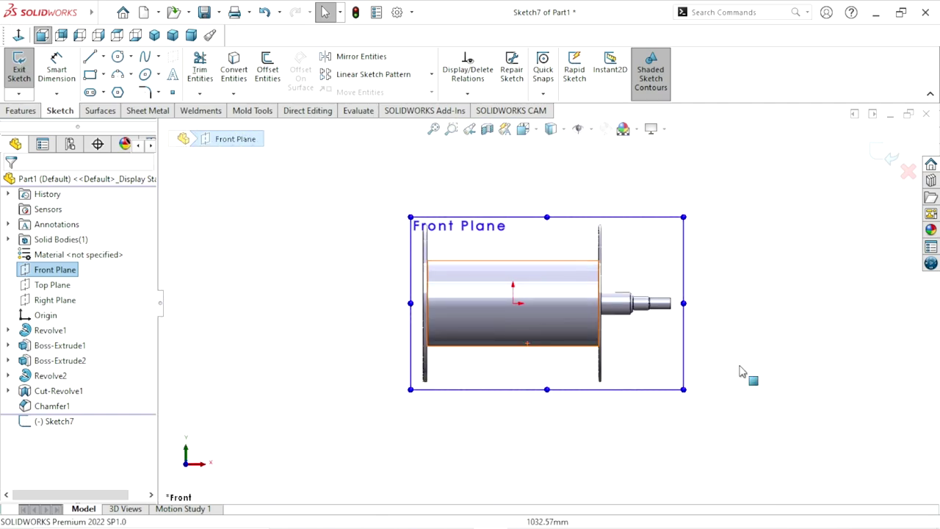
scroll(617, 263, up, 1)
scroll(716, 244, down, 3)
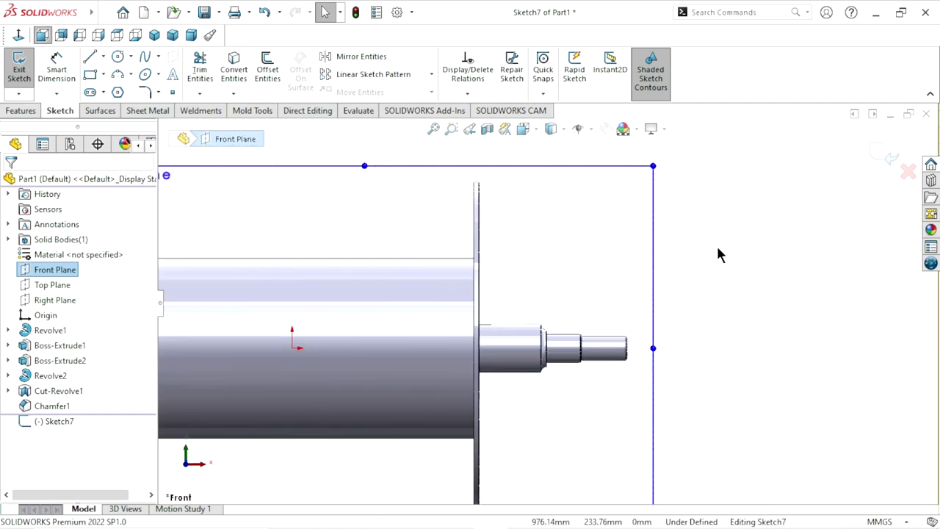
key(Escape)
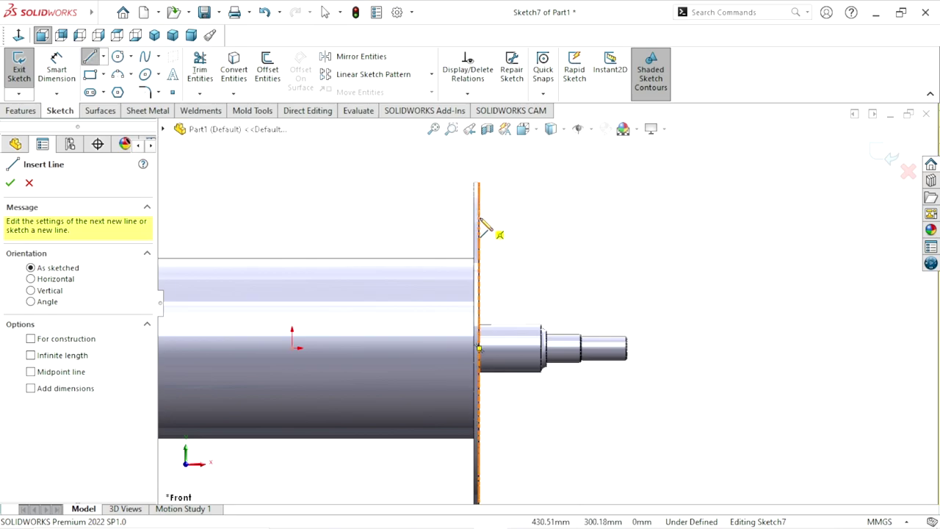
Step: Draw the closed four-sided tapered gusset outline from the flange face down to the axle
drag(479, 217, 501, 217)
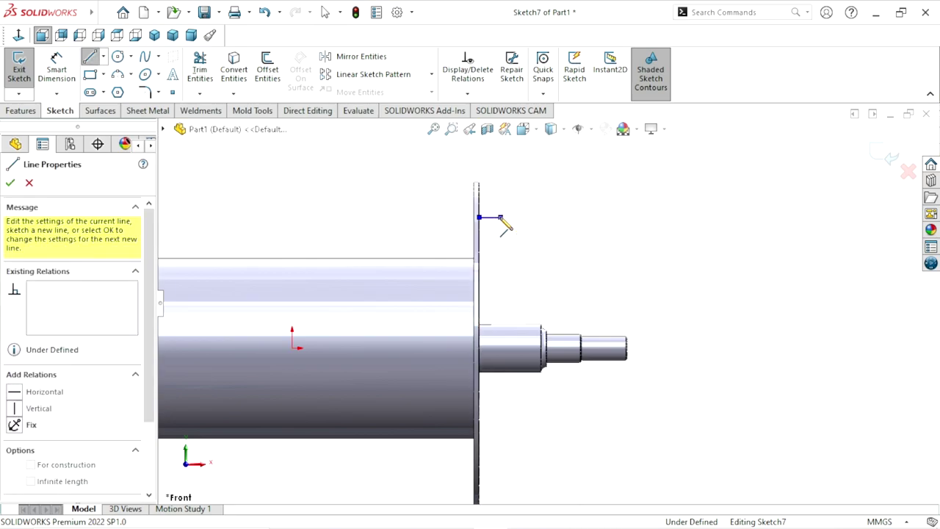
click(501, 217)
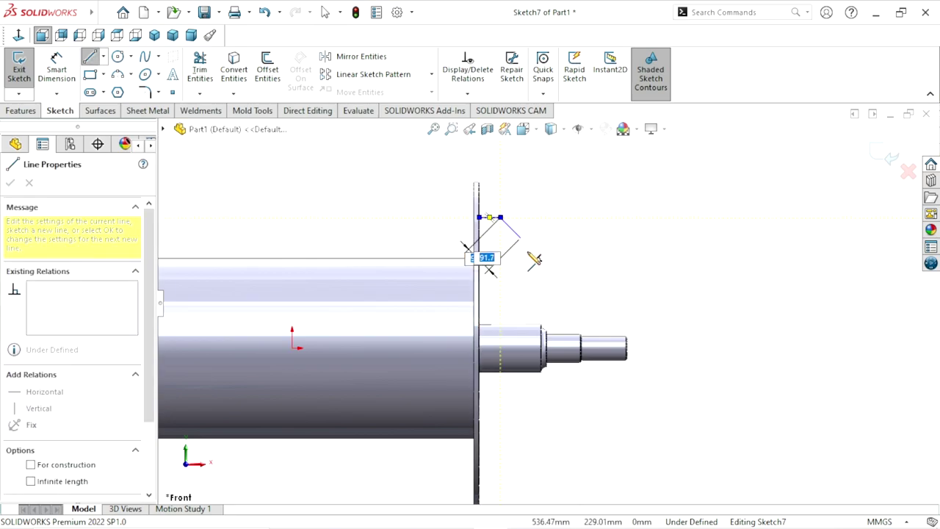
click(521, 289)
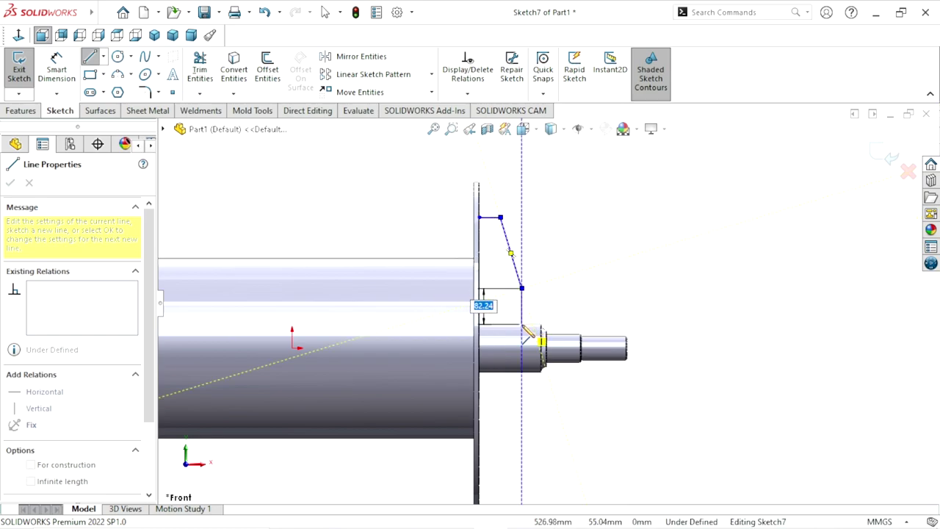
click(522, 331)
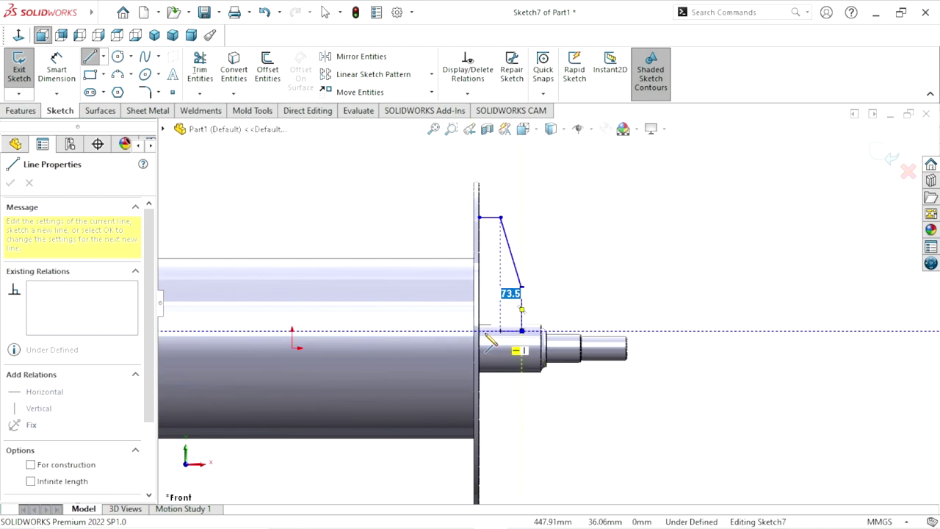
click(479, 331)
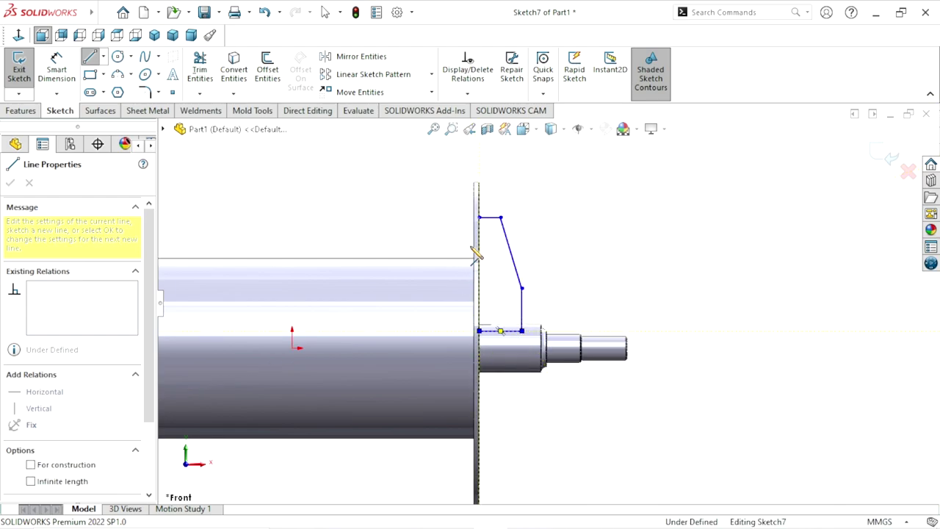
click(479, 217)
right_click(575, 227)
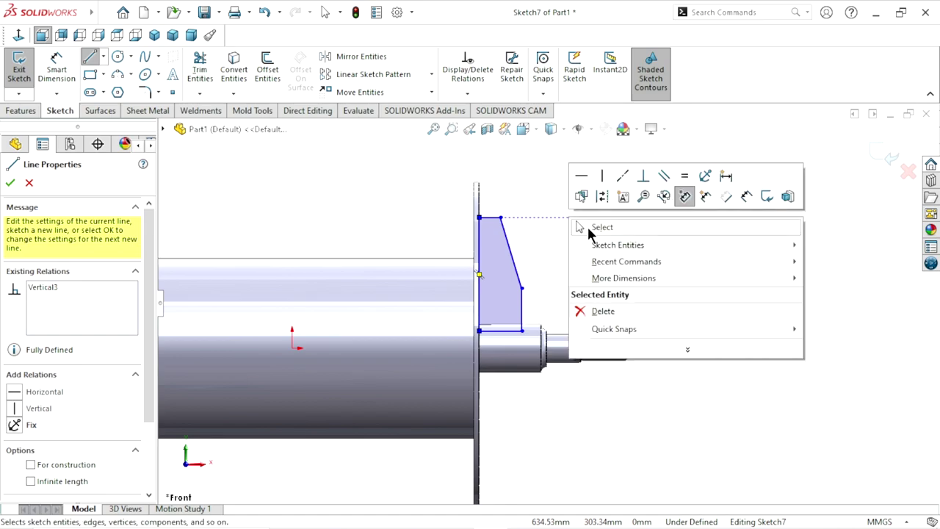
click(584, 225)
scroll(551, 292, down, 1)
Step: Dimension the gusset's top edge at 30 mm with Smart Dimension
scroll(547, 283, down, 1)
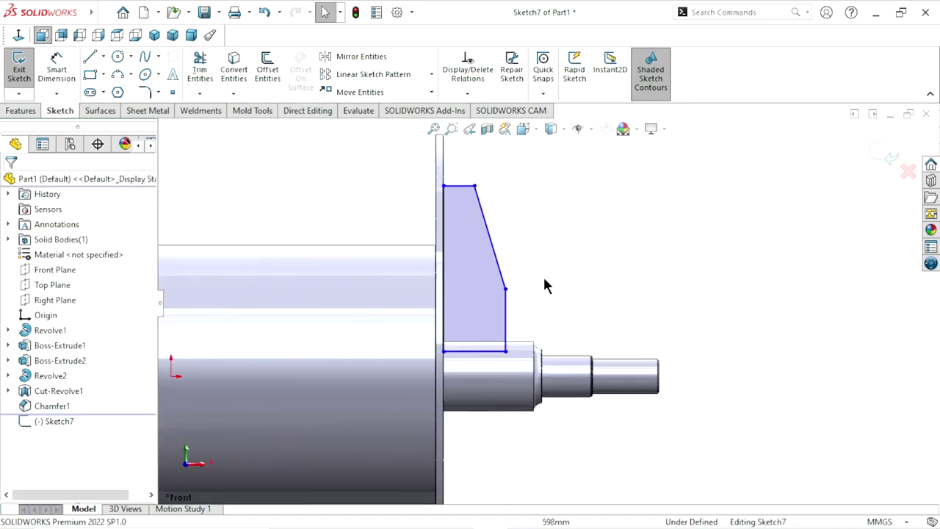
click(57, 81)
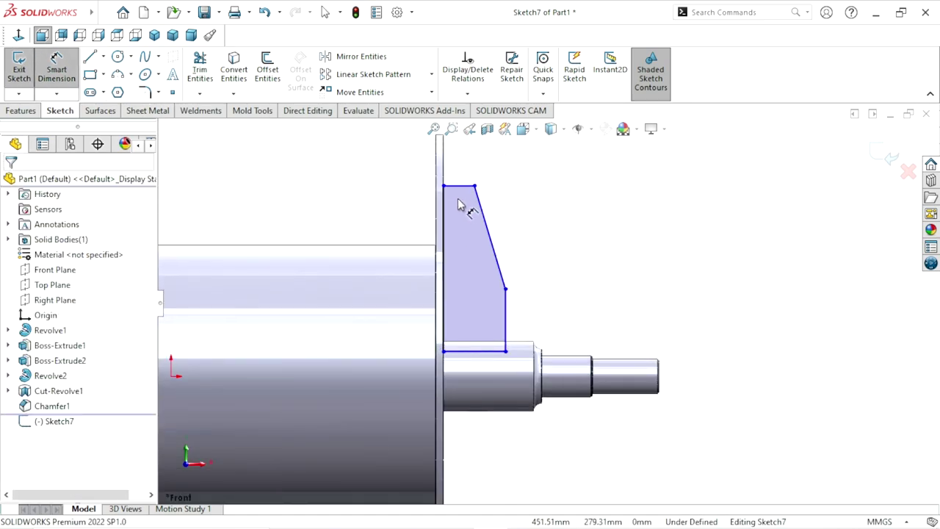
click(512, 176)
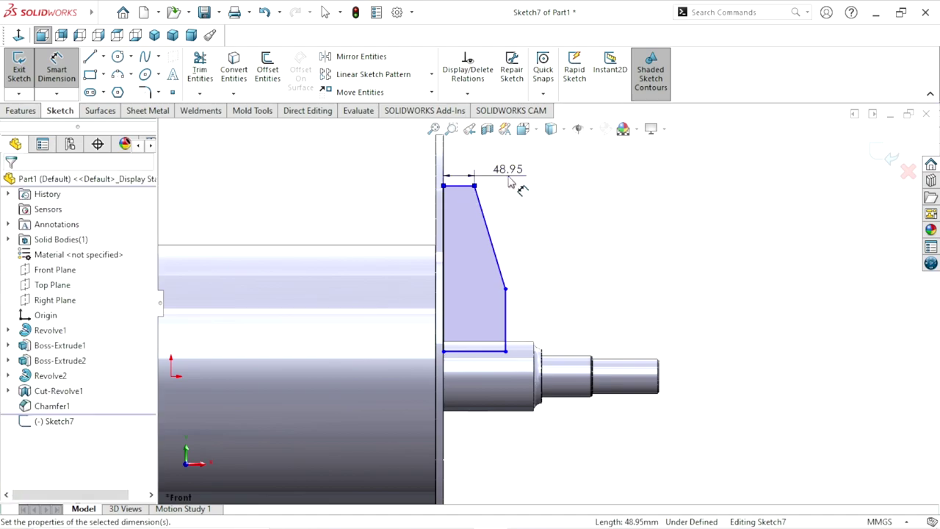
click(512, 182)
text(30)
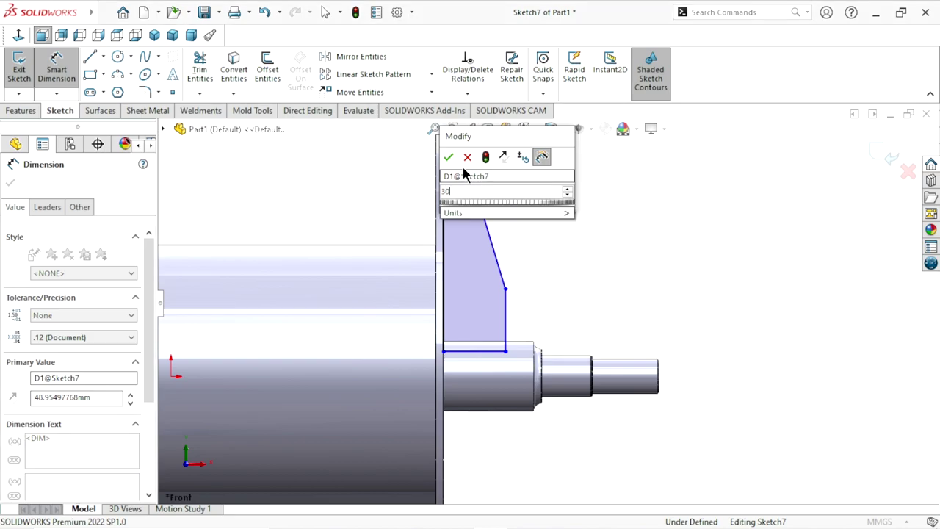
click(448, 160)
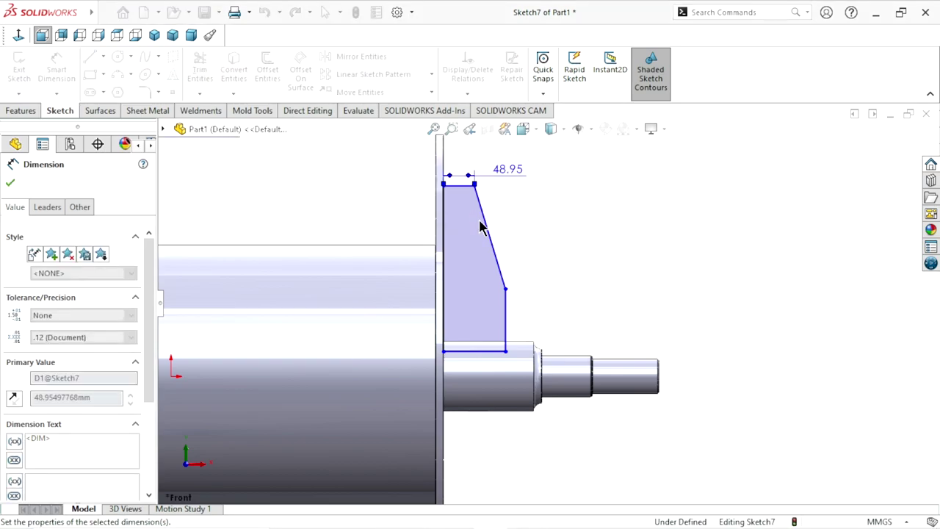
Step: Add a 110° angle between the top edge and the slanted edge
scroll(494, 255, down, 2)
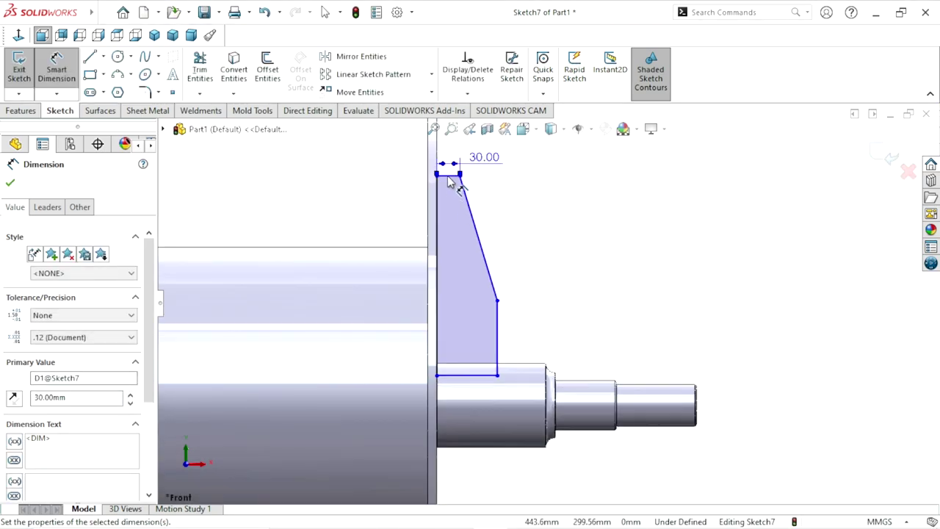
click(467, 209)
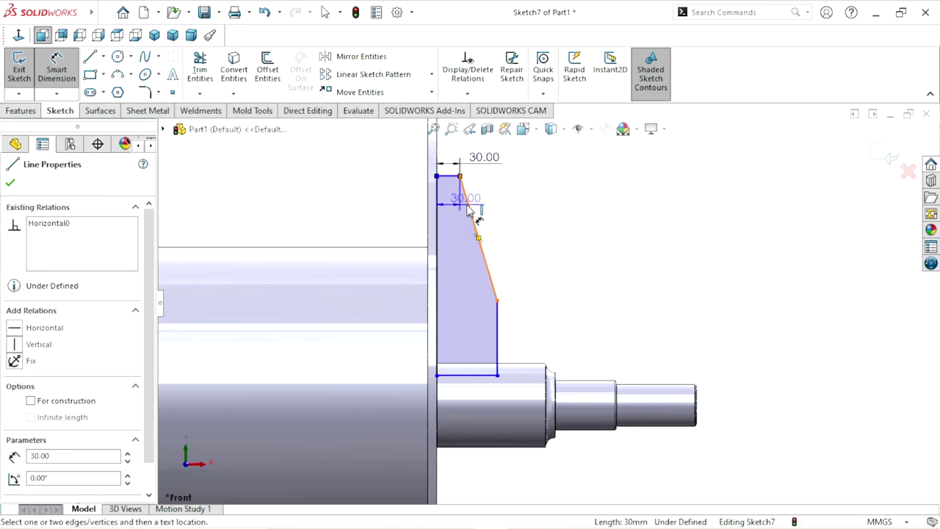
click(469, 210)
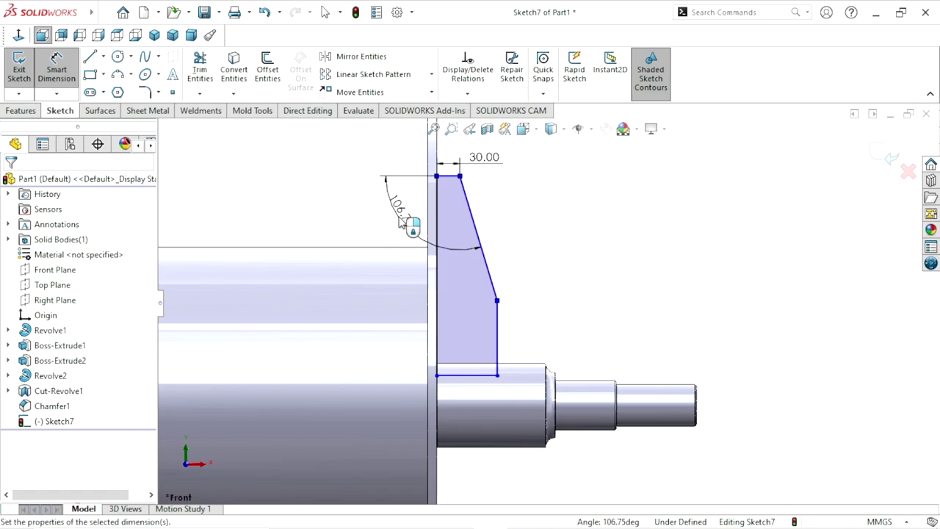
click(403, 223)
text(11)
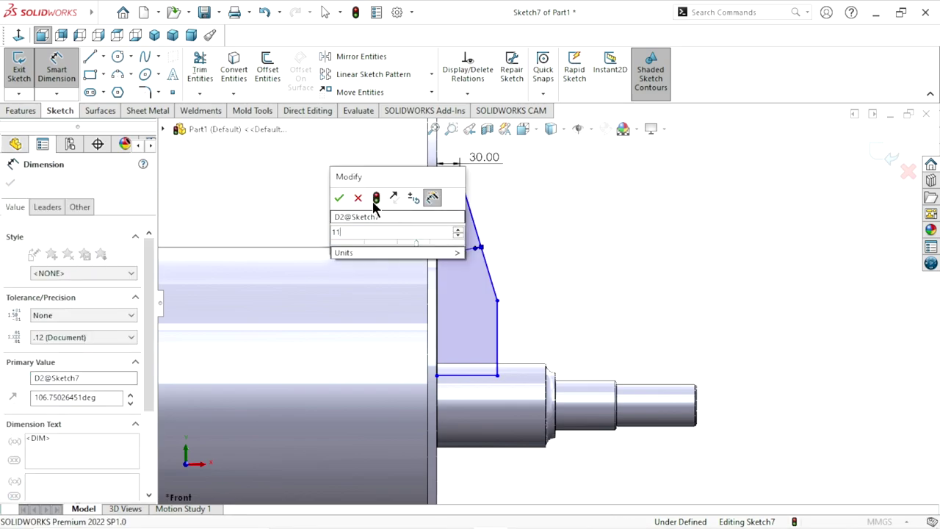
text(0)
click(341, 200)
key(Return)
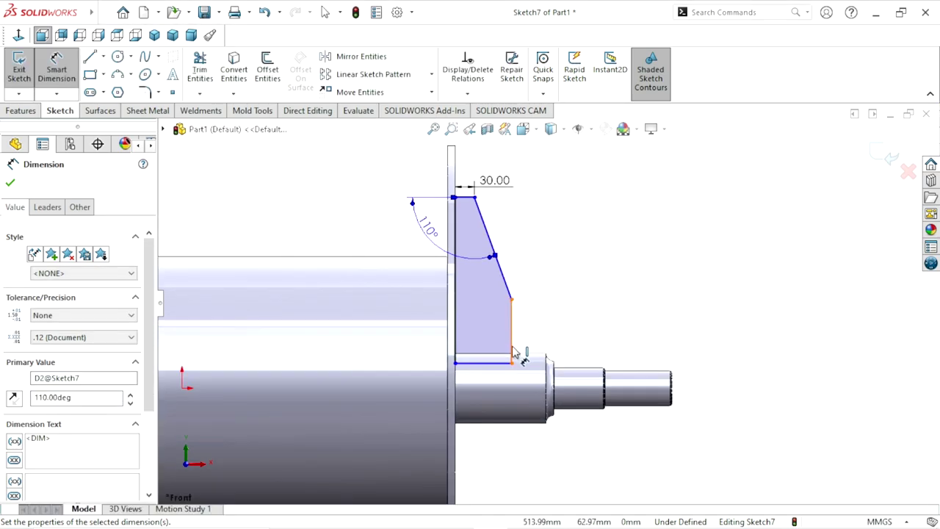
Step: Dimension the bottom edge at 95 mm and the vertical edge at 90 mm
scroll(501, 353, down, 2)
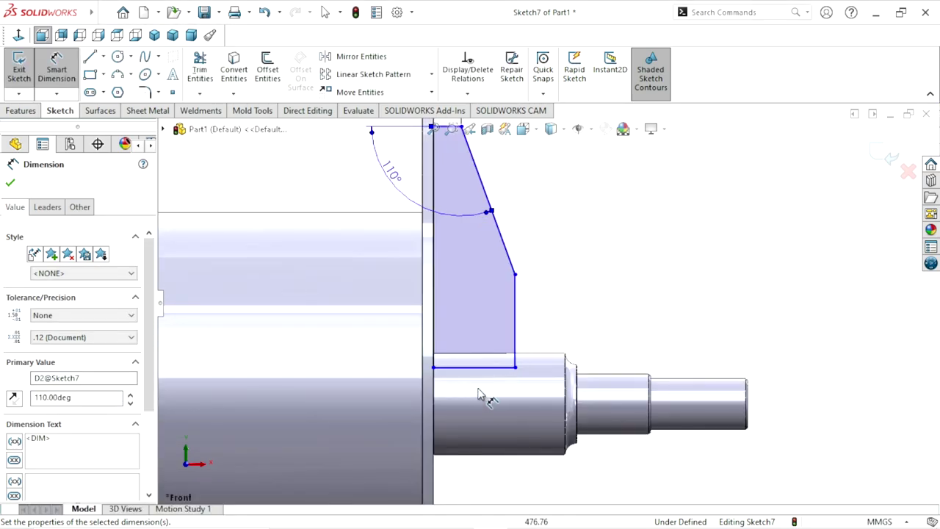
click(474, 342)
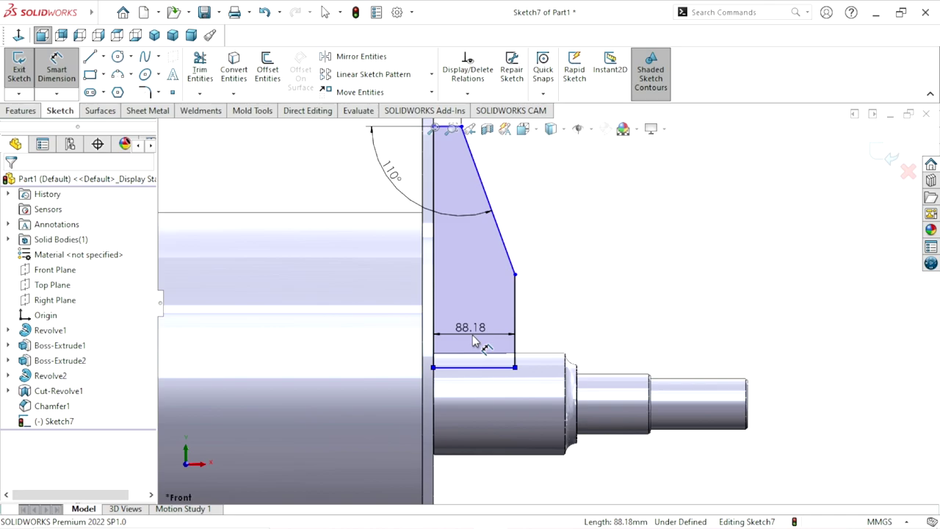
click(473, 342)
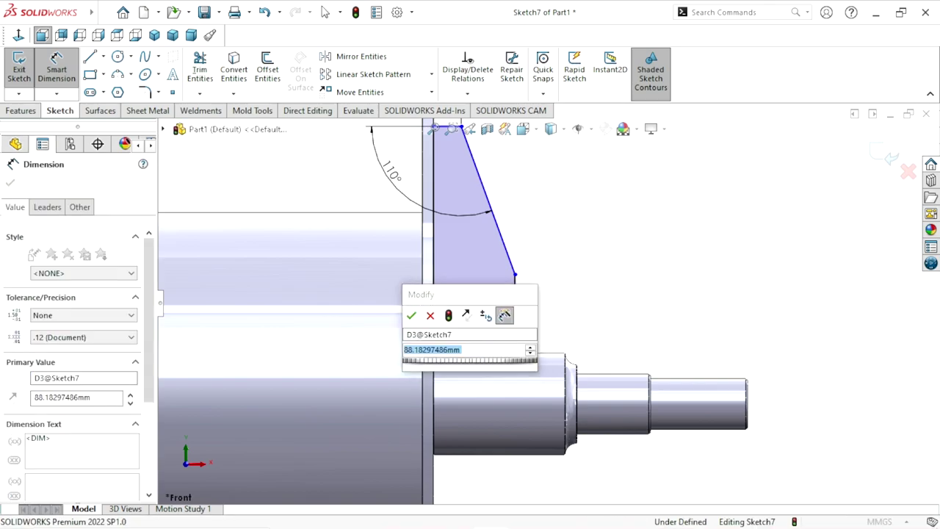
text(95)
key(Return)
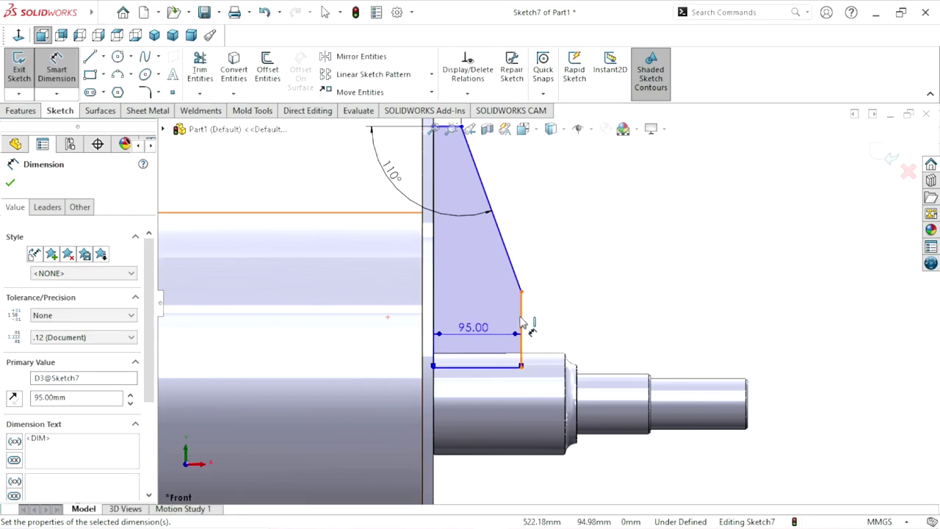
click(548, 320)
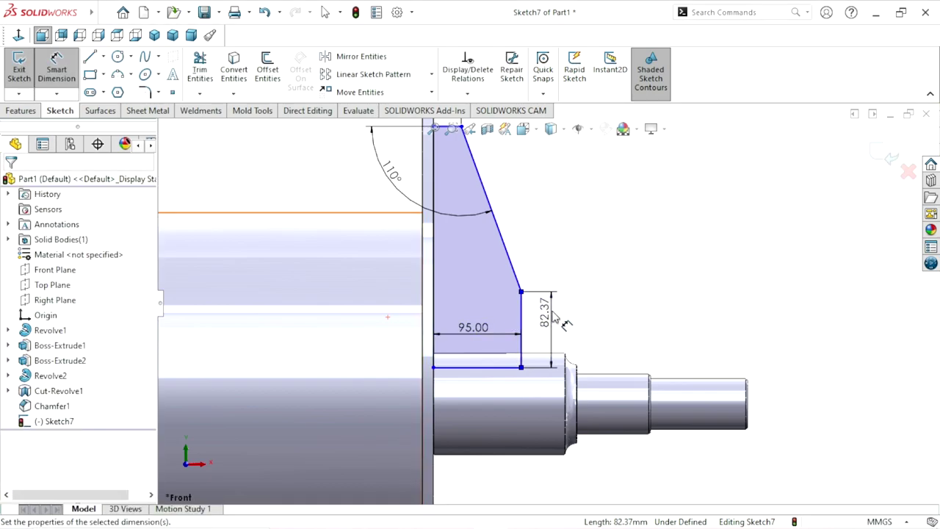
click(560, 321)
text(90)
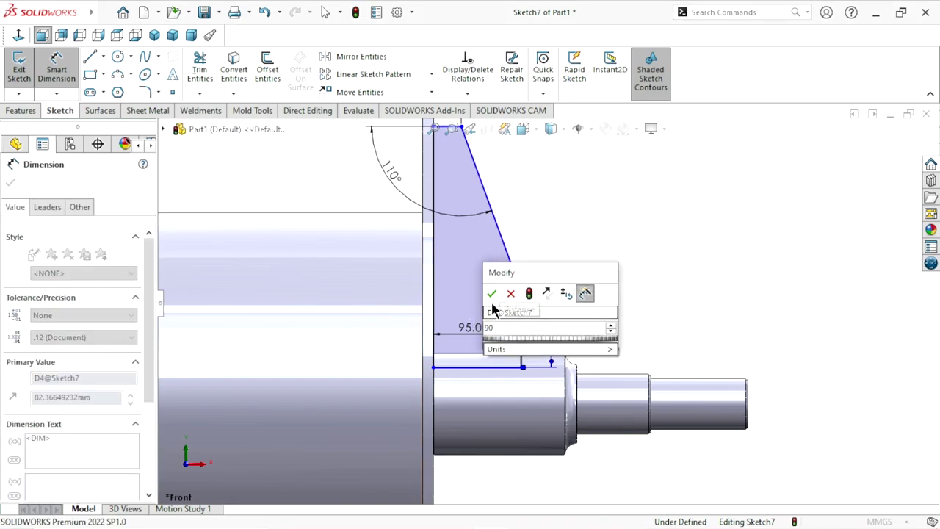
click(492, 293)
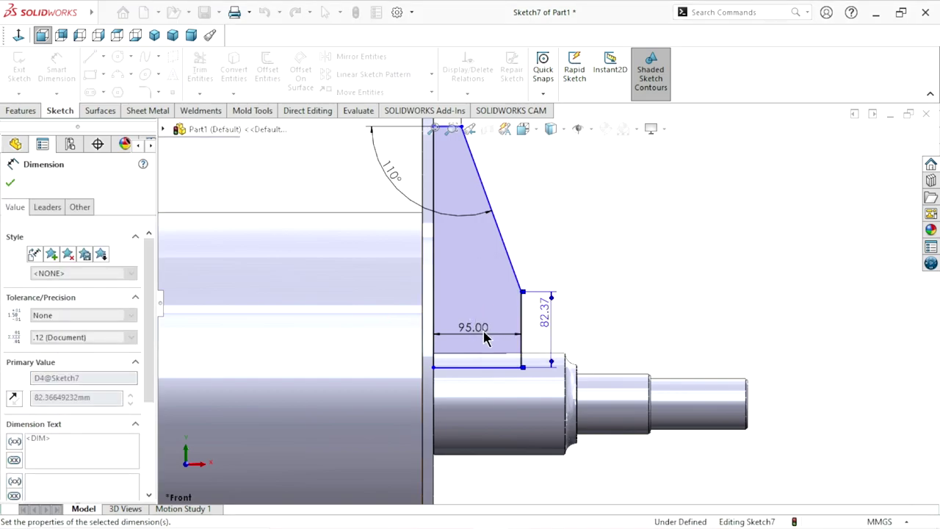
Step: Try an overall gusset height dimension, then discard it as conflicting
scroll(485, 308, up, 3)
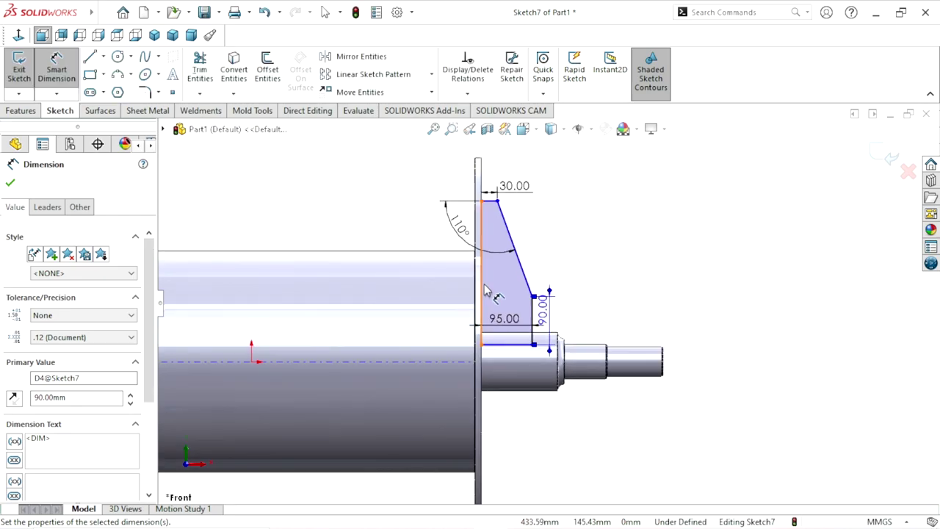
scroll(474, 266, down, 2)
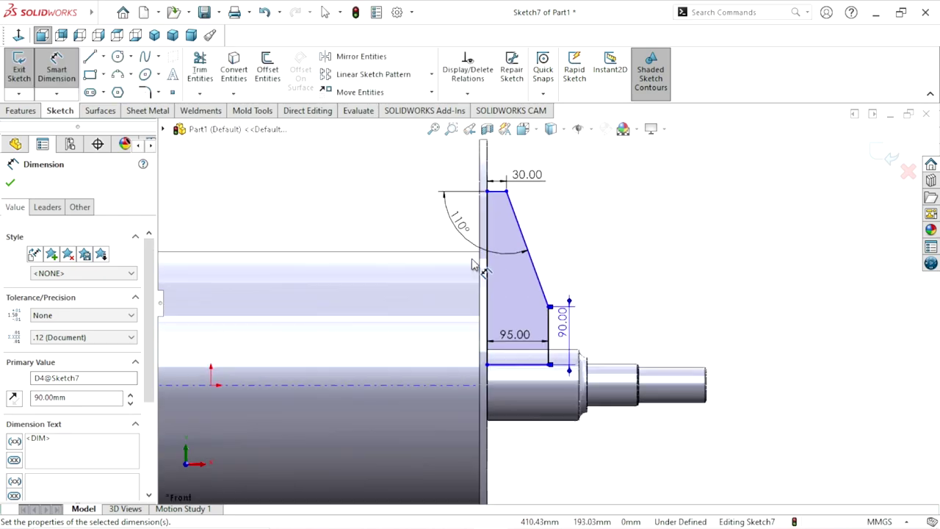
click(497, 196)
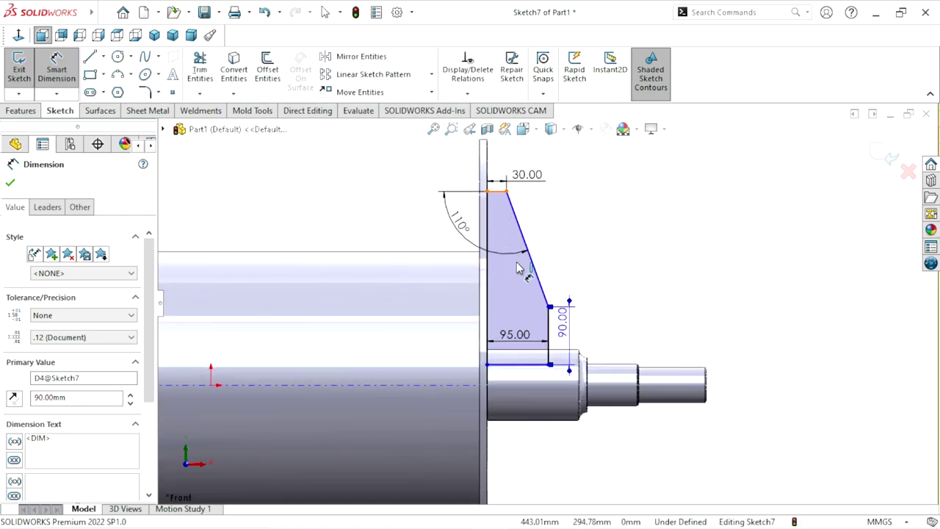
click(517, 365)
click(404, 290)
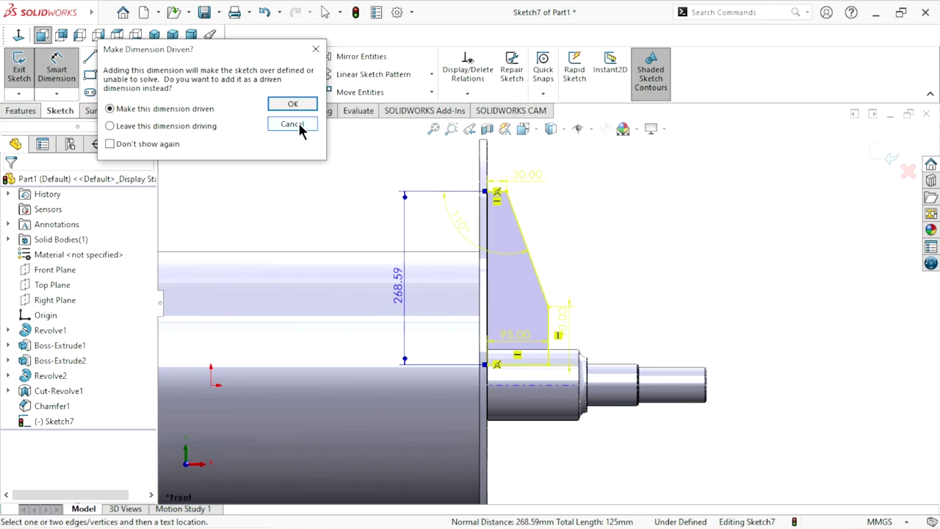
click(299, 125)
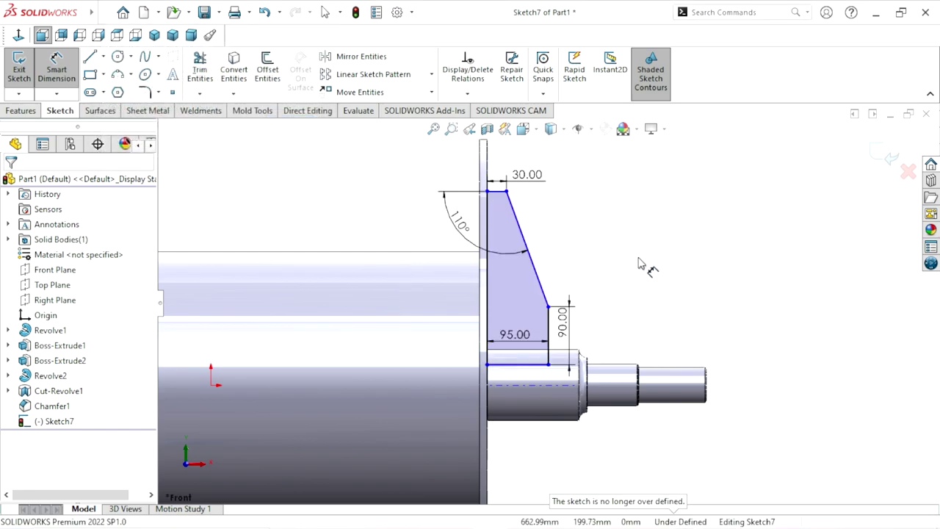
scroll(617, 308, up, 1)
scroll(588, 323, up, 2)
scroll(566, 331, down, 2)
scroll(568, 327, up, 1)
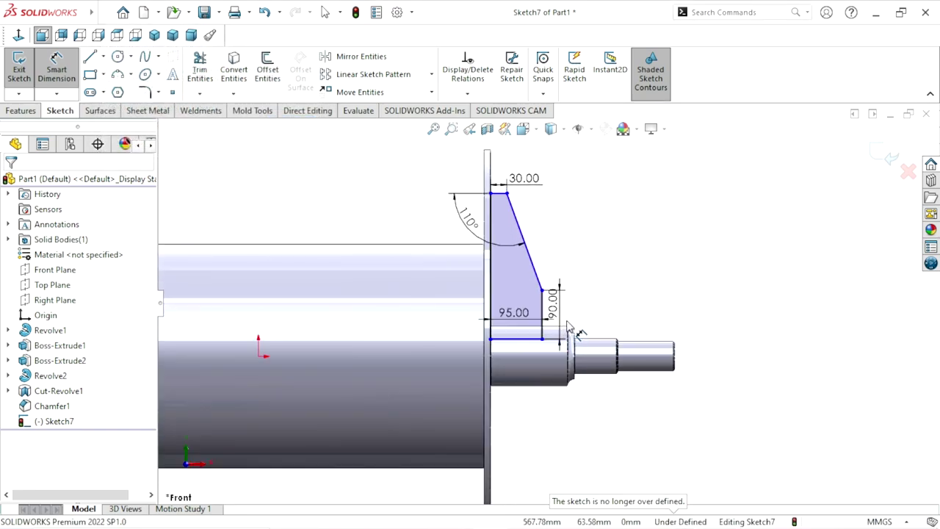
scroll(609, 300, down, 1)
scroll(604, 298, down, 1)
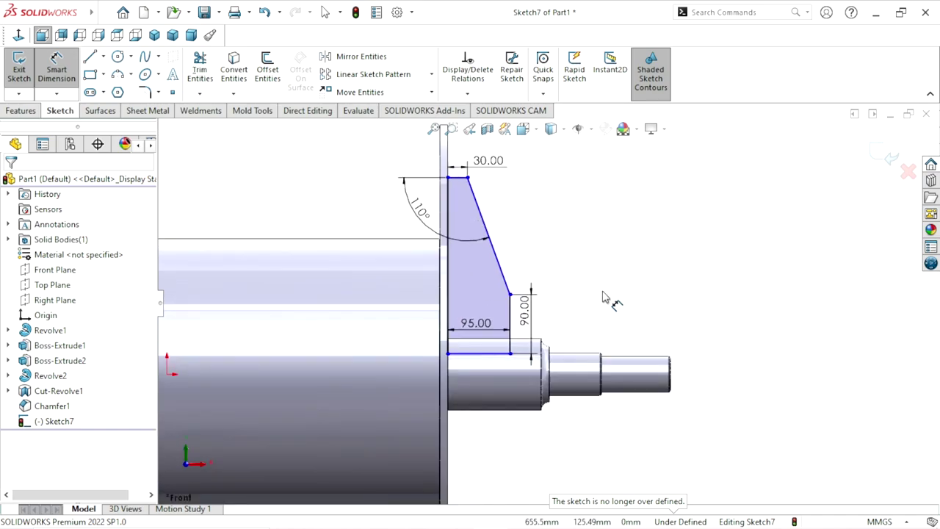
scroll(512, 349, down, 1)
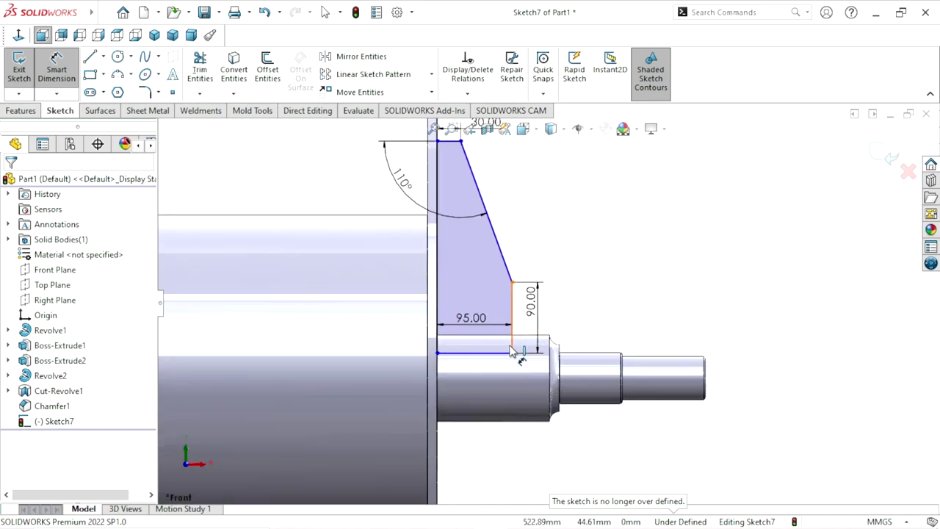
scroll(475, 353, up, 1)
scroll(470, 346, up, 1)
scroll(463, 342, up, 1)
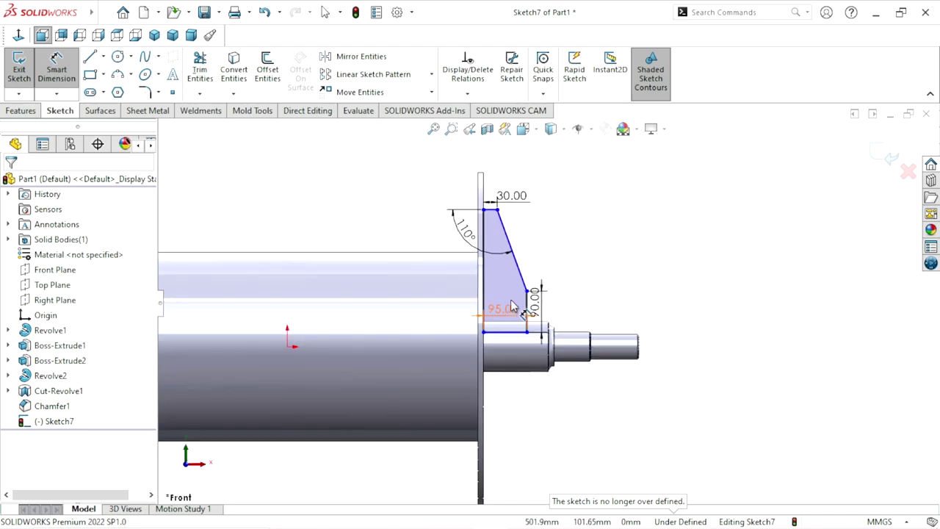
scroll(451, 336, up, 1)
scroll(444, 336, down, 1)
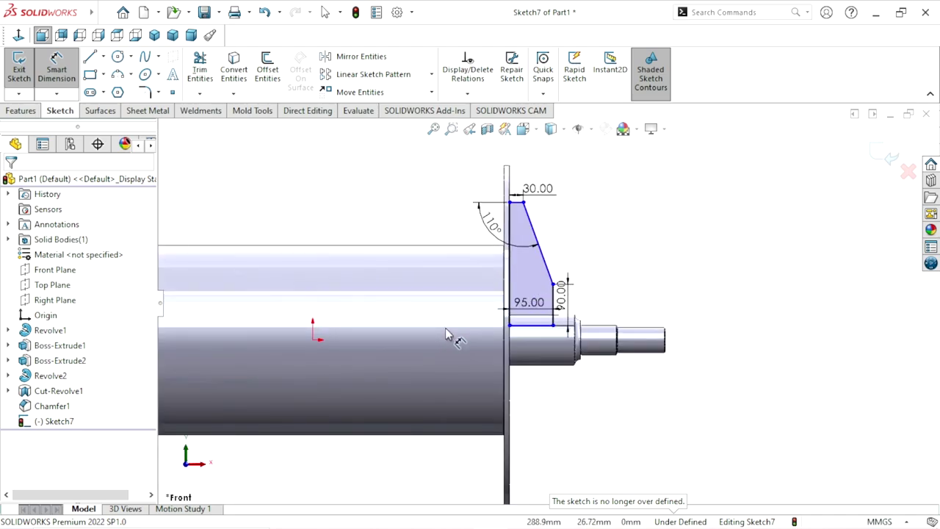
scroll(567, 329, down, 2)
scroll(567, 331, down, 2)
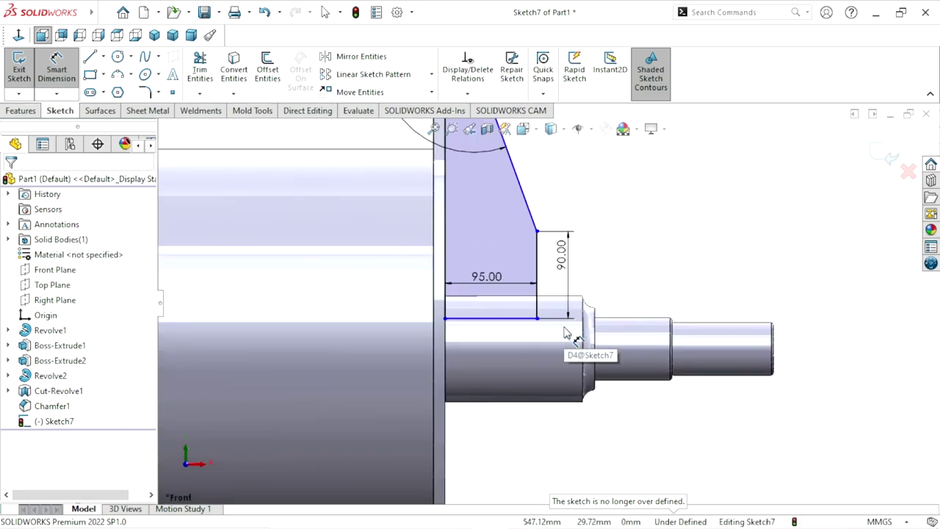
scroll(564, 330, up, 1)
scroll(558, 294, up, 1)
scroll(553, 250, up, 1)
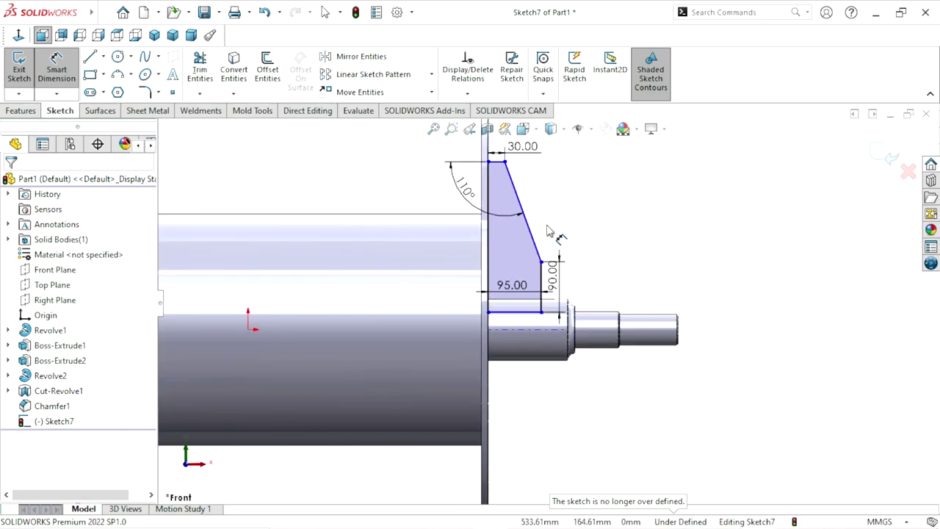
scroll(548, 232, up, 1)
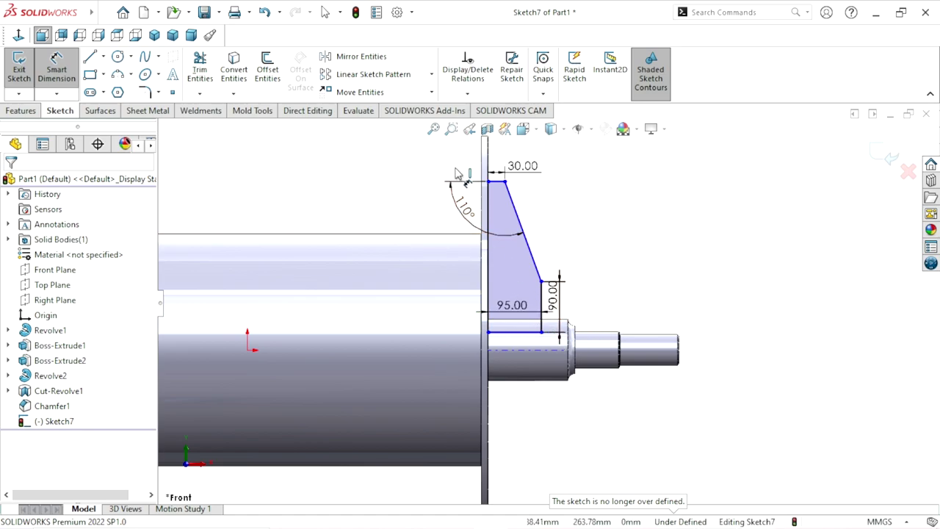
Step: Auto fully define Sketch7 with Fully Define Sketch, adding a 31.59 mm dimension to the origin
click(486, 97)
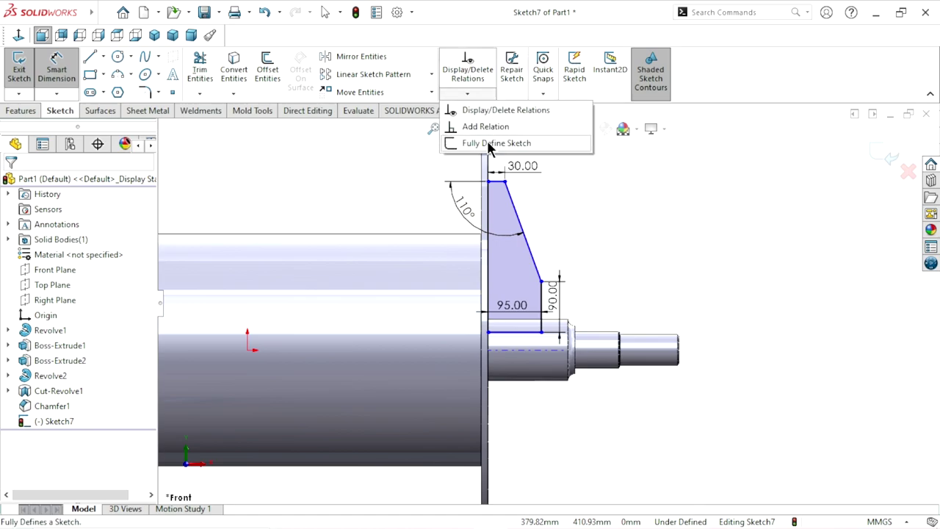
click(487, 140)
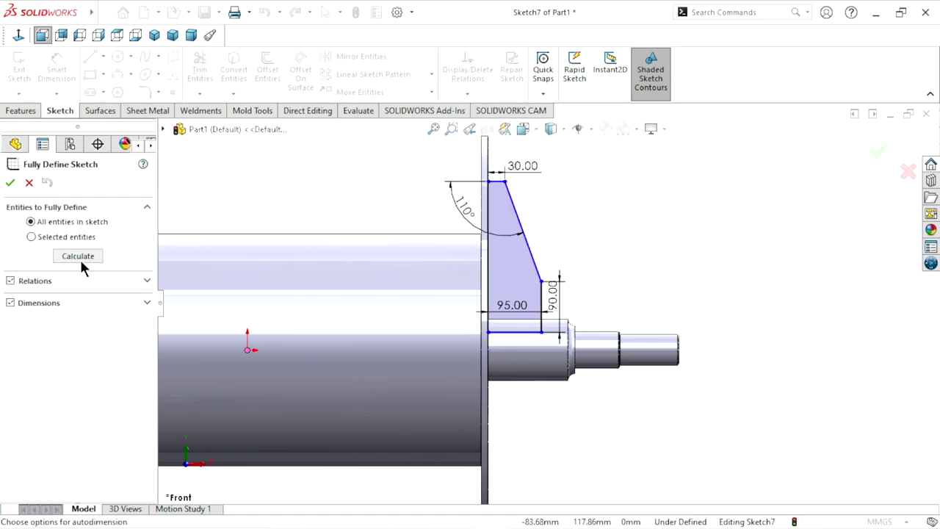
click(77, 255)
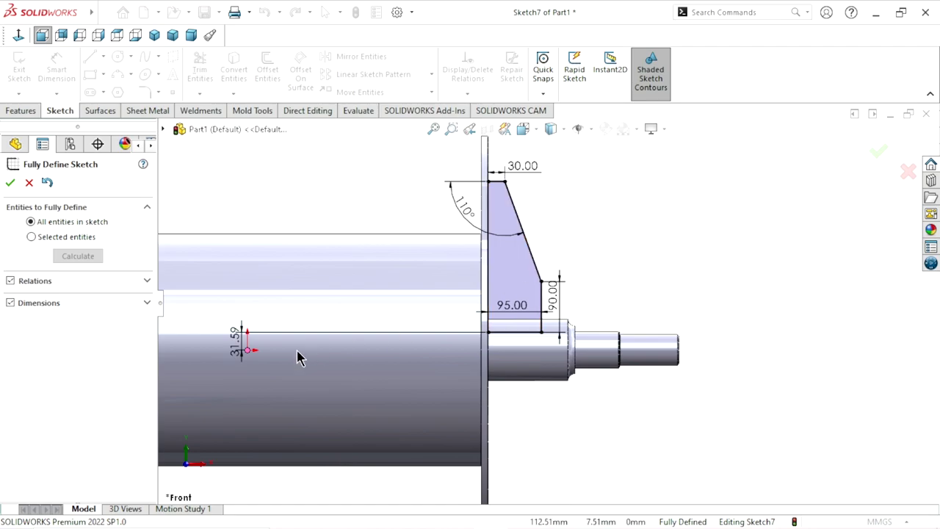
drag(234, 334, 271, 278)
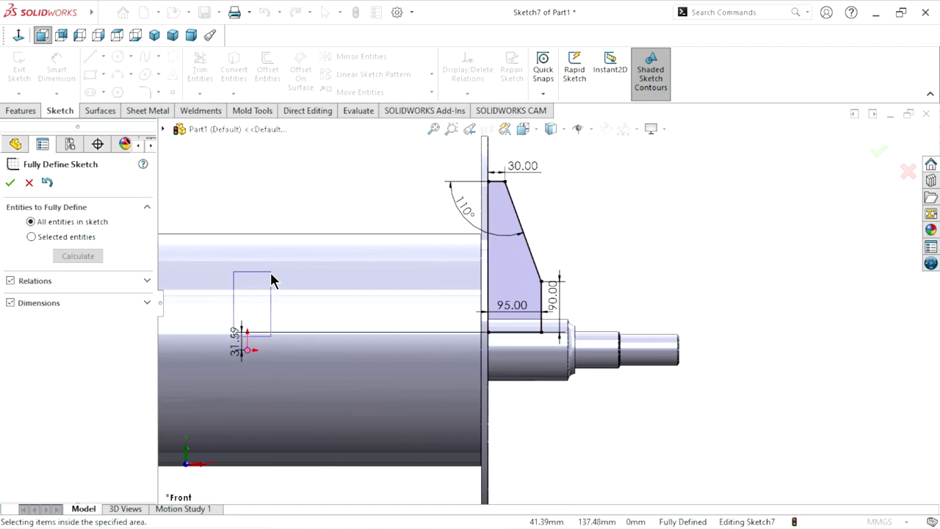
click(12, 183)
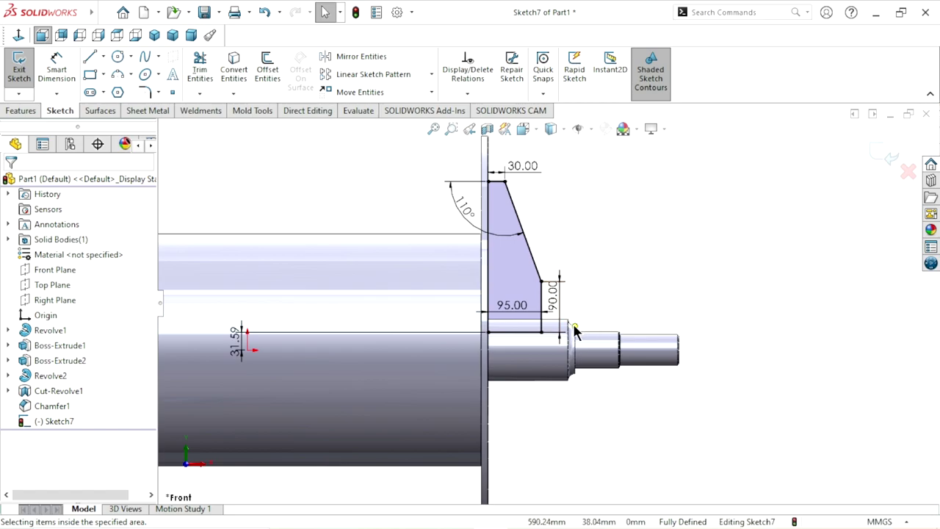
scroll(588, 309, up, 1)
scroll(487, 323, down, 1)
scroll(487, 329, up, 1)
scroll(487, 328, up, 1)
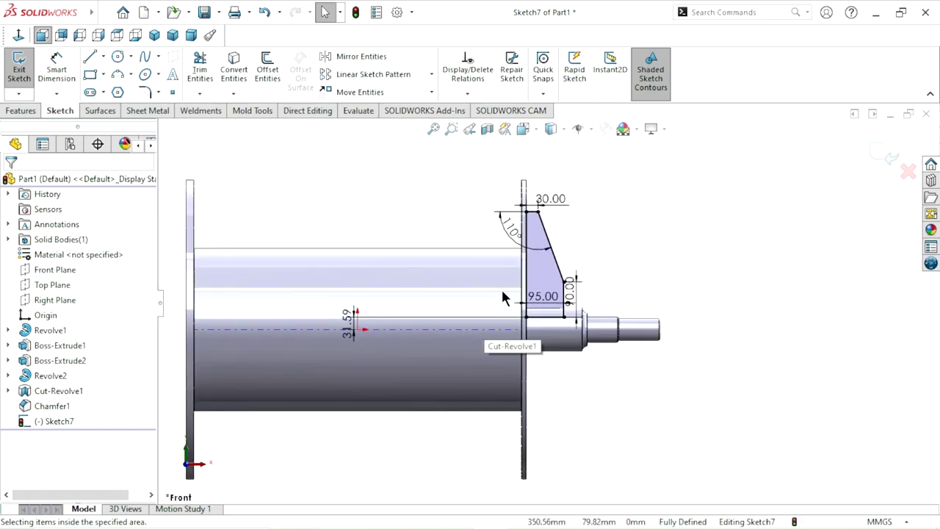
scroll(501, 287, down, 1)
scroll(658, 295, down, 1)
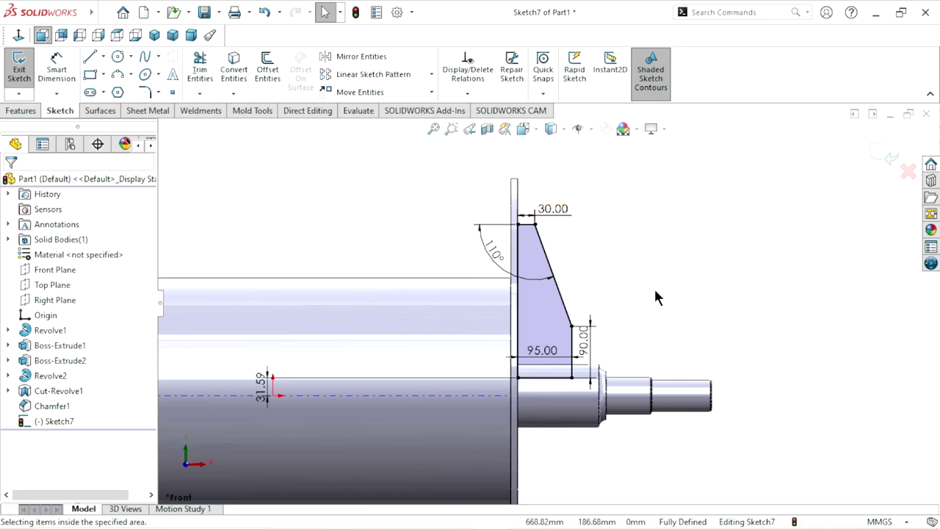
scroll(555, 222, down, 1)
scroll(569, 285, down, 1)
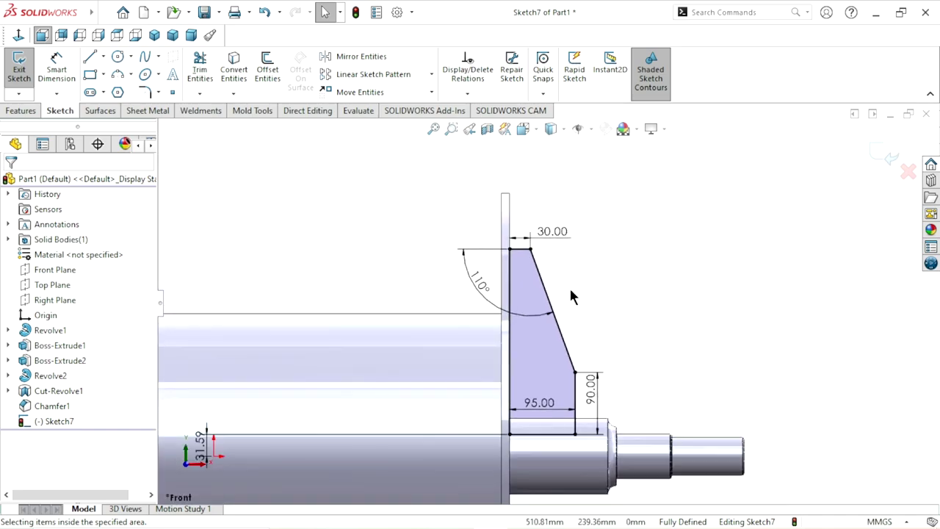
Step: Extrude the gusset profile 12 mm Mid Plane as Boss-Extrude3
click(21, 111)
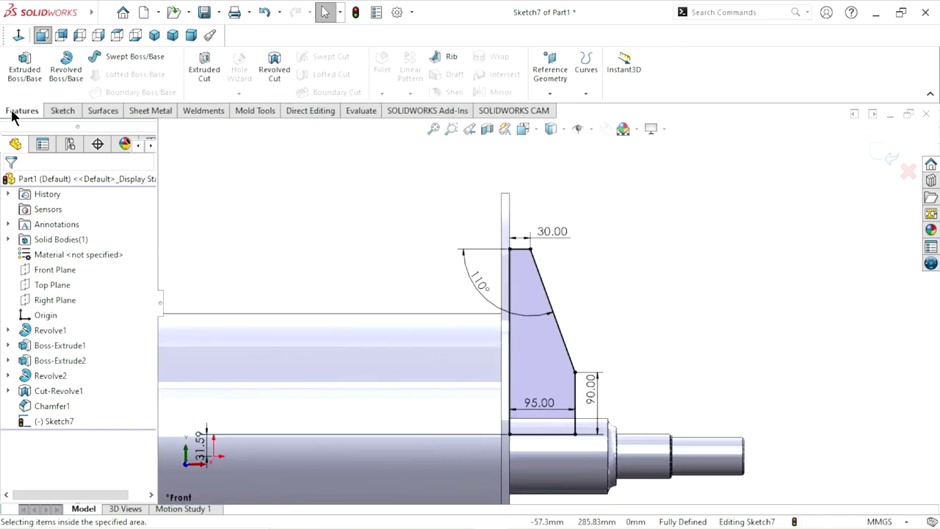
click(26, 74)
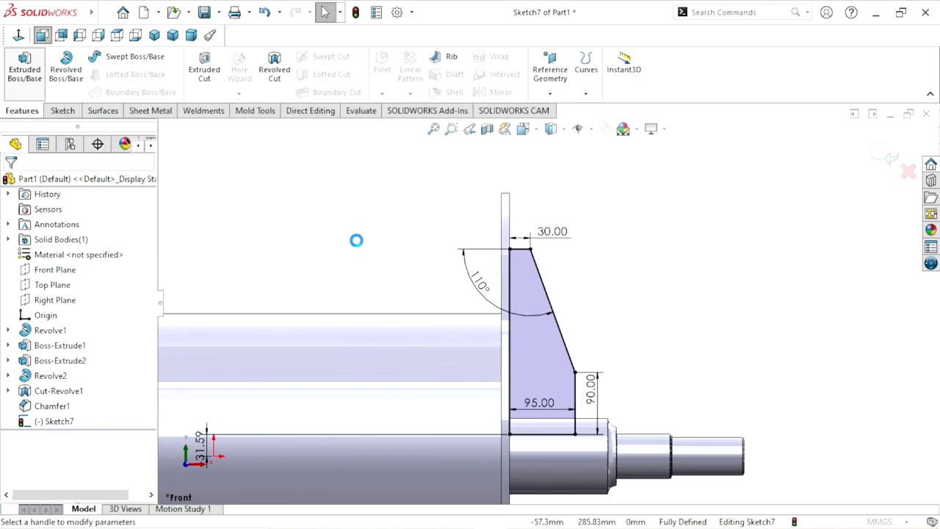
scroll(440, 314, up, 5)
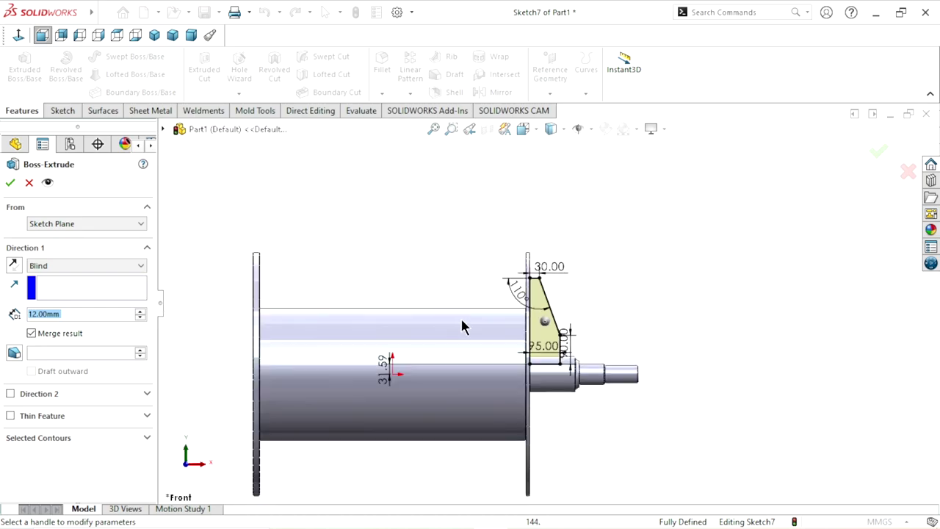
middle_drag(640, 325, 541, 346)
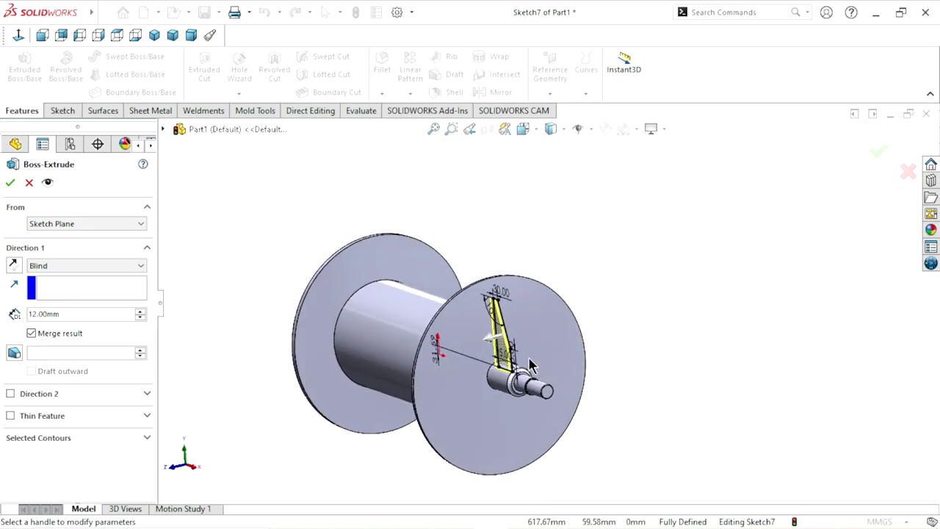
scroll(481, 325, down, 2)
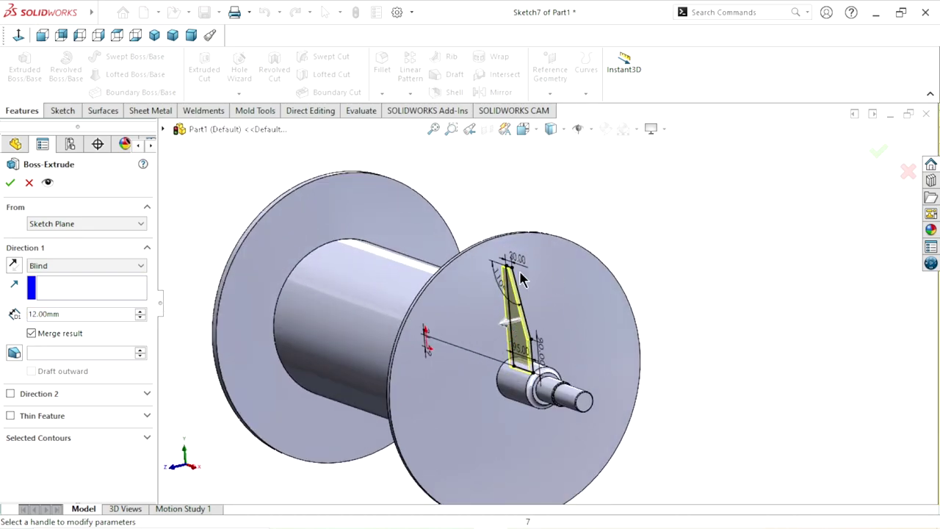
click(44, 265)
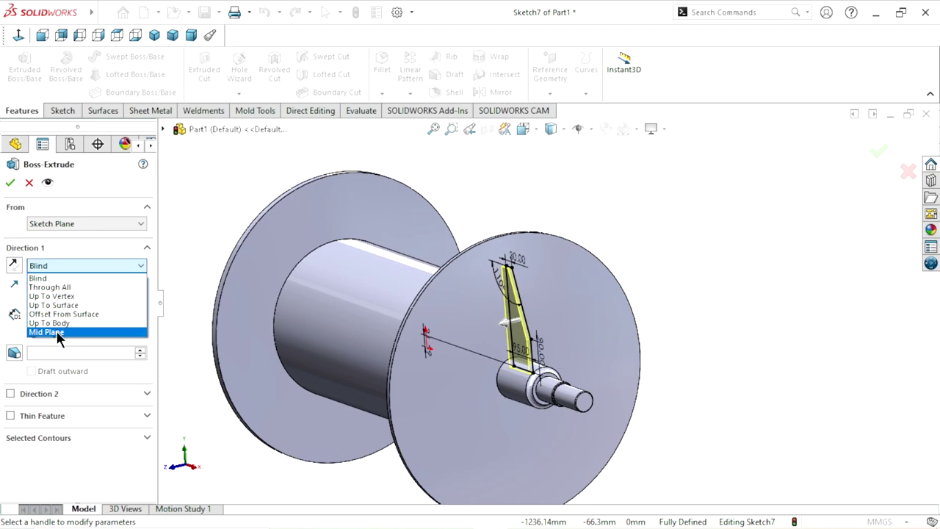
click(52, 330)
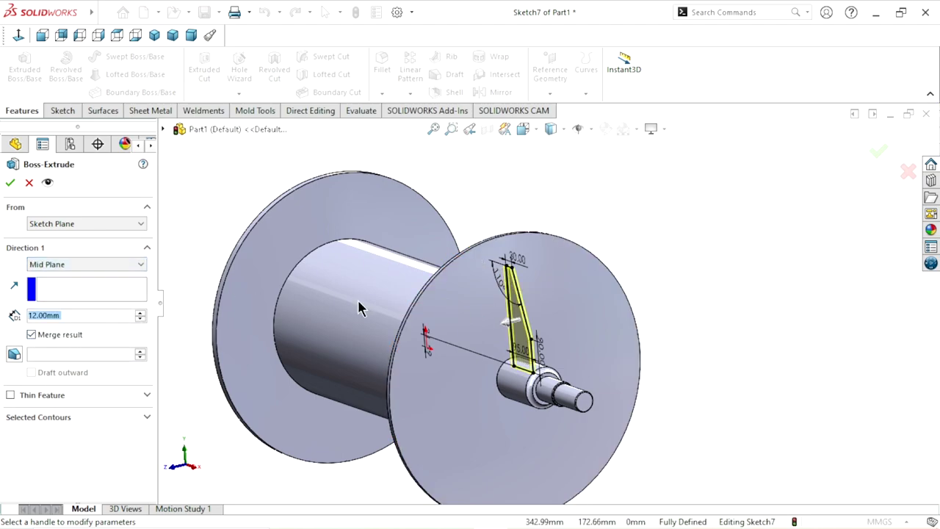
click(11, 183)
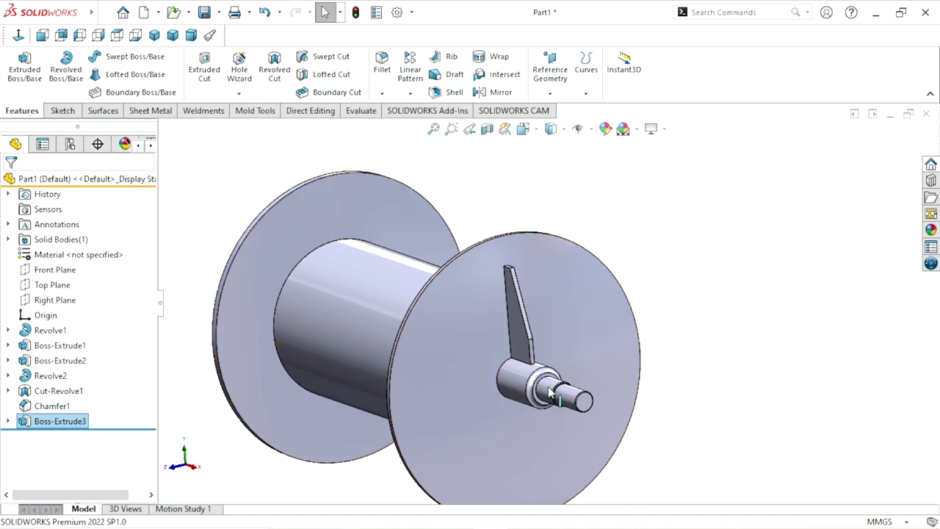
scroll(551, 393, down, 2)
Step: Circular-pattern Boss-Extrude3 around the hub face: 8 equally spaced instances over 360°
scroll(594, 272, up, 2)
mouse_move(594, 272)
middle_down()
mouse_move(481, 290)
mouse_move(655, 309)
middle_up()
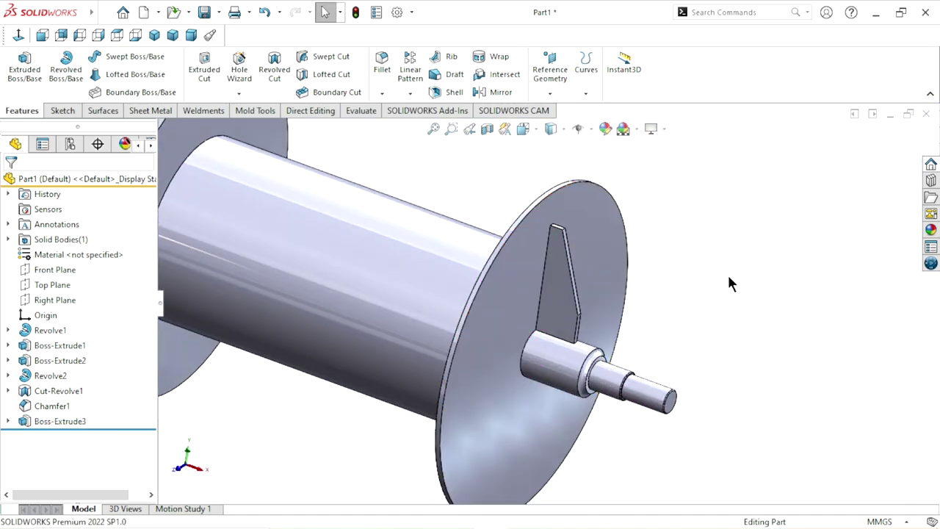
click(411, 93)
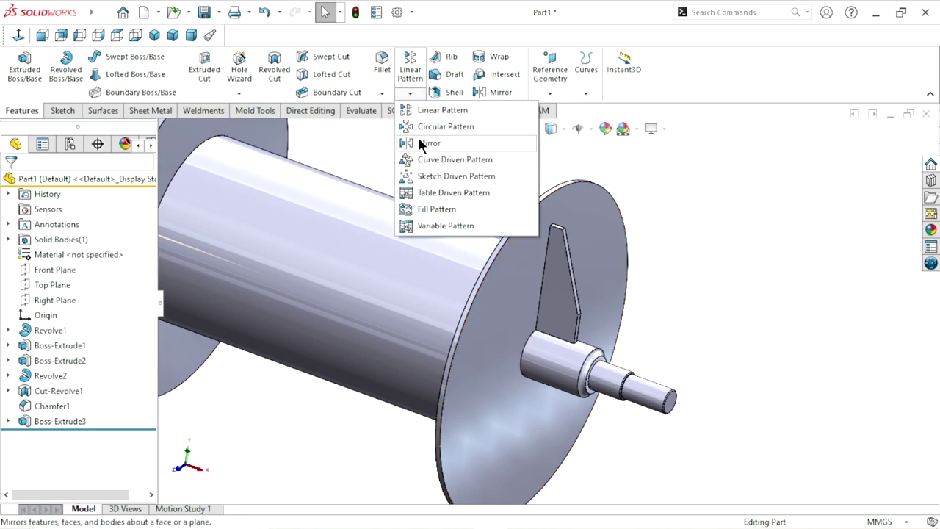
click(425, 129)
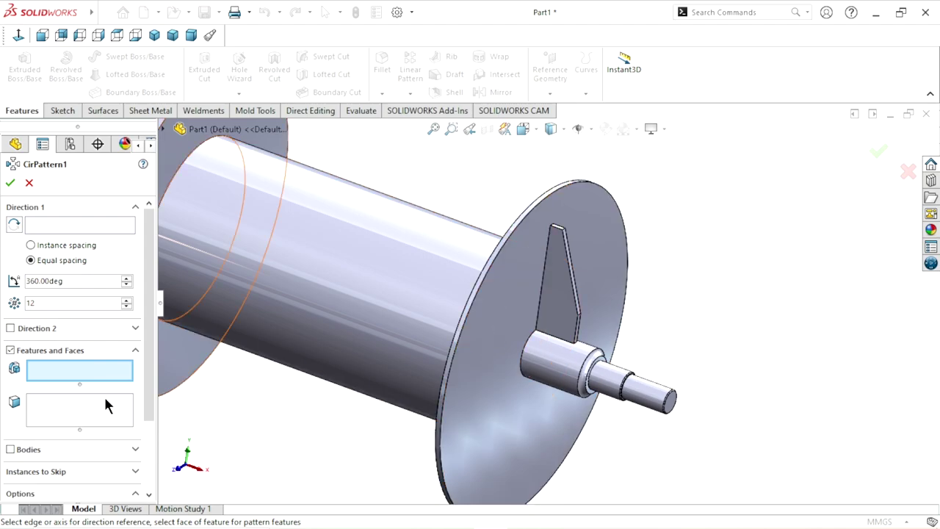
click(165, 129)
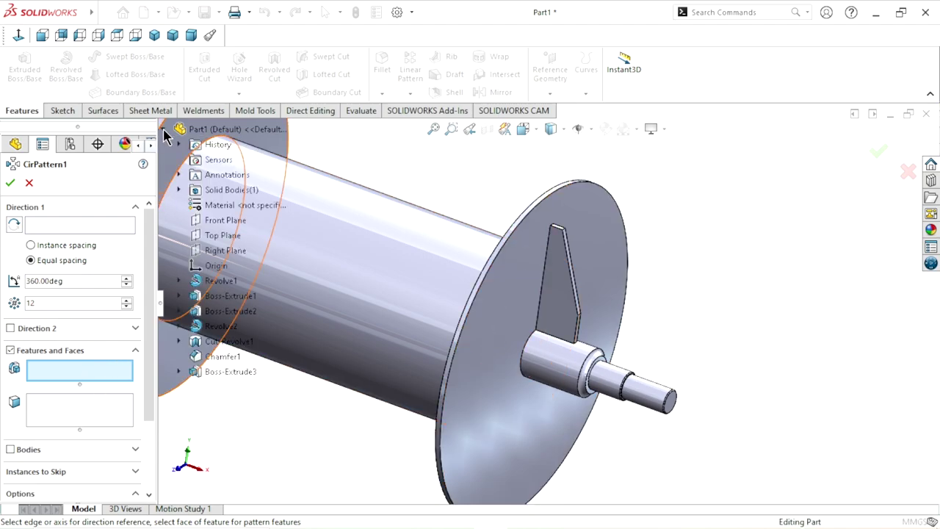
click(231, 370)
click(62, 228)
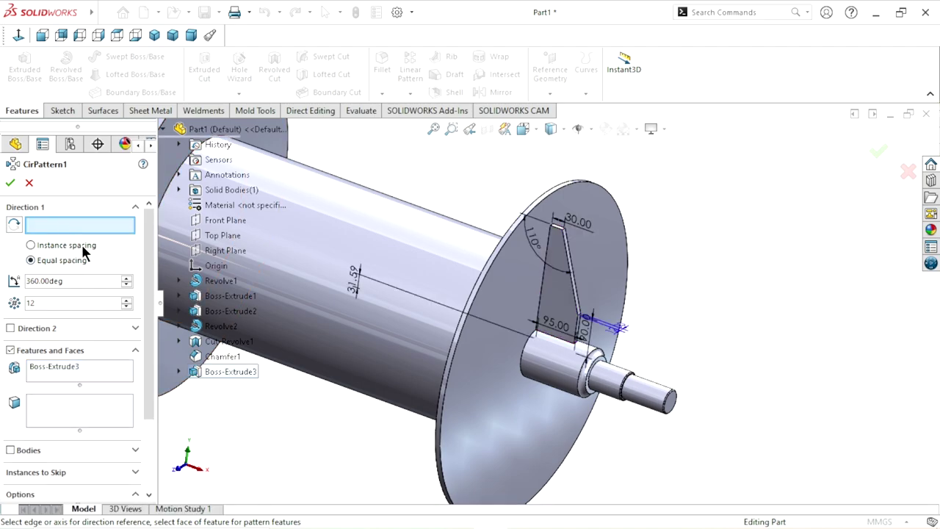
click(571, 377)
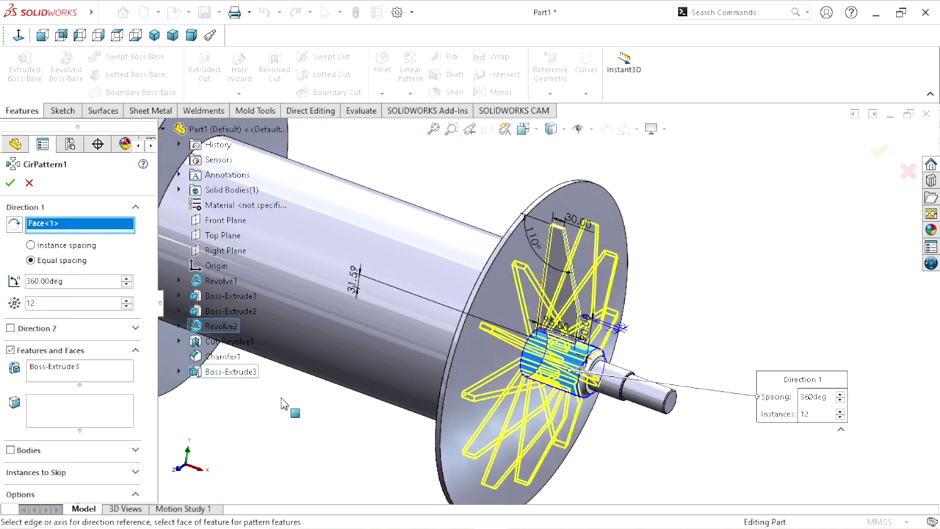
click(130, 310)
click(129, 310)
click(130, 310)
click(130, 308)
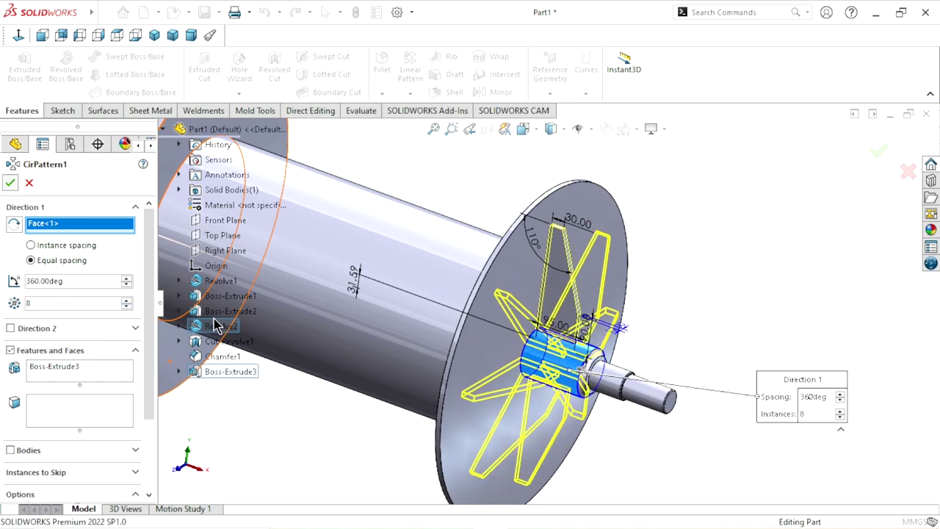
key(Return)
Step: Select the gusset root edges where they meet the hub for a fillet
key(f)
key(ctrl+4)
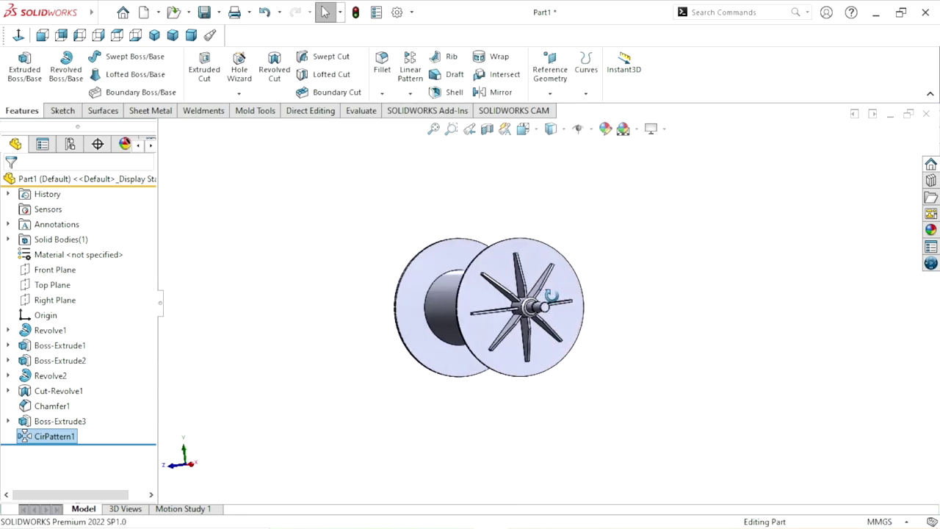
middle_drag(547, 295, 567, 367)
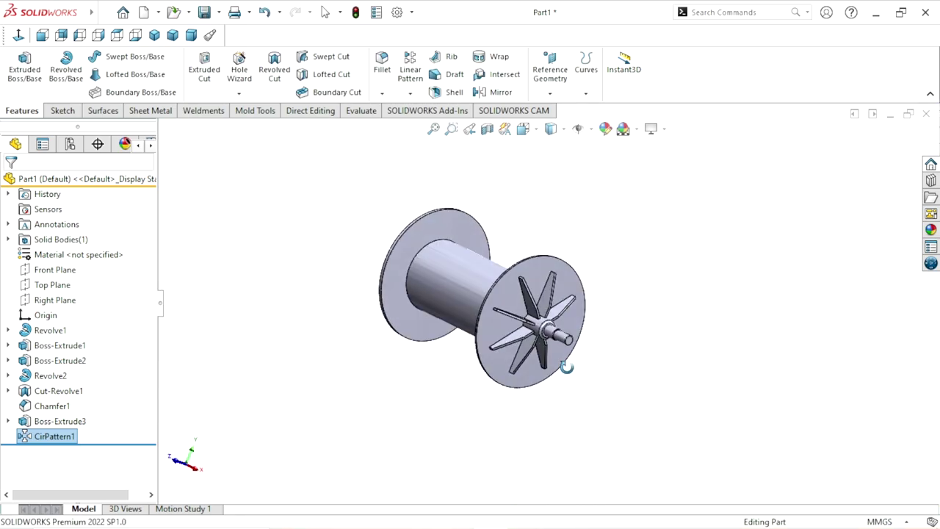
scroll(551, 332, down, 3)
scroll(524, 307, down, 3)
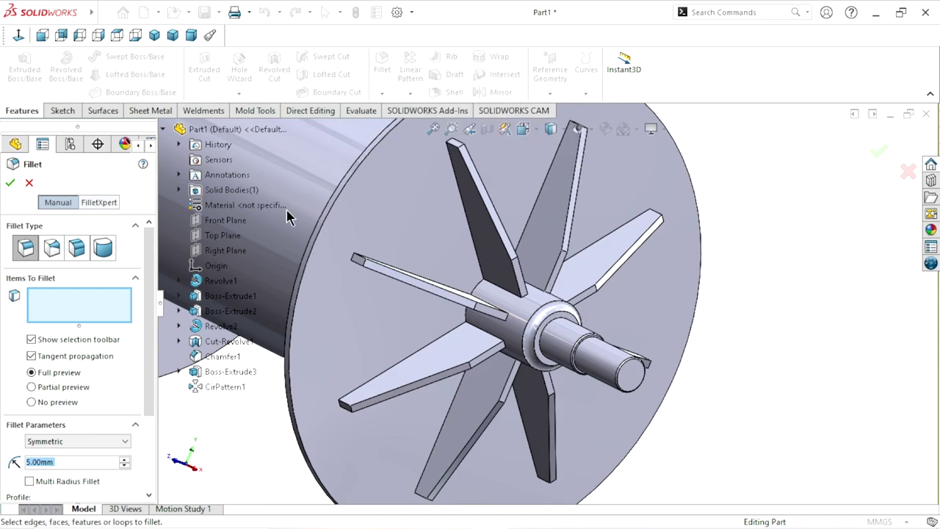
click(74, 461)
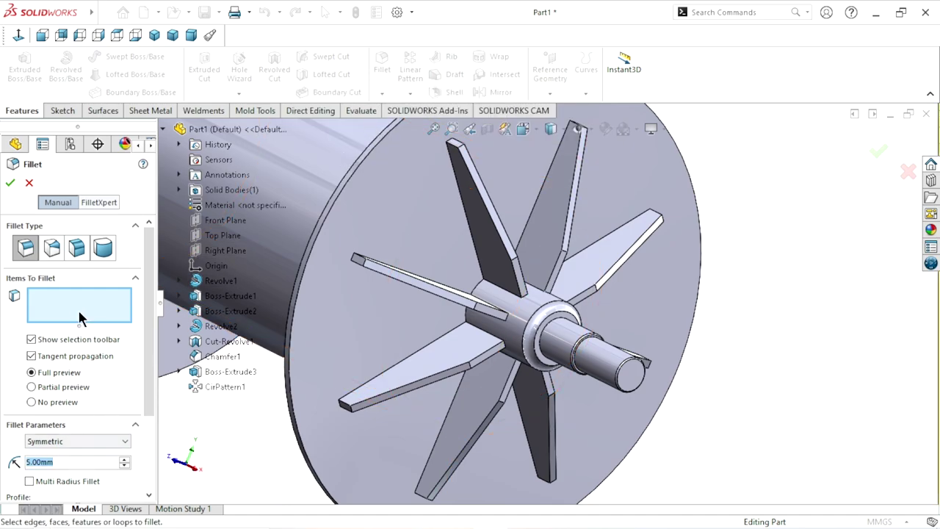
scroll(506, 285, down, 3)
scroll(506, 285, down, 3)
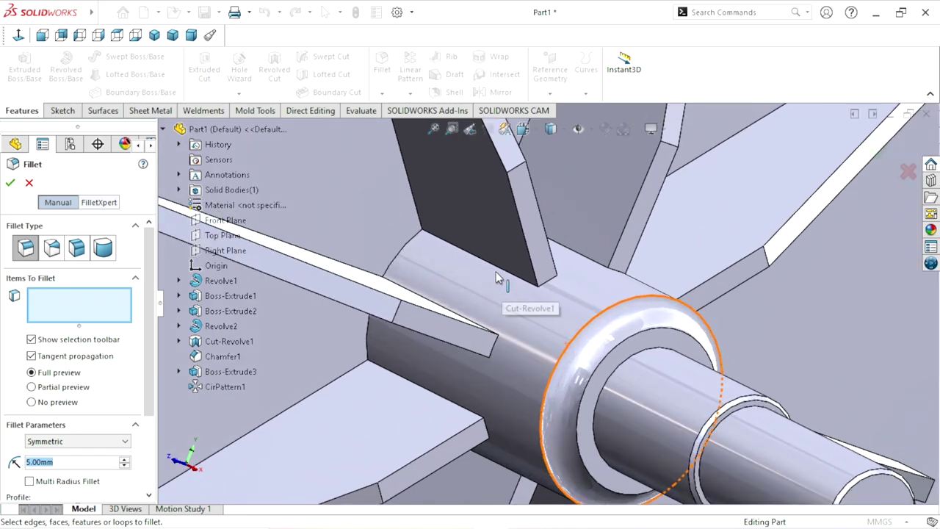
click(490, 267)
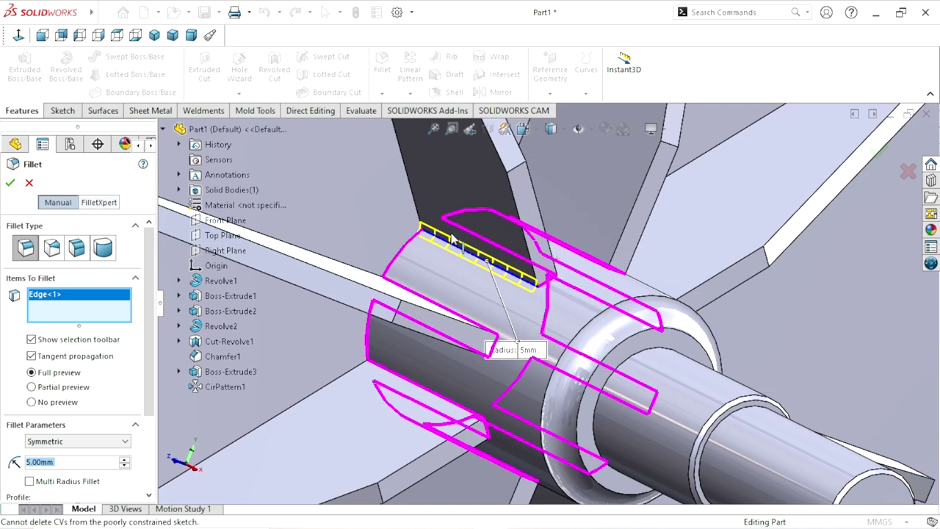
scroll(475, 246, up, 5)
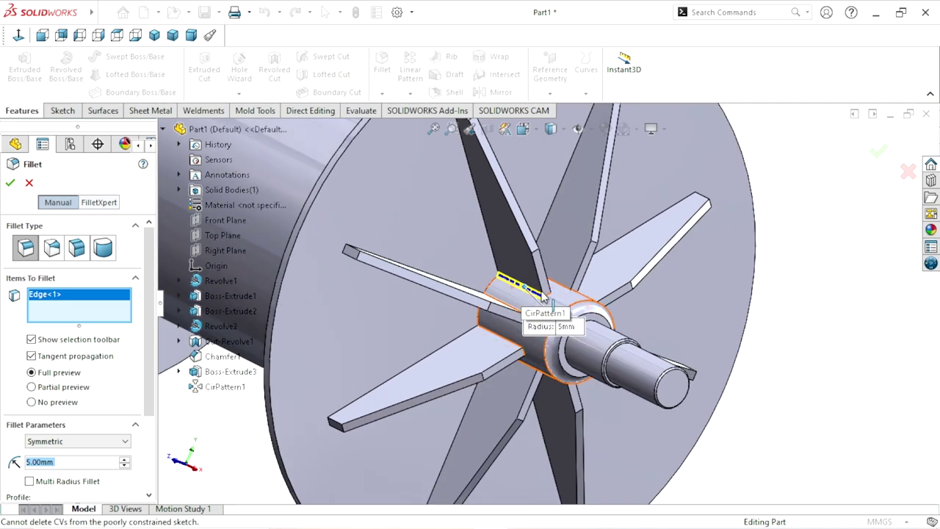
mouse_move(535, 321)
middle_down()
mouse_move(529, 332)
mouse_move(522, 286)
middle_up()
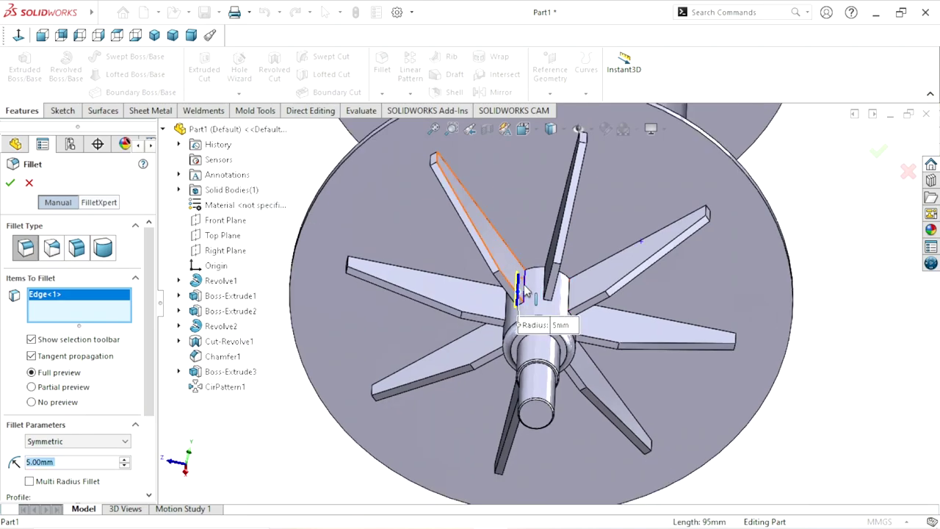
click(521, 290)
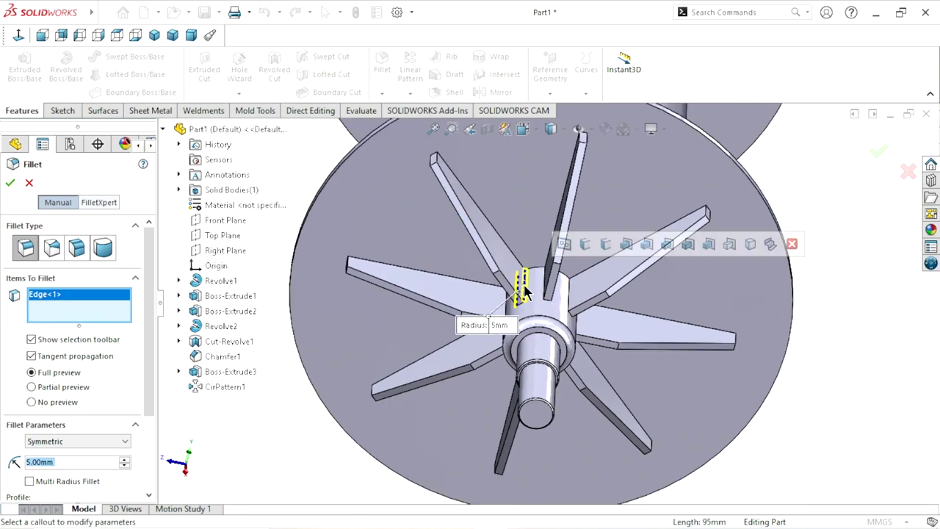
Step: Add the 30-edge hub loop and apply the 5 mm fillet as Fillet1
click(572, 248)
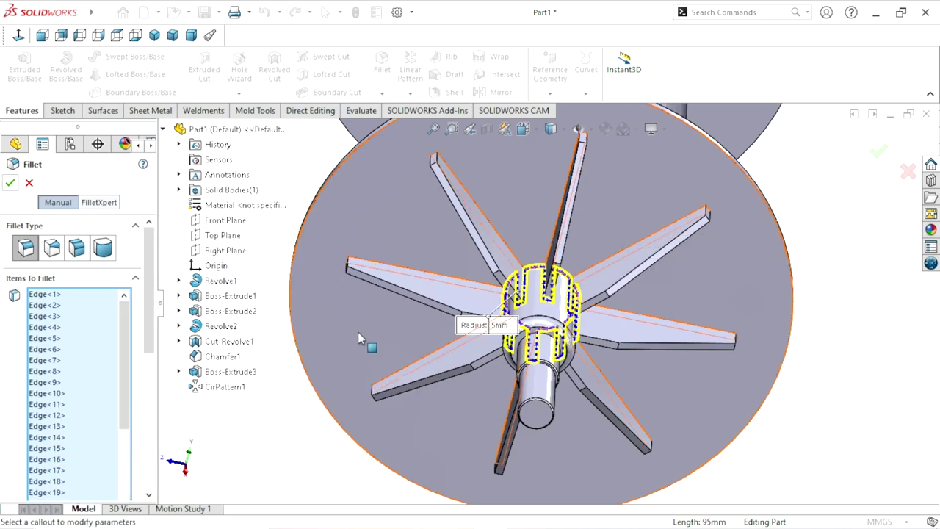
mouse_move(343, 275)
middle_down()
mouse_move(397, 242)
mouse_move(538, 277)
middle_up()
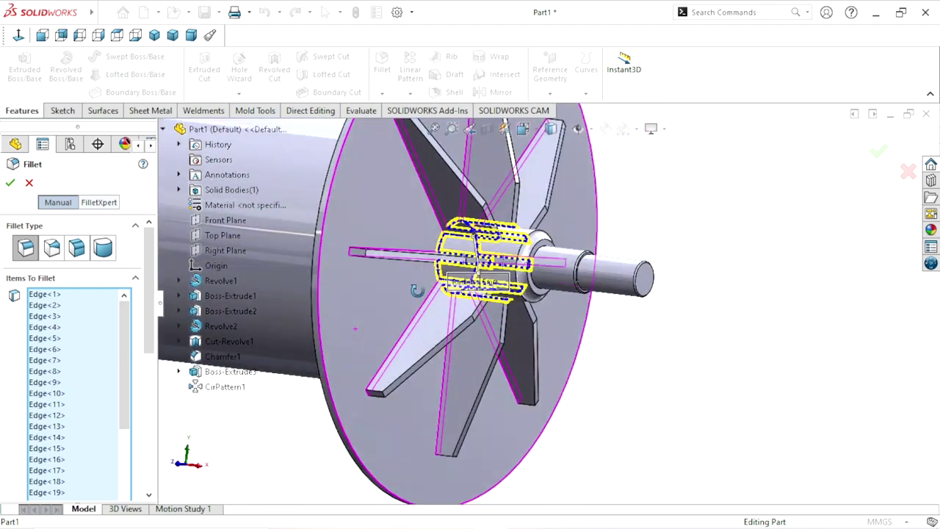
scroll(538, 277, down, 2)
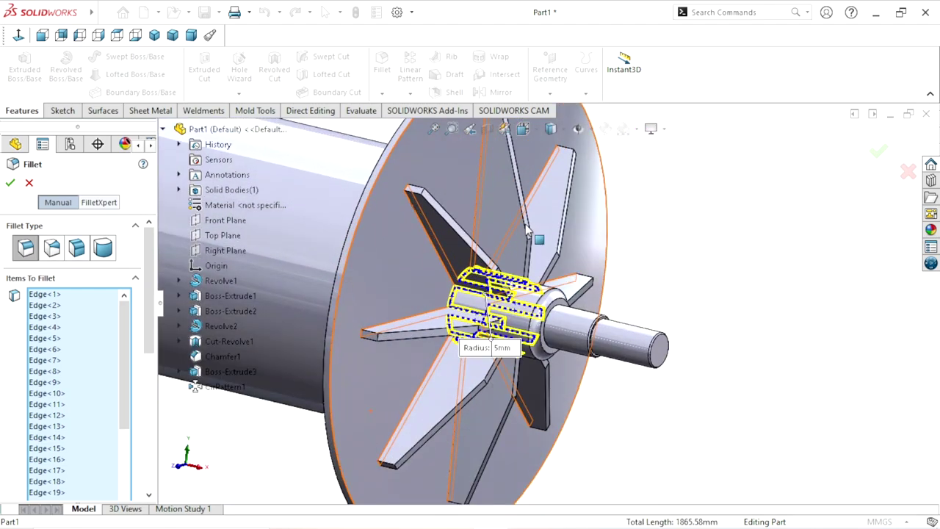
click(10, 183)
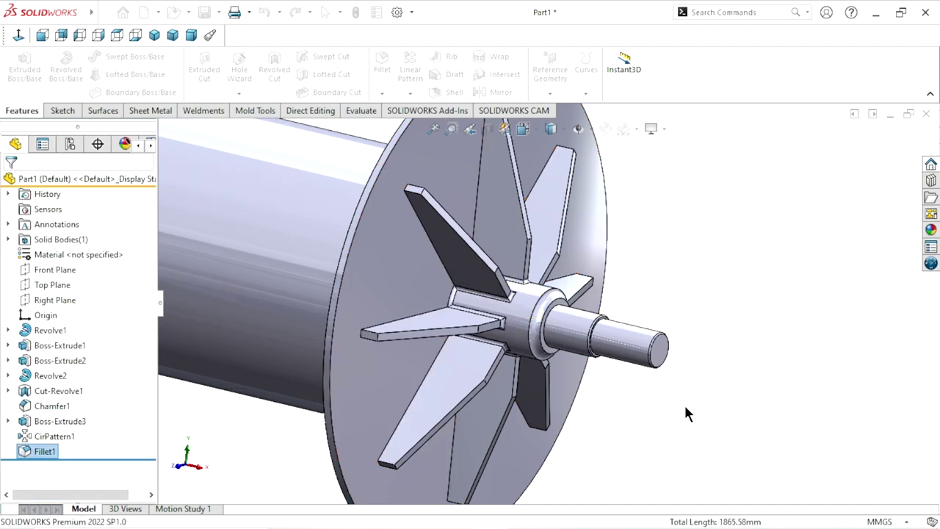
Step: Orbit and zoom around the hub to inspect the filleted gussets
scroll(494, 308, down, 2)
scroll(492, 309, up, 2)
scroll(608, 382, up, 2)
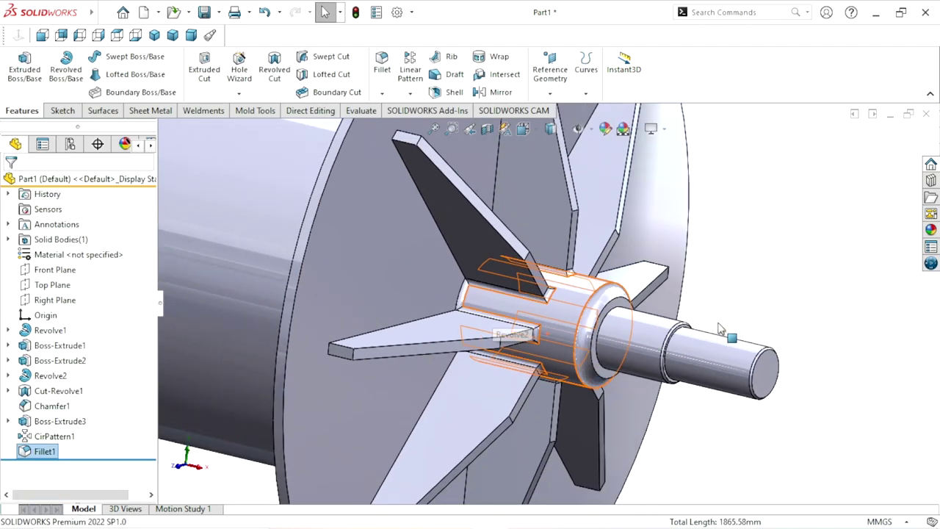
mouse_move(761, 299)
middle_down()
mouse_move(663, 306)
mouse_move(746, 327)
mouse_move(757, 304)
middle_up()
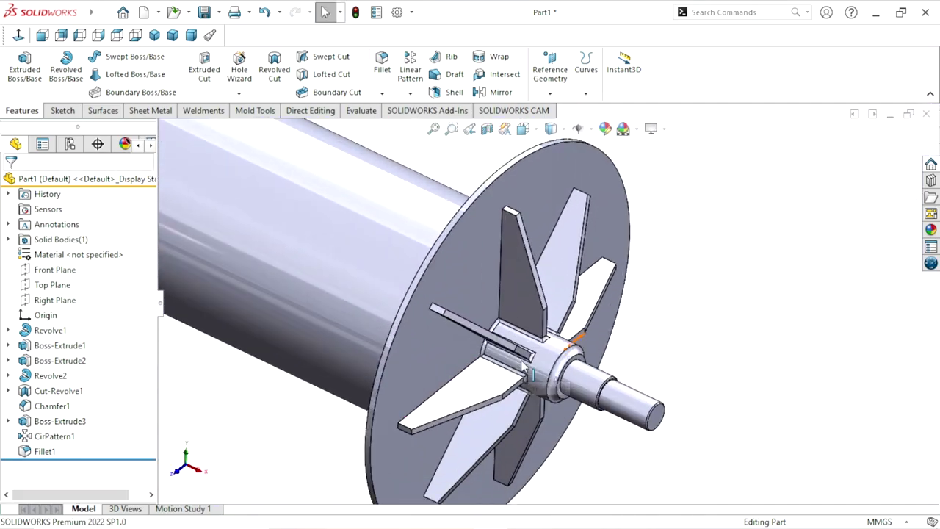
scroll(758, 305, down, 2)
scroll(628, 375, down, 2)
scroll(519, 357, down, 2)
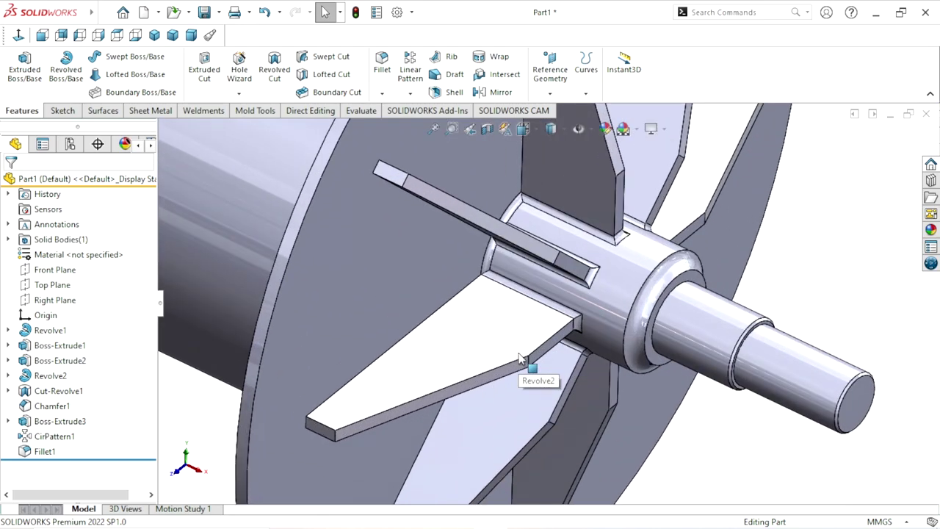
scroll(555, 332, up, 3)
mouse_move(555, 332)
middle_down()
mouse_move(693, 185)
mouse_move(720, 258)
mouse_move(705, 293)
mouse_move(560, 303)
middle_up()
scroll(682, 290, up, 5)
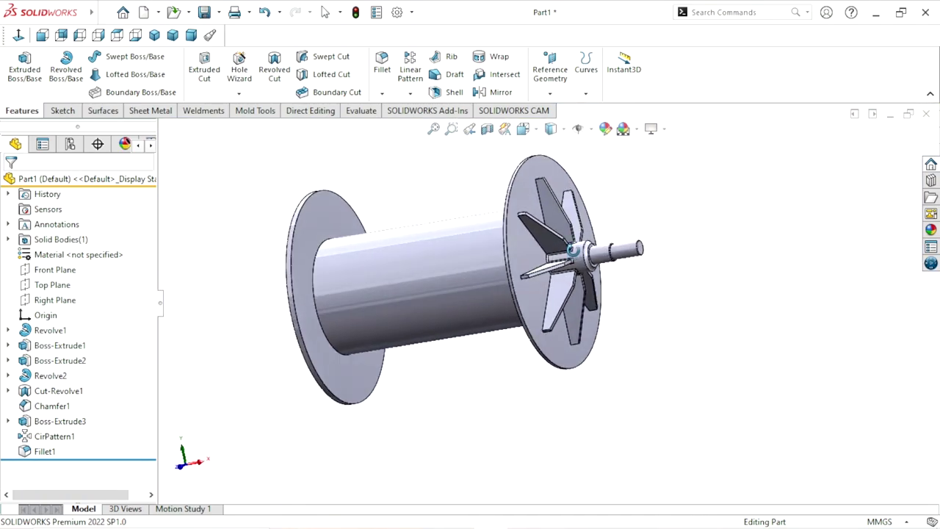
scroll(543, 209, down, 3)
scroll(514, 184, down, 3)
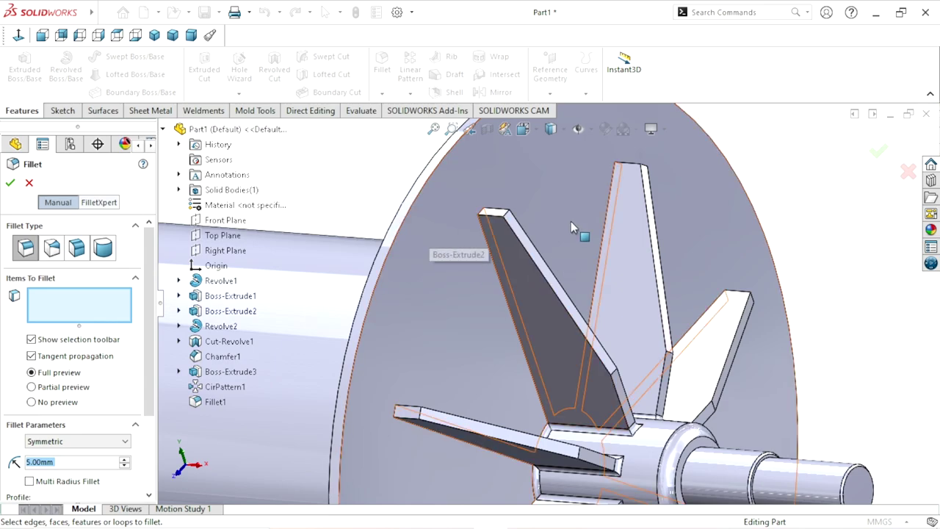
Step: Trial a 20 mm fillet on two gusset tip edges, then cancel it
click(506, 218)
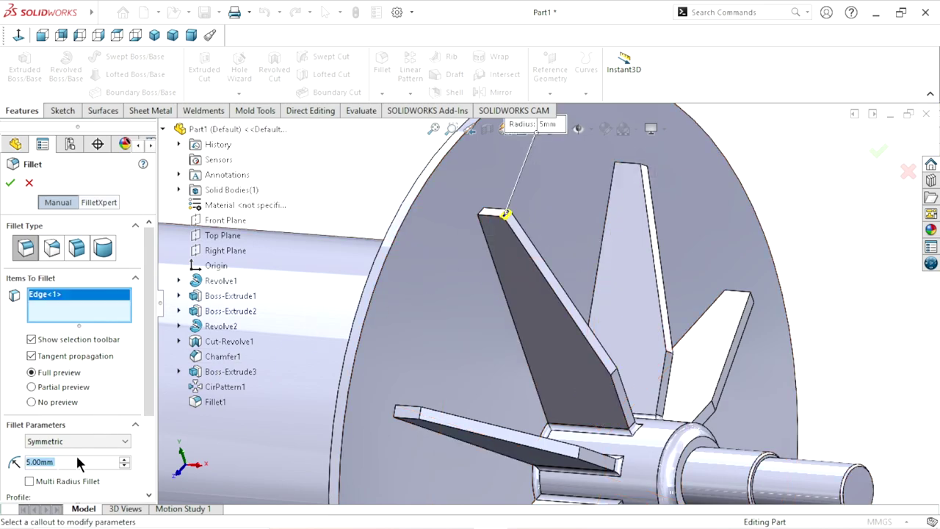
text(20)
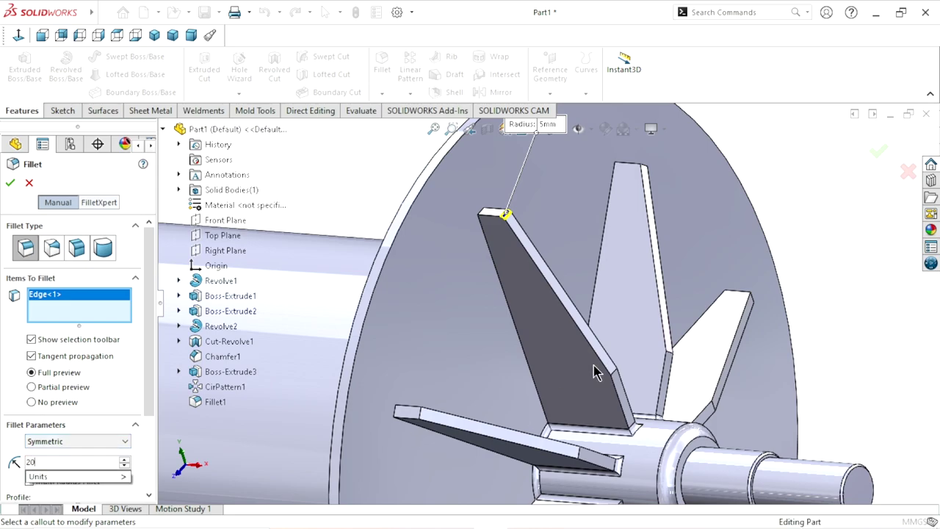
key(Return)
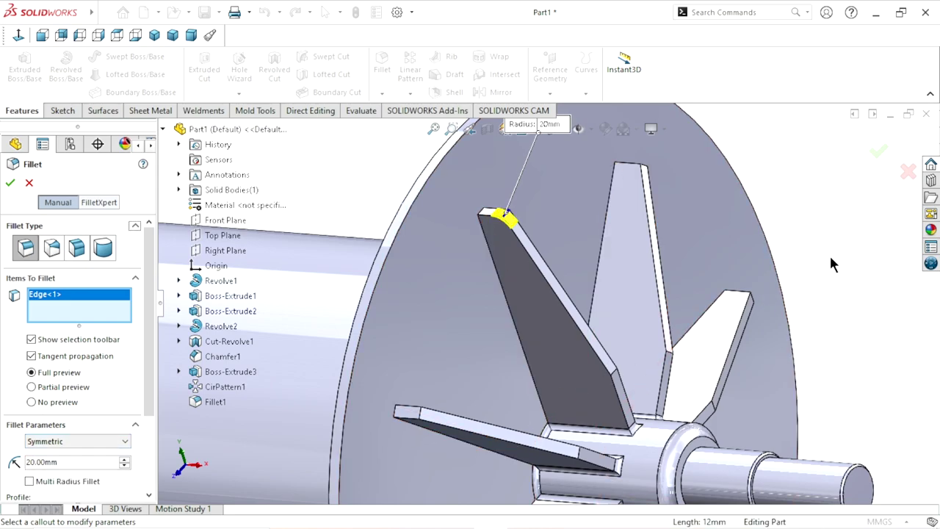
click(643, 167)
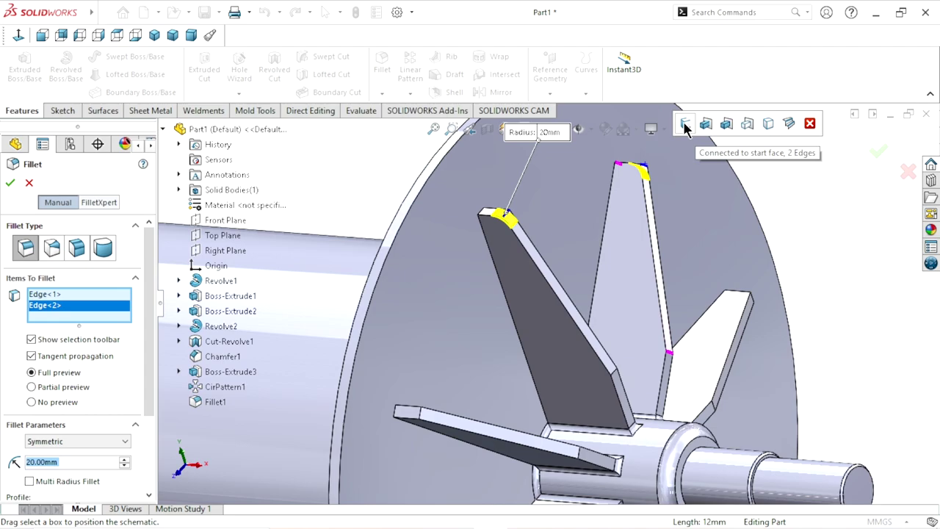
scroll(627, 371, up, 5)
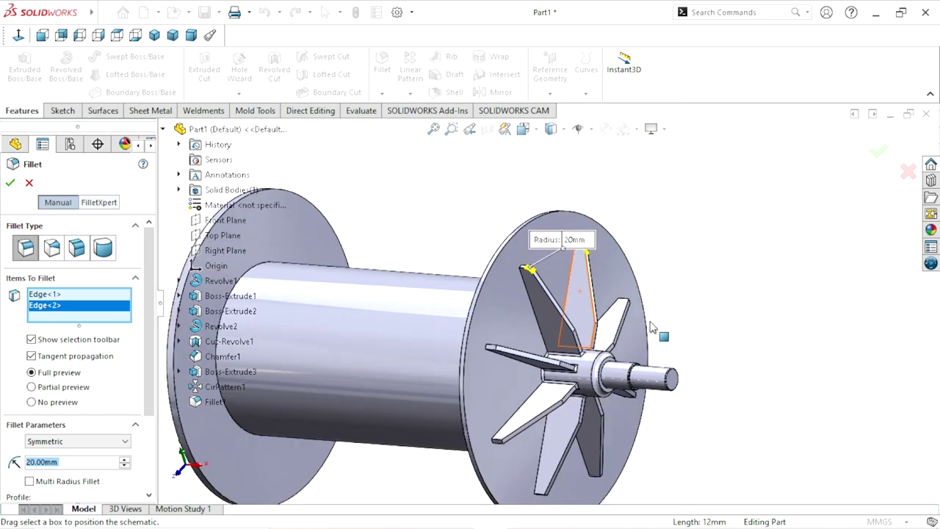
mouse_move(654, 324)
middle_down()
mouse_move(619, 344)
mouse_move(573, 347)
middle_up()
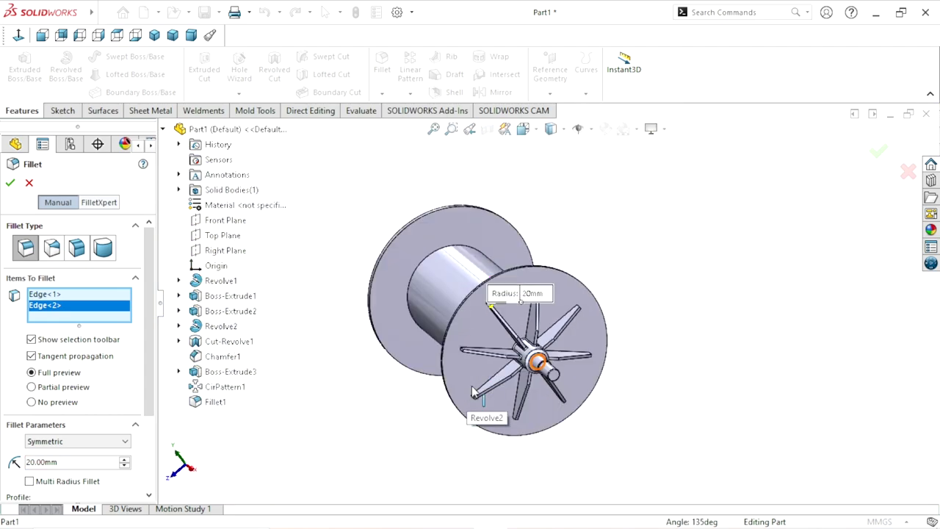
scroll(512, 351, up, 3)
scroll(512, 351, down, 5)
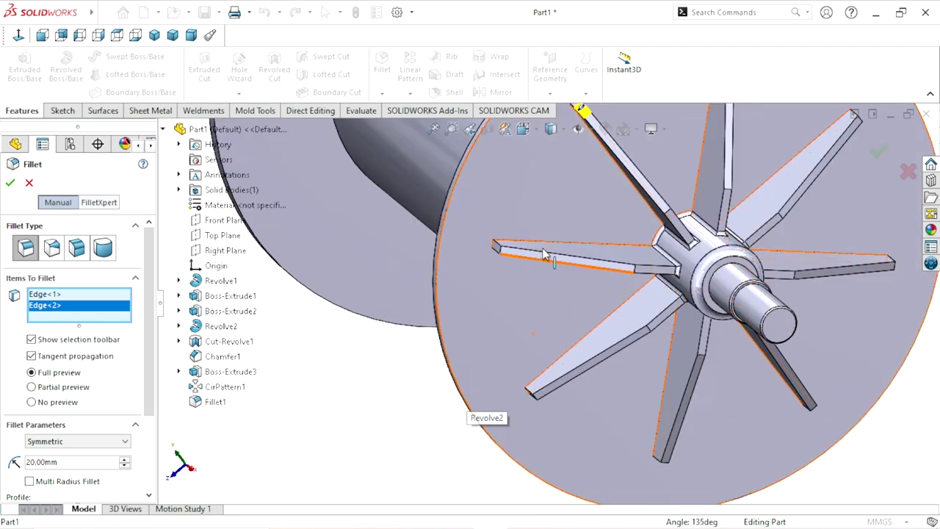
scroll(565, 252, up, 3)
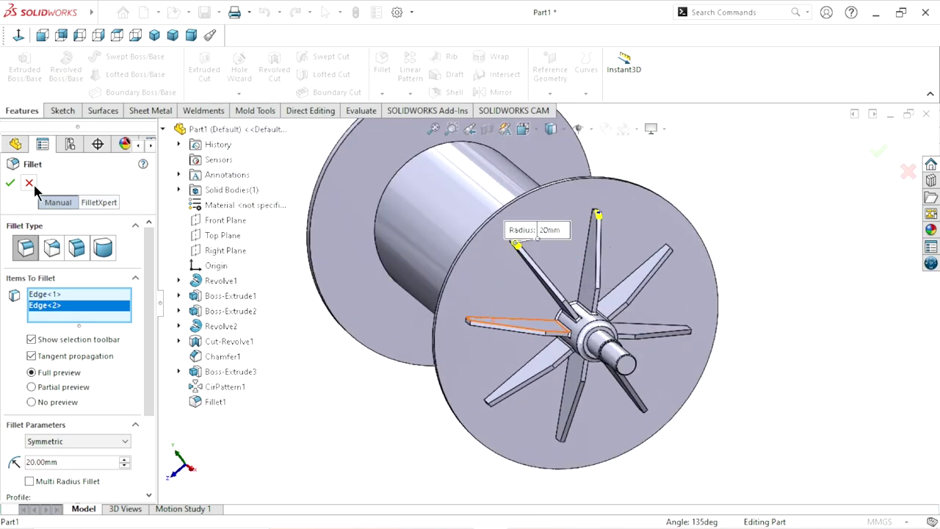
click(29, 184)
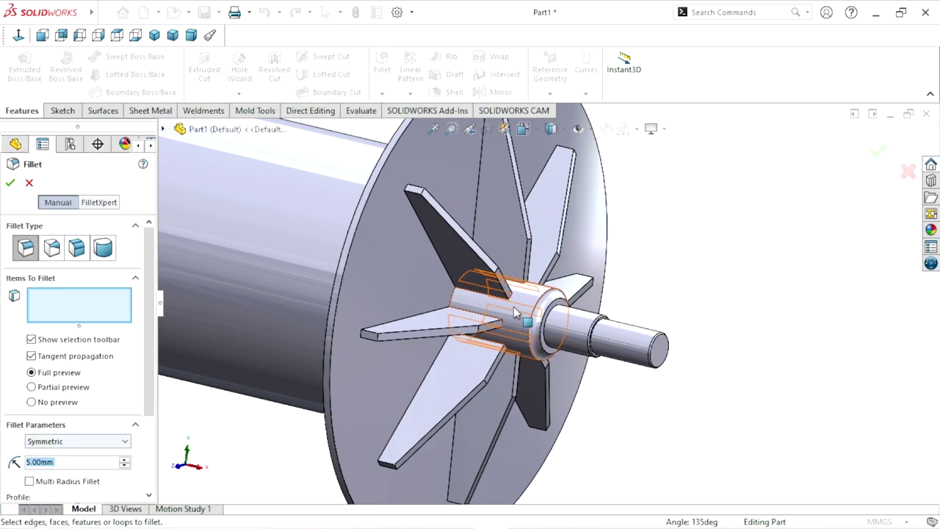
Step: Fillet the 31-edge gusset-to-hub loop at 5 mm radius, creating Fillet2
scroll(516, 313, down, 3)
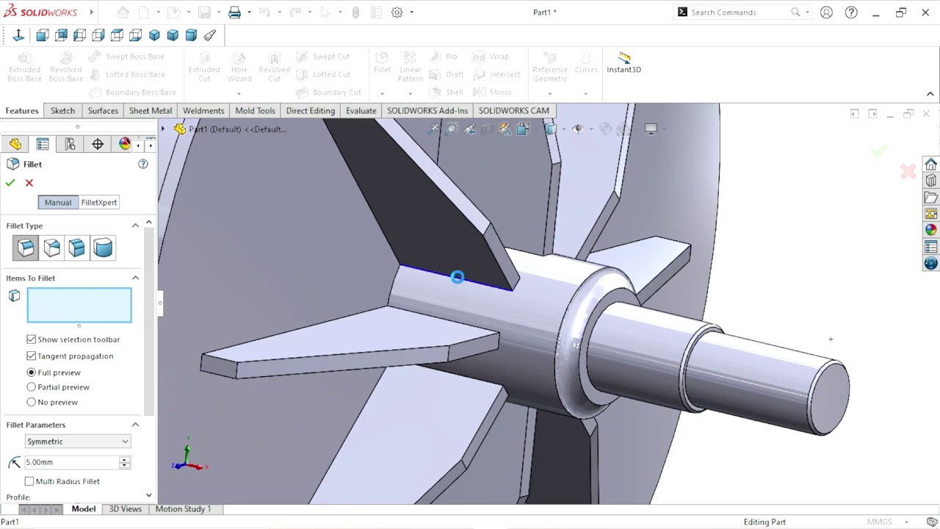
click(458, 278)
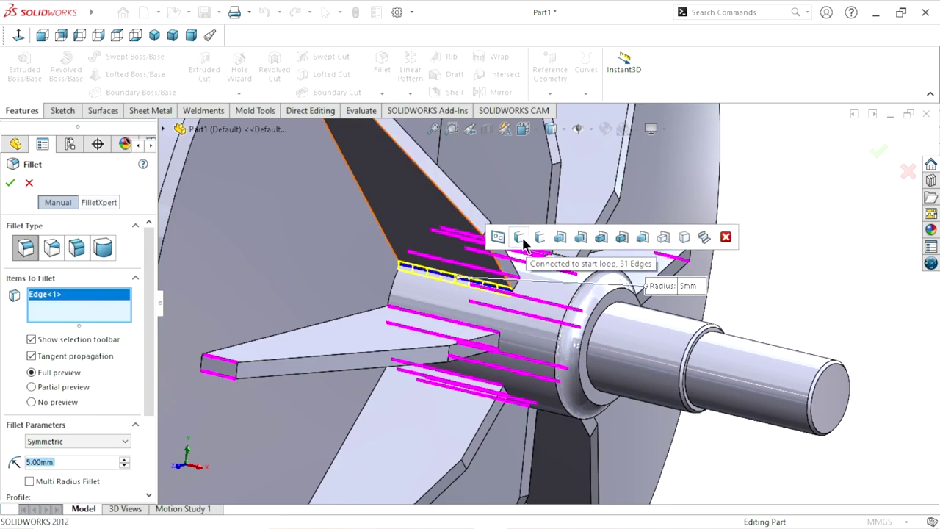
click(520, 238)
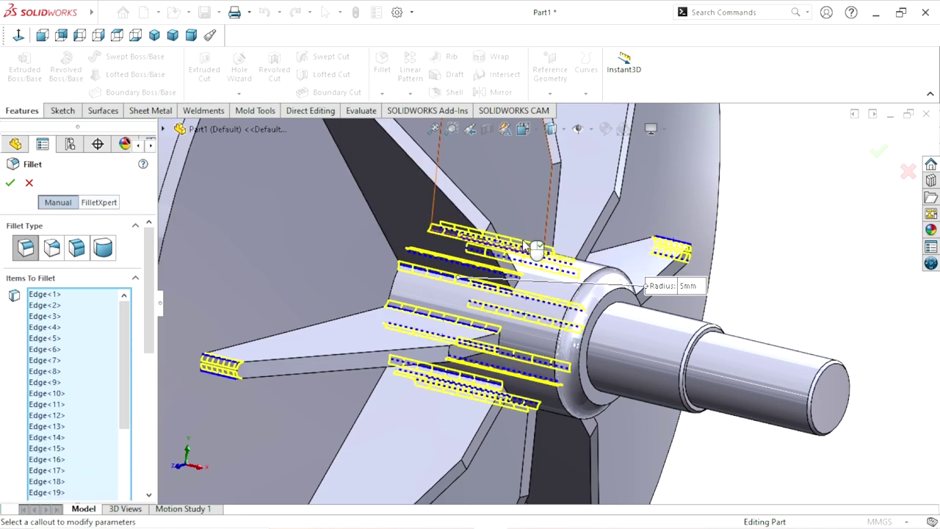
click(7, 186)
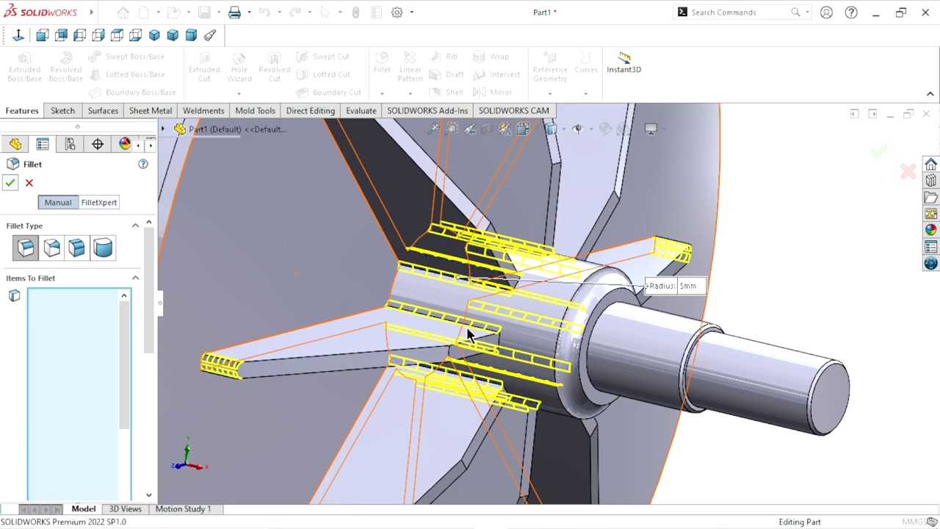
scroll(461, 326, up, 5)
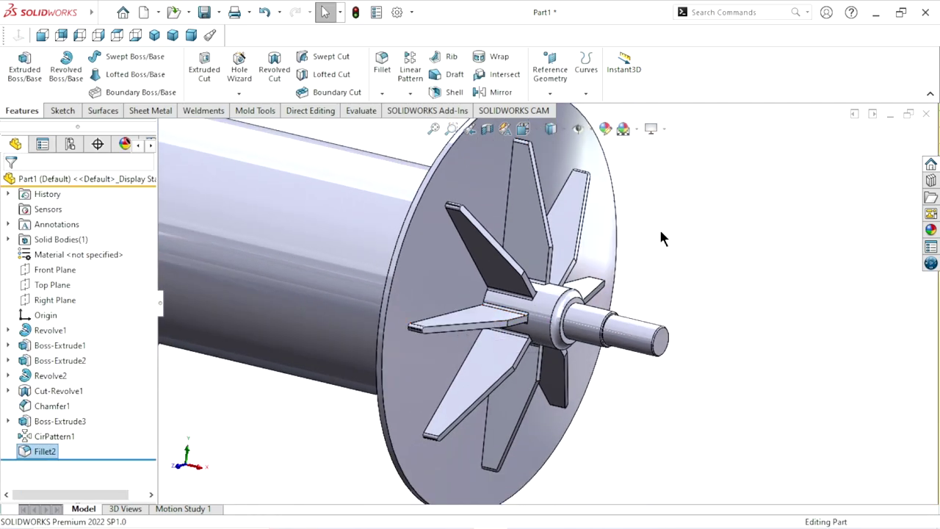
Step: Start a sketch on the outer flange face and draw a circle centred on the origin
mouse_move(655, 232)
middle_down()
mouse_move(595, 262)
mouse_move(559, 355)
middle_up()
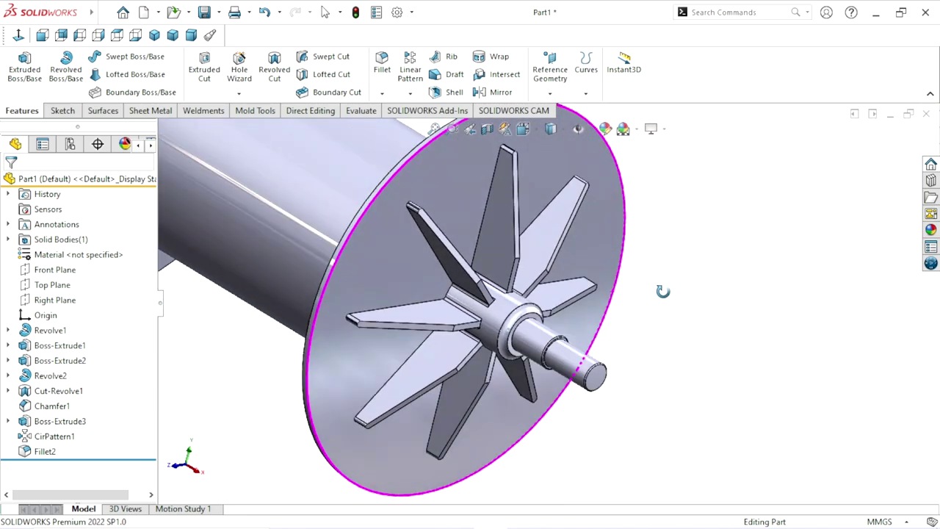
scroll(558, 354, up, 3)
scroll(559, 354, down, 2)
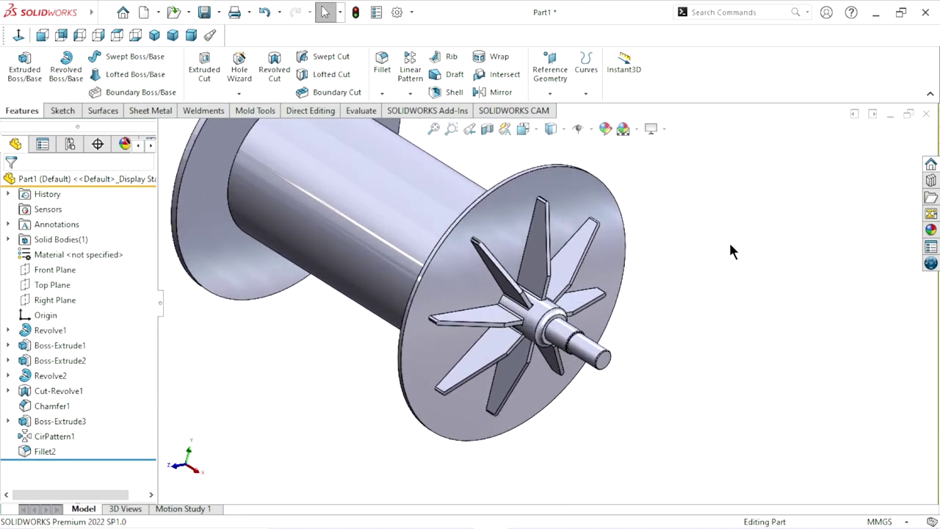
scroll(587, 272, up, 3)
mouse_move(587, 271)
middle_down()
mouse_move(571, 237)
mouse_move(470, 315)
middle_up()
scroll(558, 316, down, 2)
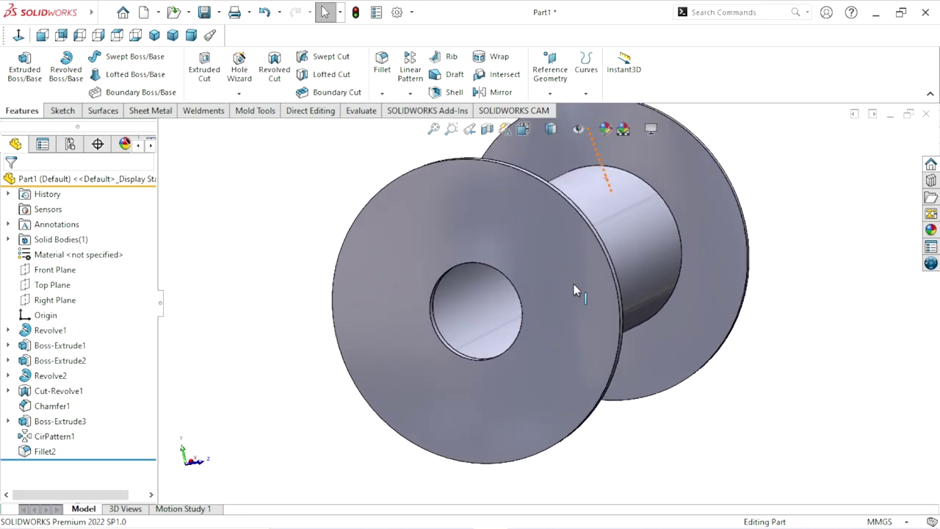
click(615, 283)
click(635, 242)
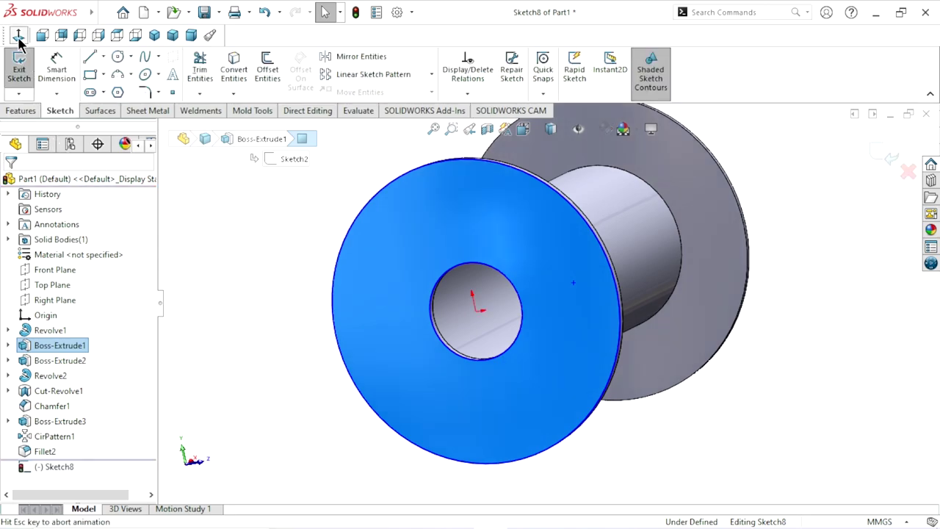
key(c)
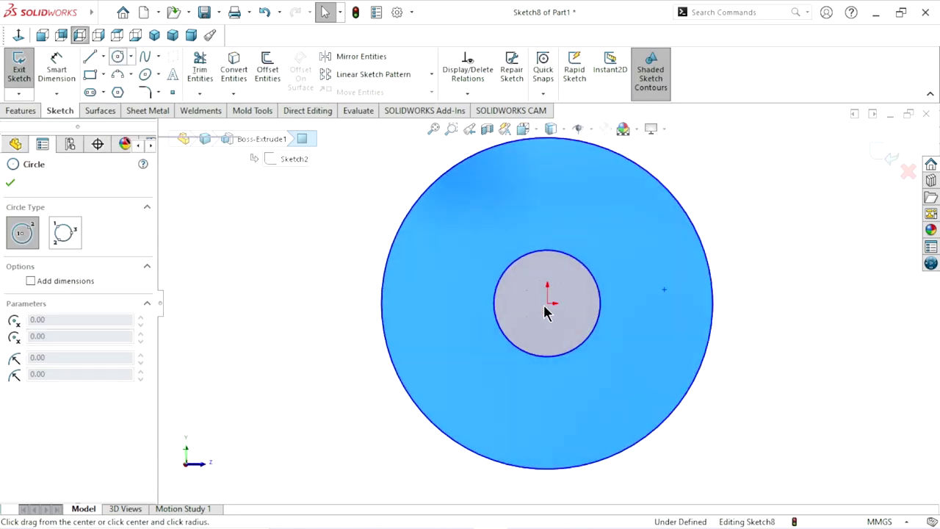
click(547, 303)
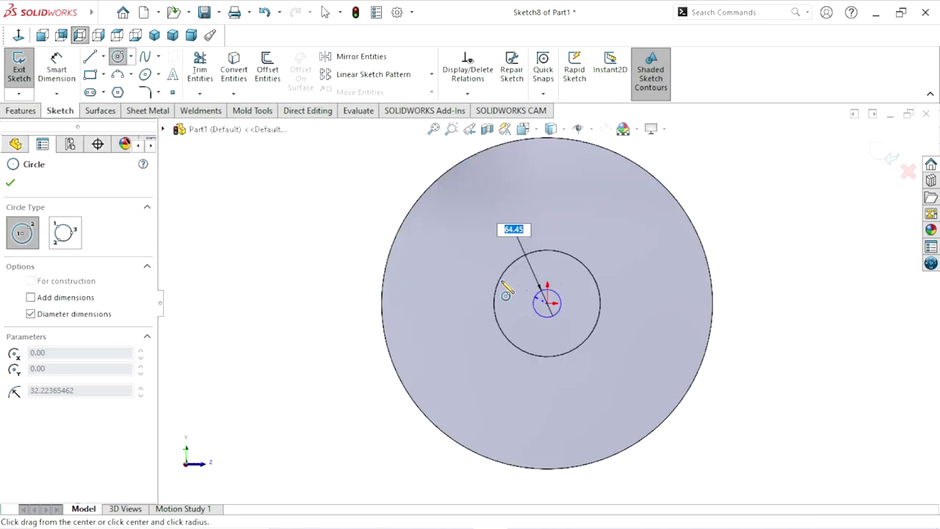
click(465, 271)
Step: Dimension the circle's diameter to 350 mm, fully defining the sketch
click(57, 70)
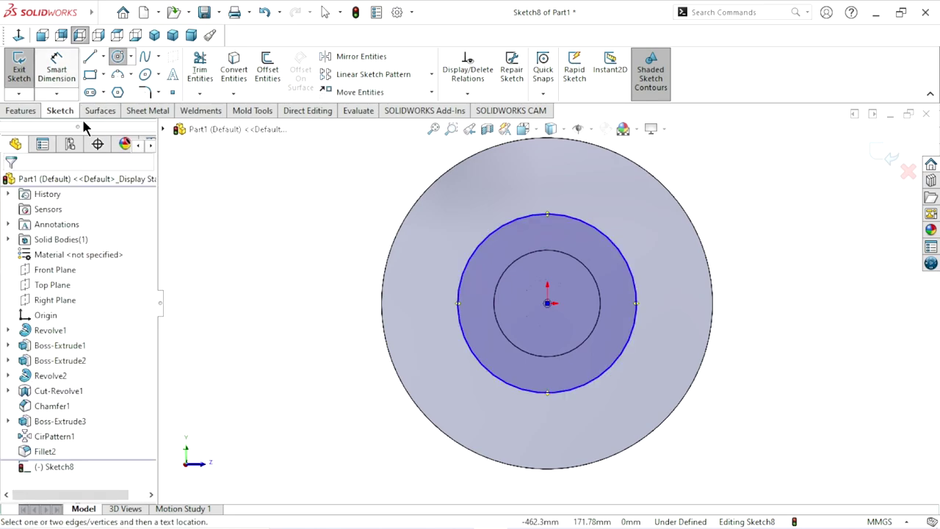
click(632, 288)
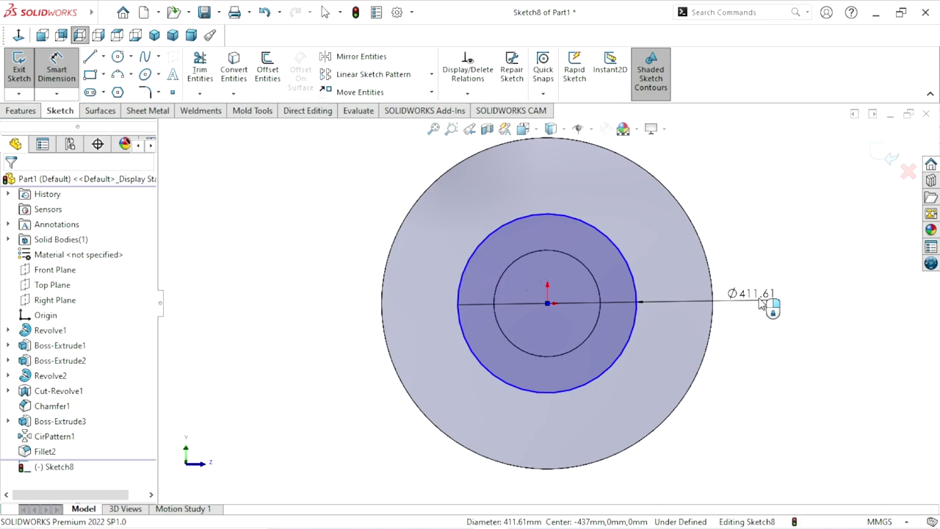
click(761, 303)
text(3)
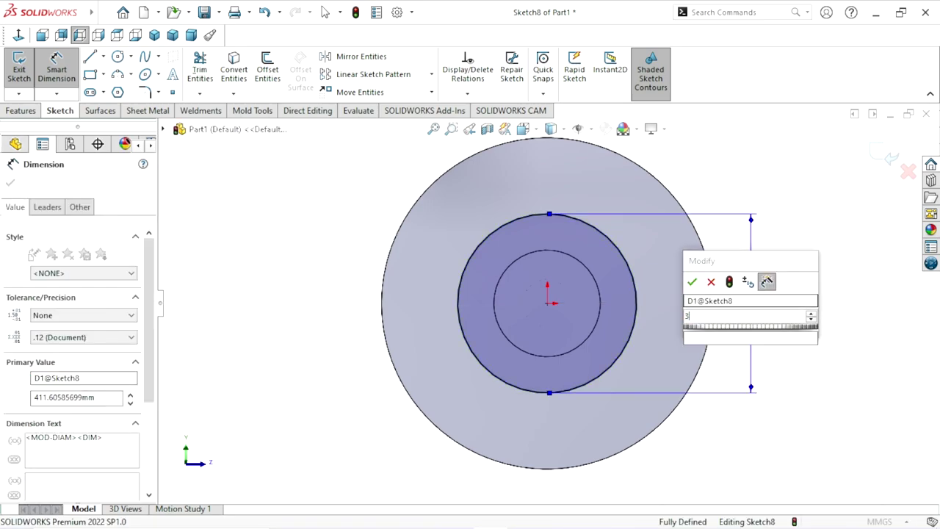
text(50)
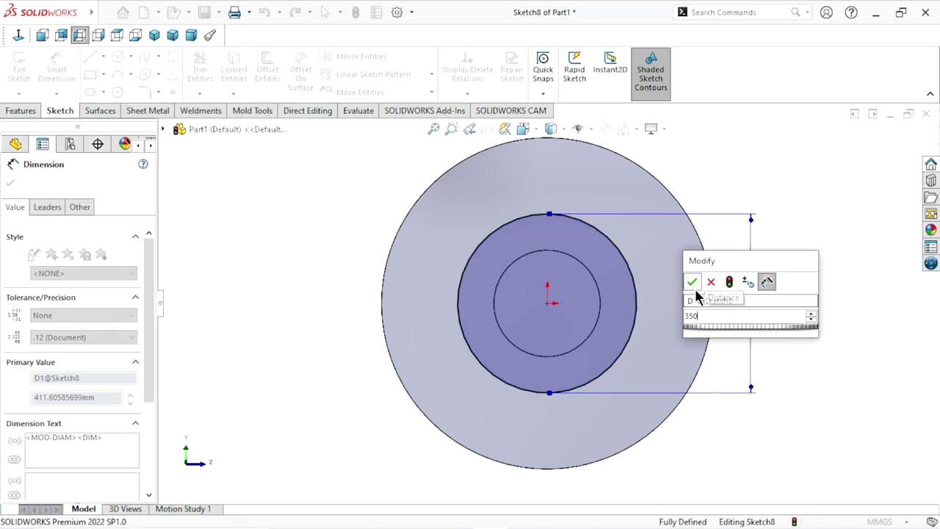
key(Return)
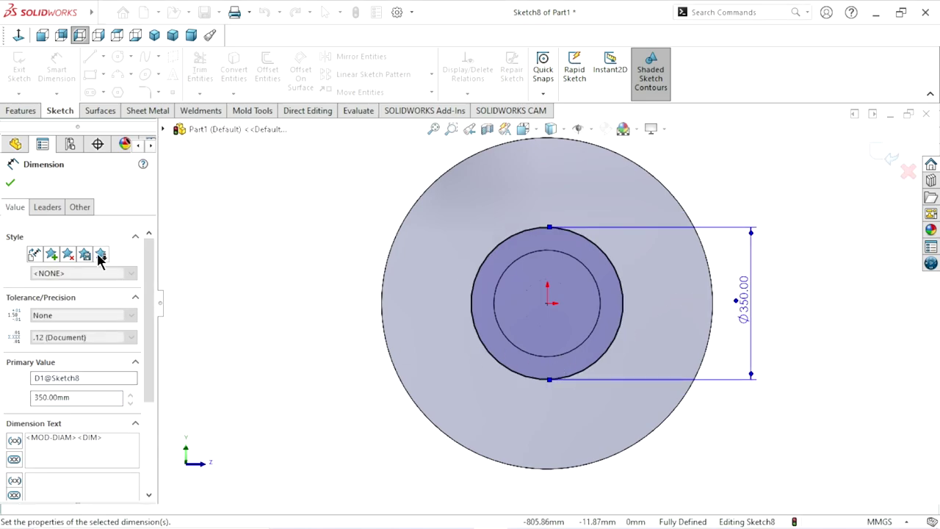
click(10, 182)
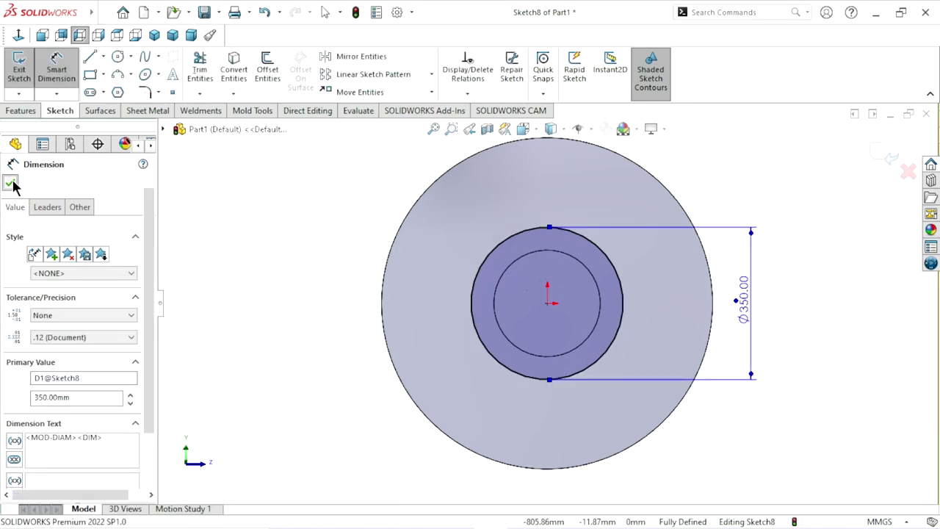
click(20, 111)
Step: Extrude-cut the Ø350 mm circle as a Blind 1 mm-deep recess into the outer flange
click(192, 62)
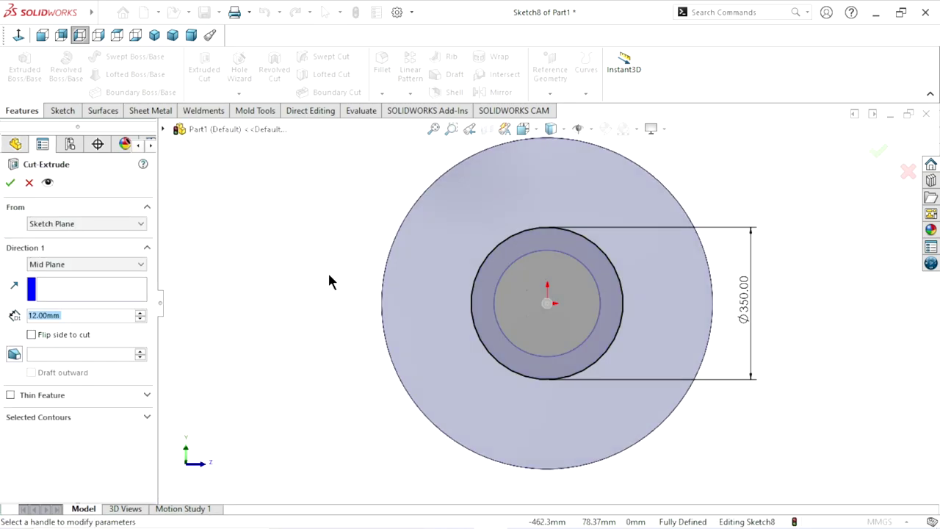
click(78, 316)
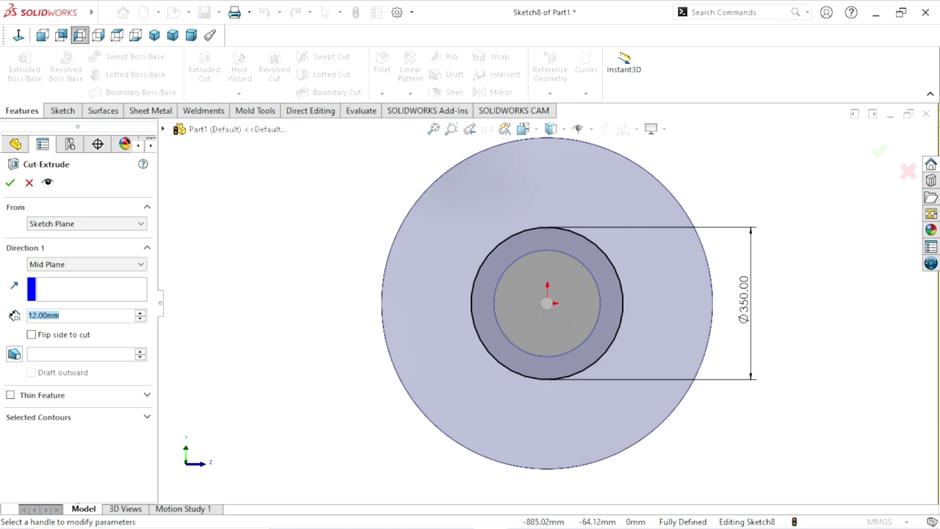
text(1)
click(75, 261)
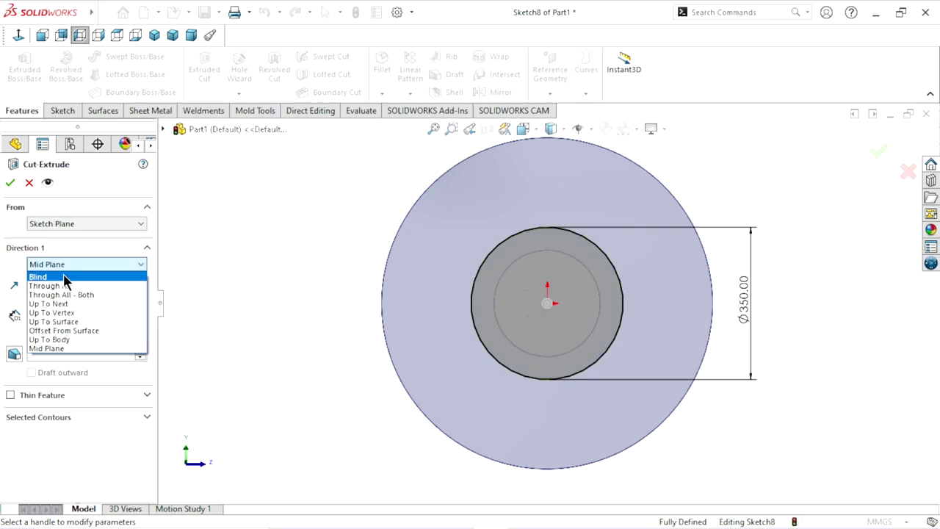
click(65, 277)
mouse_move(303, 254)
middle_down()
mouse_move(344, 278)
mouse_move(303, 263)
middle_up()
click(10, 184)
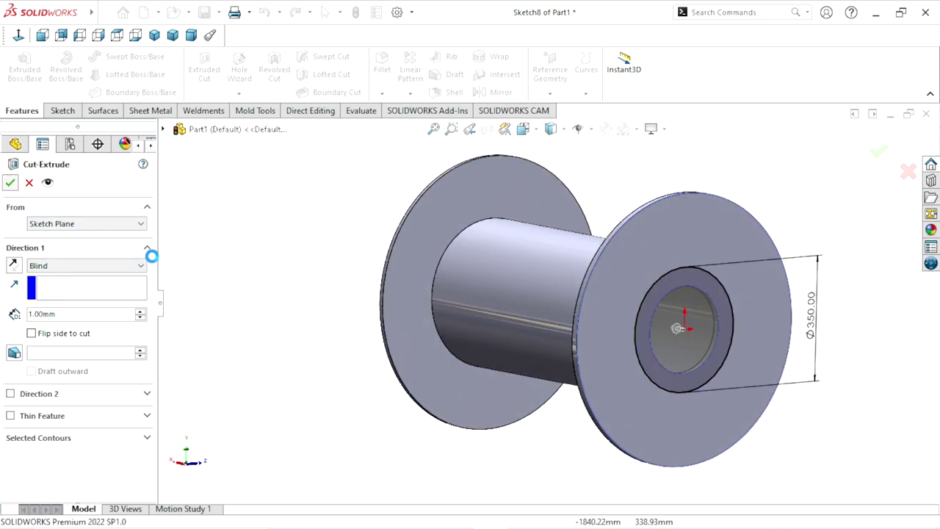
Step: Deselect the new cut, zoom around the recess, and bring up the fillet and chamfer options
click(258, 356)
scroll(734, 377, up, 3)
scroll(692, 331, down, 4)
scroll(568, 316, down, 2)
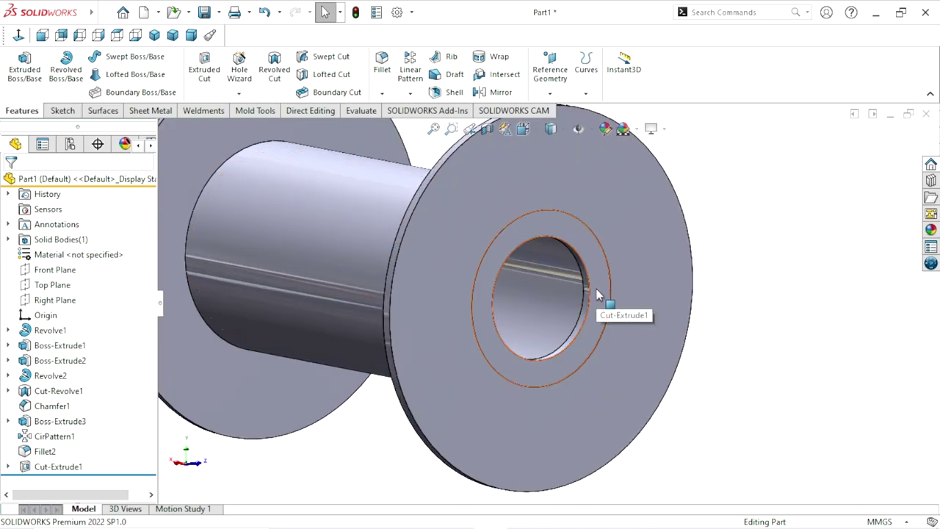
scroll(601, 281, down, 1)
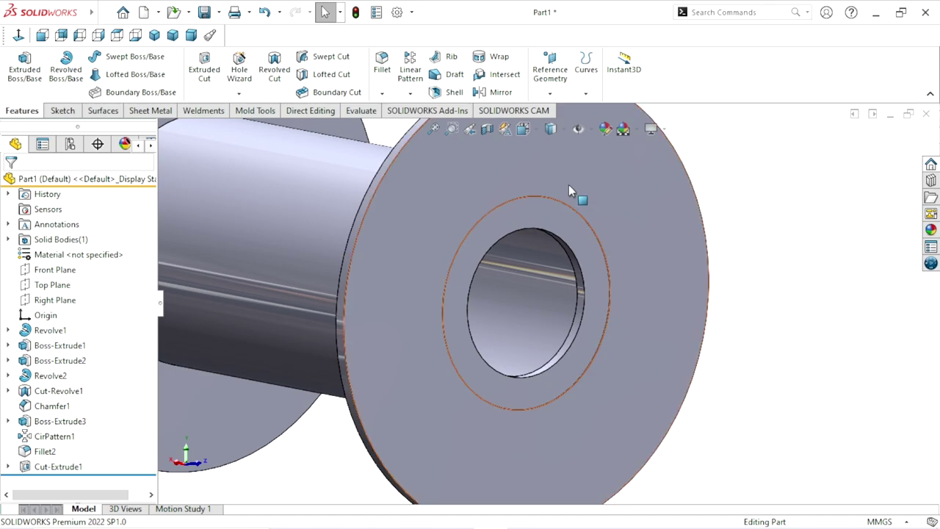
click(383, 94)
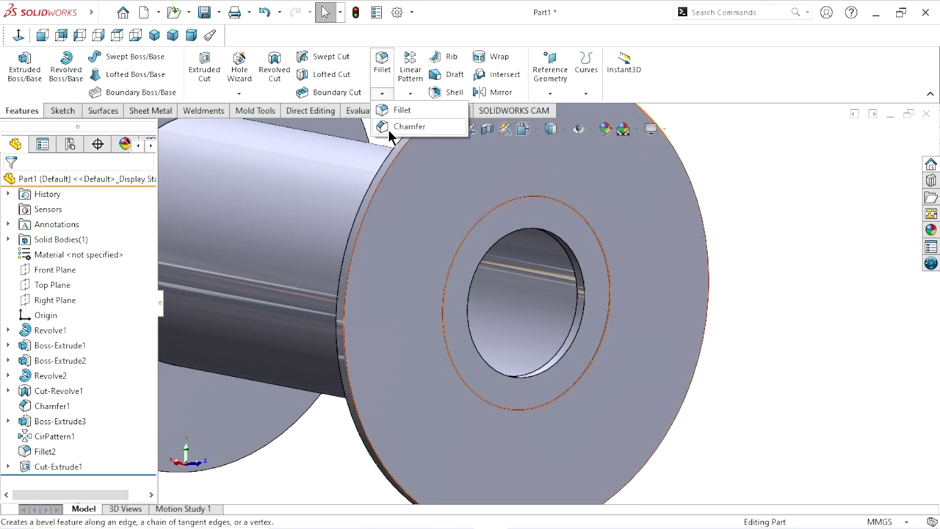
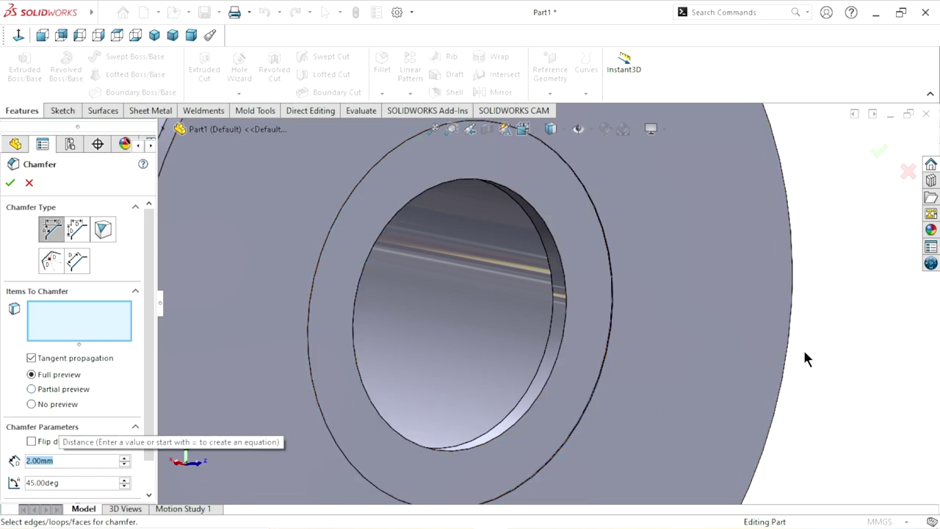
Step: Apply a 1 mm × 45° chamfer to the hub ring's outer edge and the bore's inner face
click(79, 459)
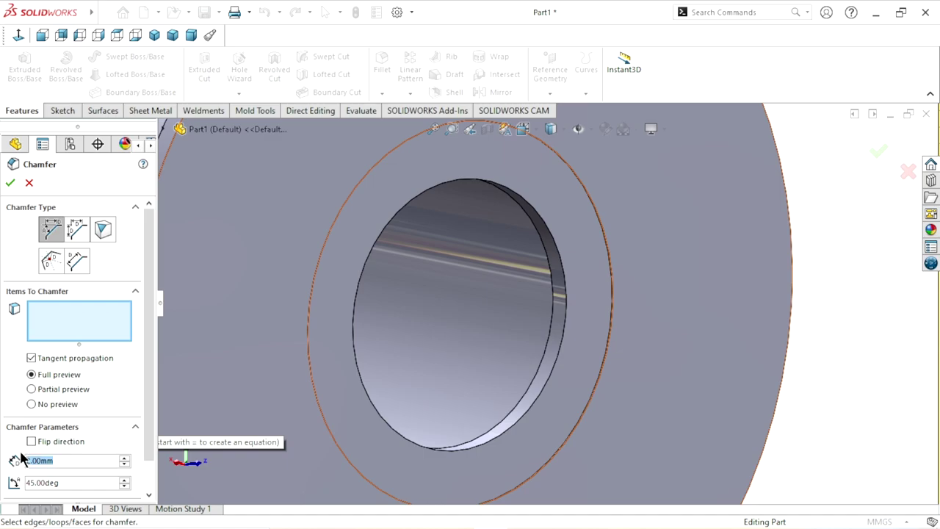
text(1)
key(Return)
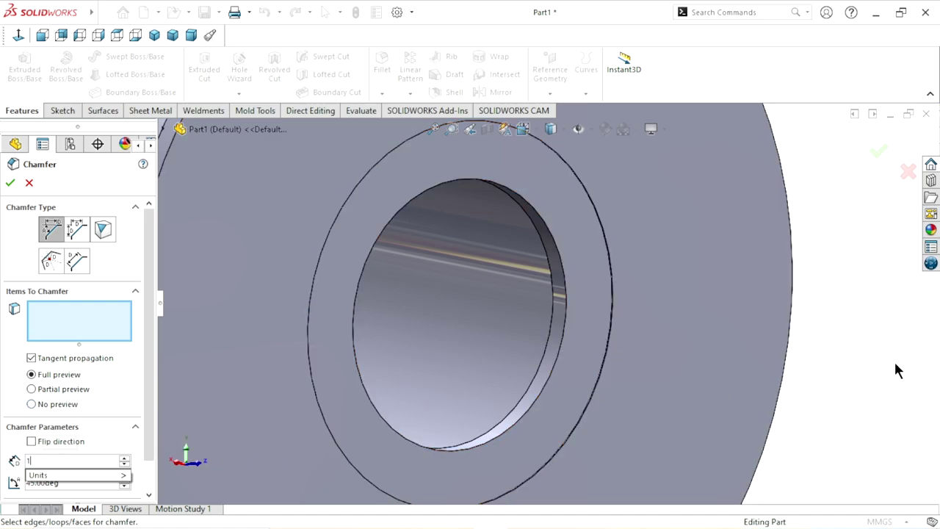
scroll(569, 265, down, 4)
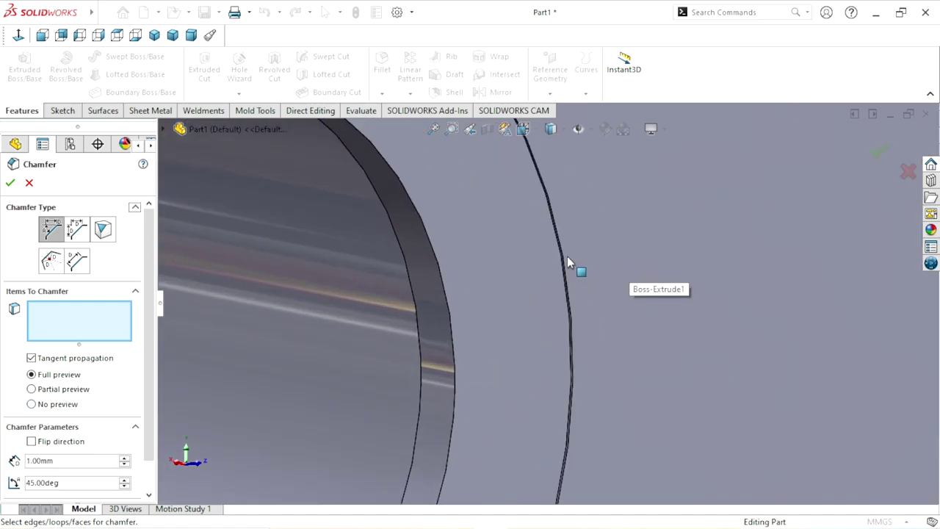
scroll(558, 268, down, 2)
scroll(556, 270, down, 3)
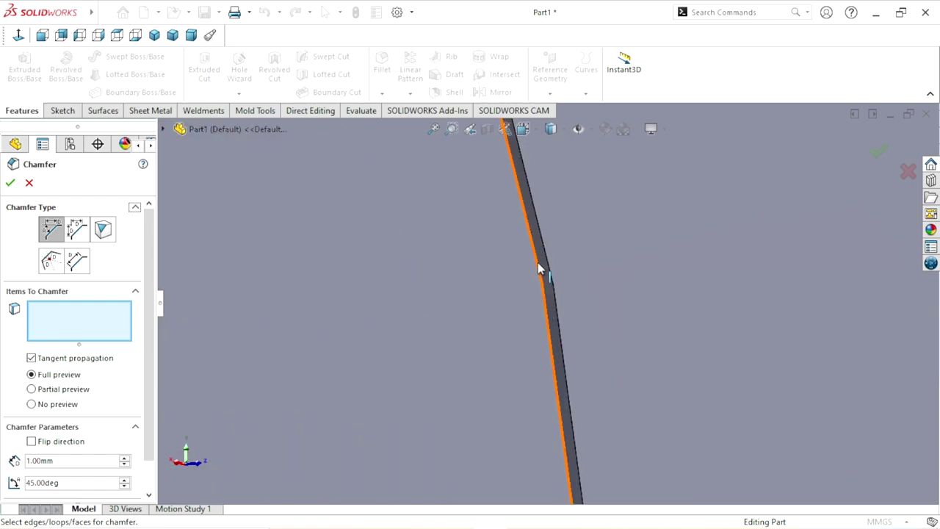
click(539, 266)
scroll(540, 301, up, 2)
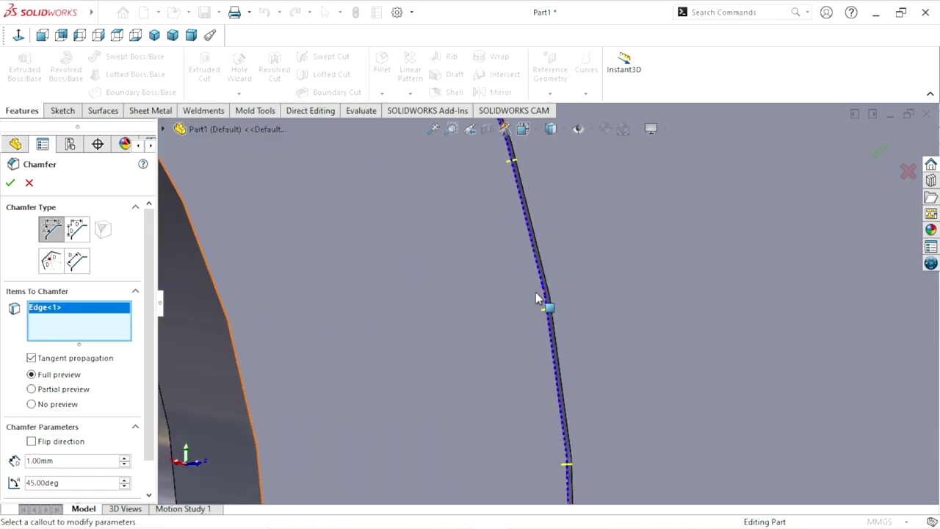
scroll(514, 315, up, 2)
scroll(478, 334, up, 2)
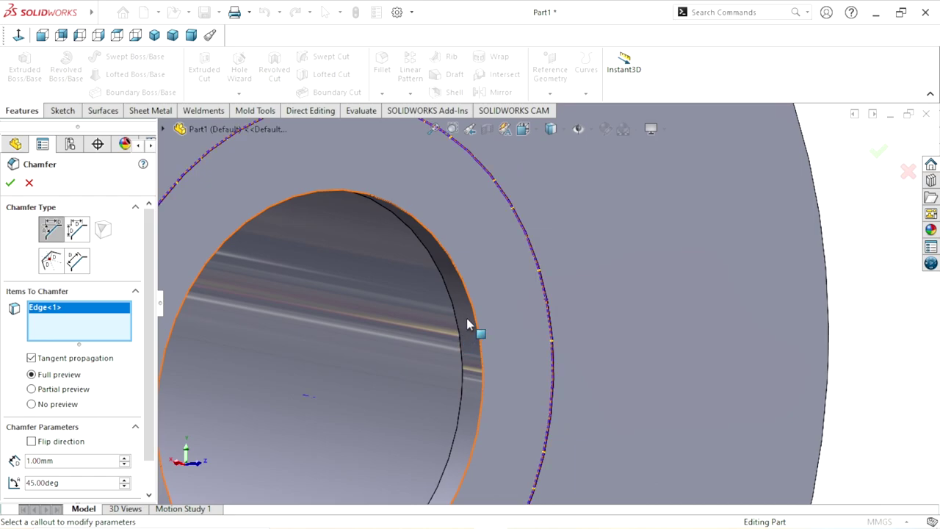
click(468, 324)
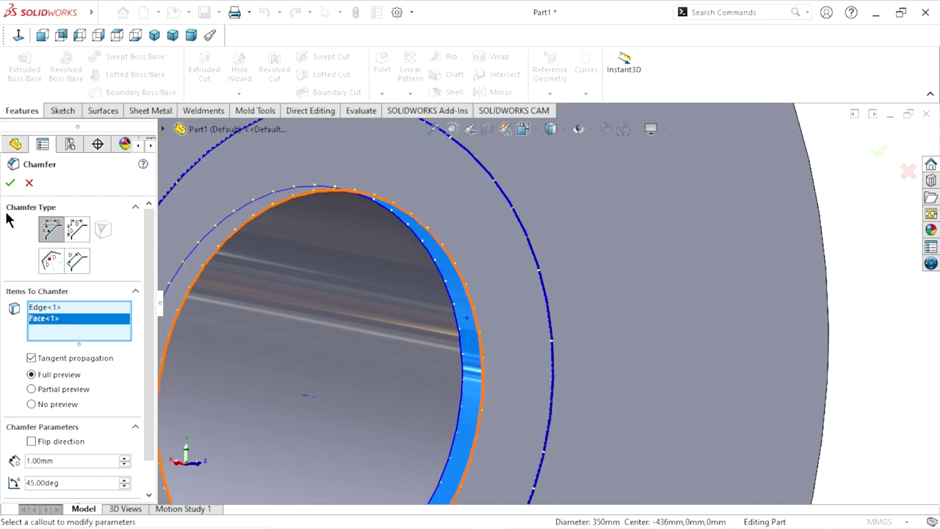
click(10, 183)
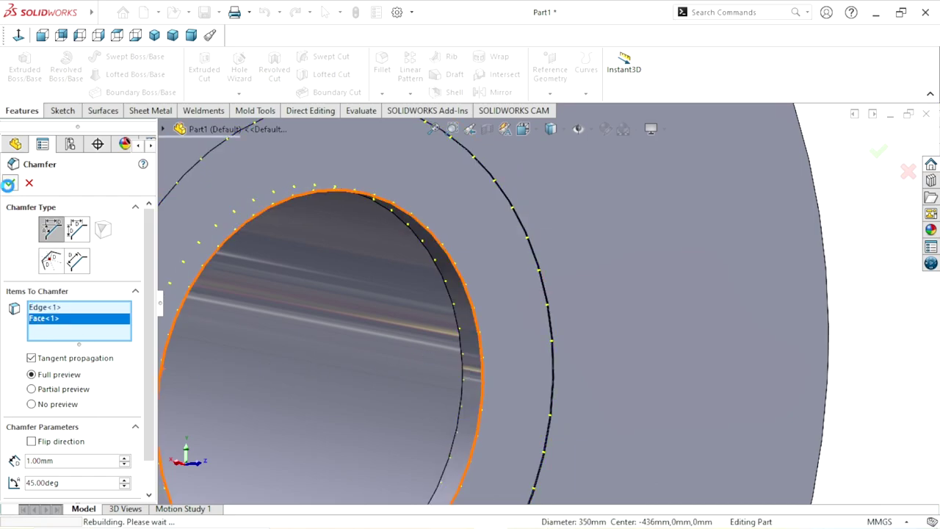
Step: Start a sketch on the hub's ring face and view it face-on
scroll(385, 234, up, 3)
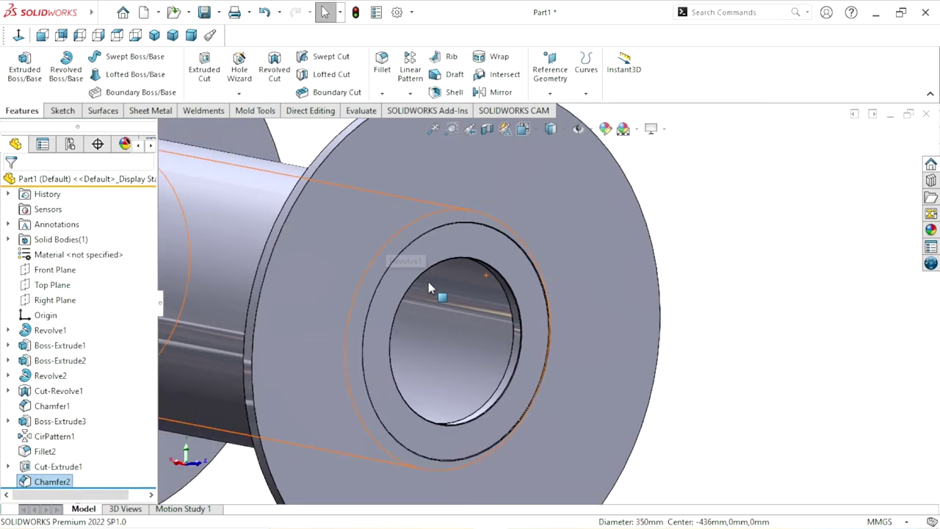
middle_drag(749, 235, 698, 266)
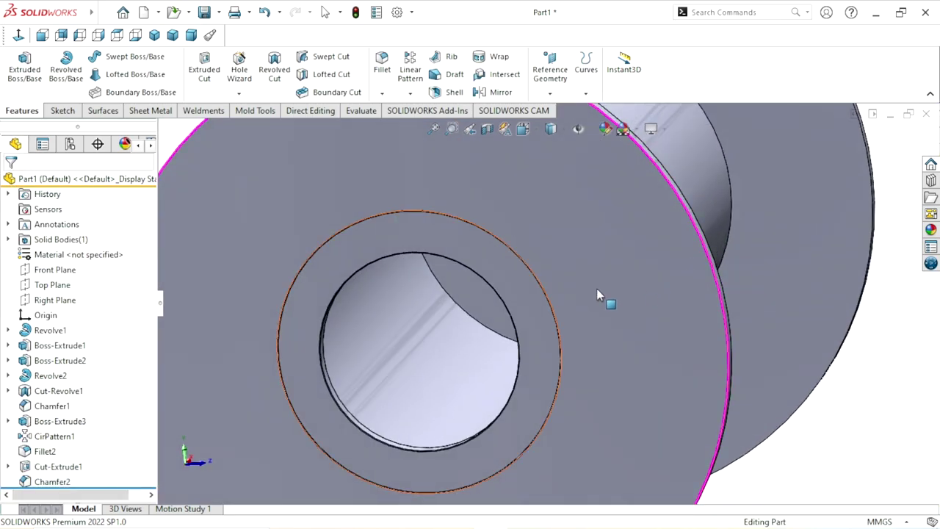
click(502, 268)
click(556, 220)
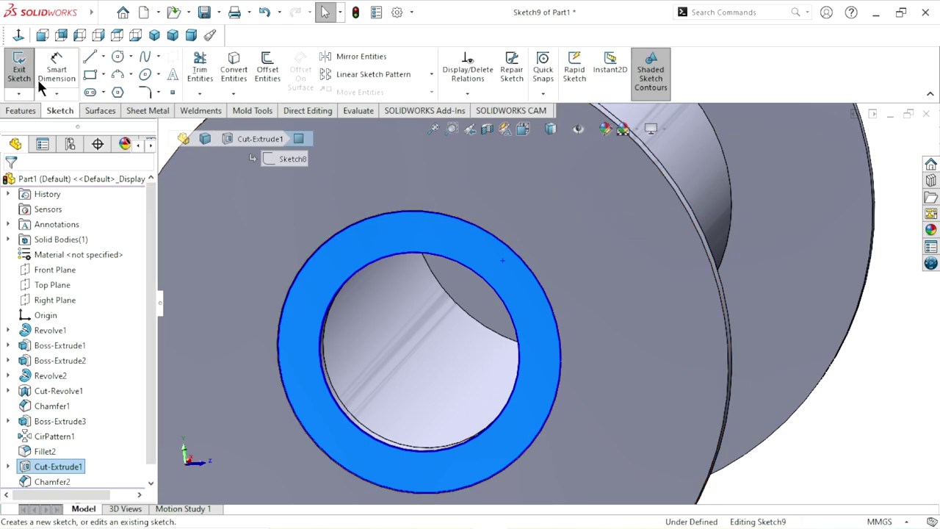
click(19, 40)
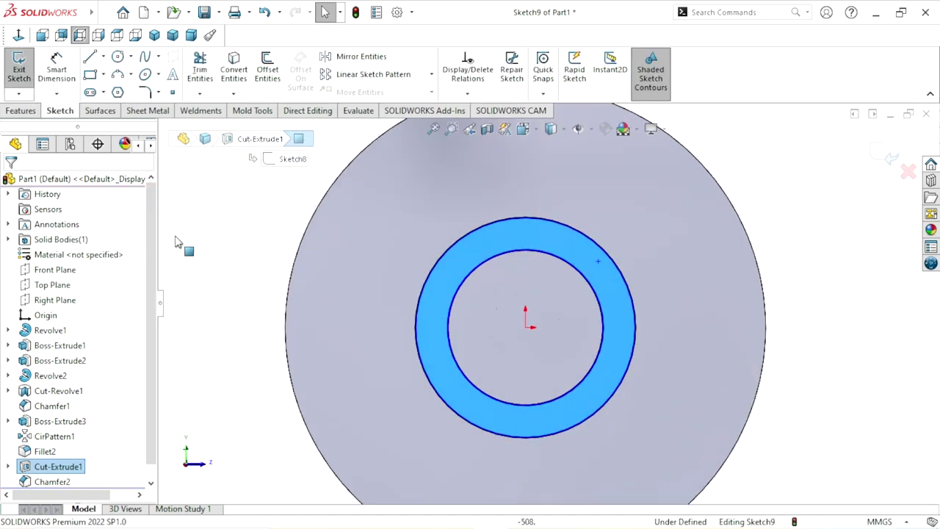
Step: Draw a circle centred on the origin and begin dimensioning its diameter
click(119, 56)
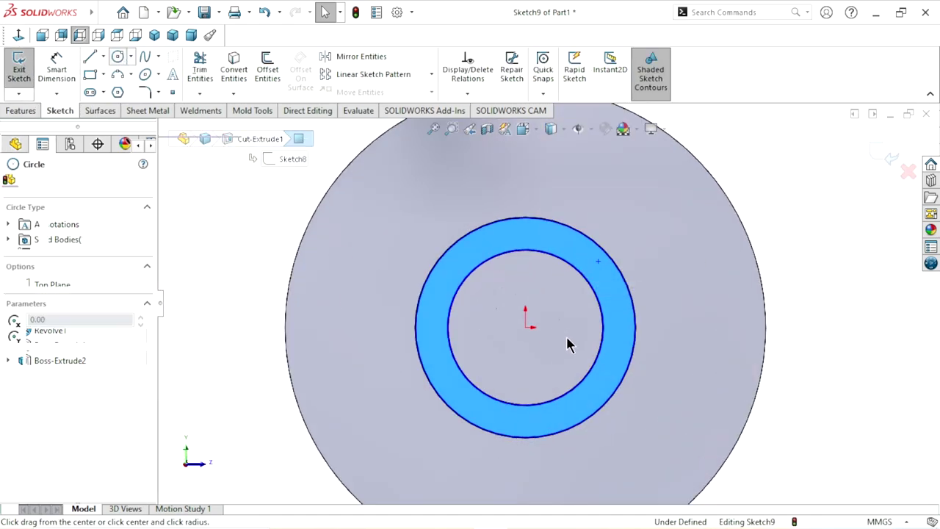
click(525, 328)
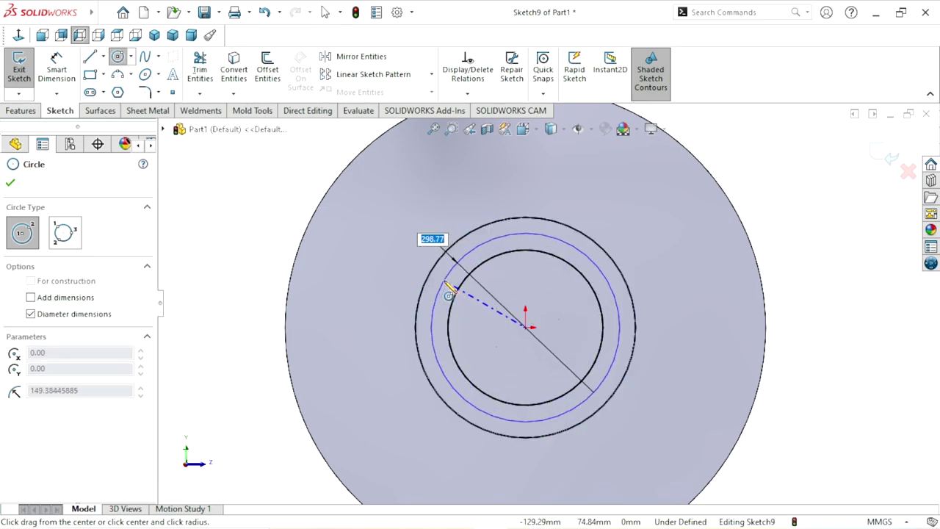
click(446, 285)
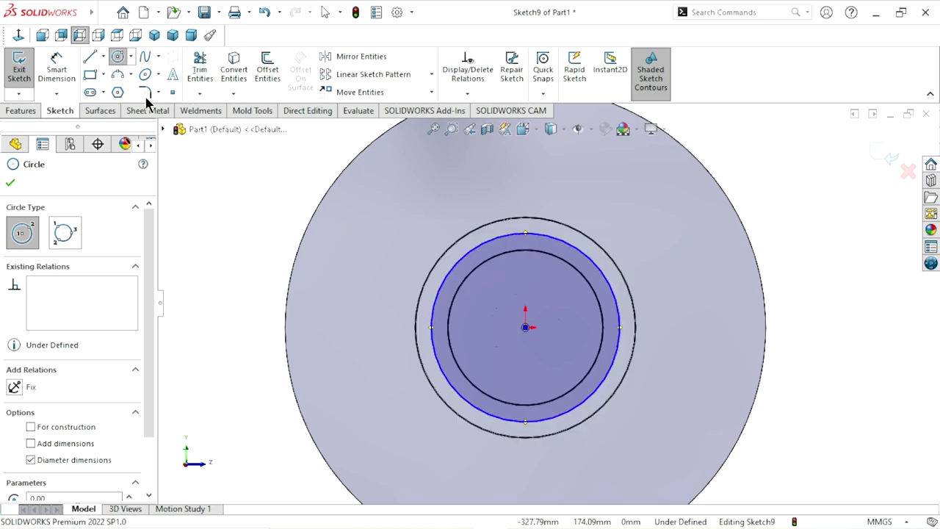
click(64, 74)
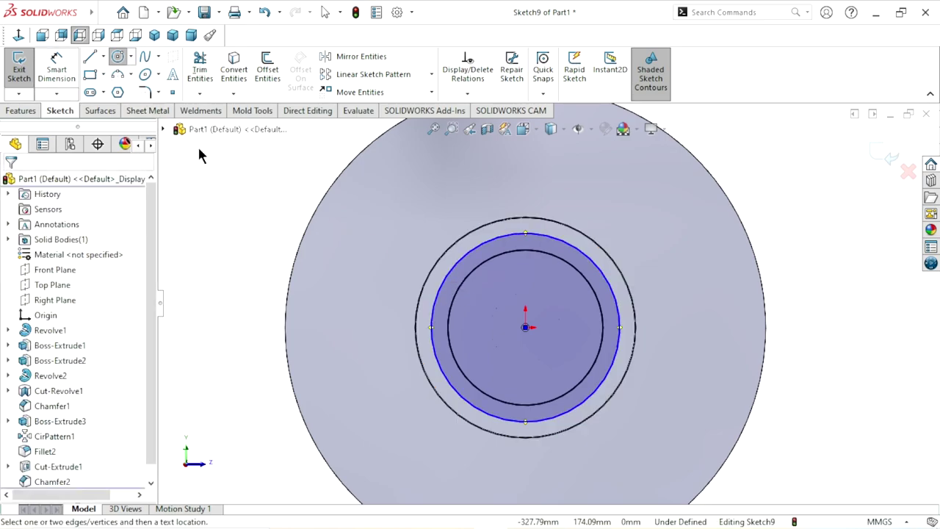
click(612, 293)
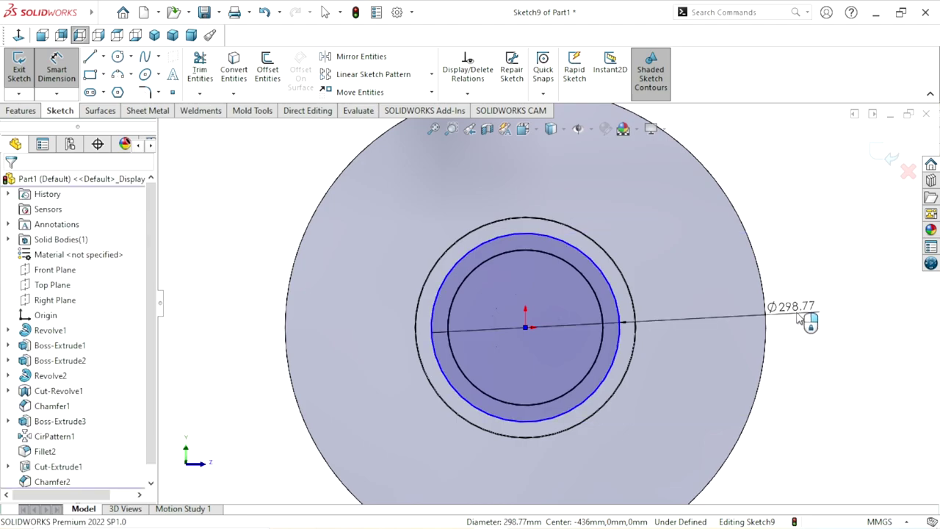
Step: Set the circle's diameter dimension to 285 mm
click(800, 317)
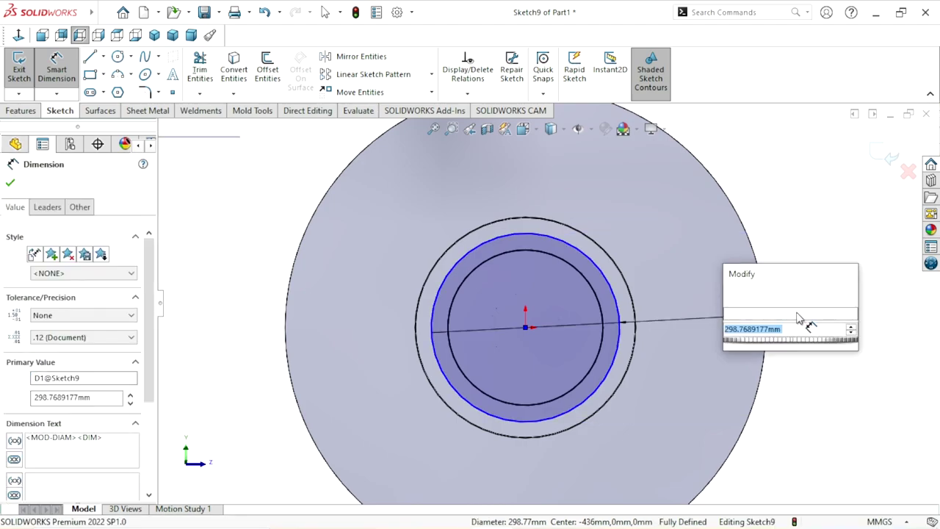
text(285)
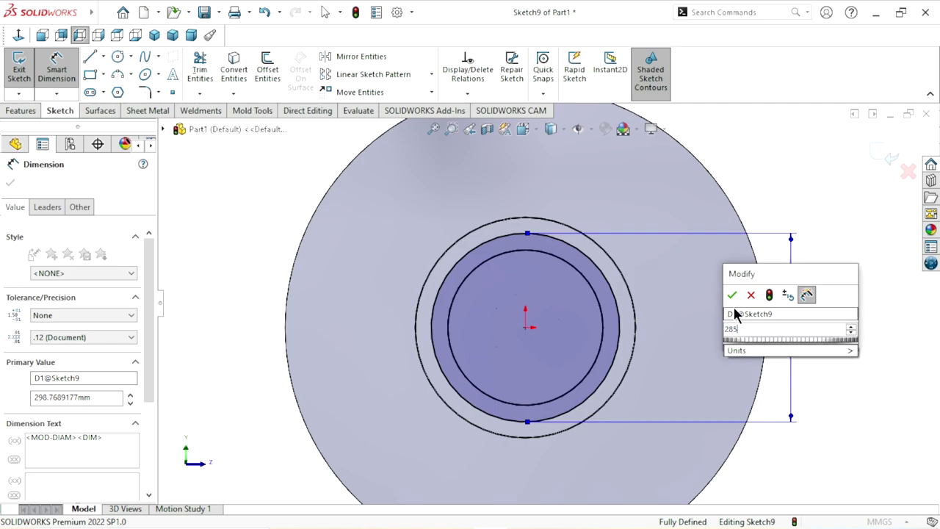
click(732, 295)
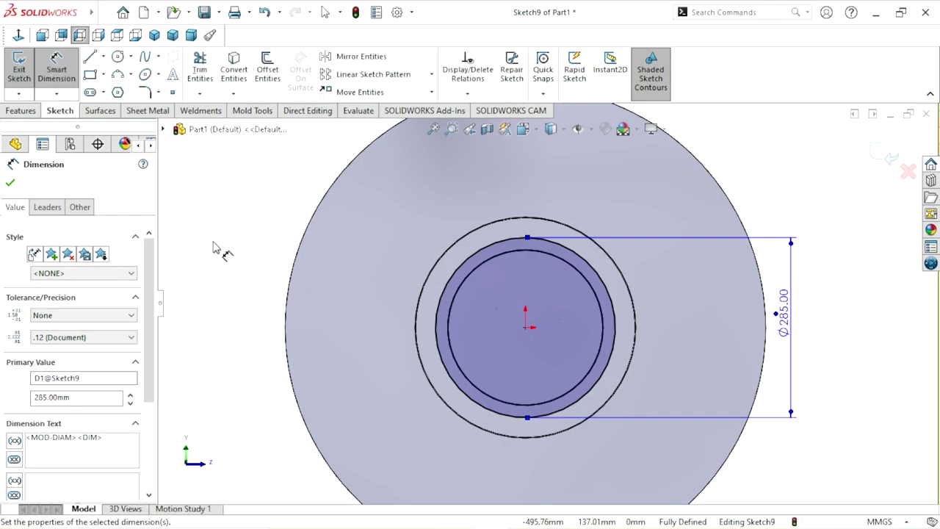
click(235, 251)
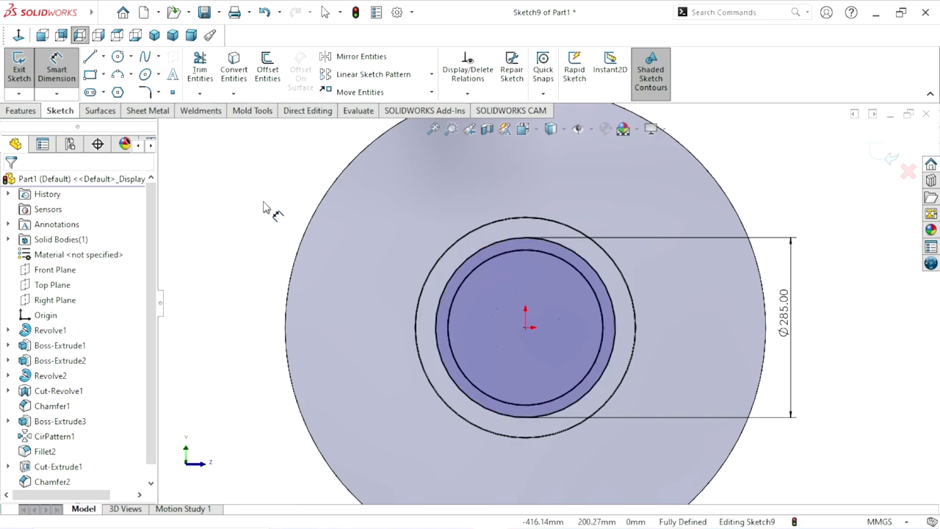
key(Escape)
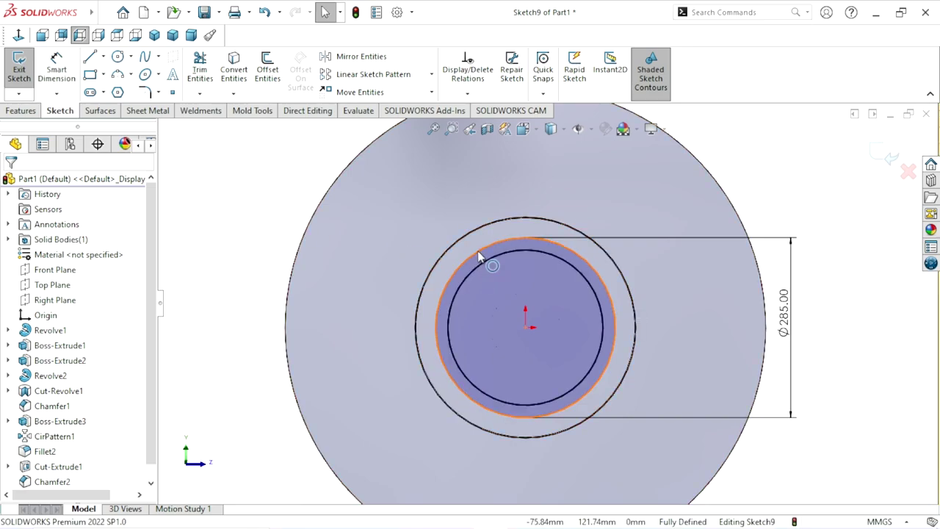
Step: Make the Ø285 mm circle construction geometry and exit the sketch
click(477, 250)
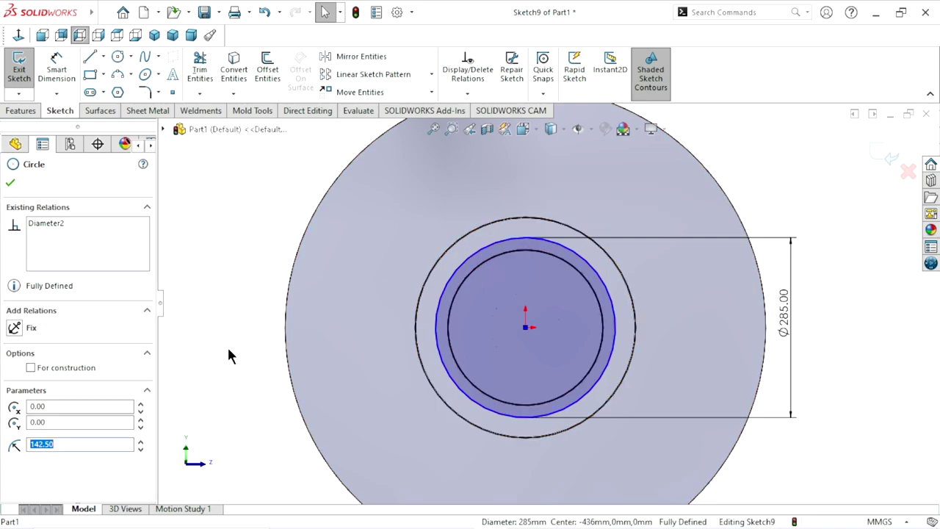
click(30, 368)
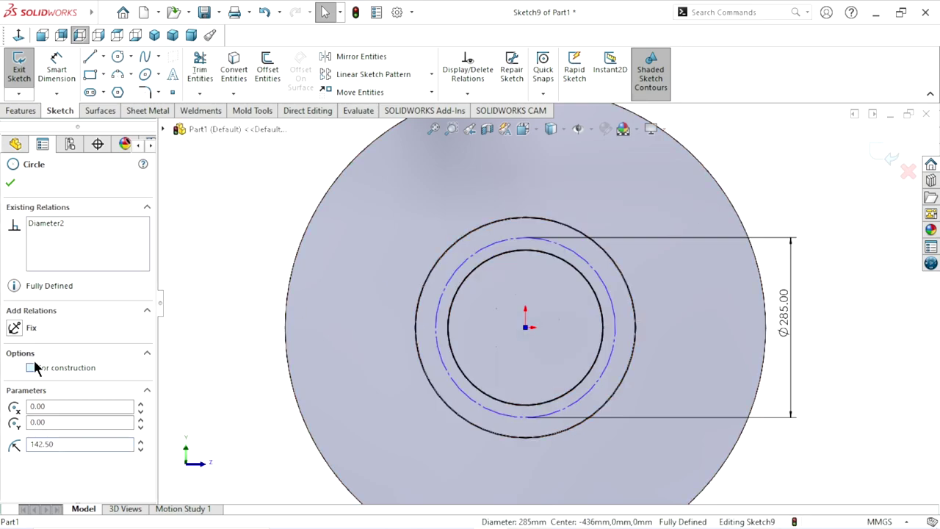
click(10, 184)
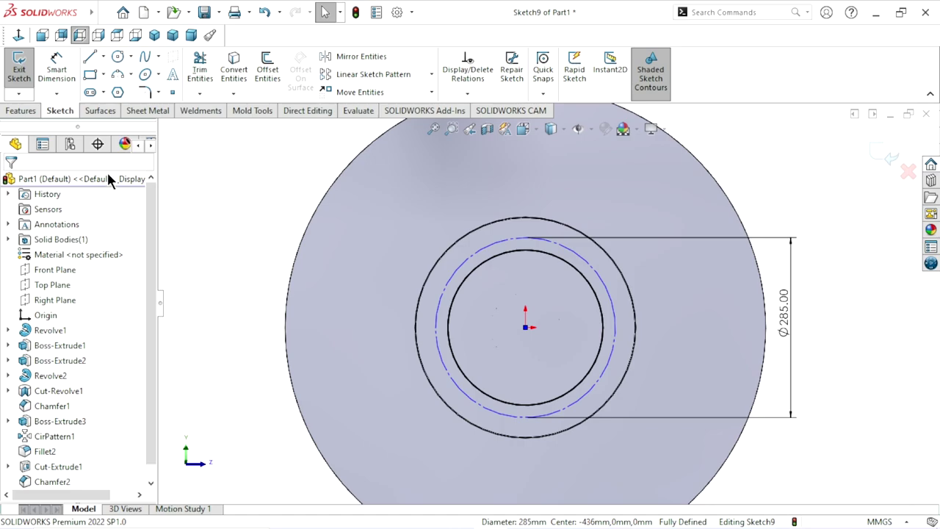
click(884, 154)
Step: Close the sketch, select the hub ring face for the hole, and dismiss the thread data warning
click(875, 157)
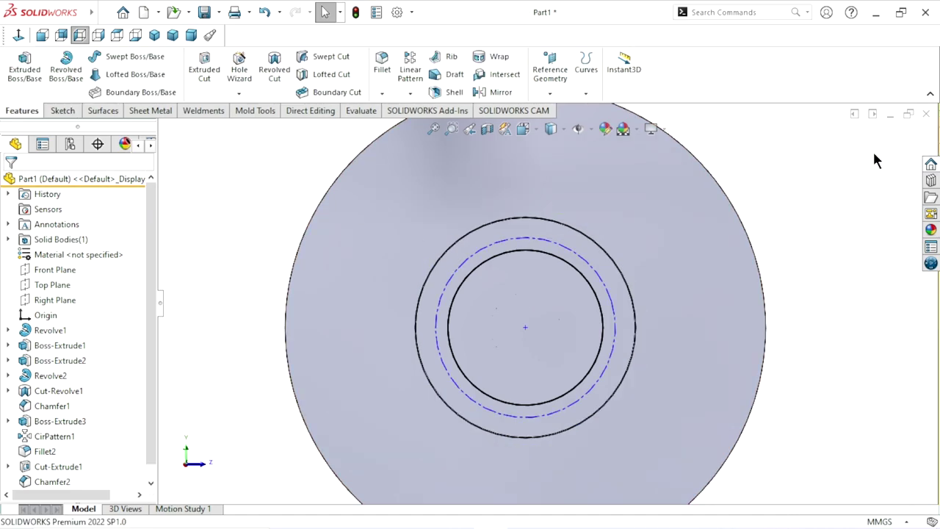
click(868, 163)
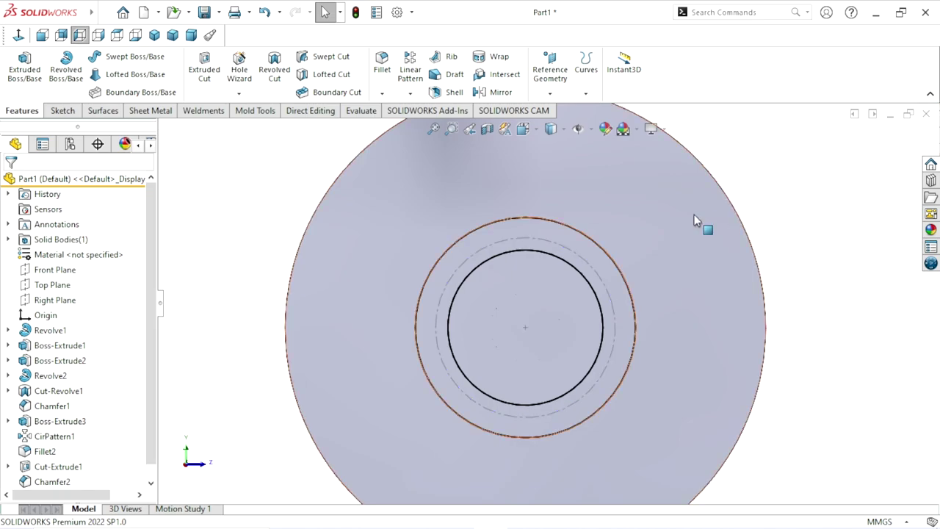
click(483, 238)
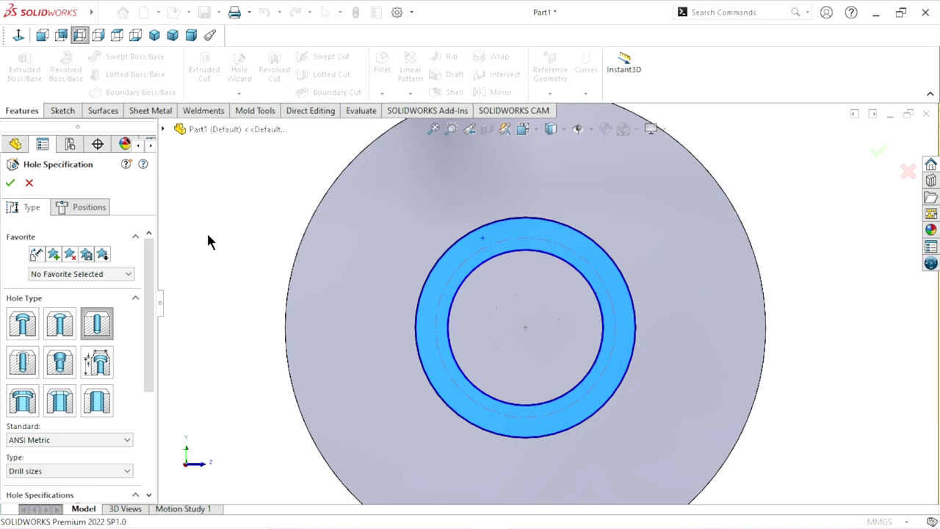
scroll(147, 312, down, 2)
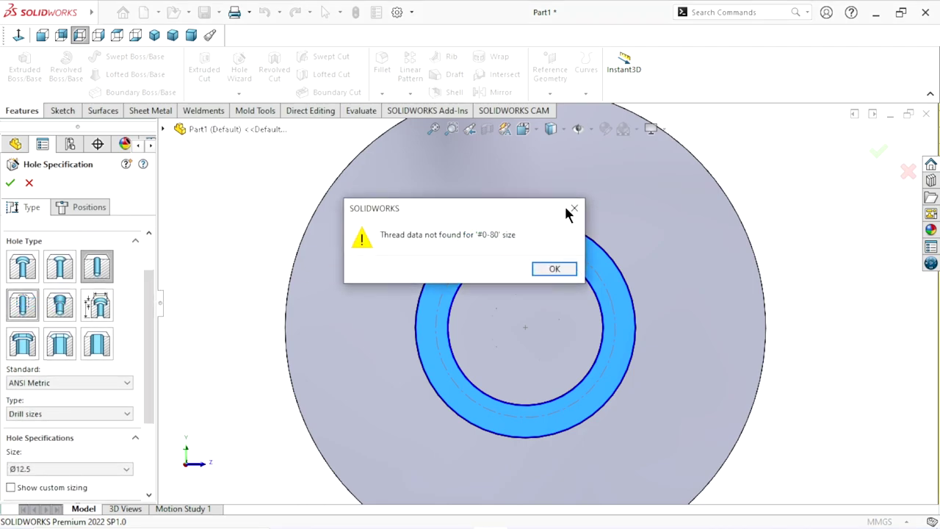
click(574, 211)
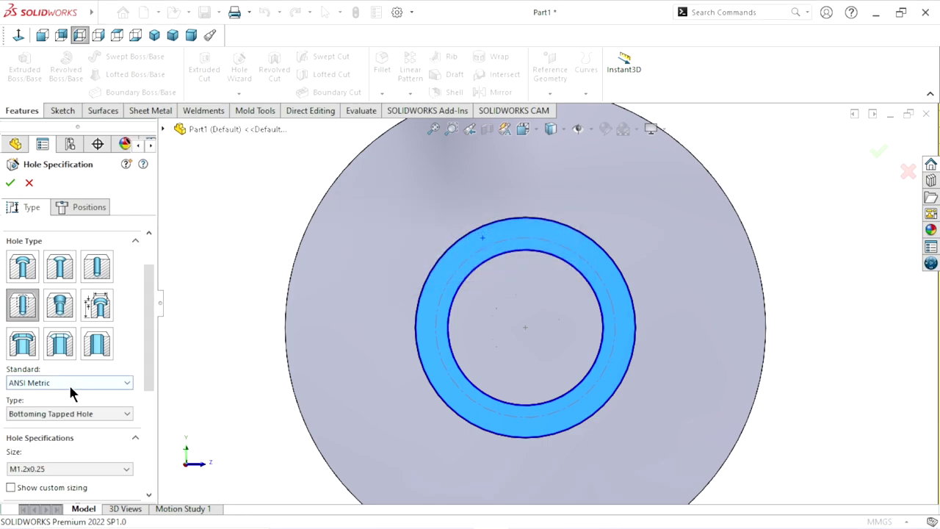
scroll(151, 312, down, 3)
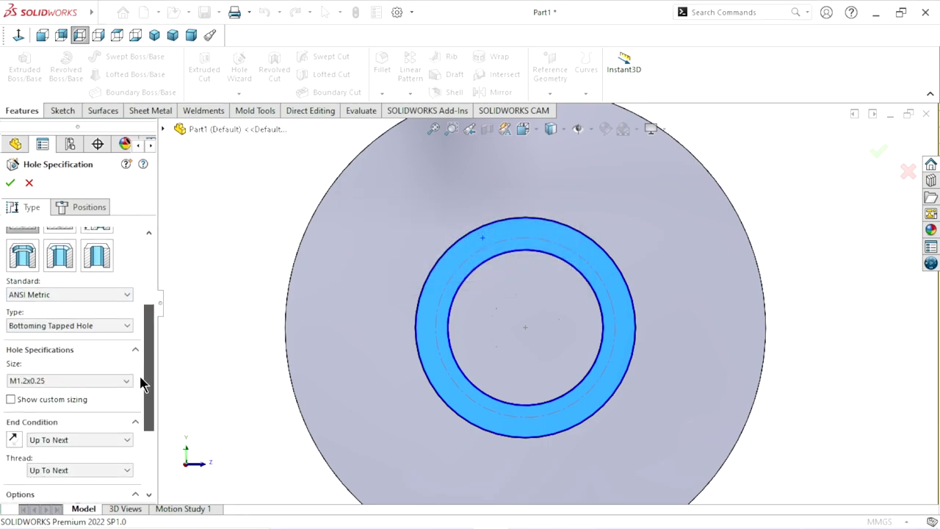
Step: Specify an ANSI Metric M16x2.0 tapped hole and move on to positioning it
click(114, 294)
click(76, 306)
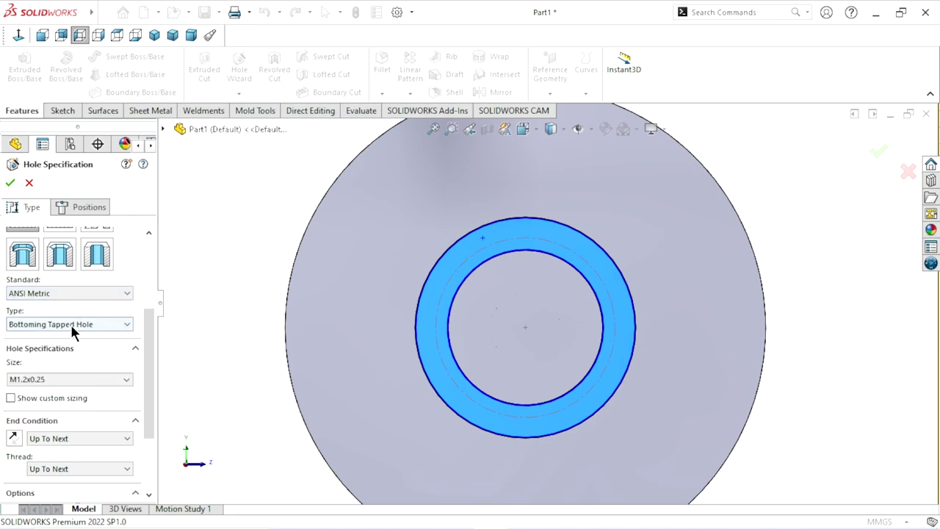
click(70, 324)
click(73, 352)
click(76, 379)
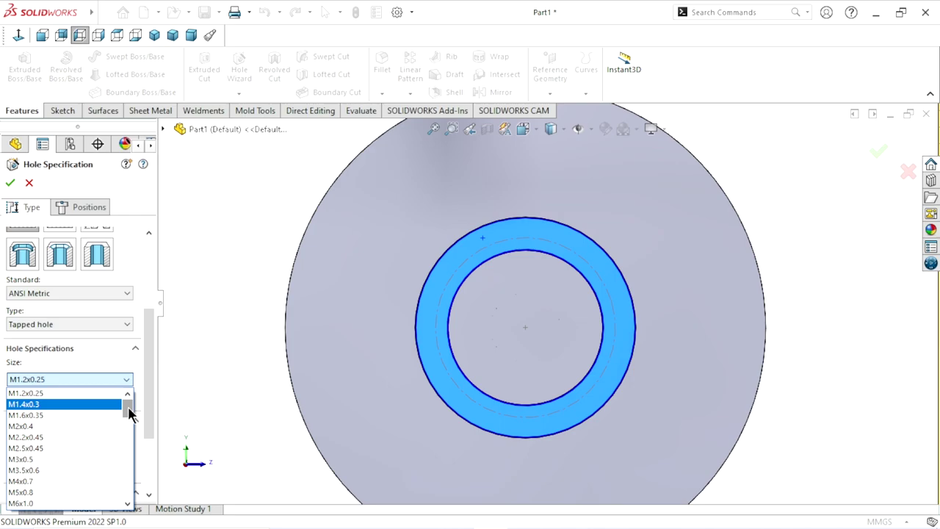
scroll(62, 438, down, 2)
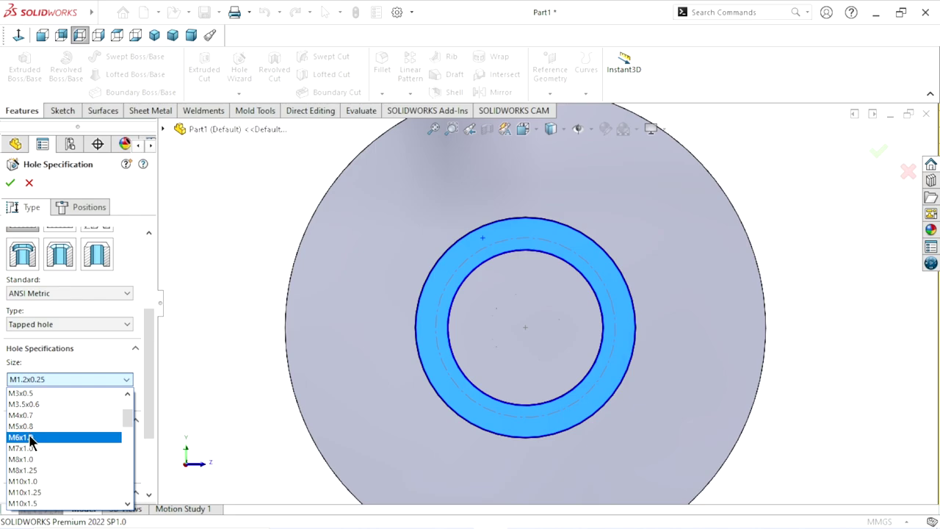
scroll(29, 439, down, 3)
scroll(29, 439, down, 3)
scroll(30, 439, down, 3)
scroll(30, 439, down, 2)
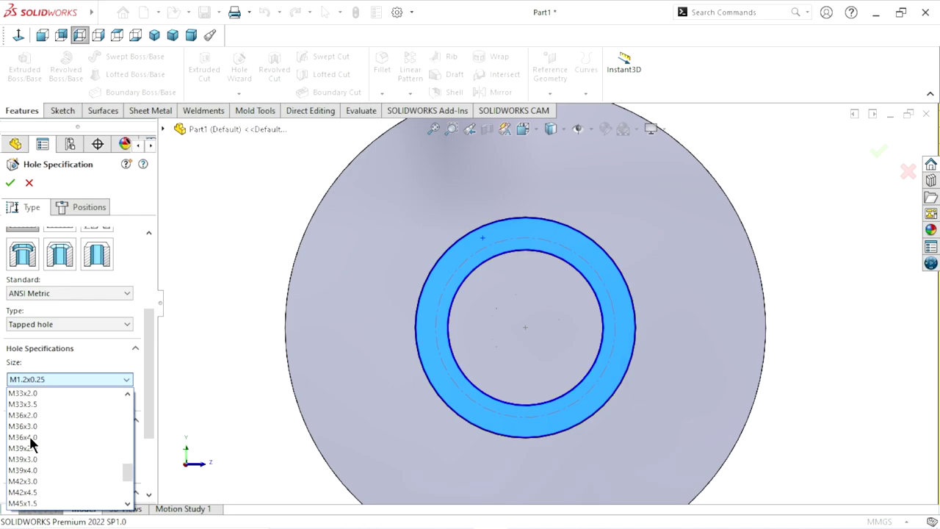
scroll(29, 441, up, 3)
scroll(30, 440, up, 2)
scroll(30, 441, up, 3)
scroll(29, 441, up, 2)
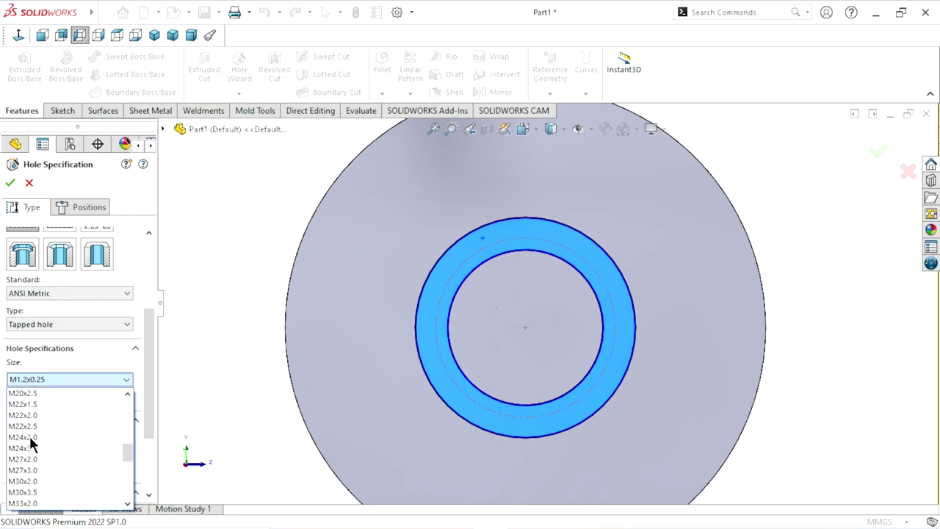
scroll(29, 437, up, 1)
scroll(29, 435, up, 1)
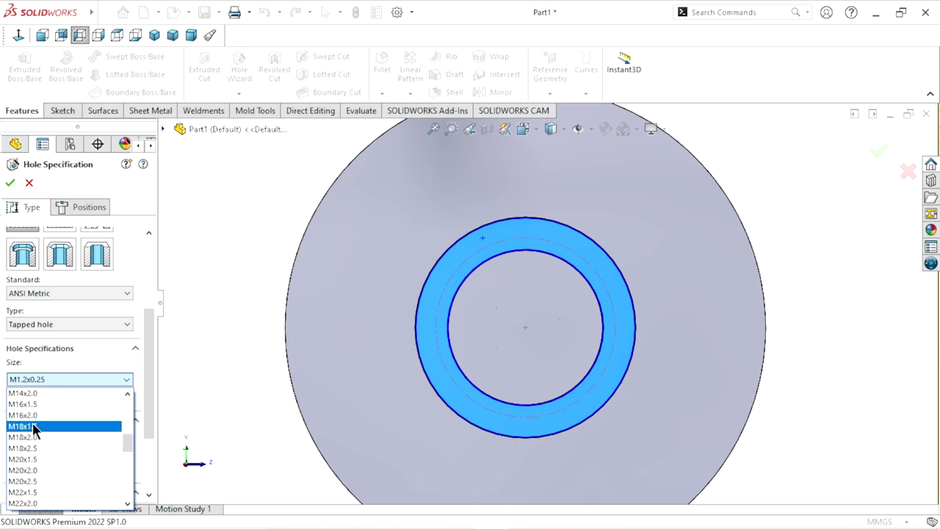
click(34, 416)
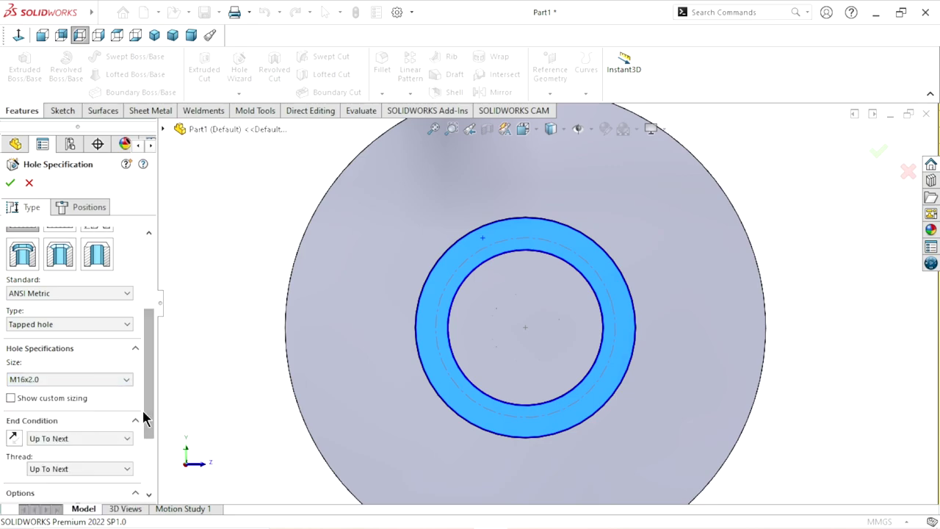
scroll(144, 418, down, 1)
scroll(88, 397, down, 2)
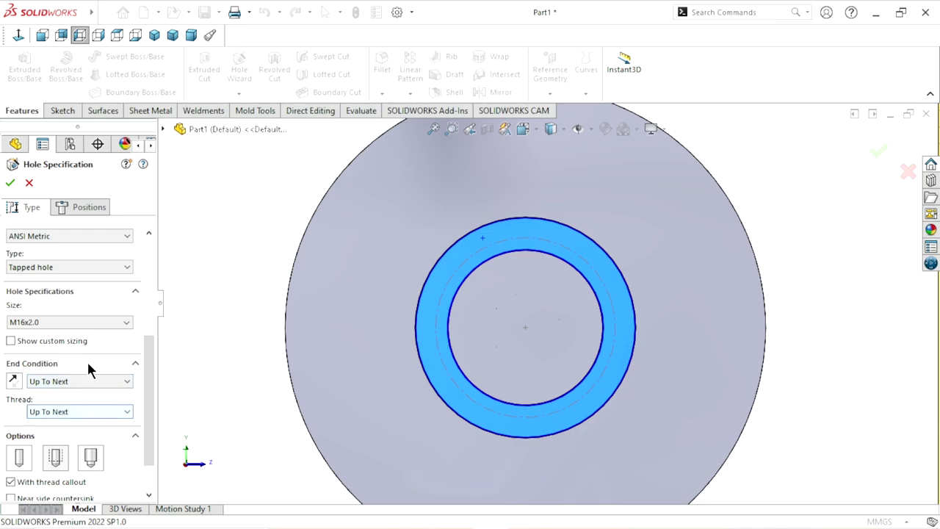
click(78, 201)
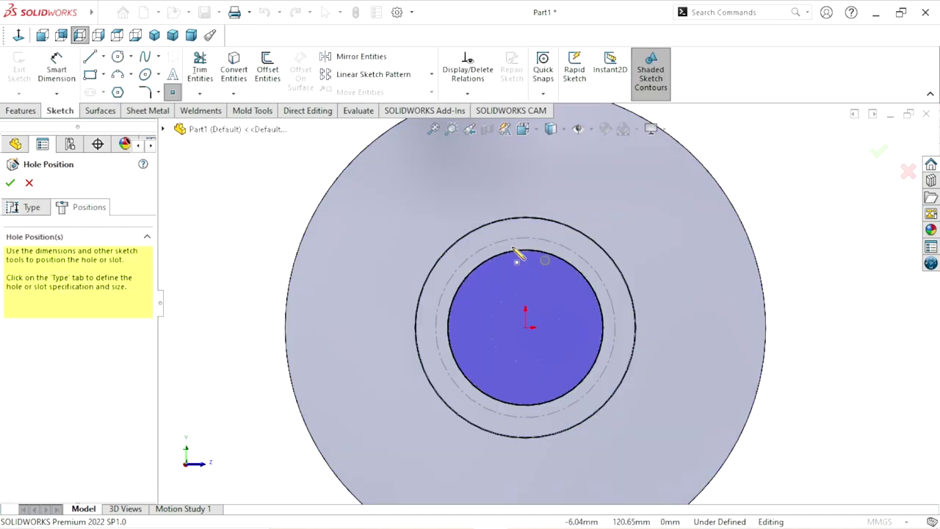
Step: Place the M16x2.0 tapped hole at the top of the Ø285 mm pitch circle and create it
click(526, 239)
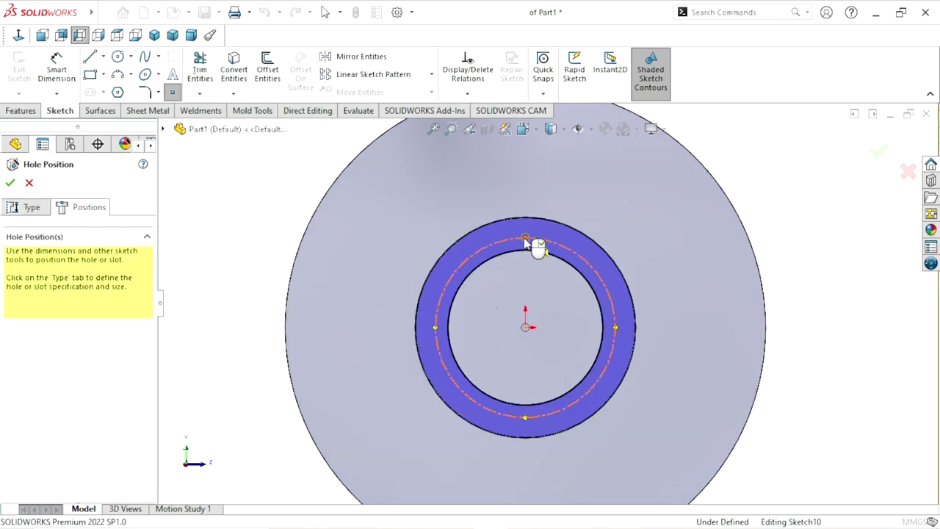
click(10, 184)
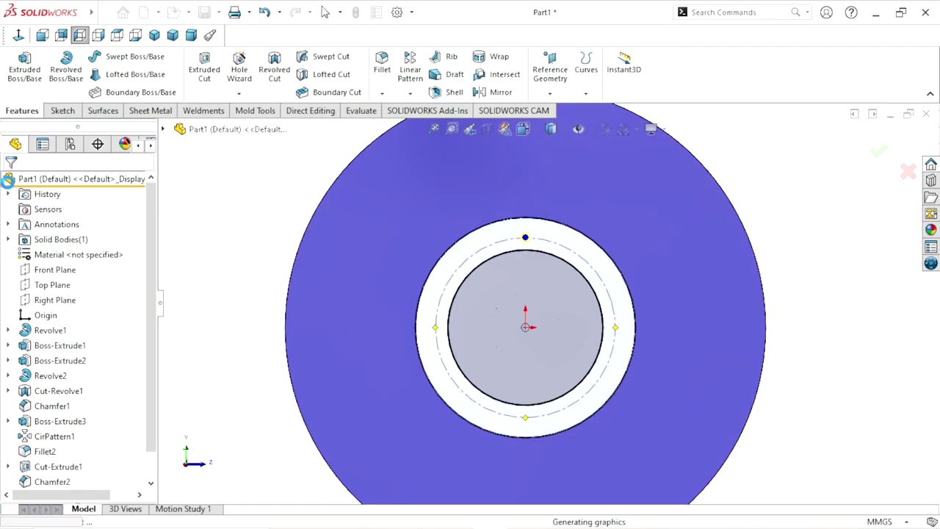
scroll(550, 280, down, 2)
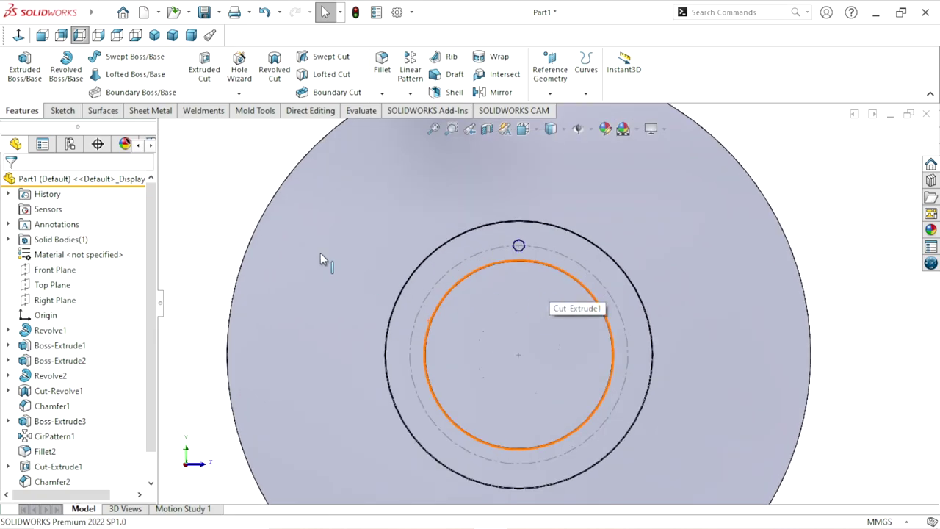
mouse_move(320, 257)
middle_down()
mouse_move(298, 247)
mouse_move(320, 271)
middle_up()
scroll(559, 266, down, 3)
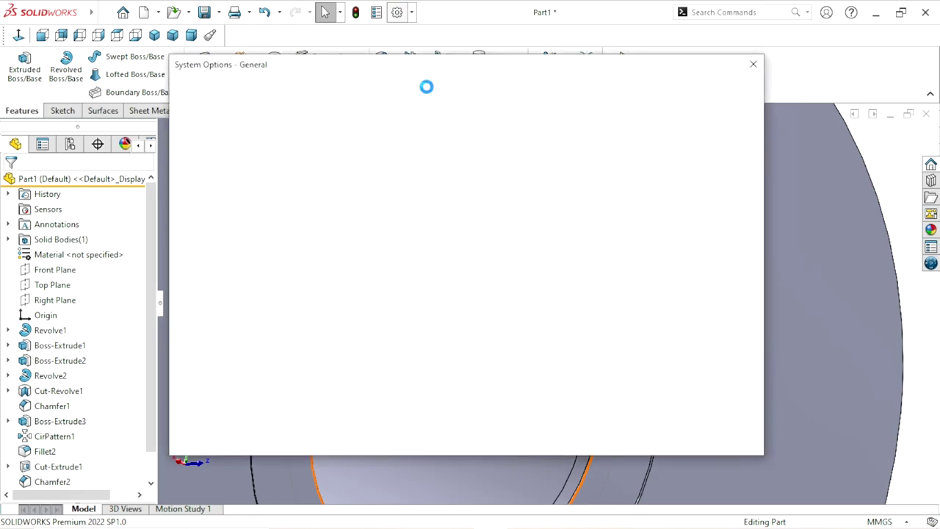
Step: Raise the part's Image Quality wireframe resolution, review Detailing display settings, and accept the options
click(271, 91)
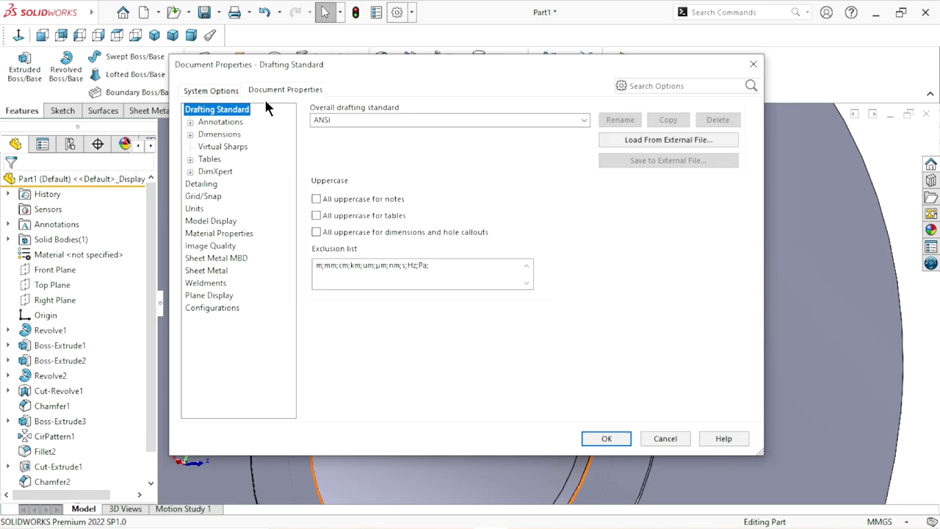
click(211, 247)
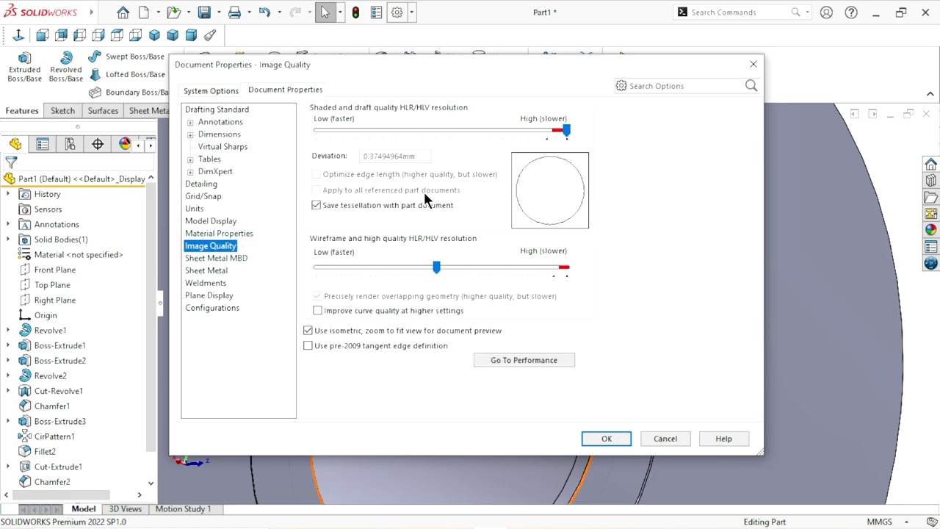
click(433, 269)
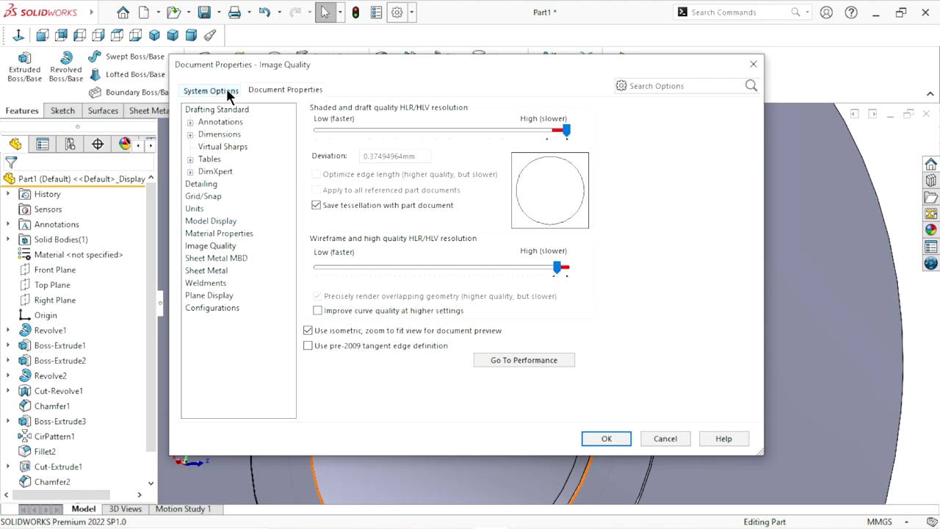
click(206, 184)
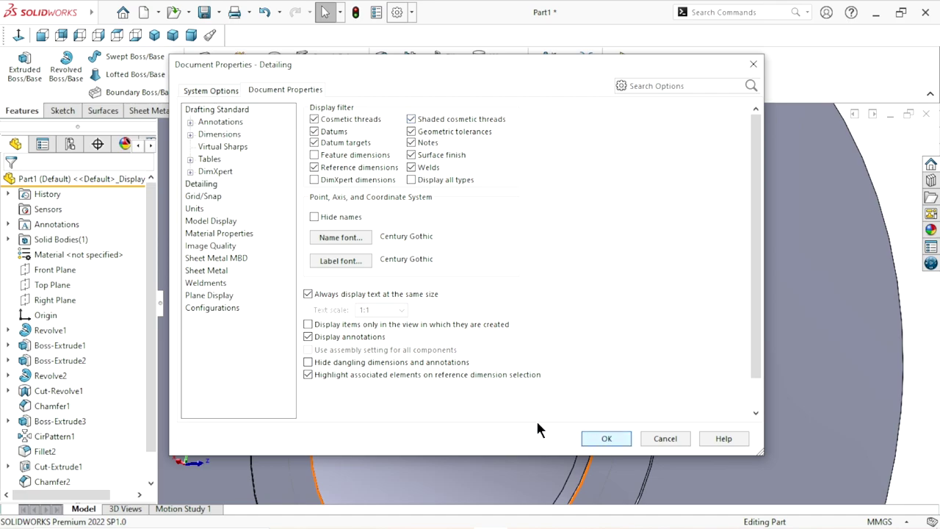
key(Return)
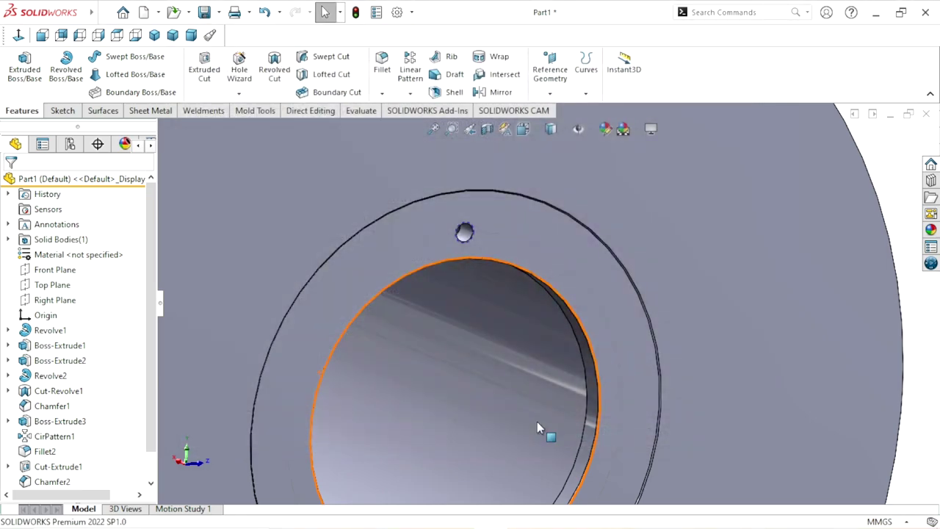
scroll(537, 422, up, 3)
scroll(514, 279, down, 3)
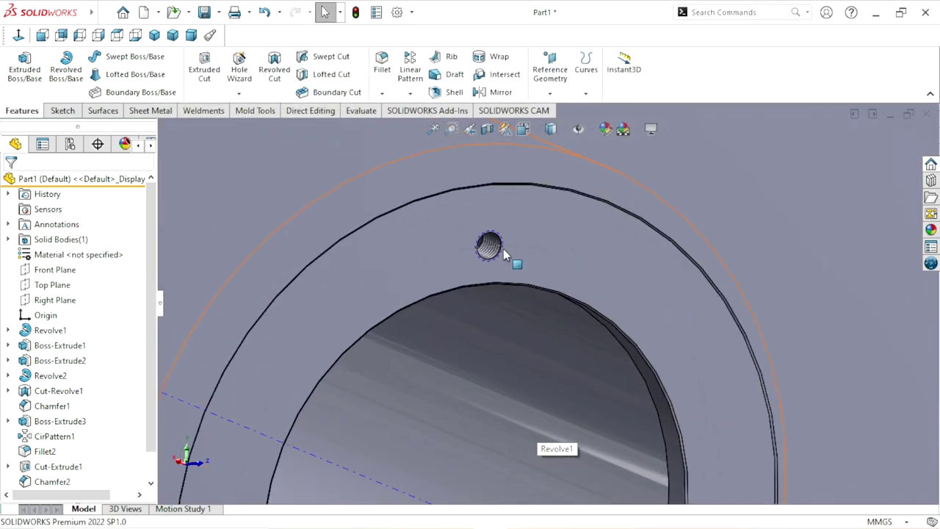
scroll(503, 253, down, 3)
scroll(455, 369, up, 3)
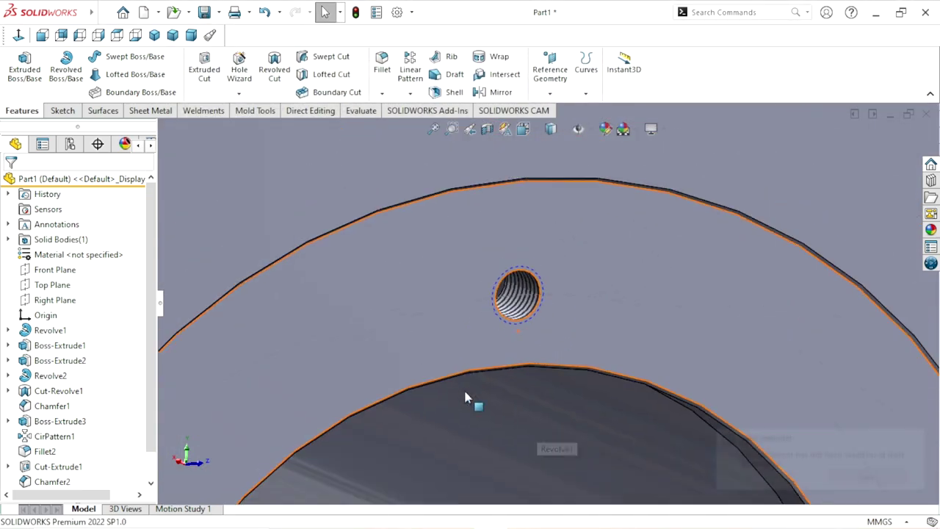
scroll(471, 400, up, 2)
scroll(471, 400, up, 3)
scroll(474, 402, up, 2)
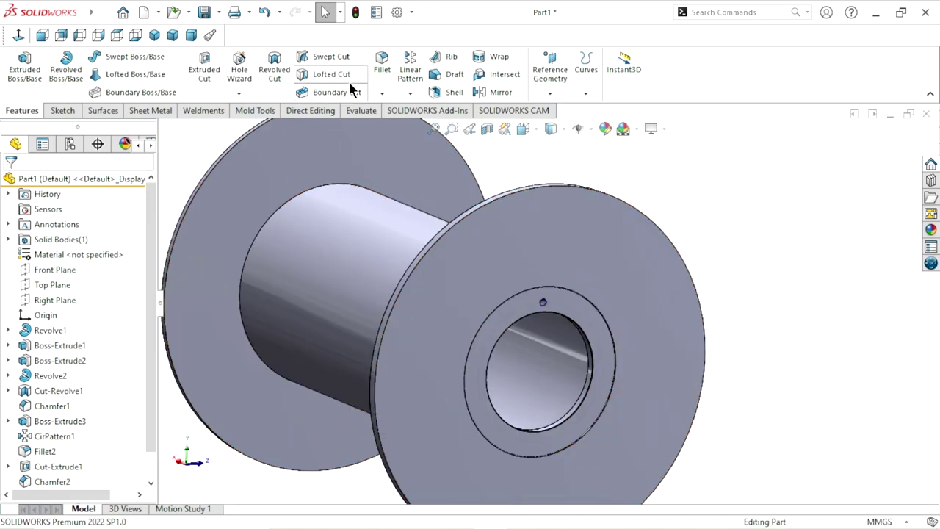
Step: Circular-pattern Tapped Hole1 about the bore face into 12 equally spaced instances over 360°
click(410, 93)
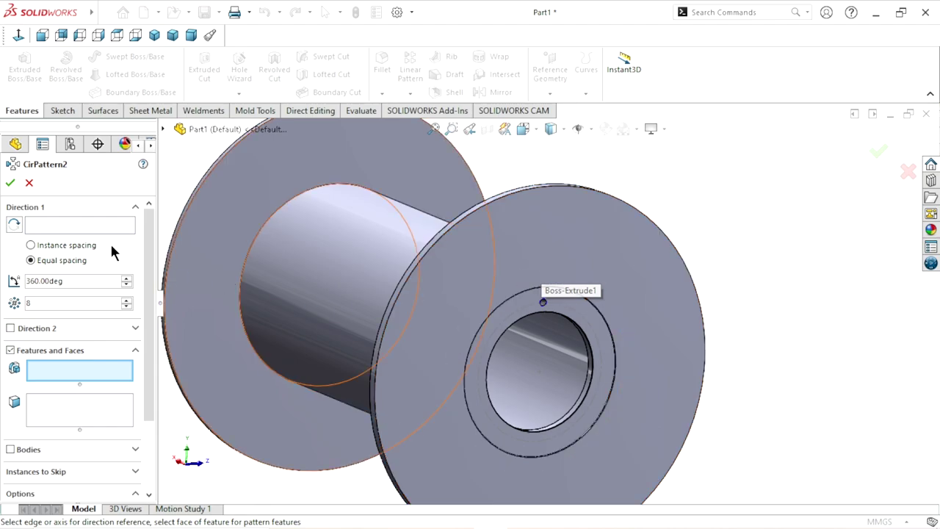
click(162, 128)
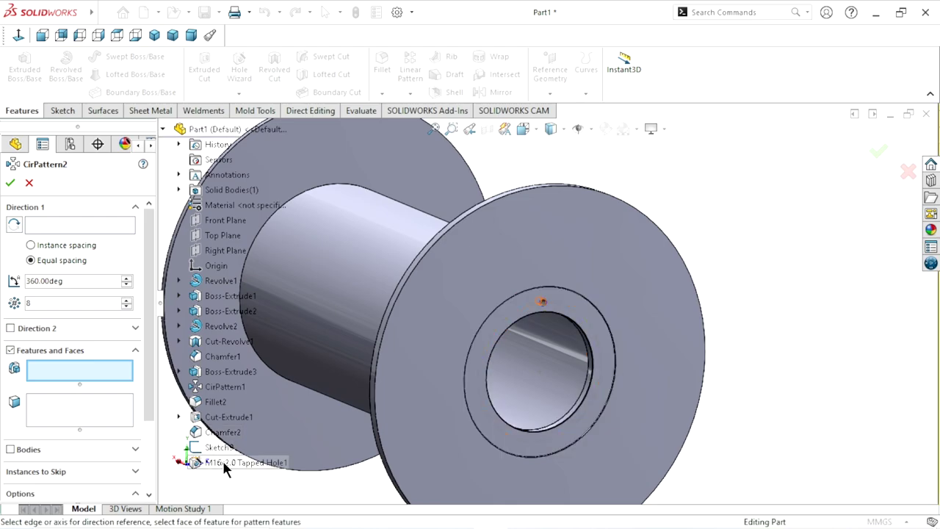
click(223, 462)
click(35, 224)
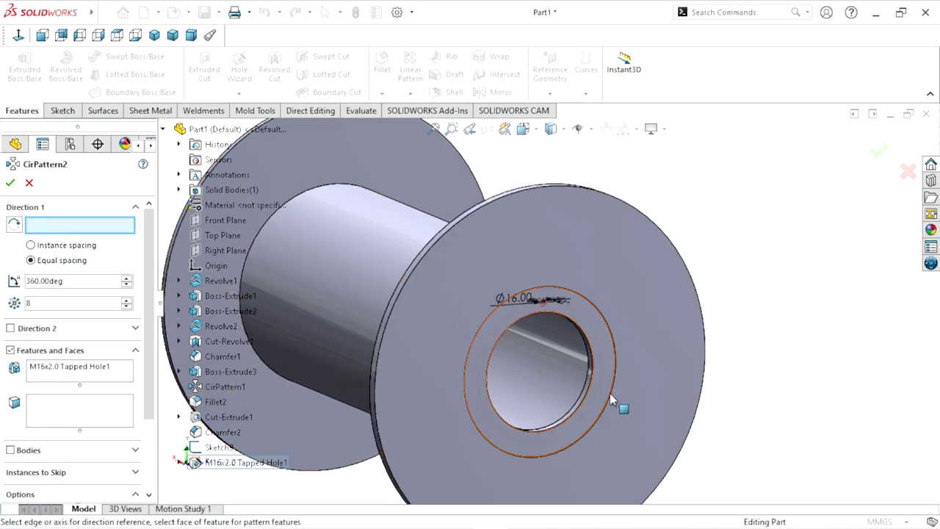
scroll(614, 393, down, 5)
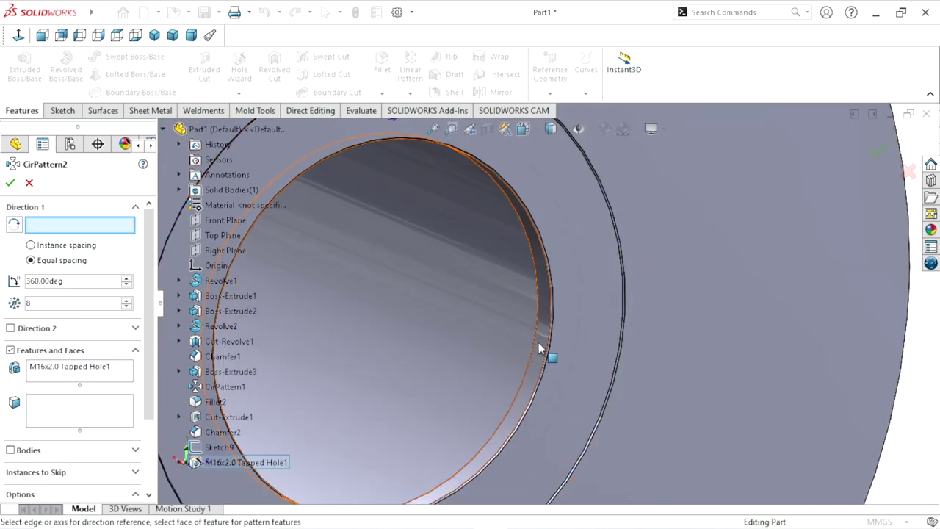
click(543, 370)
scroll(540, 399, up, 3)
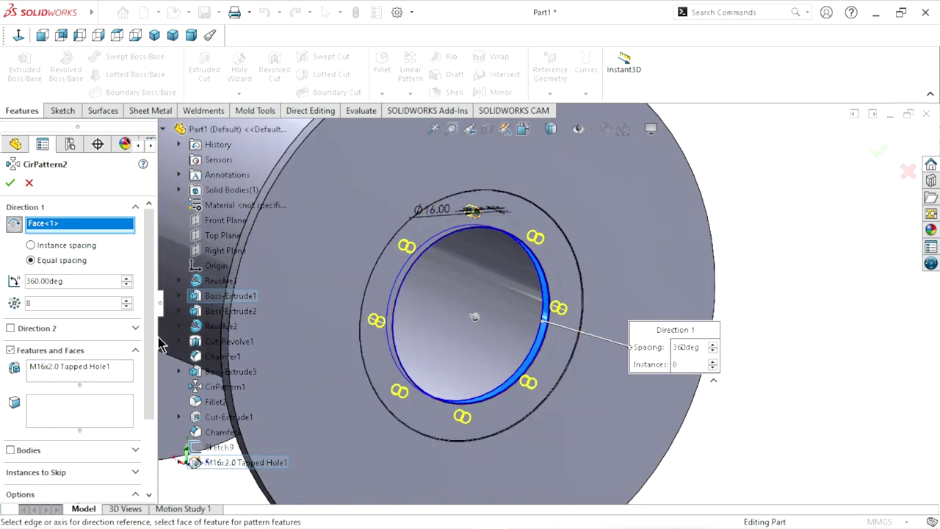
click(128, 301)
click(128, 301)
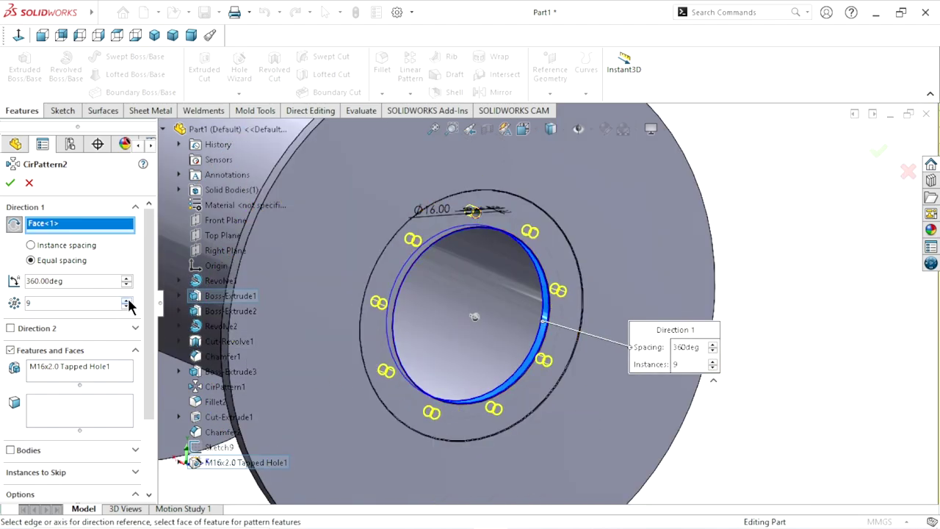
click(128, 301)
click(128, 301)
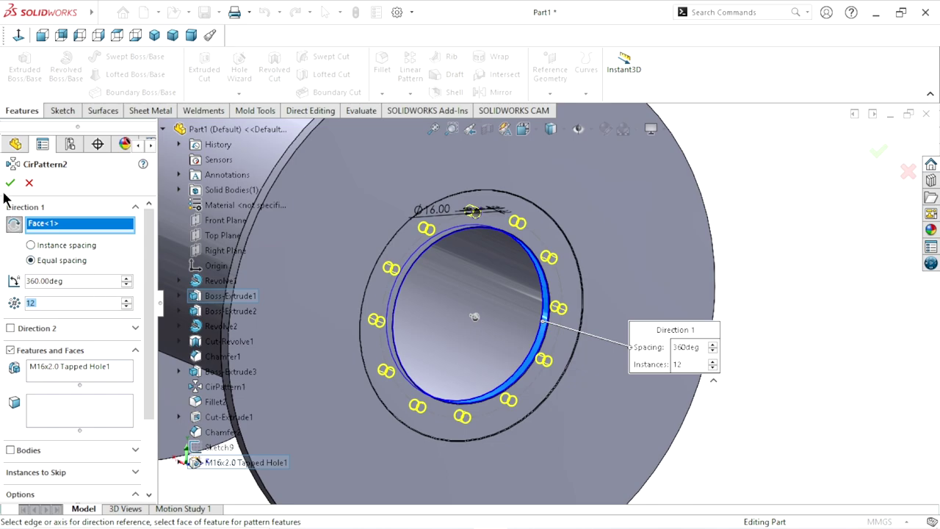
key(Return)
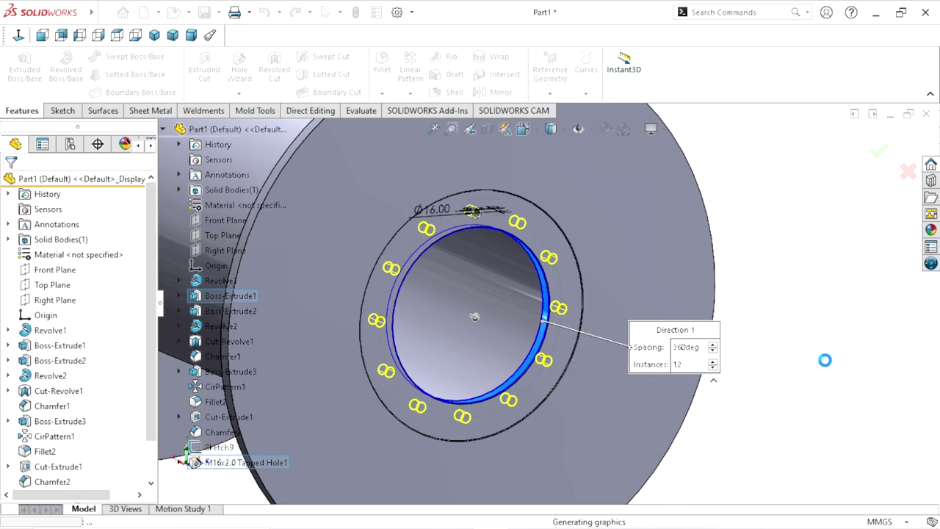
Step: Select the hole pitch circle to check its diameter and orbit the drum to a side view
scroll(510, 332, up, 3)
scroll(525, 294, down, 2)
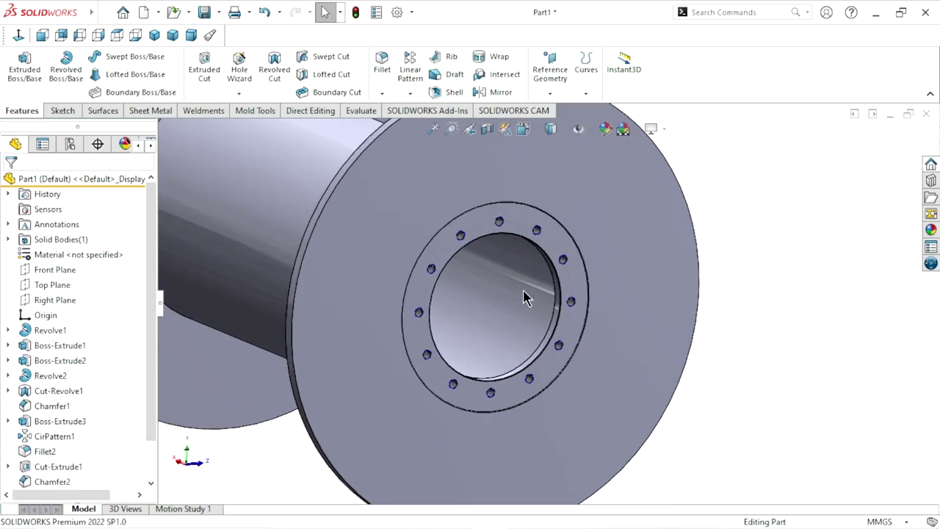
scroll(543, 264, down, 3)
click(576, 222)
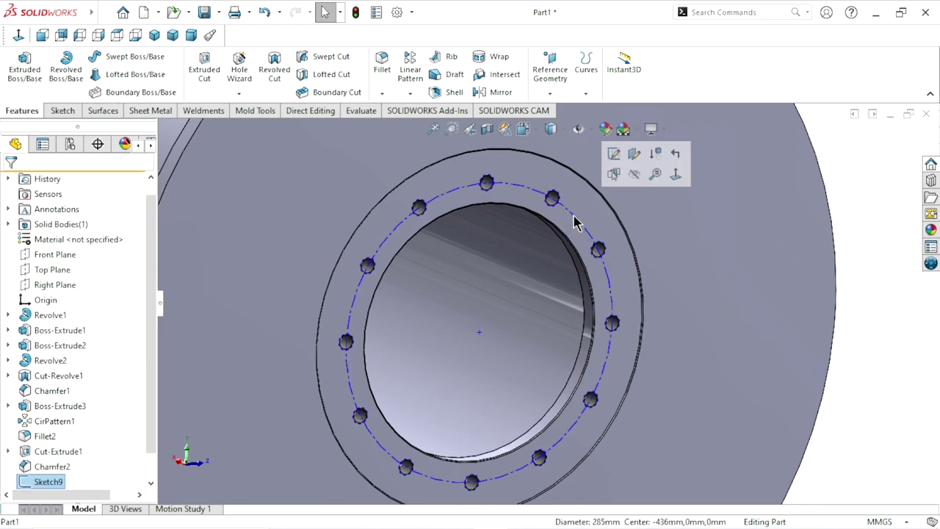
scroll(644, 324, up, 3)
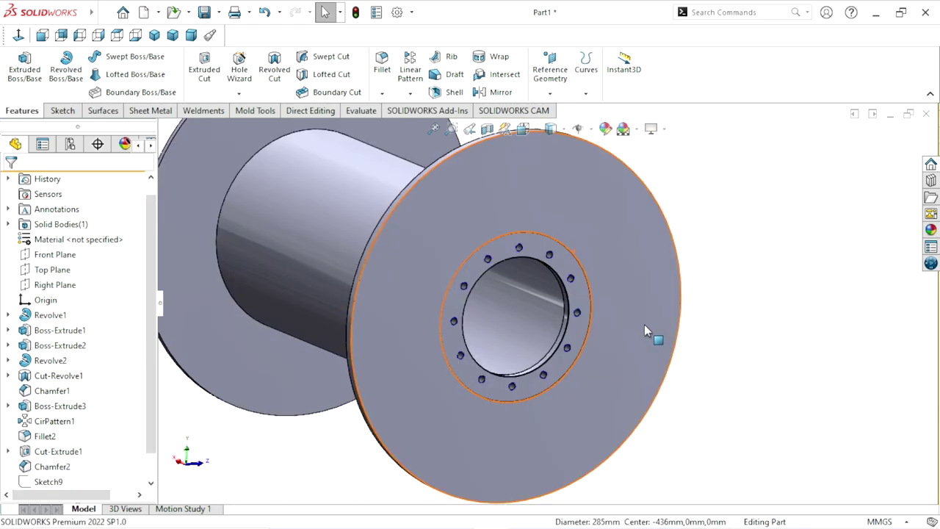
scroll(644, 324, up, 3)
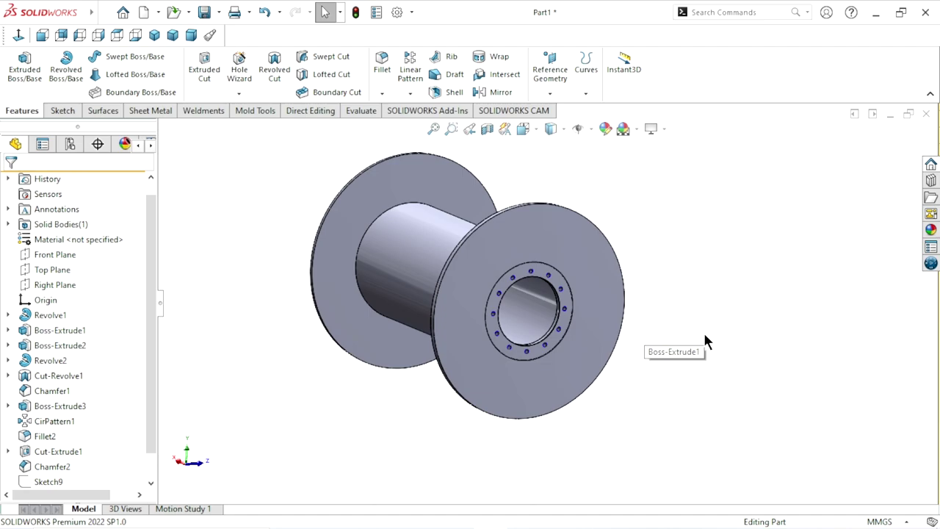
scroll(701, 328, up, 3)
mouse_move(630, 321)
middle_down()
mouse_move(560, 291)
mouse_move(466, 321)
mouse_move(504, 363)
middle_up()
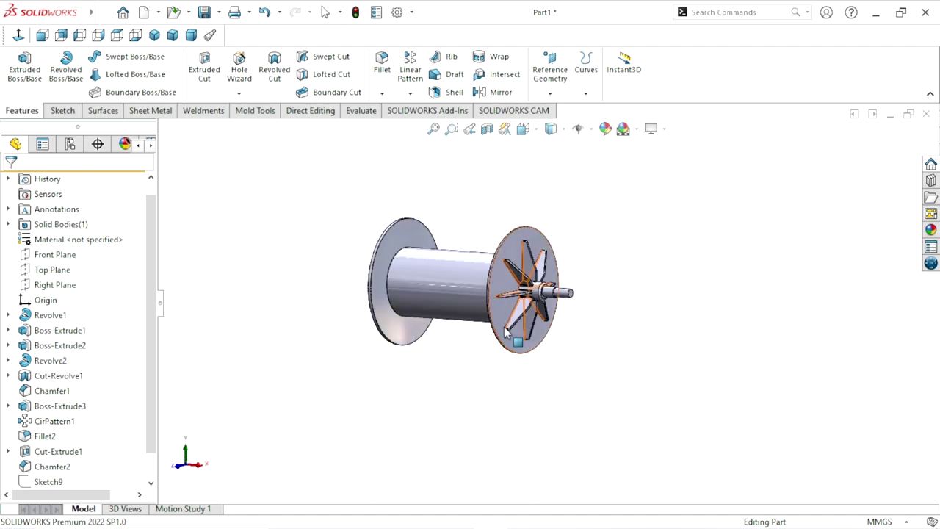
scroll(429, 262, down, 3)
Step: Start a reference plane offset 12.50 mm from the left flange face
click(550, 93)
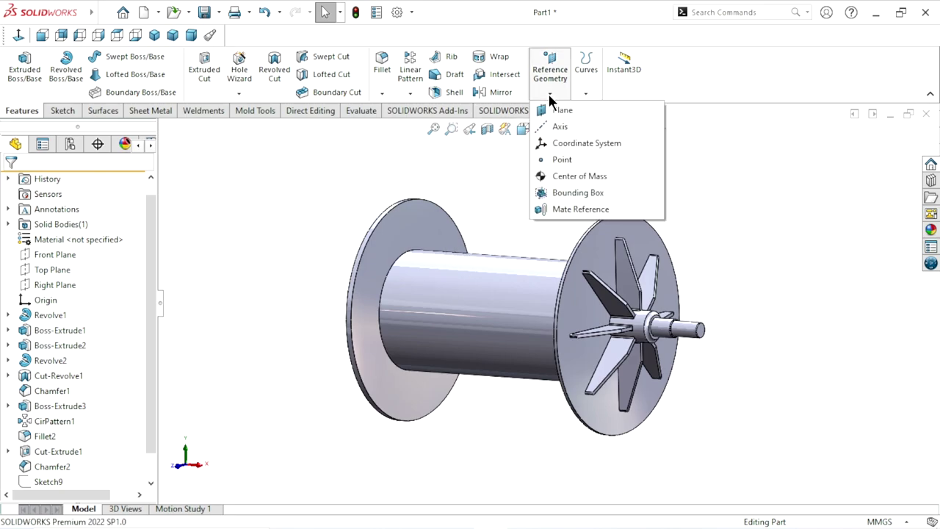
click(570, 110)
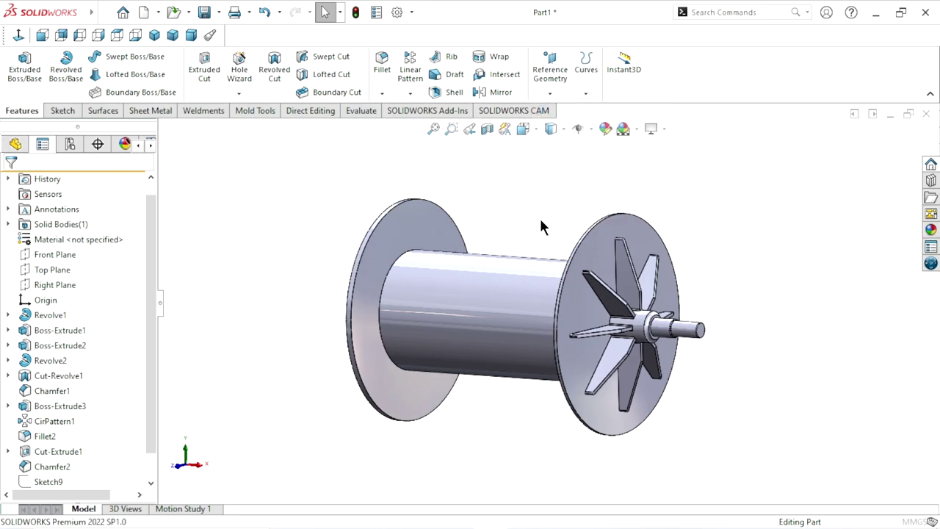
click(438, 242)
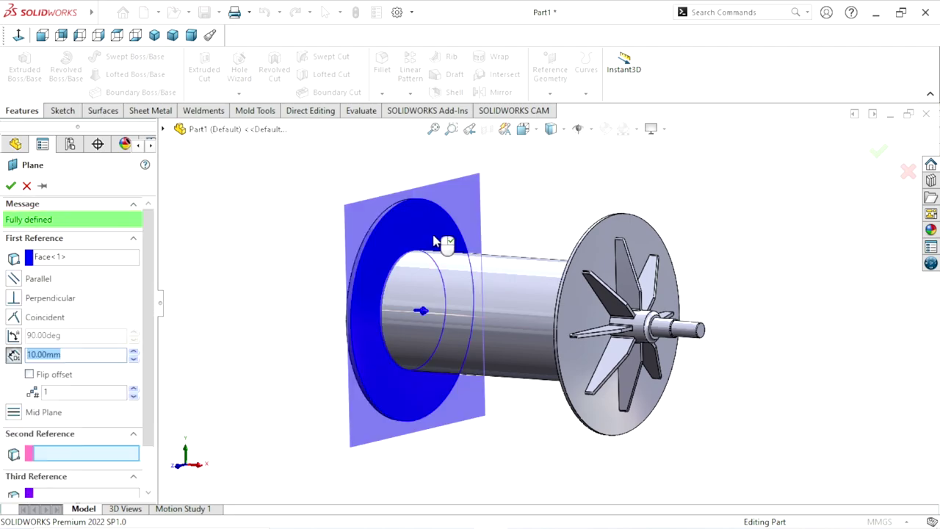
mouse_move(256, 327)
middle_down()
mouse_move(288, 308)
mouse_move(272, 309)
middle_up()
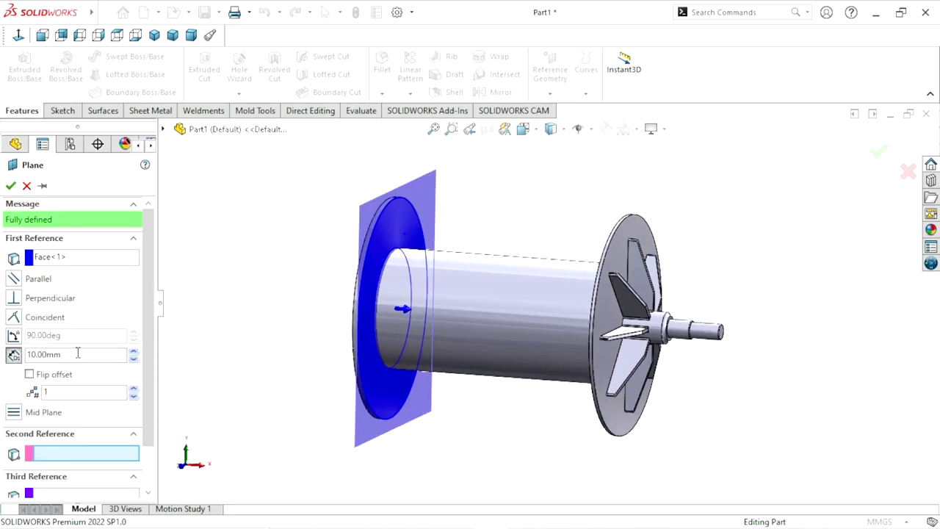
drag(77, 354, 53, 354)
text(12.5)
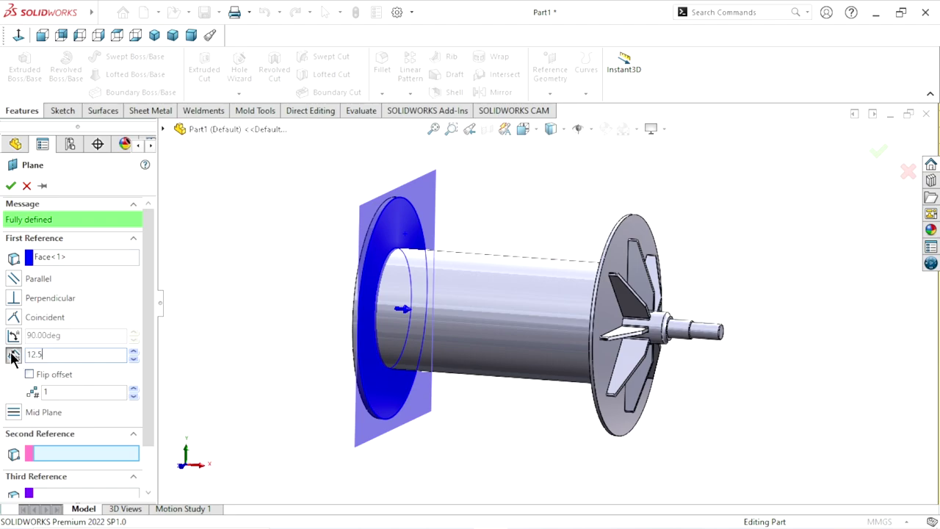
key(Return)
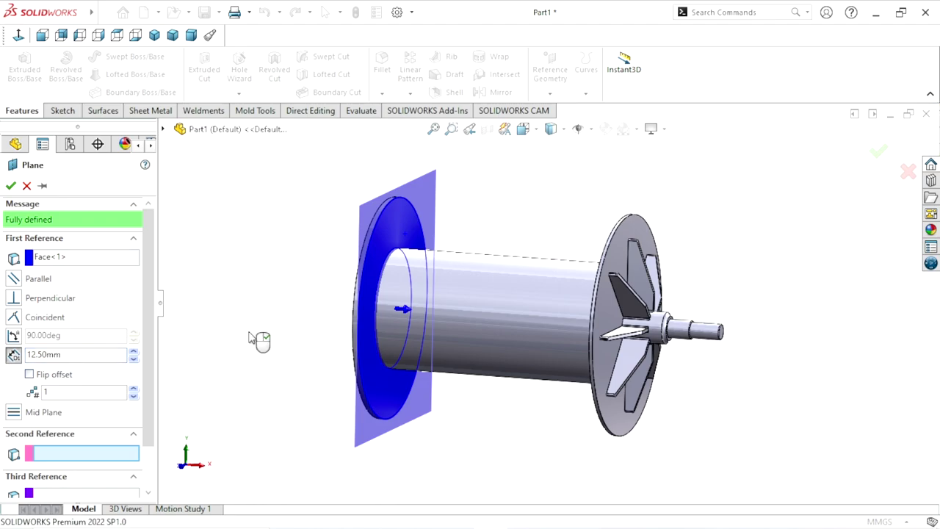
Step: Check the plane's position, test Flip offset back and forth, and confirm Plane1
middle_drag(254, 336, 269, 340)
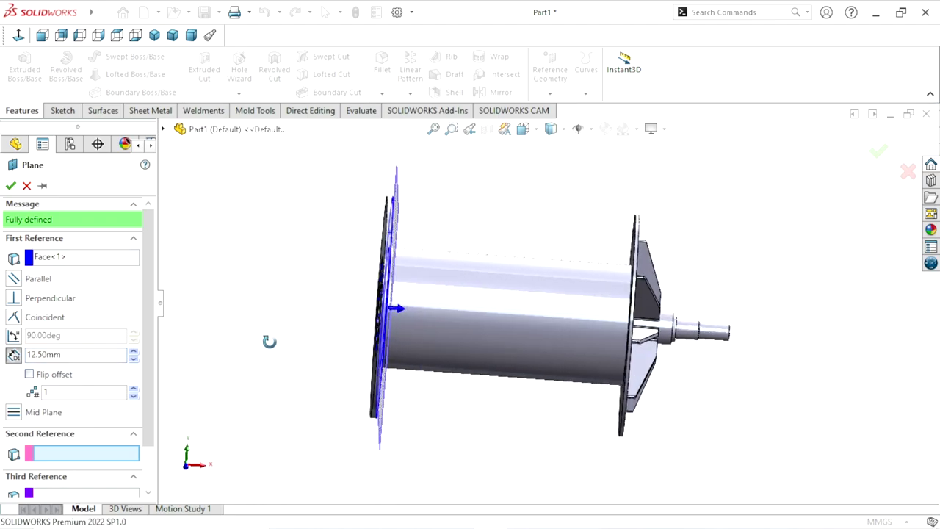
scroll(487, 214, down, 3)
scroll(512, 224, down, 2)
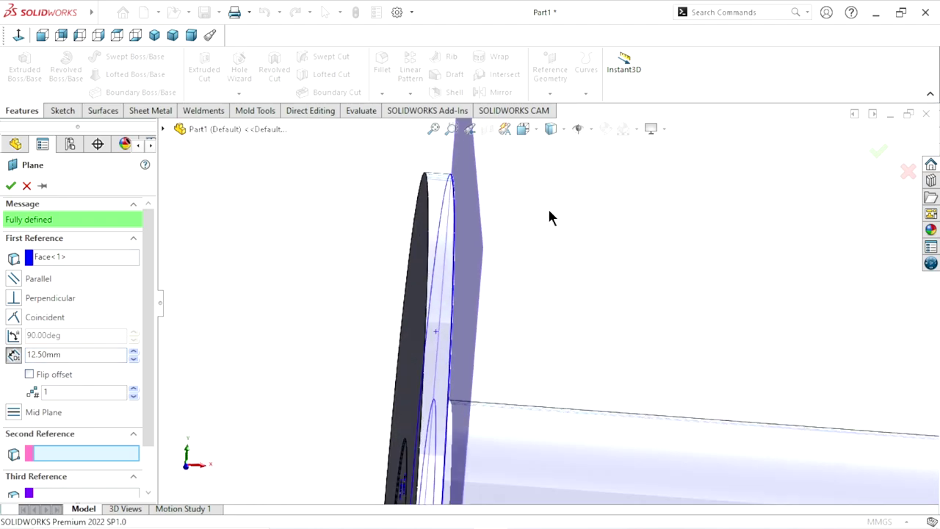
middle_drag(548, 213, 546, 208)
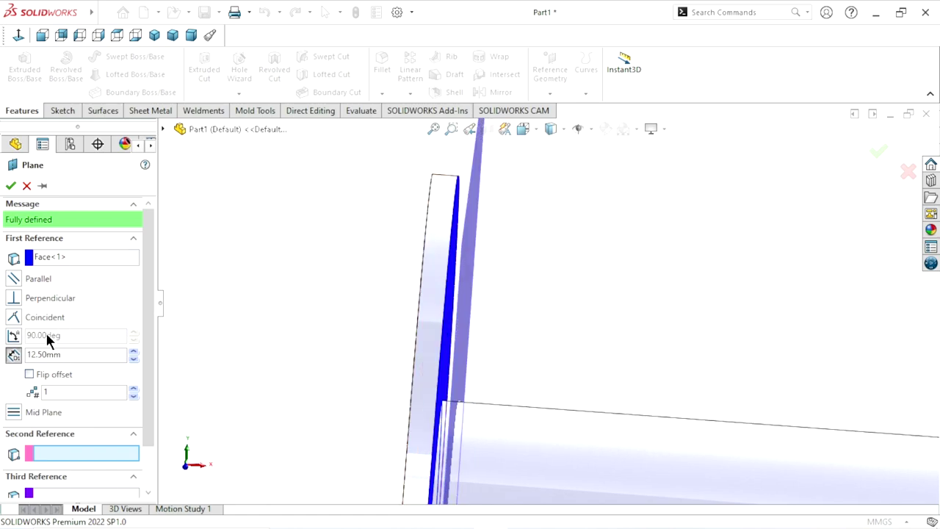
click(30, 375)
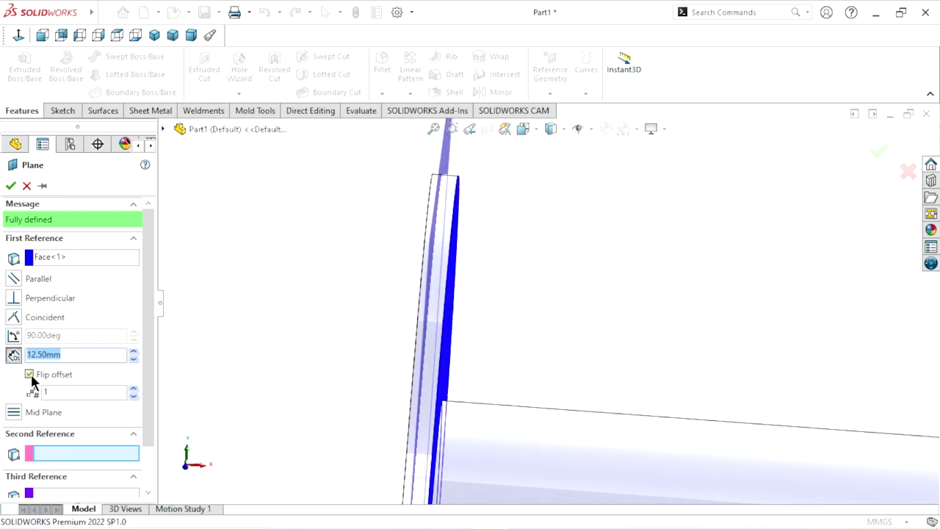
click(30, 375)
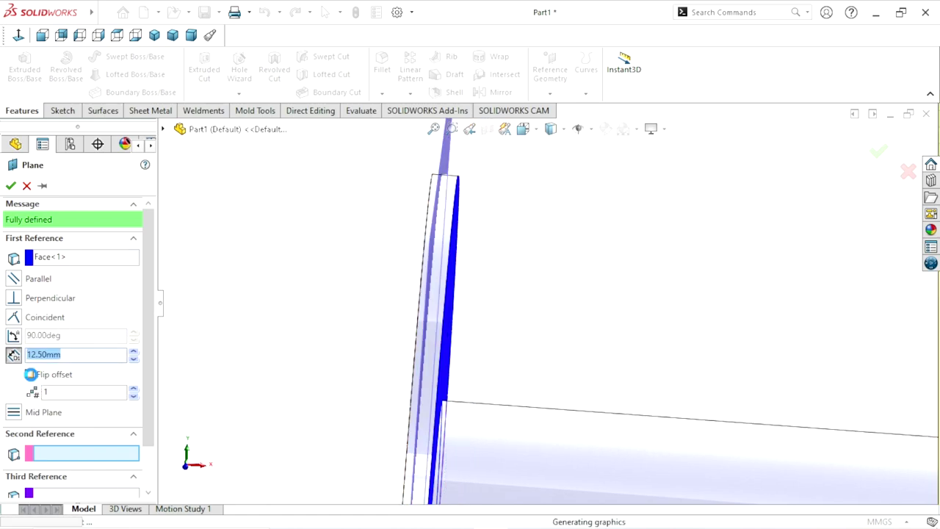
click(10, 187)
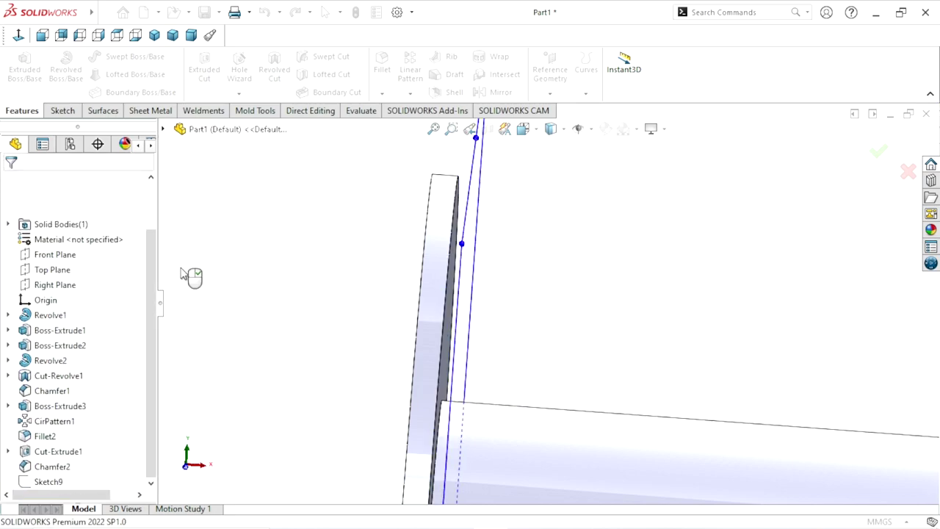
scroll(337, 305, up, 3)
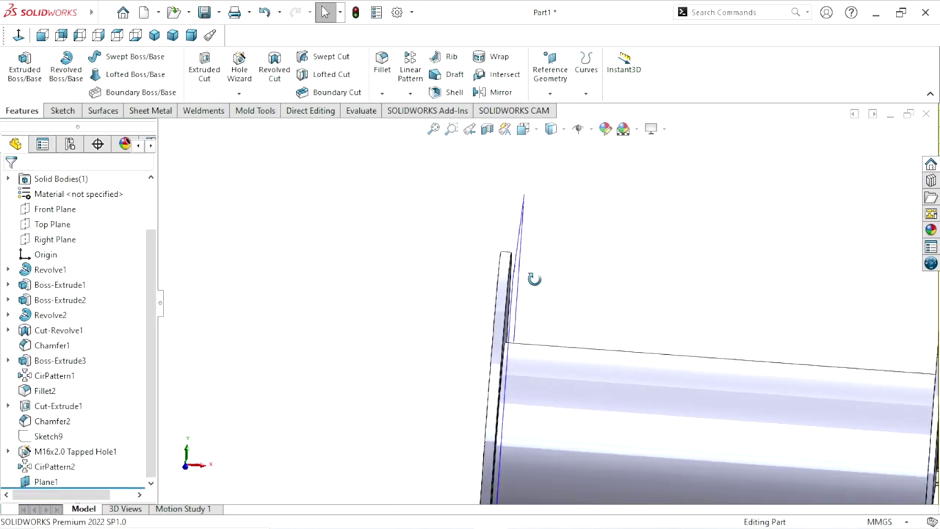
Step: Sketch on Plane1 a Ø414 mm circle converted from the barrel's end edge
scroll(534, 277, up, 5)
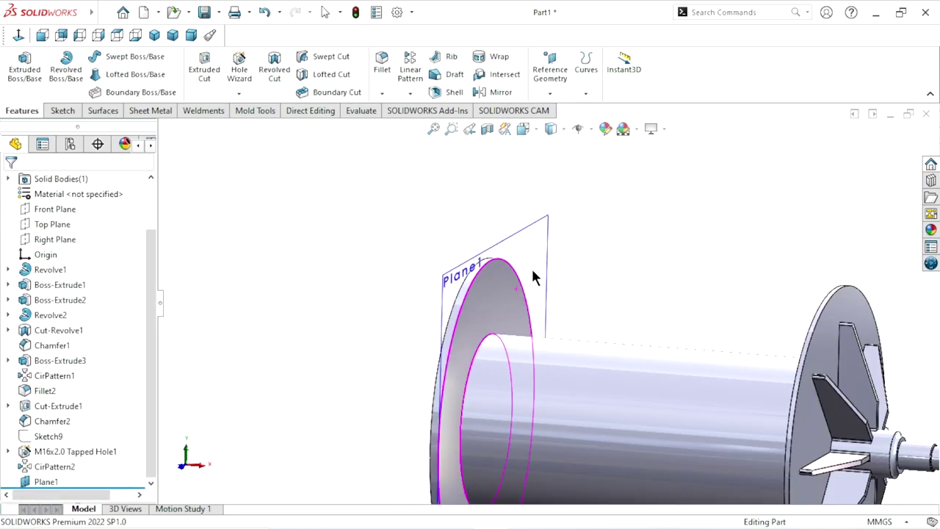
click(527, 227)
click(568, 184)
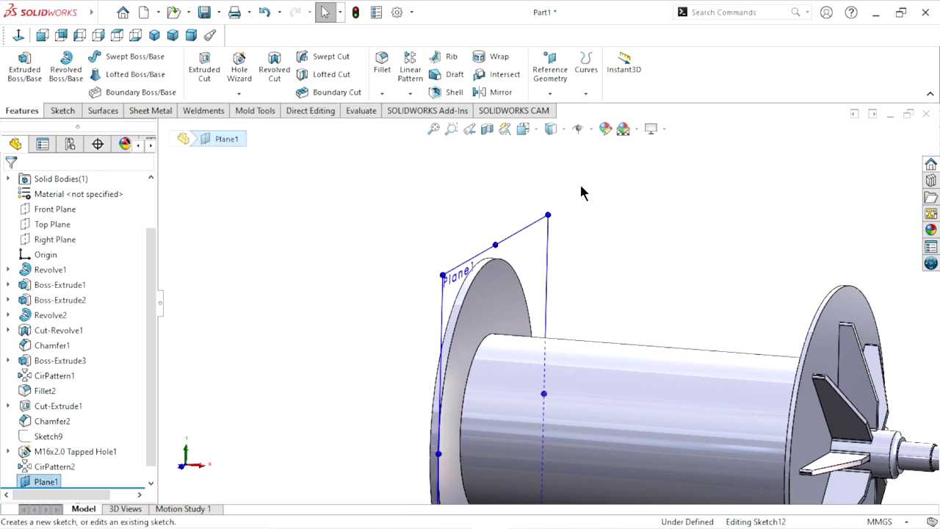
scroll(536, 357, down, 4)
scroll(487, 272, down, 2)
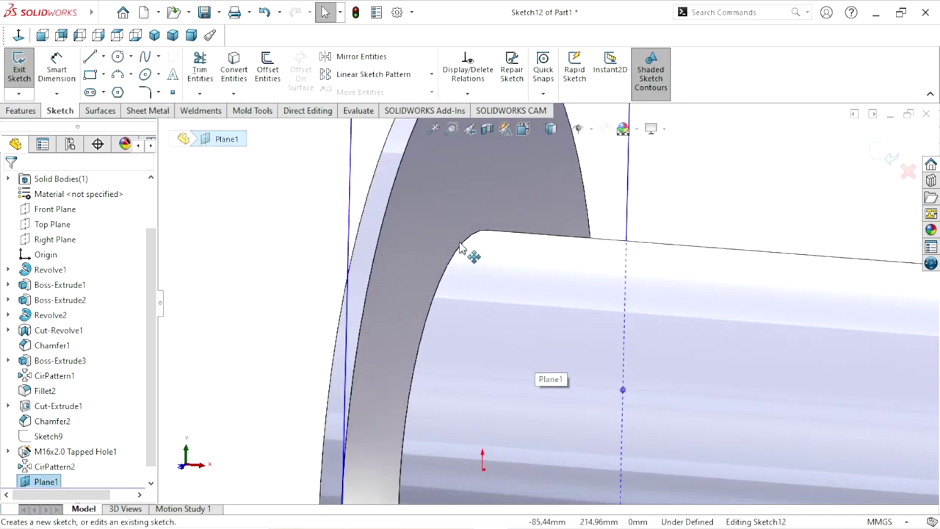
click(458, 255)
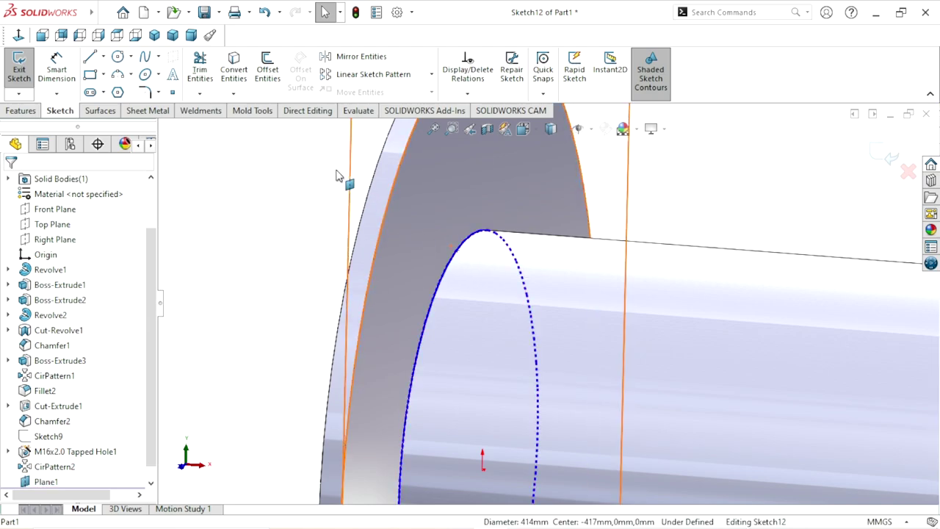
click(234, 68)
Step: Hide Plane1 and bring up the Curves list in the Features ribbon
scroll(392, 360, up, 5)
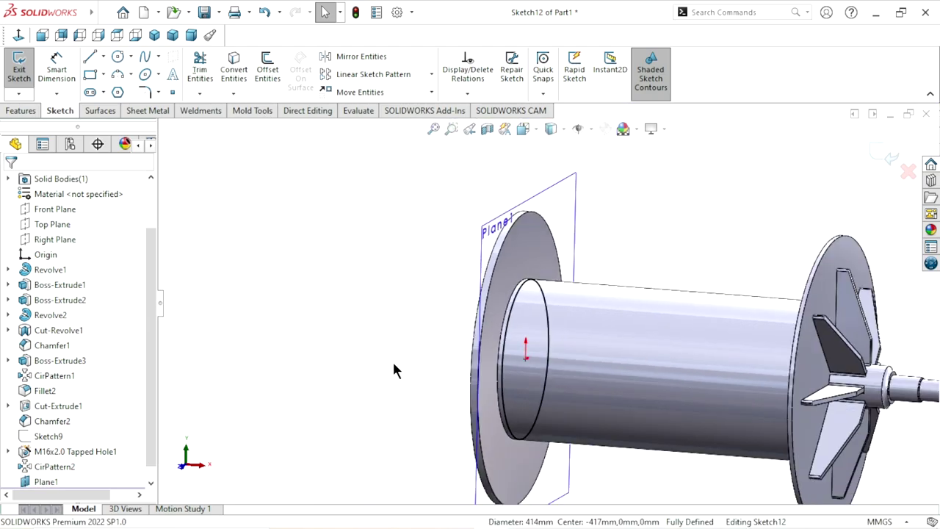
click(50, 483)
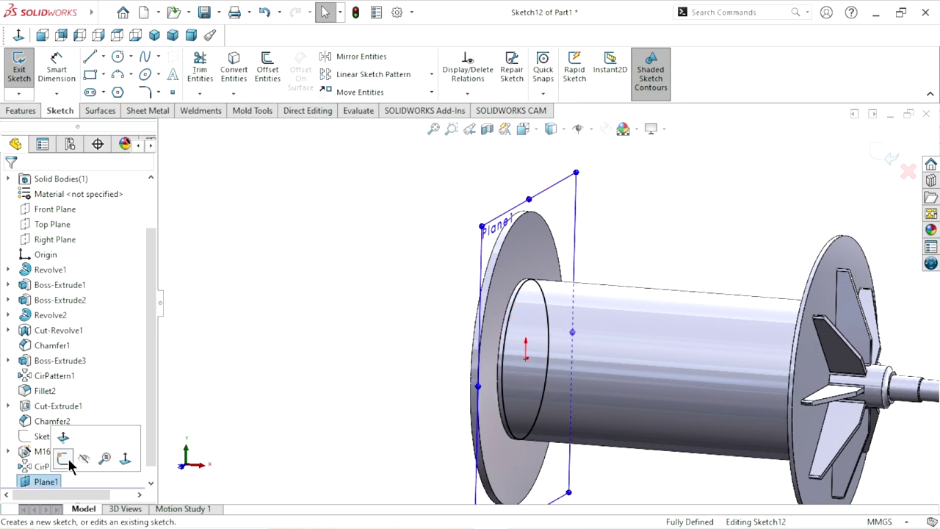
click(74, 465)
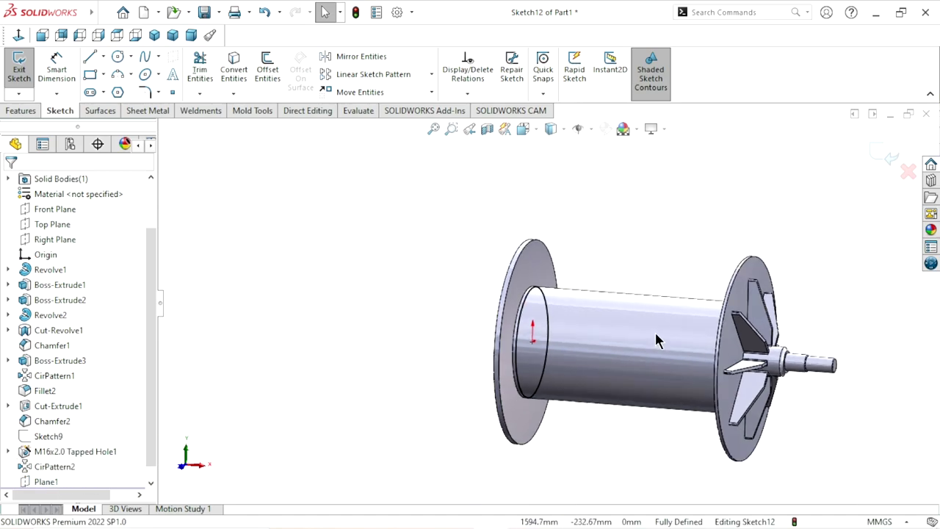
scroll(651, 336, down, 2)
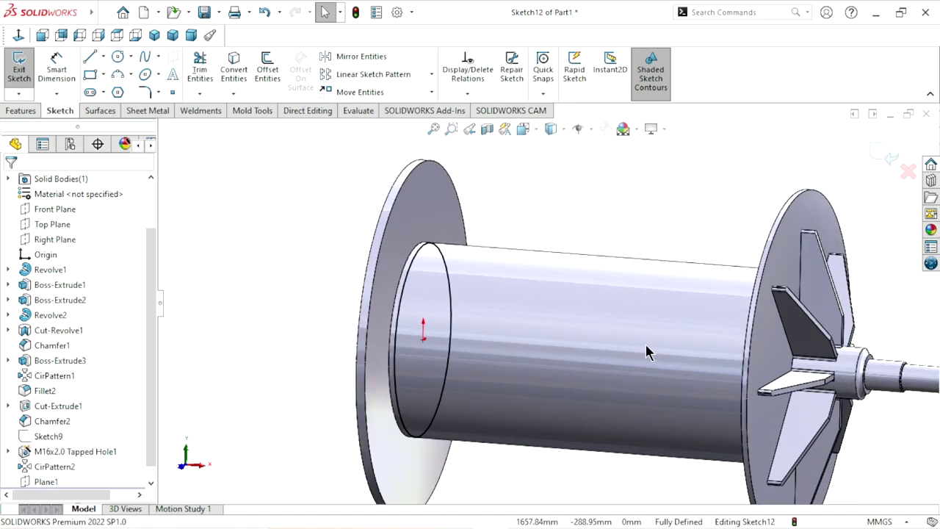
click(25, 109)
click(580, 98)
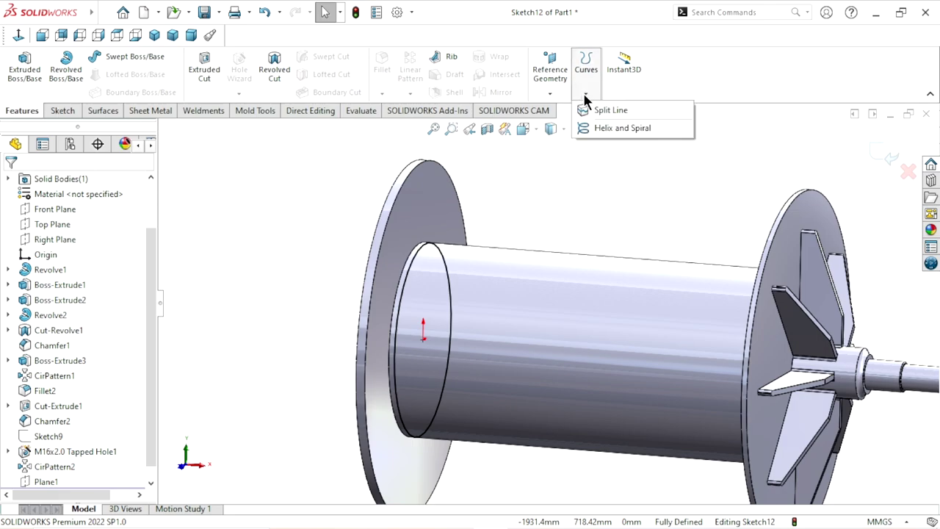
Step: Build a clockwise helix on the barrel circle: 25 mm pitch, 15 revolutions, 90° start angle
click(604, 128)
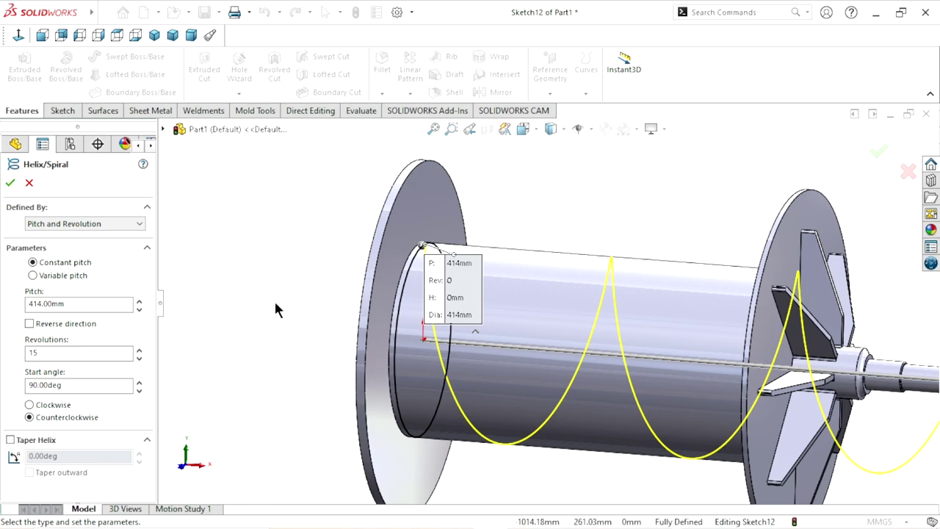
click(71, 224)
click(70, 237)
drag(70, 303, 3, 296)
text(25)
key(Return)
key(f)
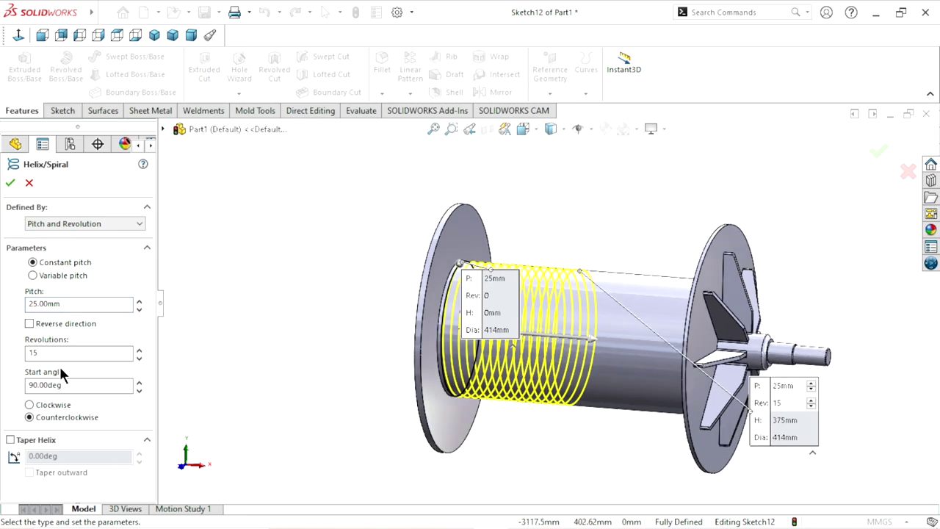
drag(70, 352, 2, 350)
drag(68, 385, 2, 376)
click(47, 420)
click(29, 407)
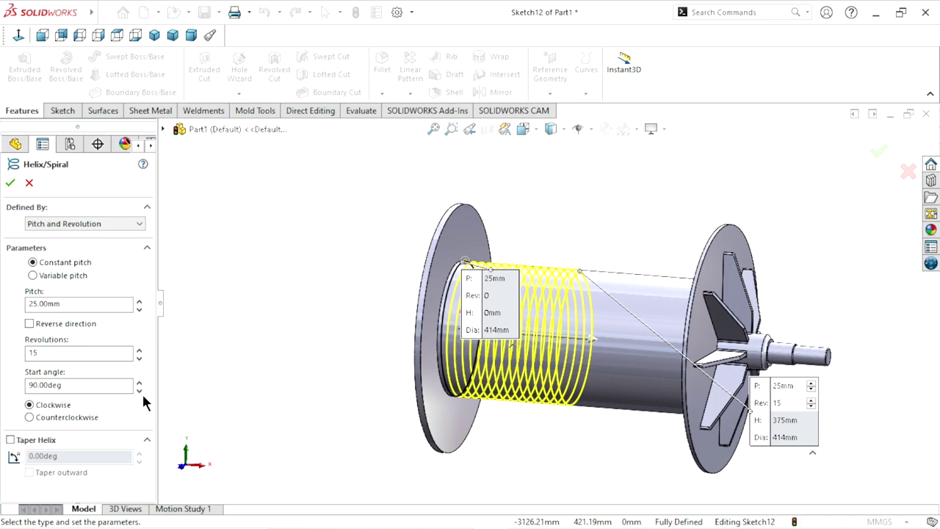
click(10, 184)
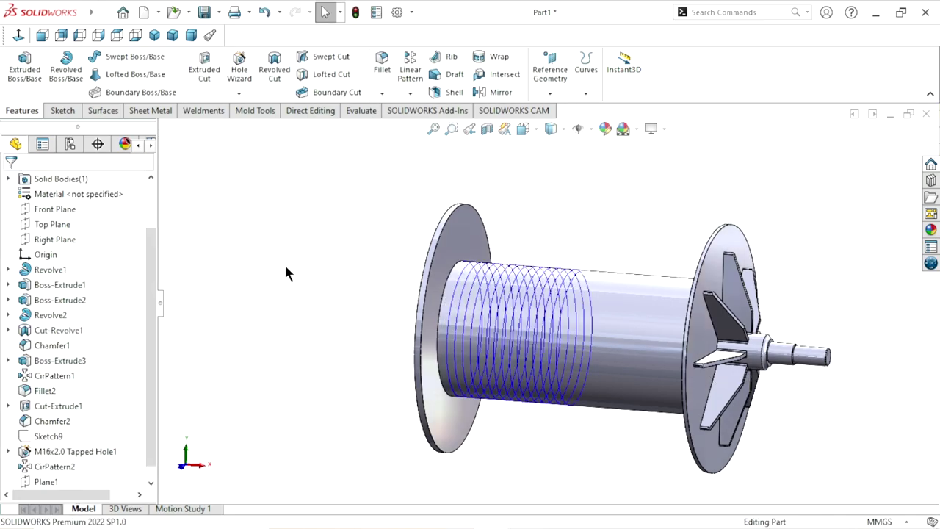
click(52, 211)
Step: Start a sketch on Front Plane and draw a circle above the barrel
click(65, 190)
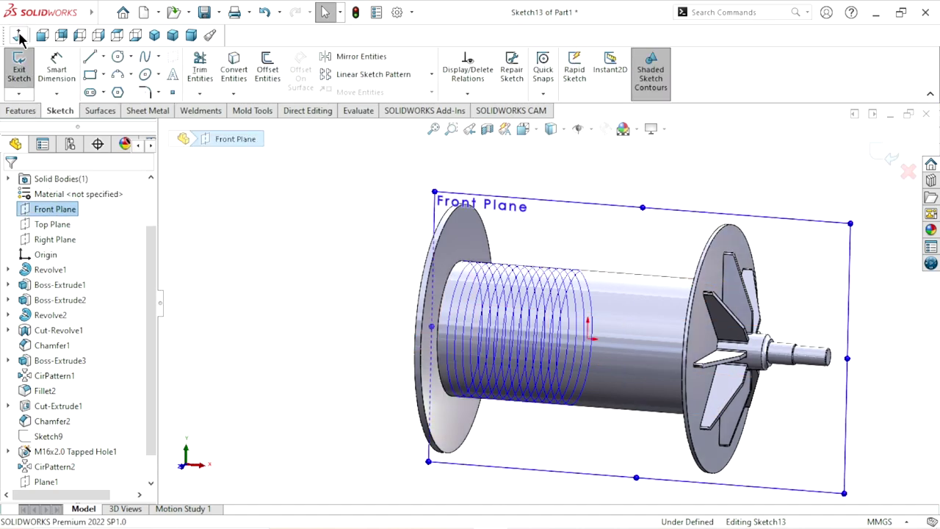
scroll(338, 225, down, 3)
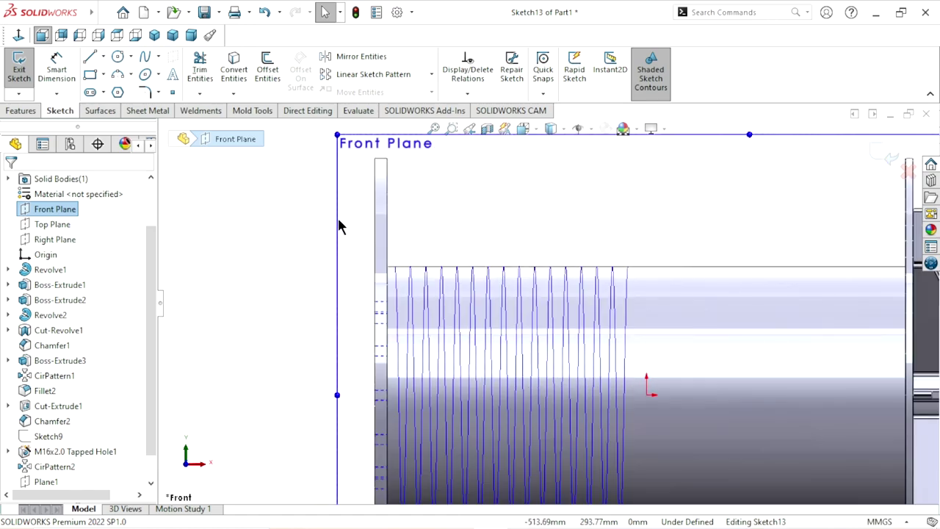
click(118, 59)
click(462, 216)
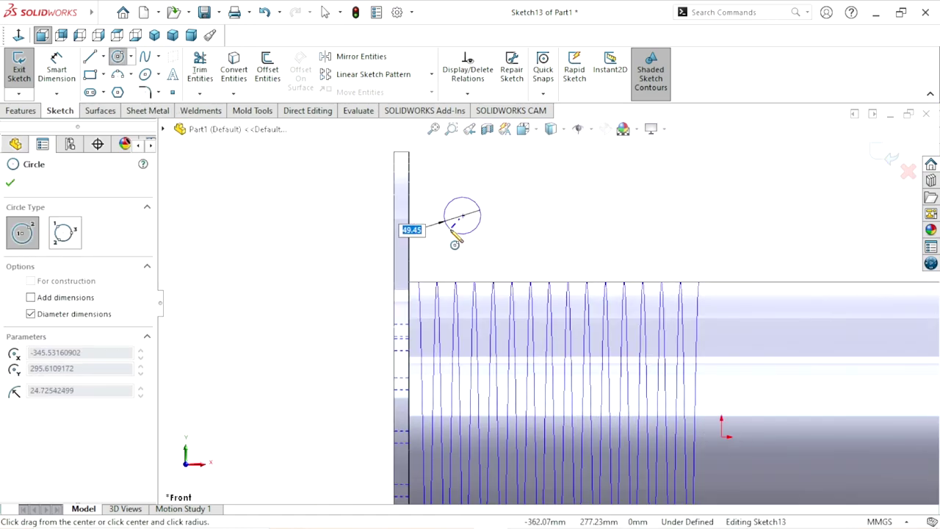
click(454, 233)
key(Escape)
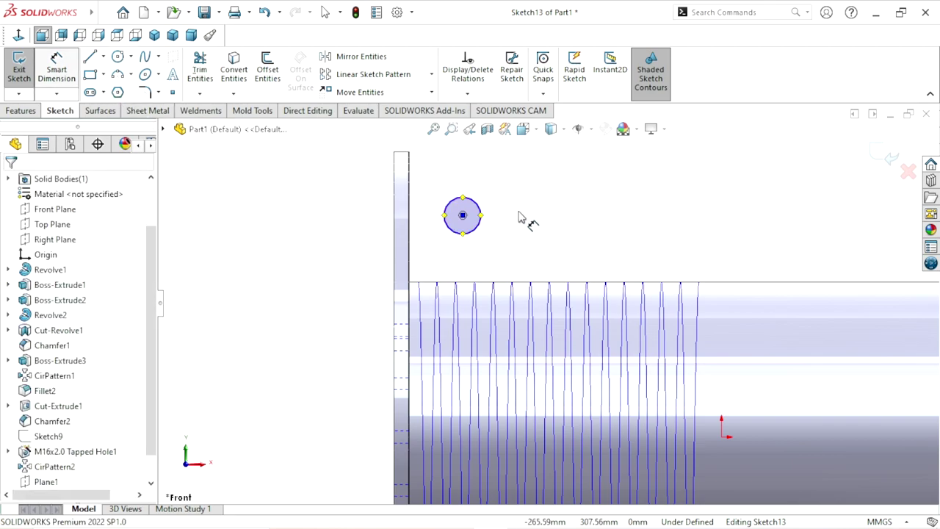
Step: Dimension the circle's diameter to 20 mm
key(d)
click(482, 210)
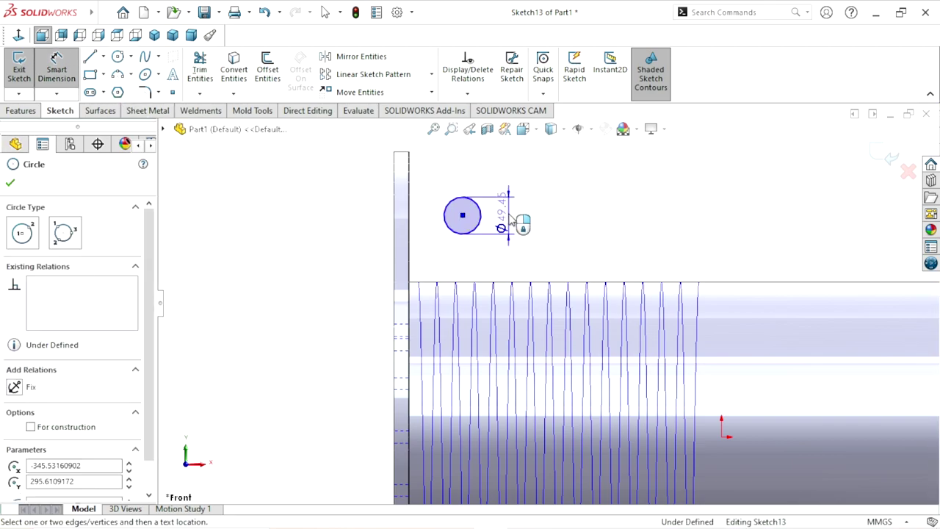
click(512, 218)
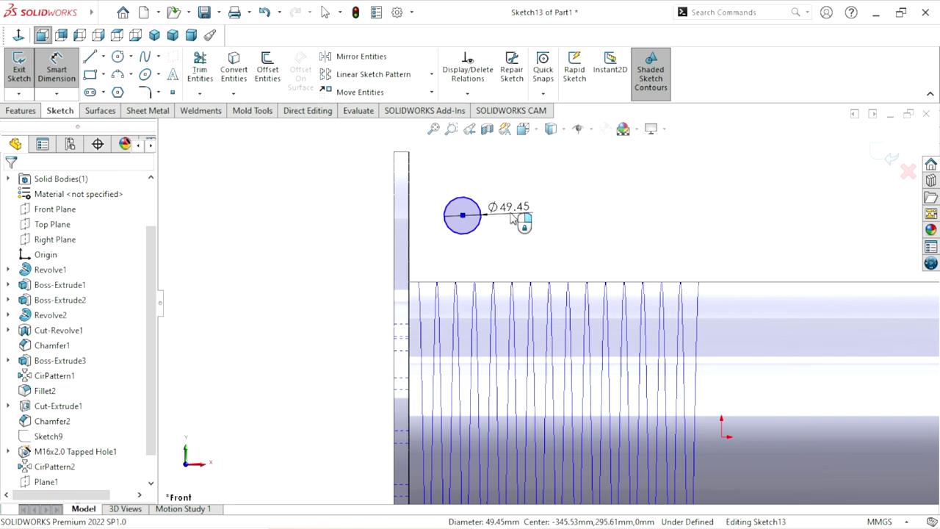
double_click(511, 209)
text(20)
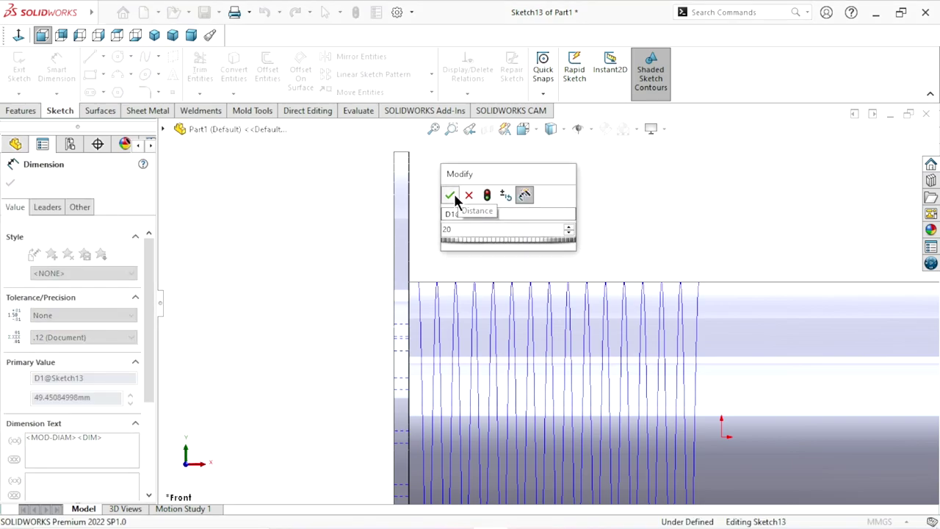
click(450, 195)
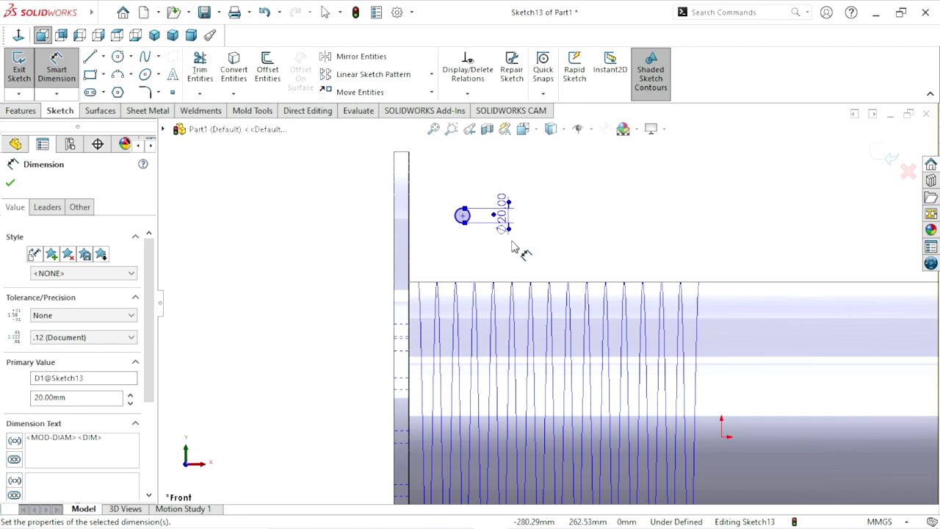
click(304, 252)
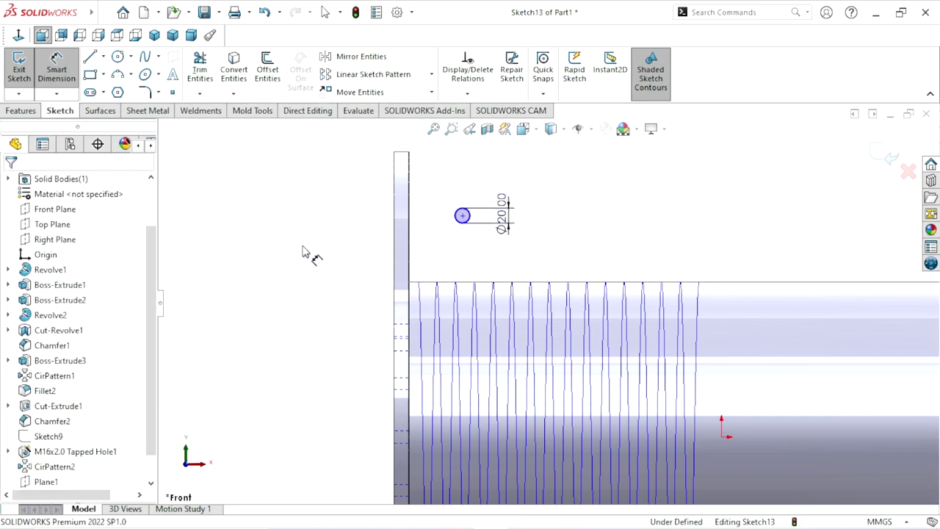
scroll(488, 234, down, 4)
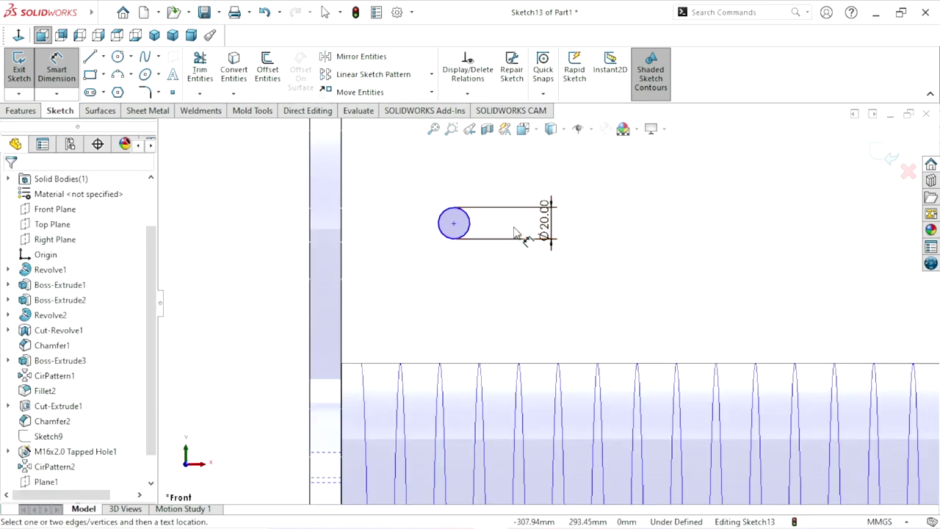
scroll(491, 213, down, 1)
click(57, 71)
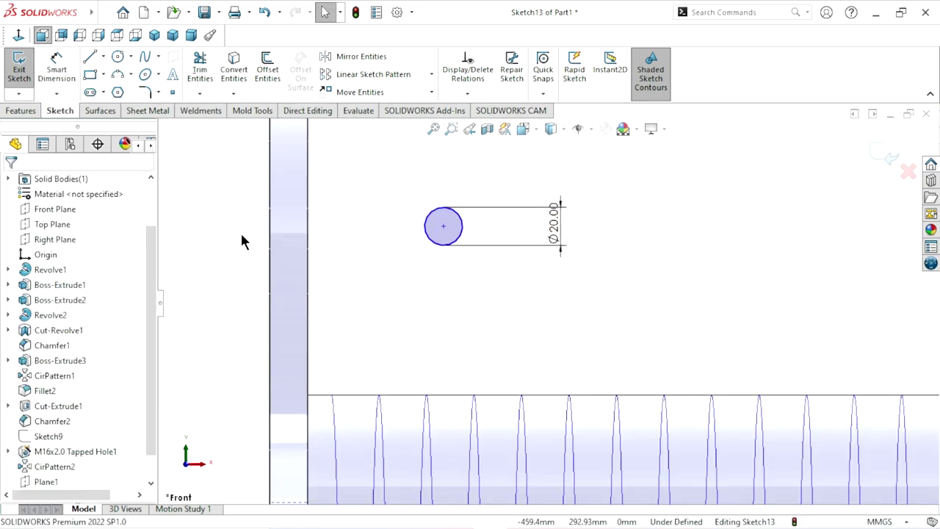
Step: Add a Pierce relation between the circle's centre and the helix
click(444, 226)
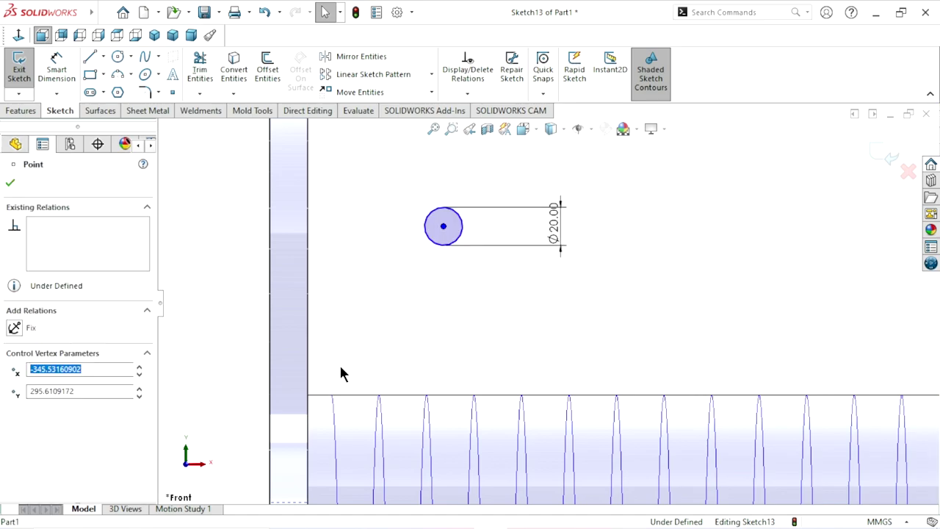
ctrl+click(336, 419)
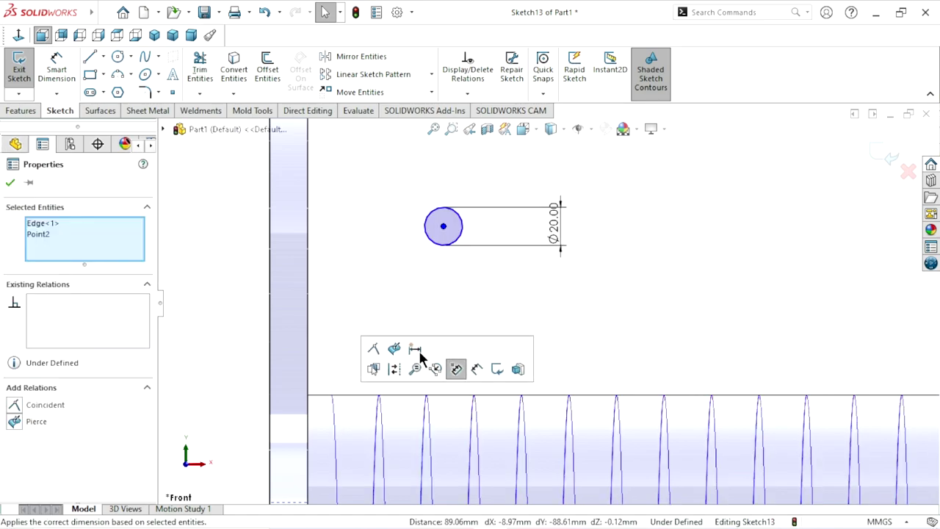
click(393, 351)
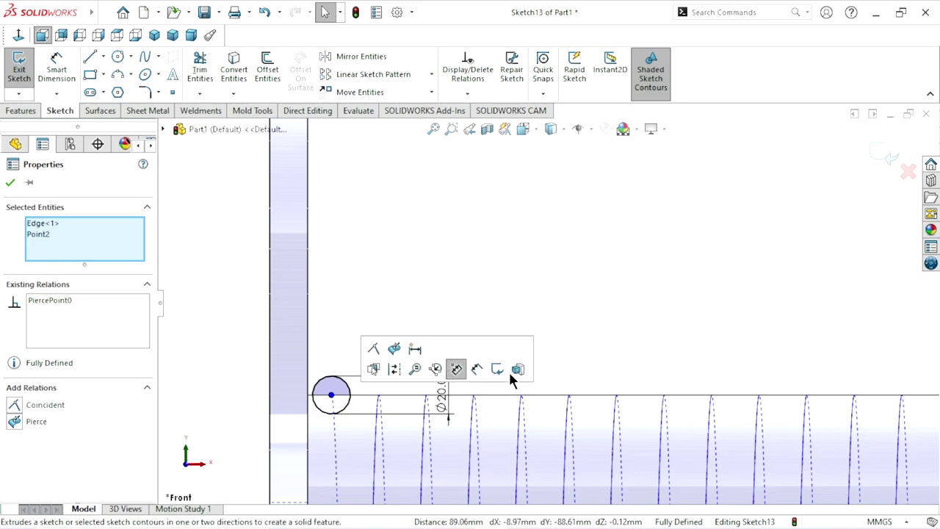
scroll(477, 397, up, 3)
scroll(526, 420, down, 1)
ctrl+middle_drag(668, 405, 499, 360)
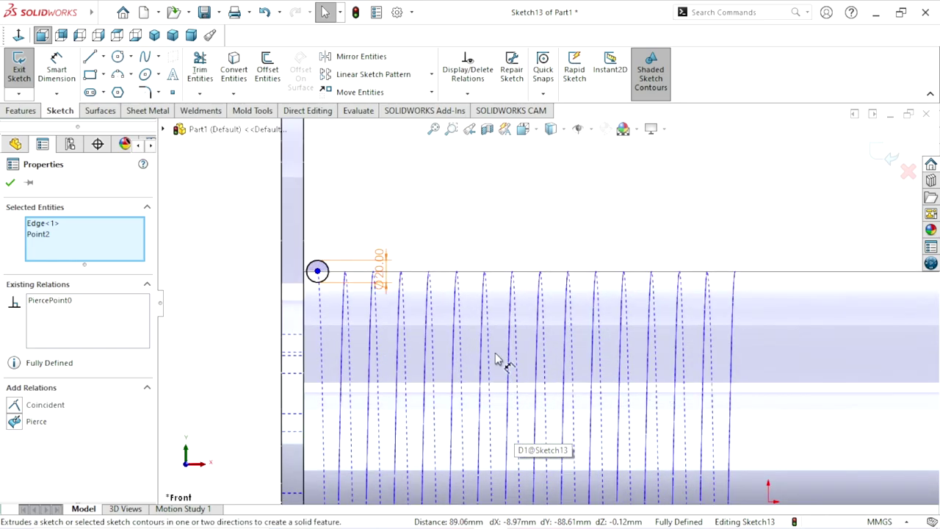
click(9, 183)
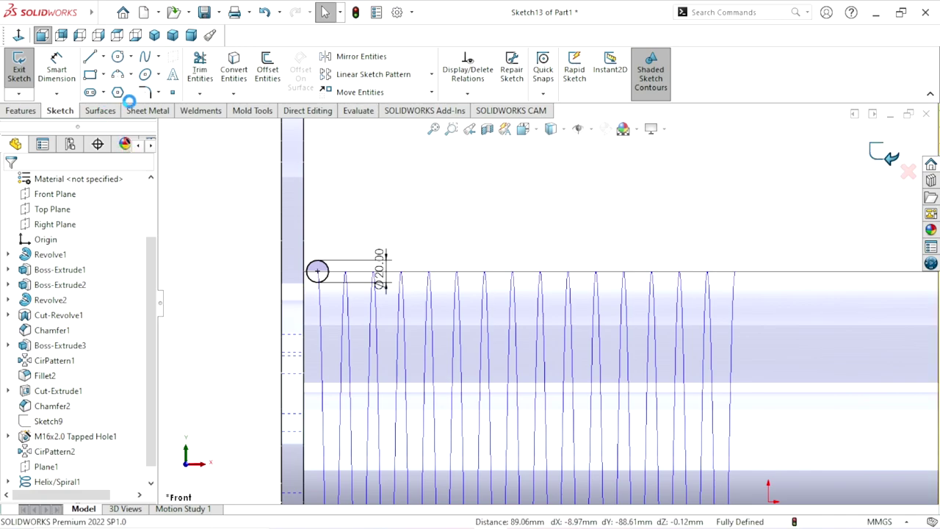
Step: Swept-cut the Ø20 mm Sketch13 circle along Helix/Spiral1 to carve the groove
click(19, 66)
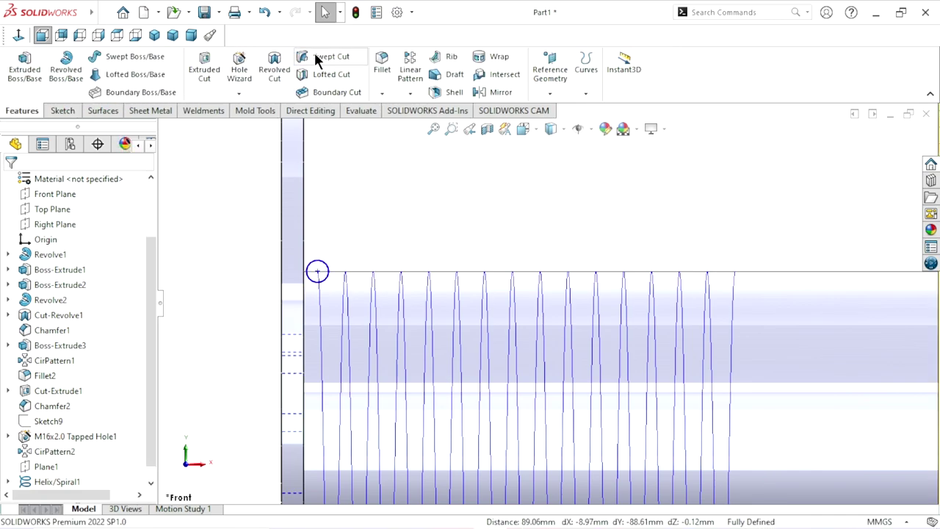
click(315, 56)
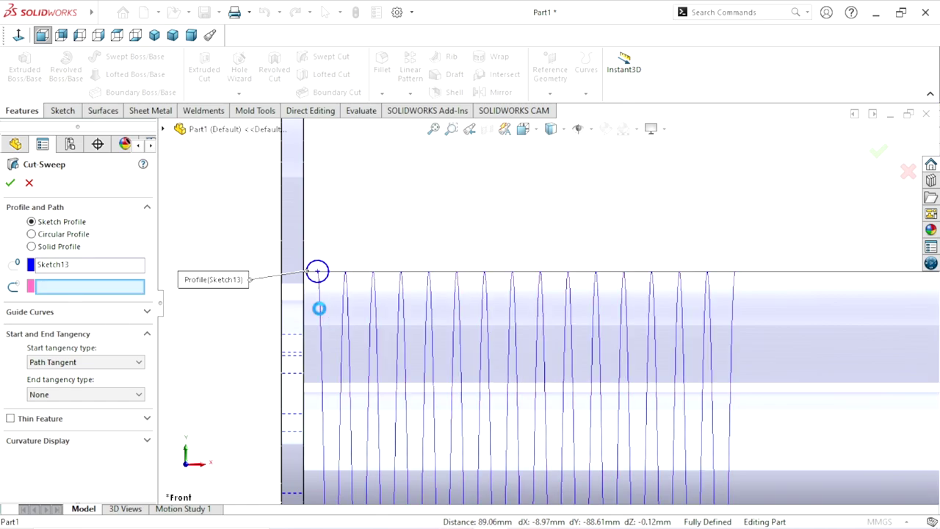
click(320, 310)
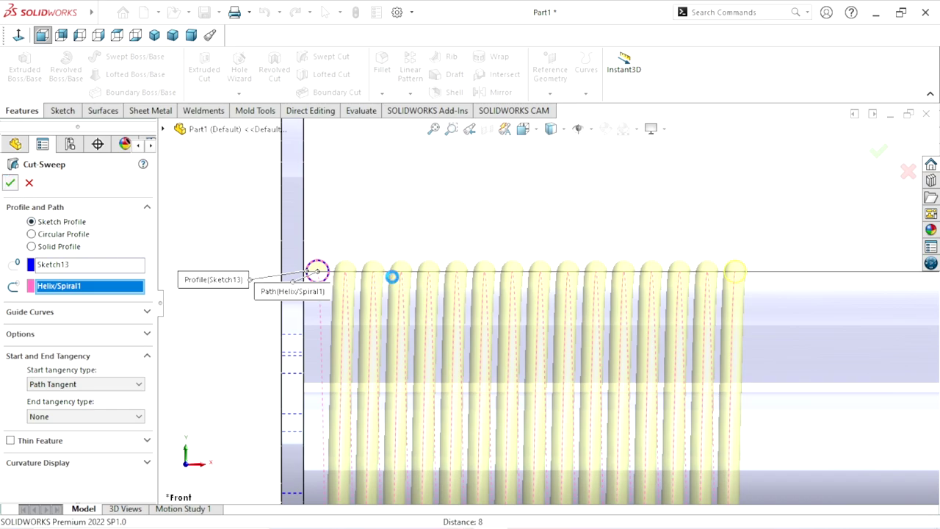
key(Return)
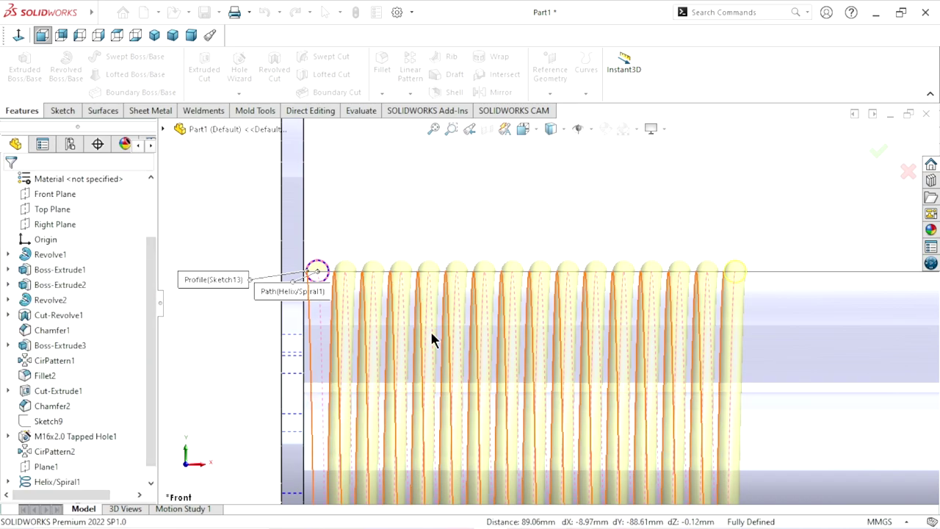
Step: Zoom and orbit to inspect the helical groove around the barrel
scroll(597, 357, up, 3)
scroll(597, 357, down, 2)
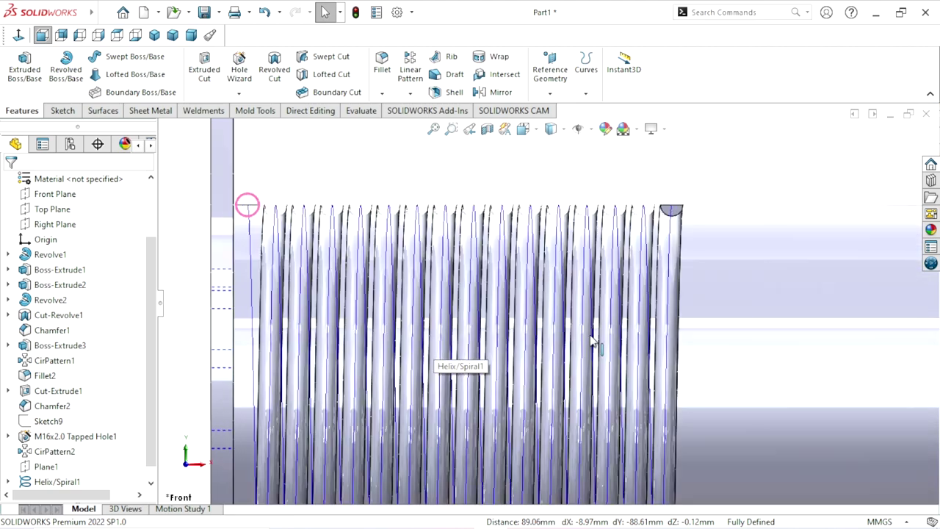
scroll(597, 358, down, 2)
scroll(596, 358, down, 2)
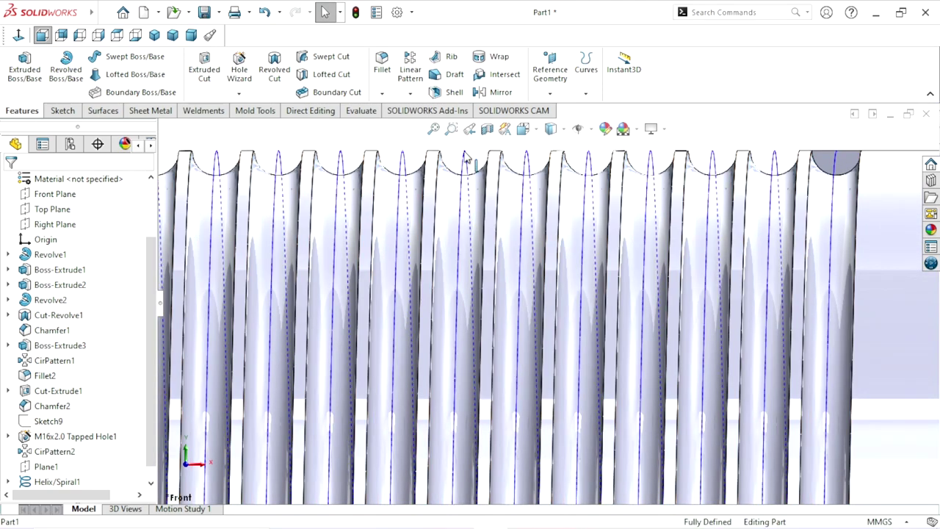
click(465, 157)
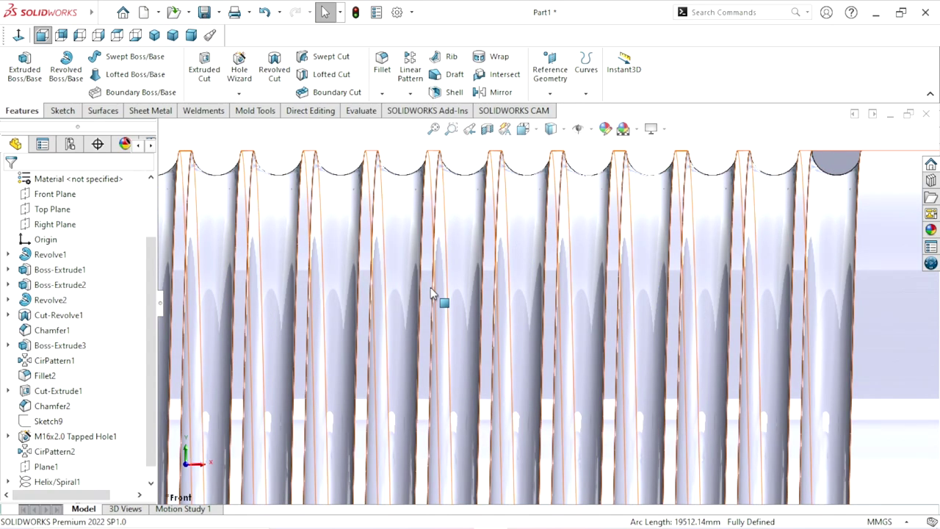
scroll(434, 294, up, 2)
scroll(663, 299, up, 1)
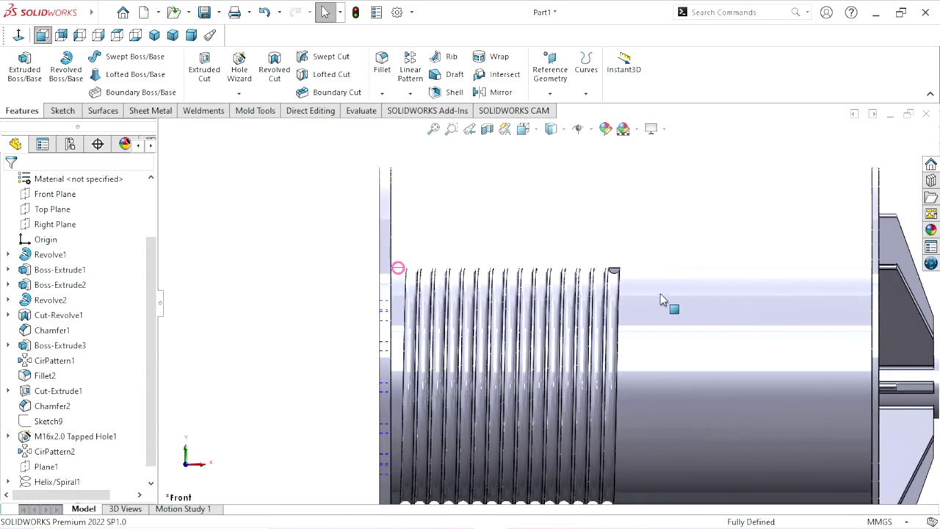
scroll(596, 269, down, 3)
scroll(621, 237, down, 1)
scroll(607, 218, down, 1)
middle_drag(607, 218, 608, 246)
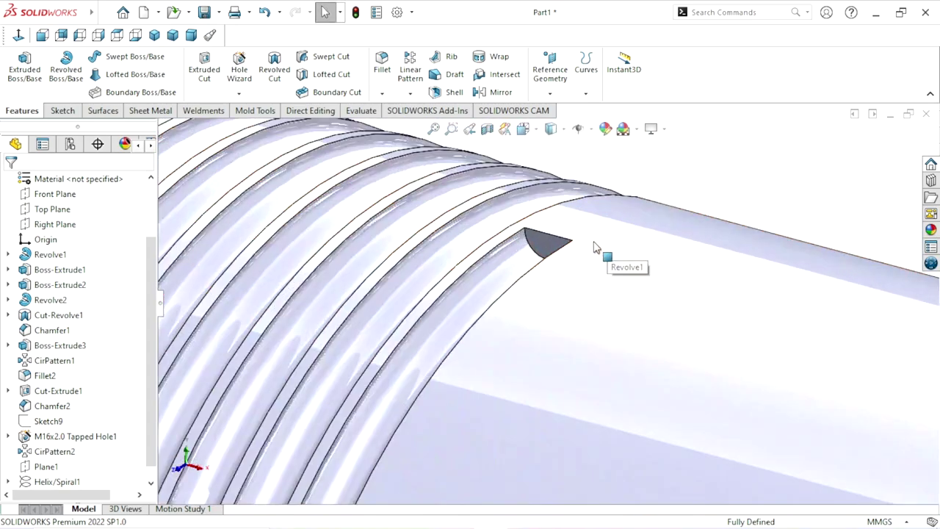
Step: Sketch on the groove's end face and convert its outline into the sketch
click(548, 248)
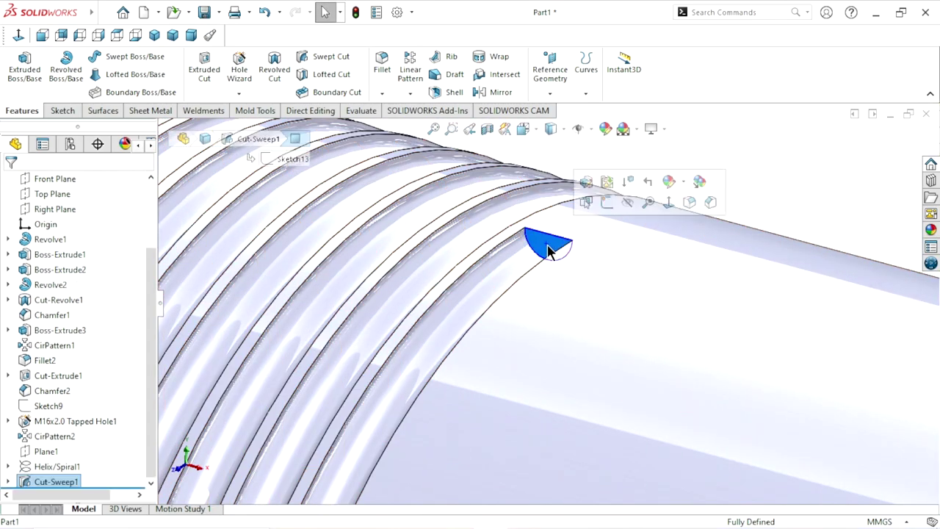
click(604, 200)
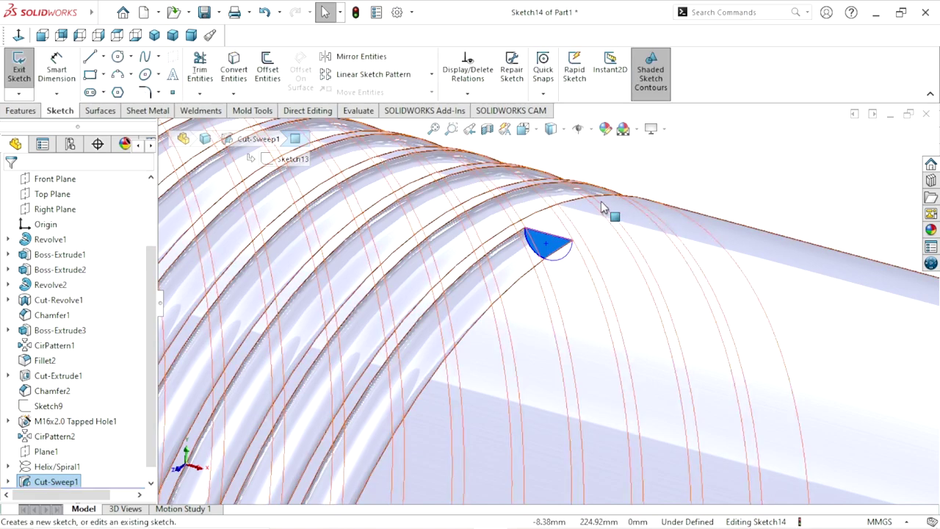
click(236, 70)
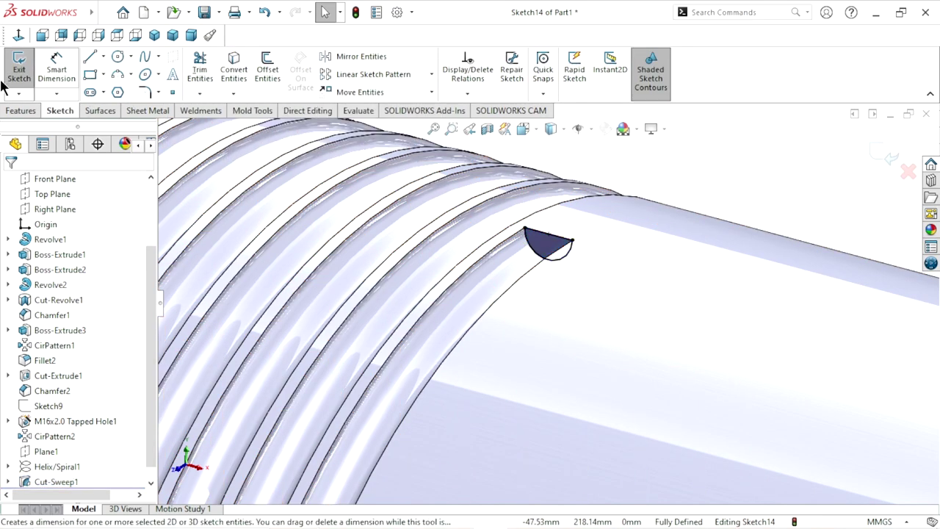
Step: Extrude-cut that end profile with end condition Up To Next
click(15, 116)
click(193, 82)
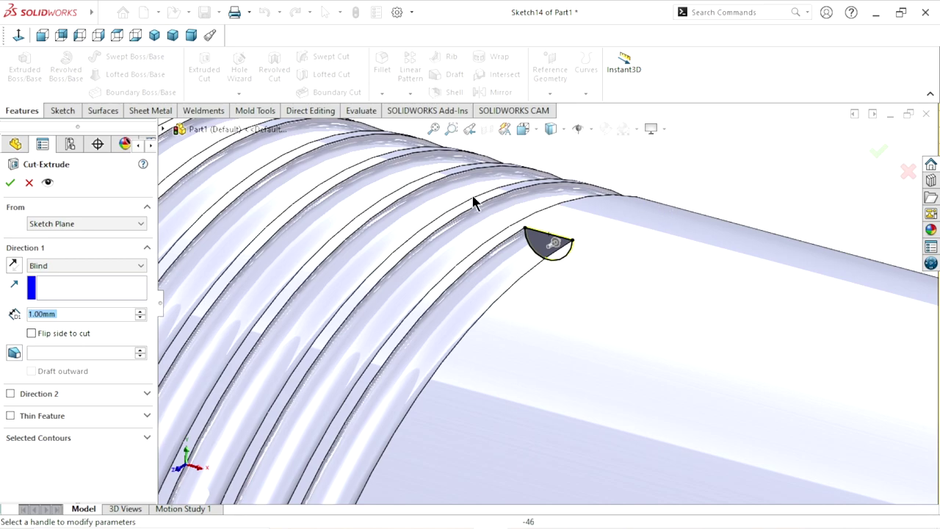
click(96, 267)
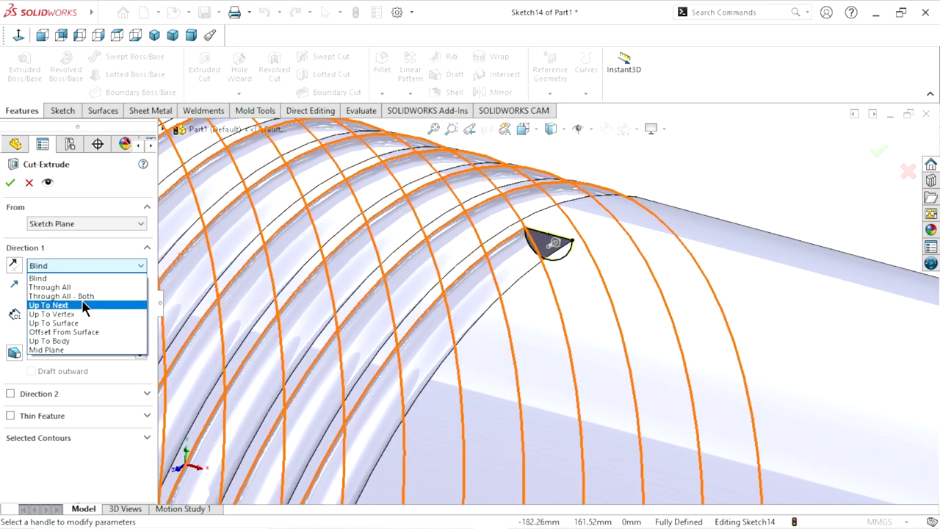
click(85, 306)
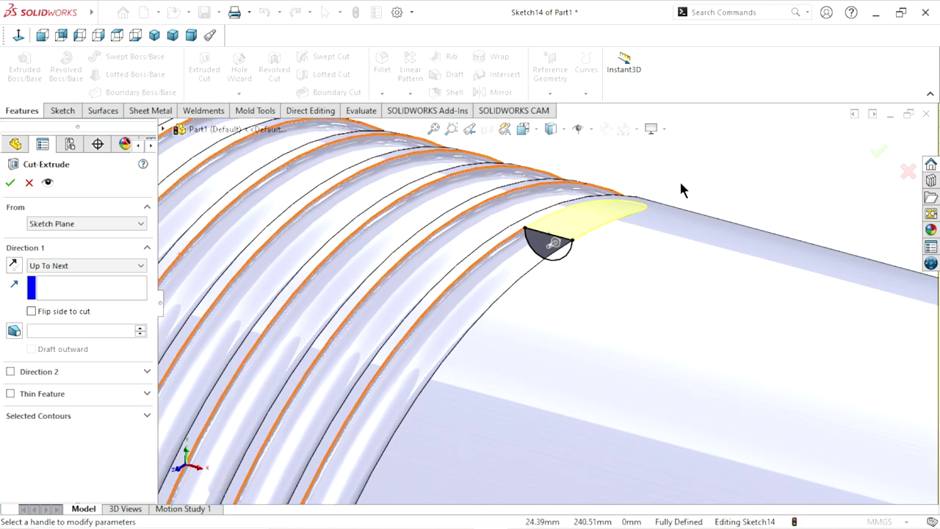
mouse_move(679, 182)
middle_down()
mouse_move(673, 235)
mouse_move(485, 236)
middle_up()
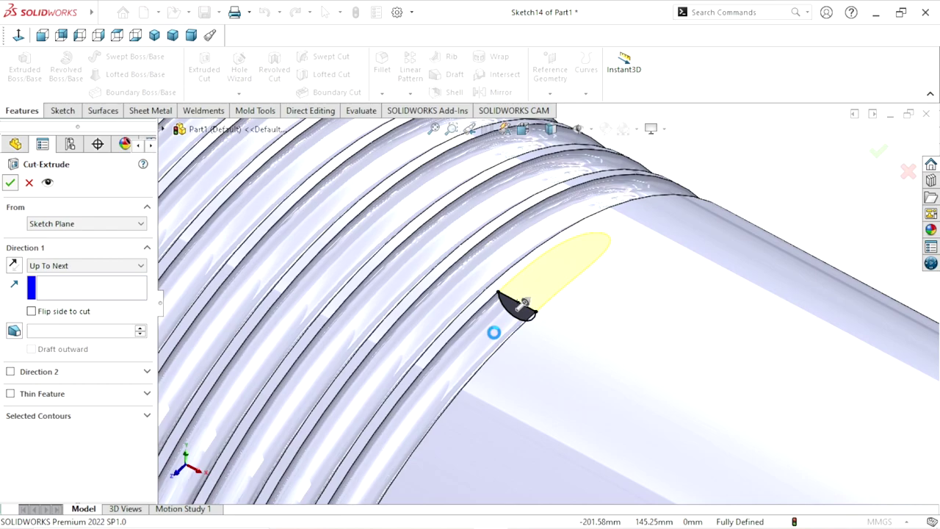
key(Return)
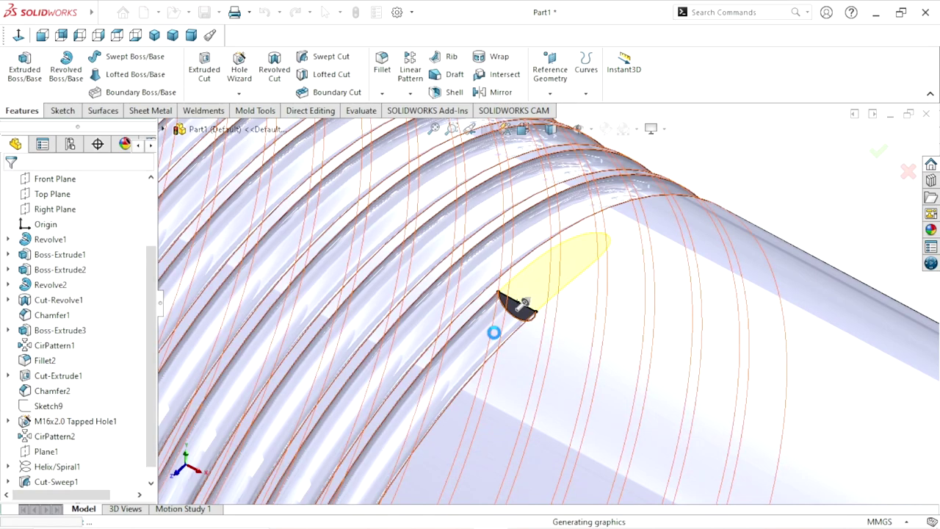
Step: Sketch on the groove's other triangular end face and convert its half-circle outline
scroll(581, 329, up, 3)
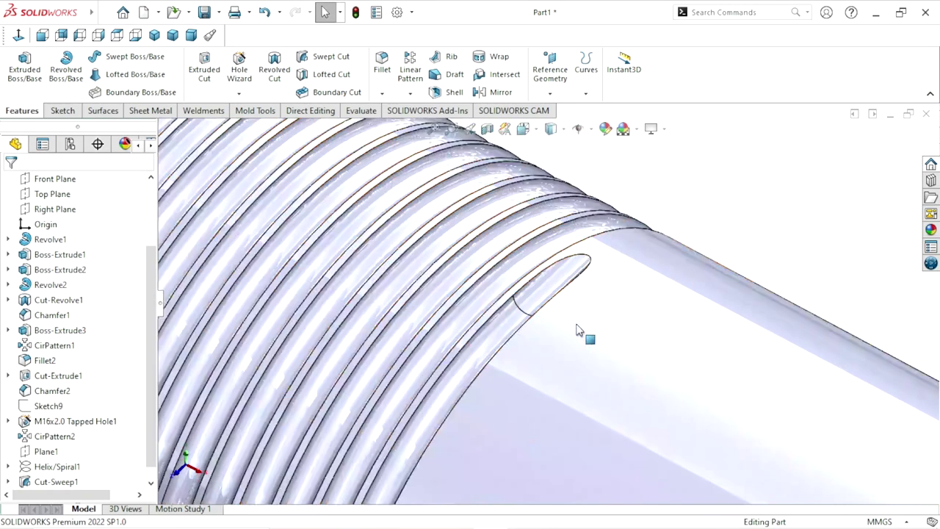
scroll(451, 294, up, 2)
scroll(367, 189, down, 3)
mouse_move(475, 272)
middle_down()
mouse_move(347, 288)
mouse_move(514, 228)
middle_up()
scroll(567, 212, down, 1)
scroll(567, 213, down, 2)
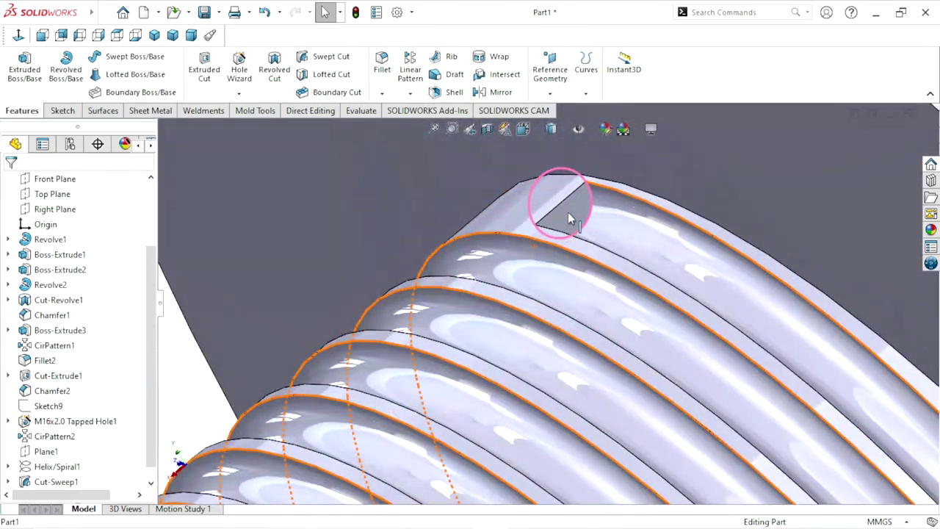
scroll(569, 216, down, 2)
click(577, 224)
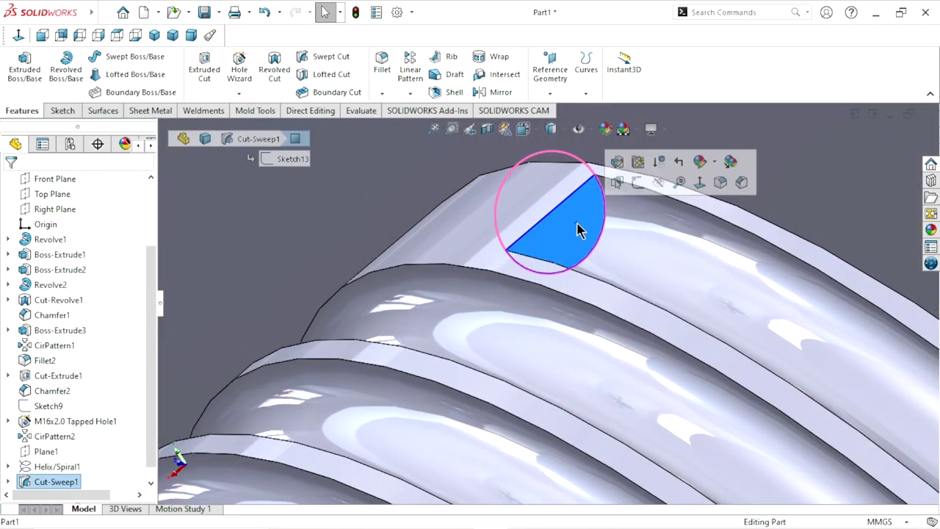
click(623, 187)
click(243, 80)
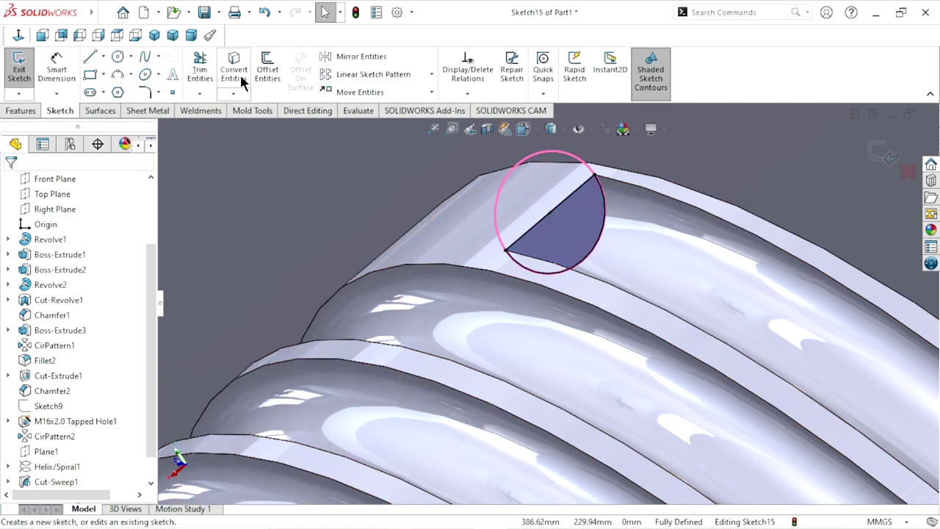
Step: Extrude-cut the Sketch15 profile up to the next surface
click(19, 109)
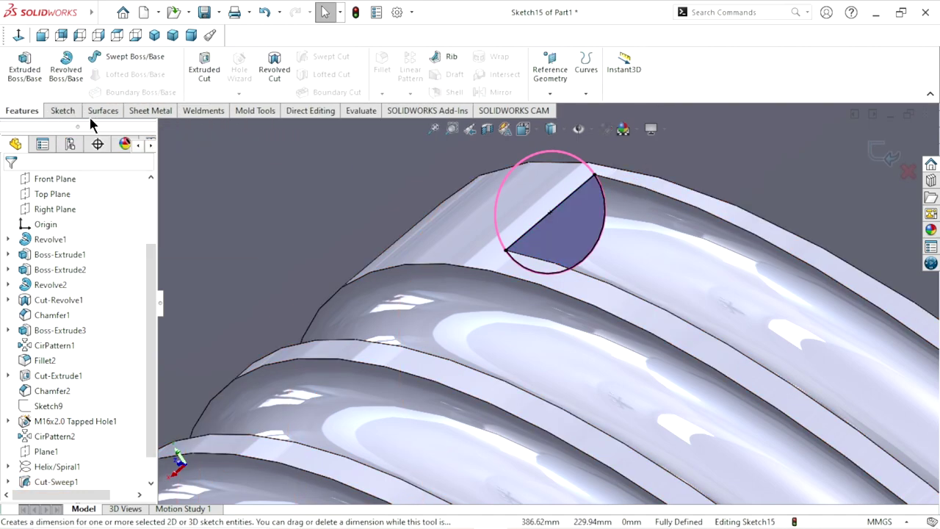
click(197, 71)
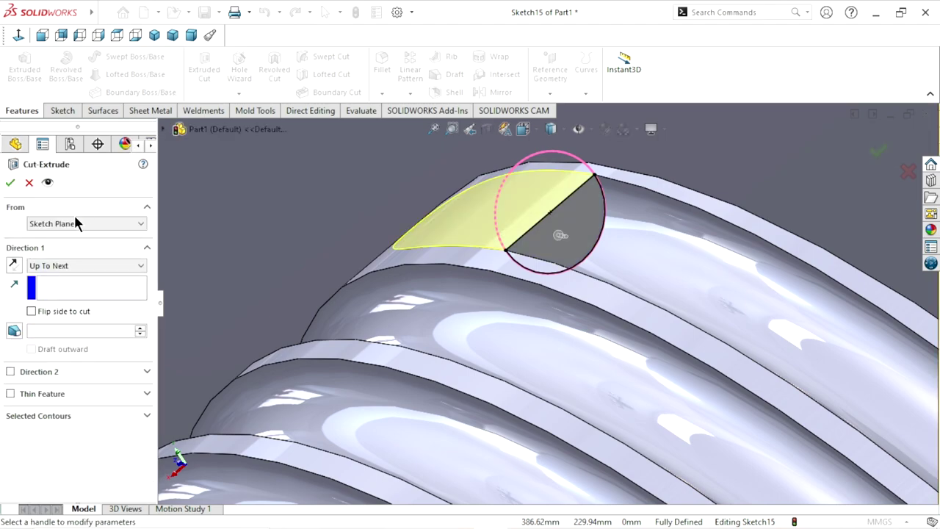
click(10, 182)
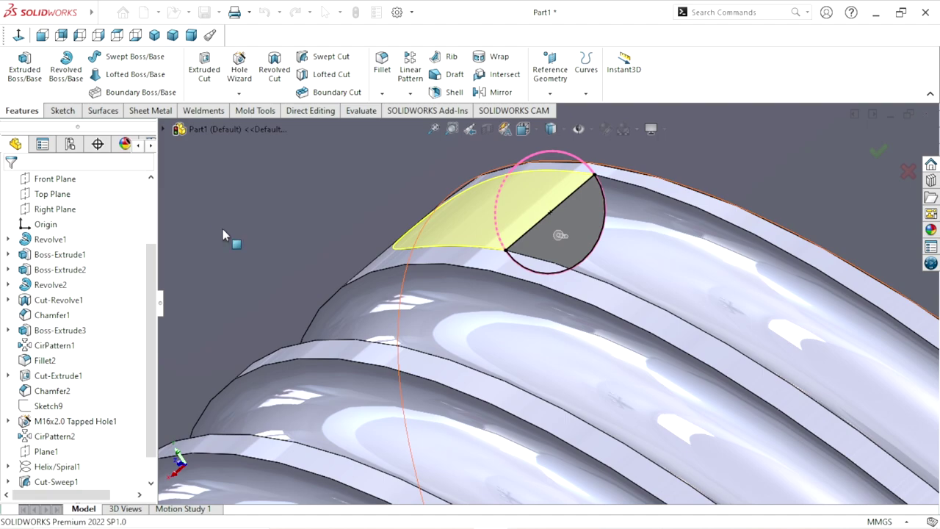
Step: Start a reference plane based on the flange's inner face at the smooth end
scroll(506, 357, up, 5)
scroll(525, 364, up, 3)
scroll(524, 393, up, 2)
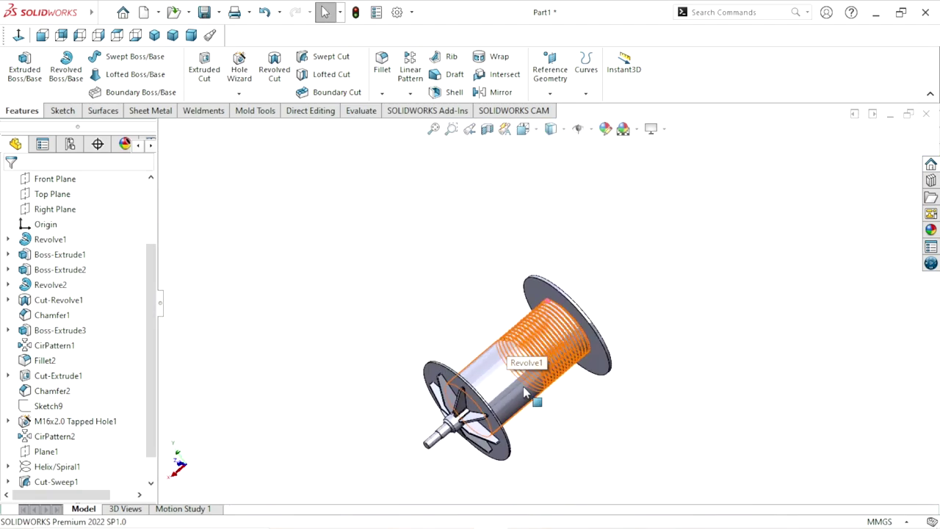
middle_drag(525, 393, 716, 343)
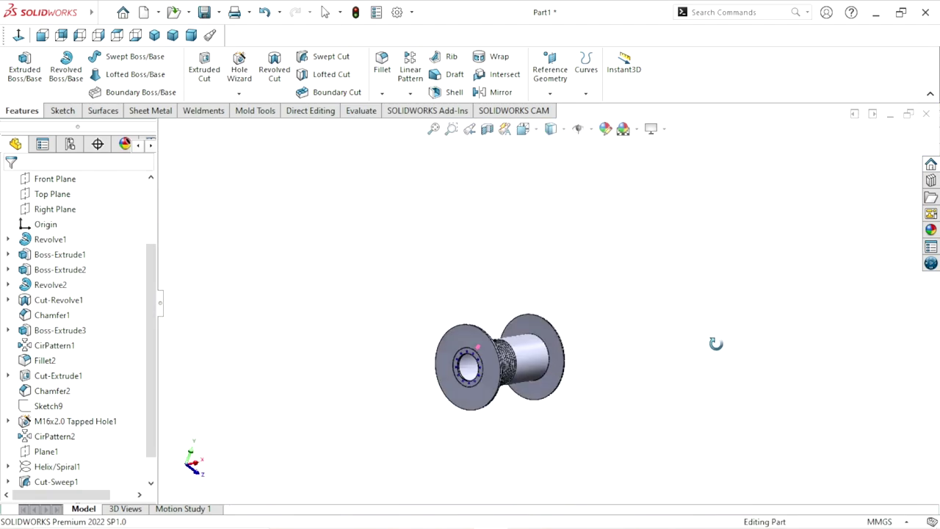
drag(717, 343, 681, 380)
click(325, 12)
scroll(558, 361, down, 3)
scroll(389, 233, down, 3)
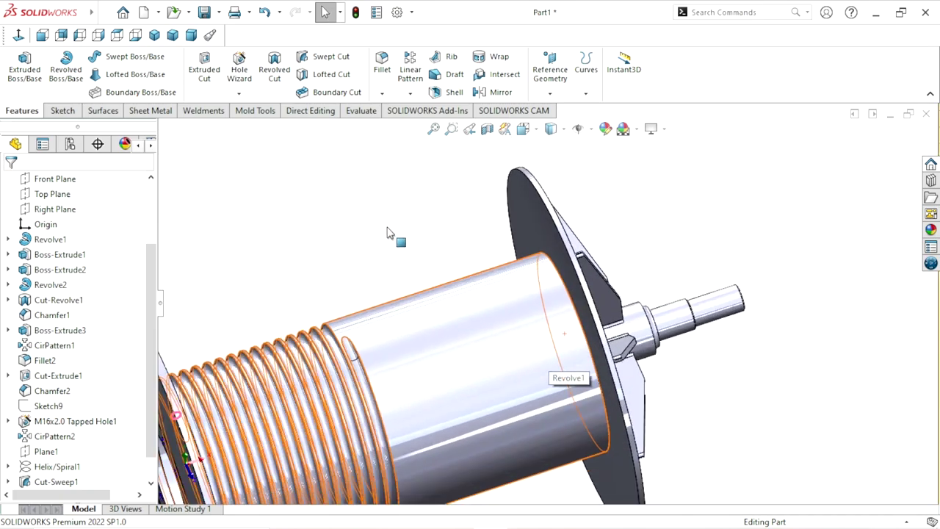
key(ctrl+7)
click(549, 94)
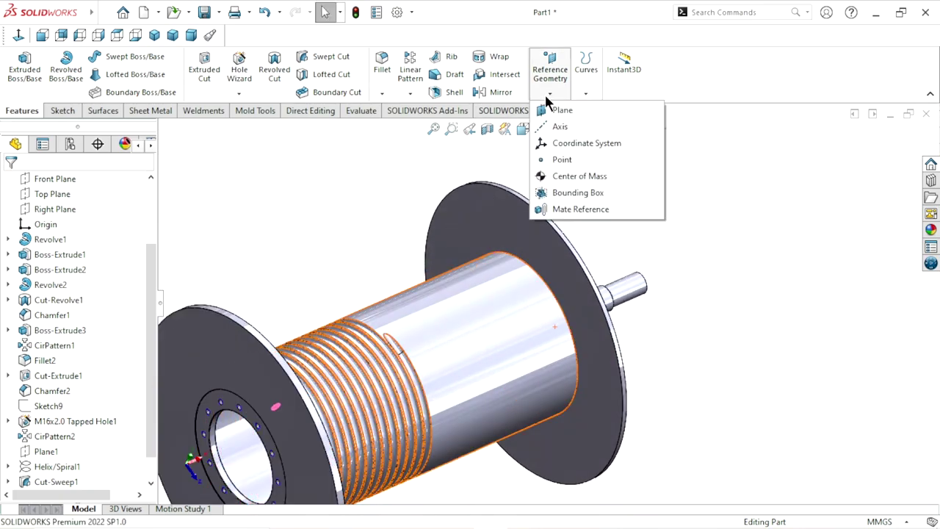
click(553, 109)
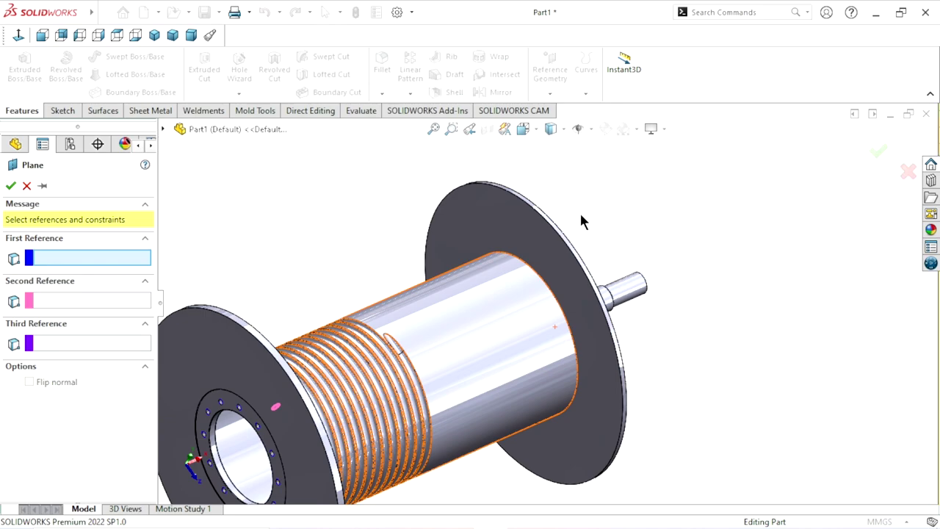
click(525, 242)
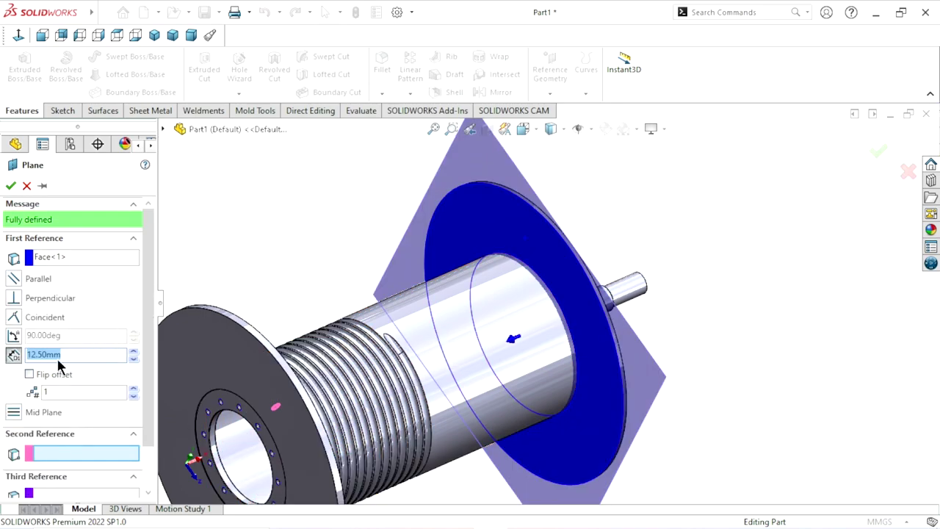
Step: Set the plane offset to 12.50 mm, Flip offset unchecked, and accept Plane2
mouse_move(633, 329)
middle_down()
mouse_move(628, 277)
mouse_move(610, 265)
middle_up()
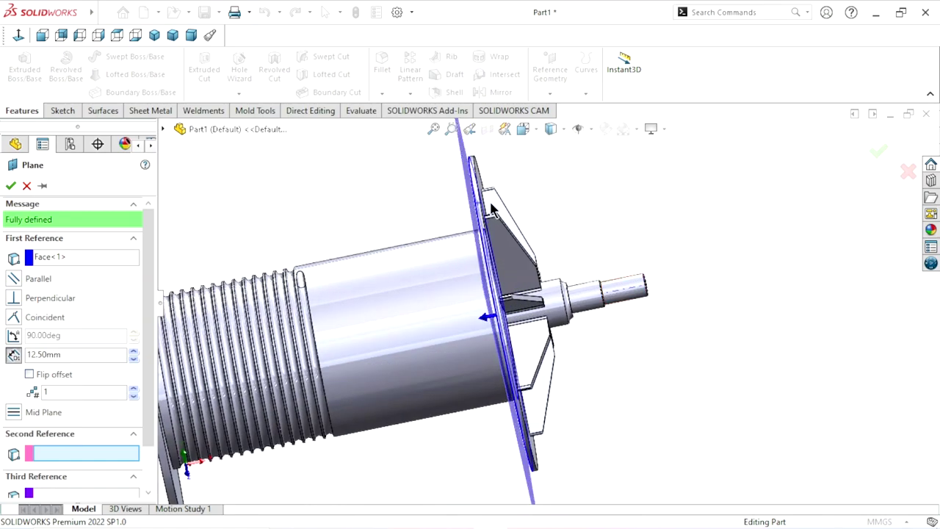
scroll(476, 213, down, 3)
scroll(476, 213, down, 3)
mouse_move(615, 228)
middle_down()
mouse_move(609, 218)
mouse_move(613, 230)
mouse_move(529, 218)
mouse_move(500, 238)
middle_up()
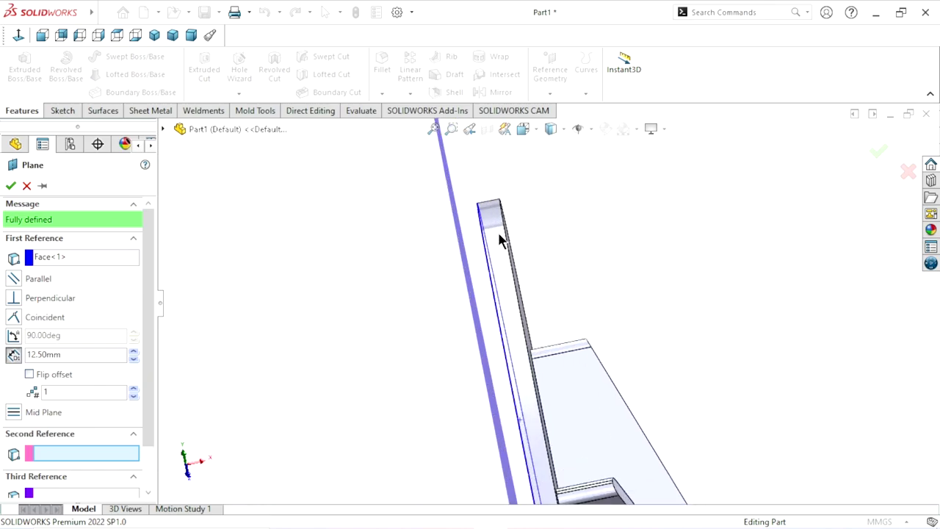
click(15, 360)
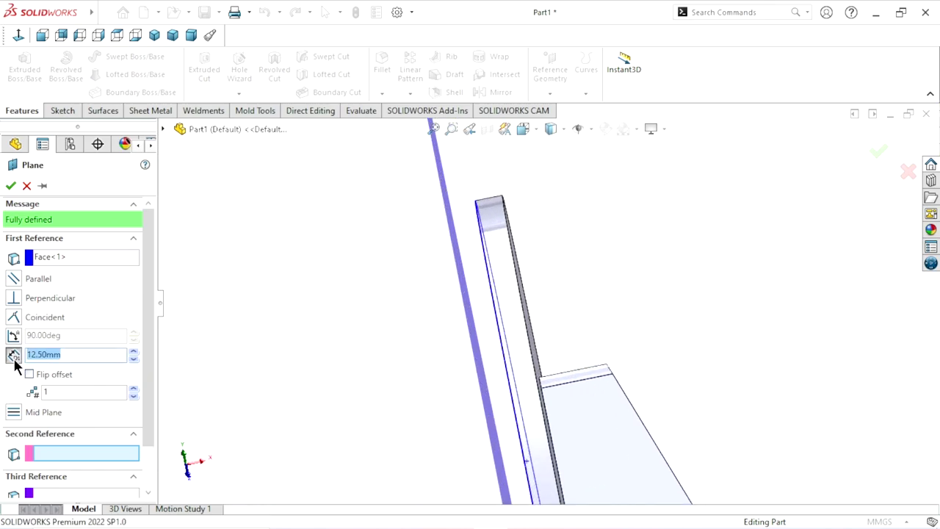
click(29, 376)
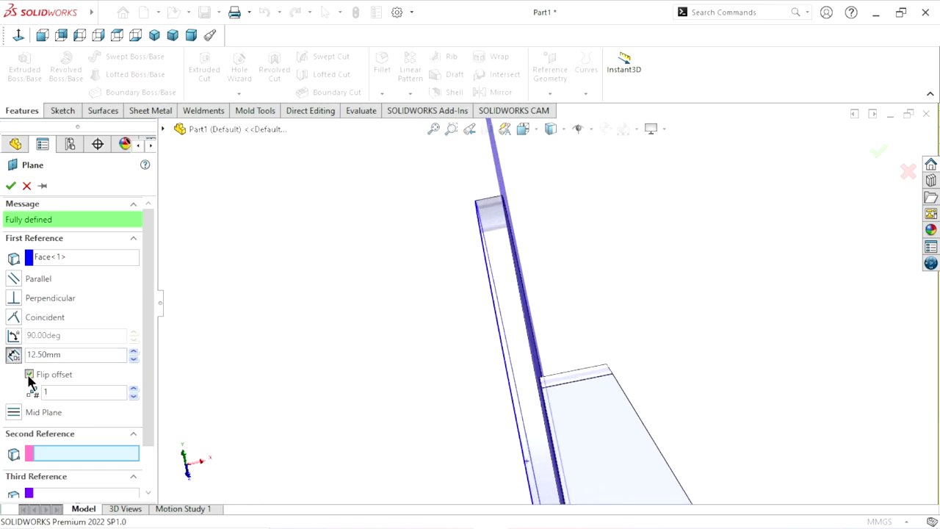
click(29, 375)
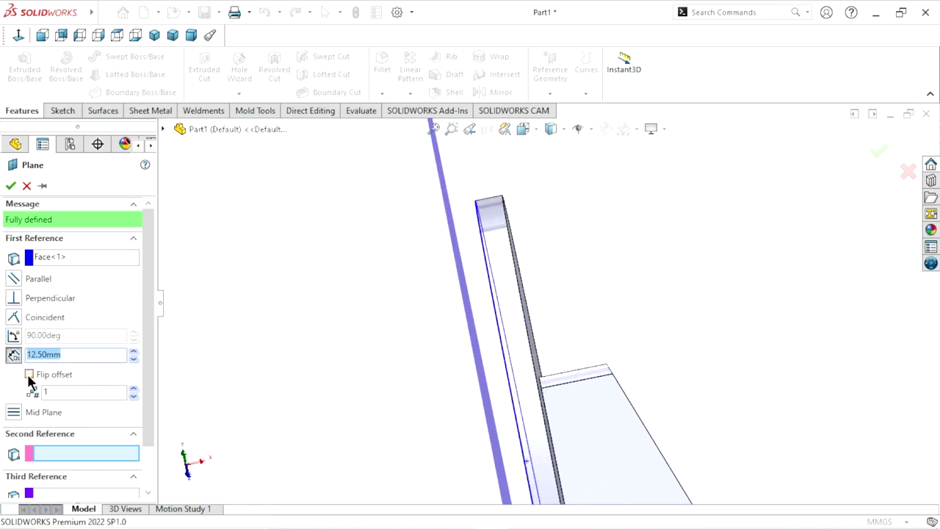
double_click(85, 360)
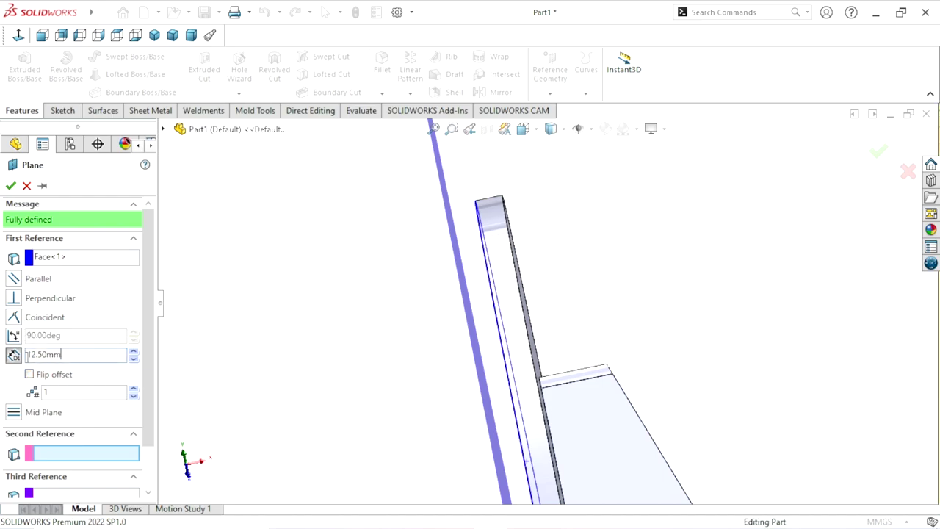
click(13, 192)
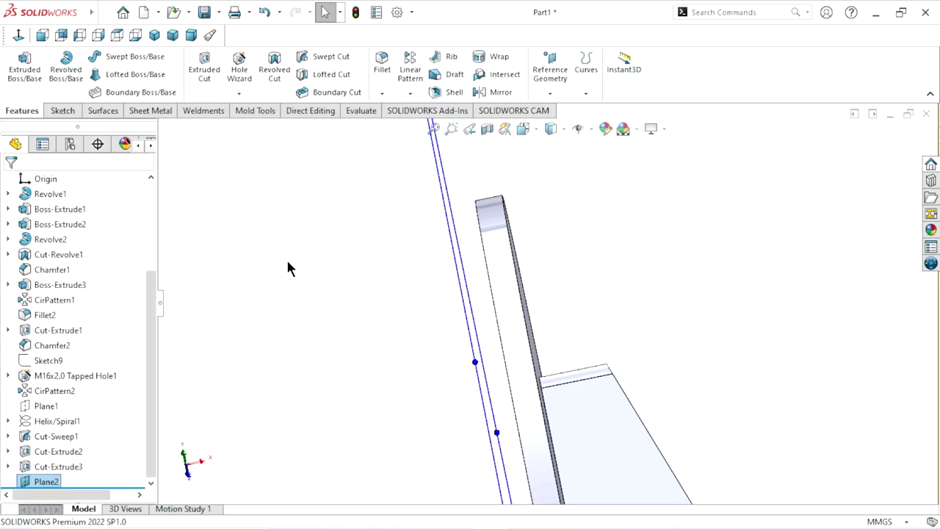
Step: Sketch on Plane2 and convert the barrel's end edge into a Ø414 mm circle
scroll(350, 278, up, 5)
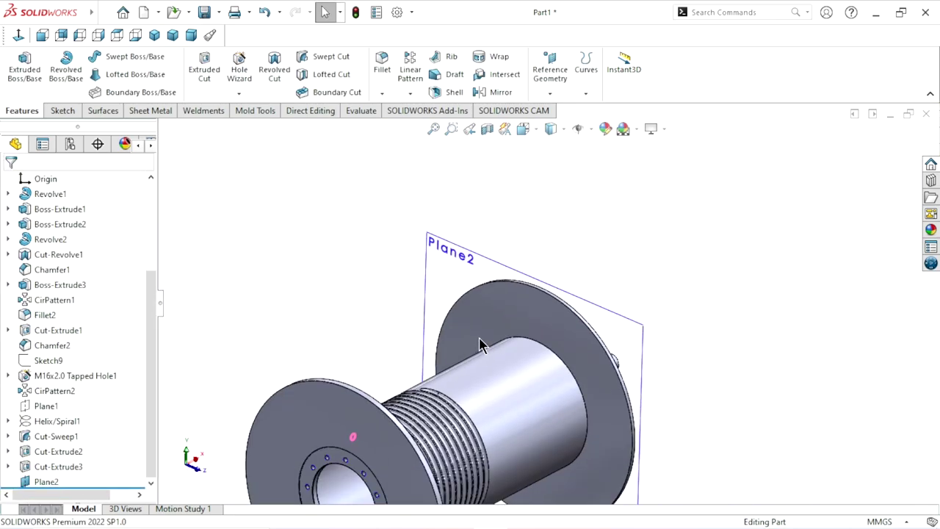
scroll(512, 342, down, 2)
click(514, 201)
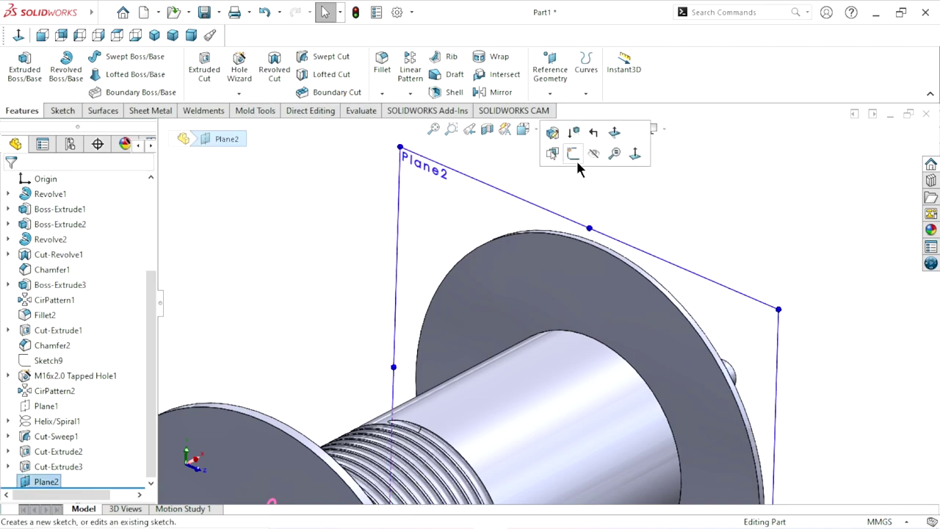
click(574, 153)
scroll(576, 364, down, 3)
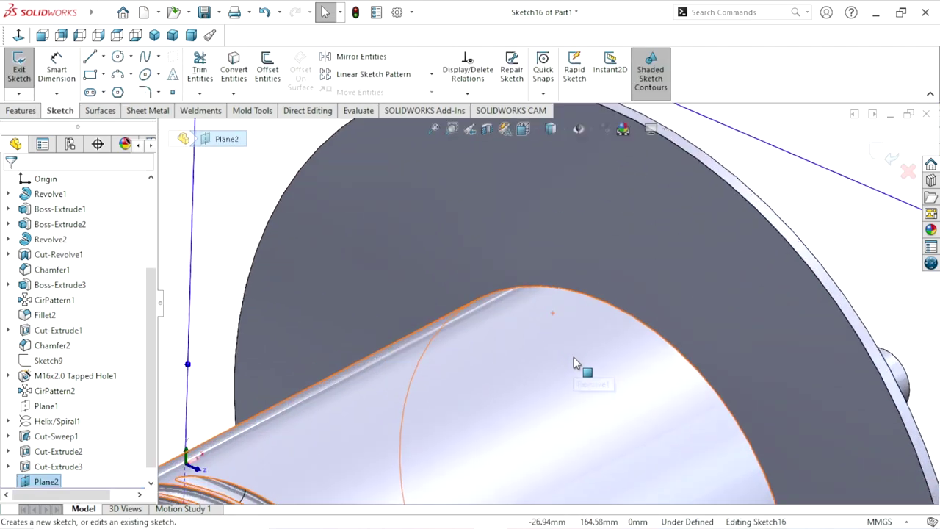
click(596, 299)
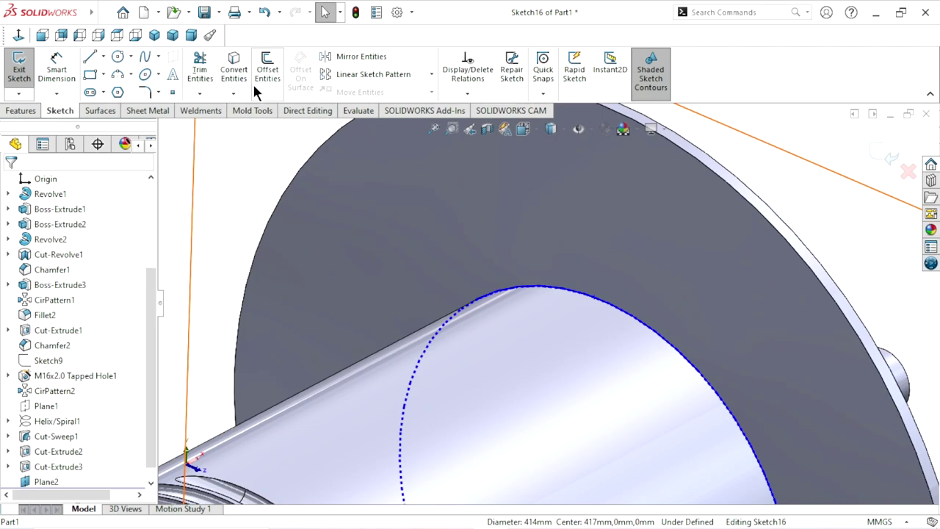
click(238, 71)
Step: Hide Plane2 in the view
scroll(367, 311, up, 3)
scroll(368, 310, up, 1)
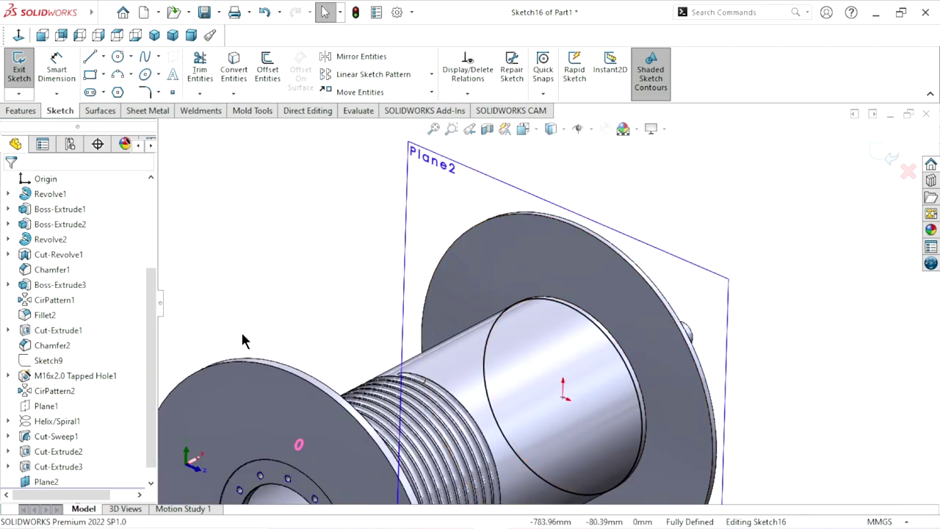
click(52, 482)
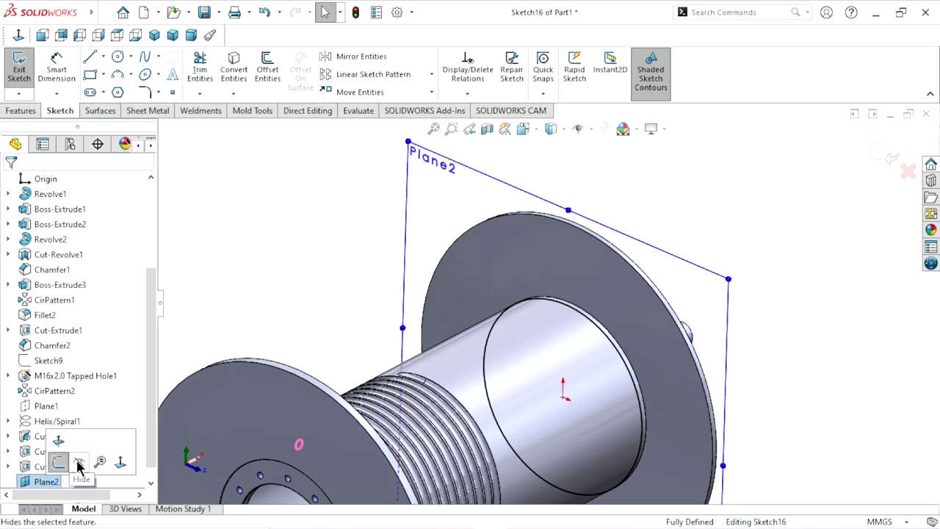
click(399, 312)
scroll(537, 316, up, 2)
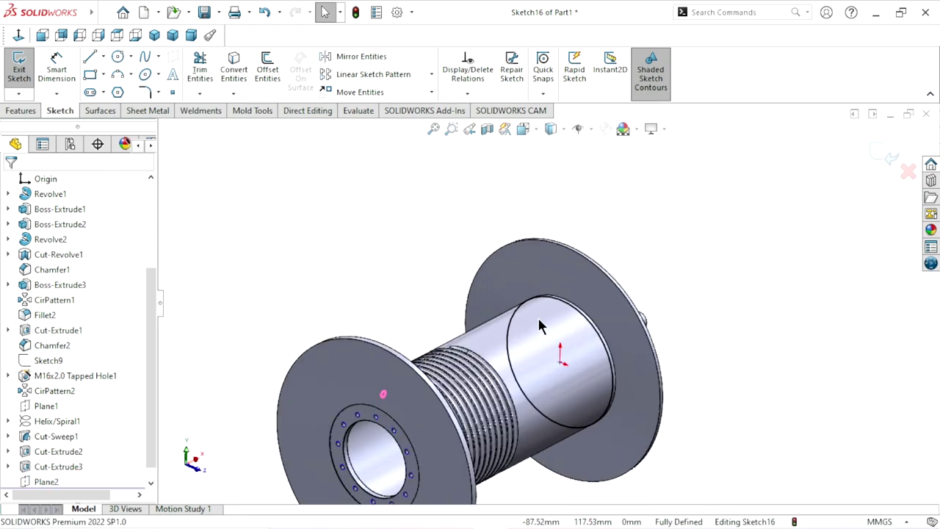
Step: Start a Helix and Spiral feature on the Ø414 mm Sketch16 circle
click(24, 111)
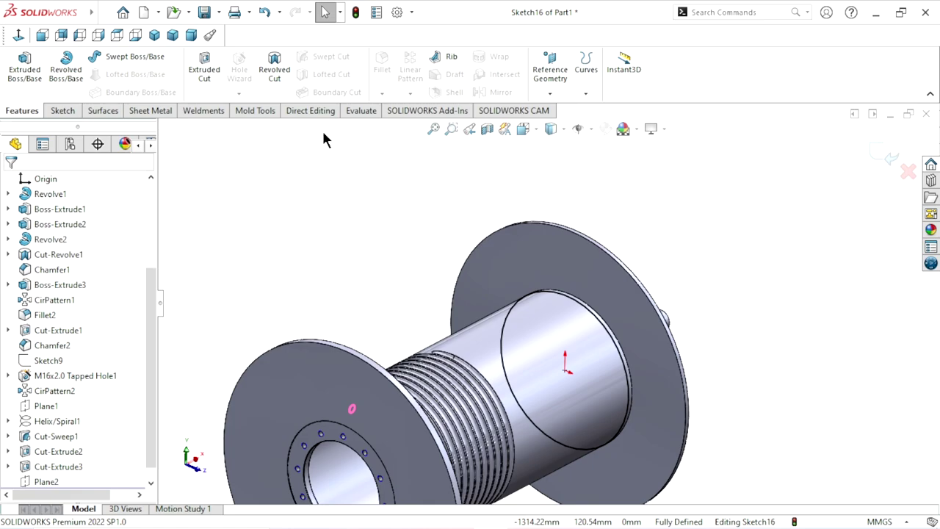
click(587, 95)
click(601, 127)
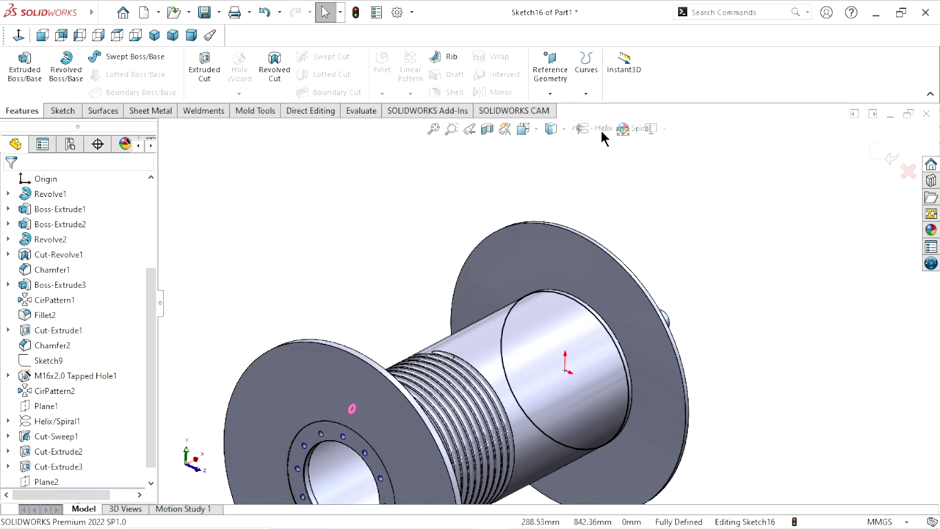
middle_drag(664, 388, 703, 406)
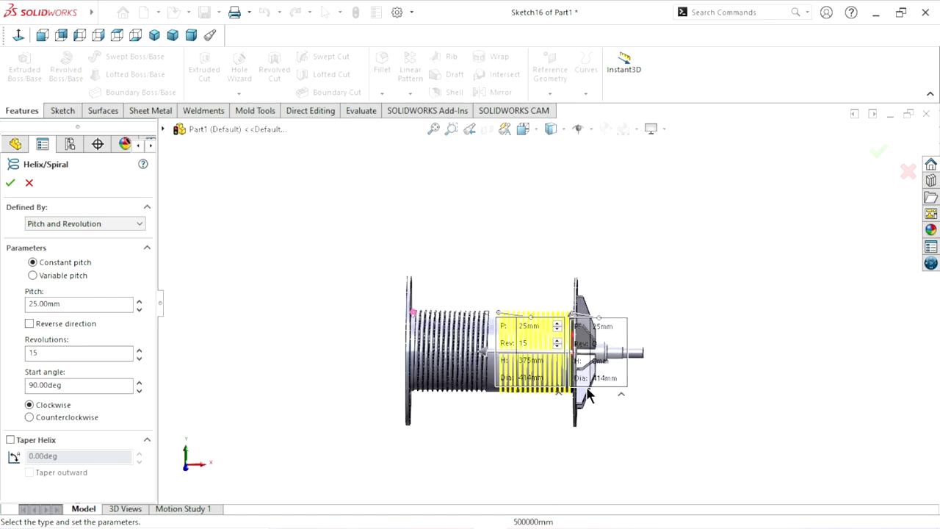
scroll(585, 361, down, 5)
scroll(577, 358, down, 1)
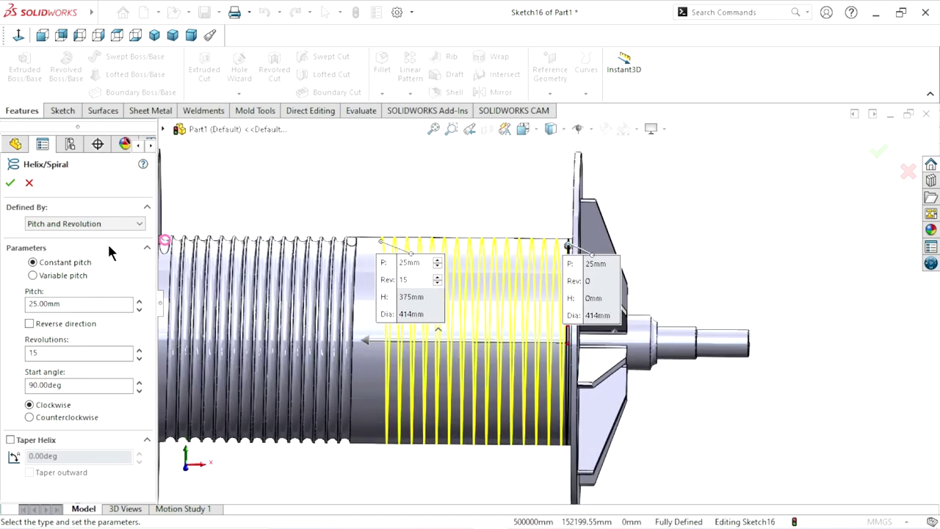
Step: Set pitch 25 mm, 15 revolutions, 90° start angle, counterclockwise, and accept the helix
click(91, 234)
click(66, 276)
drag(67, 385, 1, 380)
key(Tab)
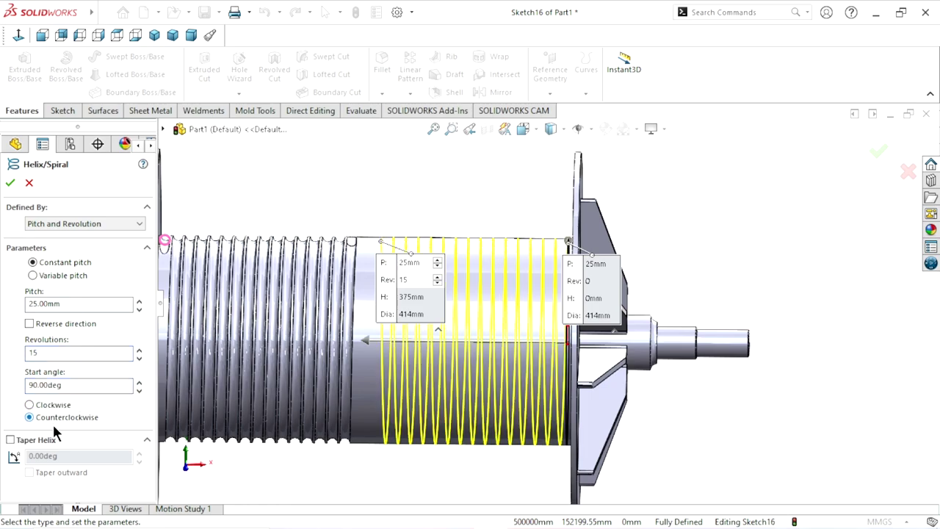
scroll(367, 293, down, 1)
scroll(384, 272, down, 2)
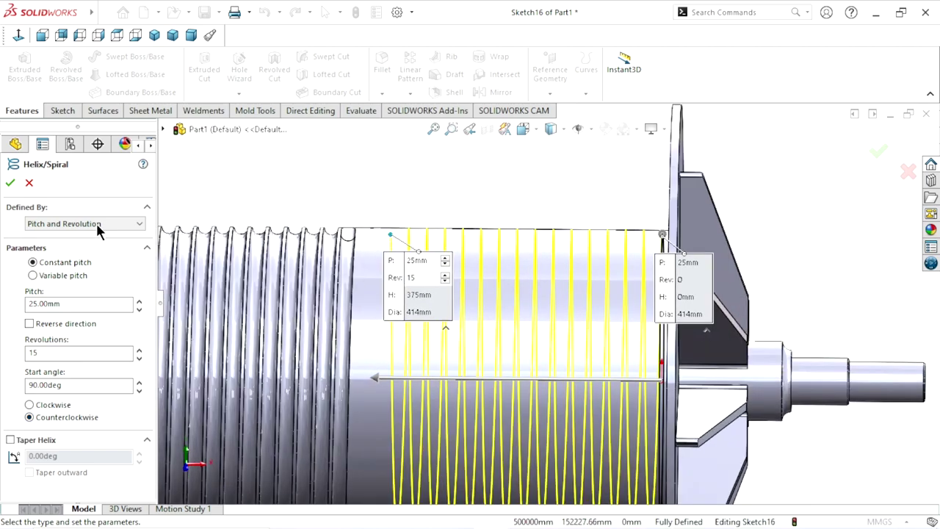
click(11, 185)
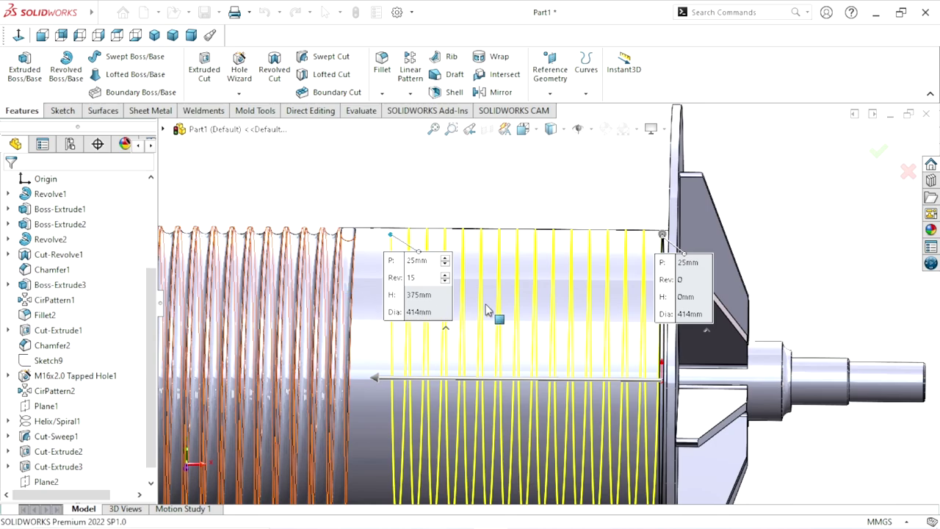
key(f)
mouse_move(474, 218)
middle_down()
mouse_move(411, 257)
mouse_move(474, 263)
middle_up()
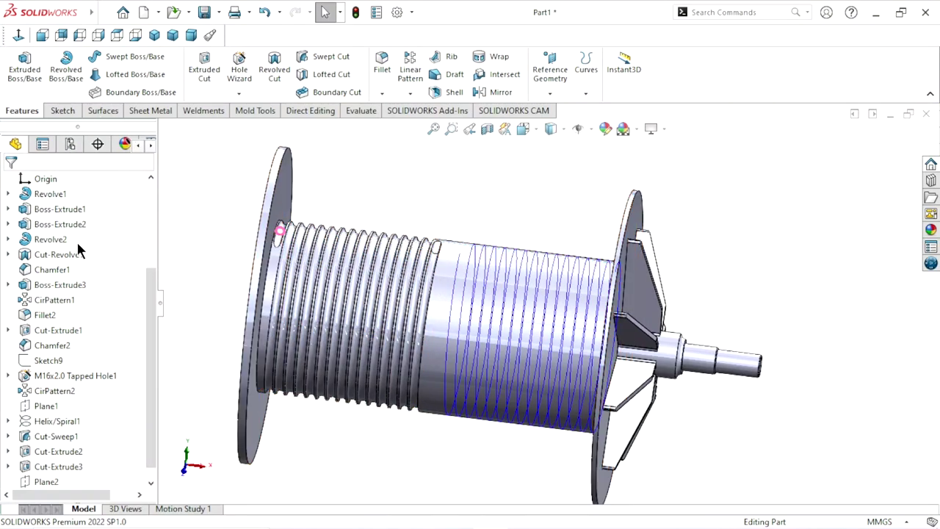
Step: Sketch a circle on Front Plane above the barrel's right end
scroll(77, 249, up, 3)
click(55, 270)
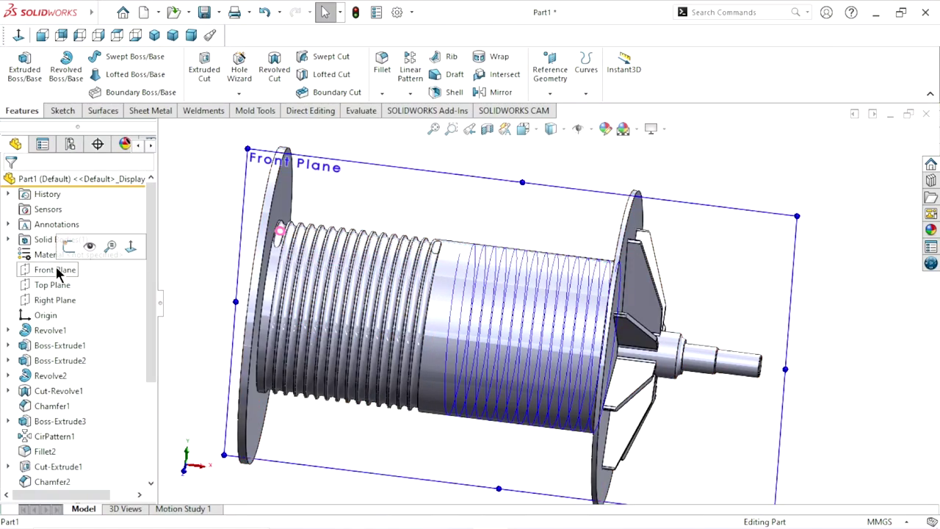
click(68, 246)
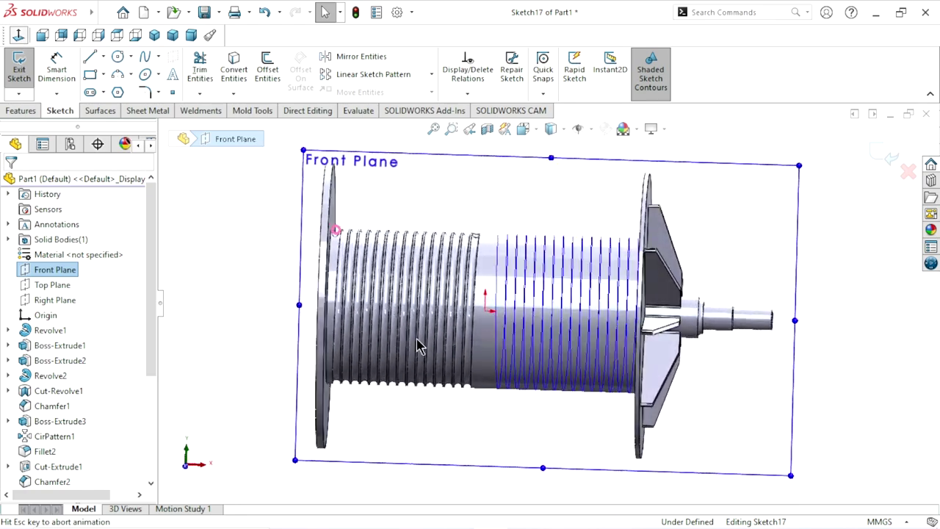
scroll(622, 254, down, 5)
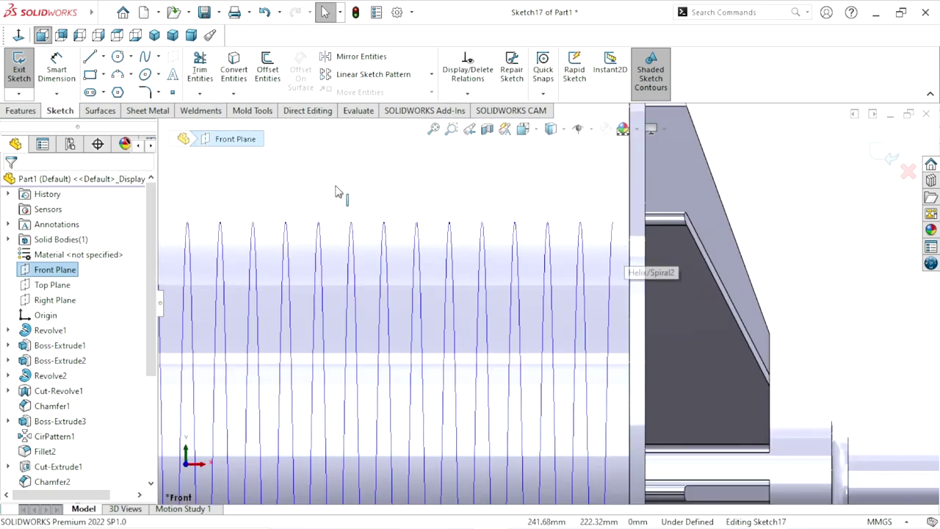
click(119, 53)
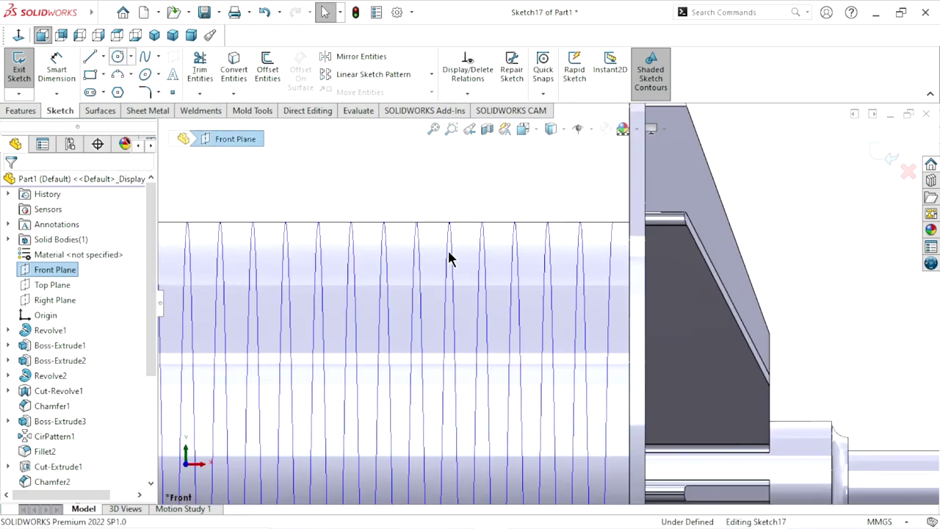
click(593, 169)
click(586, 190)
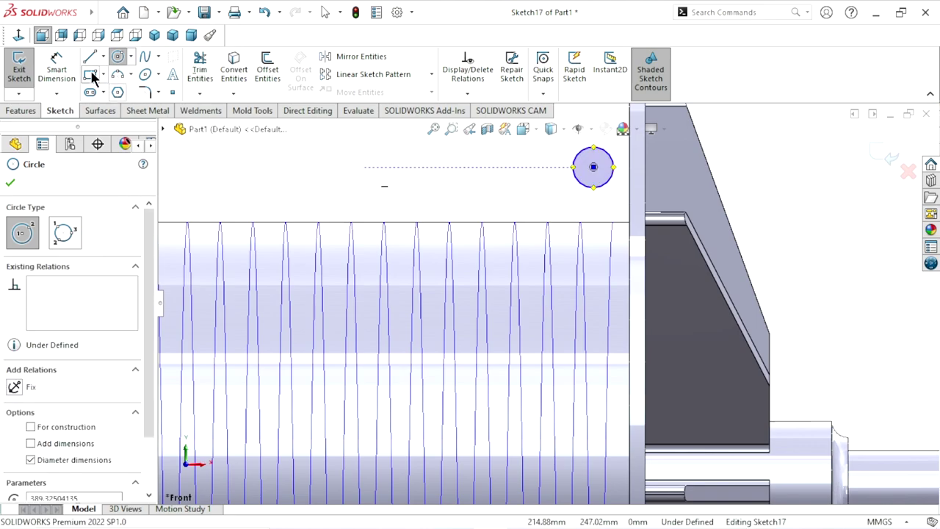
key(Escape)
Step: Dimension the circle to a 25 mm diameter
key(d)
click(578, 183)
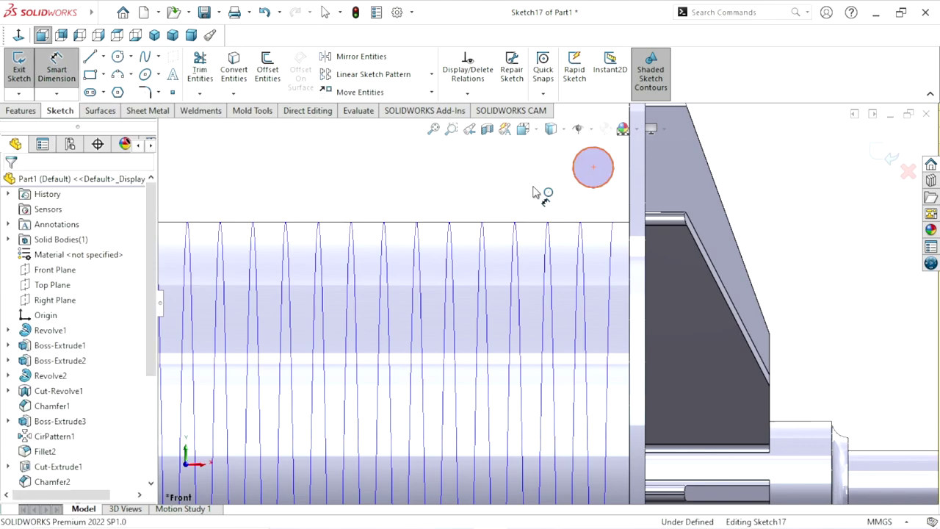
click(529, 176)
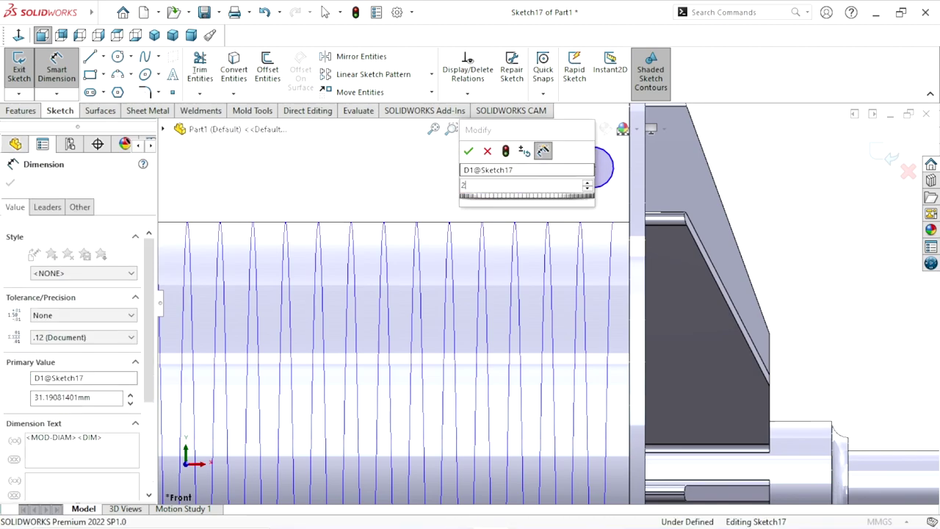
text(25)
click(468, 152)
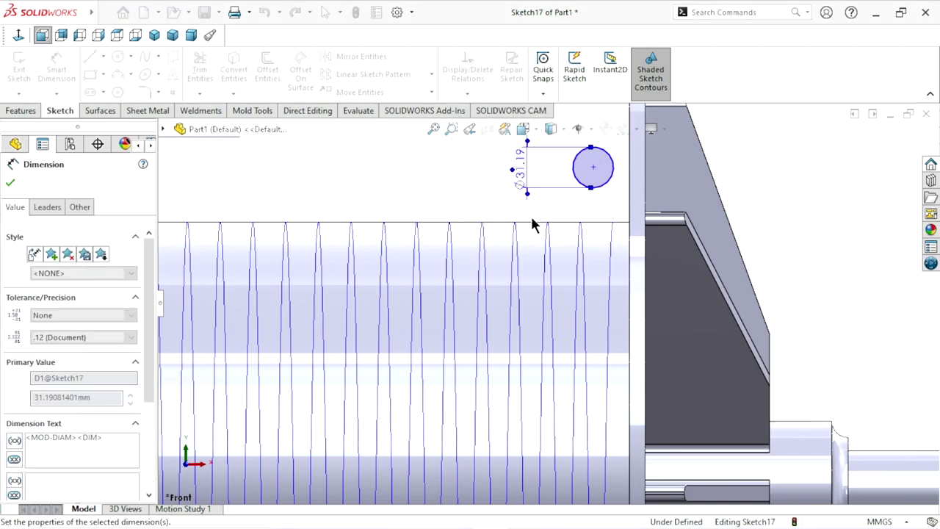
click(11, 183)
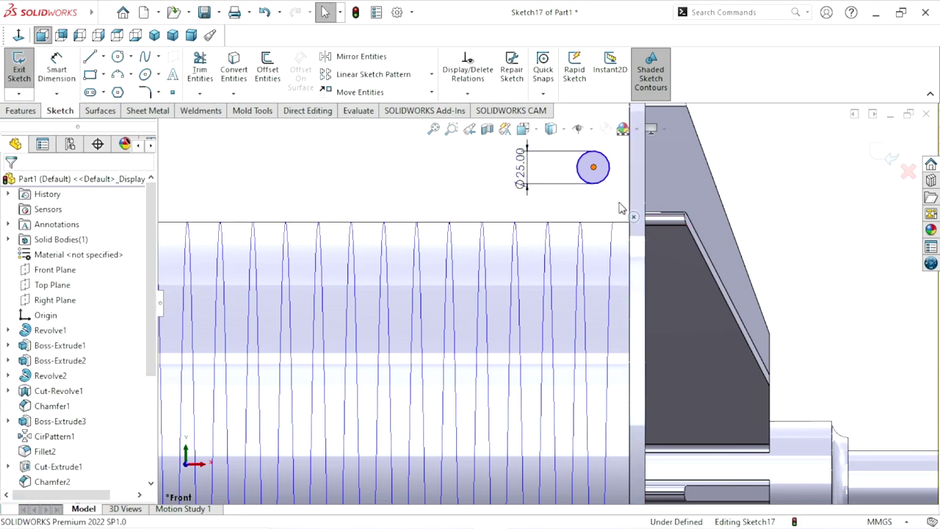
Step: Pierce the circle's centre onto Helix/Spiral2 and exit the sketch
click(597, 170)
click(613, 246)
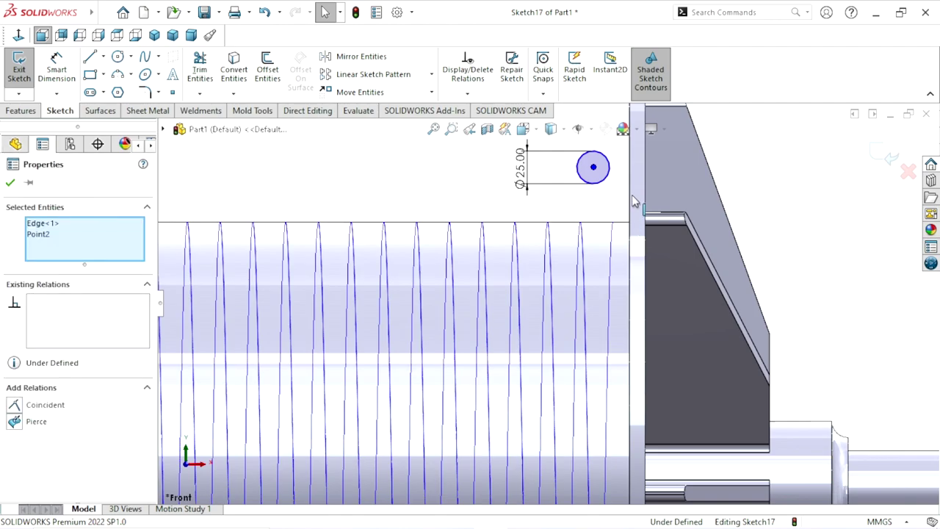
click(671, 179)
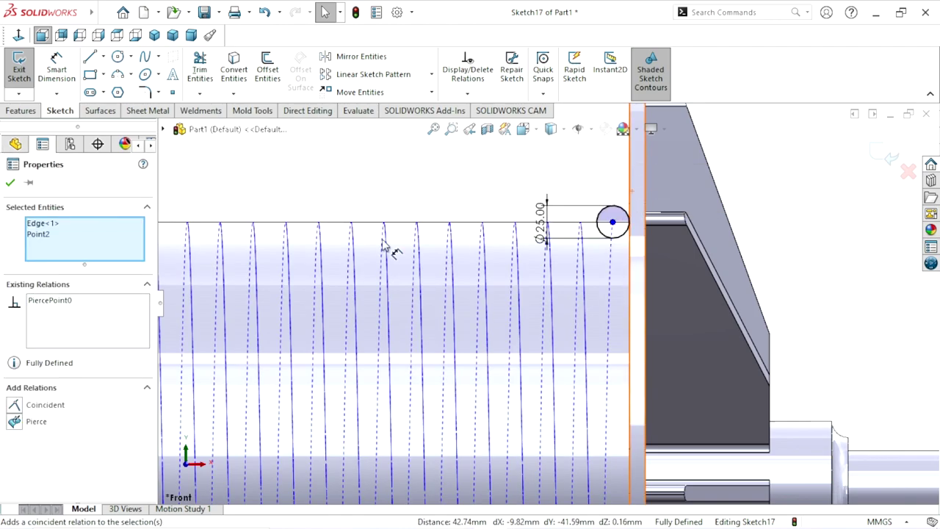
click(9, 183)
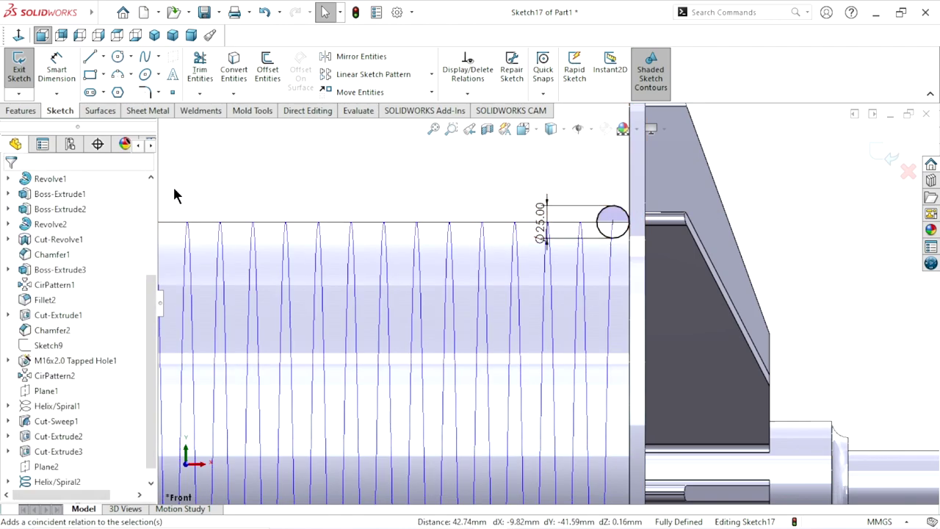
click(873, 158)
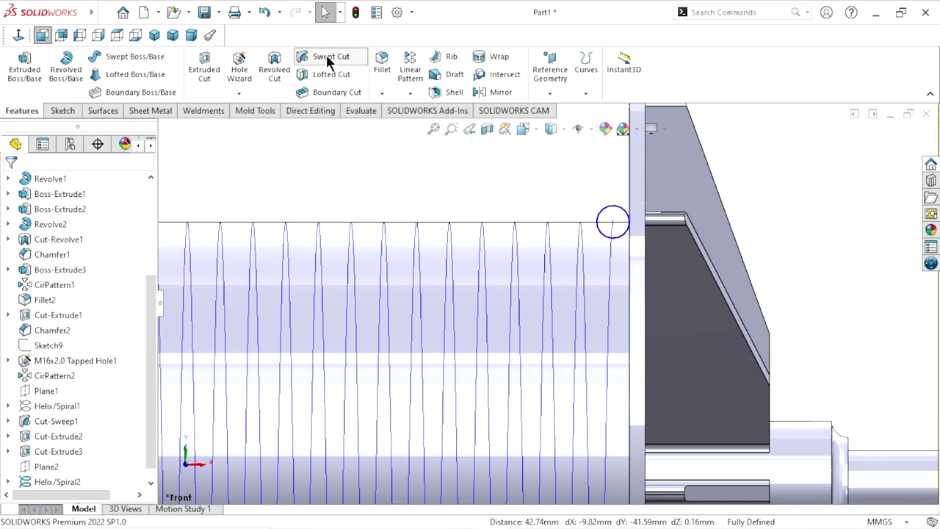
Step: Sweep-cut the Sketch17 circle profile along Helix/Spiral2 to create Cut-Sweep2
click(325, 54)
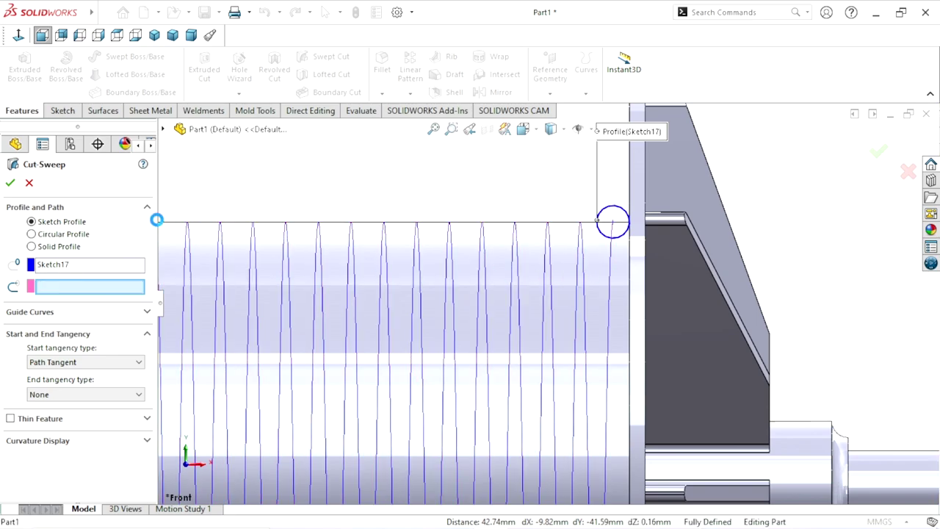
click(157, 219)
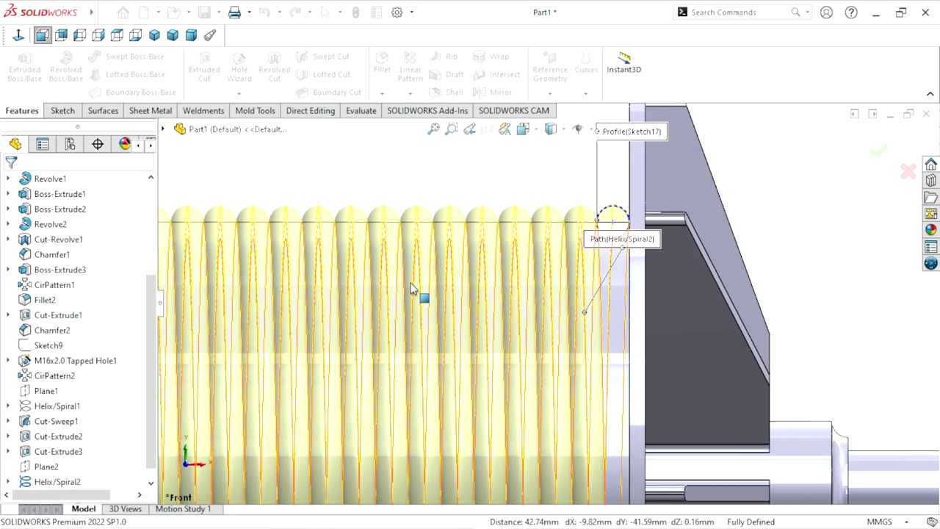
scroll(420, 294, up, 3)
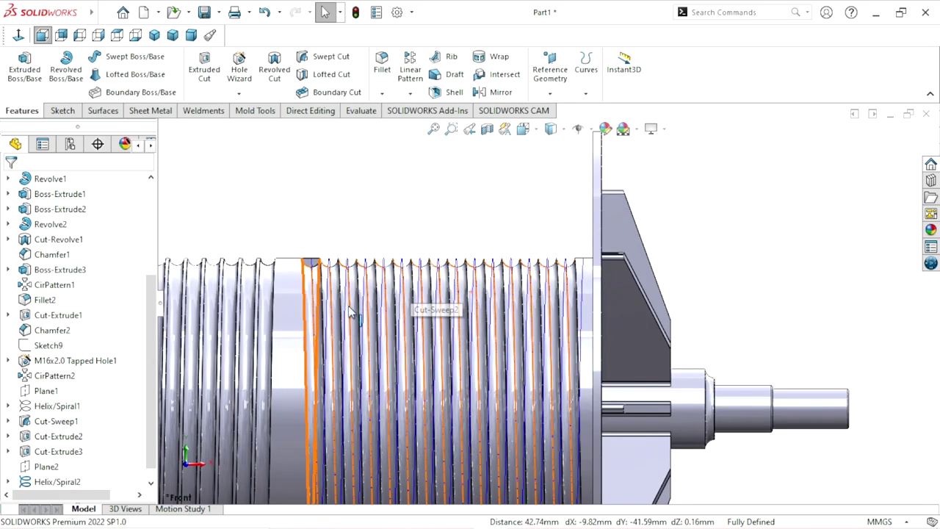
scroll(350, 315, down, 3)
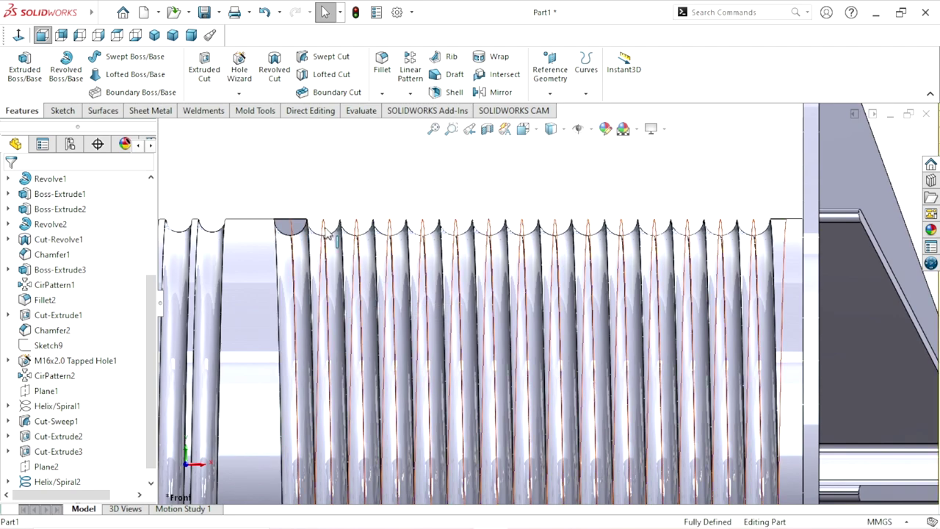
click(381, 220)
click(382, 191)
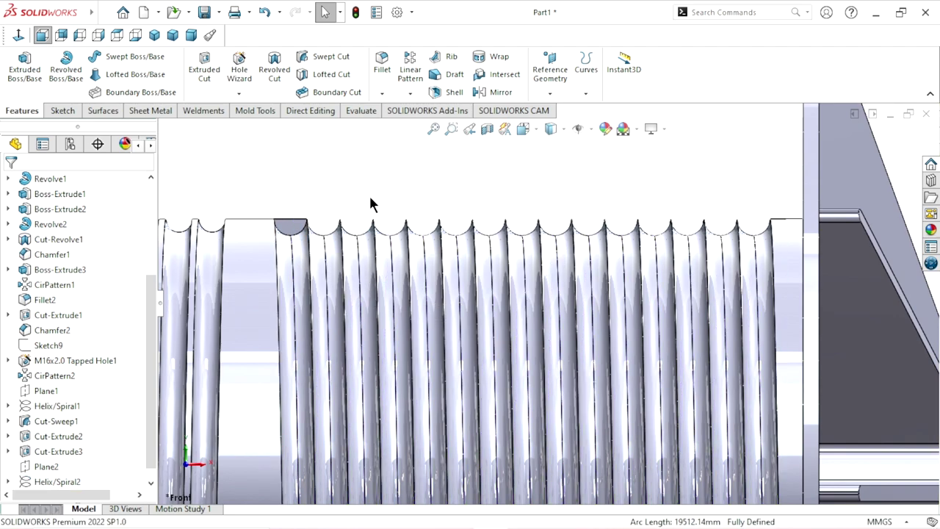
Step: Inspect the new groove and reopen the Helix/Spiral2 feature for editing
scroll(390, 262, up, 5)
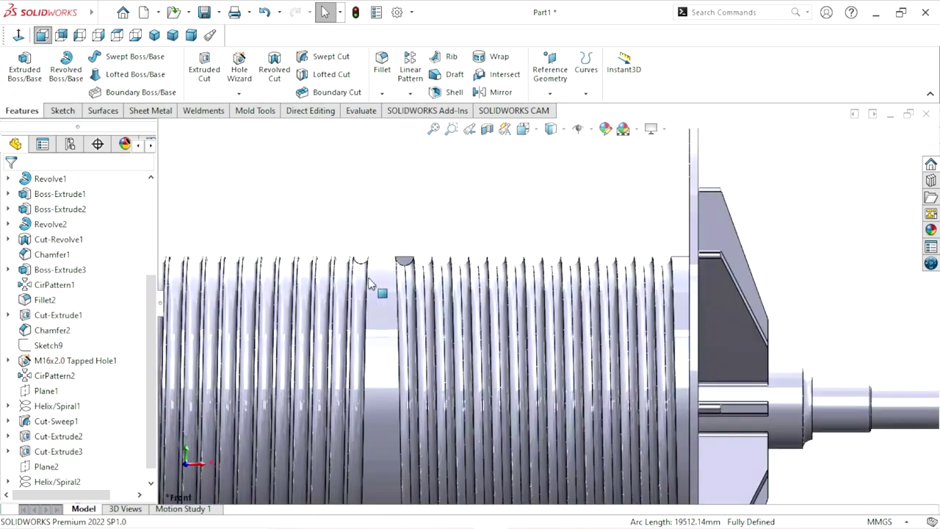
scroll(392, 309, up, 1)
scroll(403, 297, down, 8)
scroll(624, 301, up, 3)
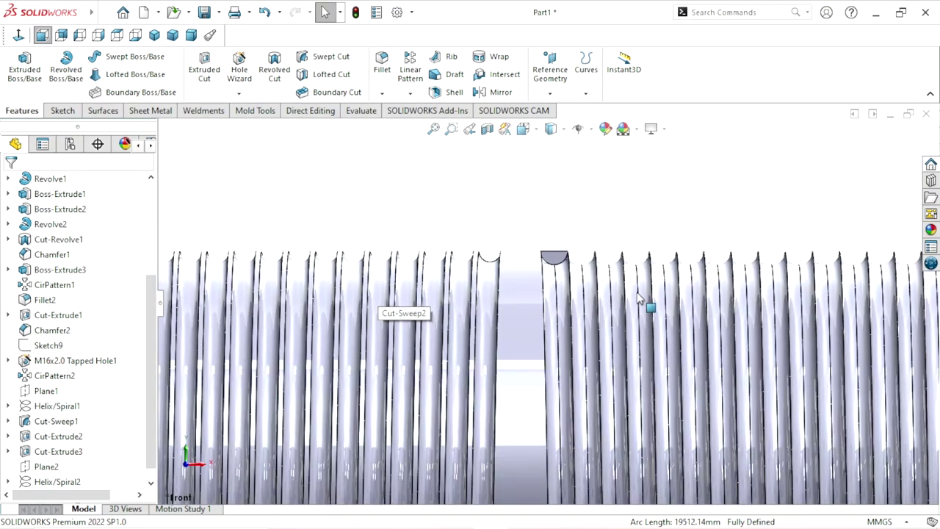
scroll(852, 325, down, 1)
scroll(852, 325, down, 1)
scroll(838, 322, up, 1)
scroll(834, 321, up, 1)
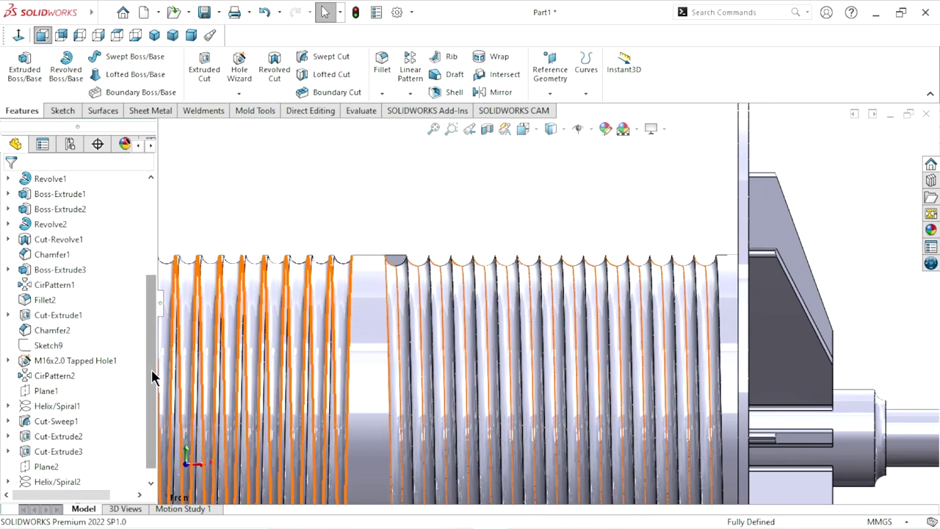
scroll(152, 374, down, 1)
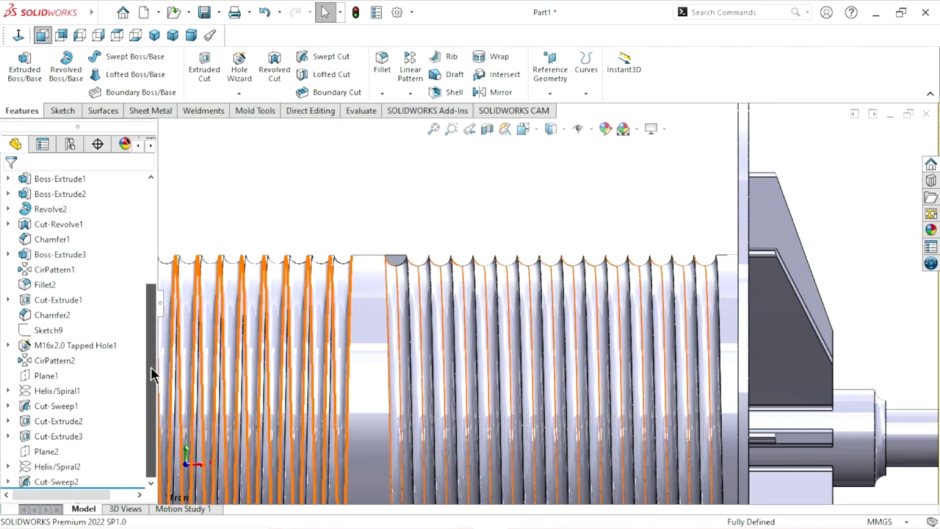
click(77, 468)
click(88, 426)
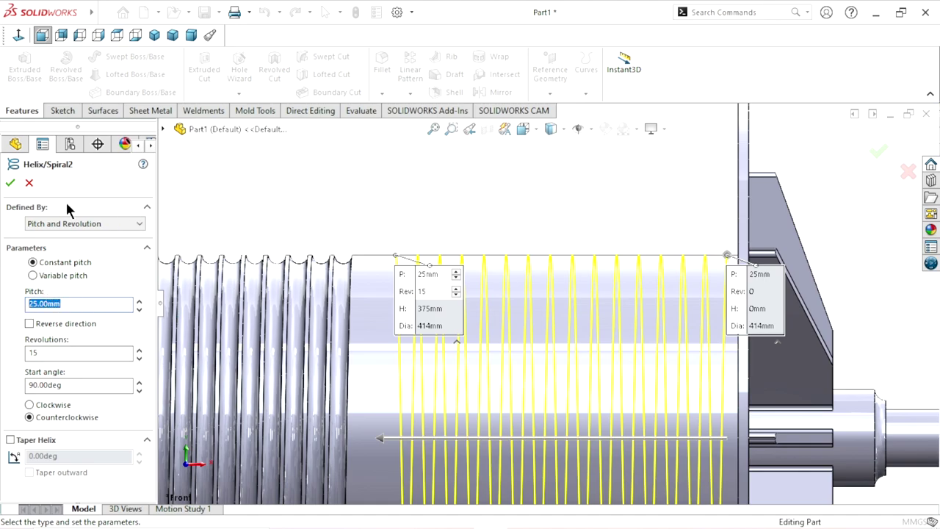
click(11, 183)
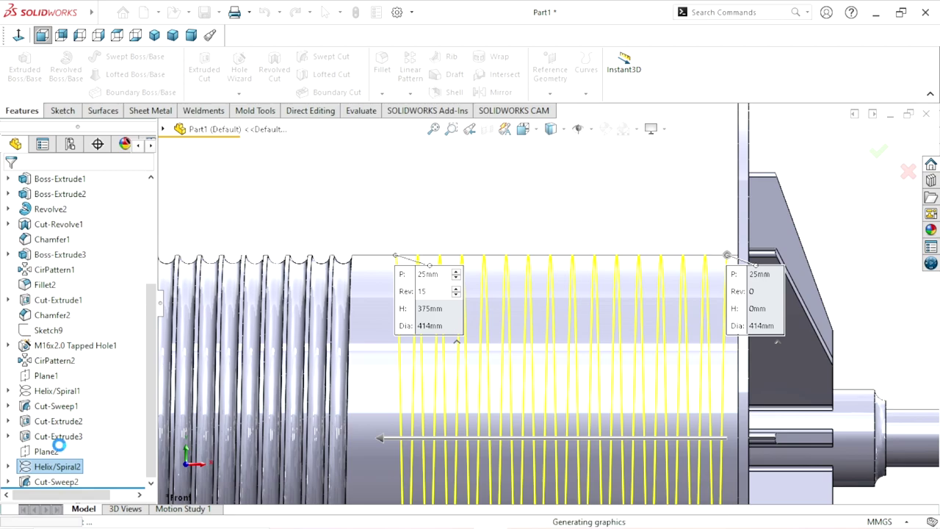
click(9, 481)
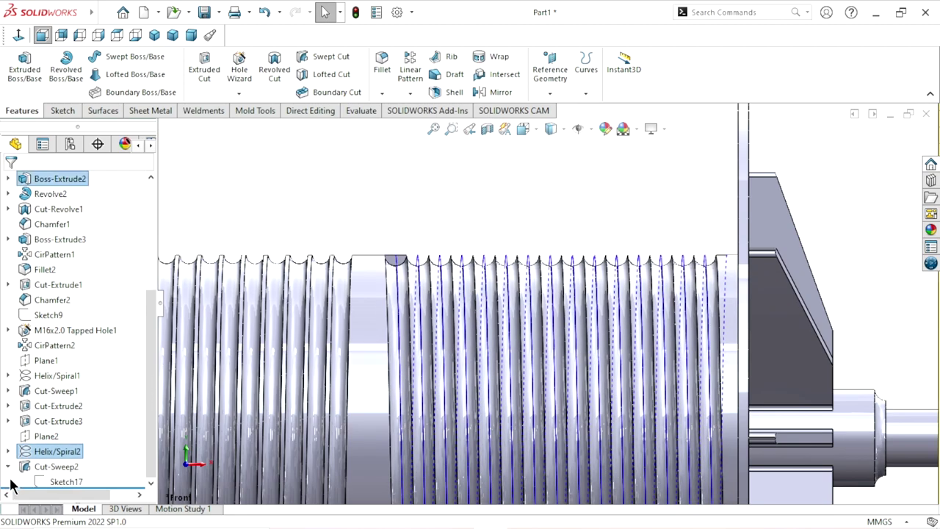
click(65, 482)
click(73, 437)
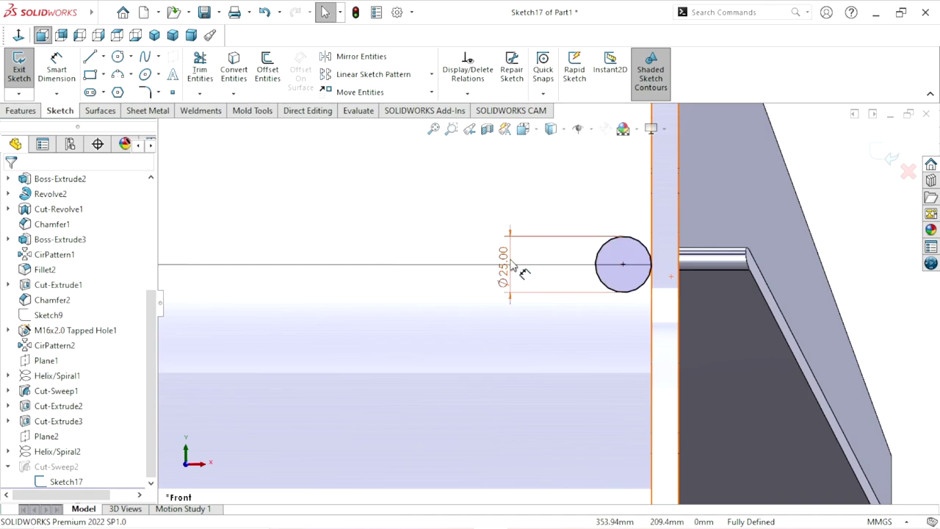
Step: Change Sketch17's groove circle from Ø25 to Ø20 mm and exit the sketch
double_click(503, 266)
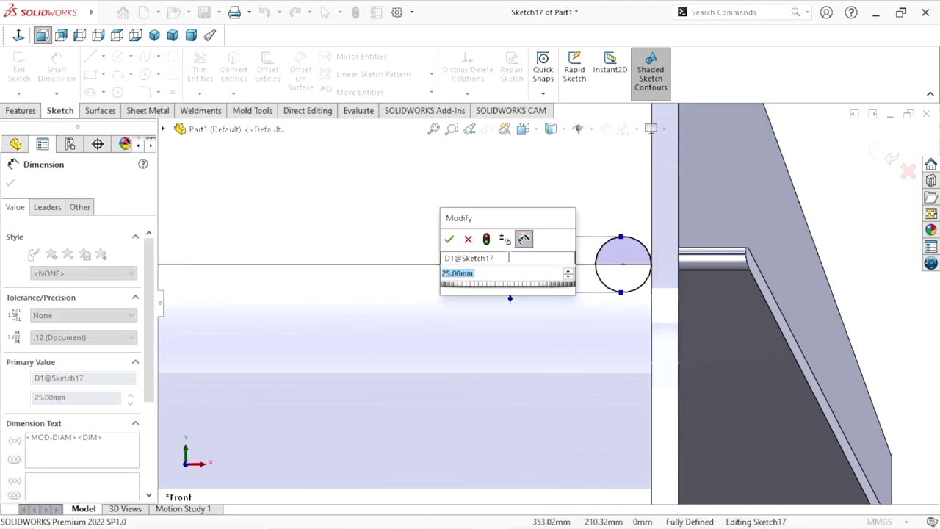
text(20)
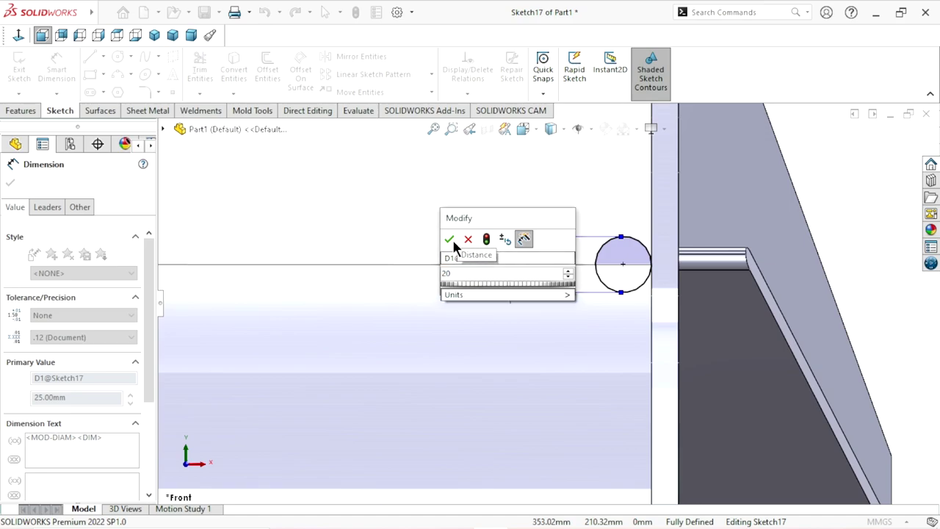
click(449, 240)
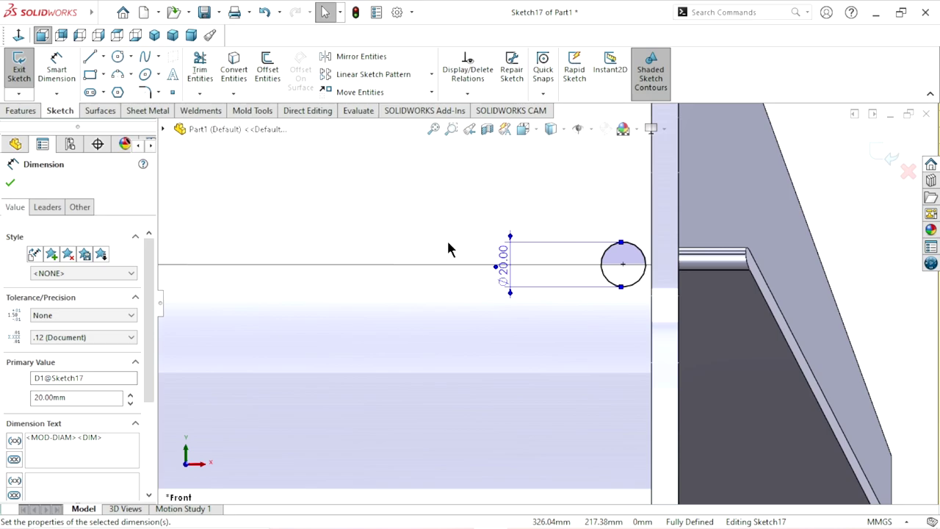
click(874, 157)
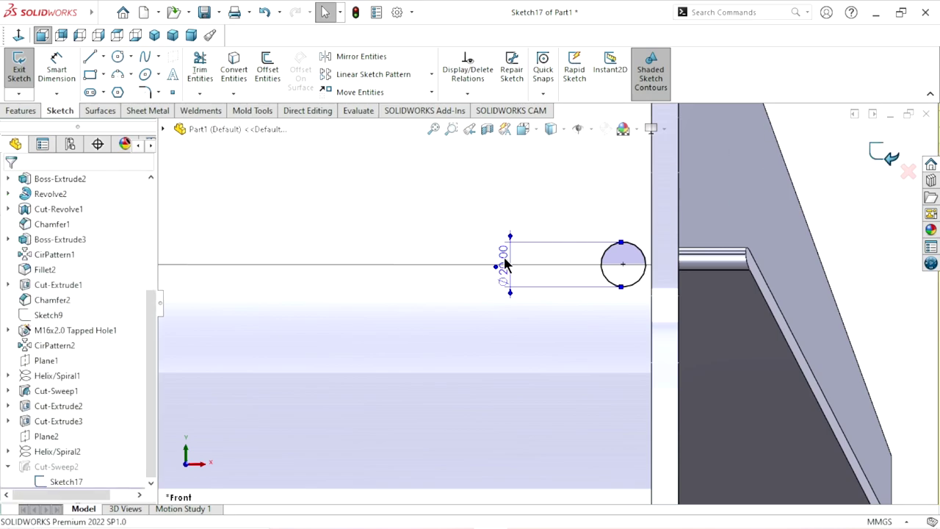
key(ctrl+b)
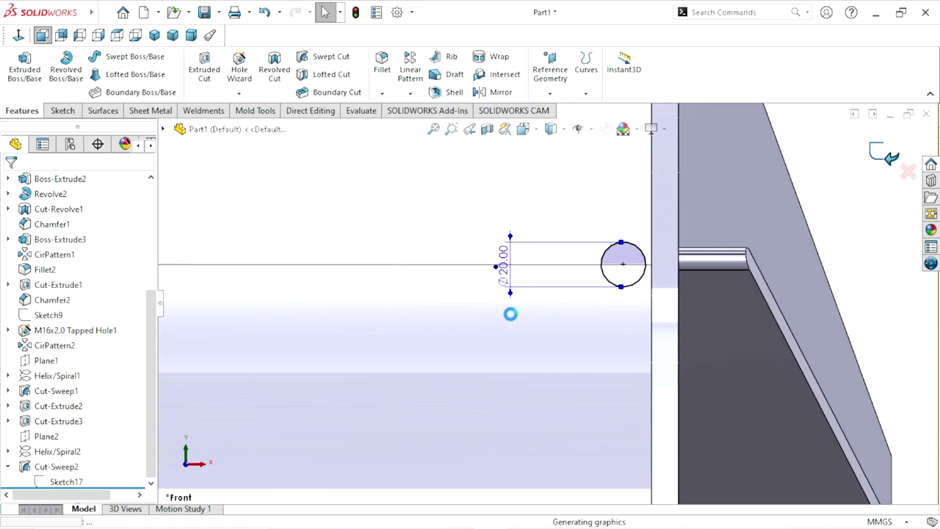
Step: Sketch on the groove's semicircular end face and convert its outline into the sketch
scroll(489, 331, up, 4)
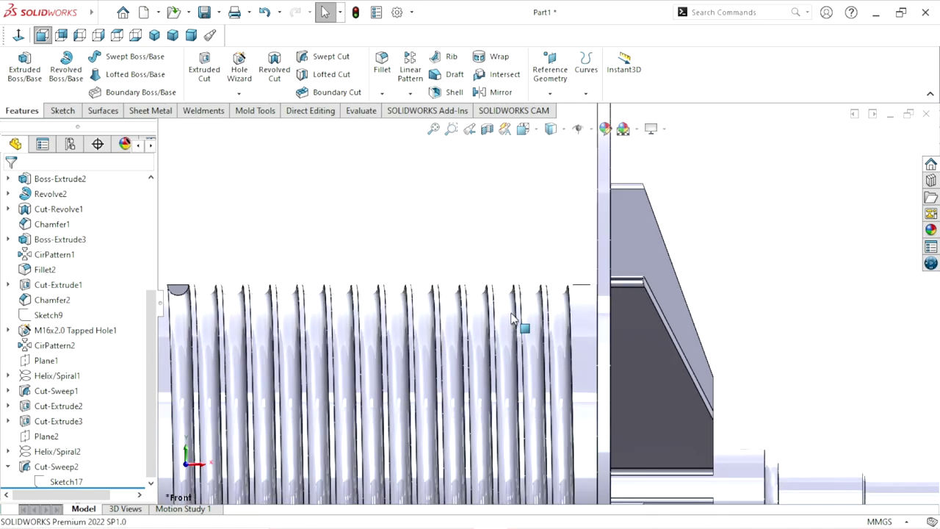
scroll(484, 334, up, 2)
scroll(393, 319, down, 4)
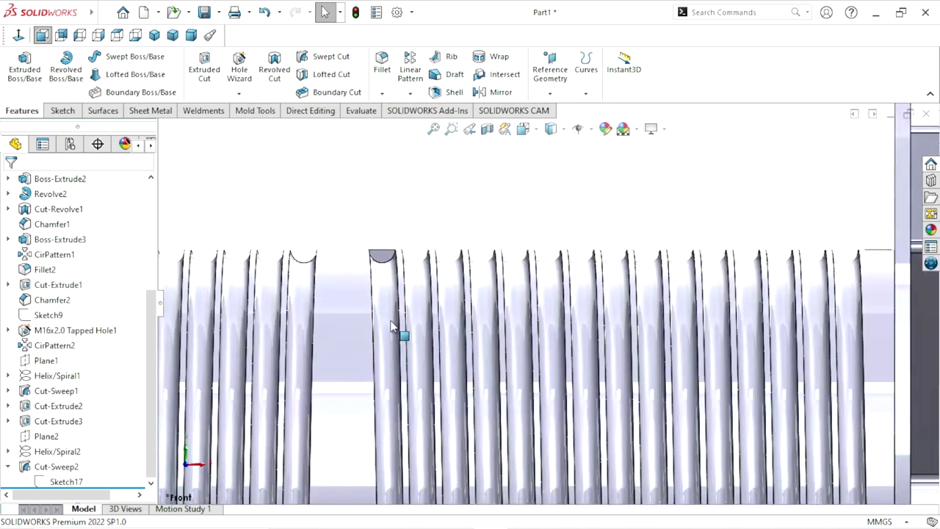
scroll(404, 301, down, 2)
scroll(404, 256, down, 2)
click(372, 224)
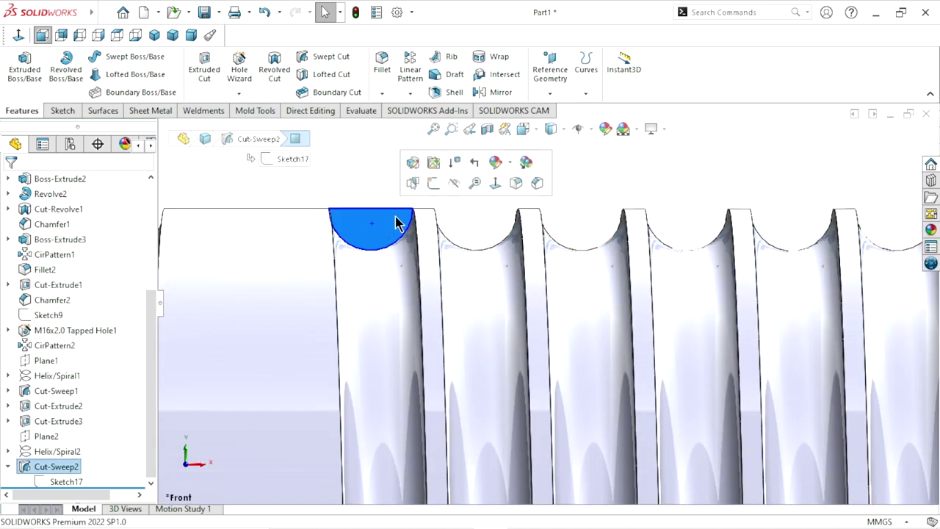
click(434, 184)
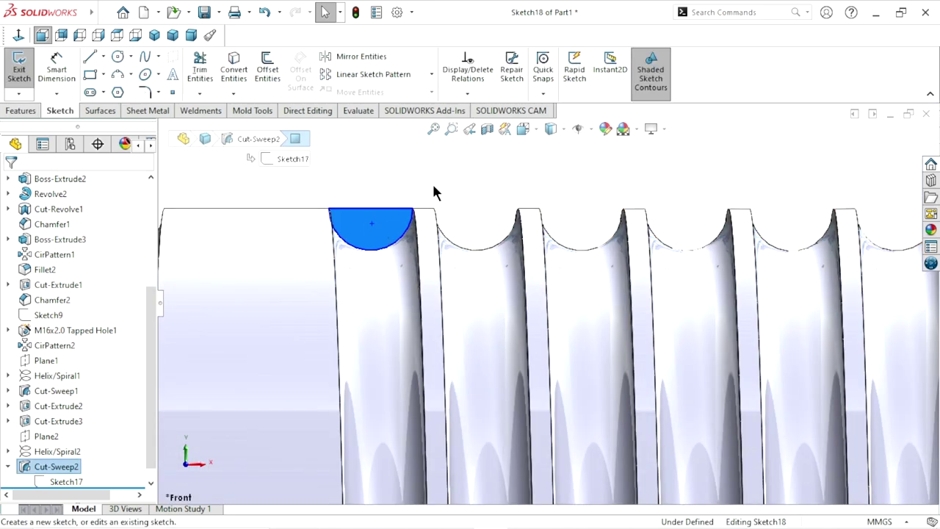
click(234, 69)
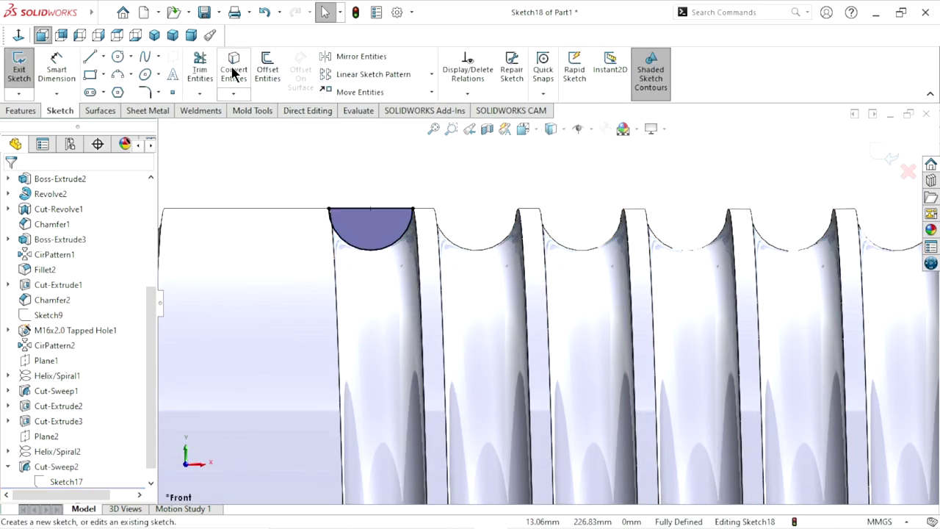
Step: Extrude-cut that half-circle profile Up To Next to trim the groove's start
click(22, 111)
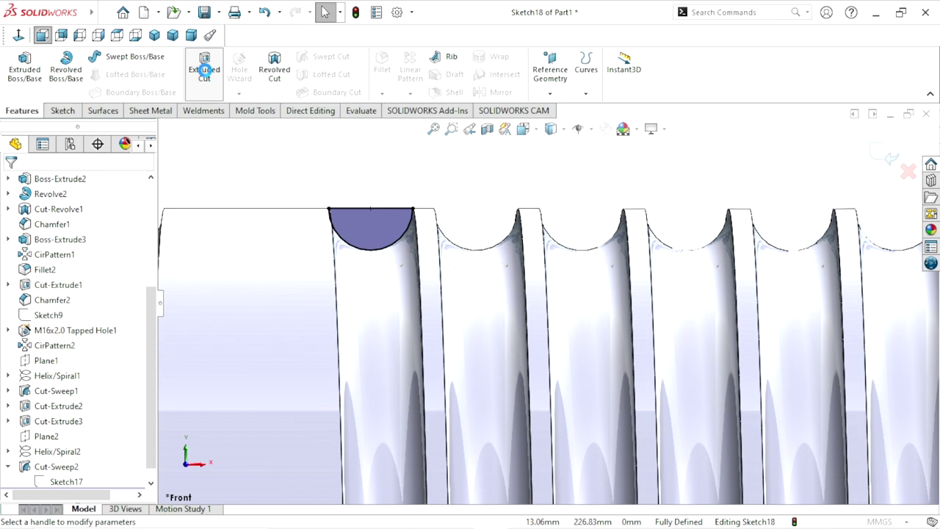
click(205, 70)
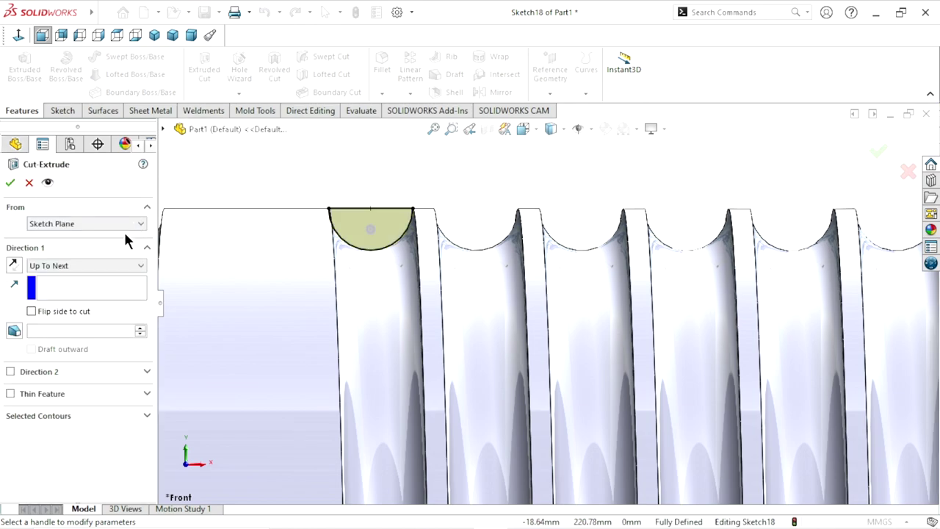
click(116, 266)
click(115, 265)
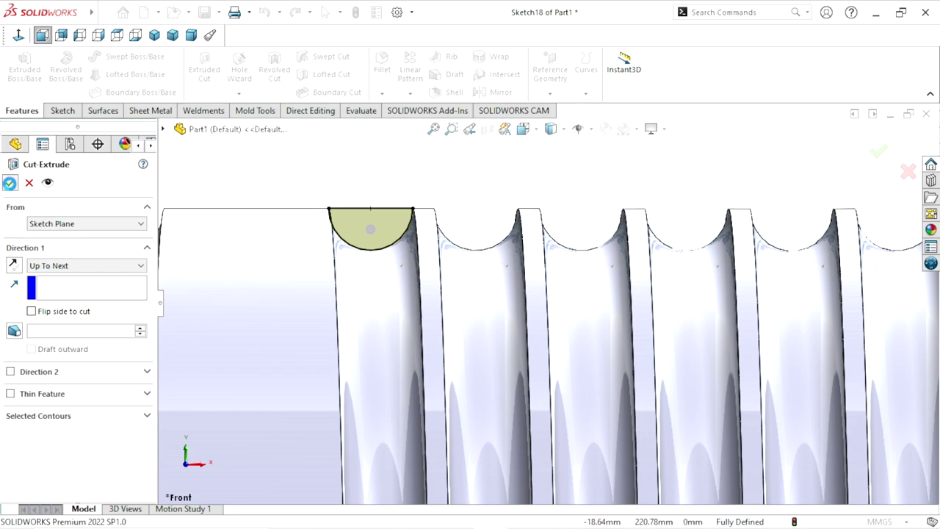
click(10, 183)
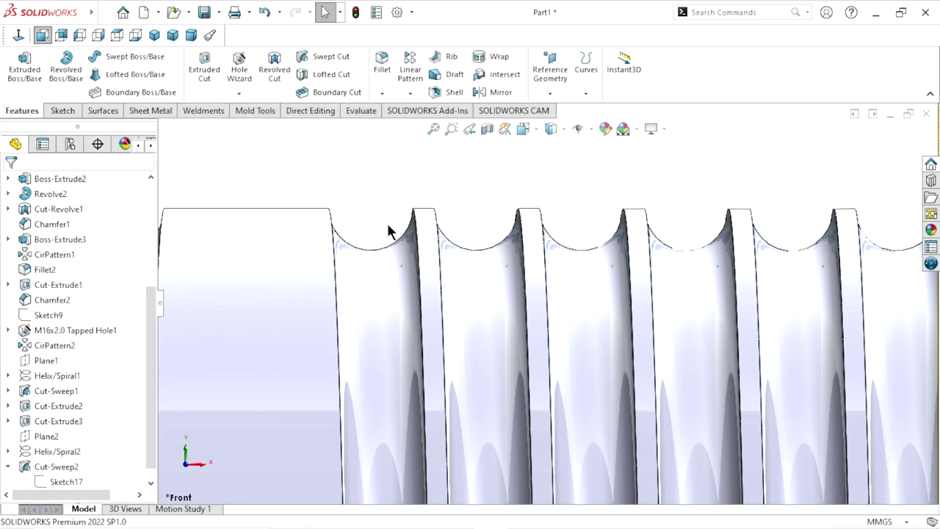
mouse_move(389, 231)
middle_down()
mouse_move(506, 245)
mouse_move(458, 296)
middle_up()
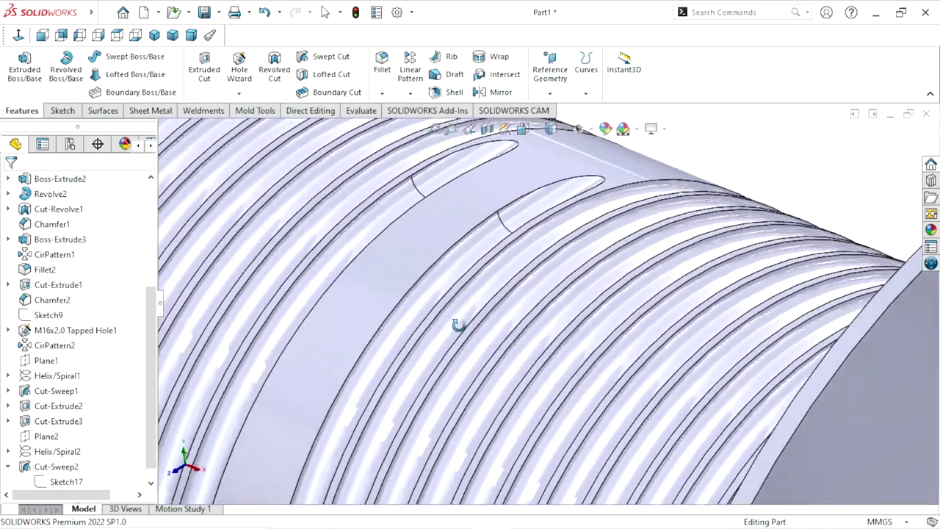
Step: Sketch on the groove end face near the right flange and convert its outline
scroll(486, 347, up, 3)
scroll(620, 351, up, 2)
scroll(621, 351, down, 3)
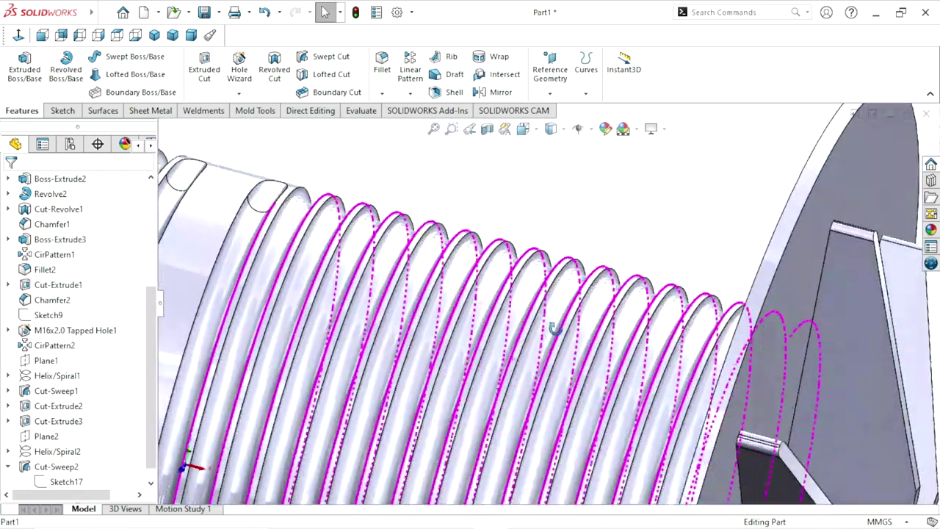
middle_drag(512, 359, 628, 415)
scroll(619, 430, up, 2)
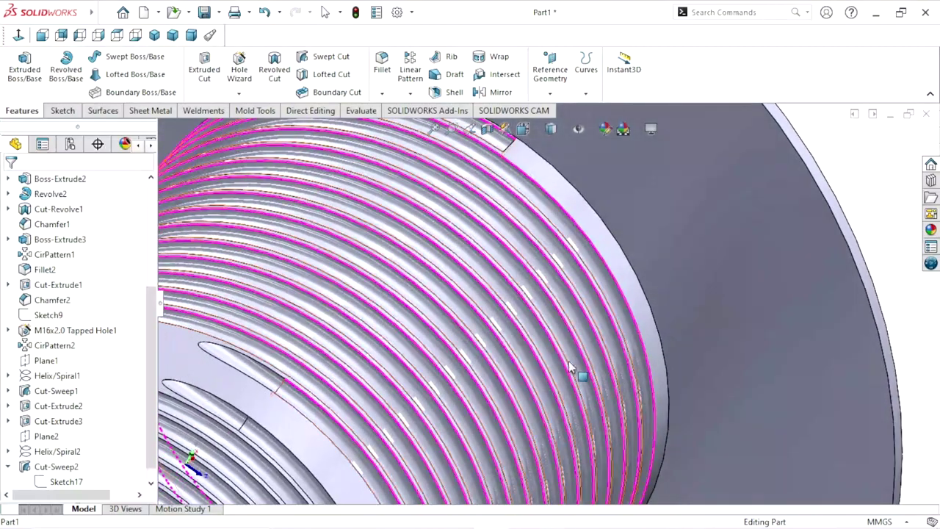
scroll(575, 373, up, 4)
mouse_move(499, 331)
middle_down()
mouse_move(550, 371)
mouse_move(550, 421)
mouse_move(552, 265)
middle_up()
scroll(548, 266, down, 4)
scroll(542, 267, down, 3)
scroll(538, 277, down, 3)
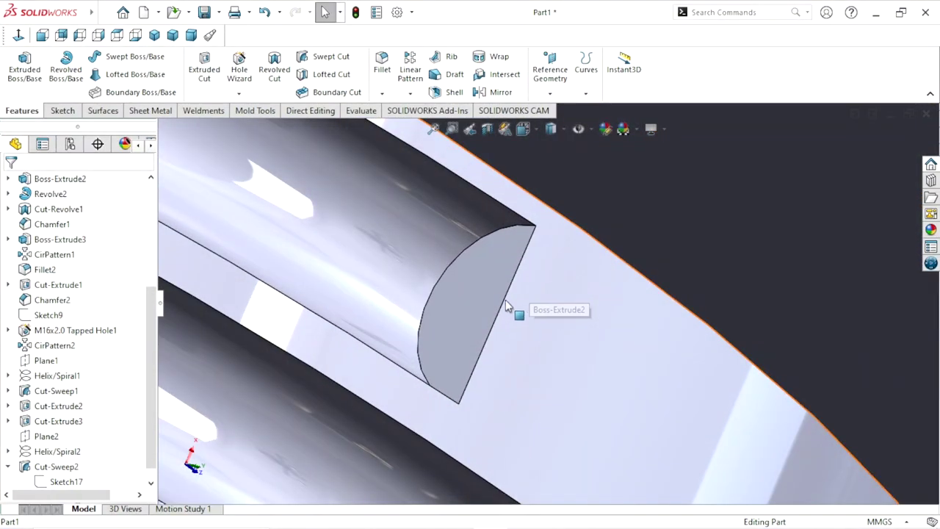
click(505, 294)
click(554, 254)
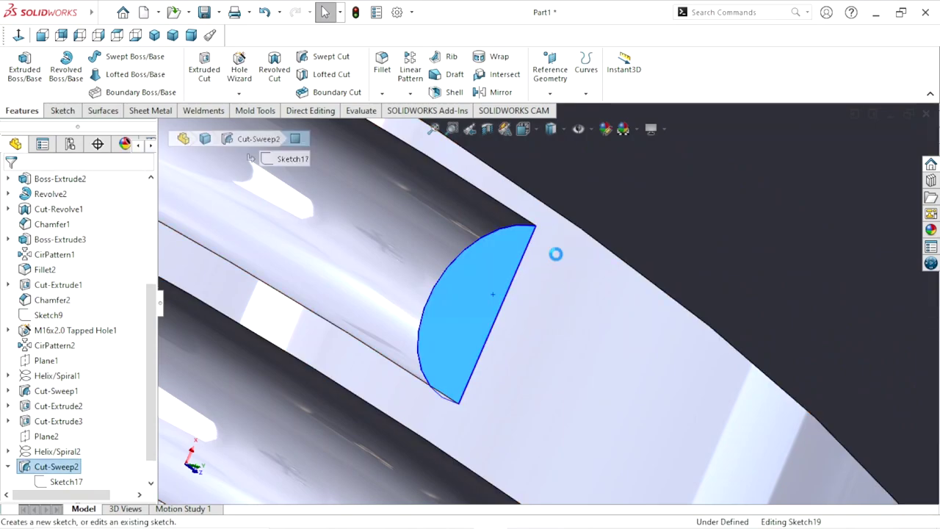
click(234, 74)
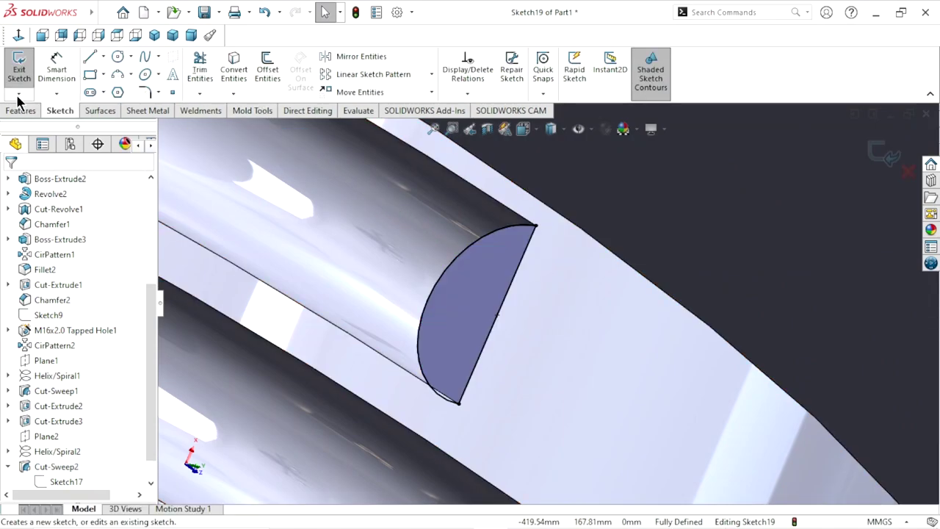
Step: Extrude-cut that profile Up To Next to trim the groove end by the flange
click(21, 111)
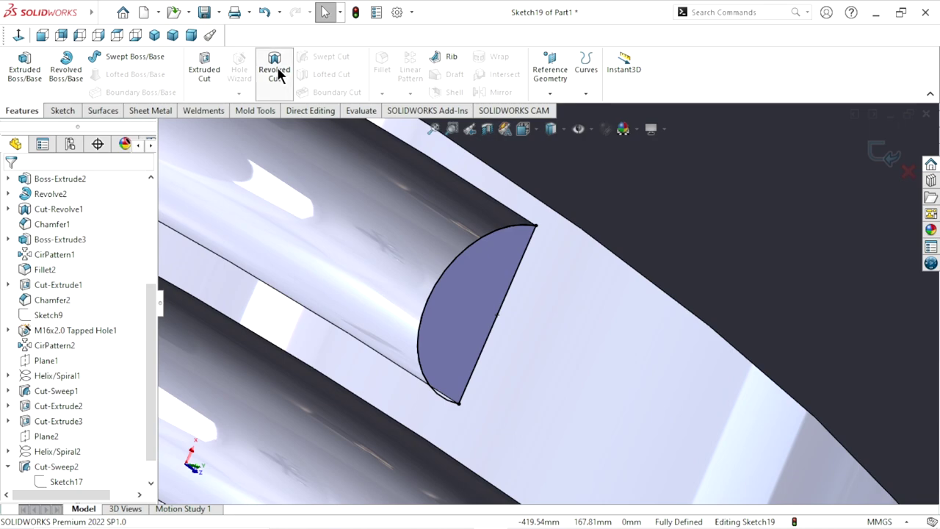
click(206, 70)
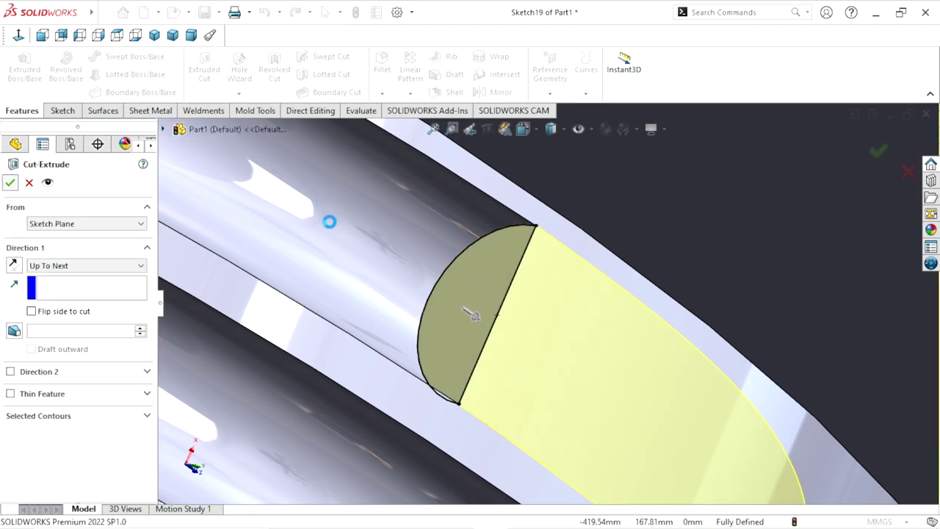
key(Return)
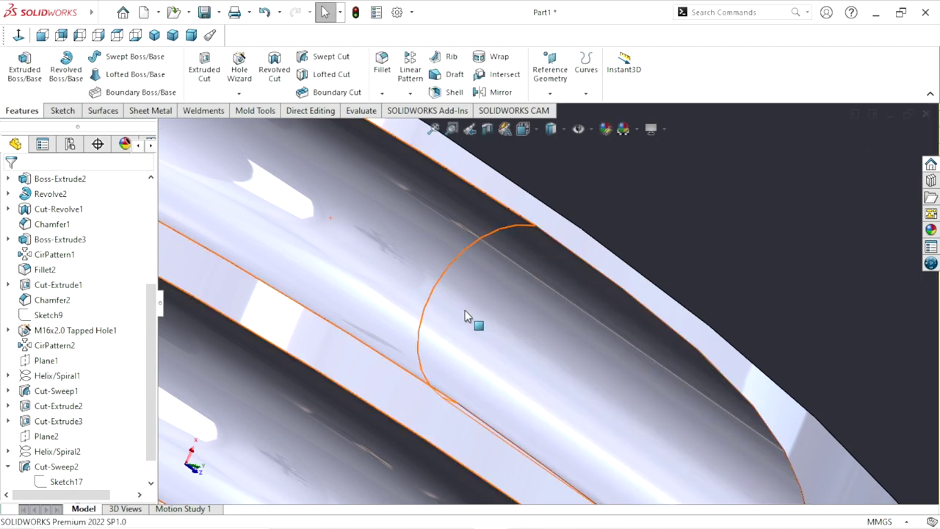
scroll(462, 323, up, 5)
scroll(462, 334, up, 5)
scroll(465, 335, up, 3)
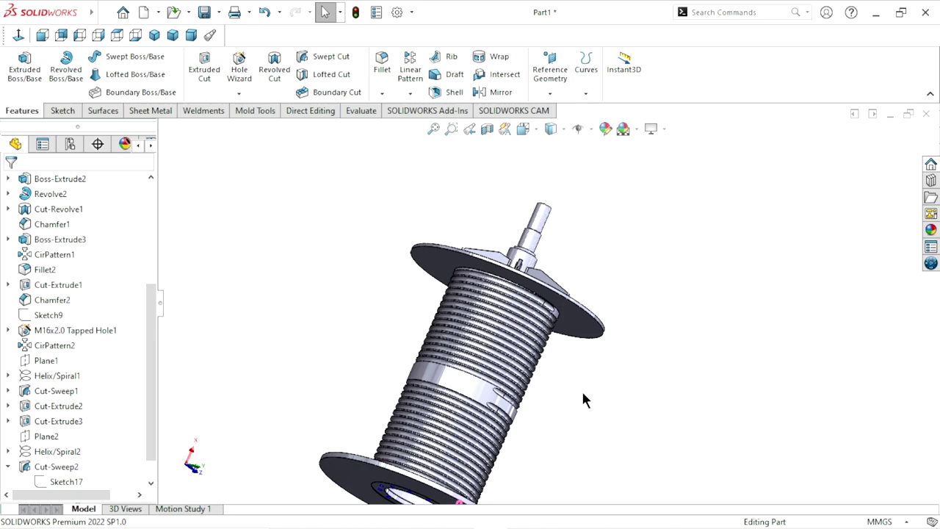
Step: Orbit the spool to a side view showing the spoked flange face
mouse_move(527, 387)
middle_down()
mouse_move(551, 453)
mouse_move(568, 451)
middle_up()
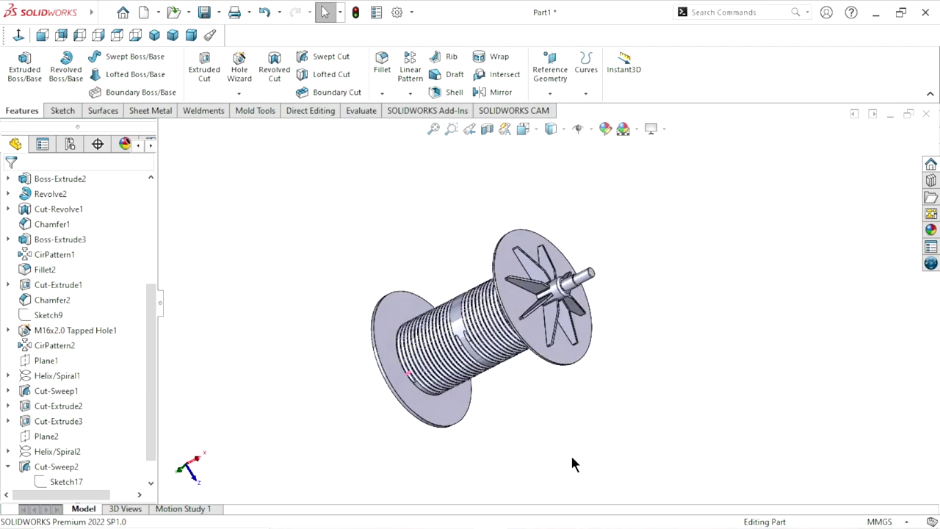
scroll(565, 441, down, 2)
scroll(551, 360, up, 2)
scroll(554, 338, down, 2)
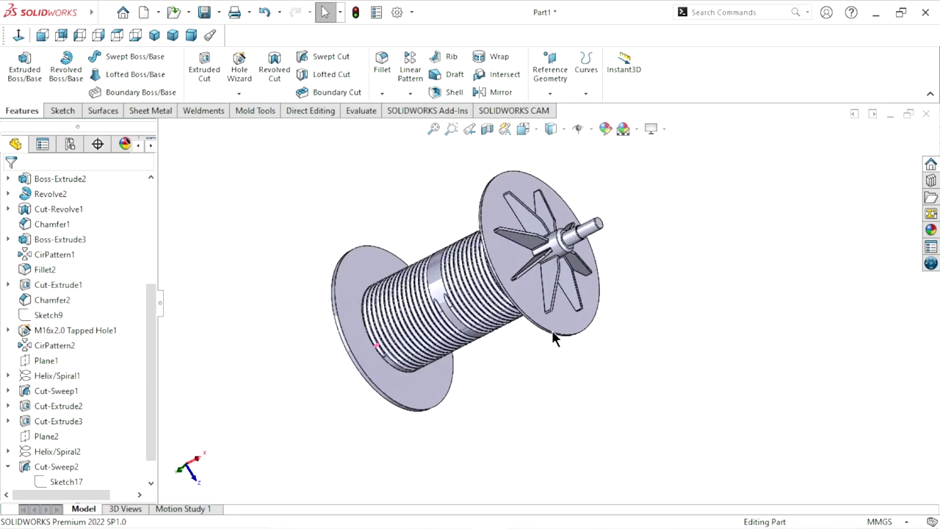
mouse_move(581, 410)
middle_down()
mouse_move(621, 258)
mouse_move(663, 196)
mouse_move(678, 279)
mouse_move(640, 246)
mouse_move(632, 254)
middle_up()
scroll(630, 254, down, 2)
scroll(569, 235, down, 2)
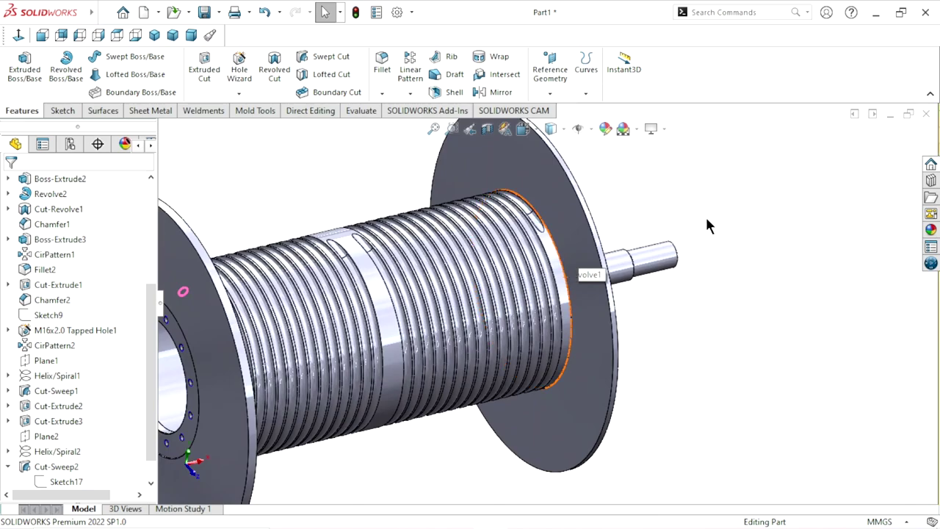
mouse_move(707, 220)
middle_down()
mouse_move(730, 223)
mouse_move(698, 245)
middle_up()
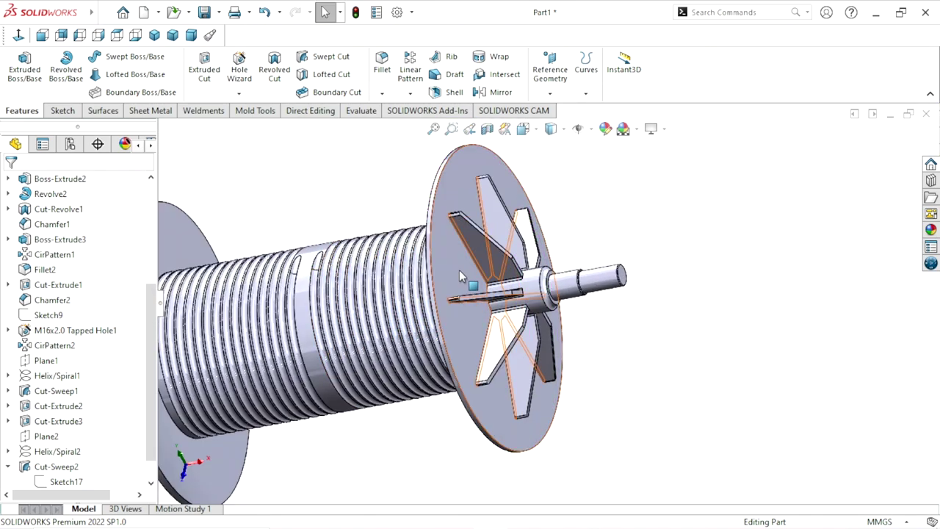
Step: Open a new sketch on the spoked flange's outer face, viewed normal to it
click(455, 271)
click(19, 36)
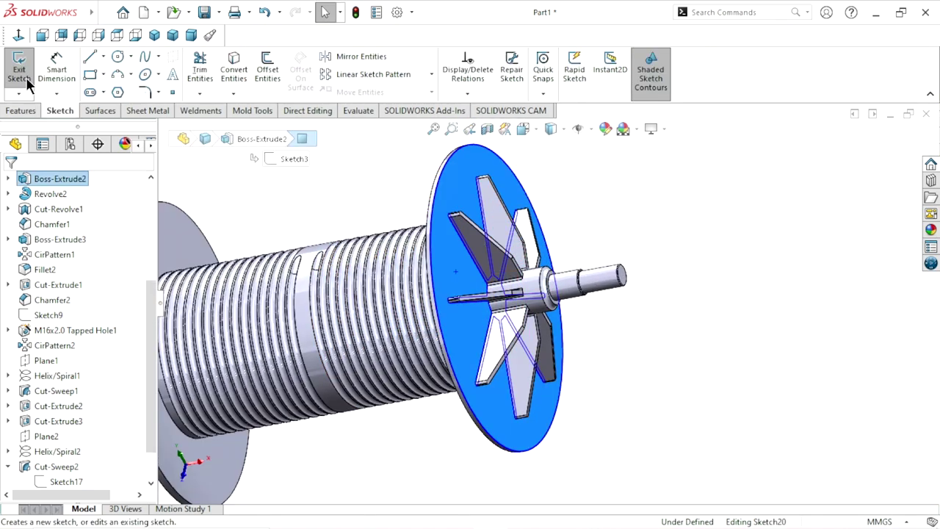
click(21, 41)
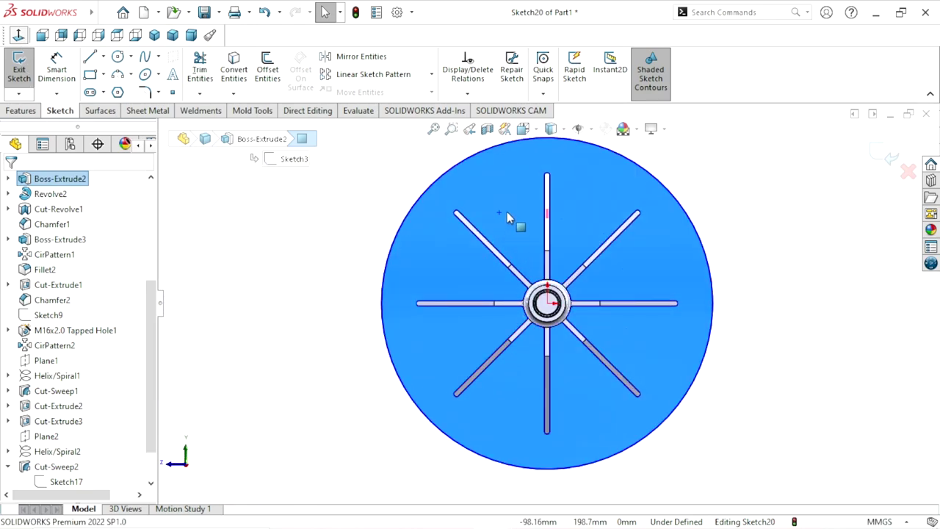
scroll(508, 209, down, 3)
scroll(514, 228, up, 3)
Step: Switch the display style to Hidden Lines Visible and zoom in
click(308, 272)
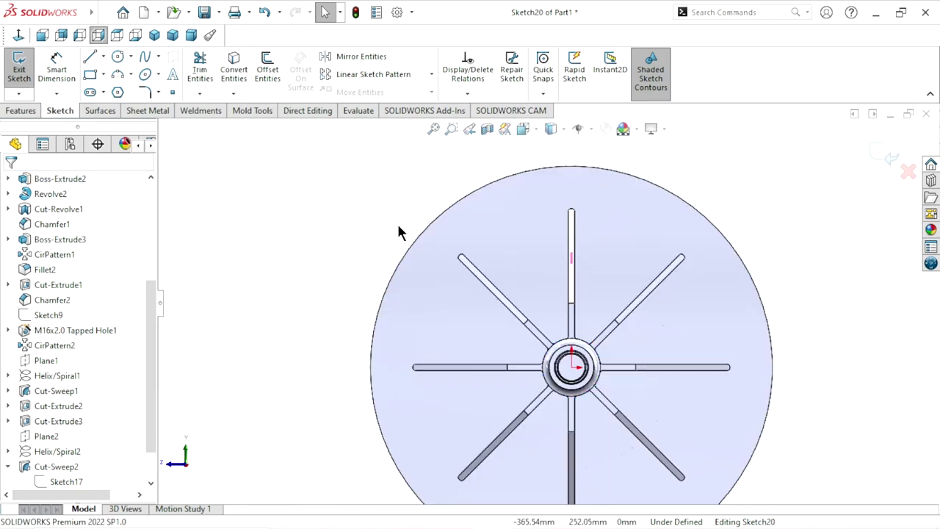
click(564, 130)
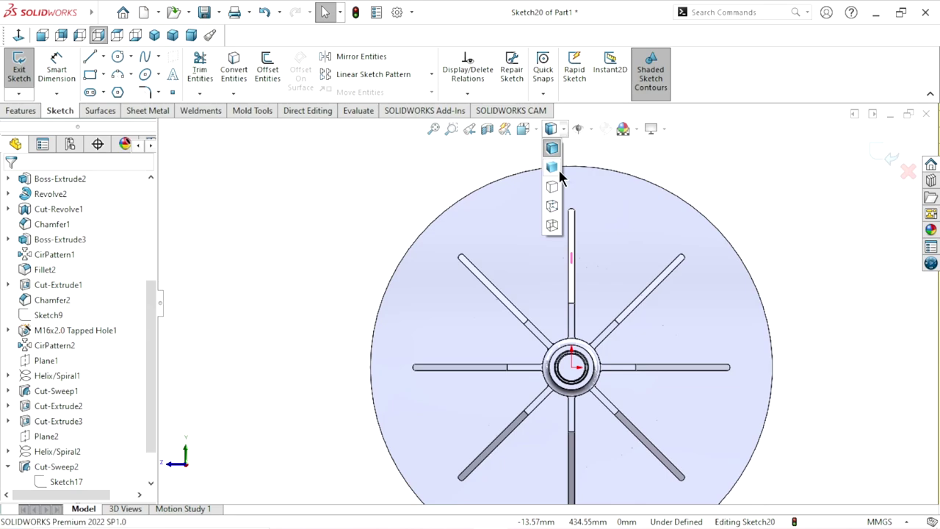
click(552, 207)
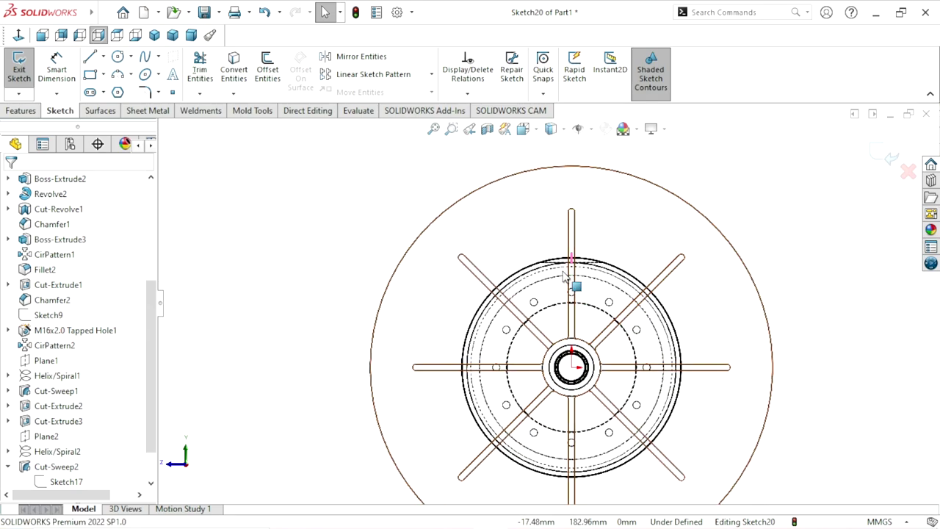
scroll(571, 279, down, 3)
scroll(514, 305, up, 1)
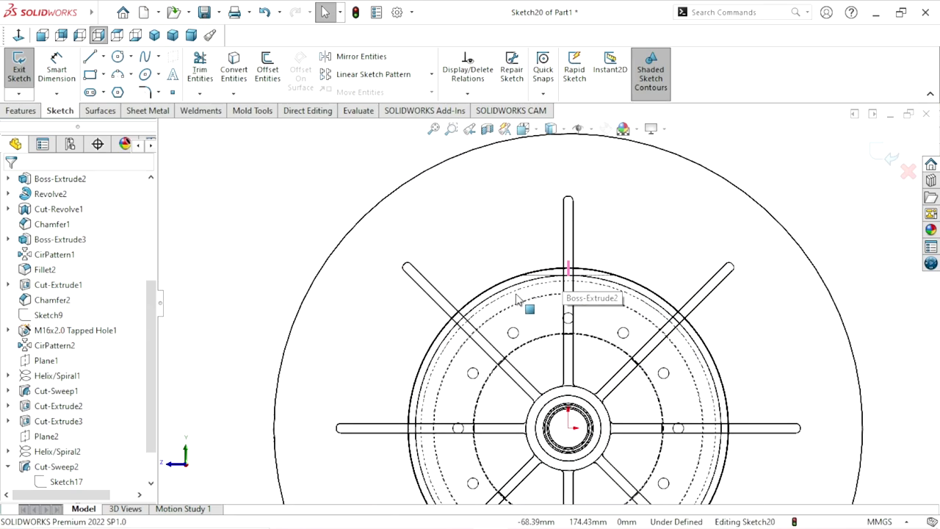
scroll(518, 253, down, 1)
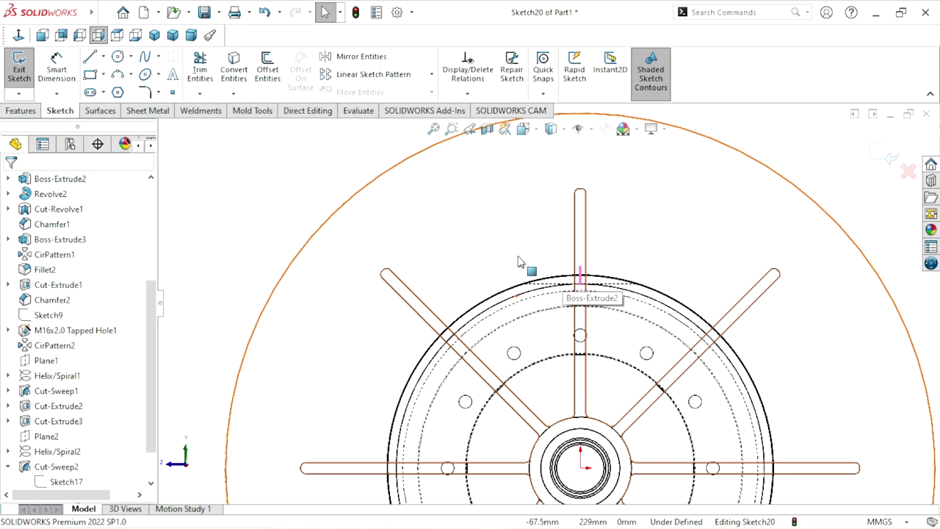
Step: Draw a small circle above the hub rings and dimension its diameter to 25 mm
click(117, 56)
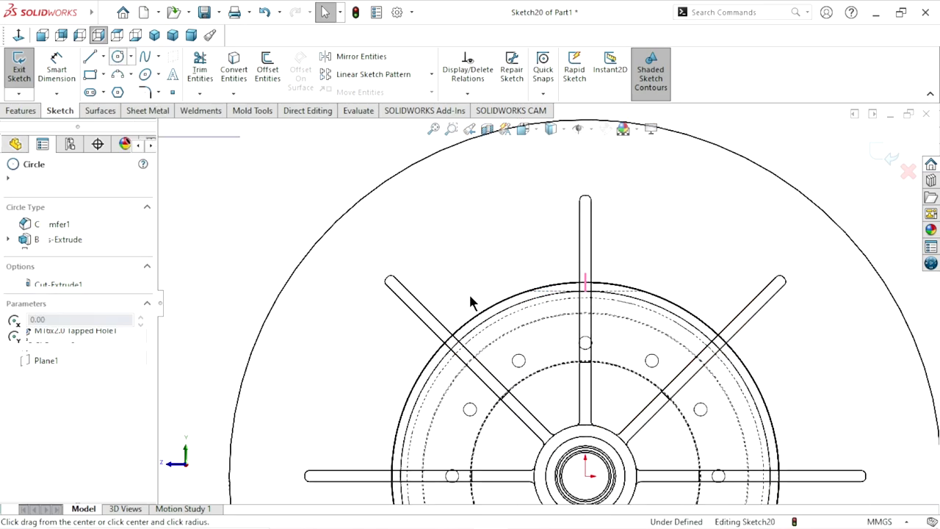
click(499, 266)
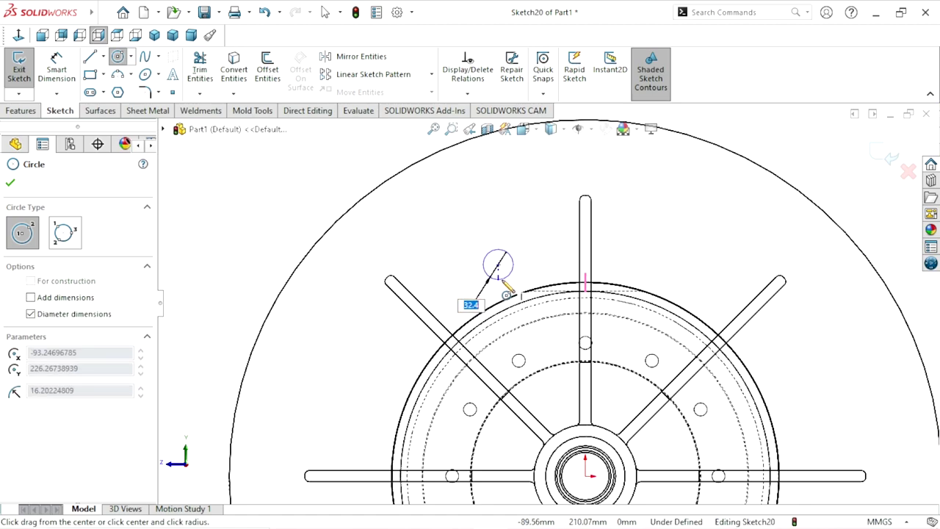
click(502, 283)
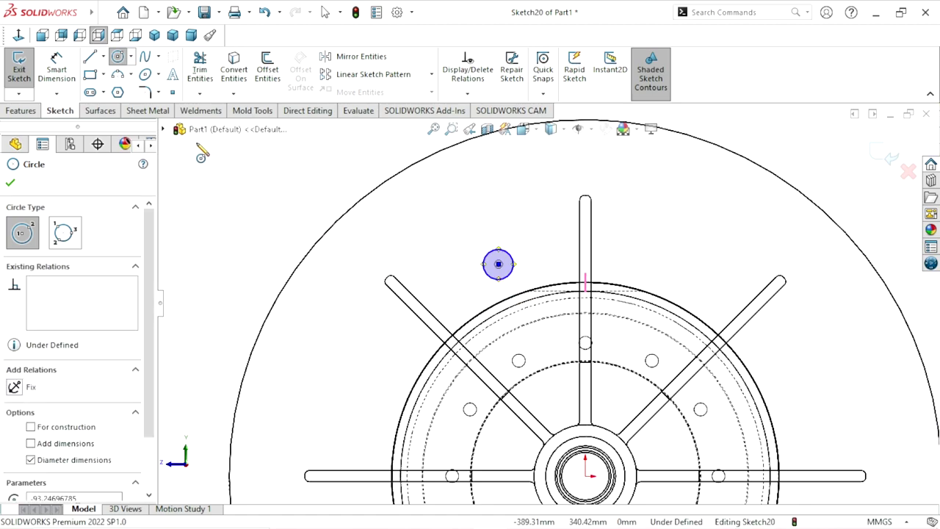
click(52, 77)
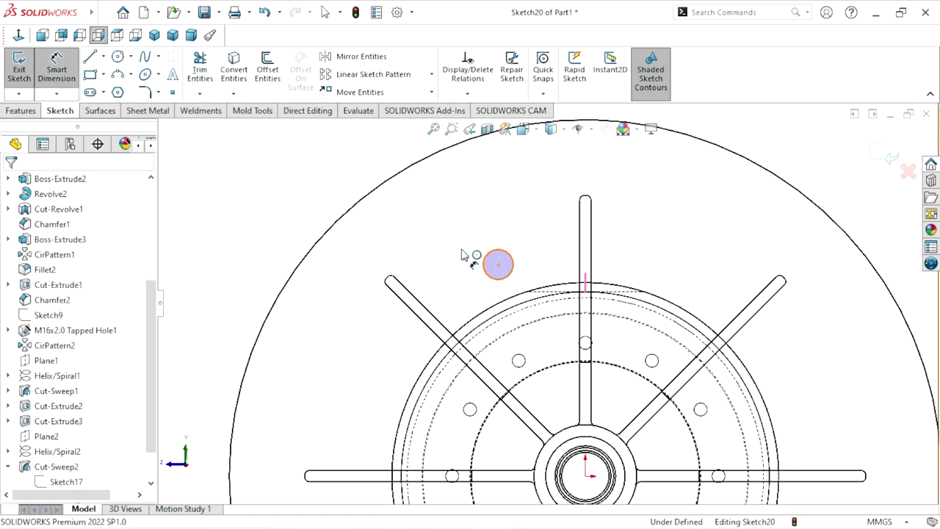
click(484, 263)
click(449, 257)
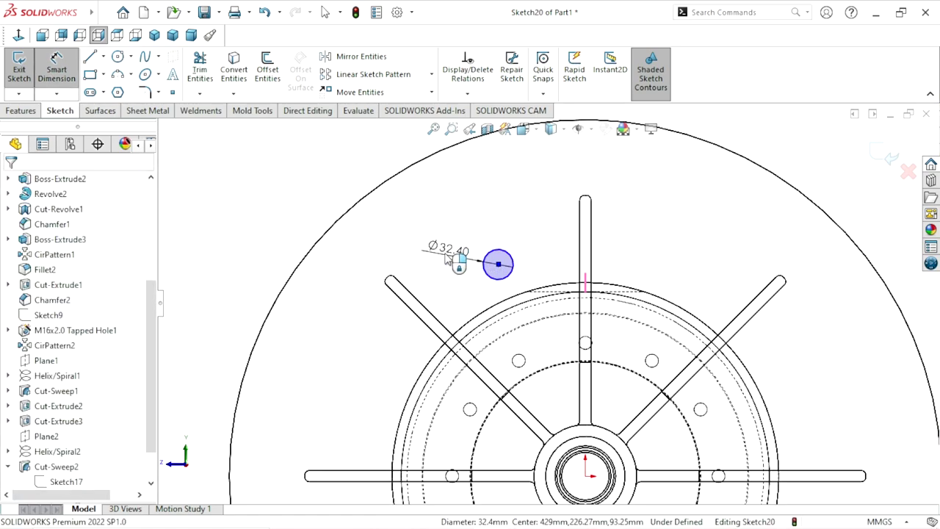
click(450, 256)
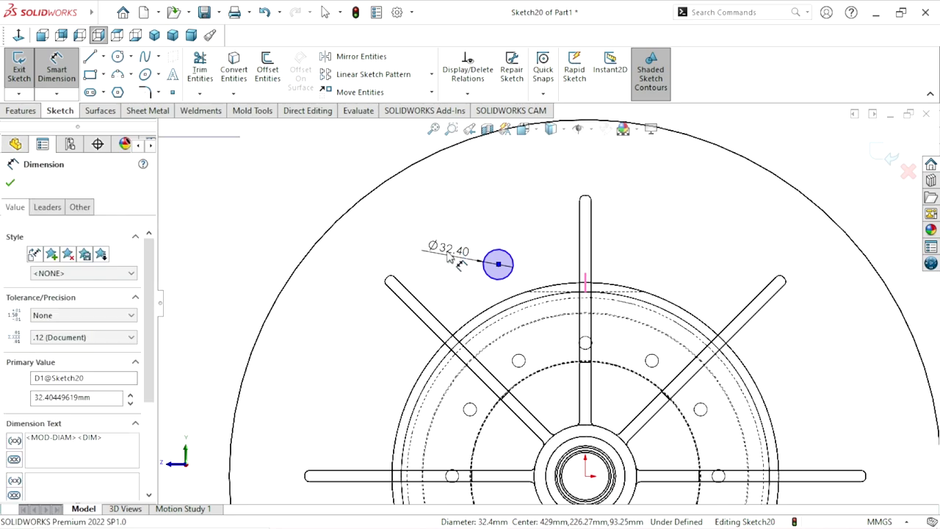
text(25)
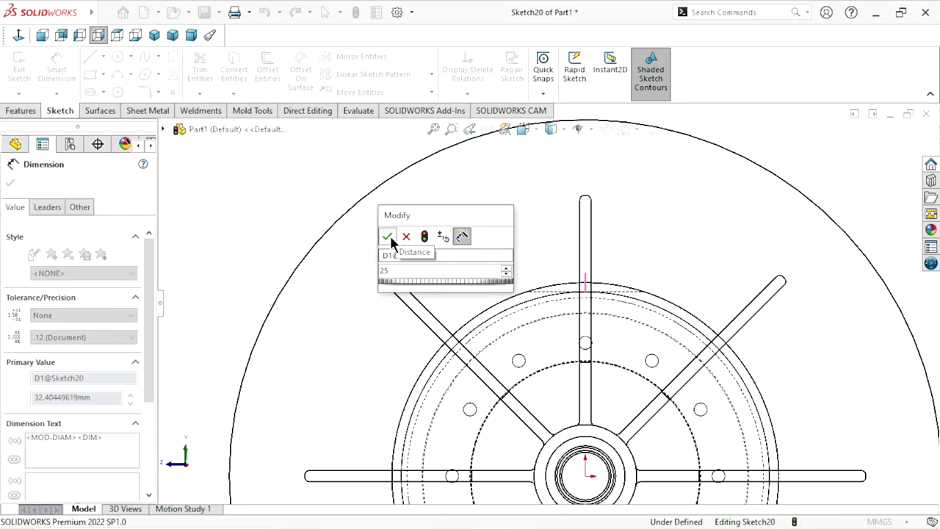
click(389, 235)
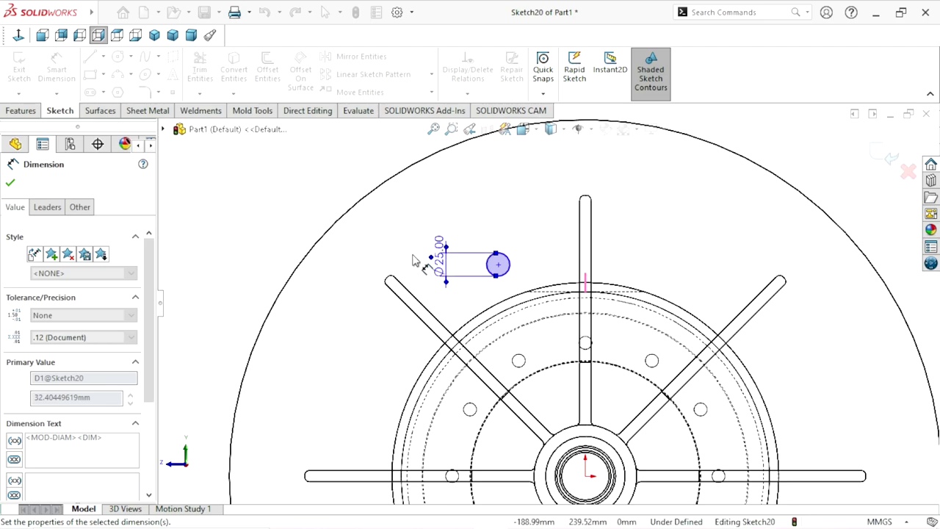
scroll(527, 279, up, 2)
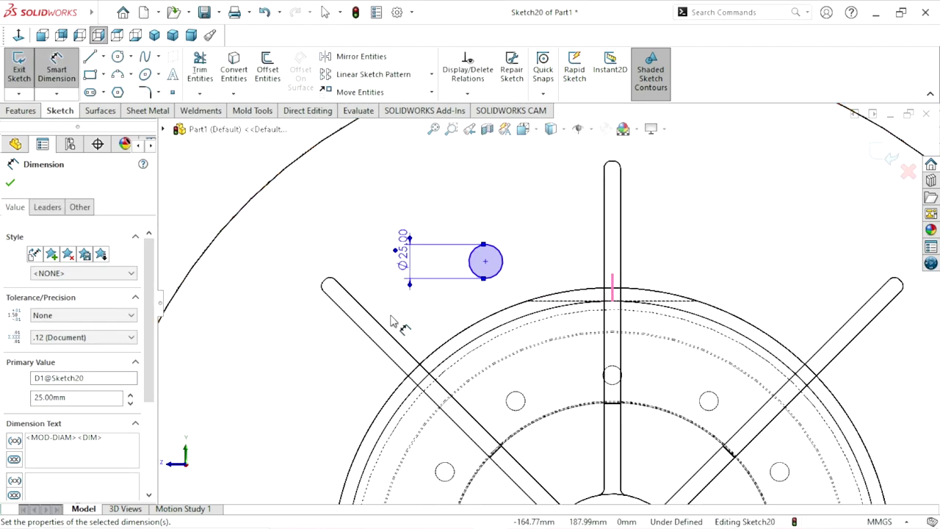
scroll(466, 385, down, 1)
scroll(542, 321, down, 1)
scroll(541, 321, down, 1)
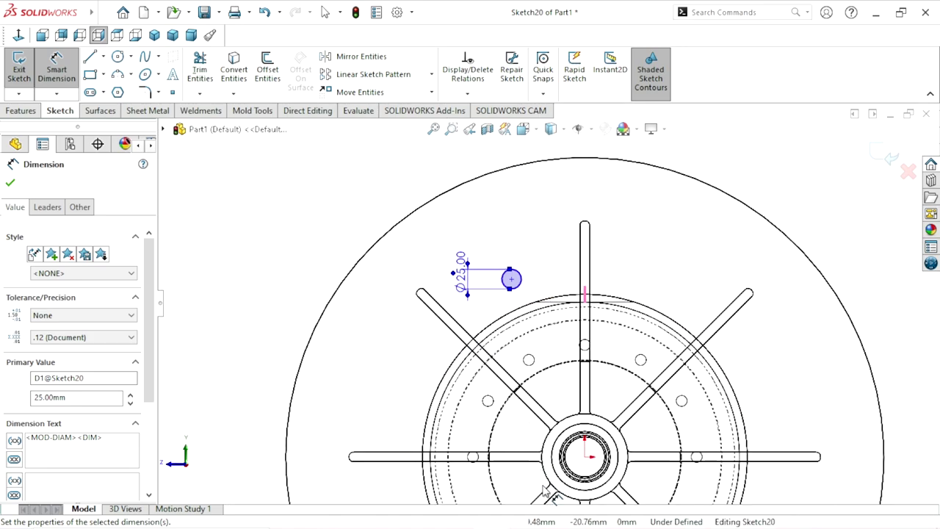
click(491, 334)
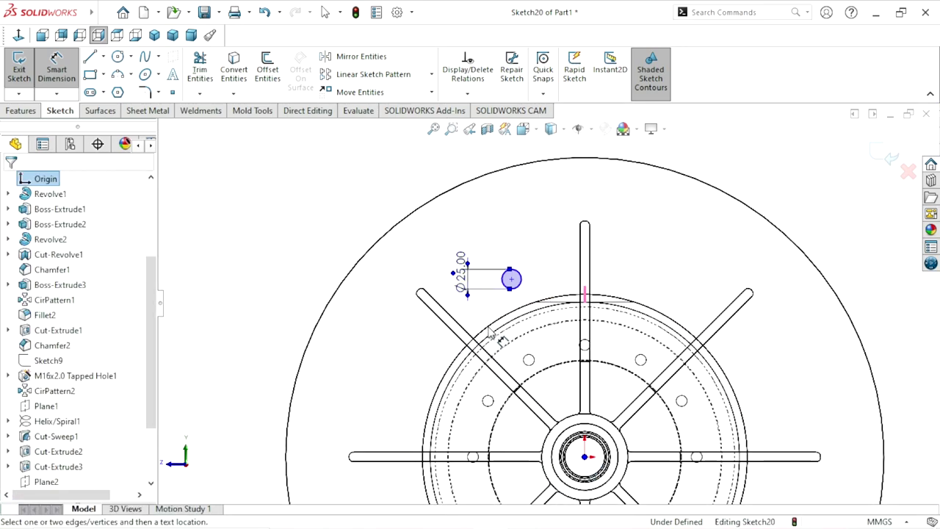
Step: Dimension the circle centre 203 mm above the horizontal spoke
click(511, 280)
click(375, 457)
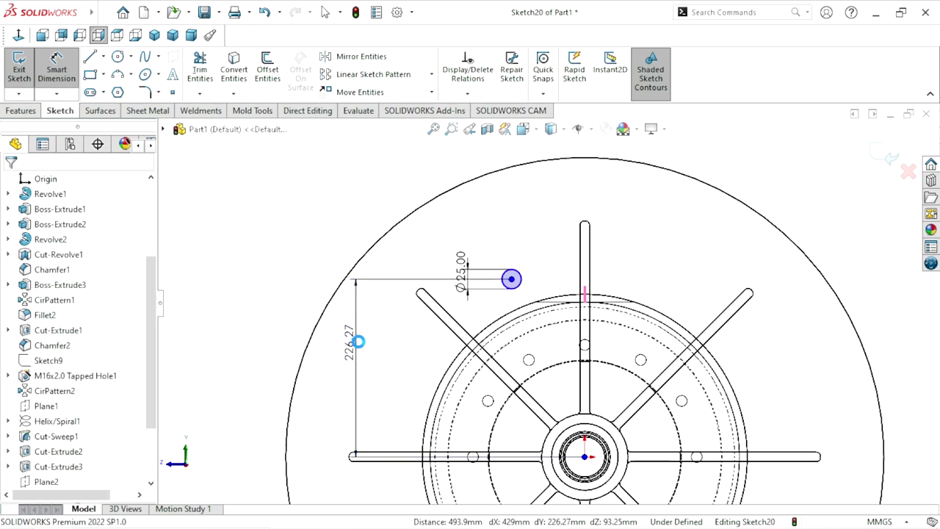
click(358, 342)
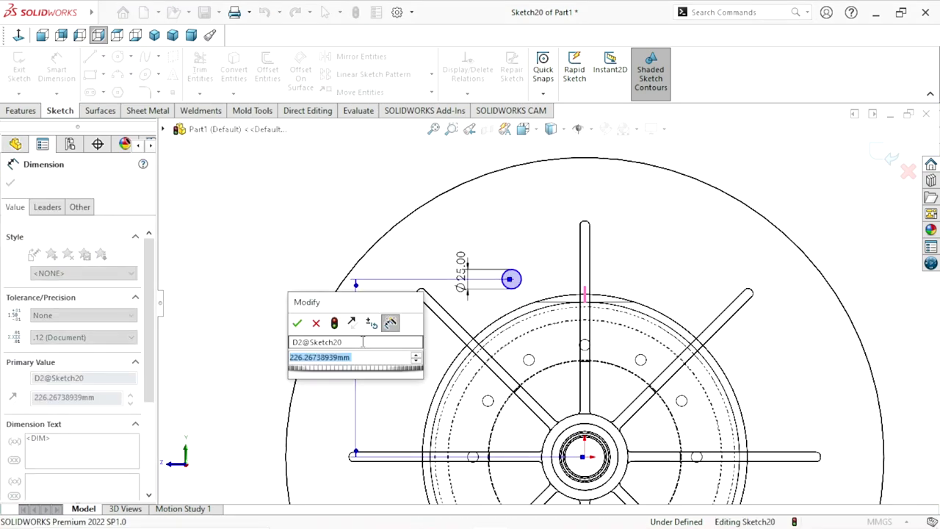
text(203)
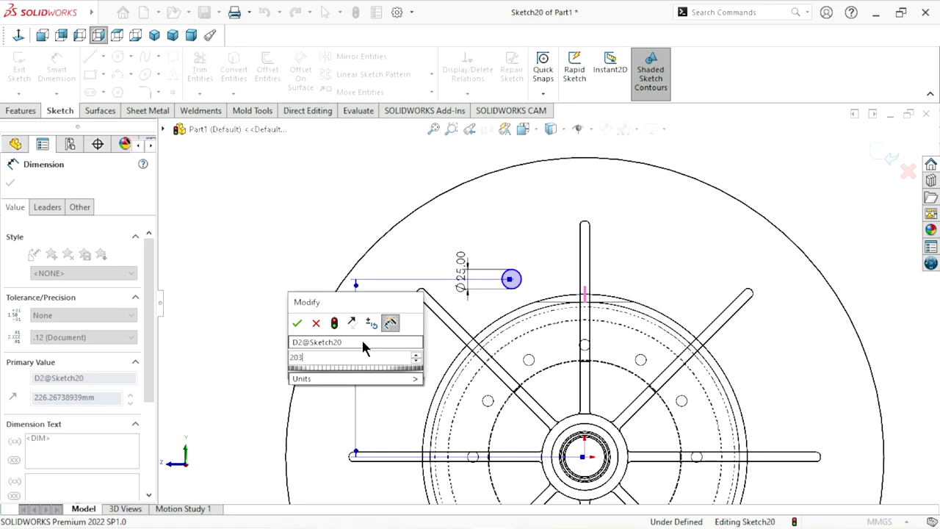
key(Return)
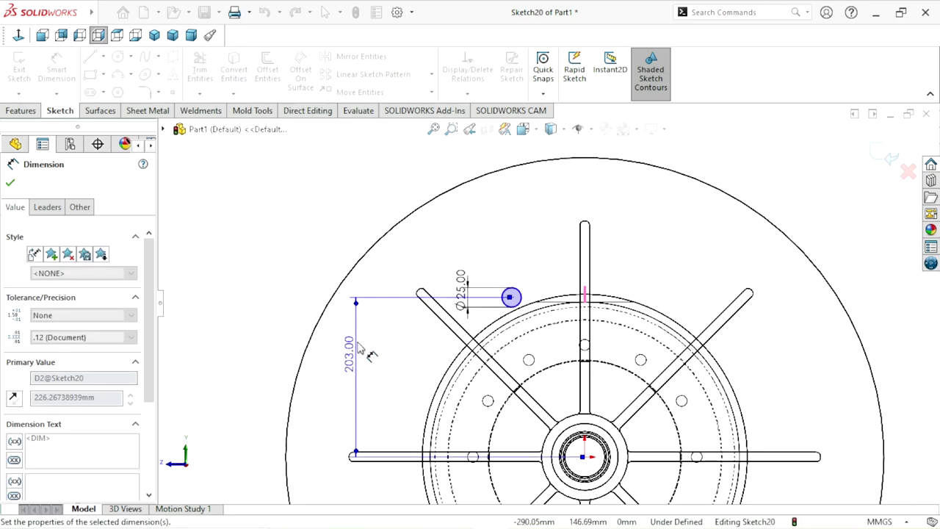
scroll(525, 330, down, 1)
scroll(522, 323, down, 1)
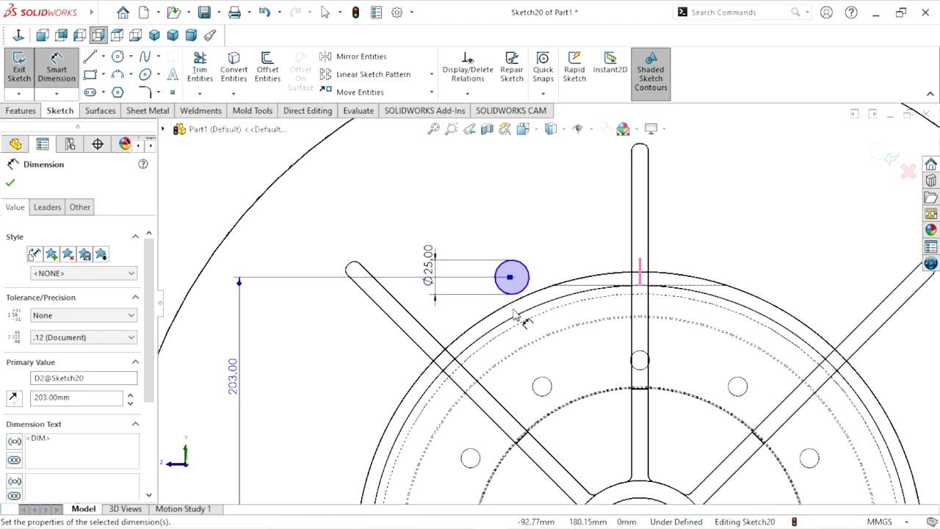
scroll(516, 316, down, 1)
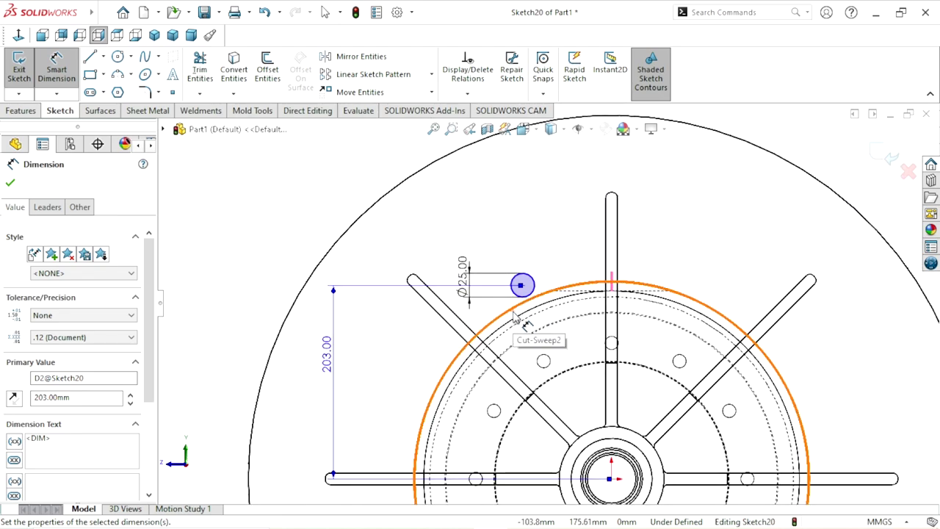
scroll(516, 315, up, 1)
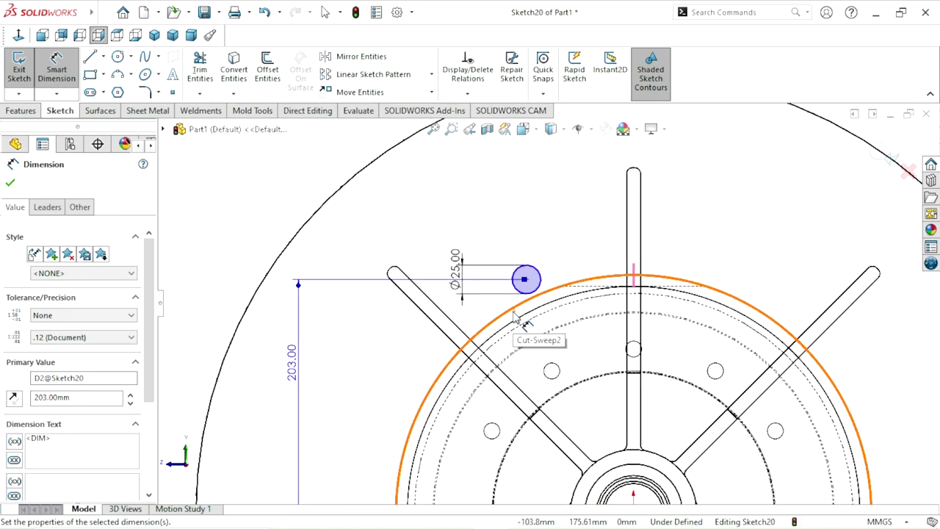
scroll(562, 320, up, 1)
scroll(562, 320, down, 2)
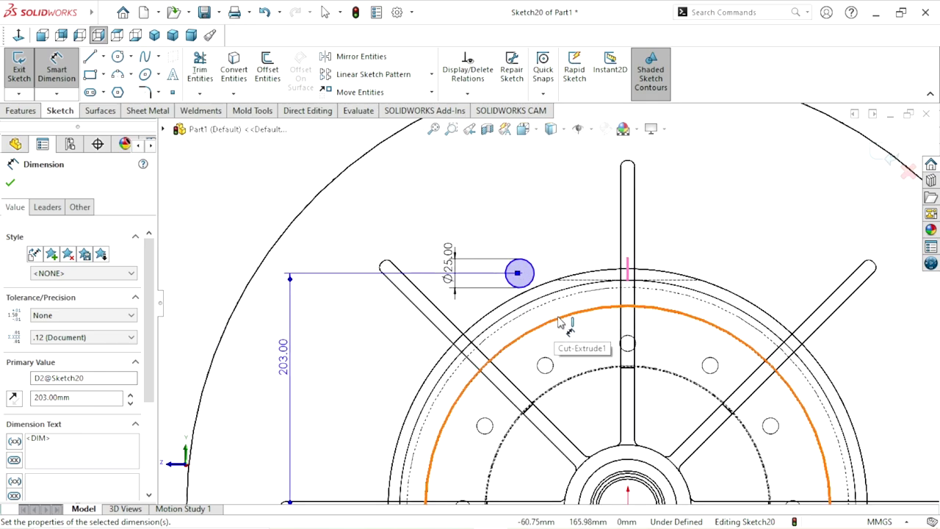
scroll(569, 316, up, 1)
scroll(591, 290, down, 2)
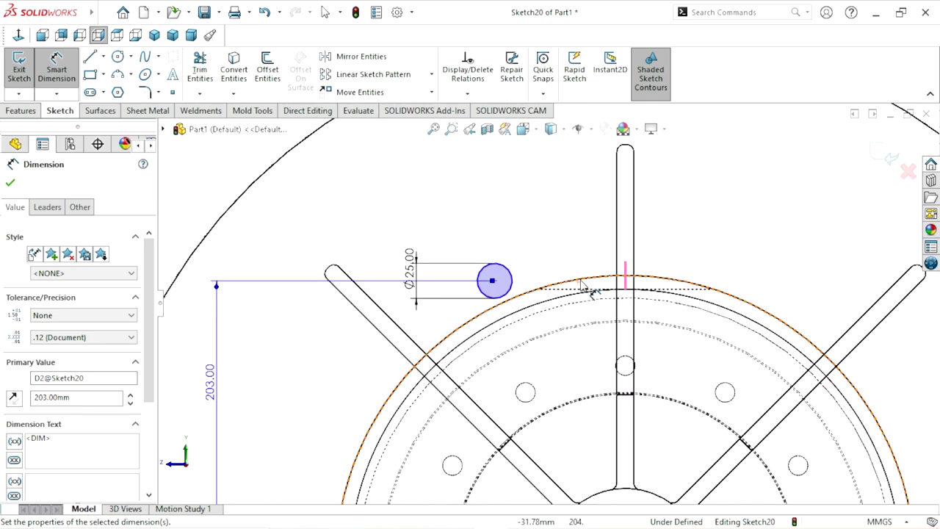
click(11, 185)
Step: Add a Tangent relation between the Ø25 circle and the drum's outer edge
scroll(488, 328, up, 2)
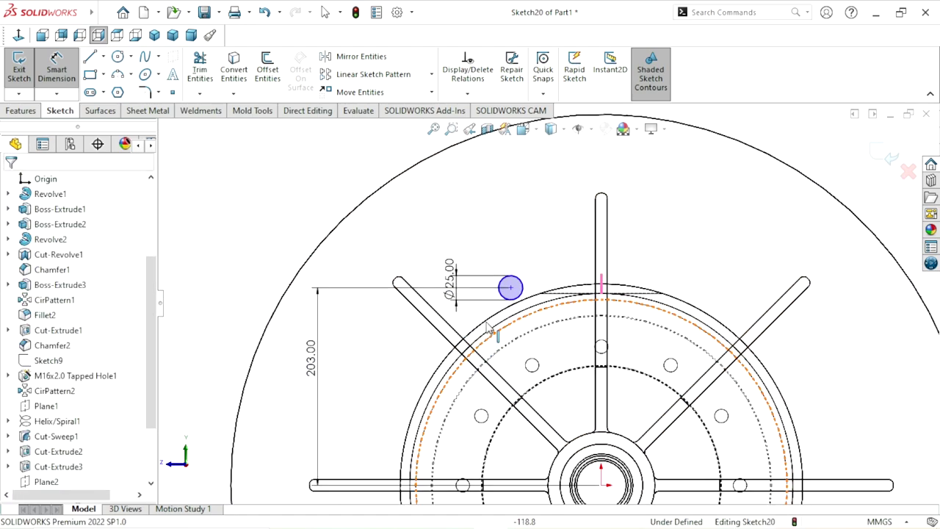
key(Escape)
scroll(488, 329, down, 3)
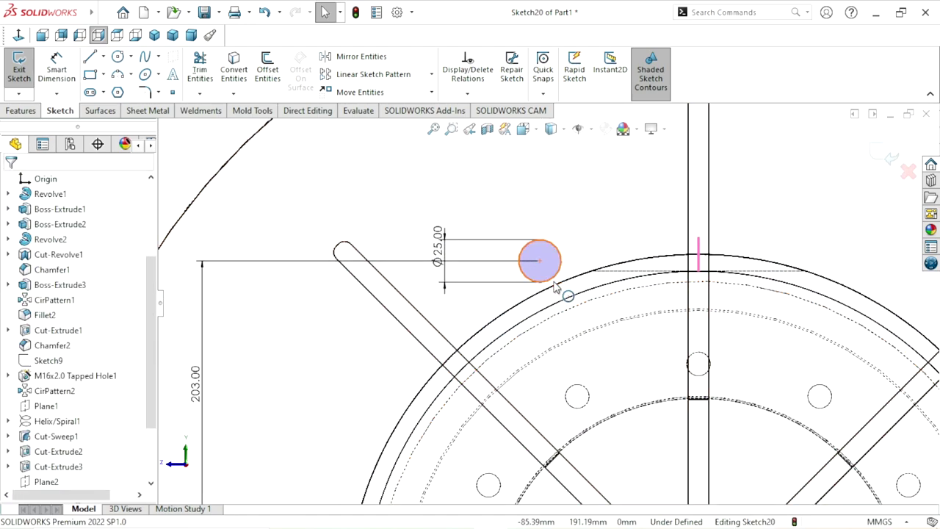
click(567, 286)
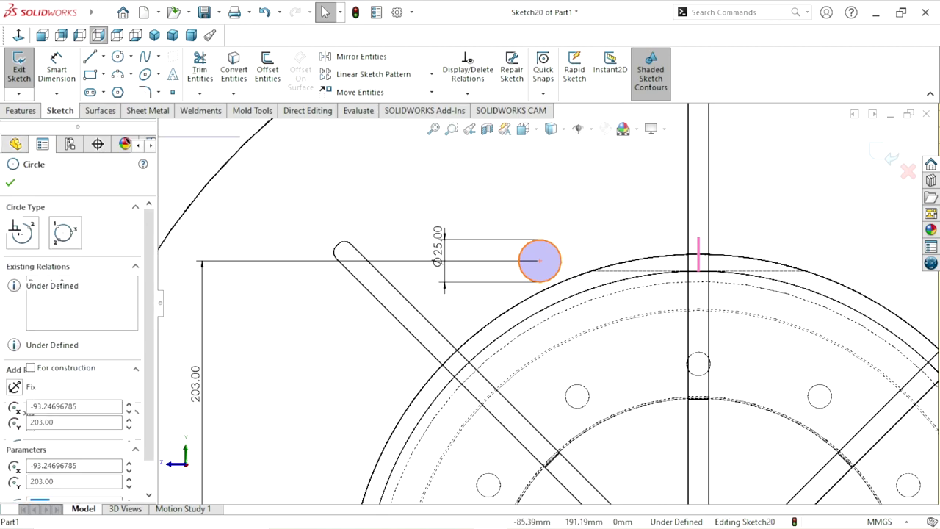
key(Escape)
click(572, 287)
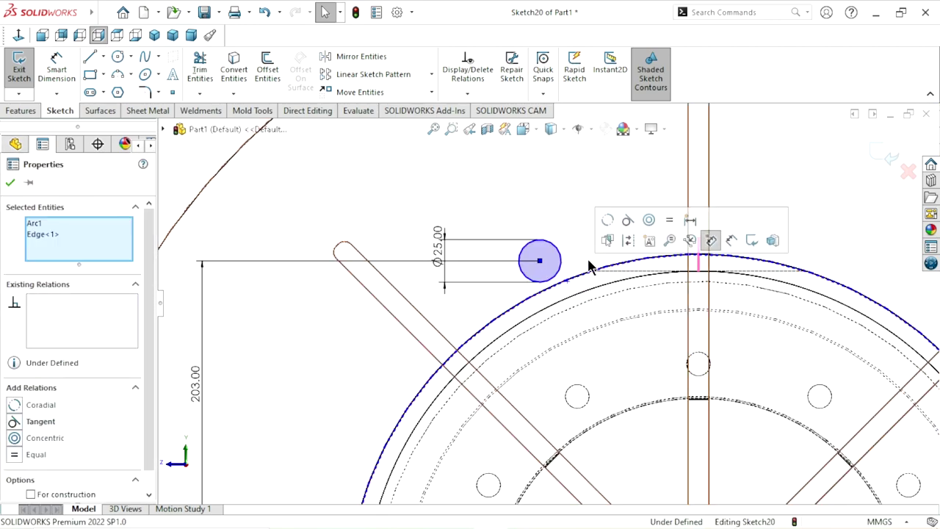
click(628, 224)
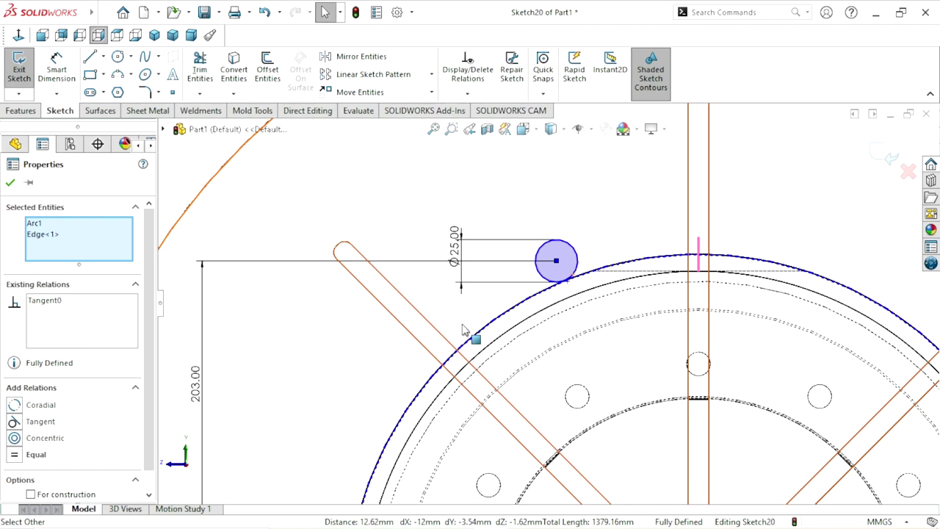
scroll(544, 290, up, 2)
scroll(544, 286, down, 1)
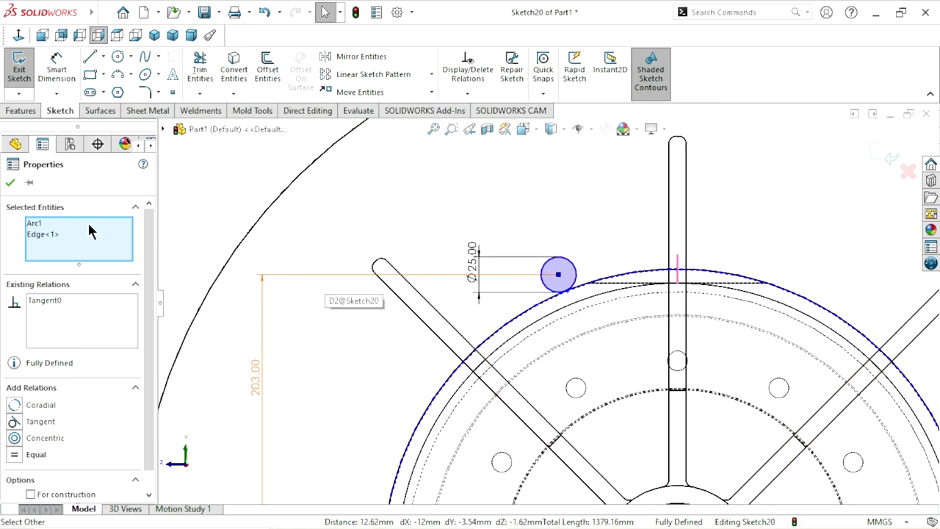
click(13, 183)
Step: Move the 25 mm label clear of geometry and start an extruded cut from Sketch20
scroll(534, 319, up, 3)
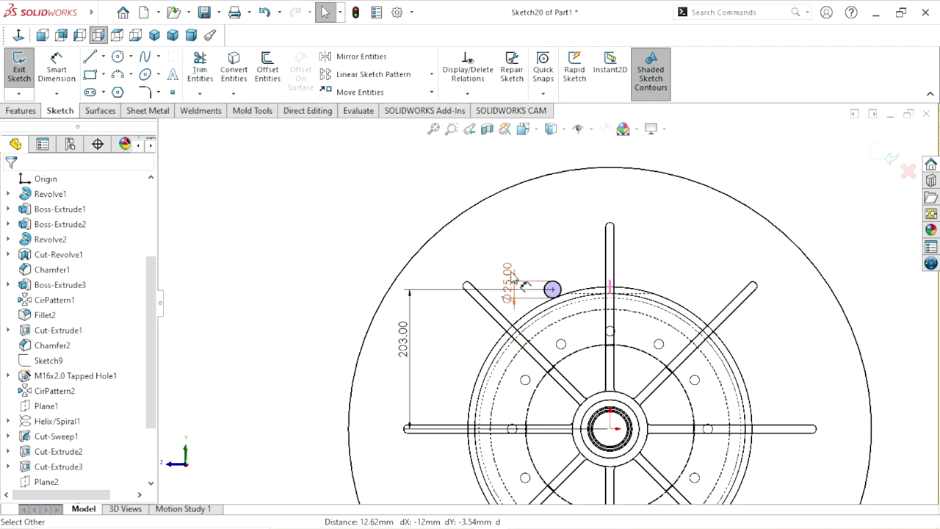
drag(503, 253, 501, 241)
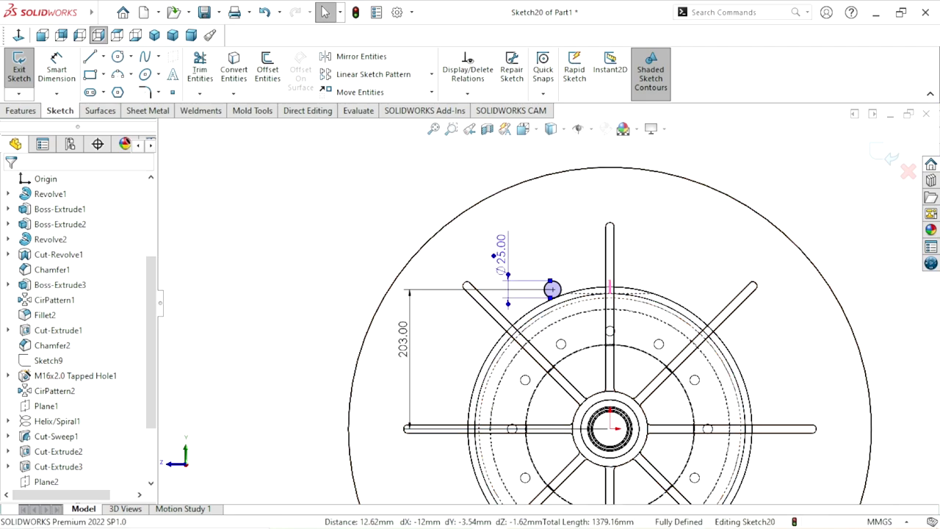
click(17, 111)
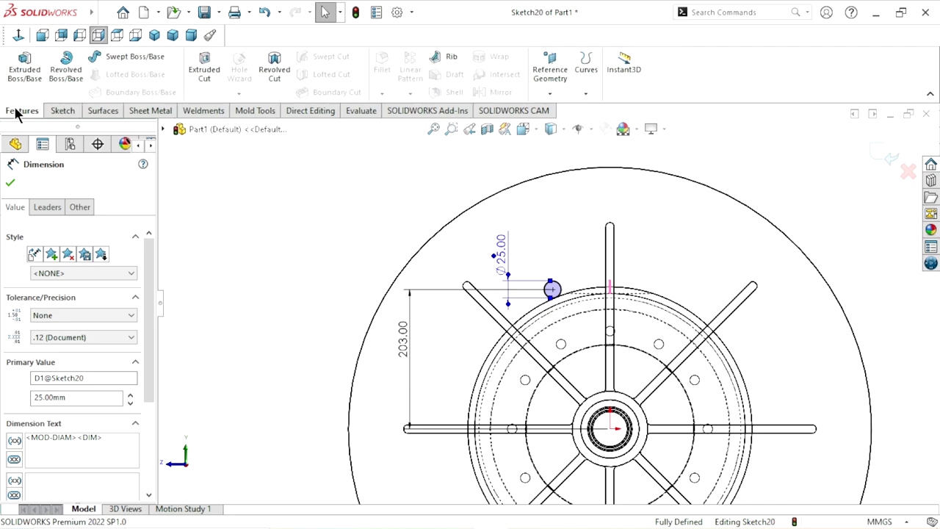
click(220, 99)
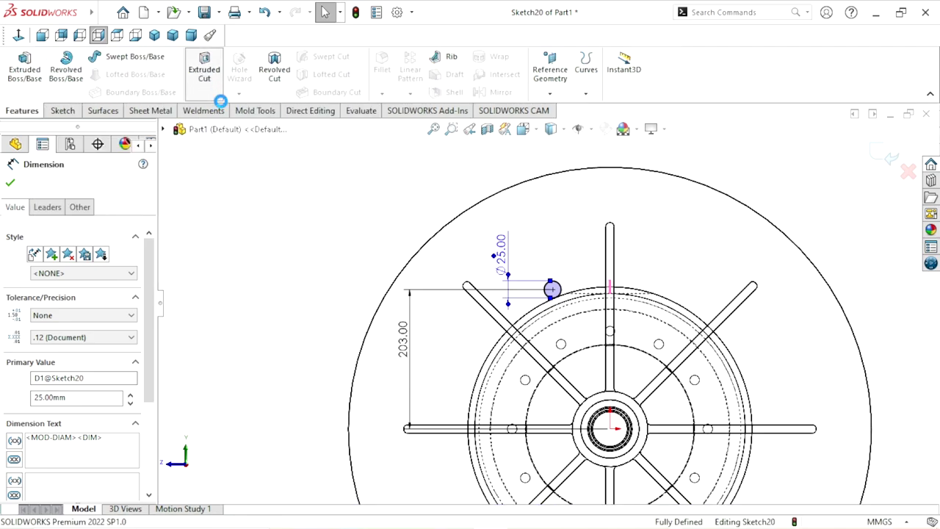
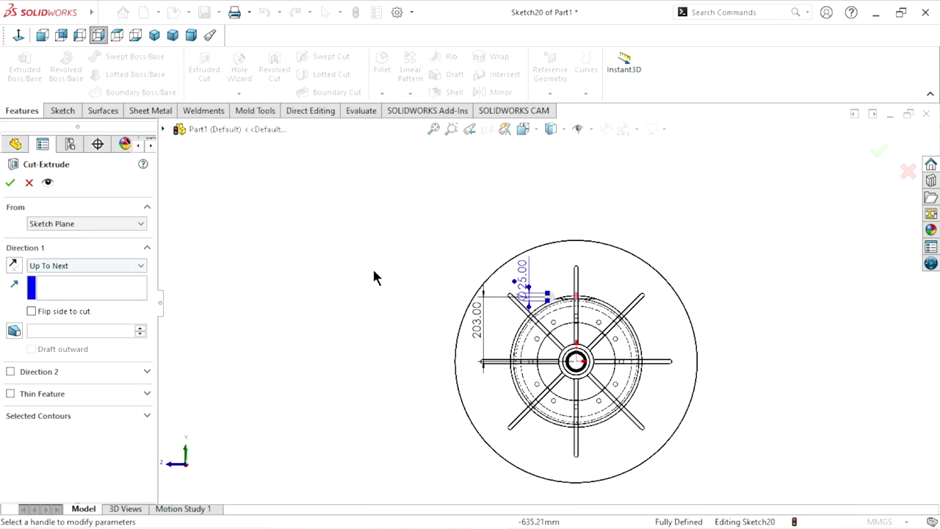
Step: Orbit the reel with its new Ø25 cut and bring up the display style choices
middle_drag(488, 331, 419, 330)
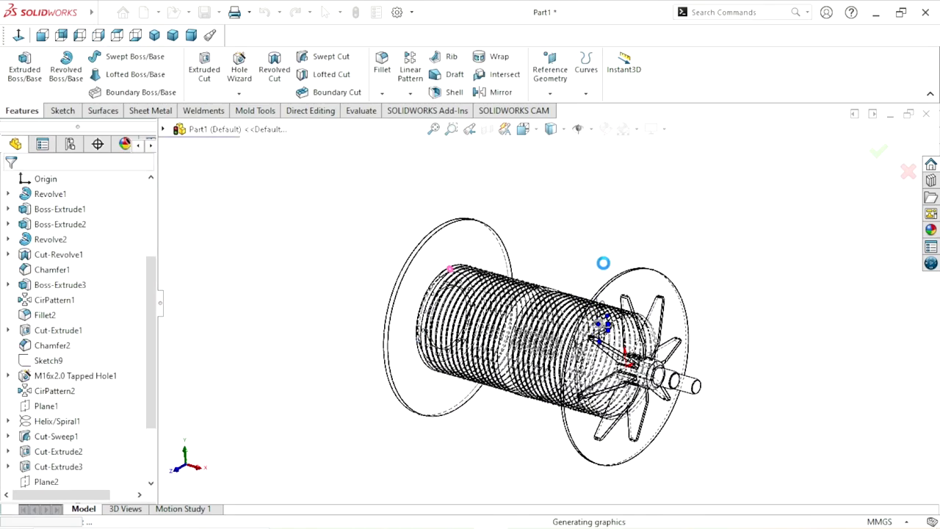
click(564, 129)
Step: Show the reel Shaded With Edges and orbit toward the ribbed flange end
click(552, 149)
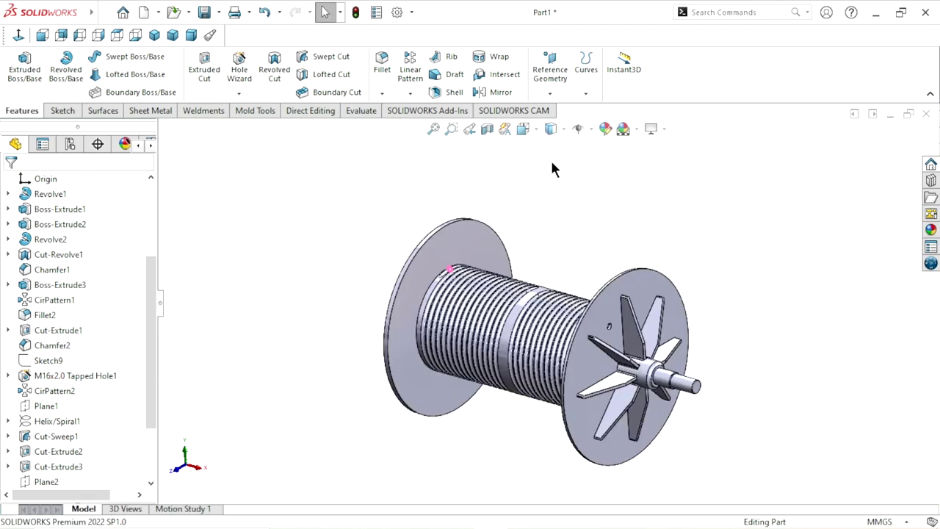
scroll(535, 285, down, 3)
middle_drag(537, 292, 606, 327)
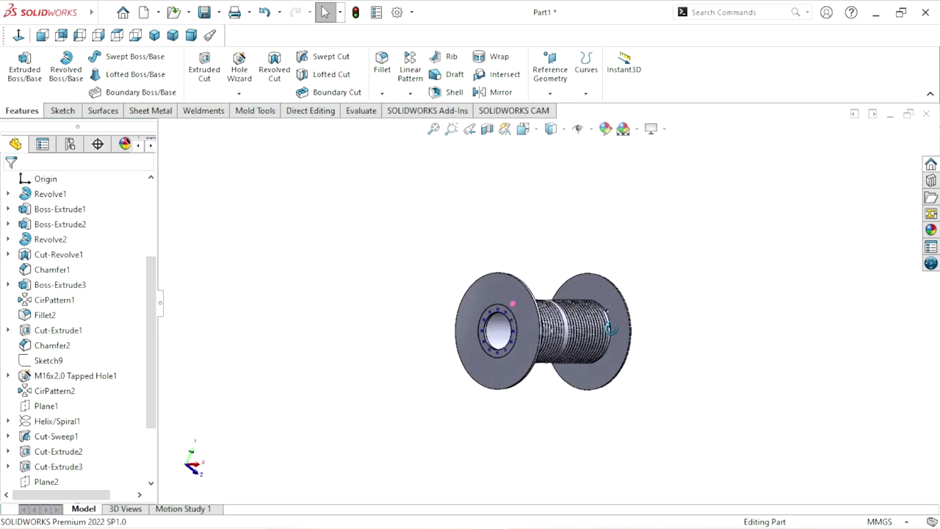
scroll(606, 327, down, 5)
scroll(606, 327, down, 5)
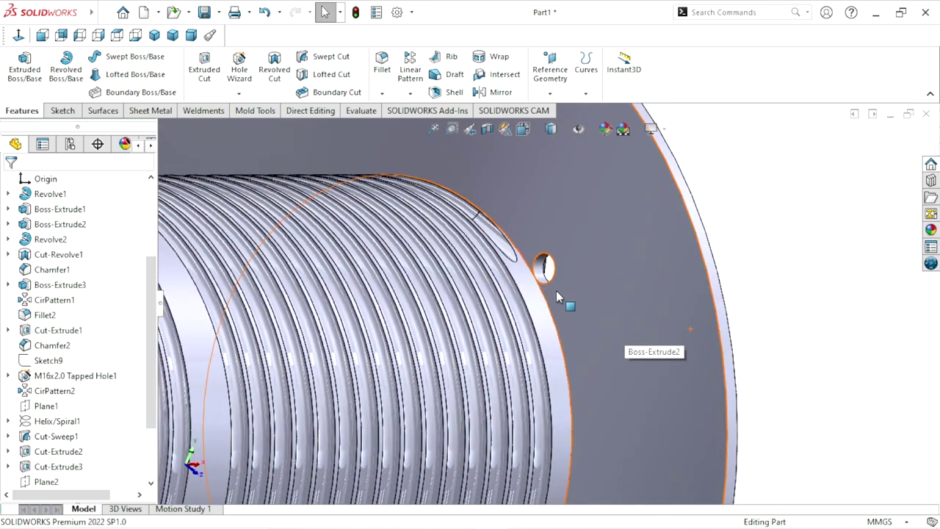
middle_drag(770, 283, 661, 267)
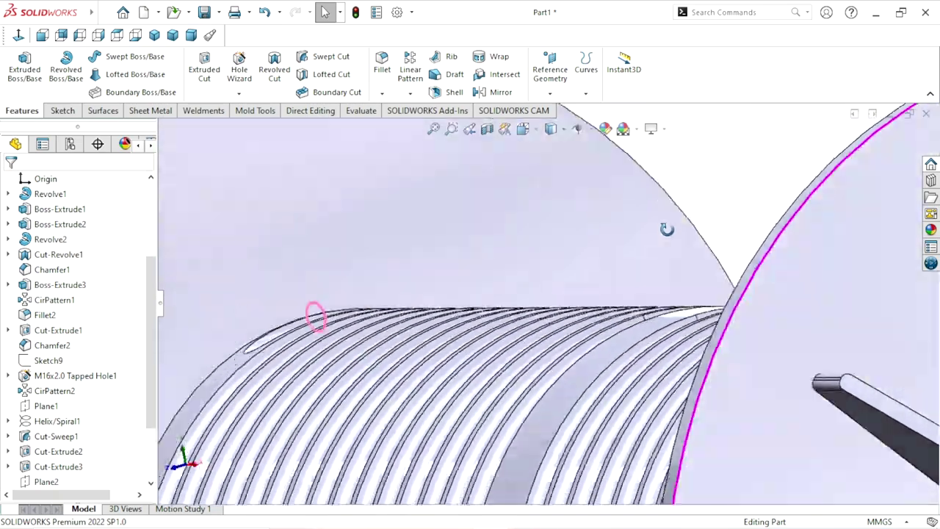
scroll(701, 349, up, 4)
key(z)
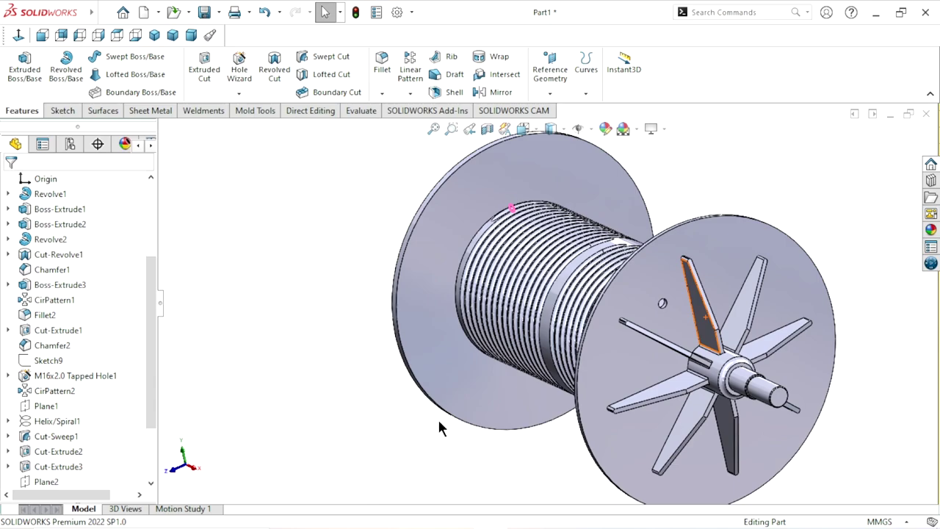
Step: Turn the reel to face the flange and start Sketch21 on a rib face
middle_drag(416, 439, 447, 412)
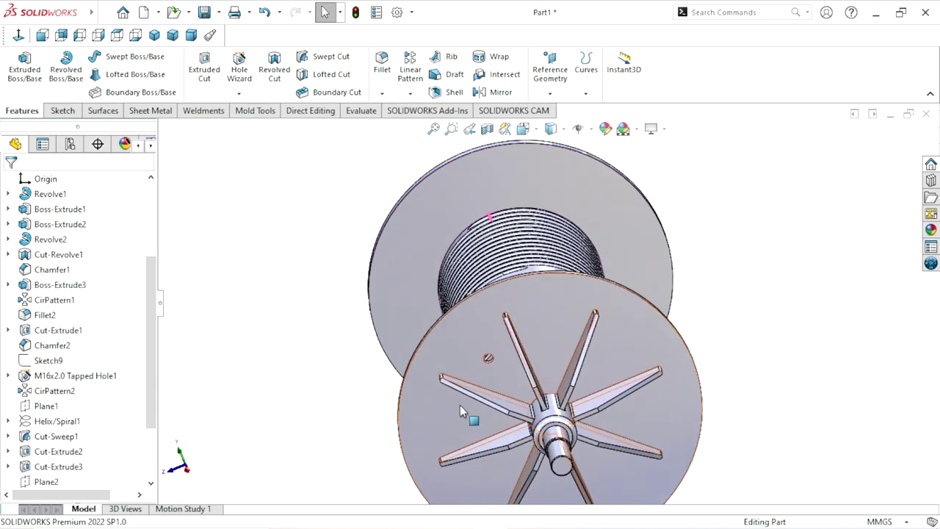
scroll(460, 405, down, 3)
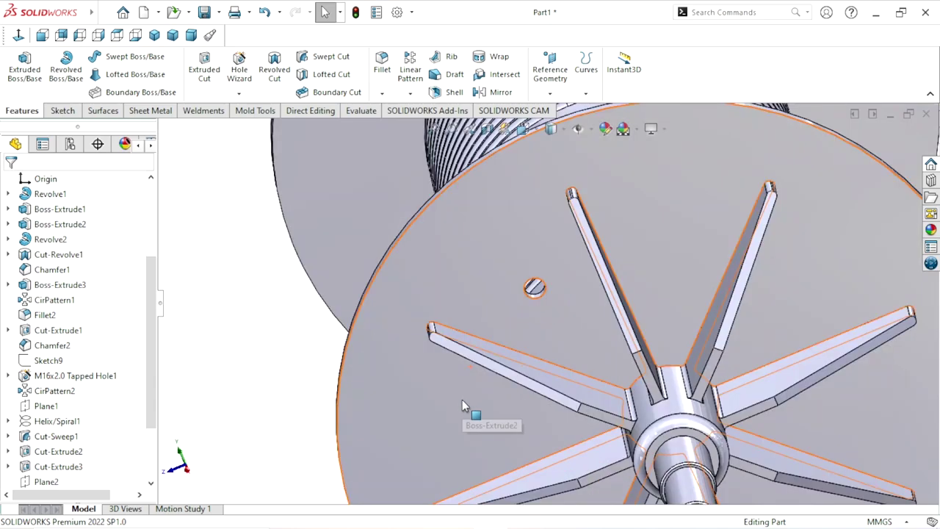
click(502, 358)
click(550, 311)
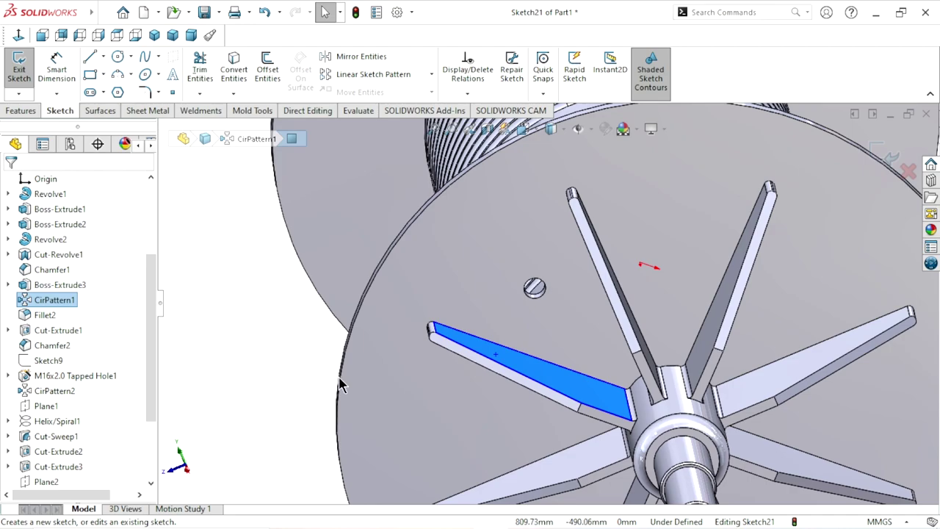
Step: Discard Sketch21 and start another sketch on a flange rib face
click(908, 171)
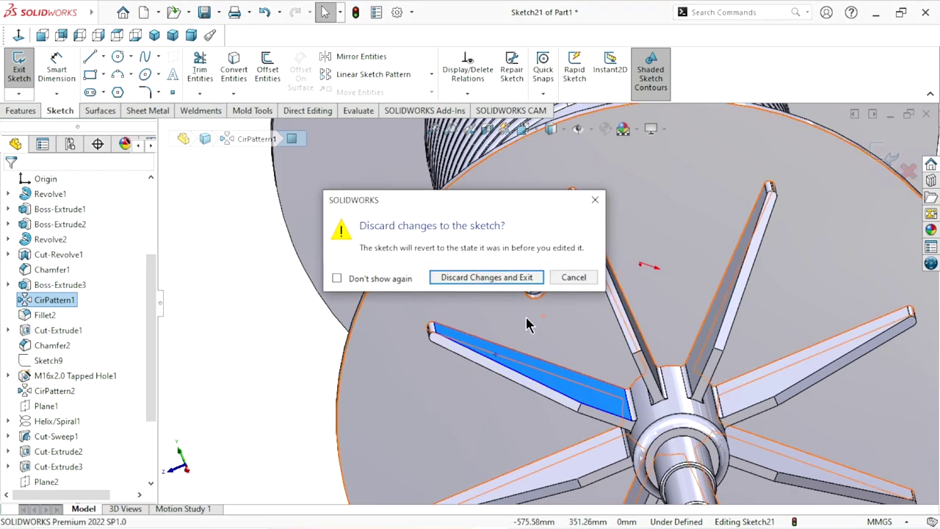
click(503, 271)
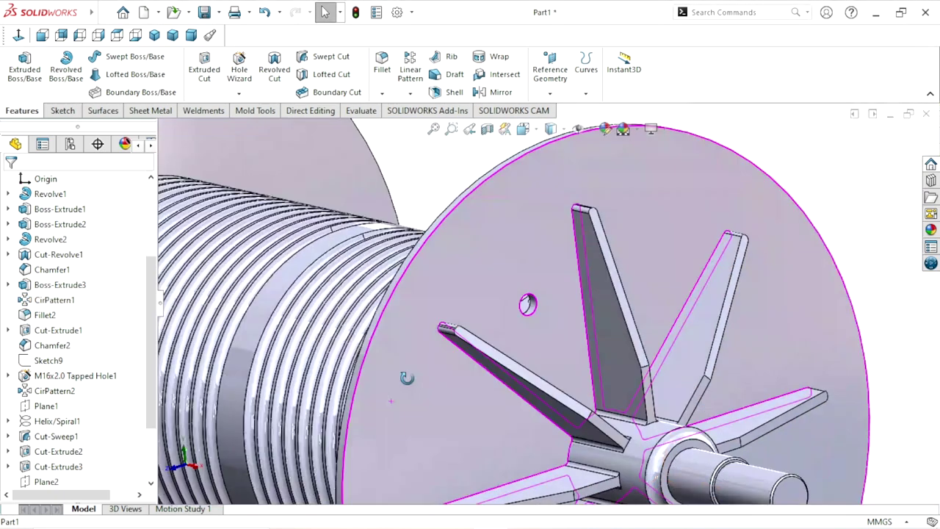
middle_drag(392, 411, 432, 366)
click(472, 371)
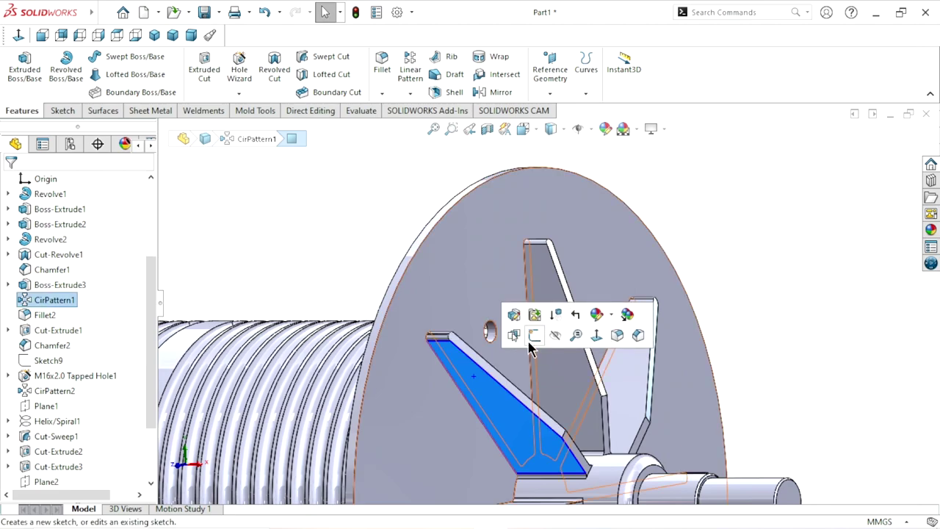
click(529, 338)
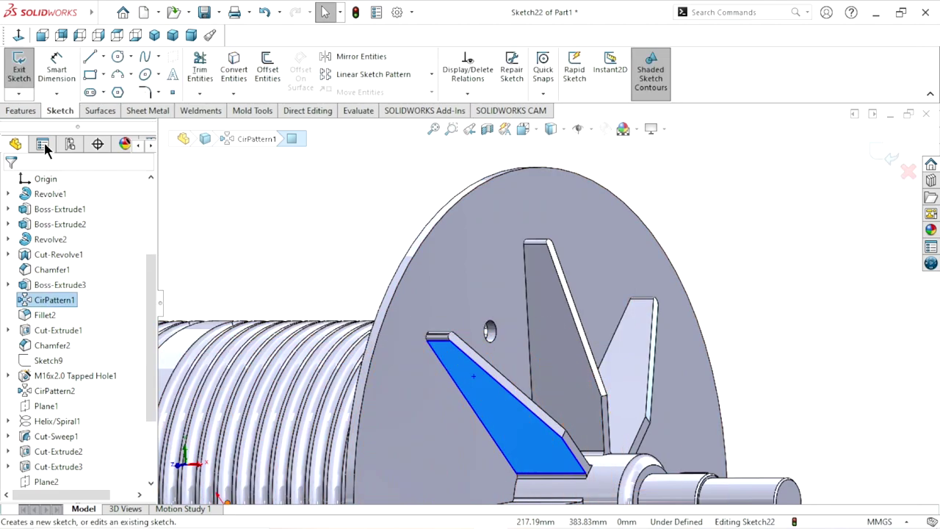
Step: View that sketch Normal To, undo it, and select the upper rib face instead
click(18, 37)
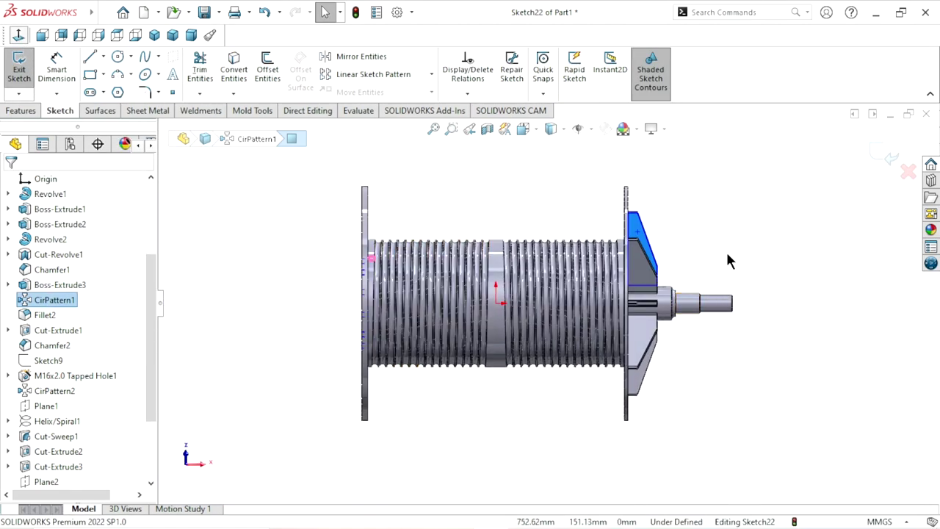
scroll(681, 257, down, 3)
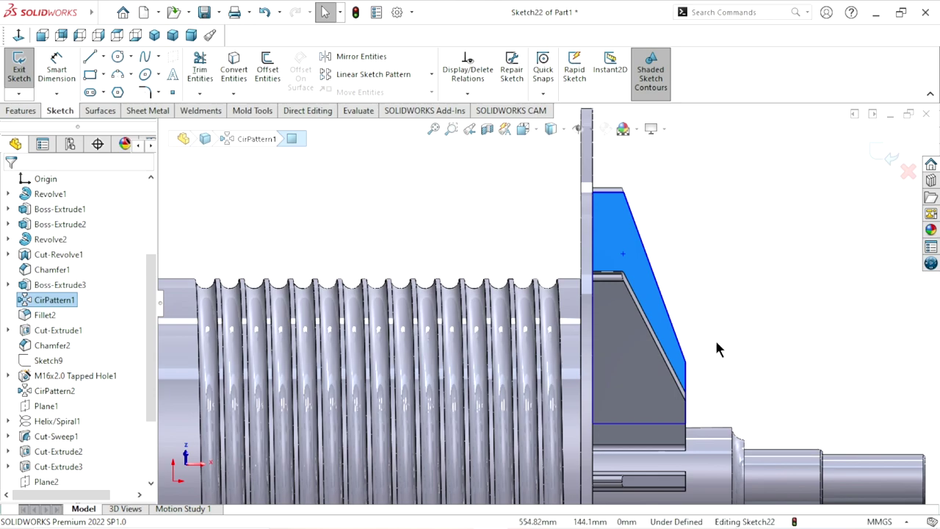
scroll(715, 338, up, 2)
click(719, 275)
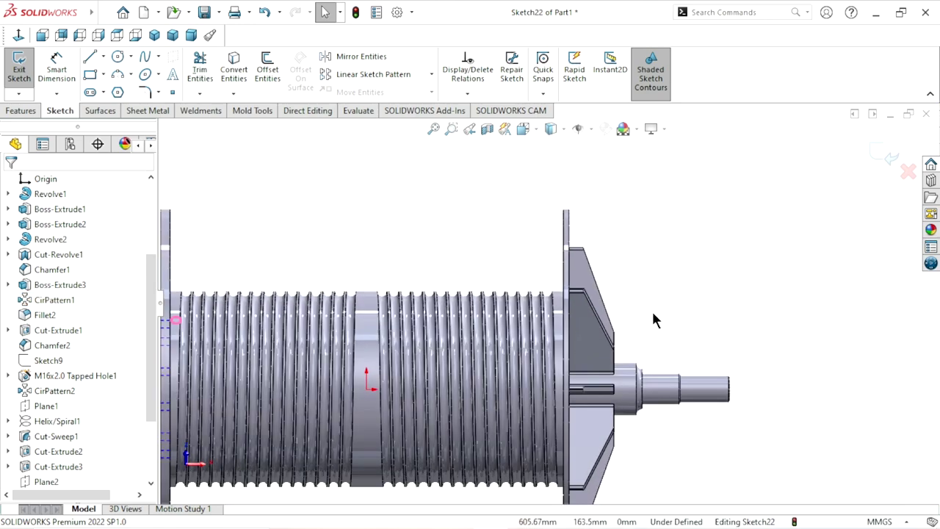
middle_drag(651, 309, 621, 340)
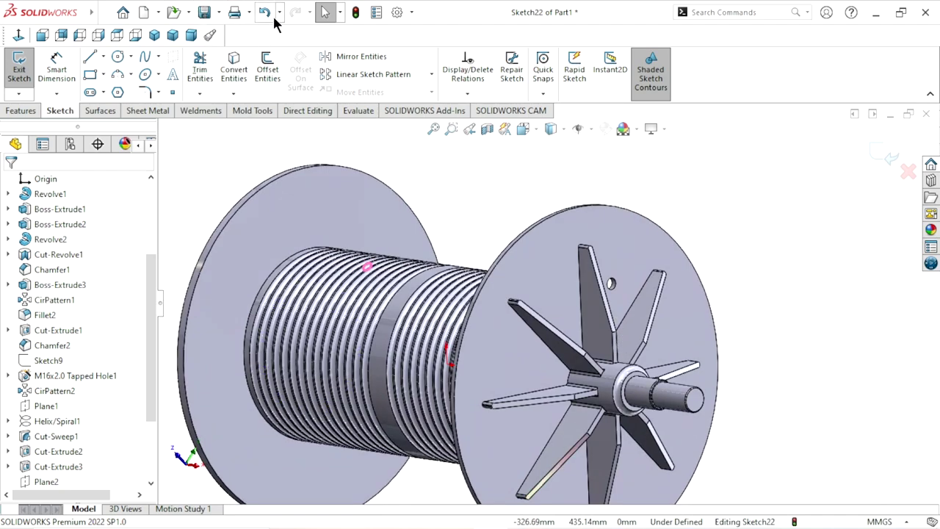
click(264, 12)
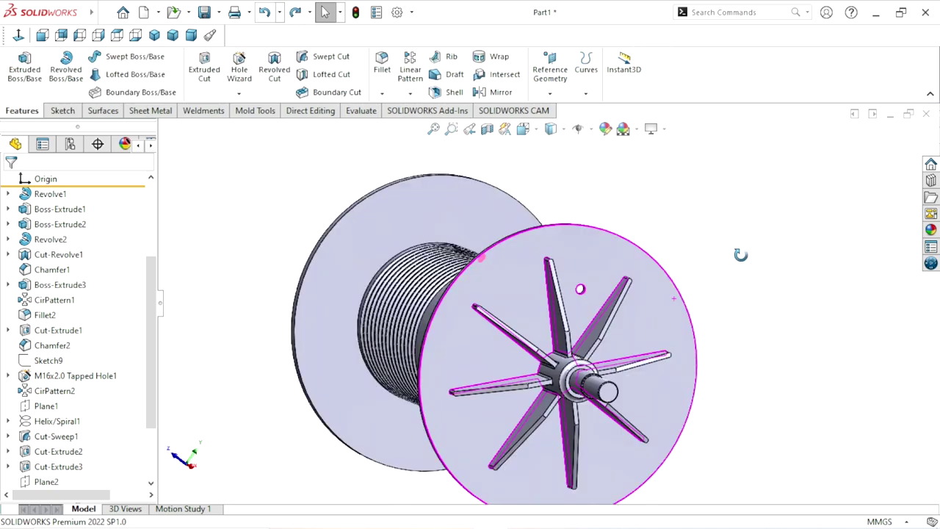
middle_drag(741, 253, 670, 299)
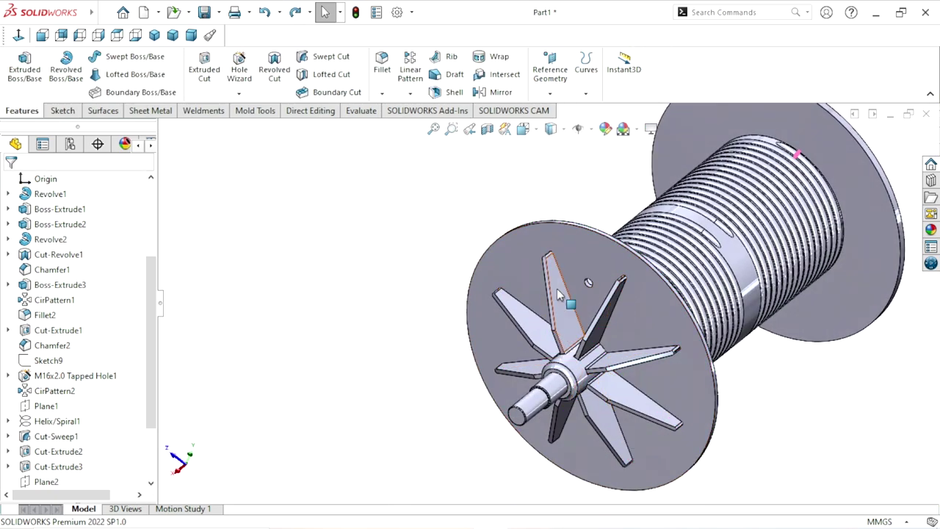
click(564, 298)
Step: Start Sketch23 on the upper rib face and draw a circle at its lower corner
click(615, 249)
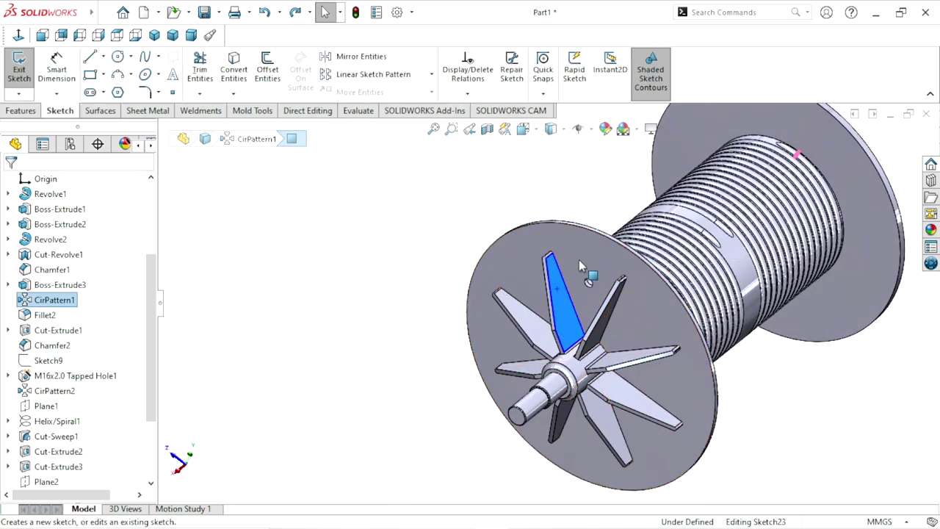
click(21, 36)
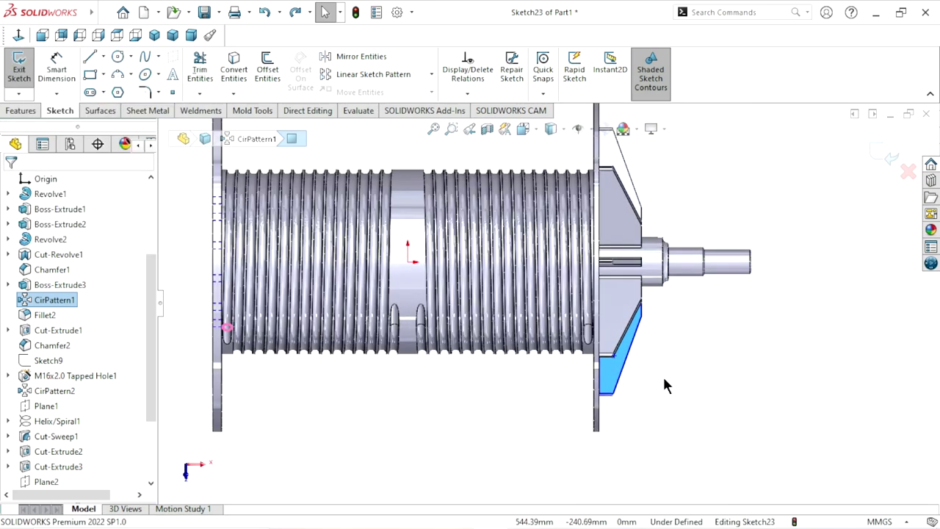
scroll(662, 375, down, 2)
scroll(619, 311, down, 2)
click(688, 342)
scroll(656, 364, down, 2)
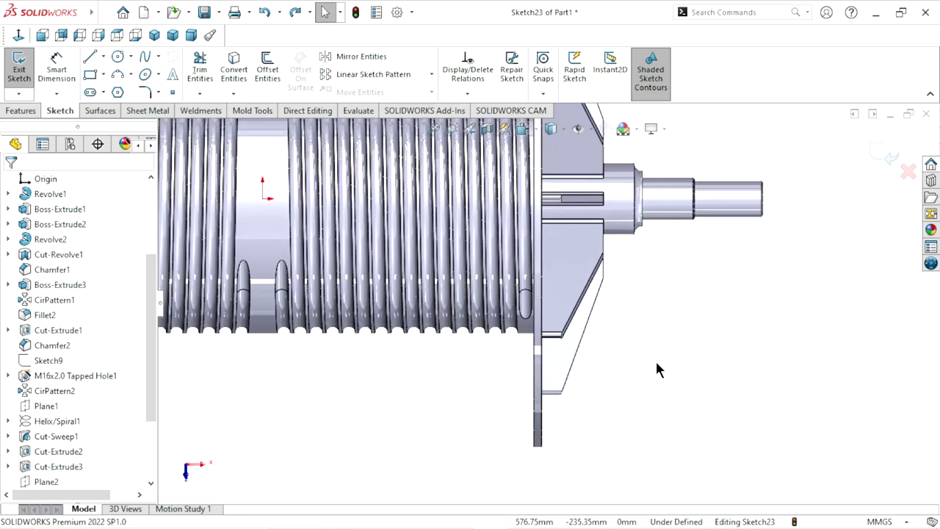
scroll(613, 338, down, 2)
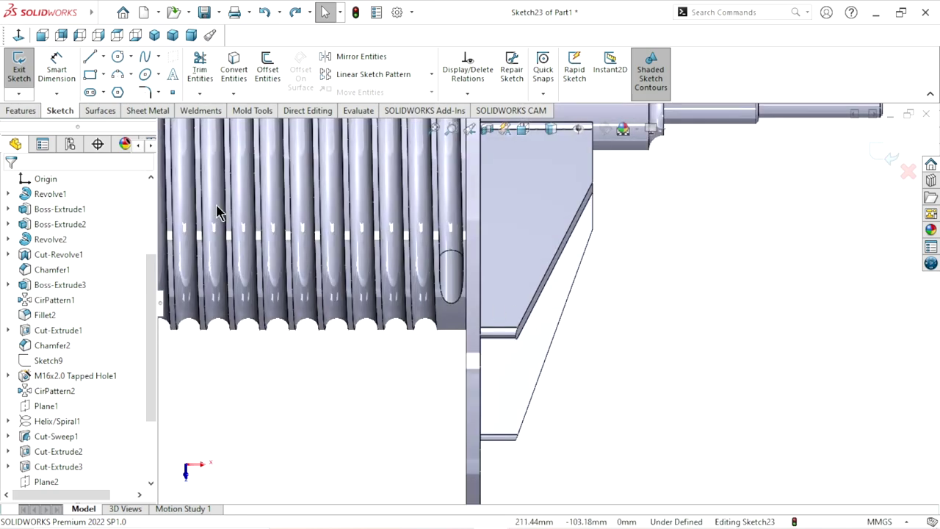
click(117, 56)
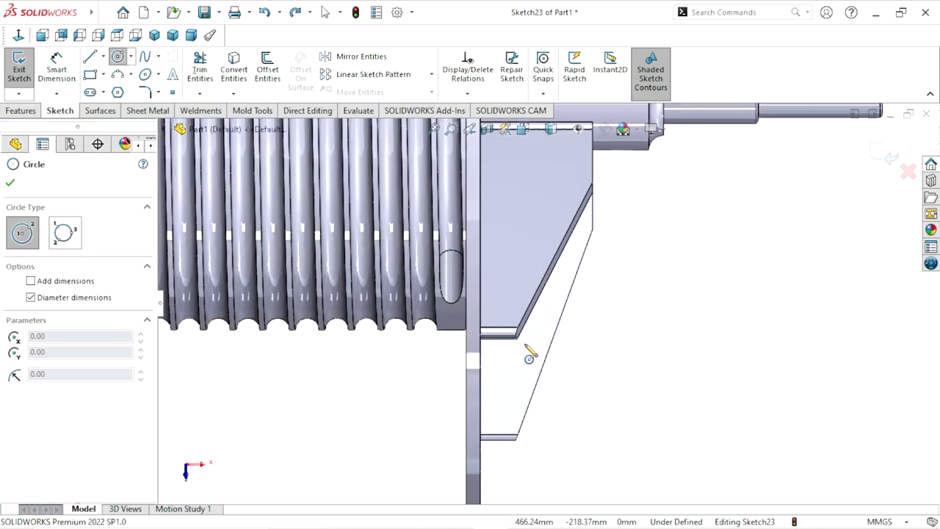
click(516, 318)
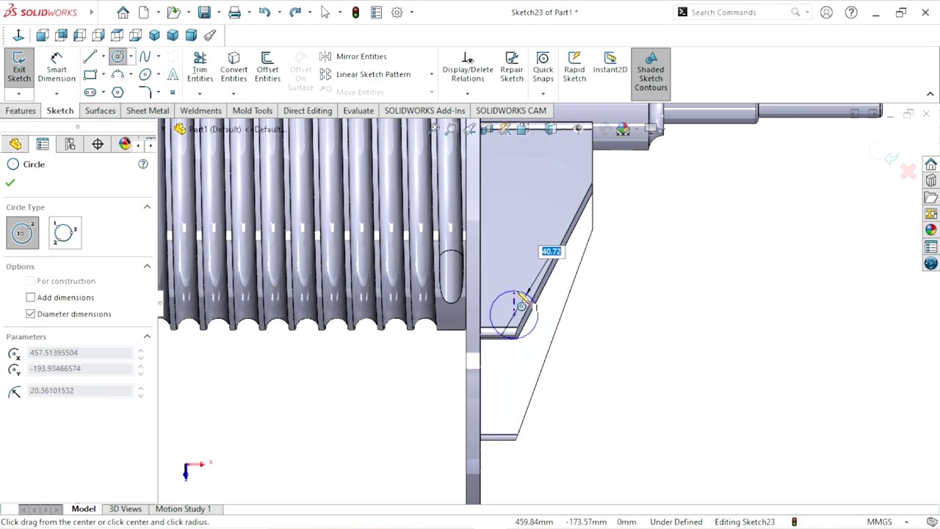
click(522, 300)
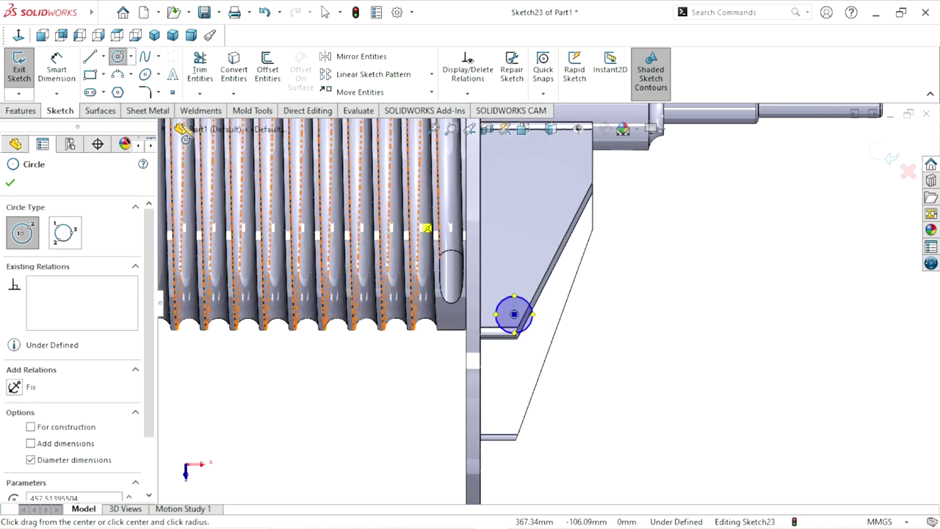
Step: Dimension the circle's diameter to 25 mm
click(56, 67)
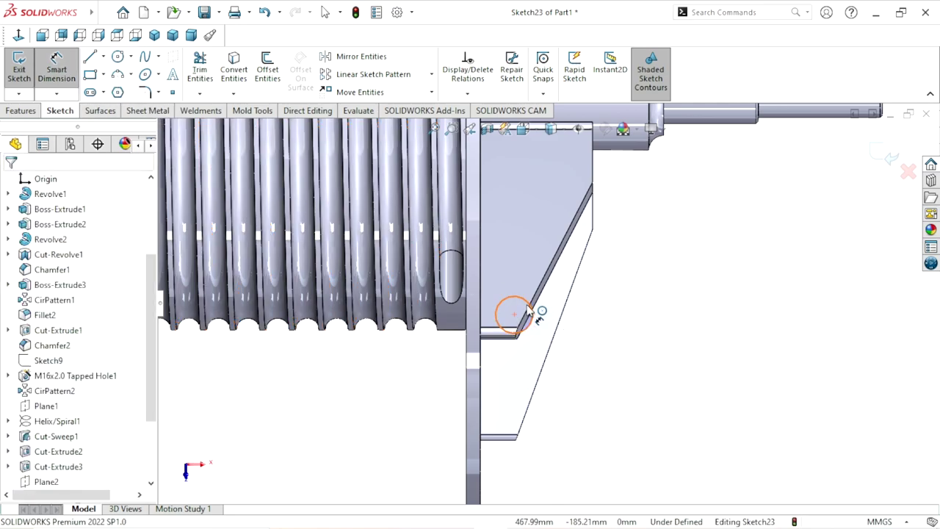
click(530, 313)
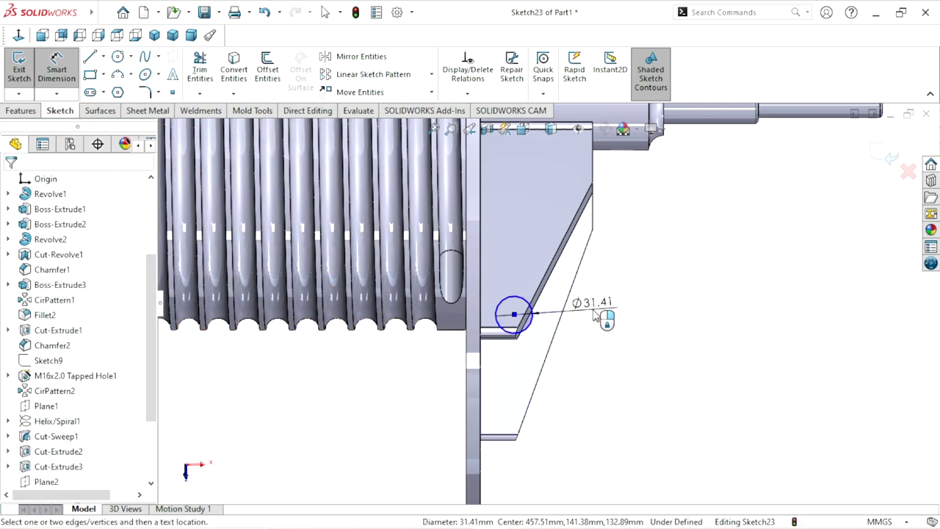
click(597, 314)
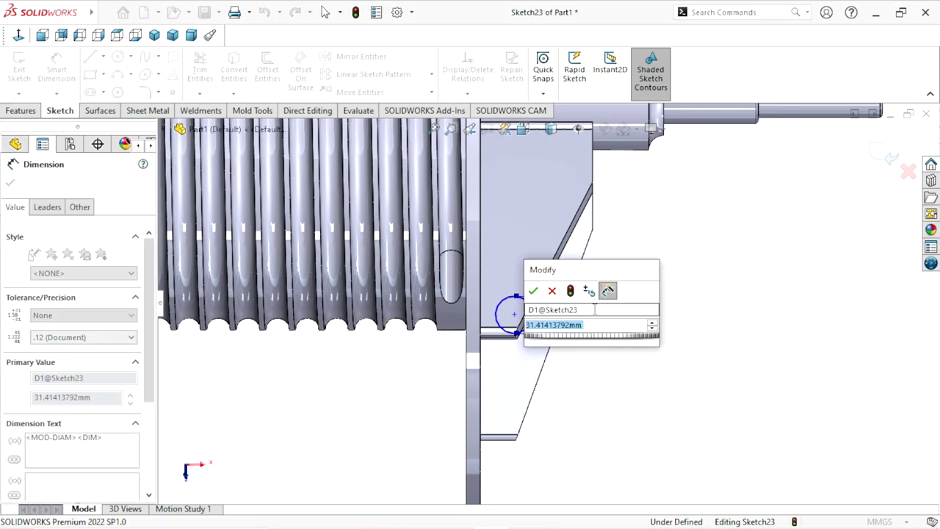
text(25)
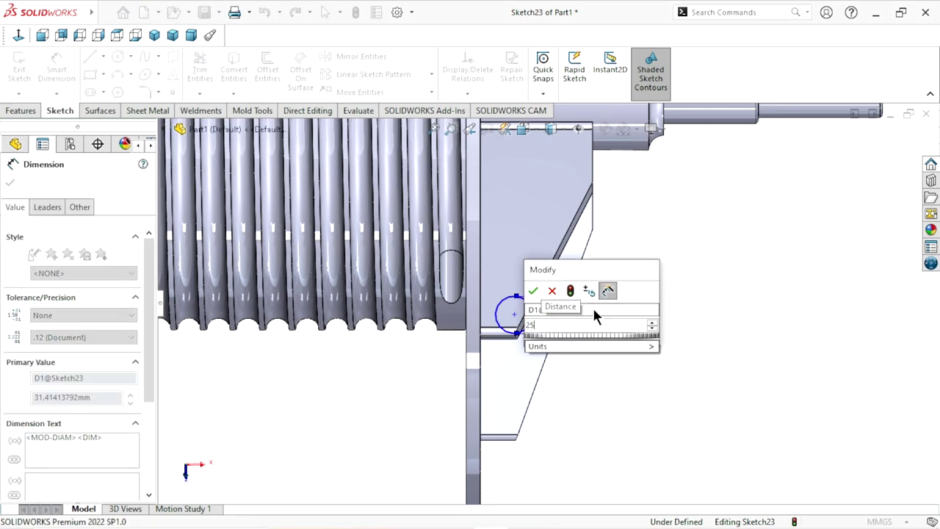
key(Escape)
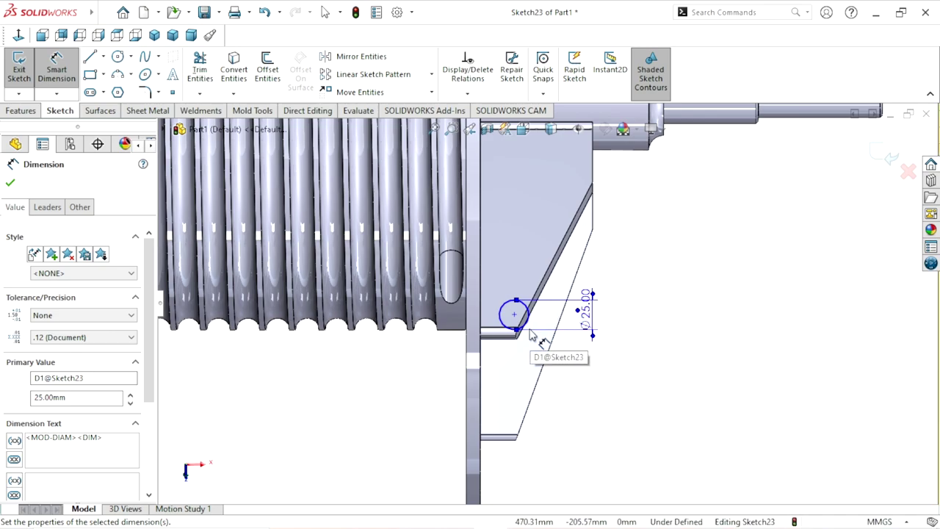
Step: Dimension the circle centre 28 mm from the flange edge
click(481, 297)
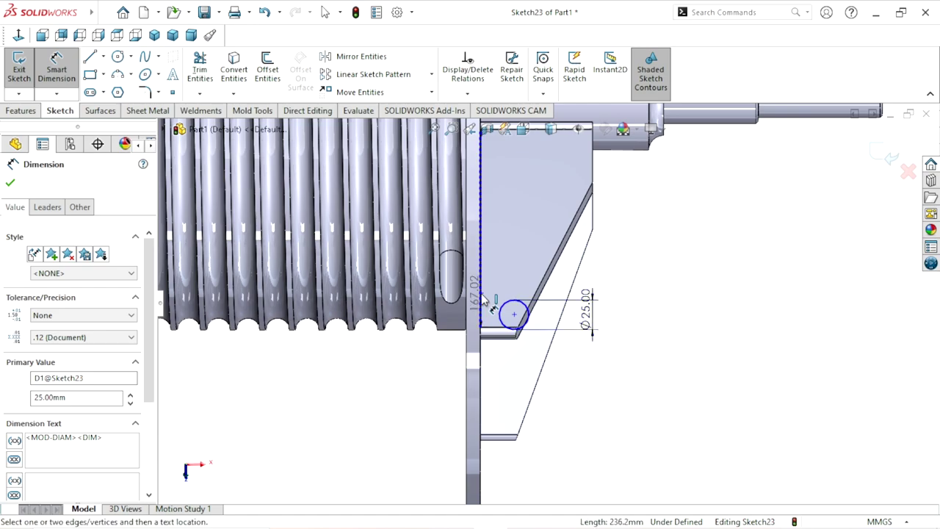
click(514, 314)
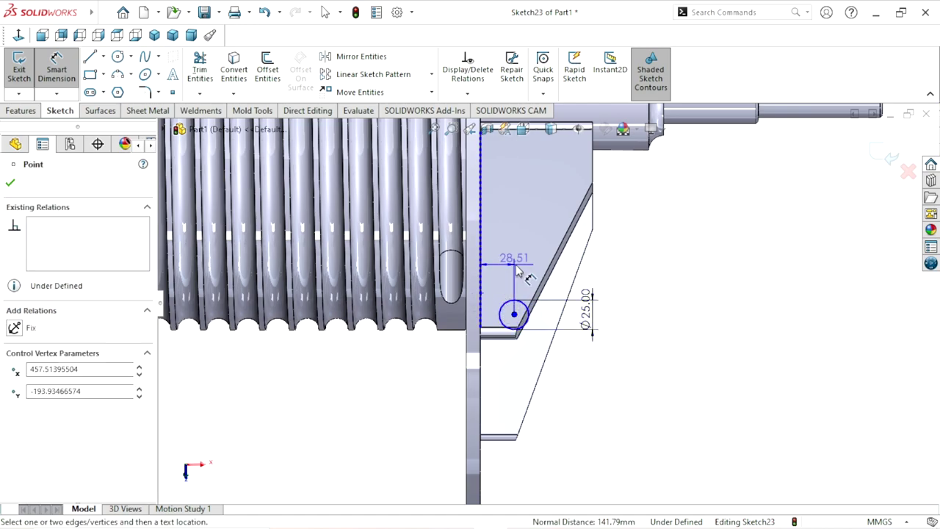
click(616, 259)
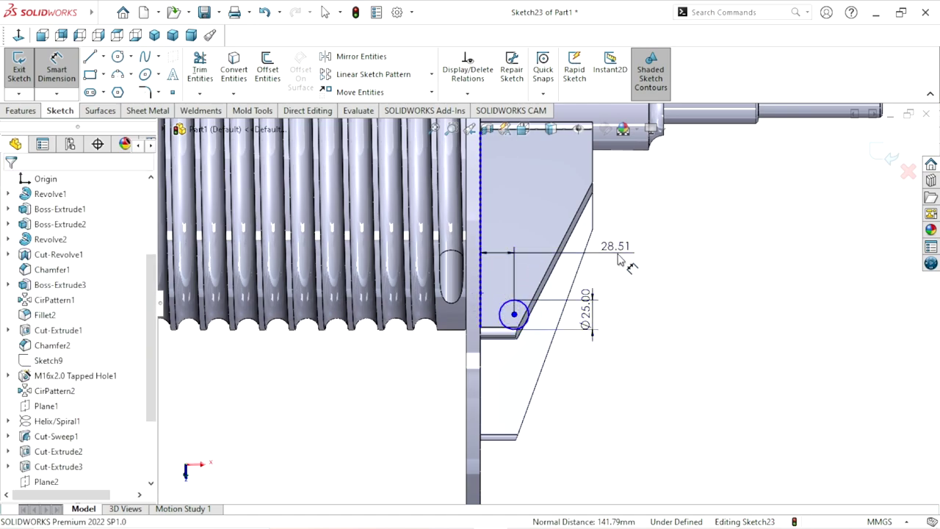
text(28)
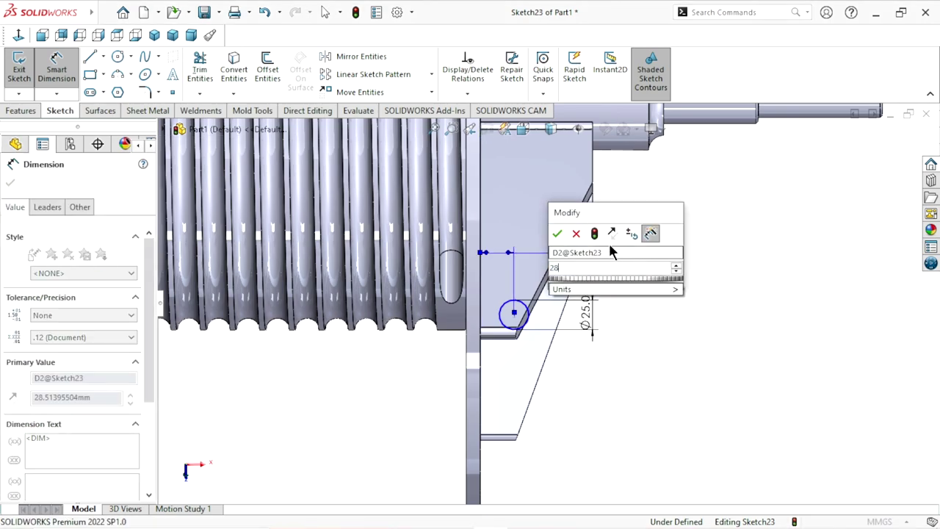
click(557, 234)
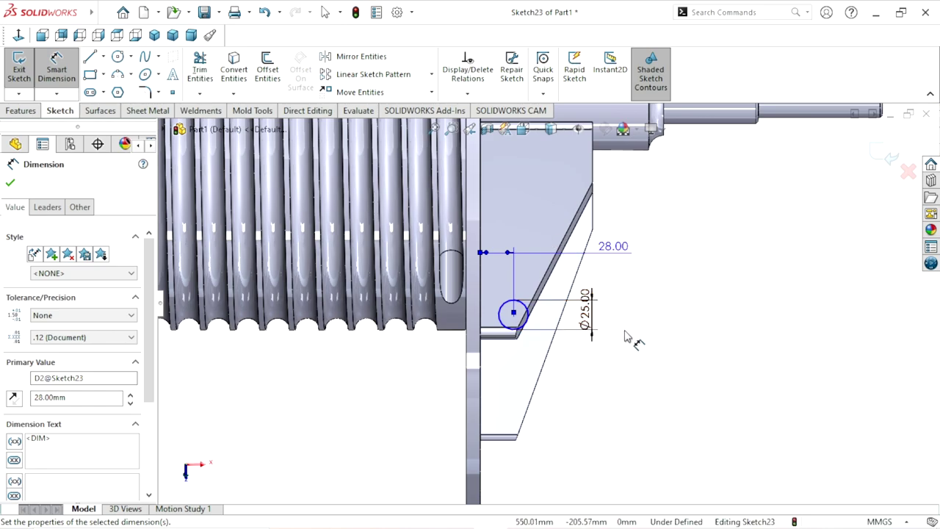
Step: Dimension the circle centre 202.58 mm from the origin, fully defining Sketch23
scroll(640, 379, up, 1)
scroll(640, 379, up, 1)
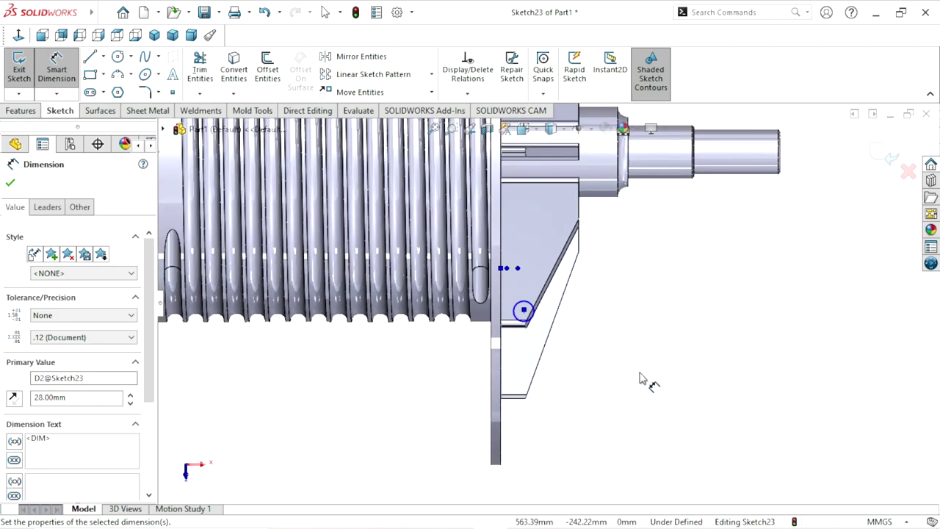
scroll(640, 379, up, 1)
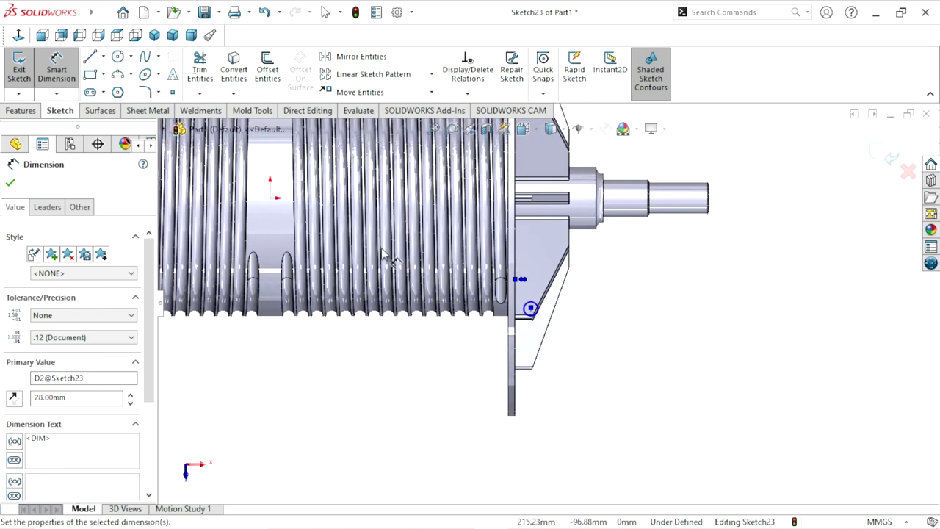
click(547, 292)
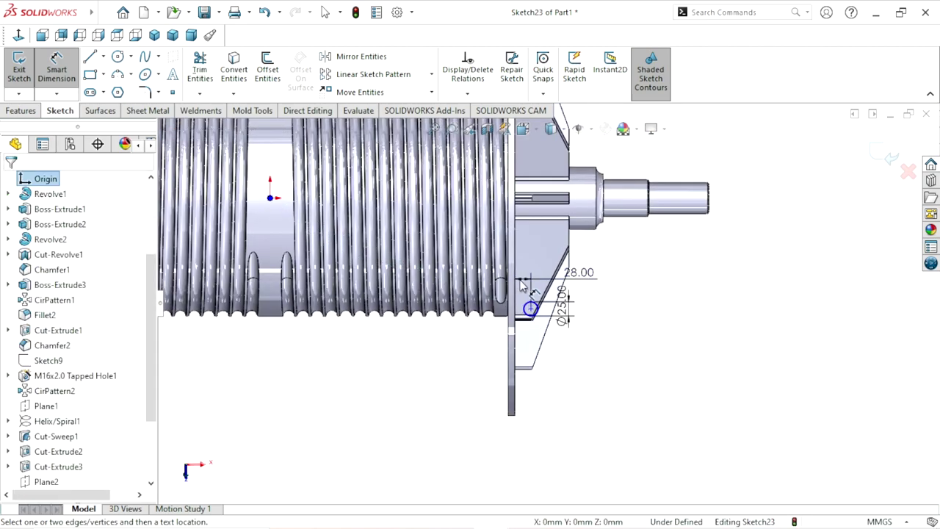
click(531, 308)
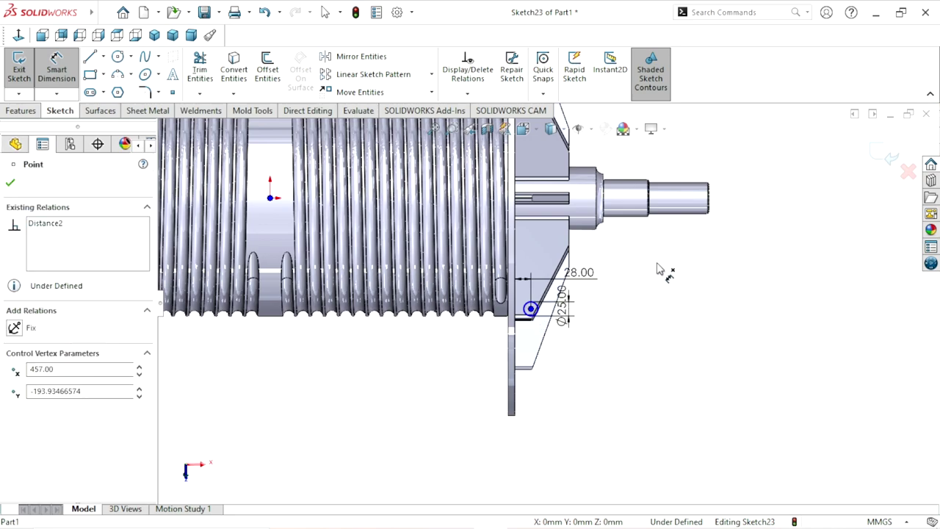
click(664, 280)
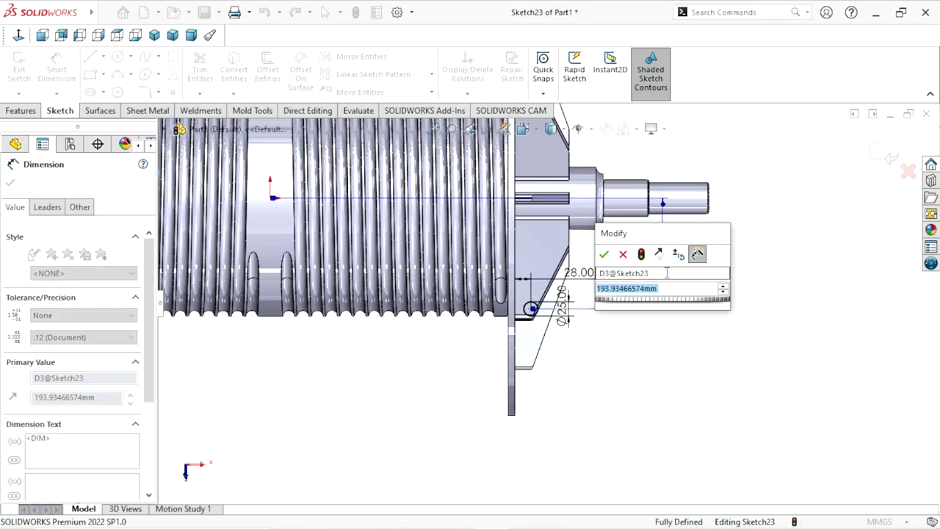
text(202)
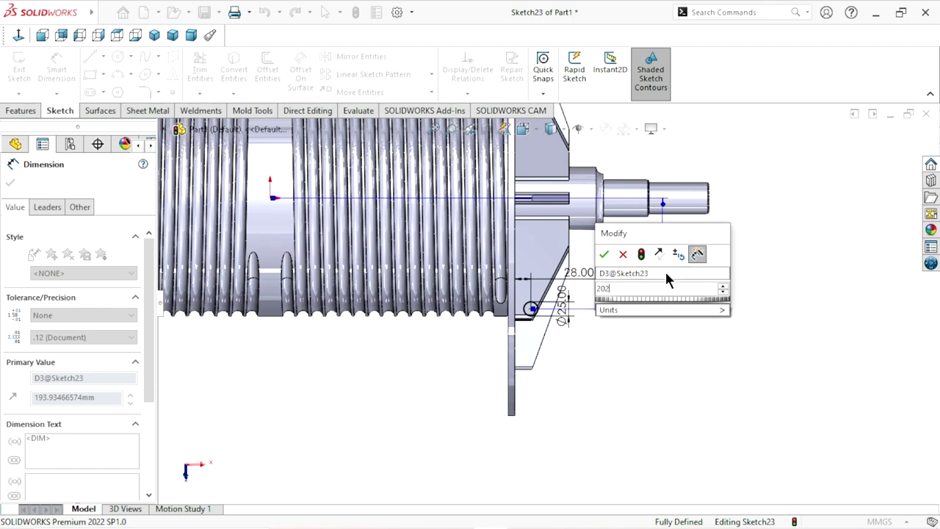
text(.58)
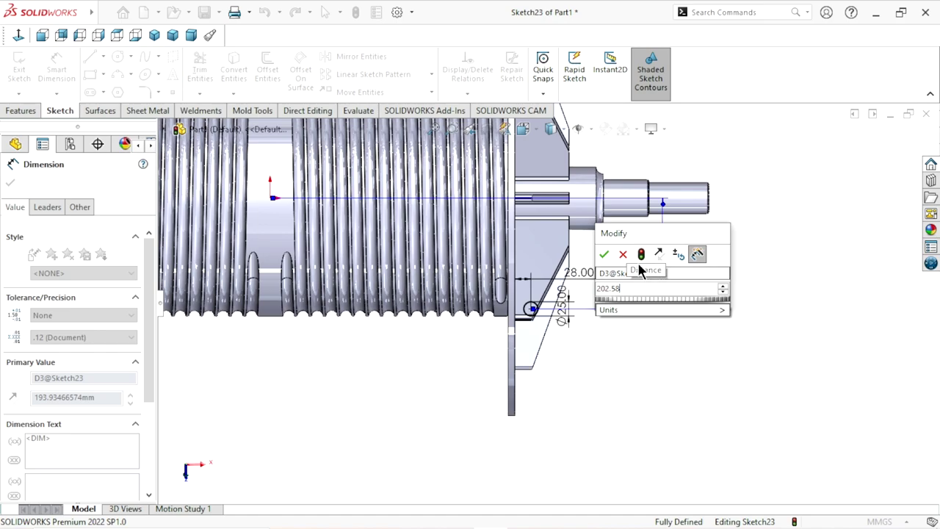
click(603, 257)
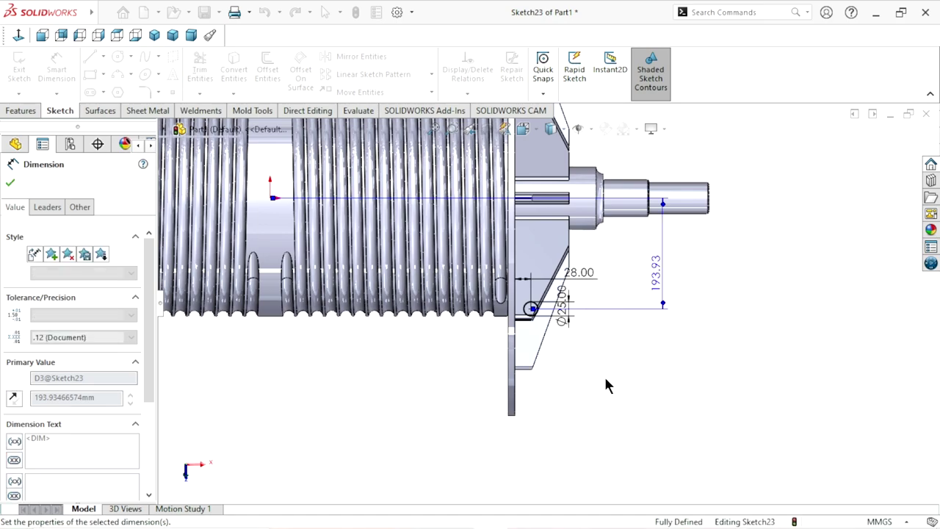
middle_drag(597, 388, 583, 376)
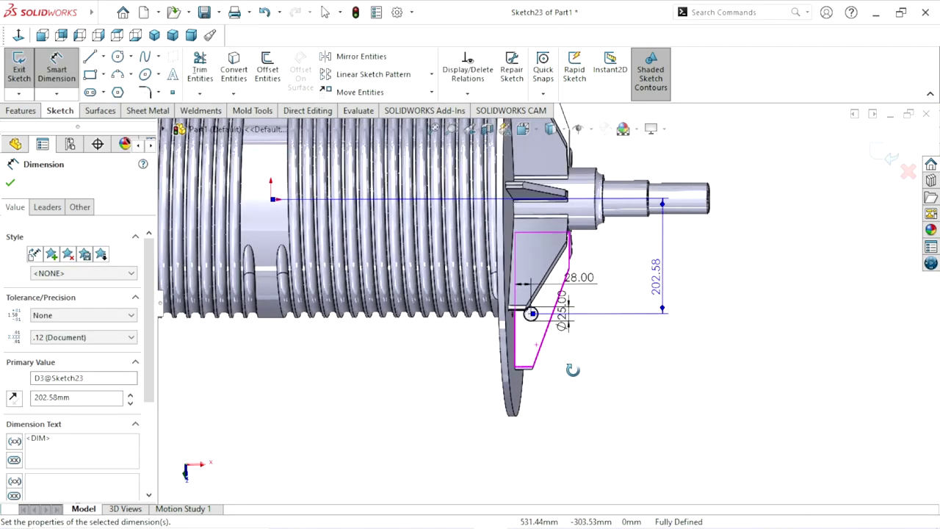
click(10, 183)
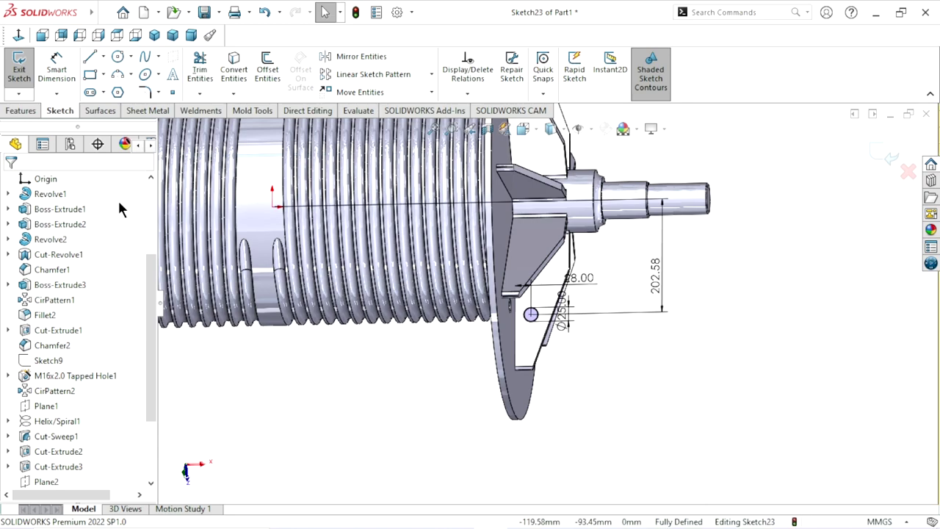
Step: Extrude-cut the Ø25 circle Up To Next through the flange, then orbit to the vaned flange
click(20, 109)
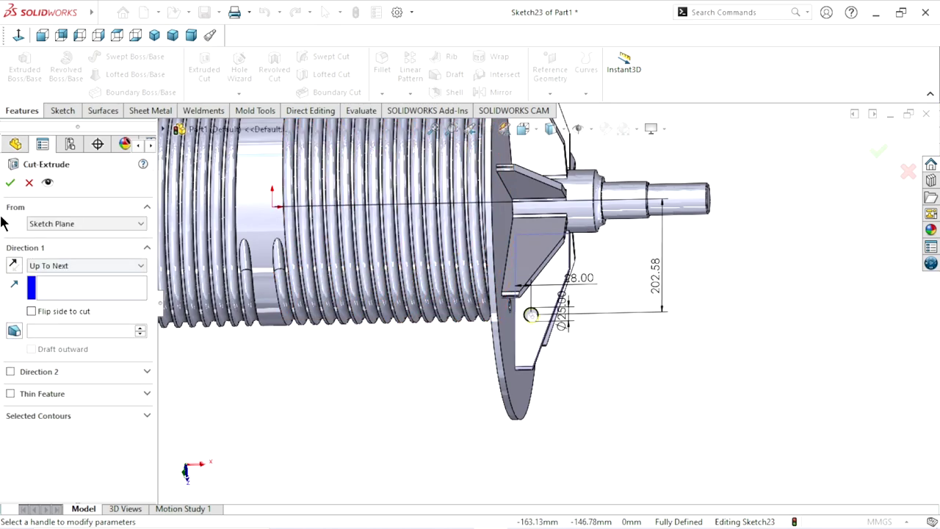
click(9, 184)
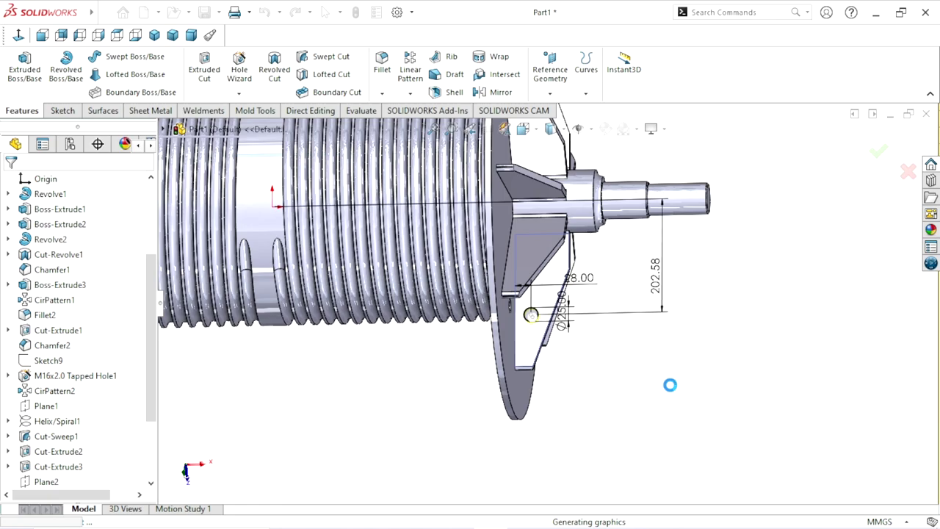
mouse_move(668, 381)
middle_down()
mouse_move(577, 294)
mouse_move(605, 243)
mouse_move(608, 251)
middle_up()
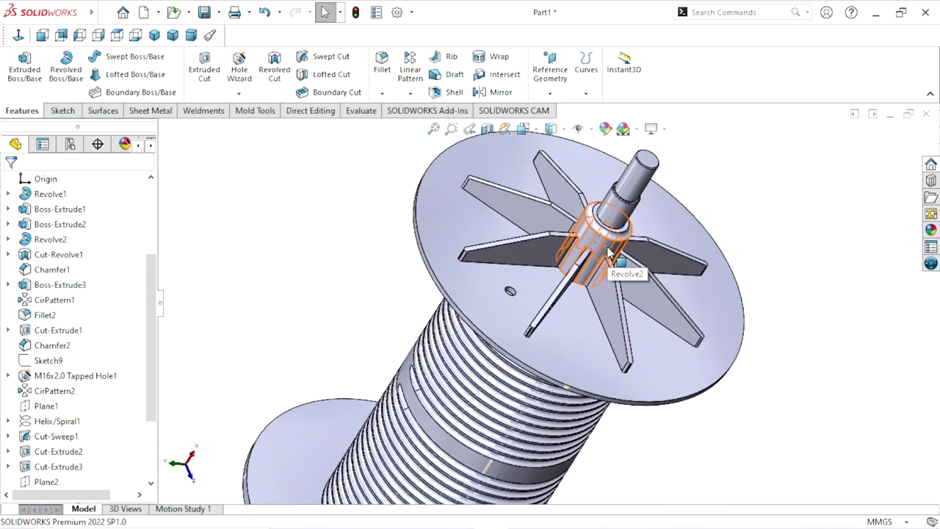
scroll(609, 251, up, 5)
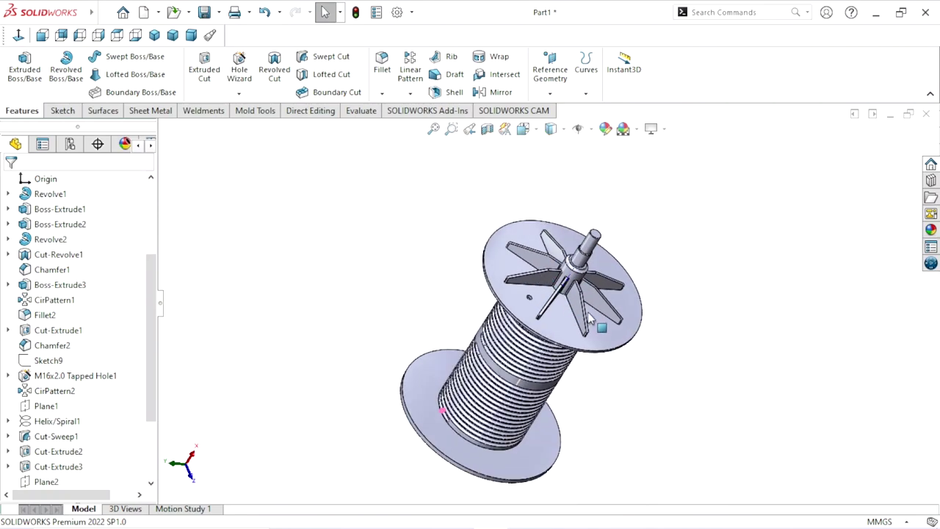
mouse_move(608, 252)
middle_down()
mouse_move(498, 376)
mouse_move(508, 328)
middle_up()
Step: Start Sketch24 on the flange's outer face and view it face-on, fitted
click(508, 328)
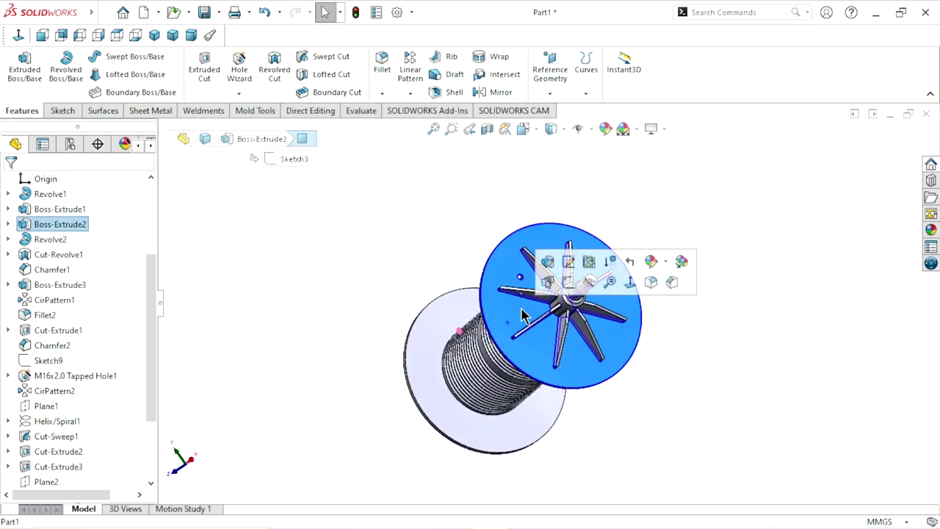
click(563, 280)
click(24, 39)
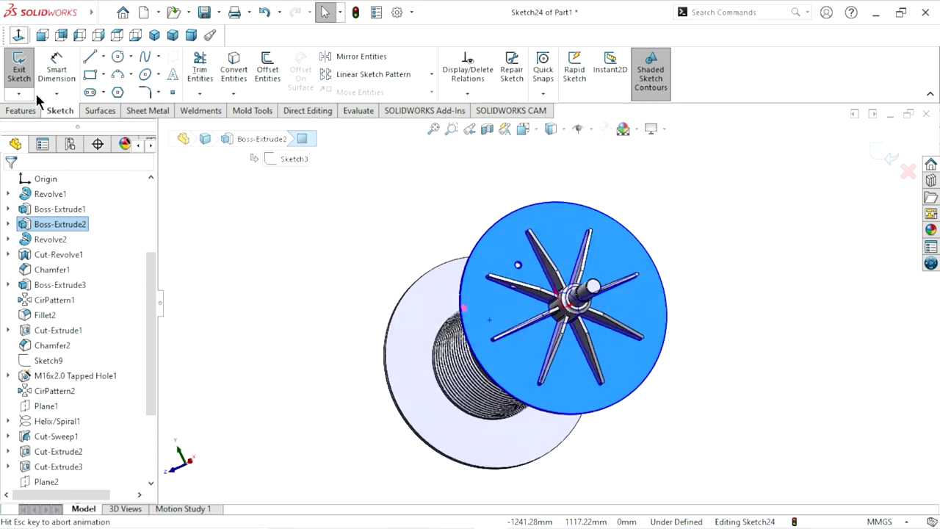
scroll(474, 263, down, 3)
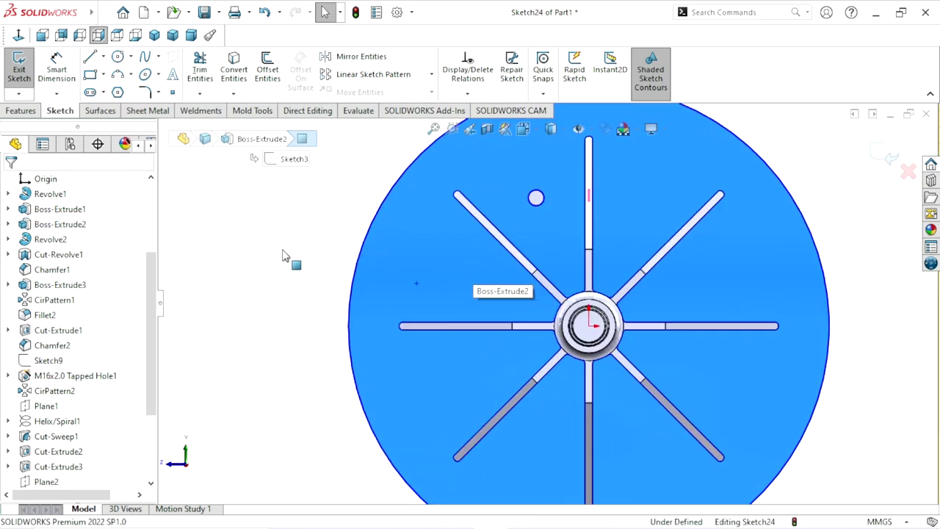
key(f)
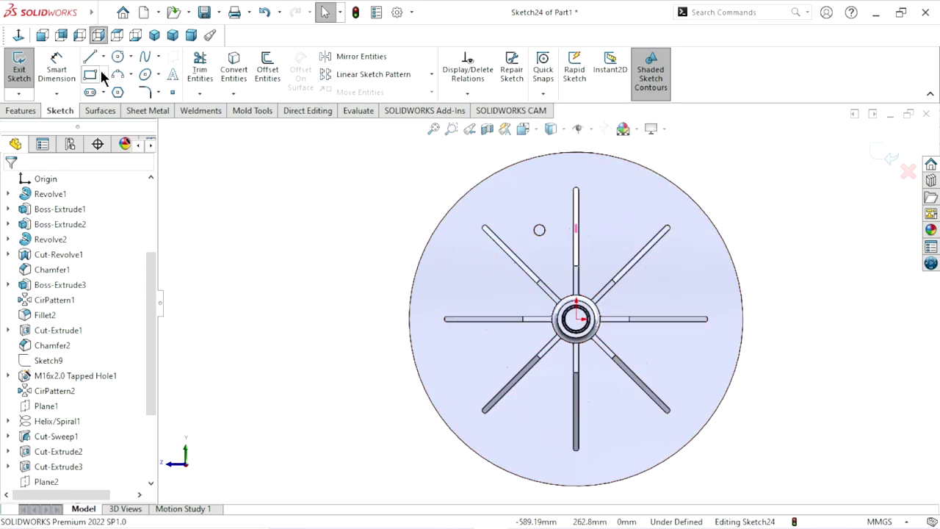
Step: Draw an angled 3 Point Corner Rectangle beside the upper-left diagonal slot
click(105, 75)
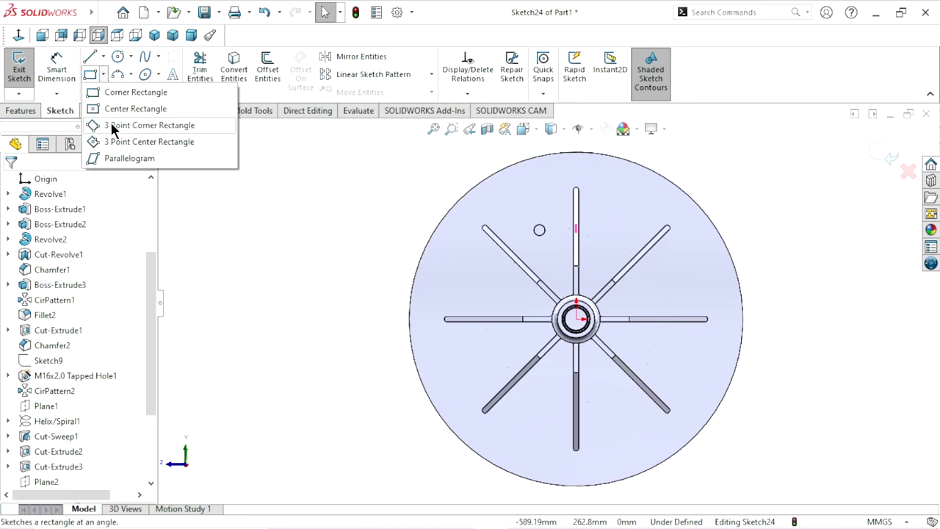
click(110, 124)
click(479, 262)
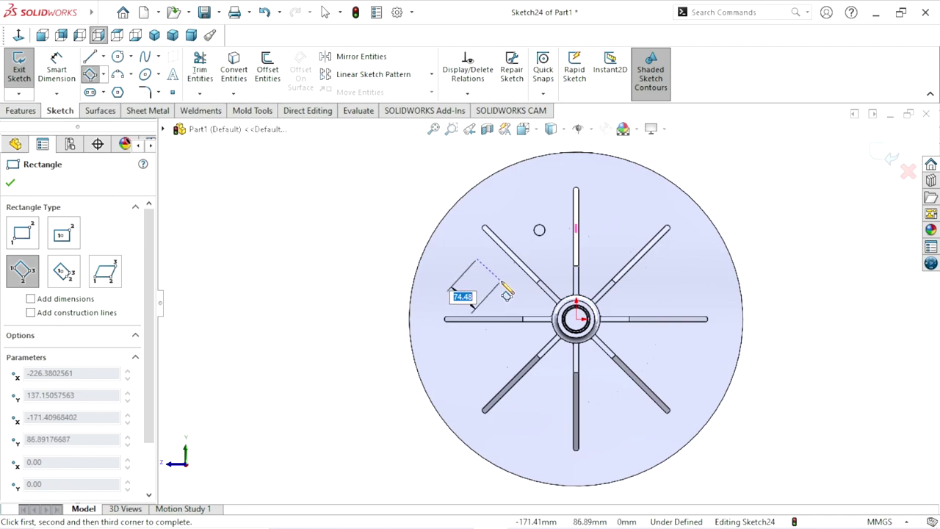
click(505, 294)
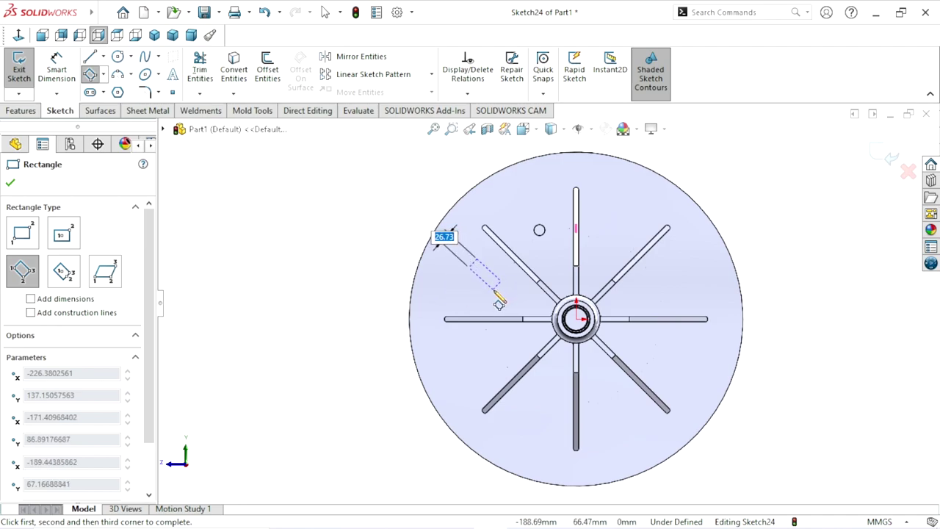
scroll(499, 301, down, 2)
scroll(500, 300, down, 2)
click(499, 299)
scroll(515, 302, up, 4)
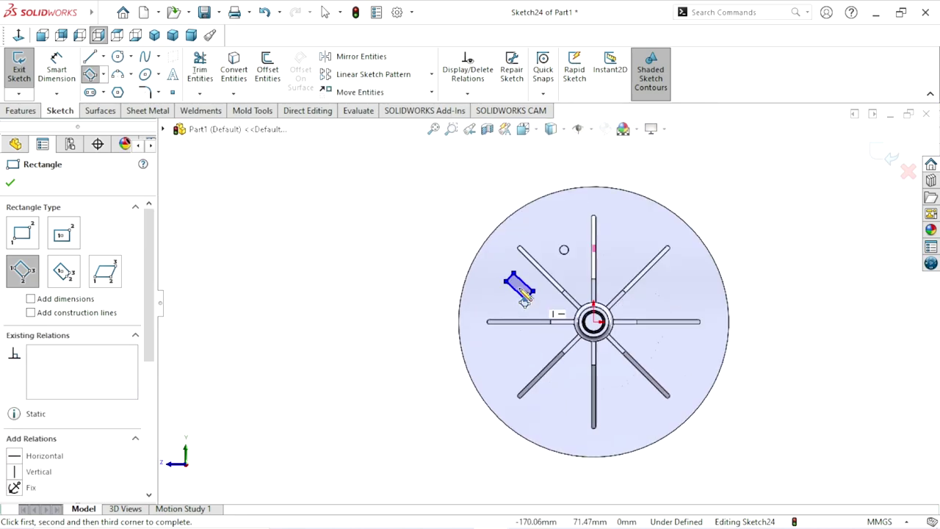
scroll(523, 301, down, 2)
scroll(537, 286, down, 1)
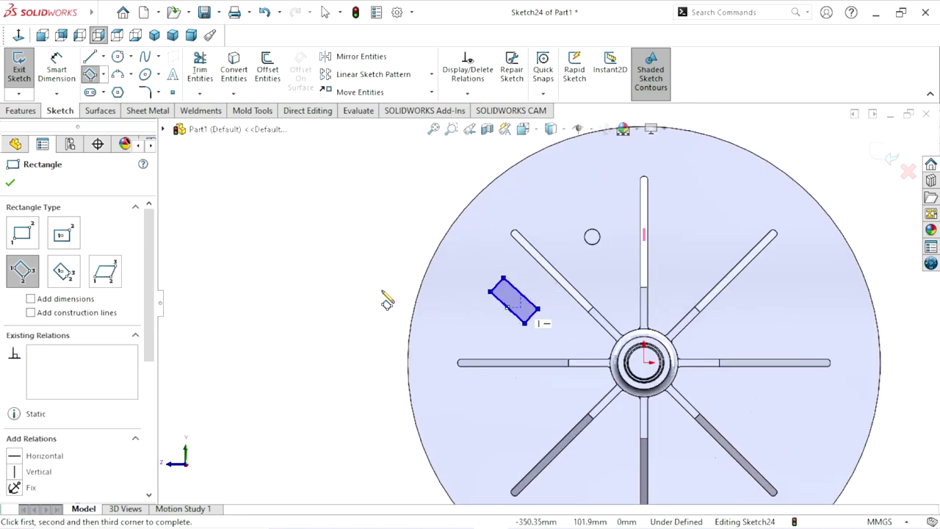
click(10, 183)
scroll(535, 331, down, 3)
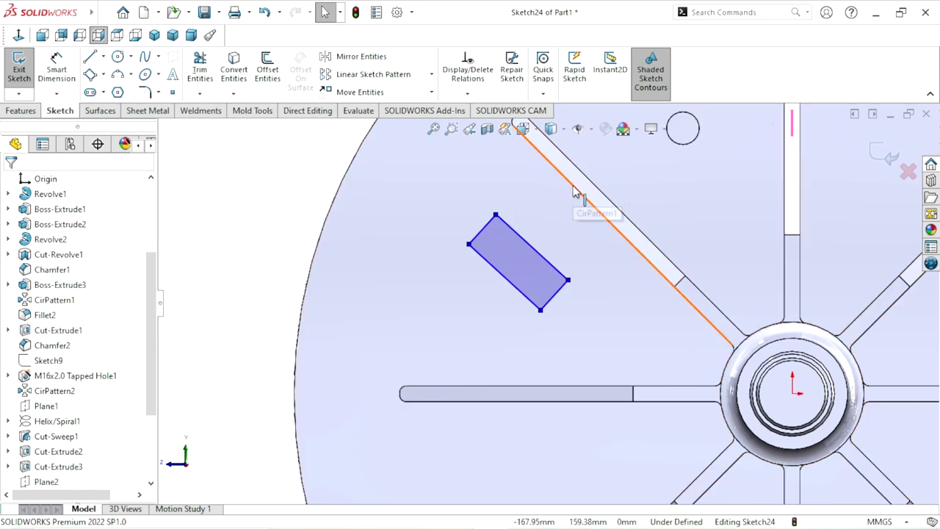
Step: Add a Parallel relation between the rectangle's long side and the diagonal slot edge
click(538, 252)
ctrl+click(554, 249)
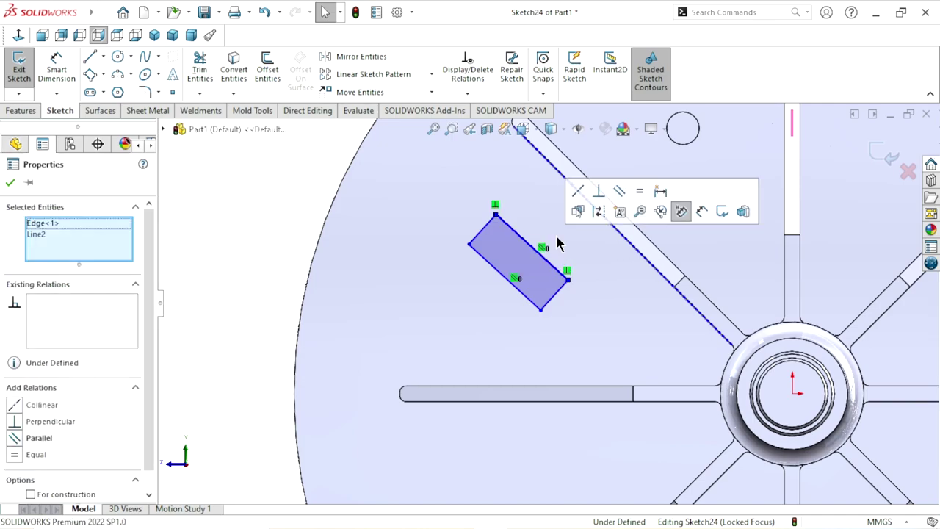
click(619, 192)
click(11, 183)
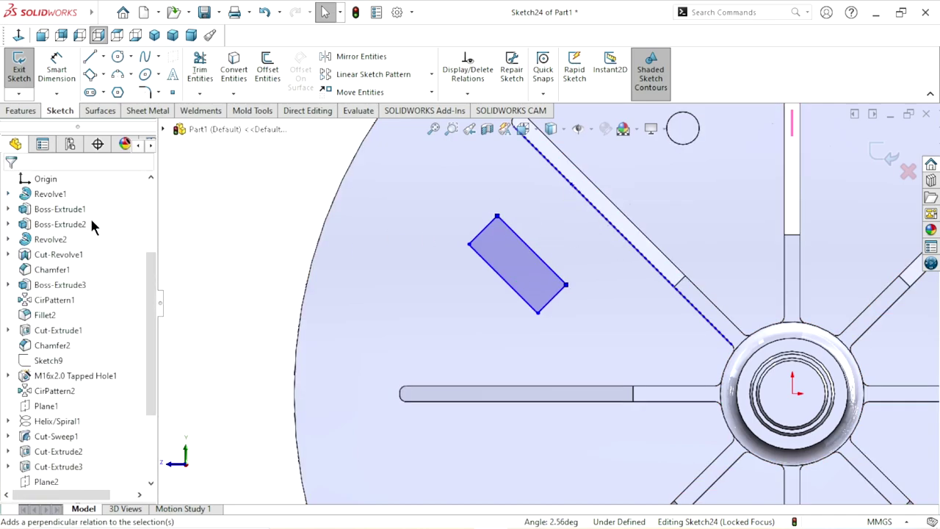
scroll(566, 274, up, 1)
scroll(566, 275, up, 1)
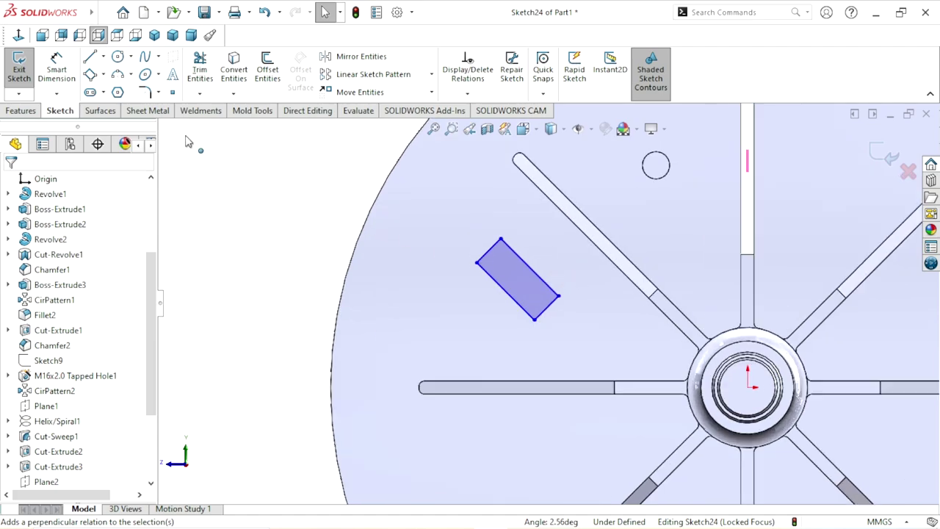
Step: Dimension the rectangle's short edge to 25 mm and long edge to 75 mm
click(64, 83)
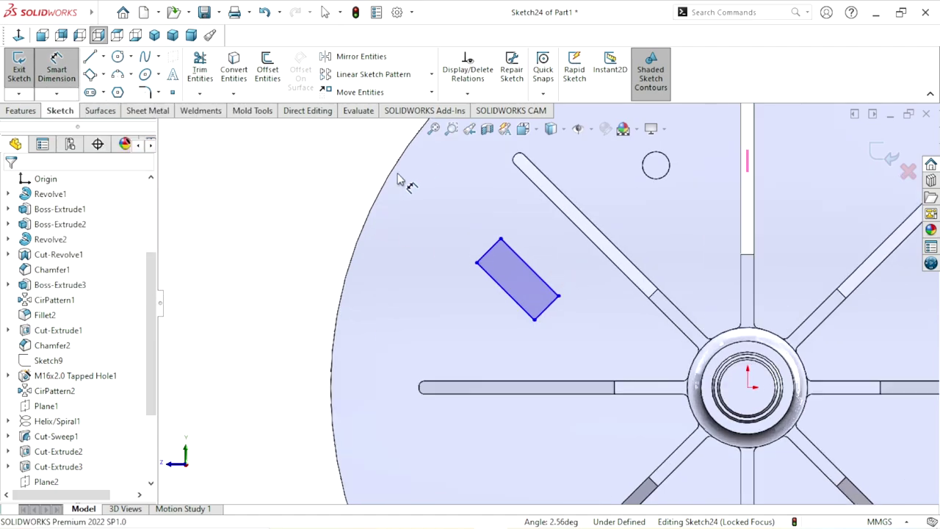
click(487, 250)
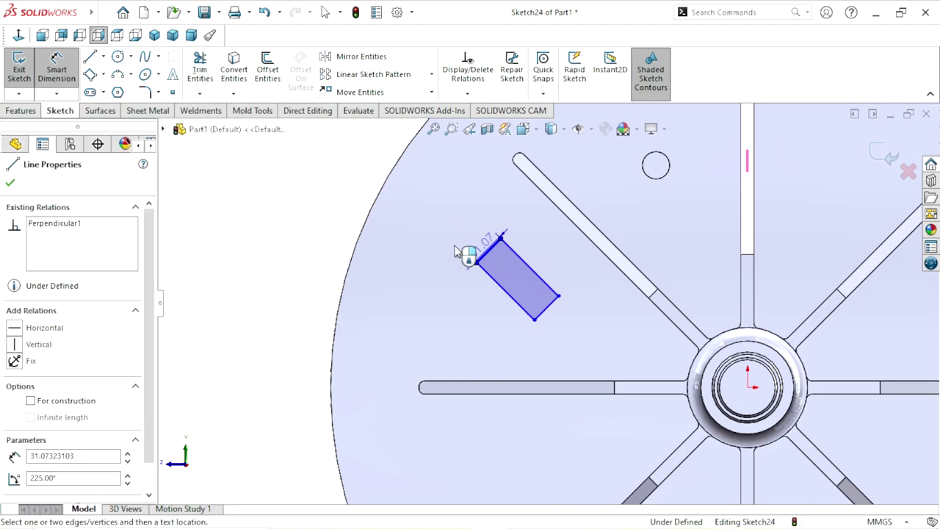
click(463, 230)
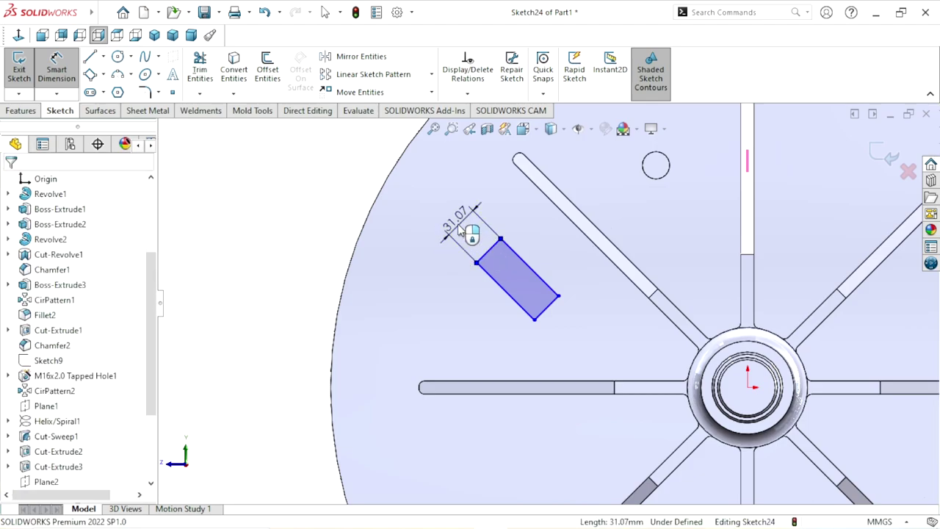
text(25)
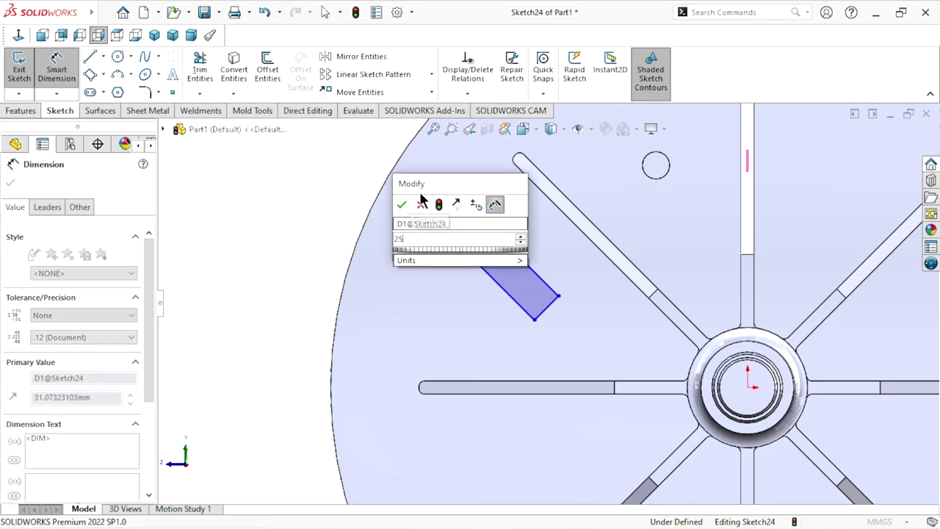
click(403, 205)
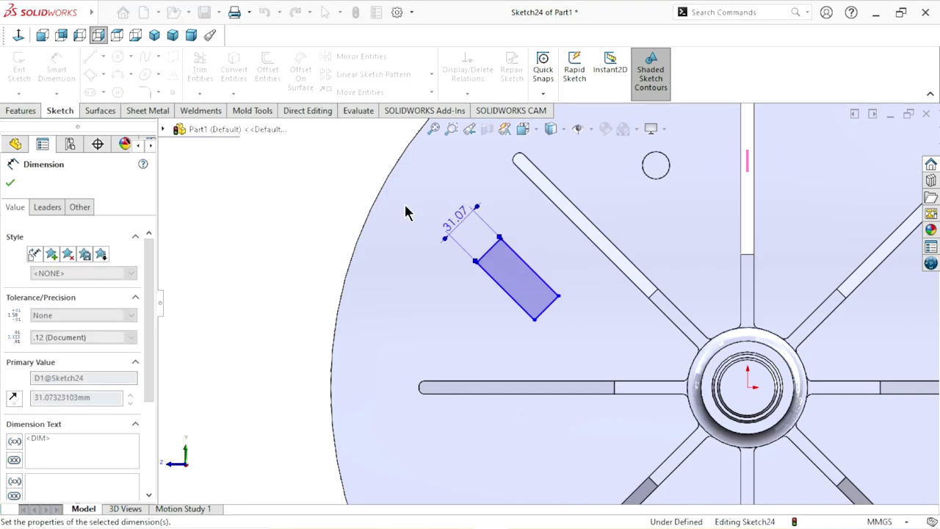
click(507, 299)
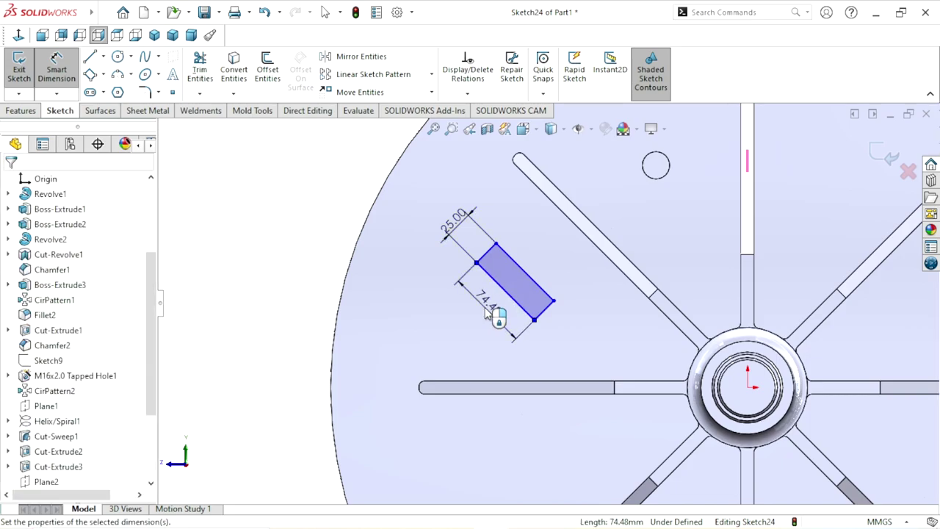
click(487, 312)
text(75)
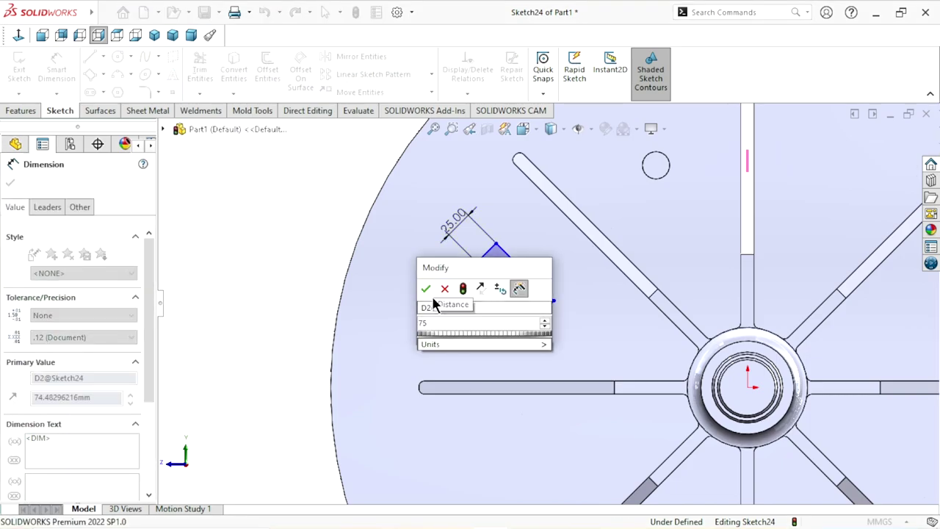
click(427, 291)
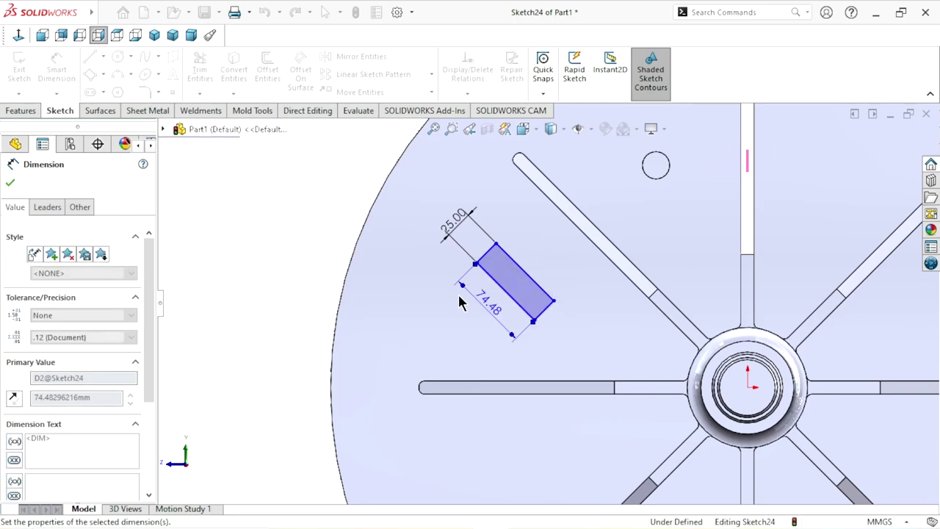
Step: Offset the rectangle 30 mm from the diagonal slot's outer end
click(566, 222)
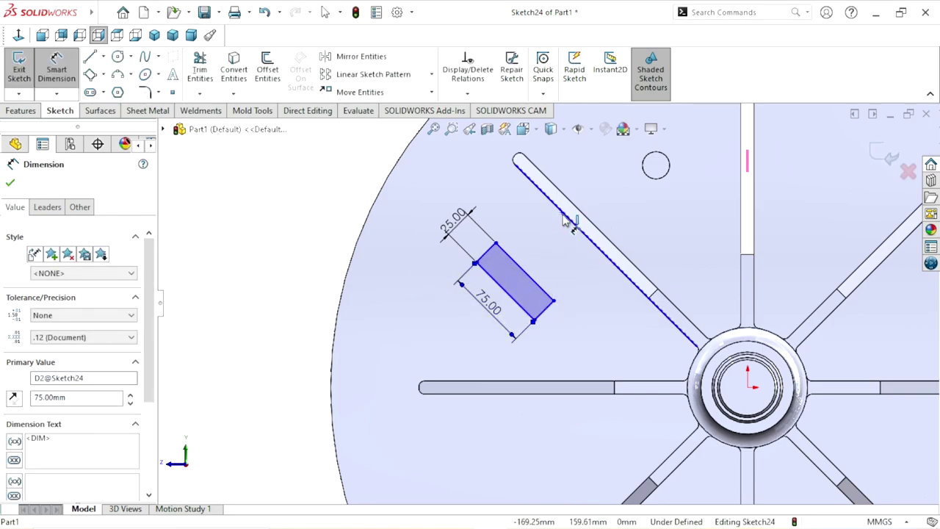
click(521, 267)
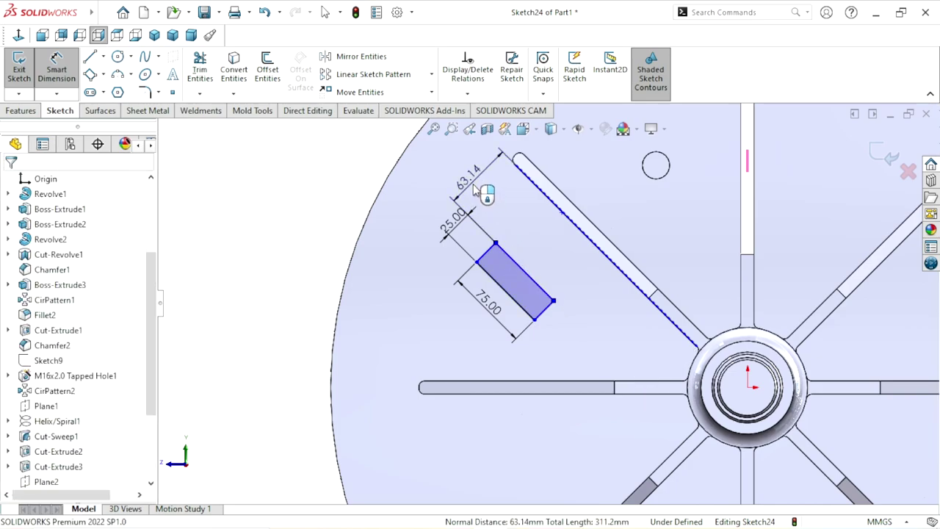
click(474, 190)
text(30)
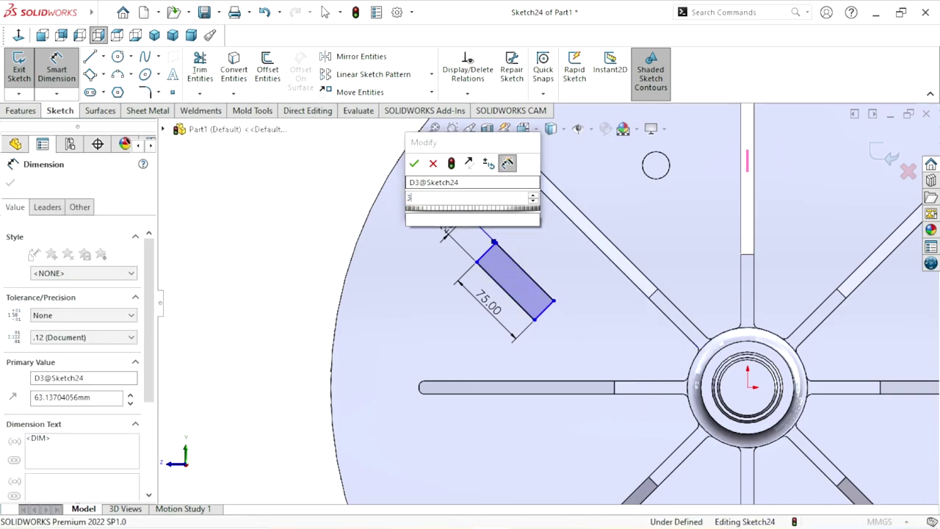
click(414, 162)
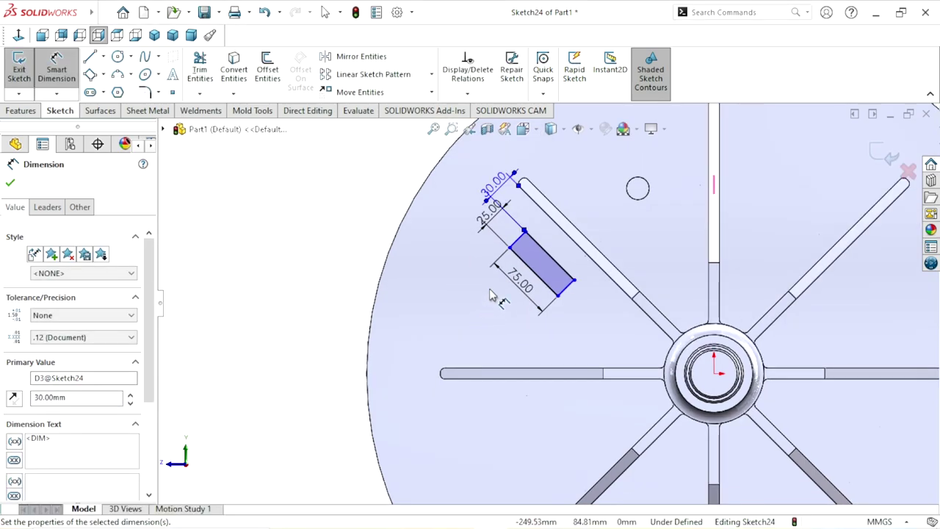
mouse_move(487, 188)
mouse_down()
mouse_move(447, 200)
mouse_move(465, 243)
mouse_up()
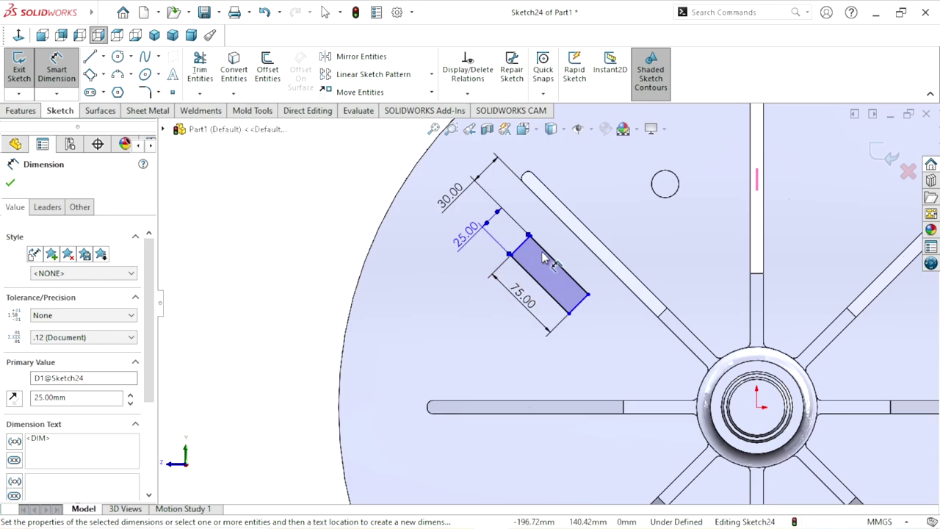
Step: Leave Smart Dimension and switch the display style to show hidden edges
scroll(544, 257, down, 2)
key(Escape)
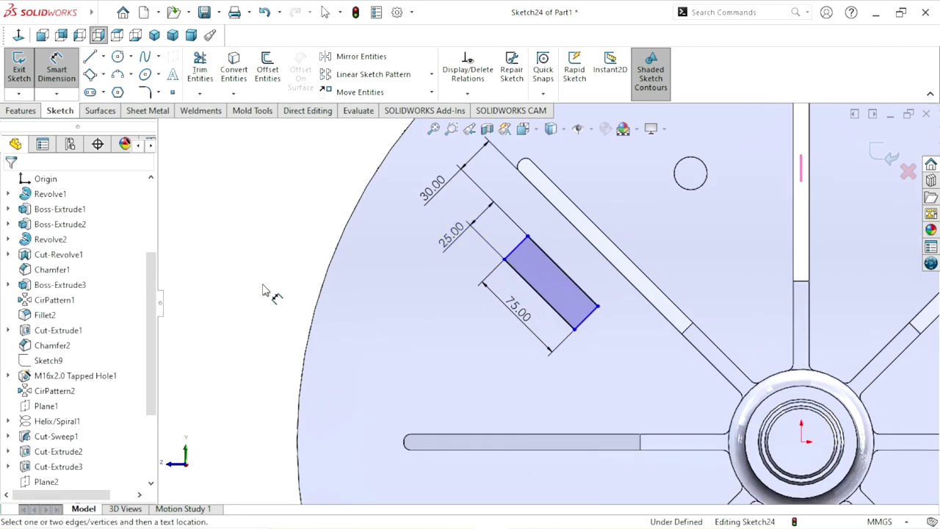
scroll(500, 282, up, 2)
scroll(342, 292, down, 1)
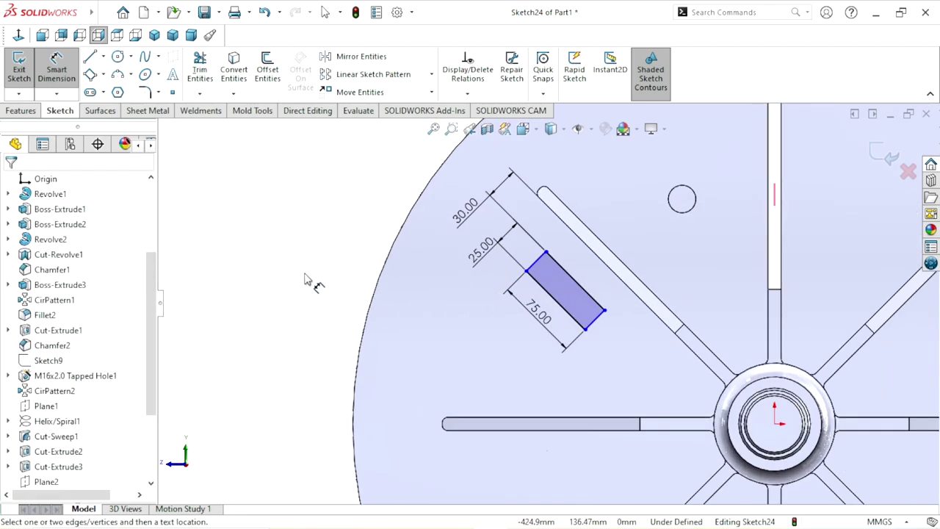
key(Escape)
scroll(314, 292, up, 1)
scroll(313, 292, up, 1)
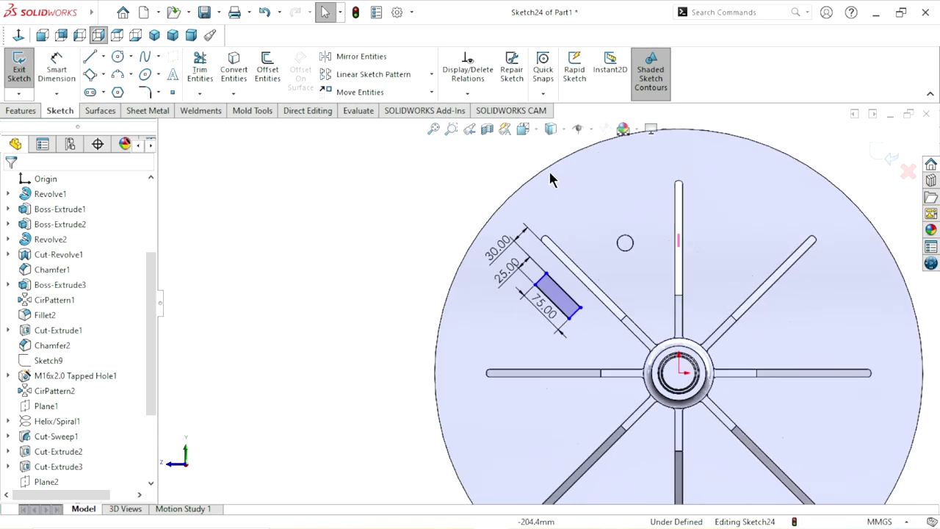
click(563, 132)
click(558, 212)
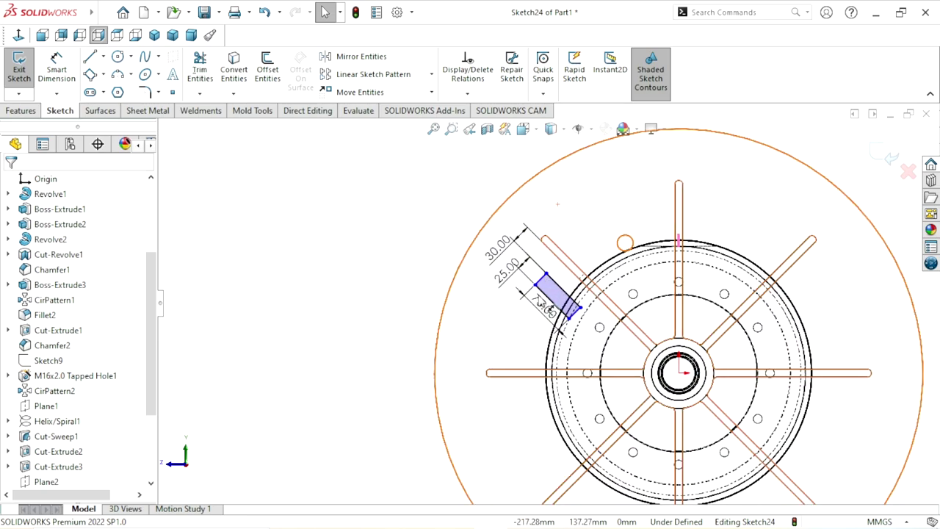
scroll(542, 324, up, 1)
scroll(581, 294, down, 3)
scroll(572, 314, down, 2)
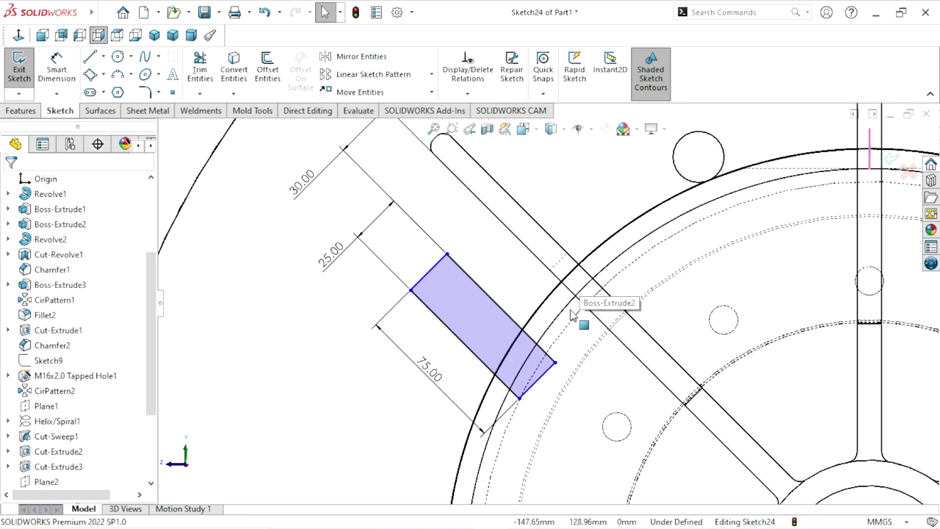
scroll(572, 314, up, 1)
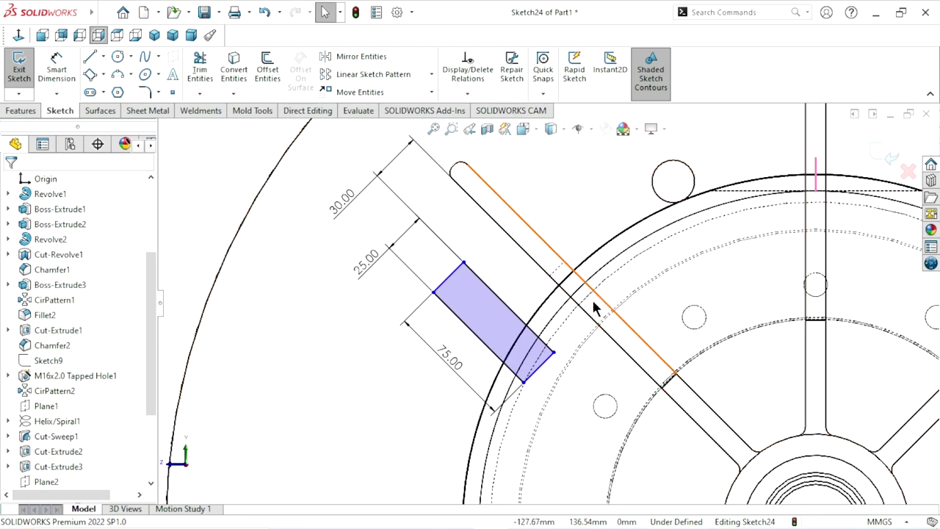
scroll(594, 305, down, 1)
scroll(594, 304, up, 1)
middle_drag(562, 315, 581, 289)
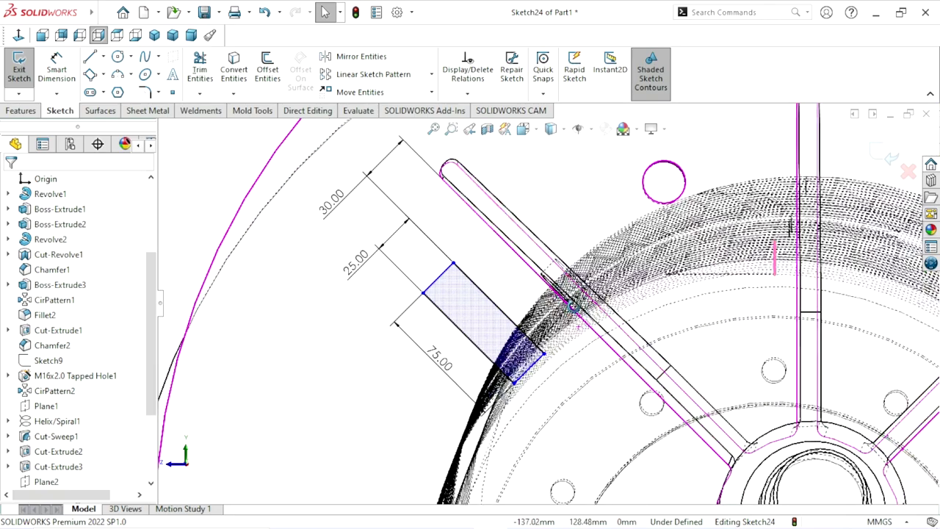
scroll(580, 301, up, 1)
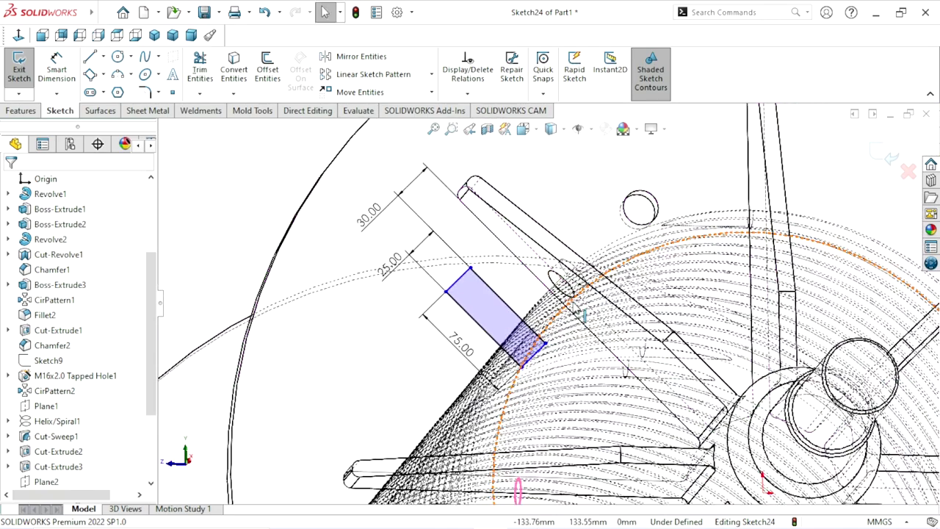
scroll(576, 312, down, 2)
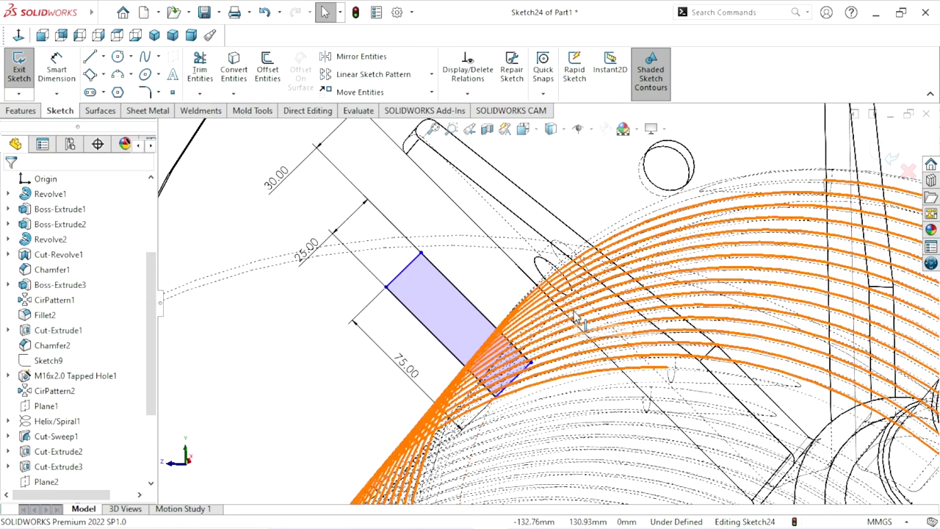
scroll(556, 361, down, 1)
scroll(547, 358, down, 1)
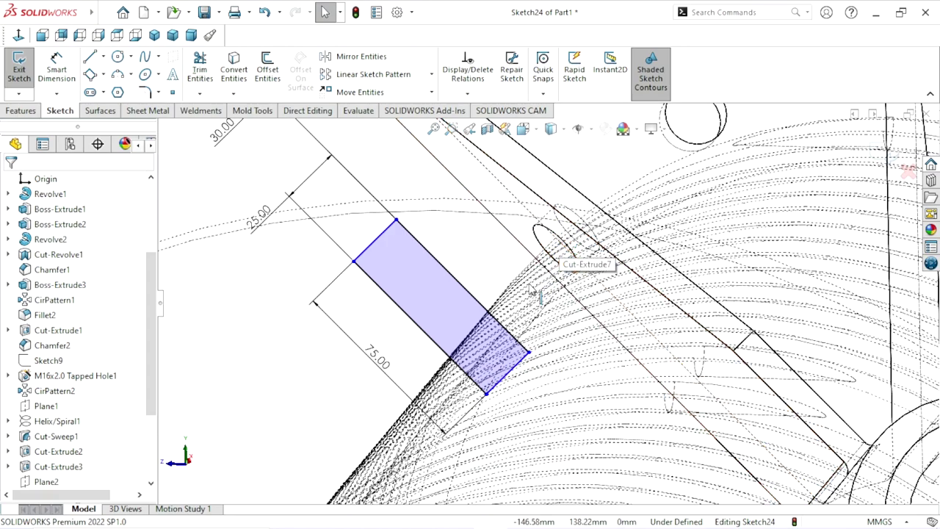
scroll(525, 298, up, 3)
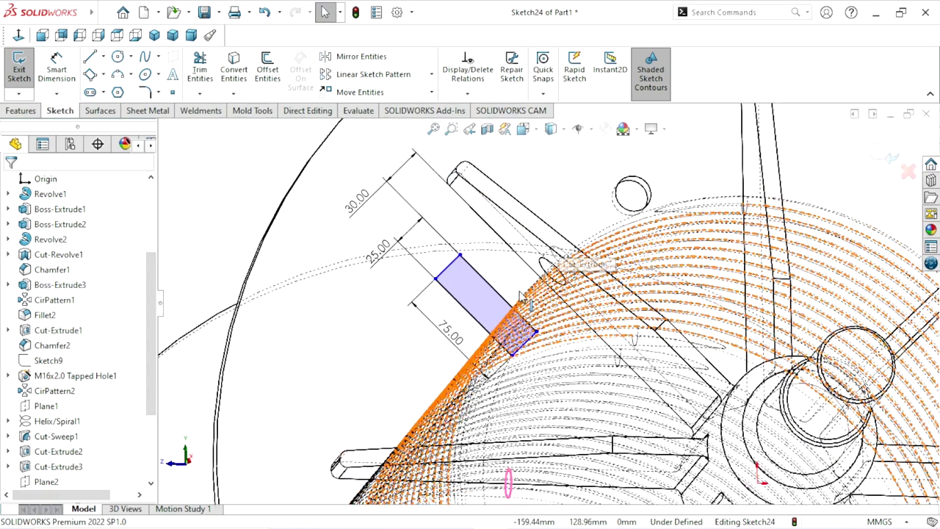
Step: Drag the 25 × 75 rectangle down-right so it straddles the flange rim
click(19, 35)
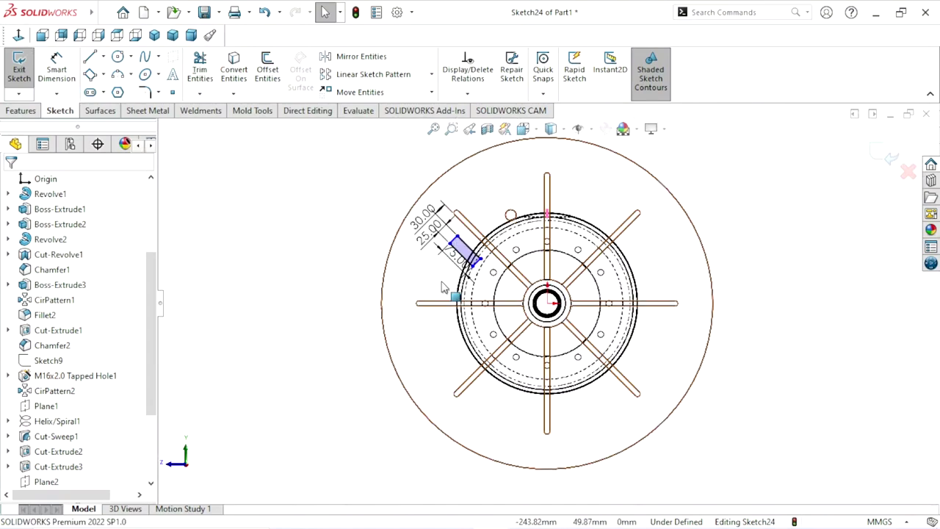
scroll(500, 270, down, 2)
scroll(486, 251, down, 3)
scroll(483, 248, down, 2)
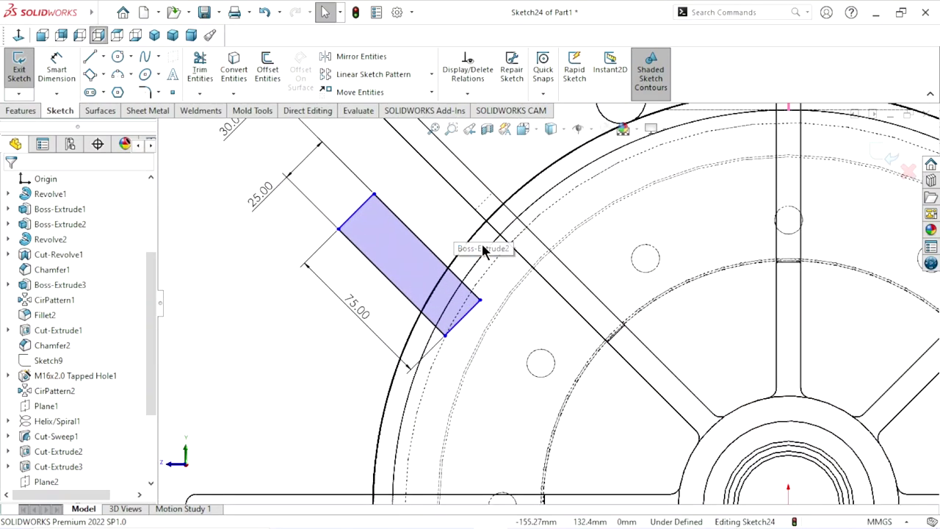
scroll(500, 237, down, 1)
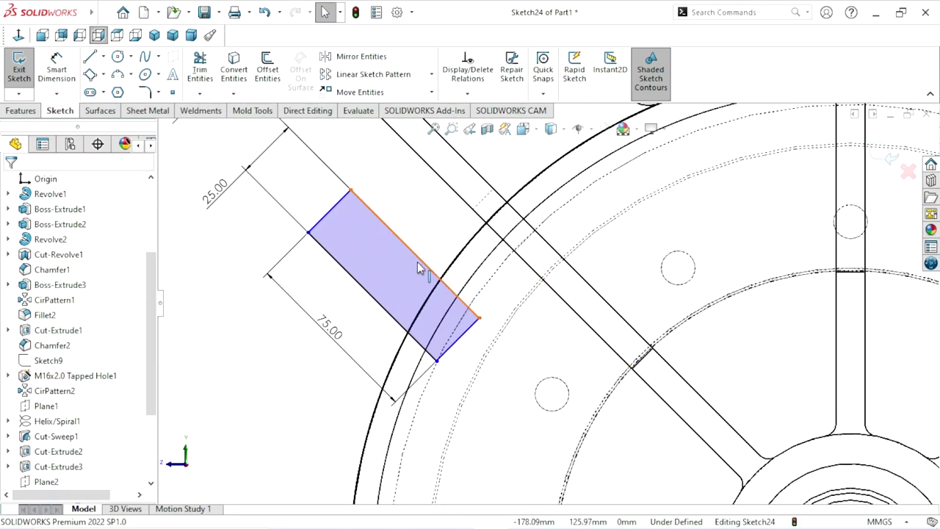
mouse_move(420, 268)
mouse_down()
mouse_move(482, 273)
mouse_move(465, 260)
mouse_up()
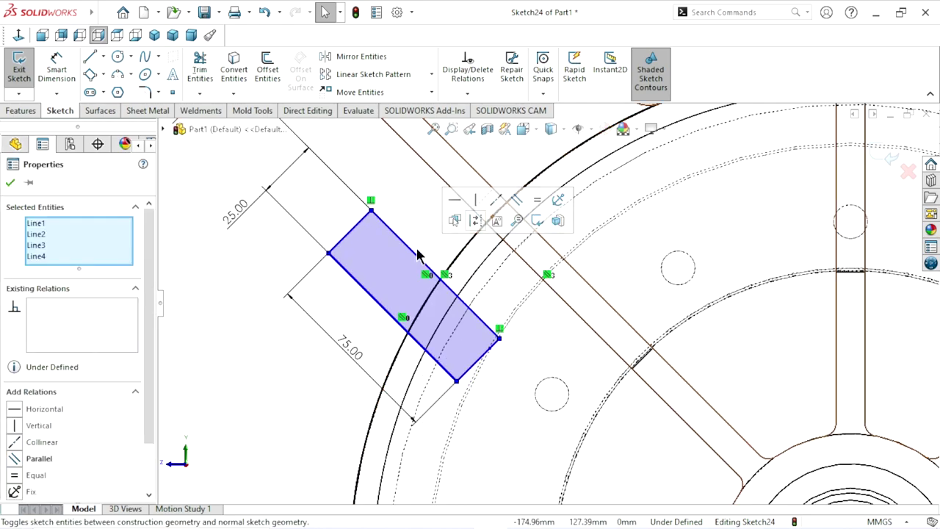
key(Escape)
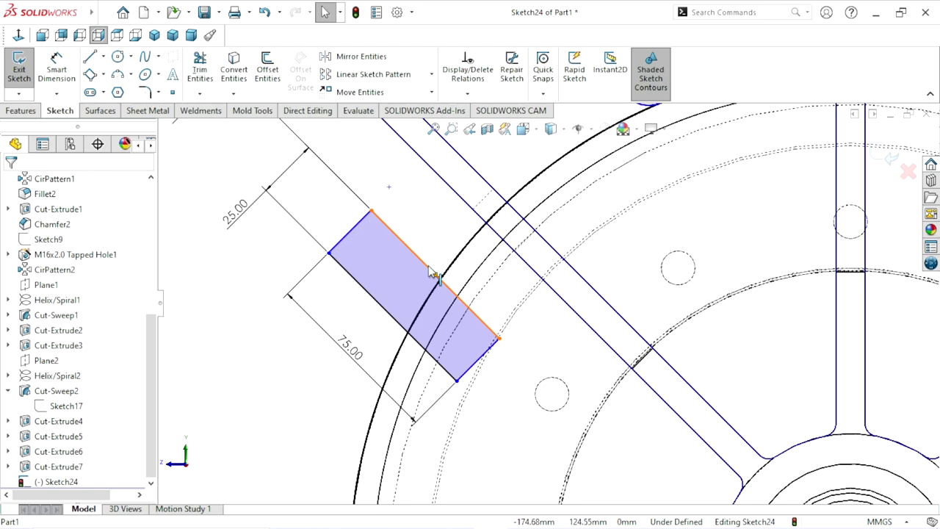
Step: Make the rectangle's long-edge point coincident with the flange's circular rim to fully define the sketch
click(438, 278)
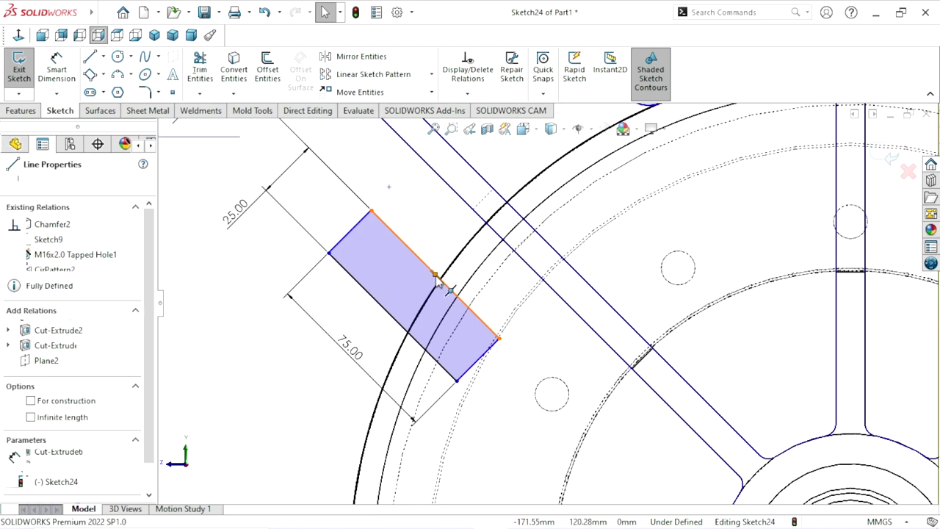
click(456, 266)
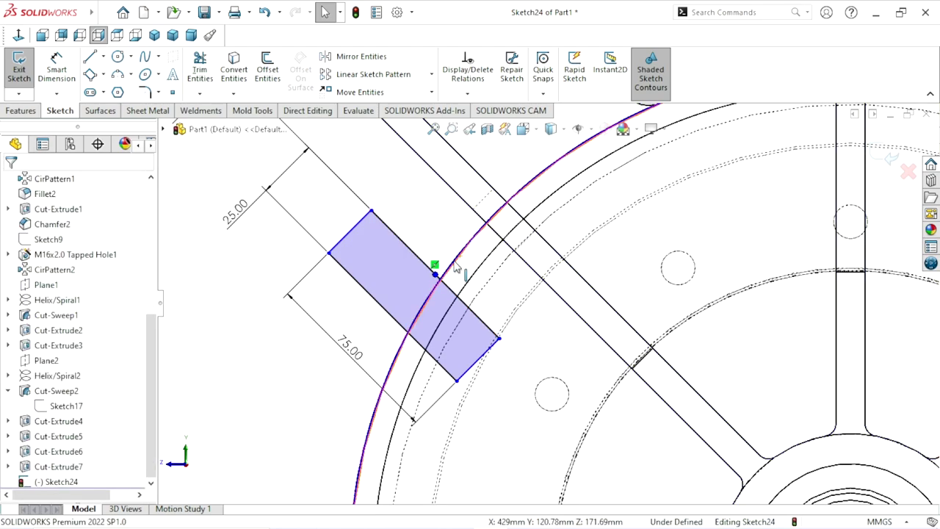
ctrl+click(436, 274)
click(516, 201)
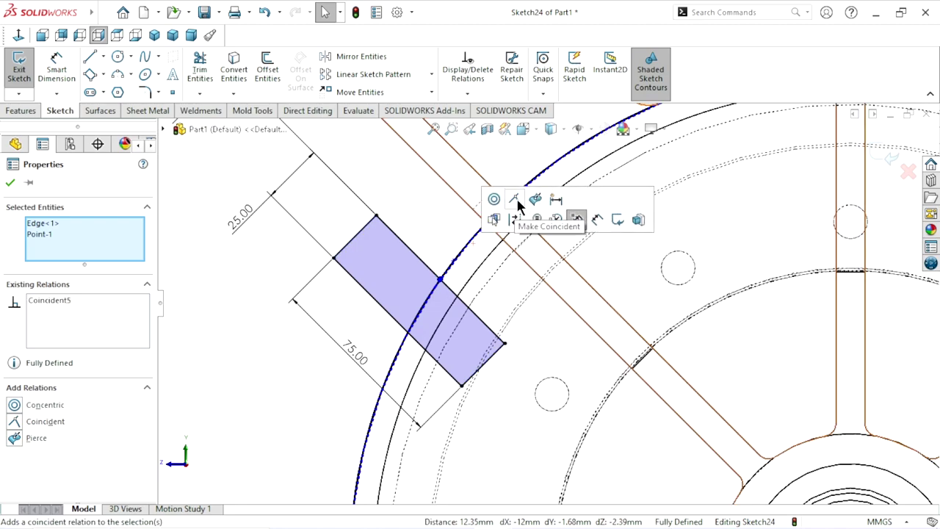
click(17, 191)
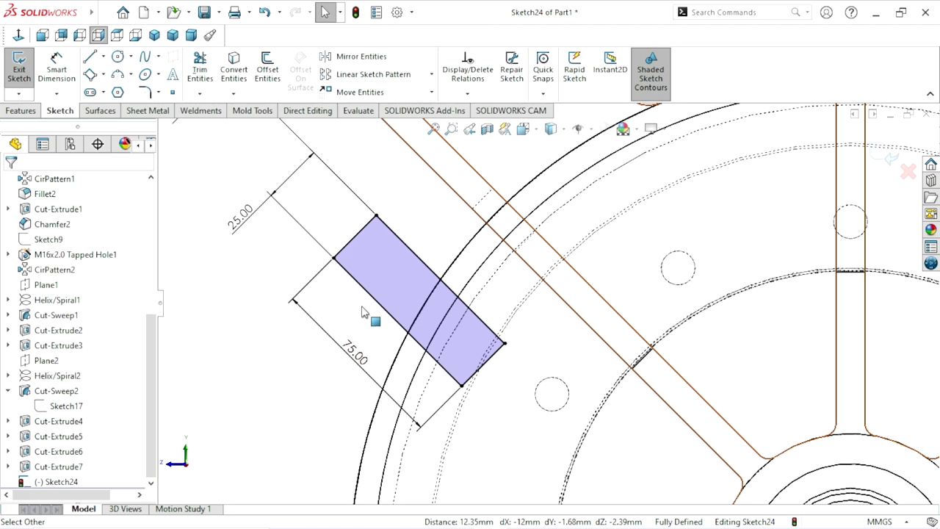
Step: Set the model display style to Shaded
scroll(431, 285, up, 3)
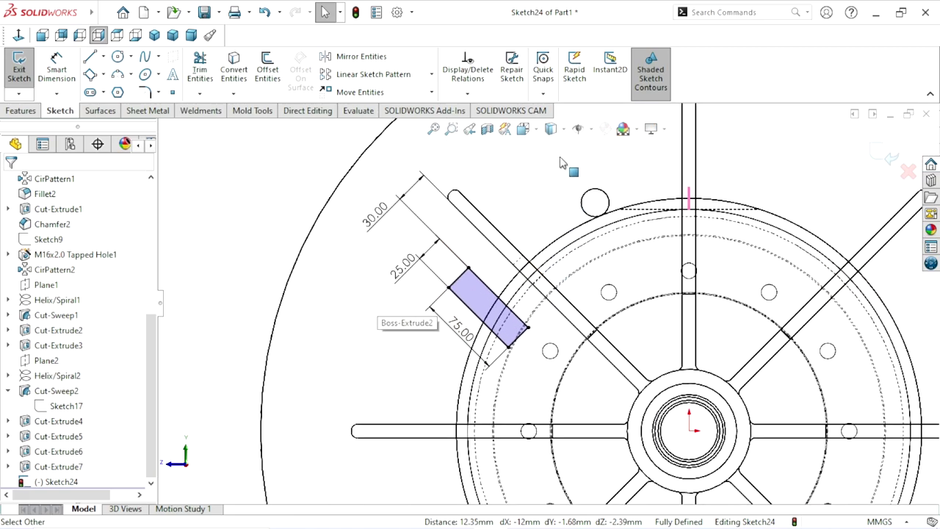
click(552, 129)
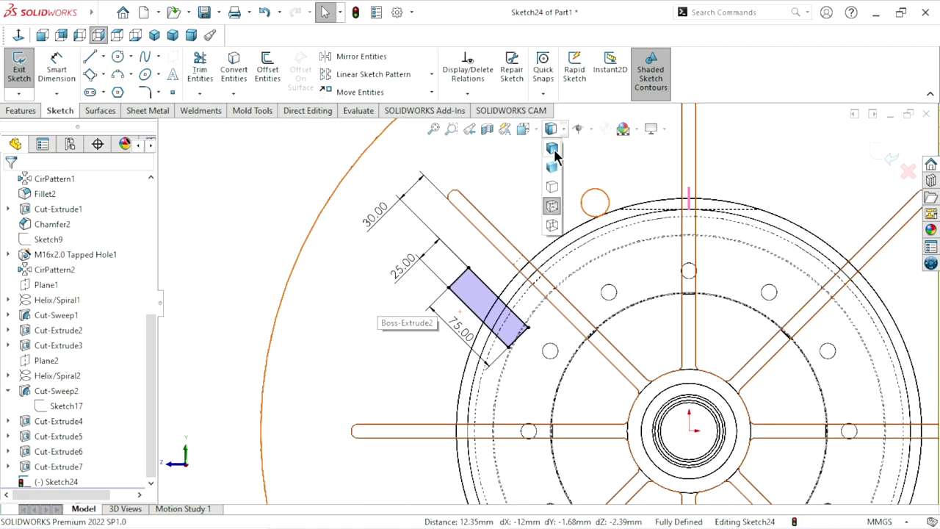
click(553, 150)
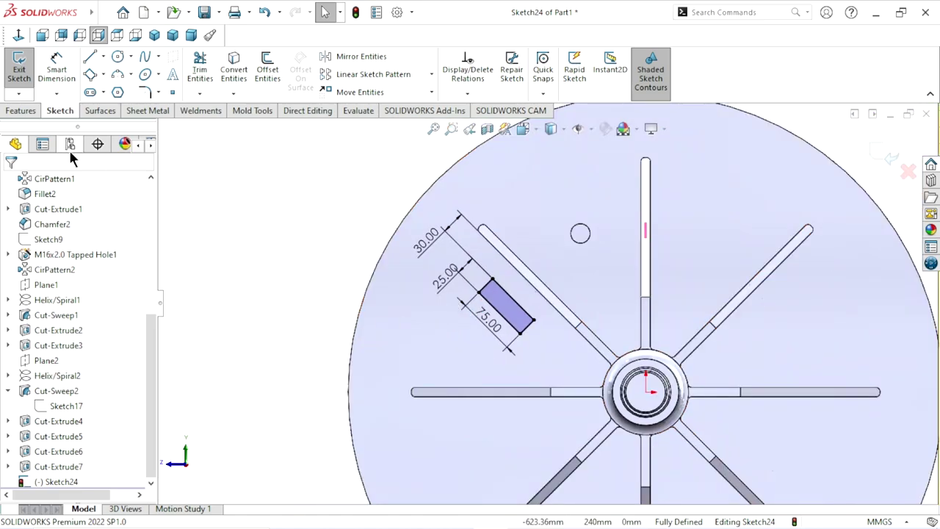
click(26, 111)
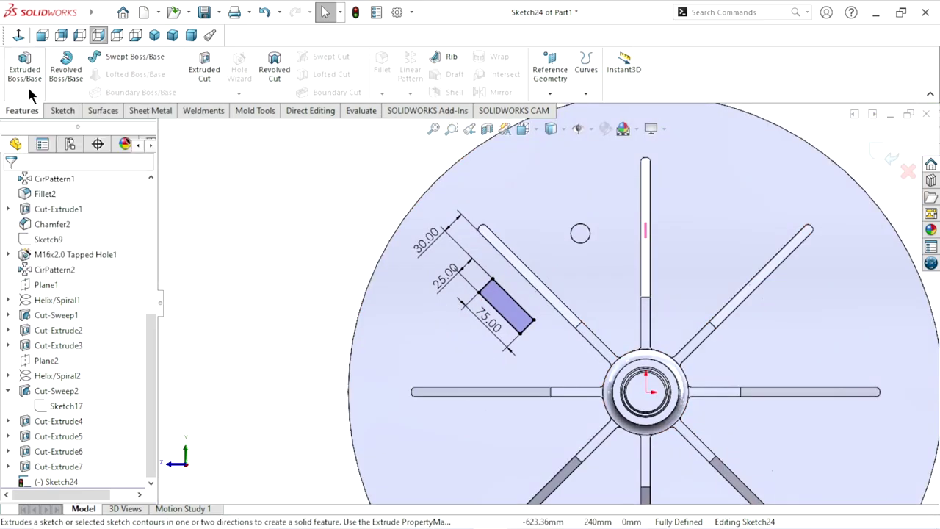
Step: Extrude the rectangle sketch 28 mm Blind into a solid block on the flange face
click(28, 87)
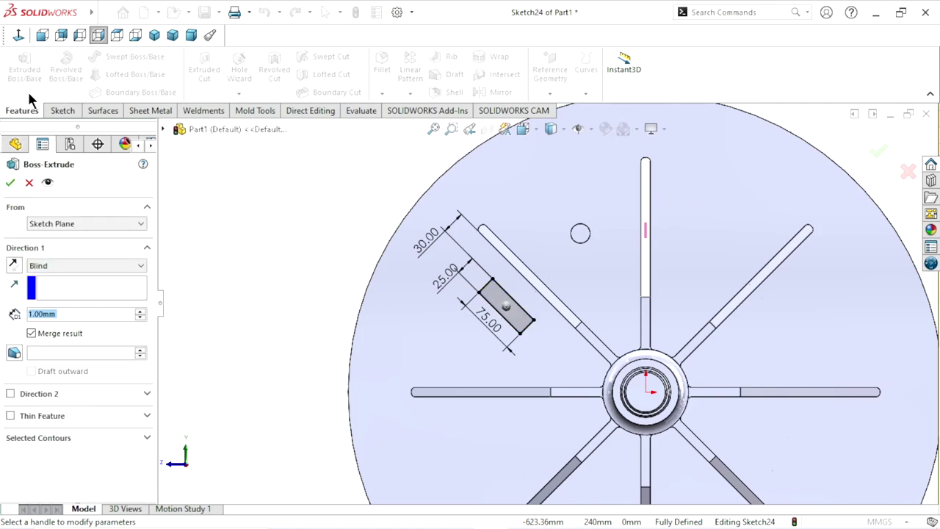
text(28)
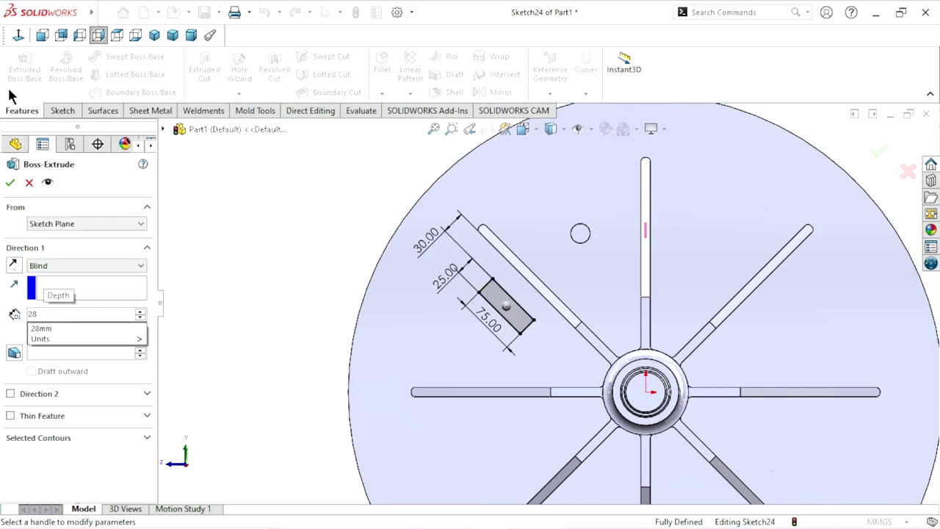
key(Return)
drag(69, 315, 13, 313)
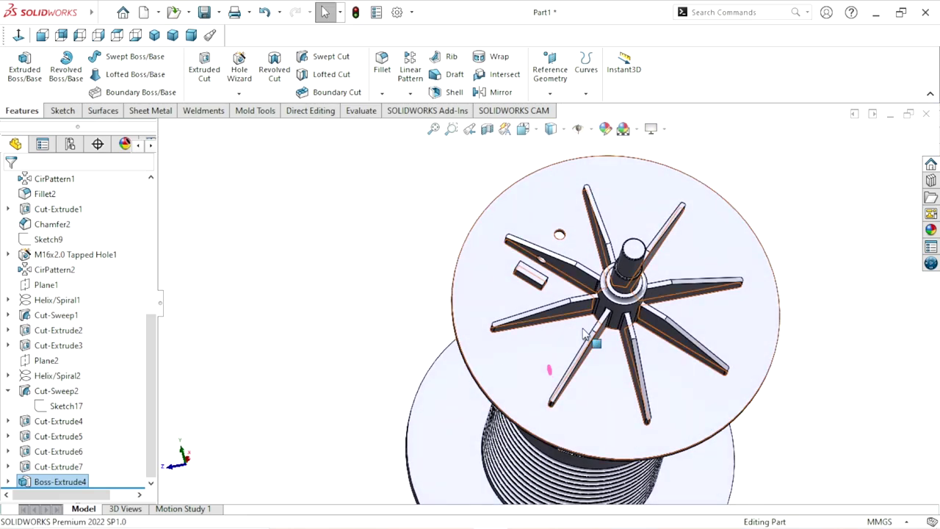
scroll(566, 301, down, 3)
scroll(543, 308, down, 3)
Step: Convert the block's top-face outline into a sketch and extrude it a further 25 mm
click(483, 260)
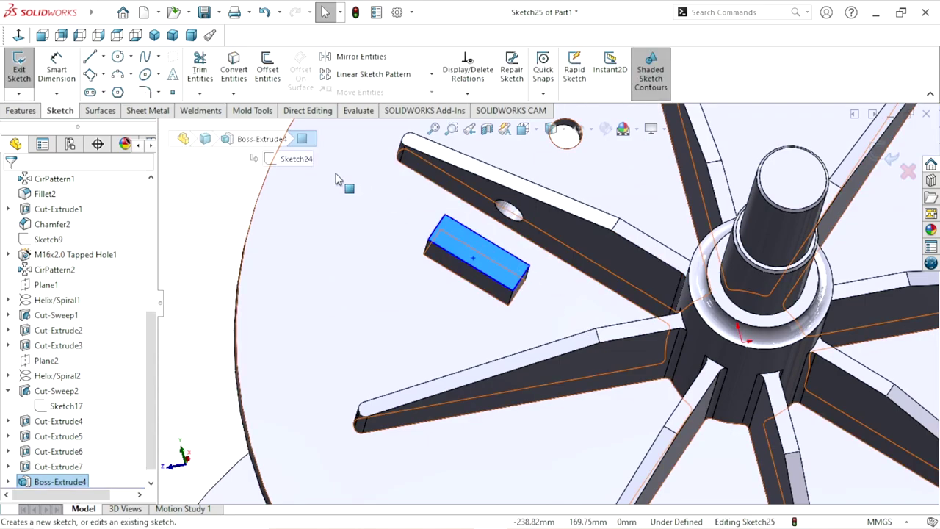
click(239, 67)
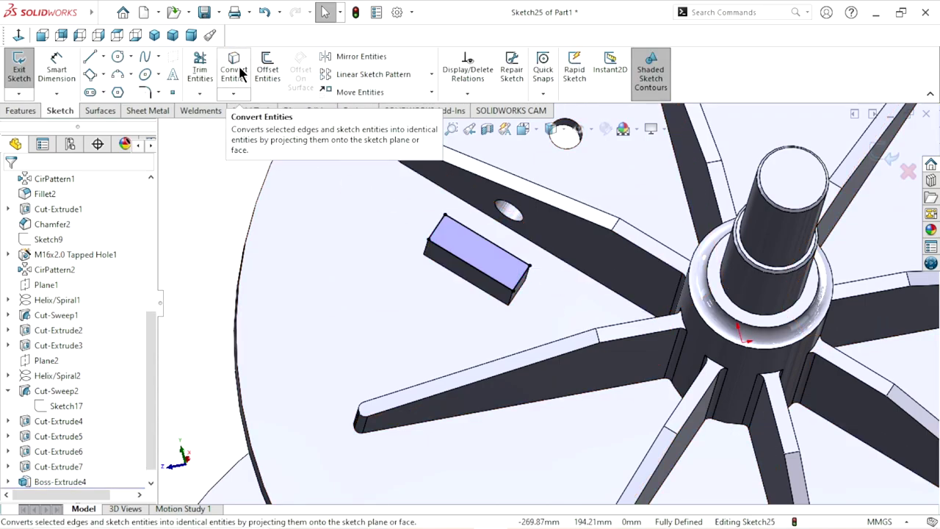
click(22, 110)
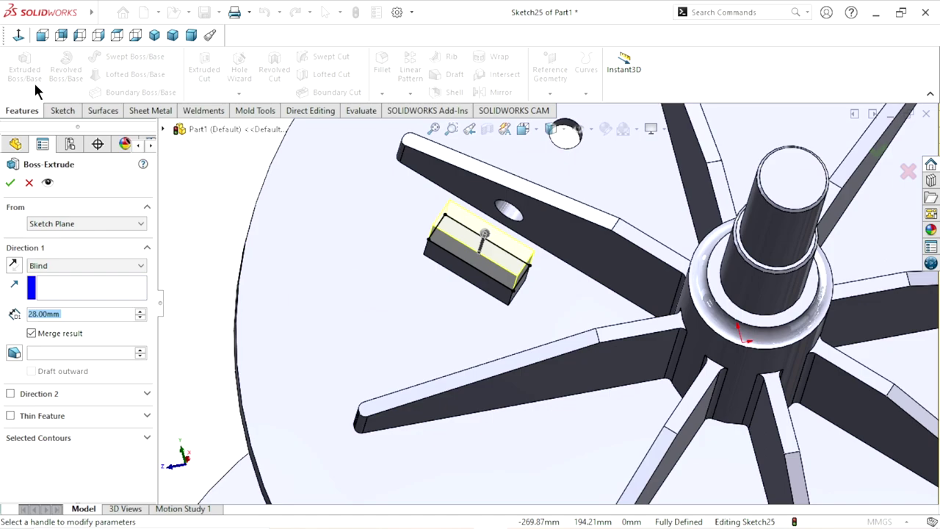
drag(76, 314, 2, 313)
text(25)
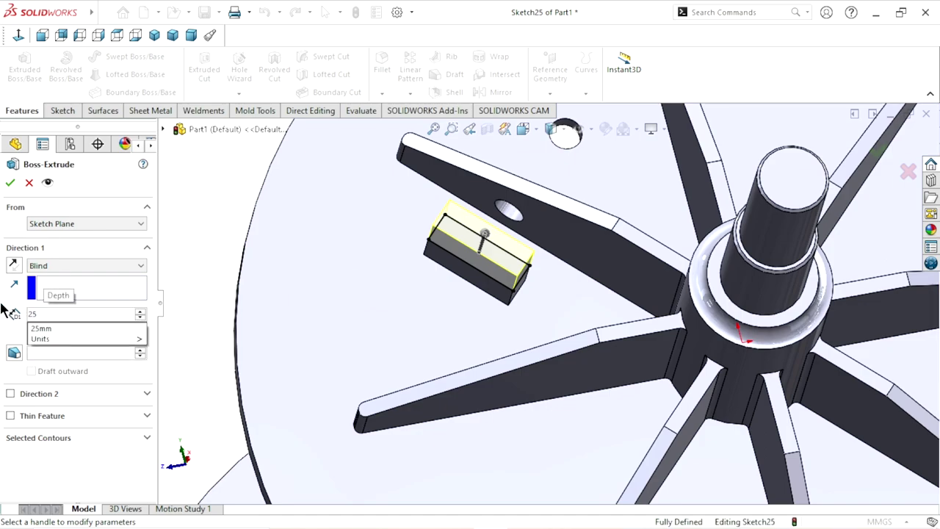
key(Return)
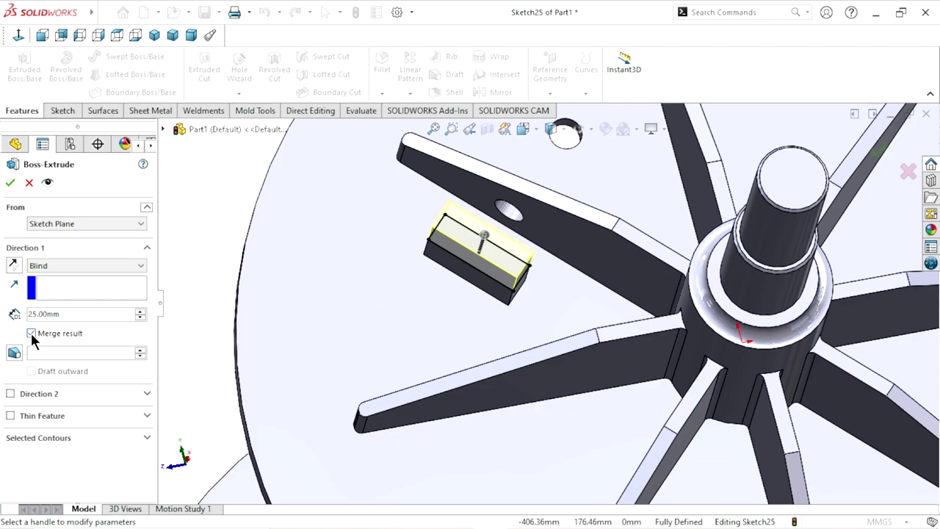
click(10, 182)
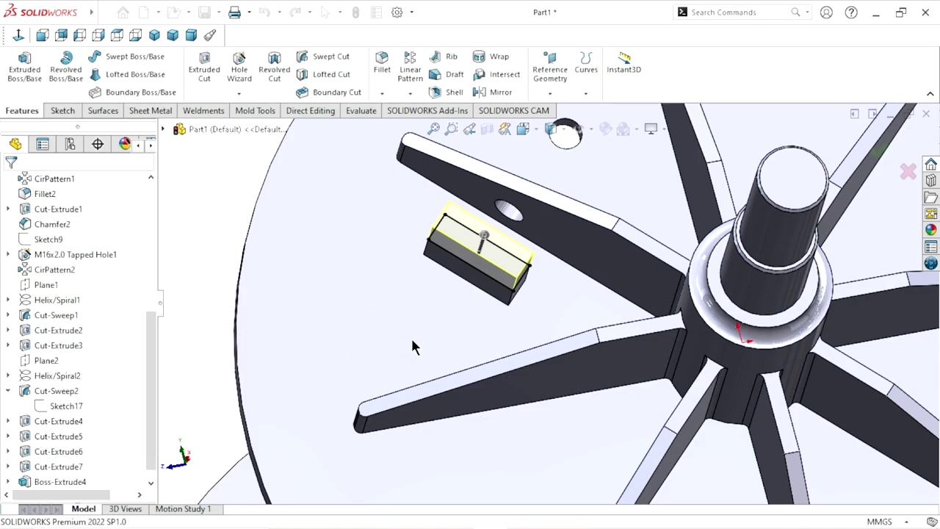
mouse_move(411, 335)
middle_down()
mouse_move(430, 346)
mouse_move(446, 335)
mouse_move(473, 263)
mouse_move(499, 292)
middle_up()
Step: Start a new sketch on the block face and view it straight on
scroll(500, 292, down, 5)
scroll(499, 293, down, 2)
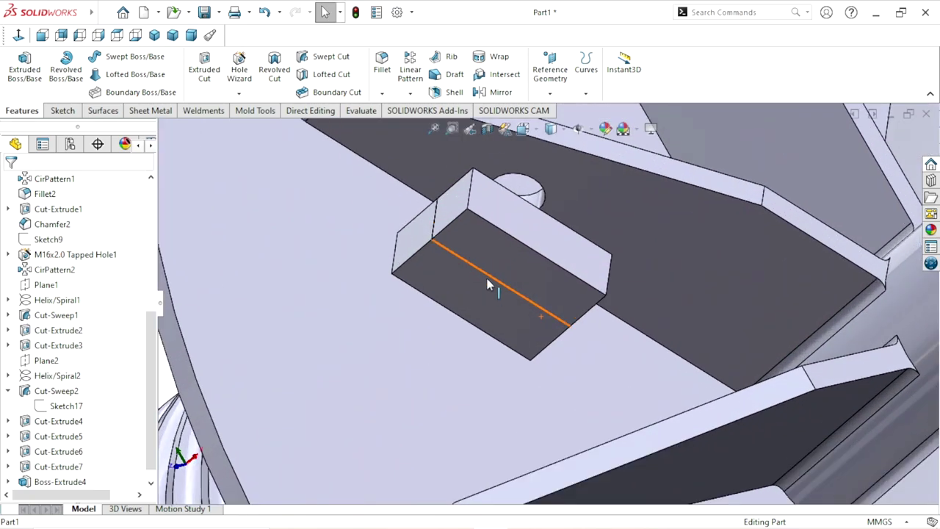
click(515, 263)
click(577, 224)
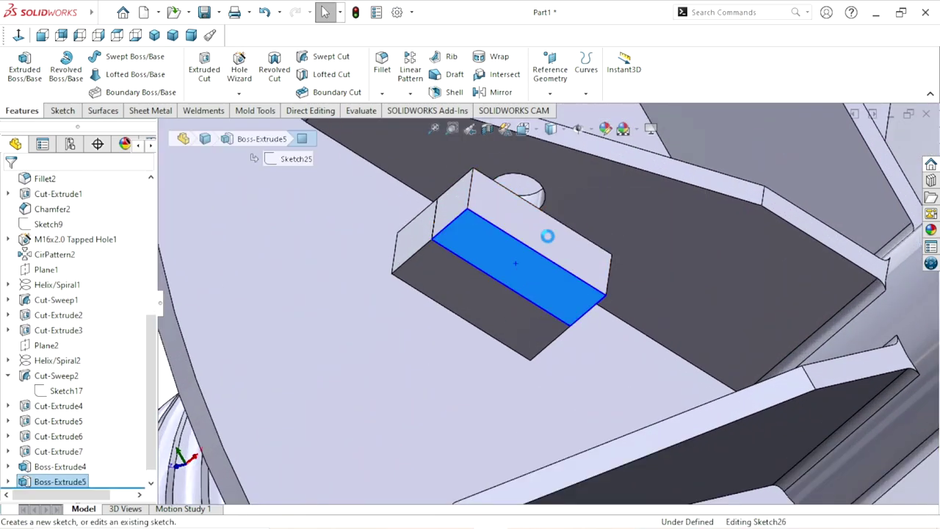
click(18, 35)
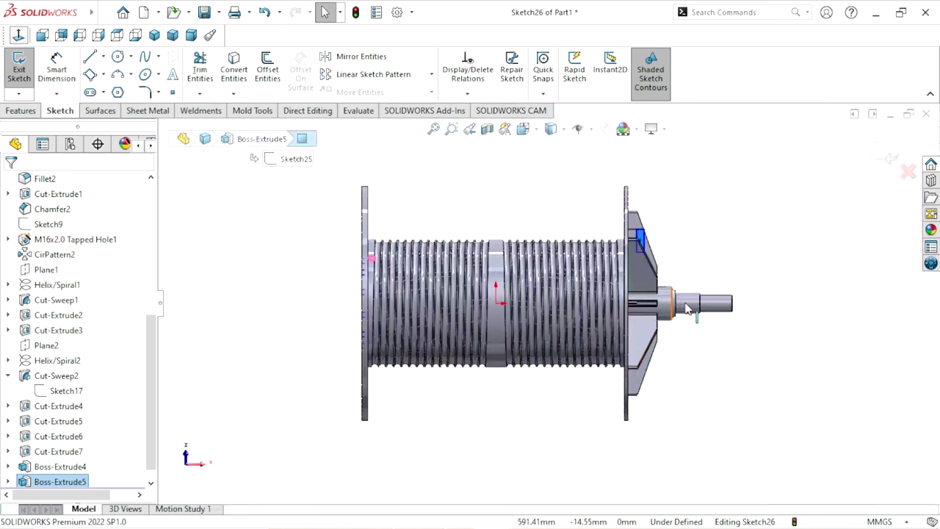
scroll(640, 248, down, 5)
scroll(604, 268, down, 2)
scroll(604, 268, down, 2)
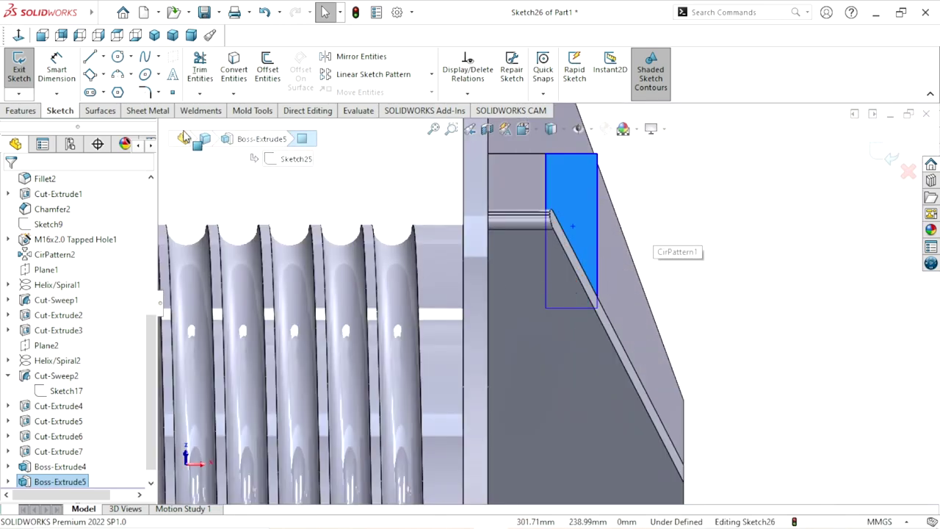
Step: Draw a circle at the block's corner and dimension it to Ø20 mm
click(119, 62)
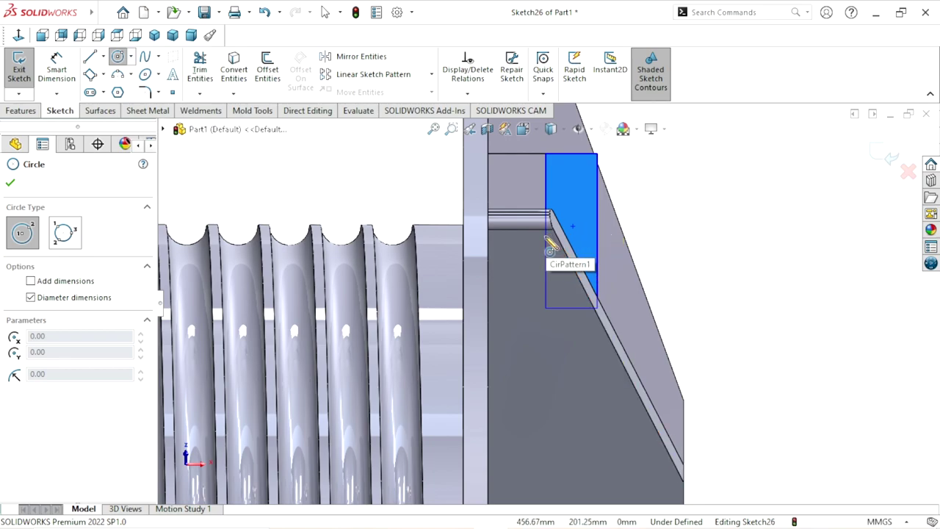
scroll(556, 248, down, 3)
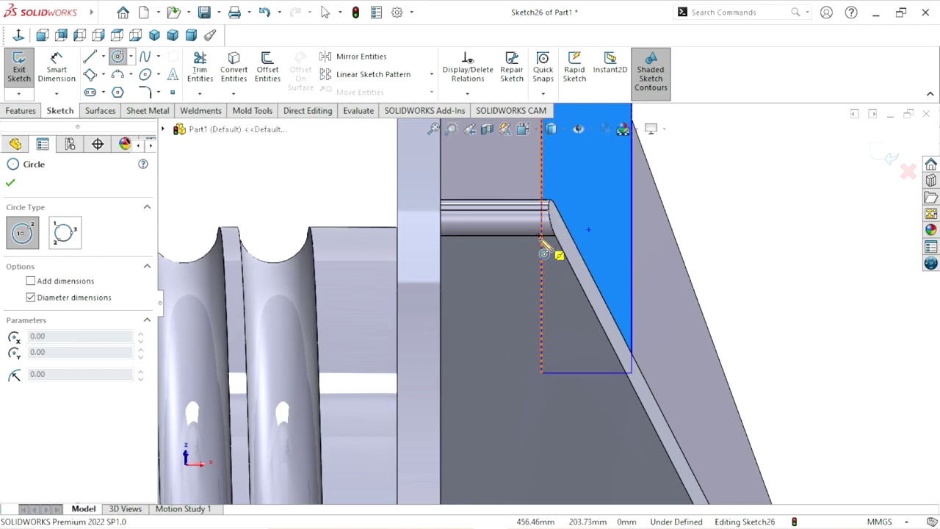
click(541, 237)
click(585, 235)
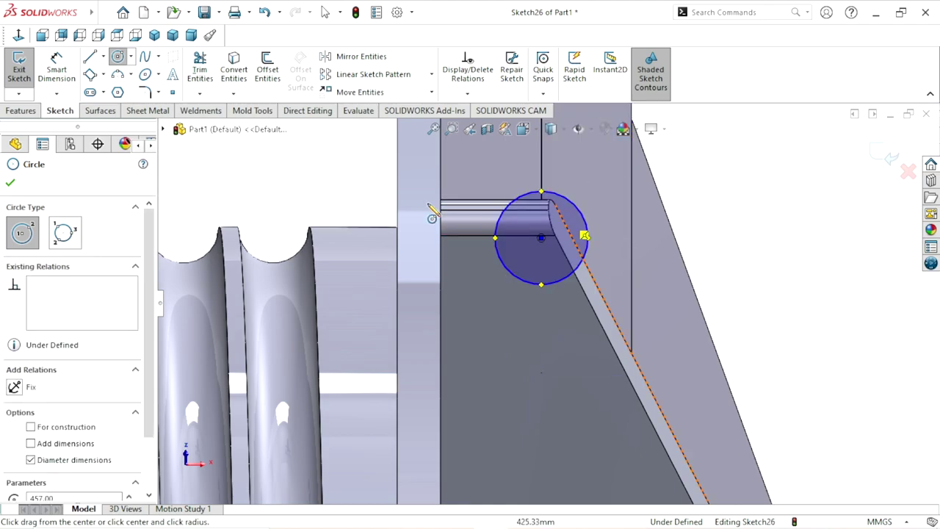
click(57, 70)
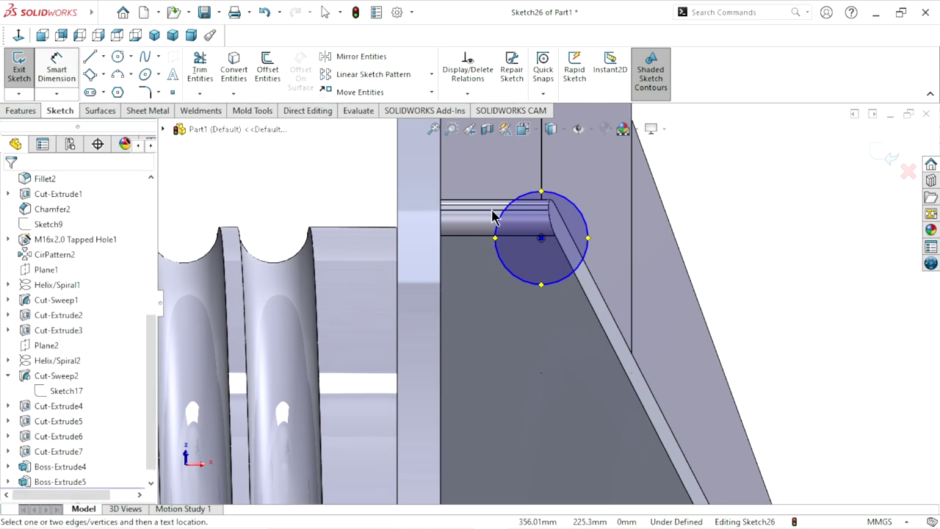
click(585, 228)
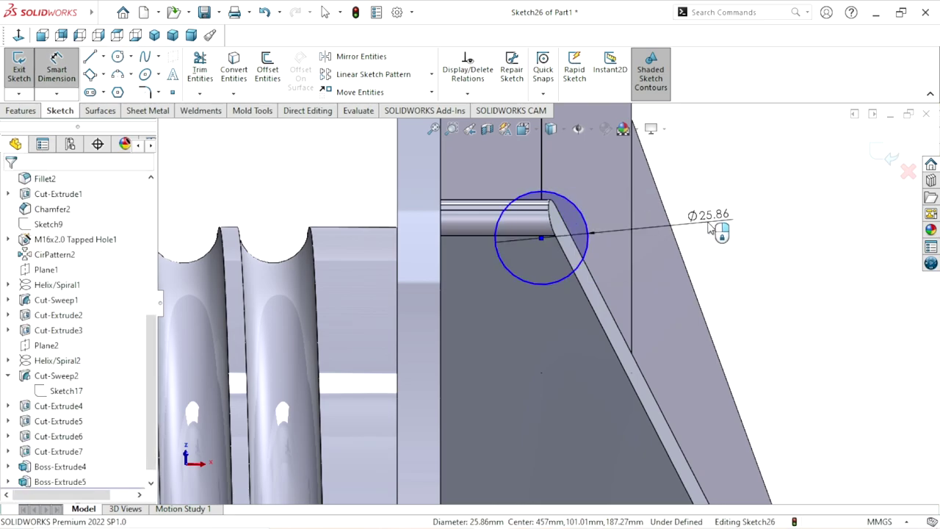
click(709, 230)
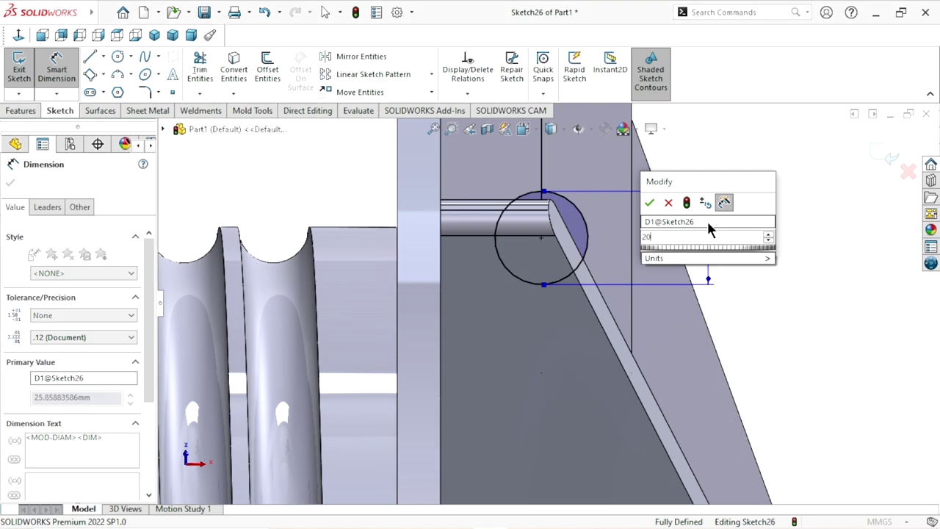
text(20)
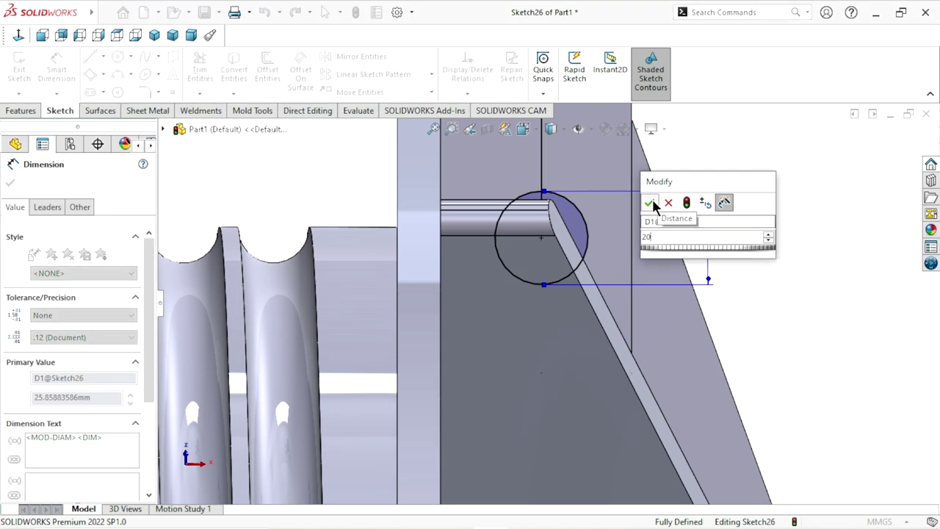
click(651, 201)
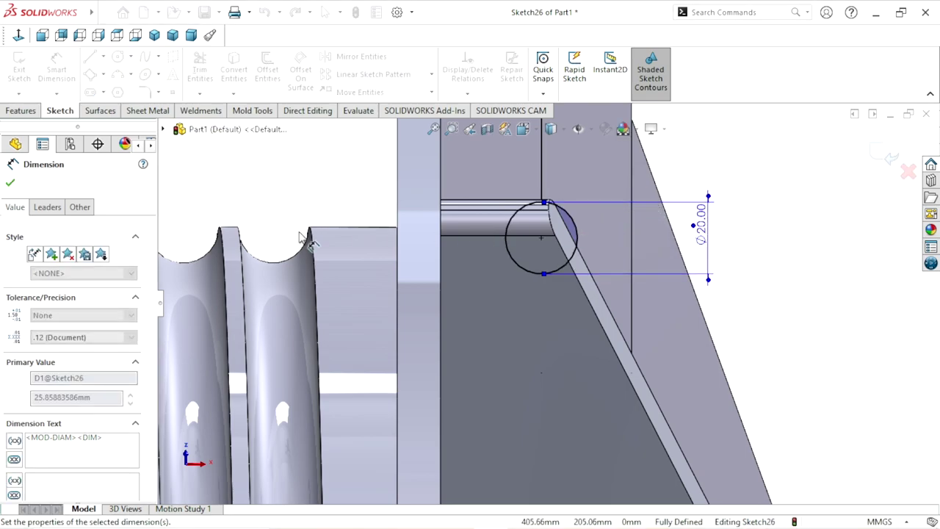
click(10, 187)
click(22, 111)
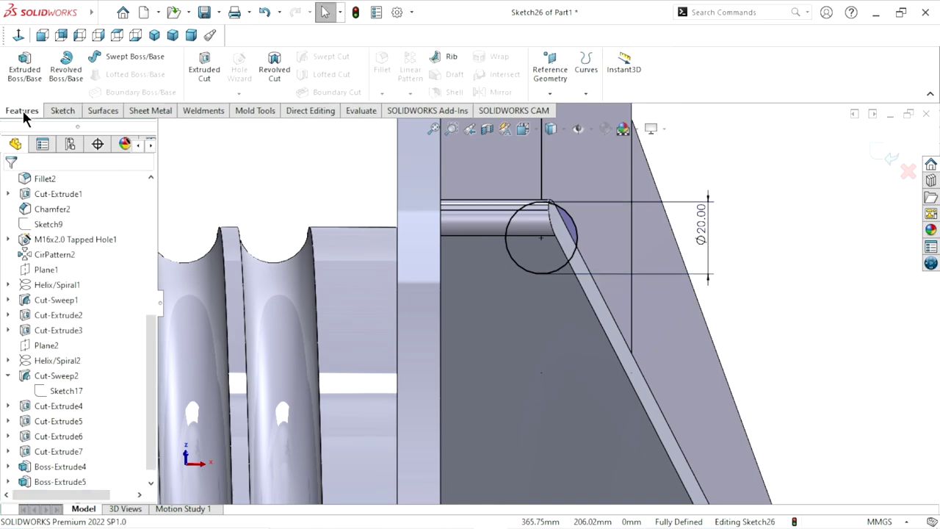
Step: Cut the Ø20 mm circle into the block with an Up To Next end condition
click(206, 68)
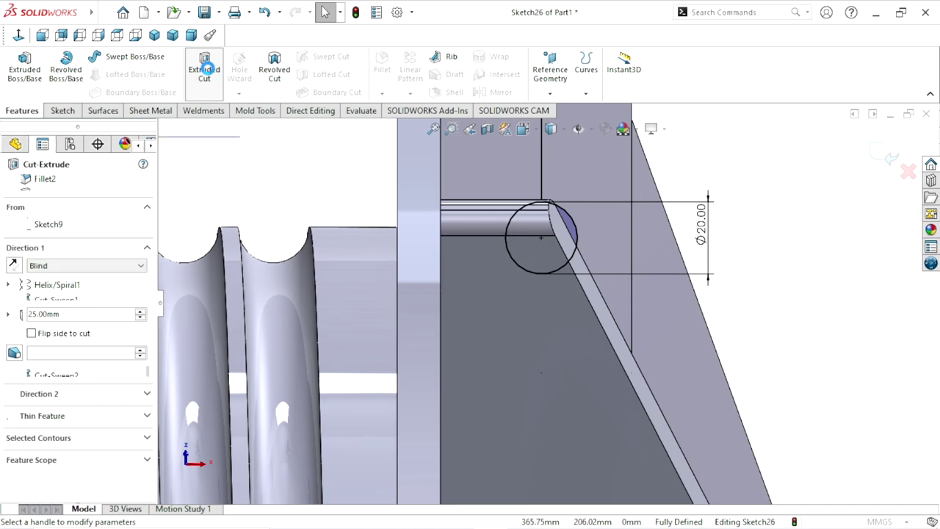
click(91, 266)
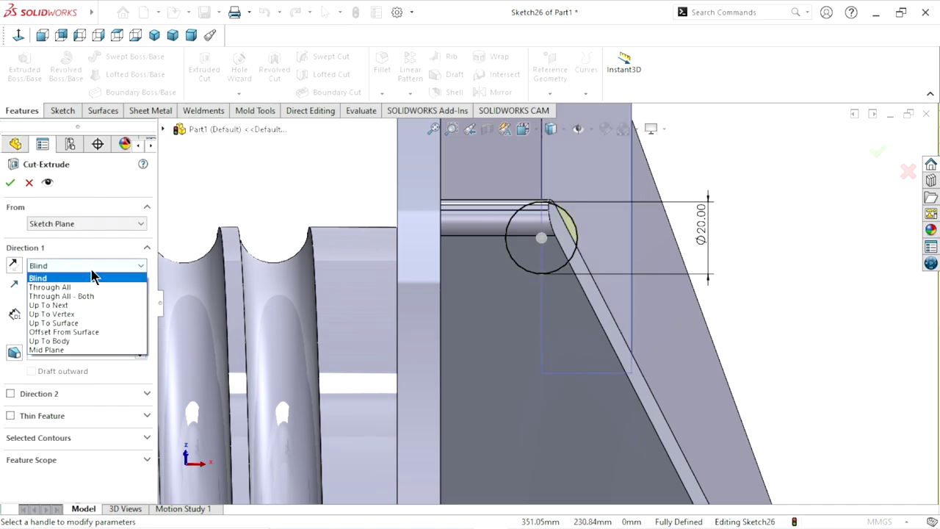
click(81, 310)
scroll(542, 301, up, 3)
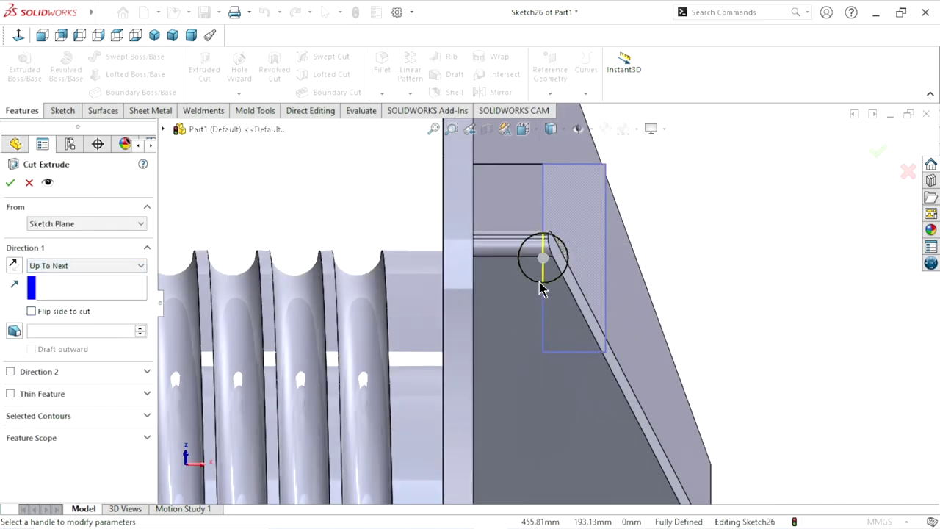
mouse_move(694, 246)
middle_down()
mouse_move(657, 240)
mouse_move(597, 256)
mouse_move(596, 267)
middle_up()
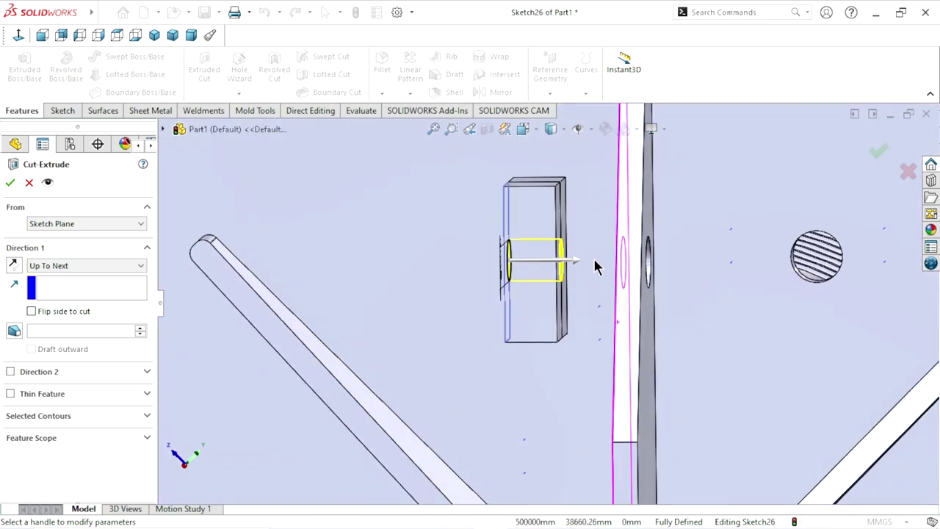
click(9, 183)
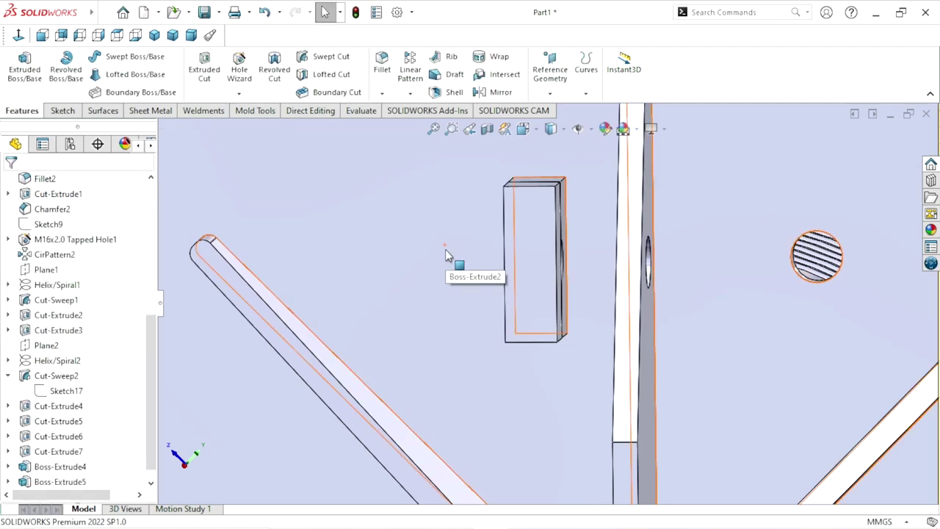
Step: Sketch on the block's other face and project the earlier hole's circle from Sketch26 into it
mouse_move(475, 287)
middle_down()
mouse_move(548, 254)
mouse_move(553, 269)
middle_up()
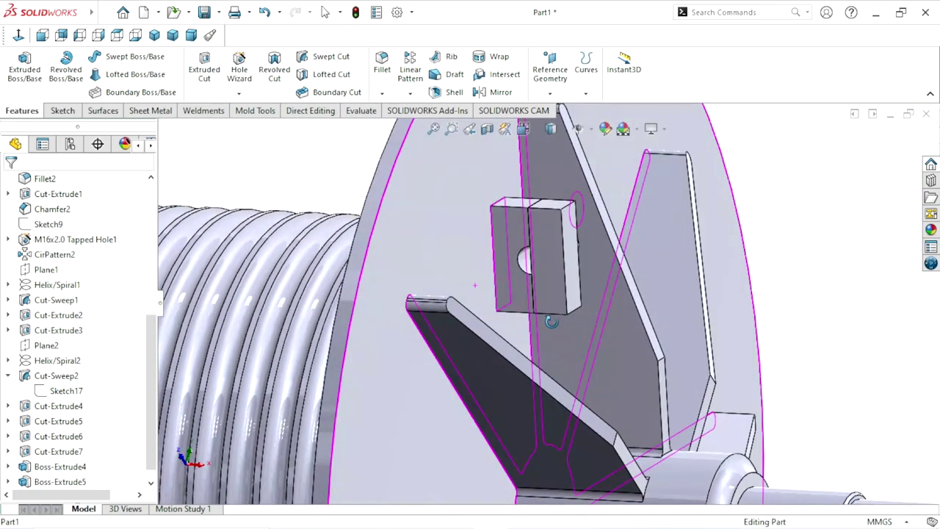
click(553, 269)
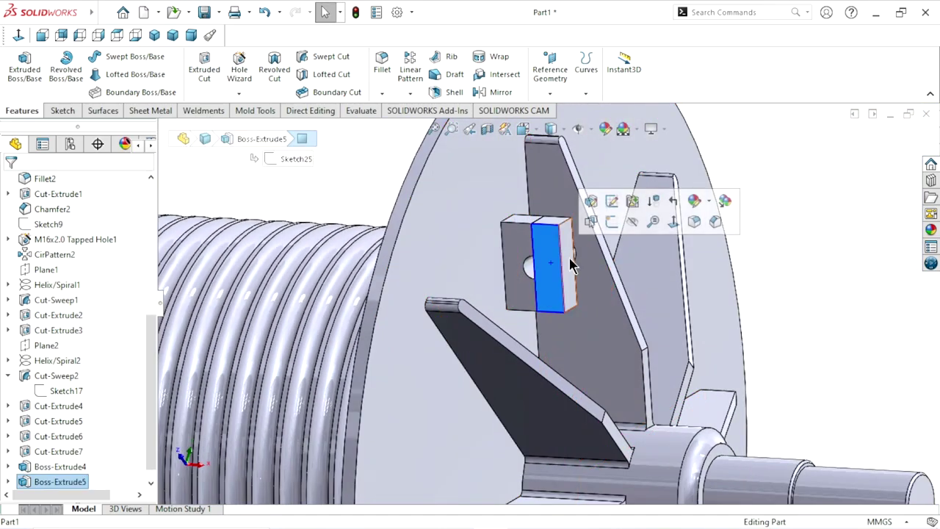
click(607, 224)
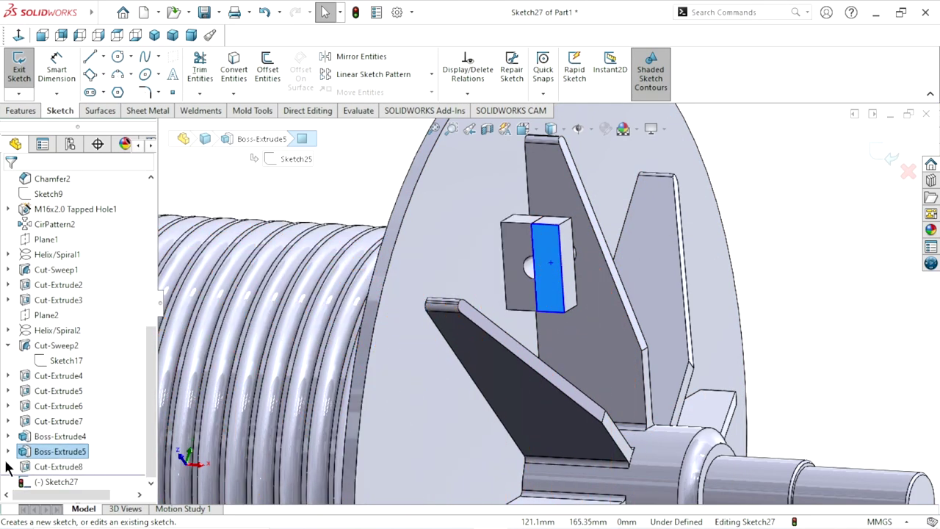
click(7, 467)
click(66, 481)
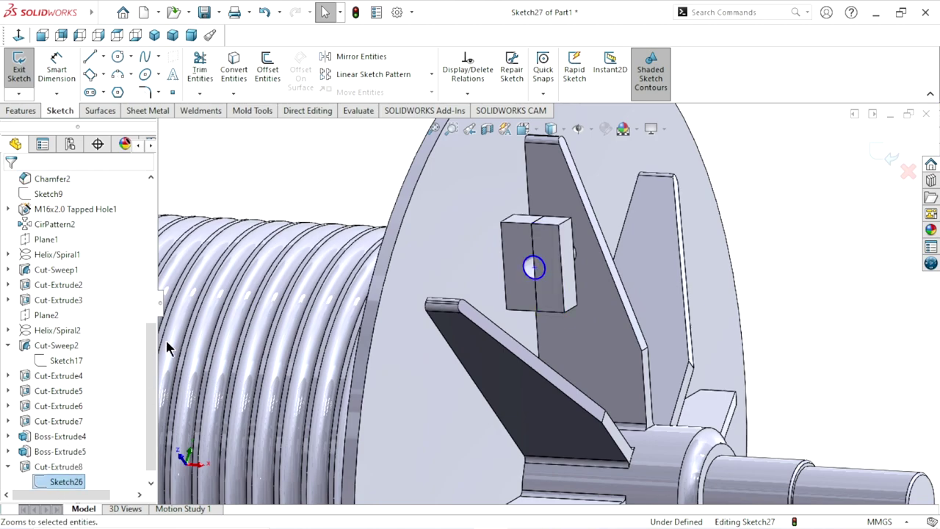
click(224, 74)
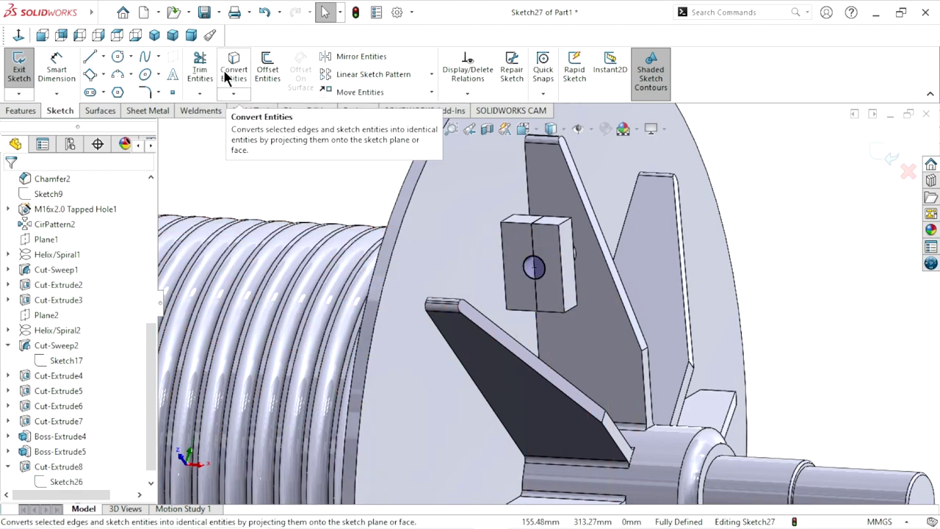
click(16, 114)
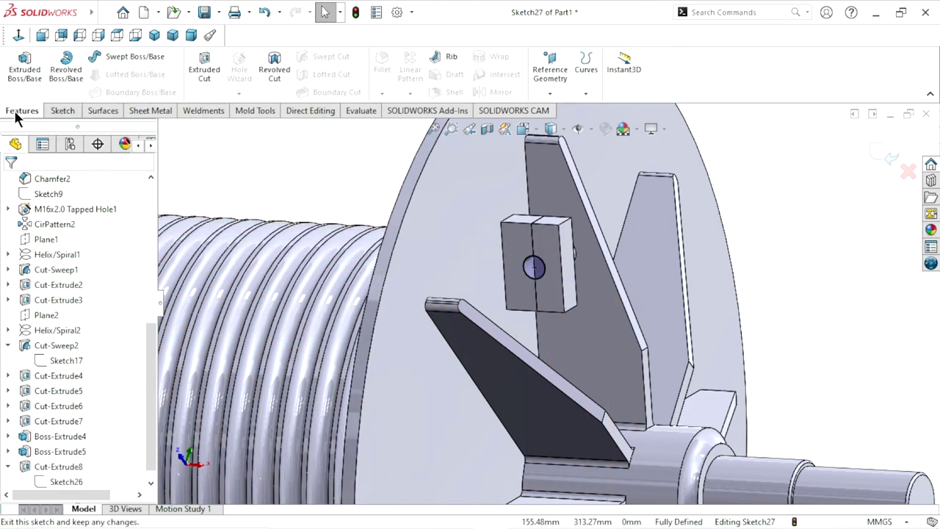
Step: Try a cut with default settings, then undo it after it notches the rib
click(205, 70)
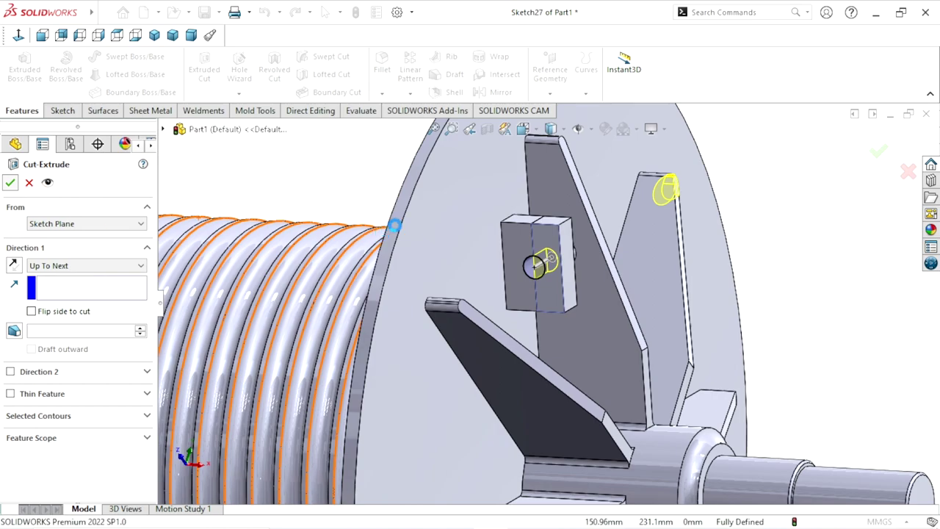
key(Return)
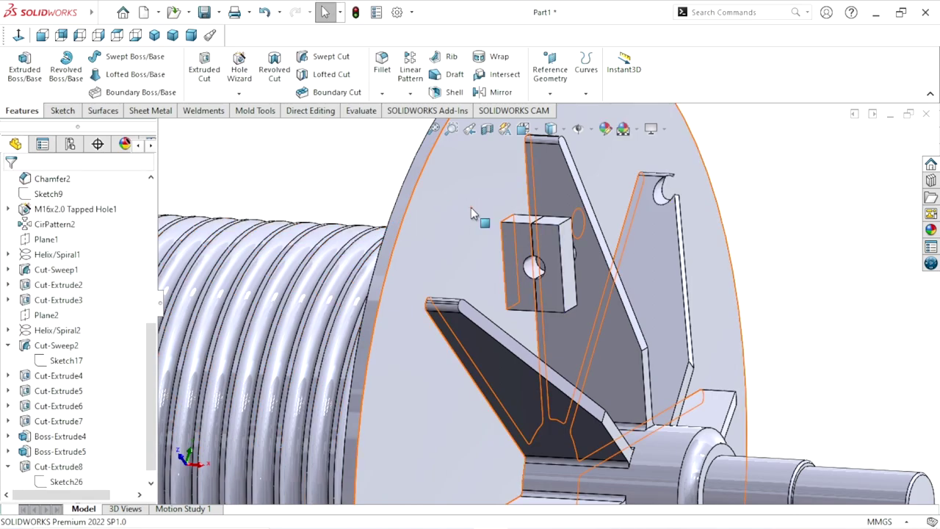
click(269, 16)
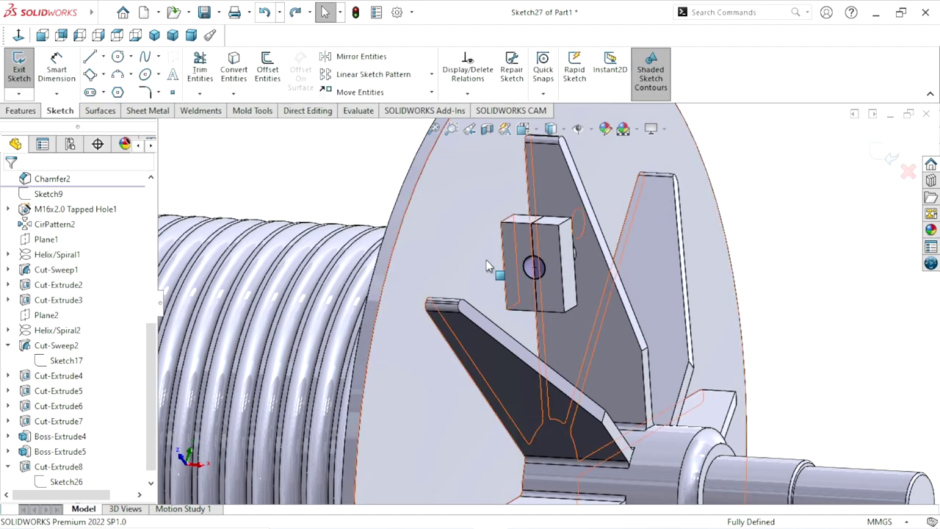
Step: Cut the projected circle 26 mm deep with a Blind end condition
click(29, 107)
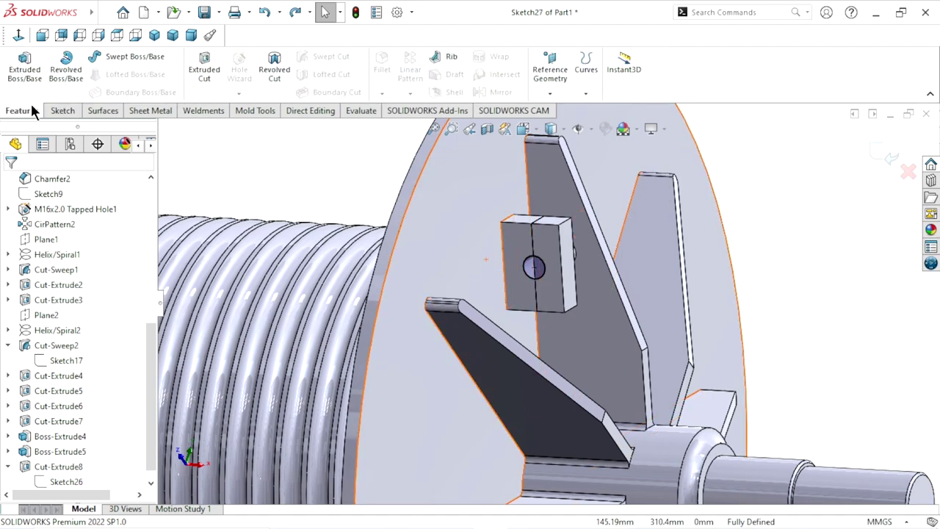
click(205, 71)
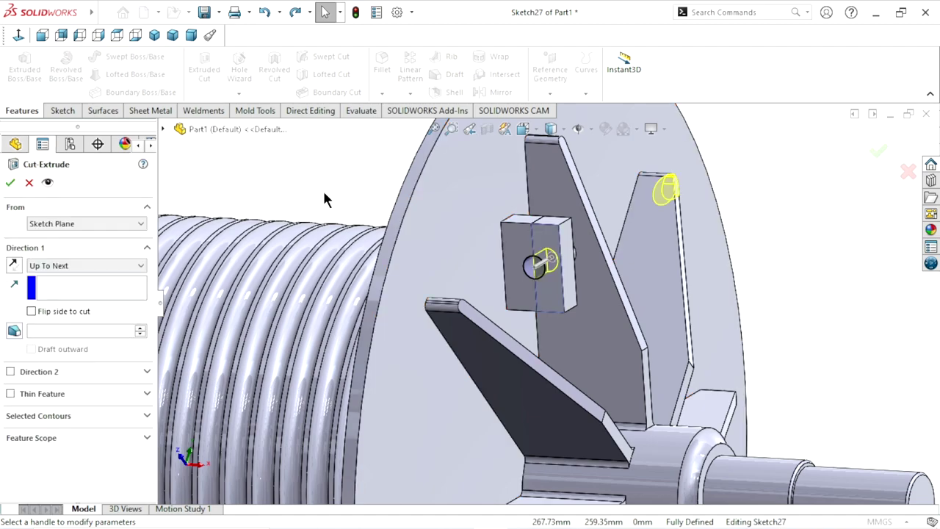
click(63, 268)
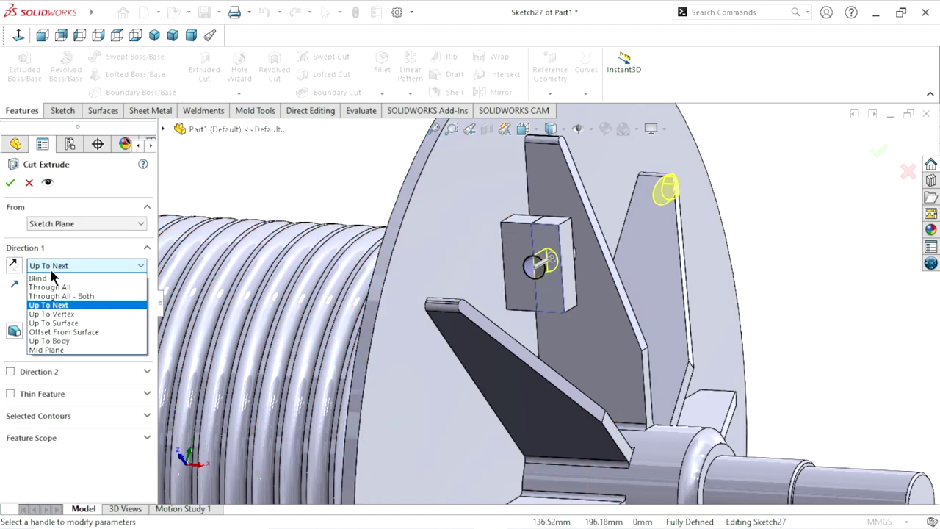
click(43, 286)
click(64, 266)
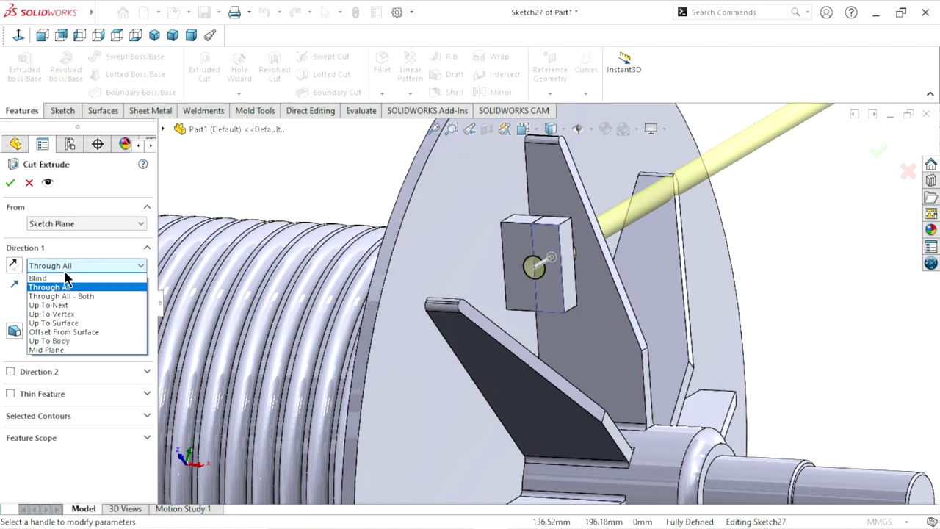
click(63, 311)
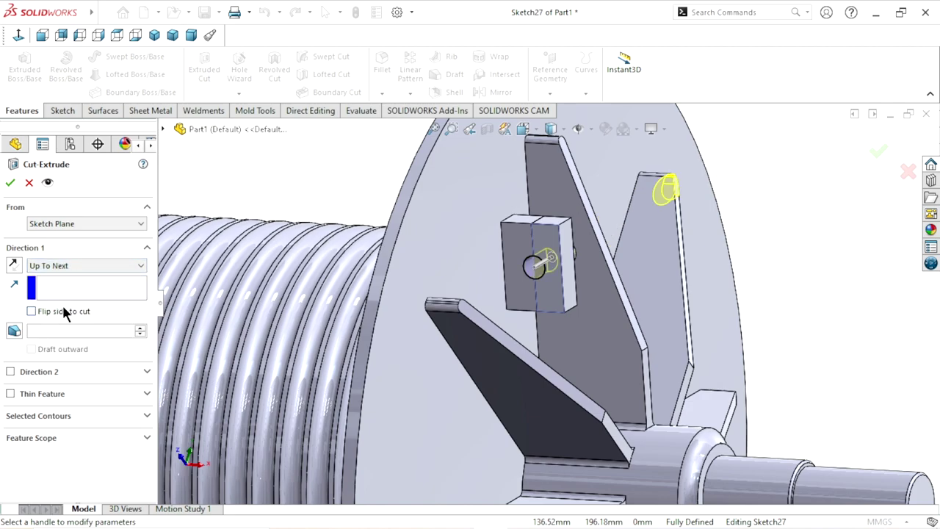
click(81, 270)
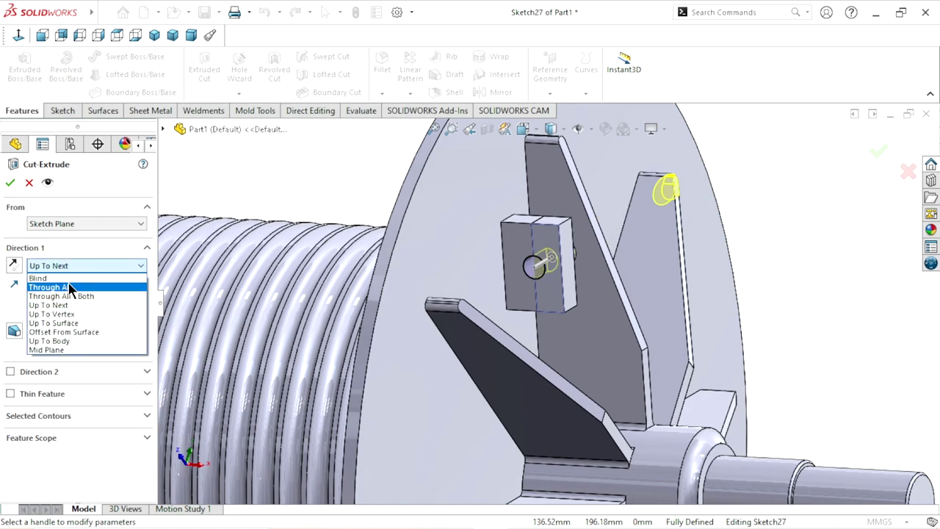
click(67, 277)
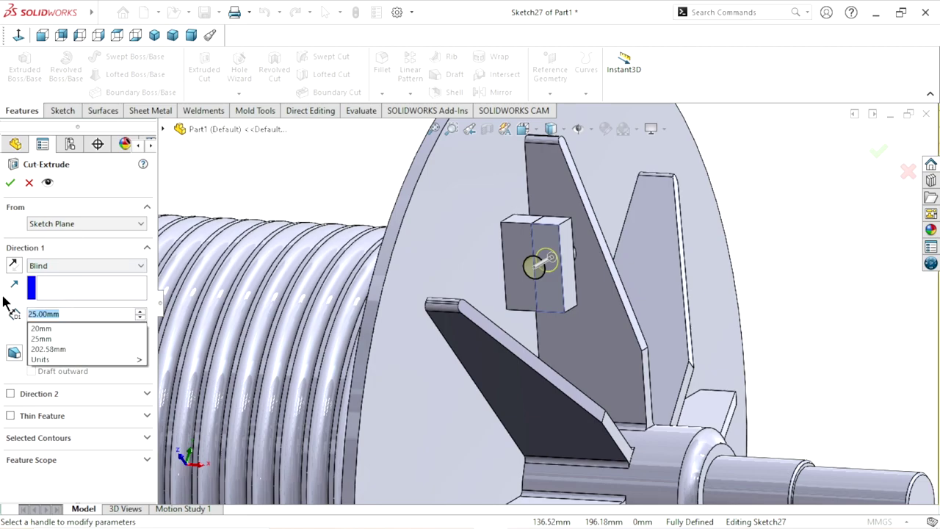
text(26)
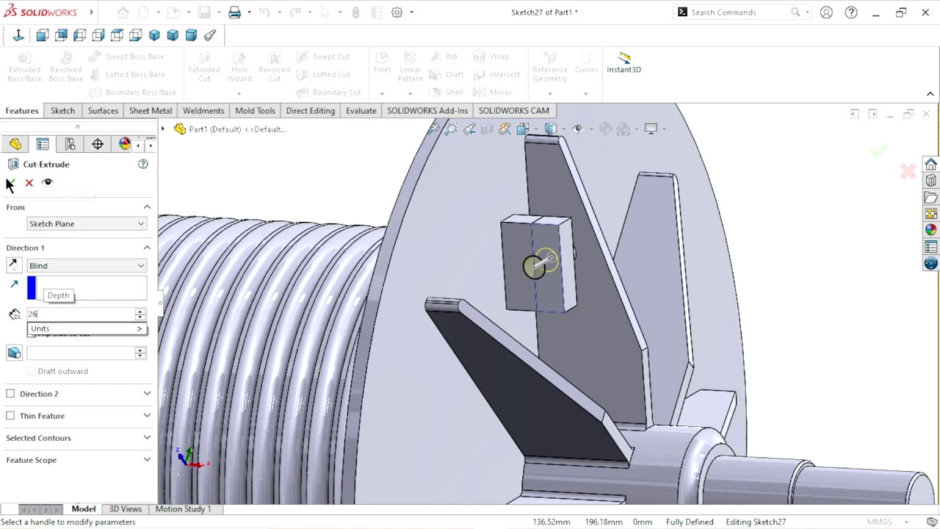
key(Return)
click(14, 184)
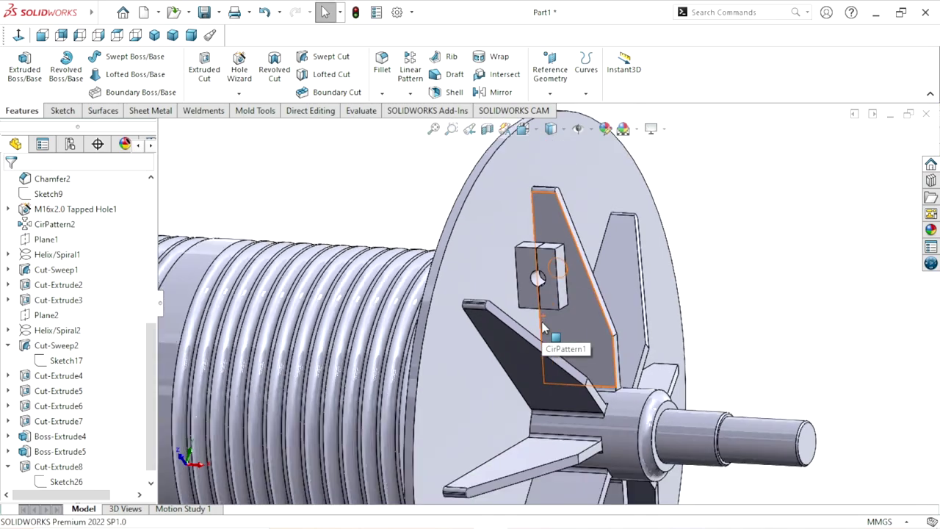
Step: Open Sketch28 on the top face of the holed block Boss-Extrude5
scroll(547, 335, up, 2)
scroll(522, 309, up, 2)
mouse_move(519, 306)
middle_down()
mouse_move(532, 234)
mouse_move(503, 379)
middle_up()
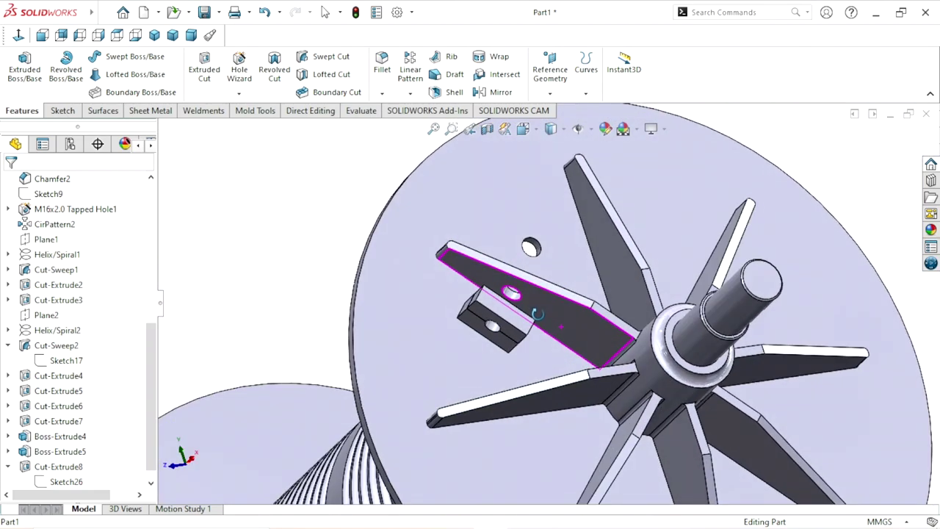
middle_drag(503, 379, 560, 326)
scroll(560, 326, down, 3)
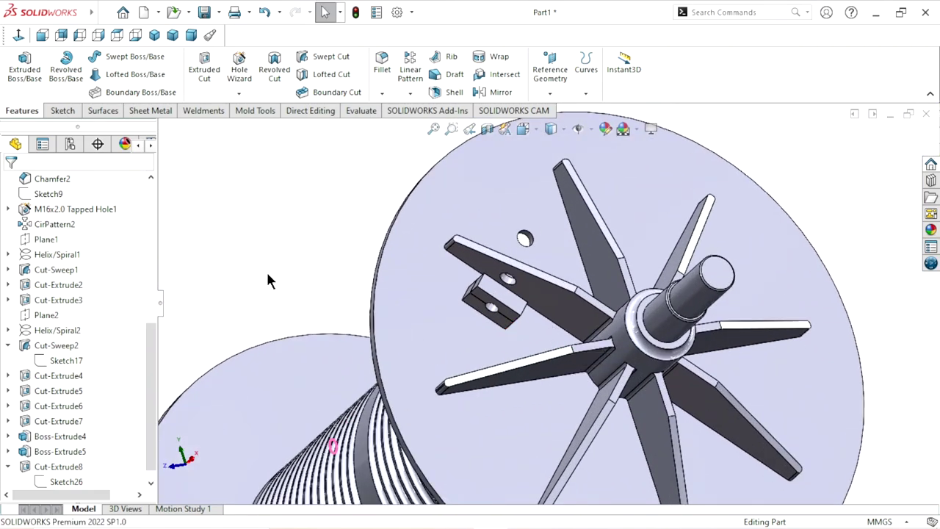
scroll(536, 330, up, 3)
scroll(527, 321, down, 3)
scroll(527, 320, down, 2)
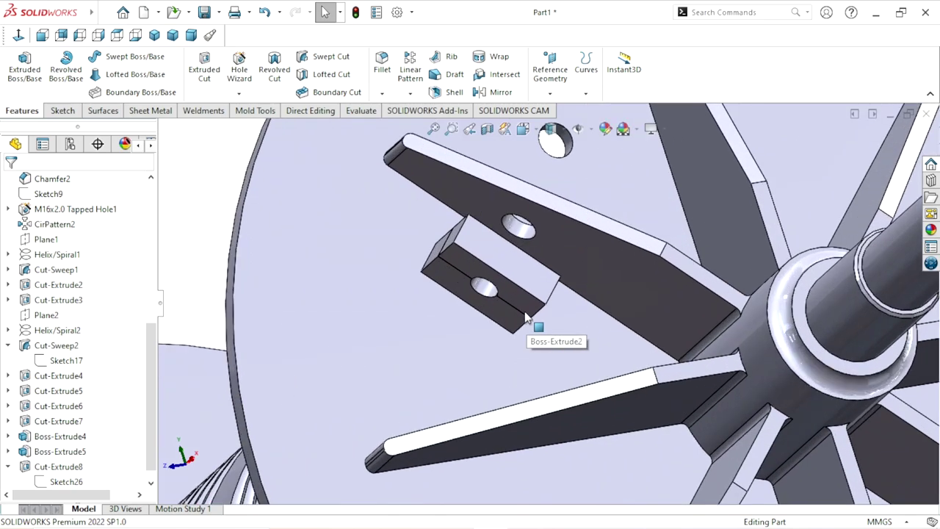
click(513, 263)
click(573, 224)
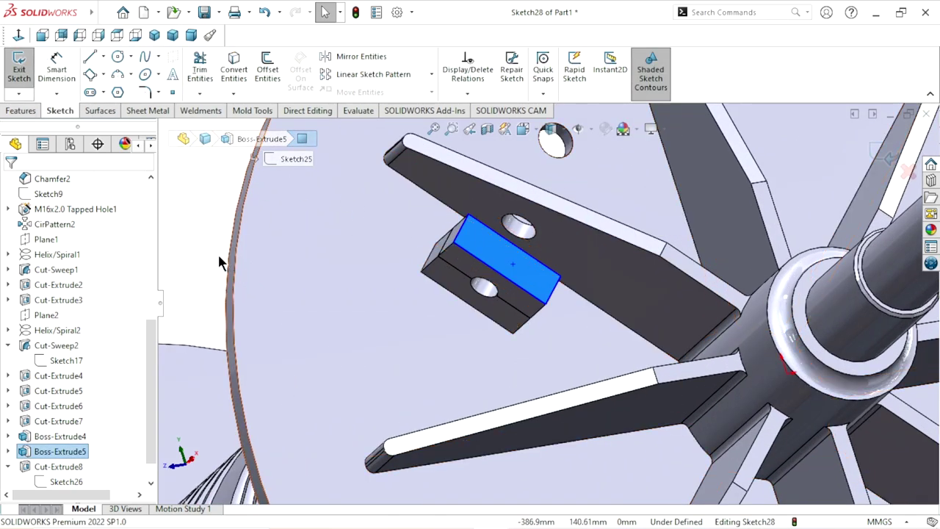
Step: Draw a corner-to-corner diagonal line and a midpoint cross line inside the block rectangle
click(18, 36)
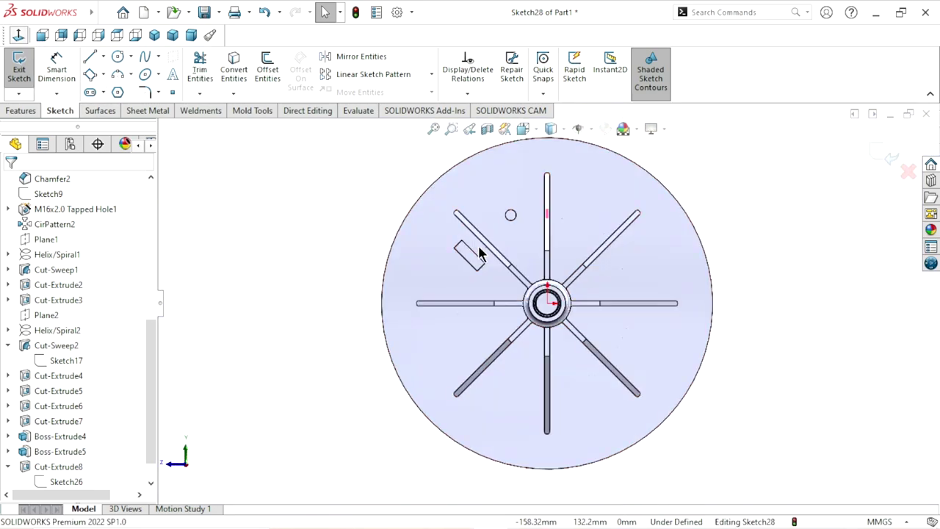
scroll(478, 253, down, 3)
scroll(488, 266, down, 5)
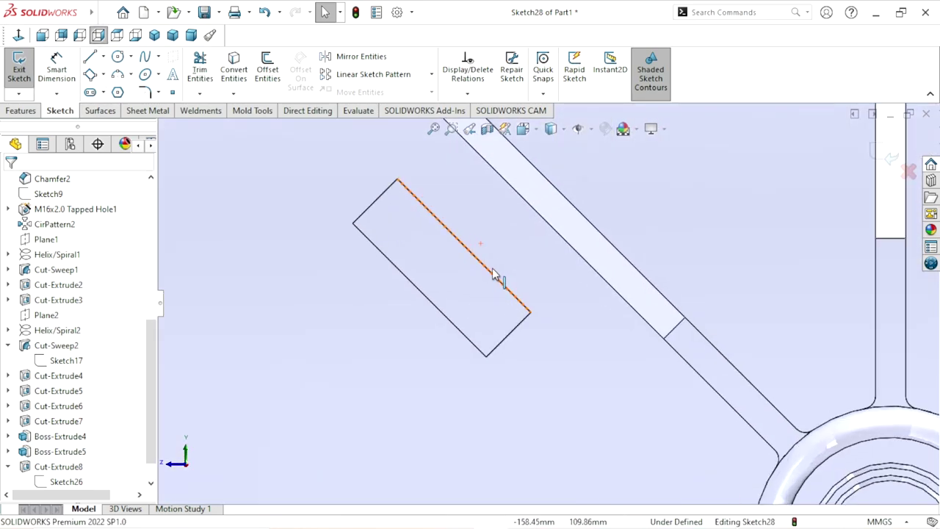
click(92, 57)
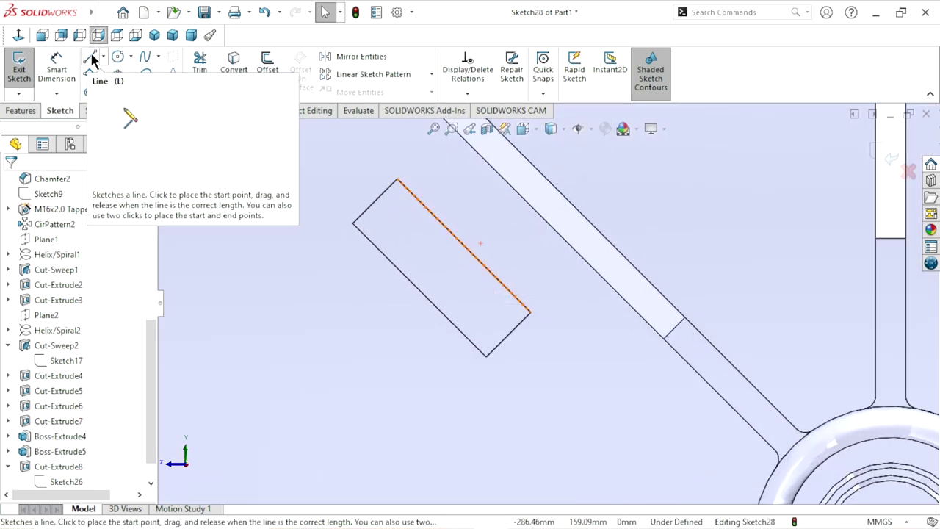
click(375, 201)
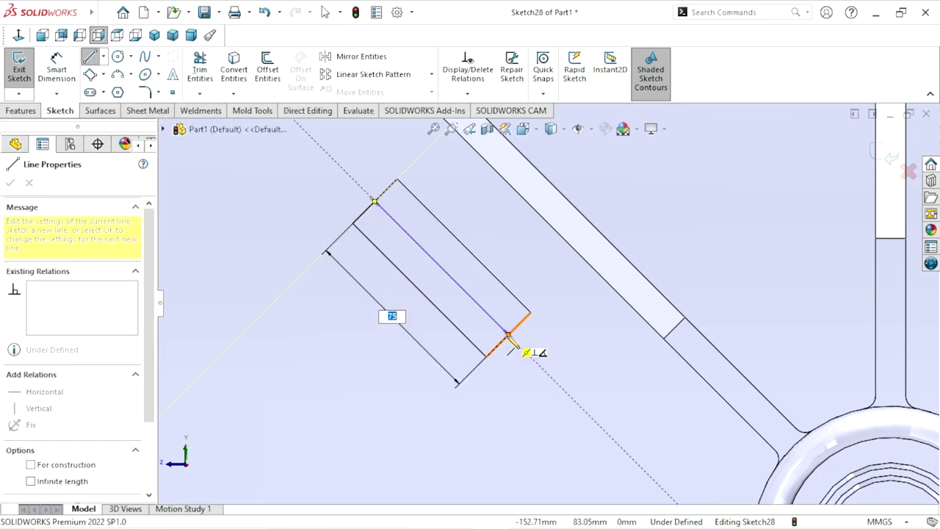
right_click(497, 280)
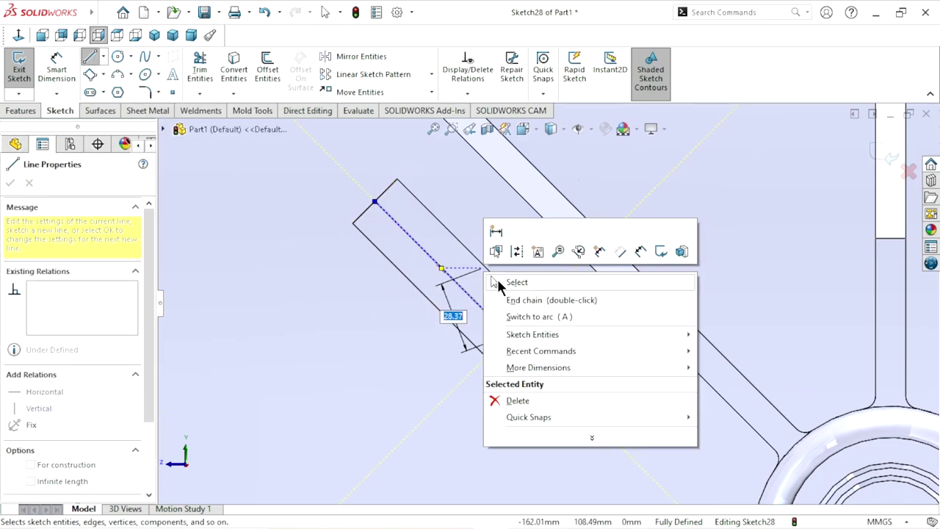
click(516, 283)
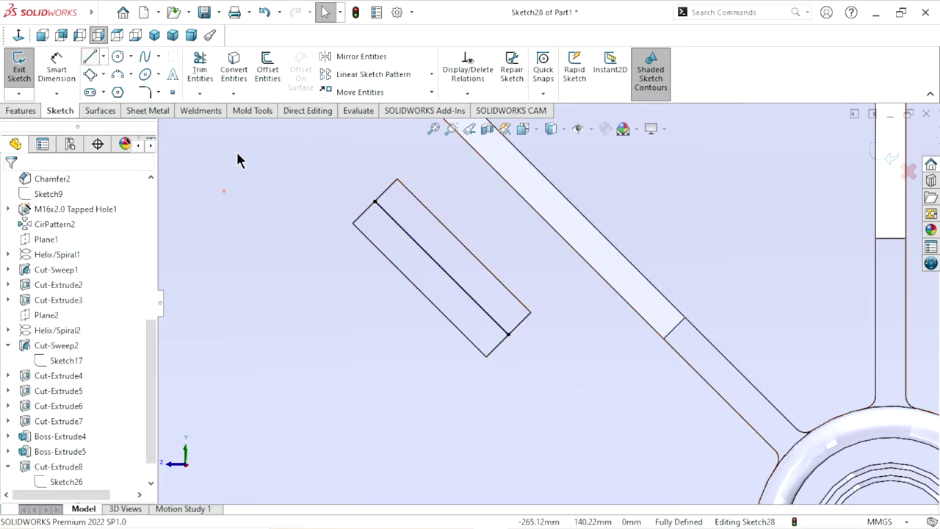
key(l)
click(483, 264)
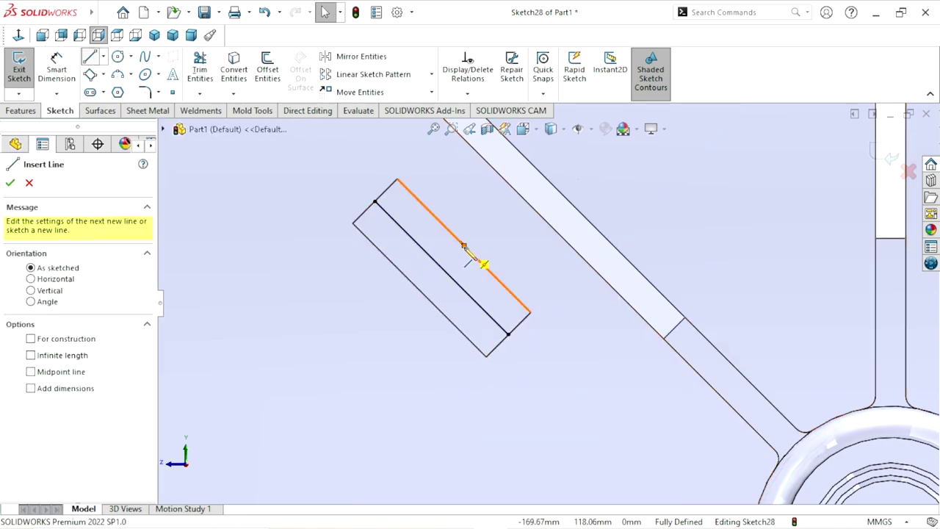
click(427, 298)
right_click(334, 296)
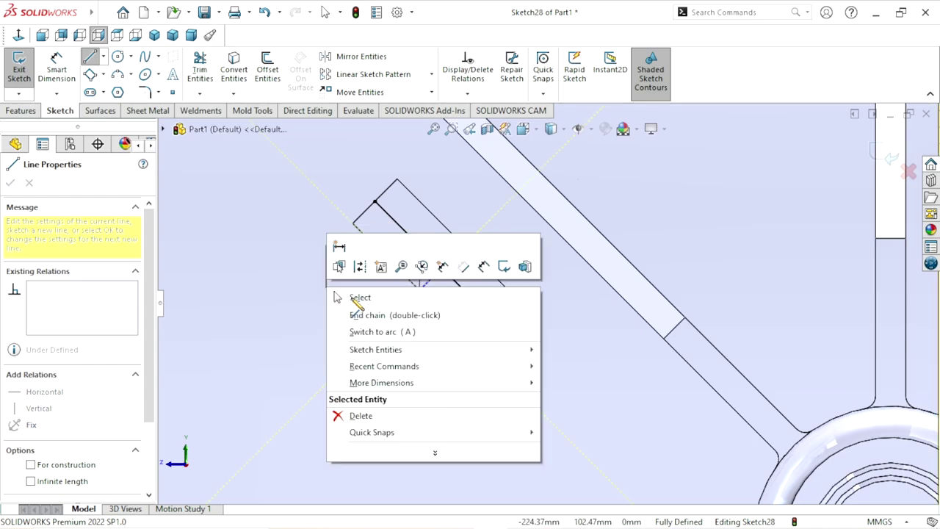
click(350, 297)
Step: Make the 75 mm diagonal and 25 mm cross lines construction geometry and exit the sketch
scroll(482, 308, down, 2)
scroll(514, 276, up, 3)
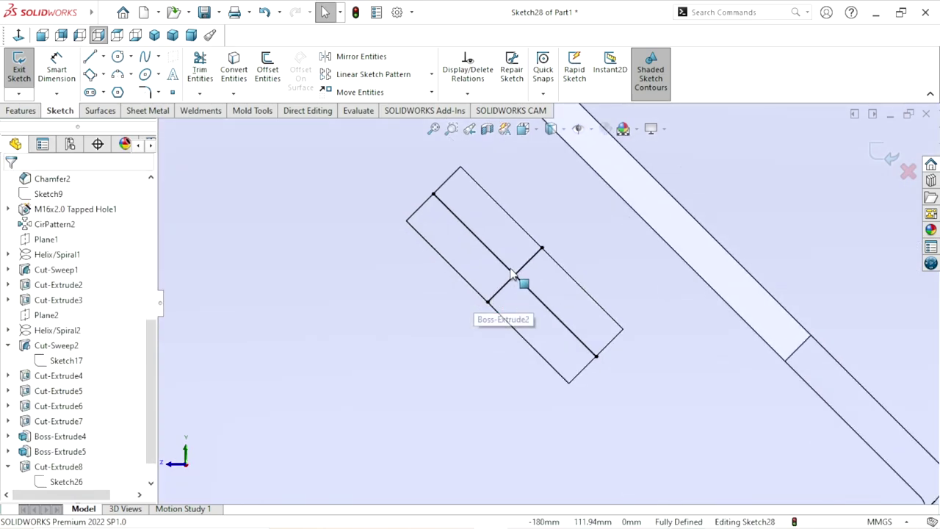
click(514, 274)
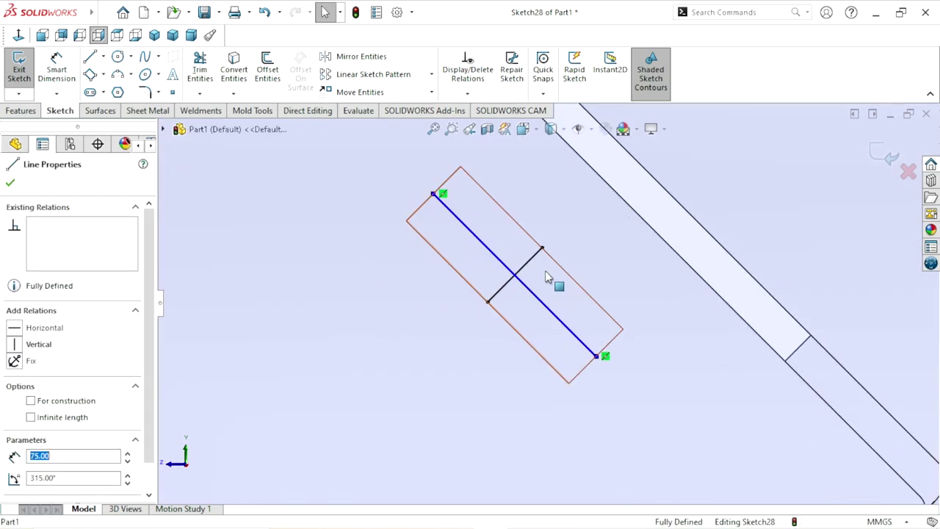
click(31, 401)
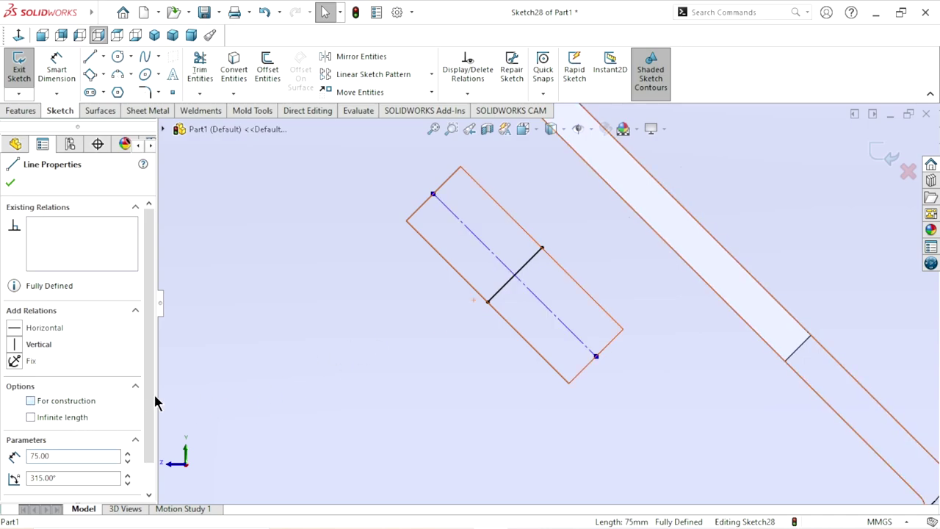
click(506, 284)
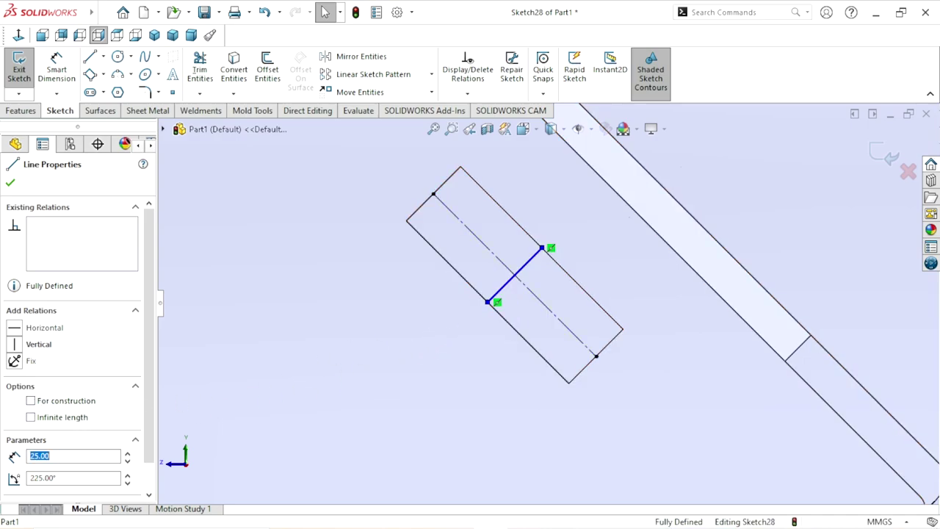
click(31, 400)
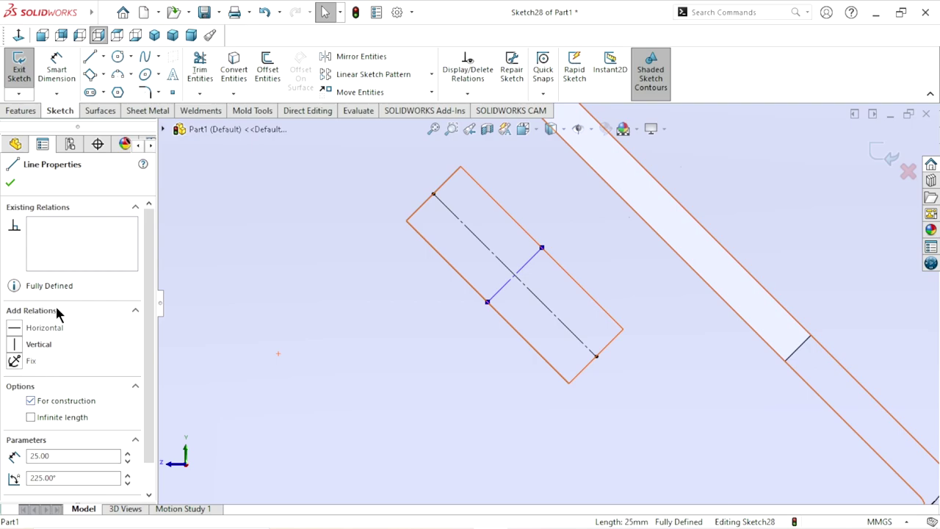
click(10, 183)
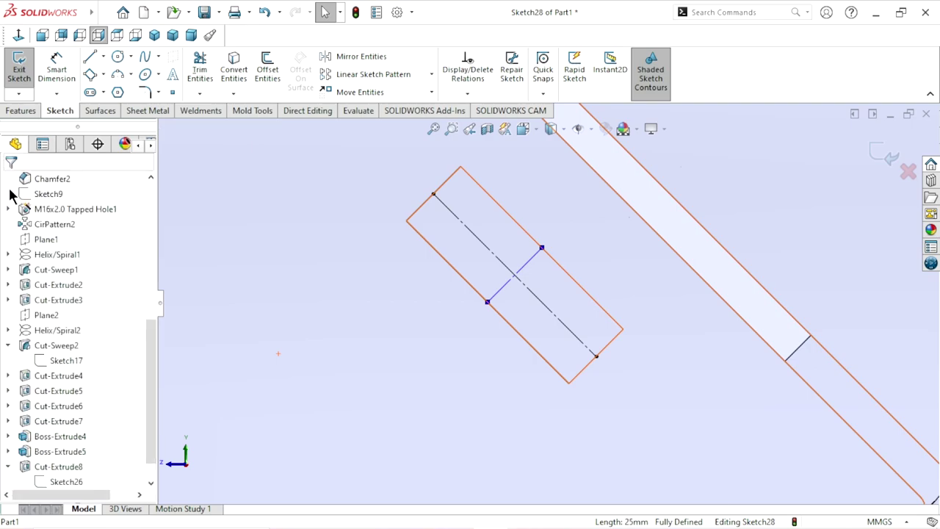
click(886, 154)
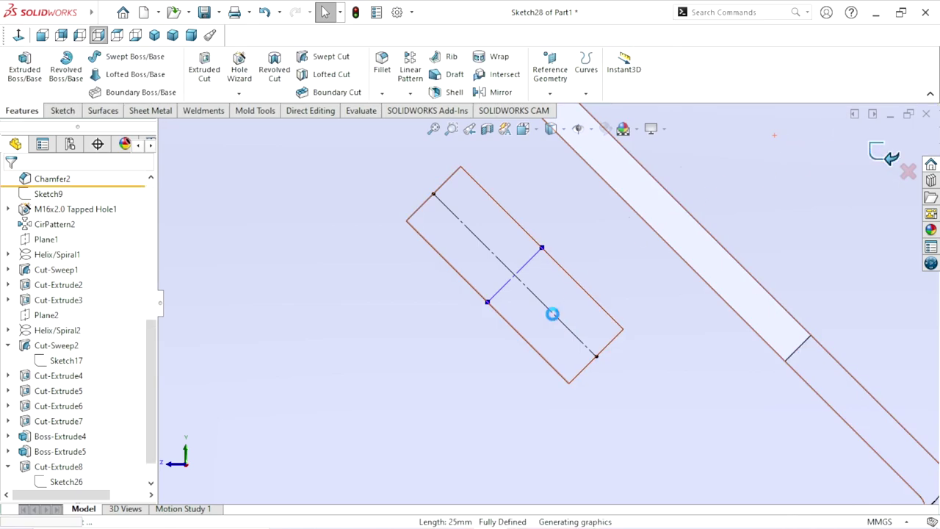
scroll(552, 314, up, 5)
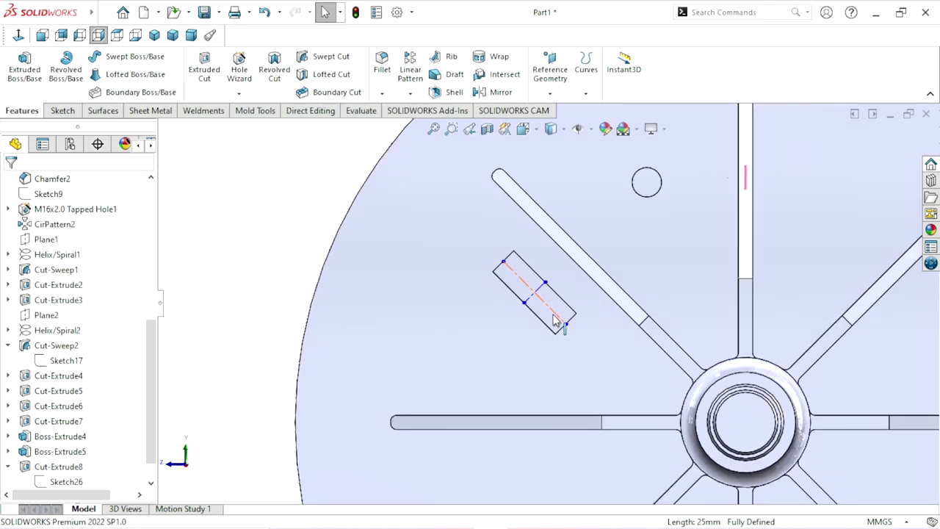
Step: Start a Hole Wizard straight hole using the ANSI Metric standard and Drill sizes type
click(235, 214)
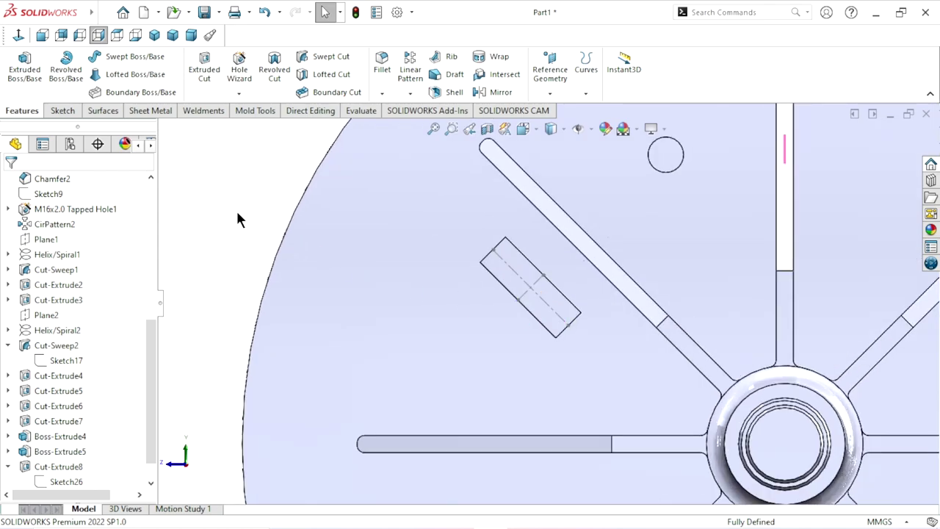
click(246, 65)
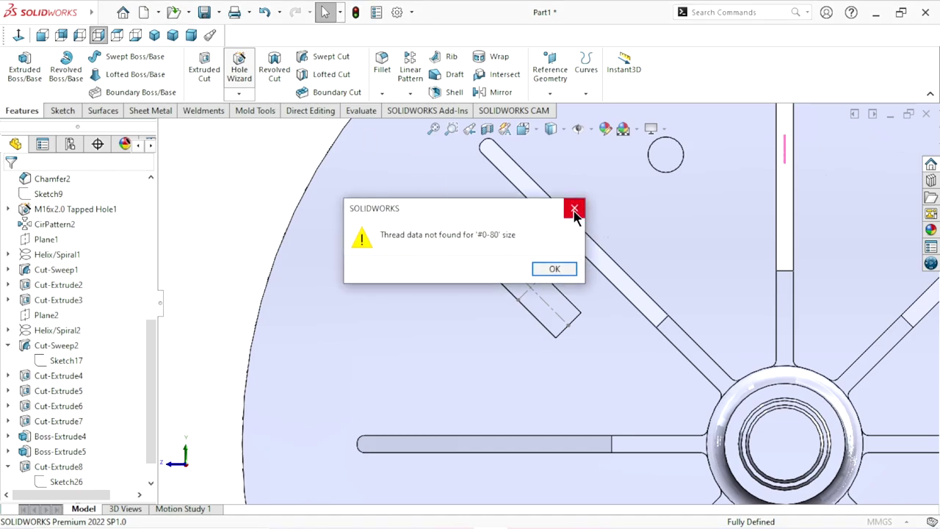
click(574, 211)
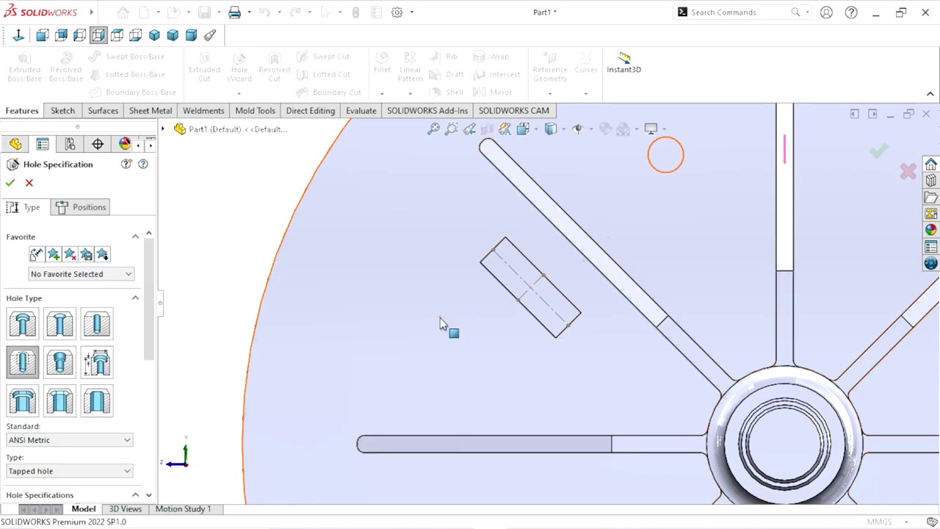
click(91, 326)
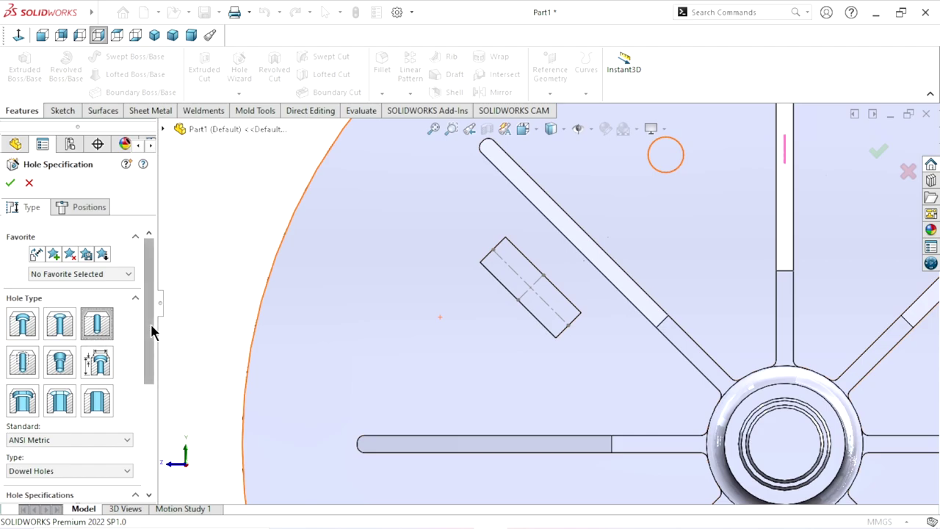
drag(150, 323, 150, 401)
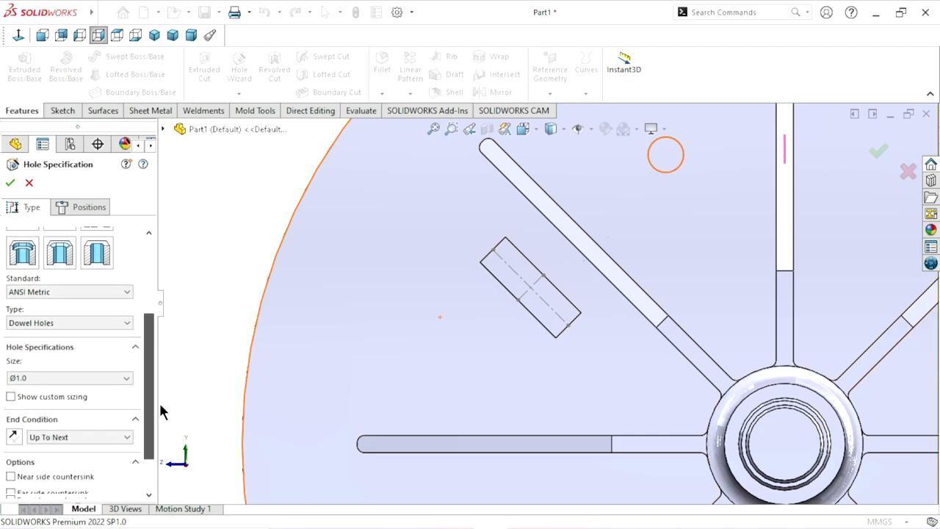
click(93, 288)
click(59, 297)
click(65, 315)
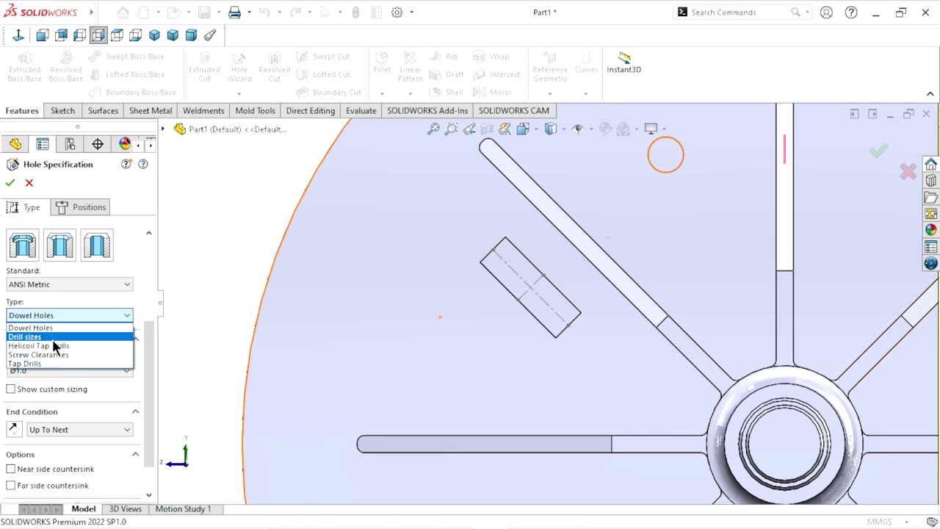
click(54, 337)
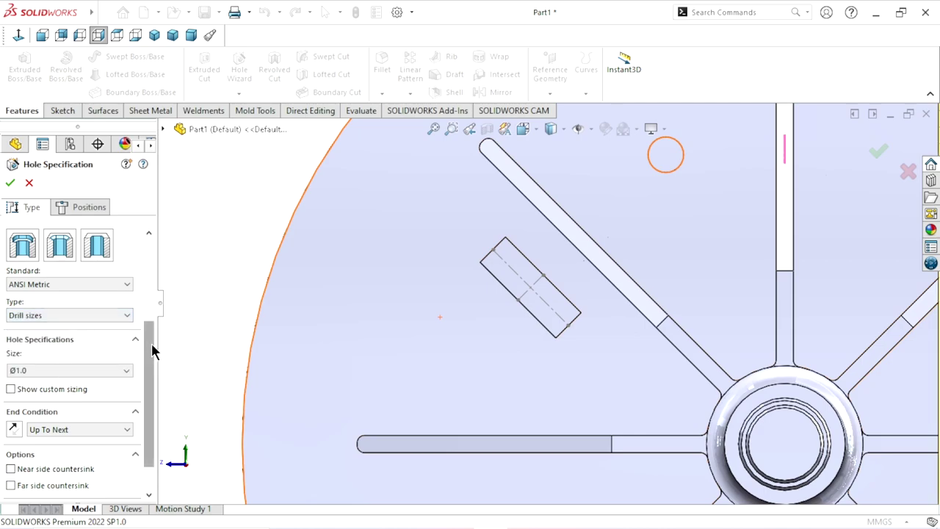
Step: Choose the Ø12.5 drill size and keep the Up To Next end condition
scroll(151, 343, down, 2)
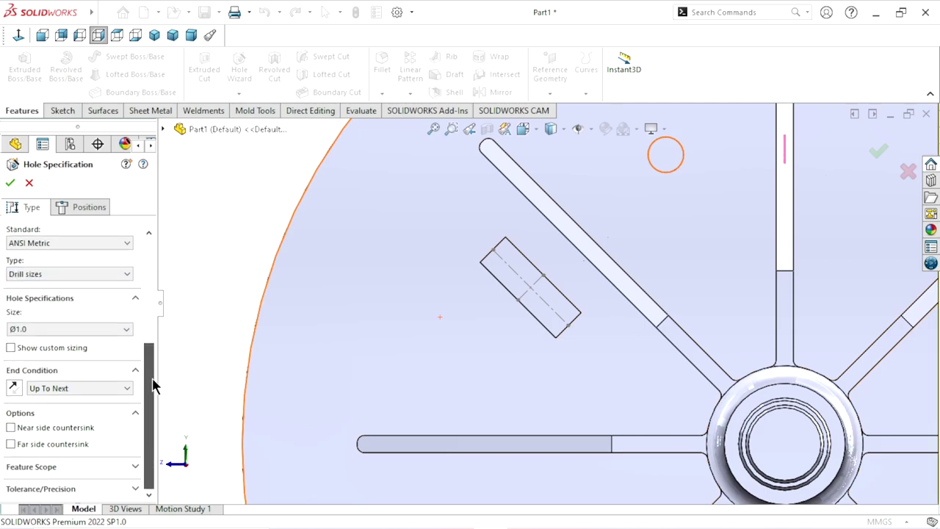
click(121, 329)
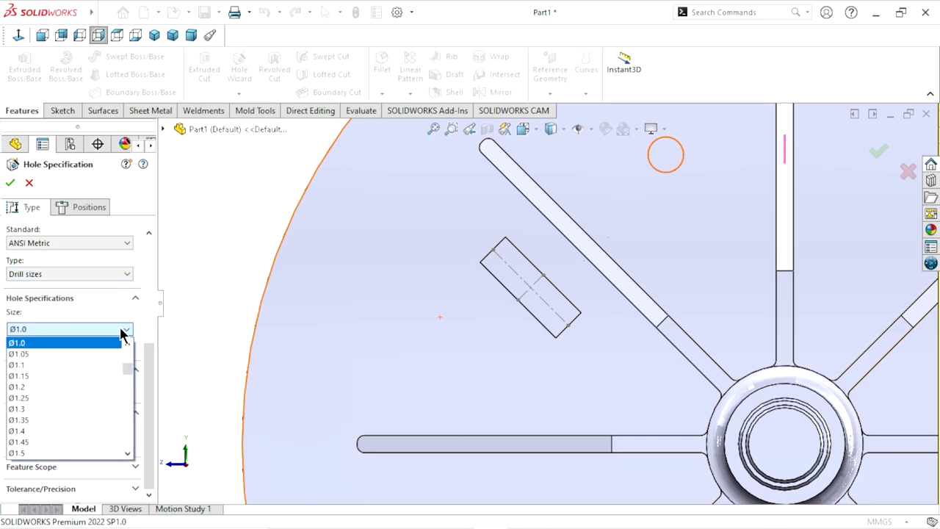
scroll(70, 393, down, 1)
scroll(63, 377, down, 5)
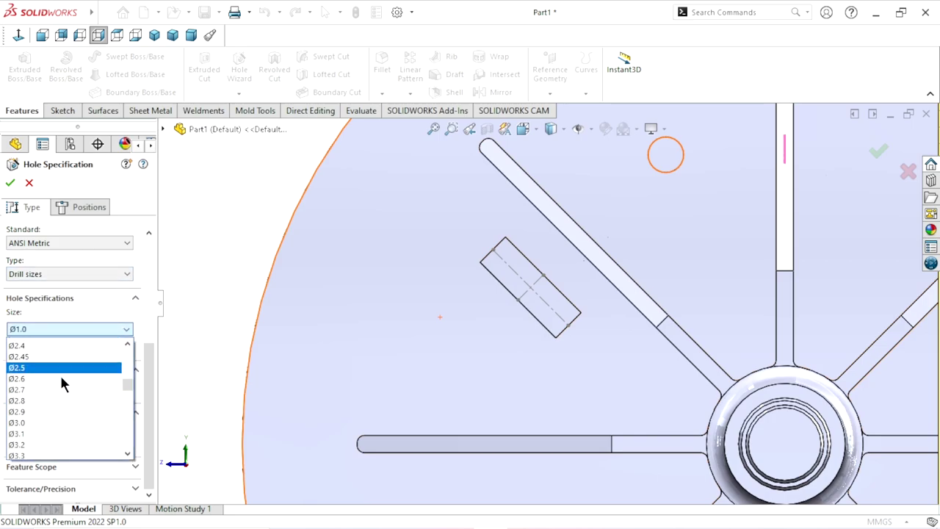
scroll(60, 375, down, 5)
scroll(60, 375, down, 5)
scroll(61, 381, down, 4)
scroll(61, 380, down, 4)
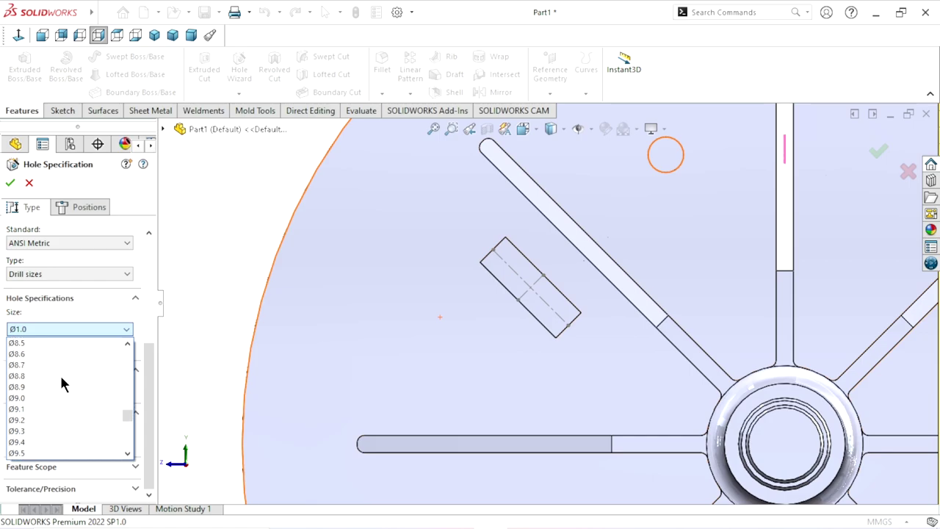
scroll(61, 381, down, 2)
scroll(59, 374, down, 6)
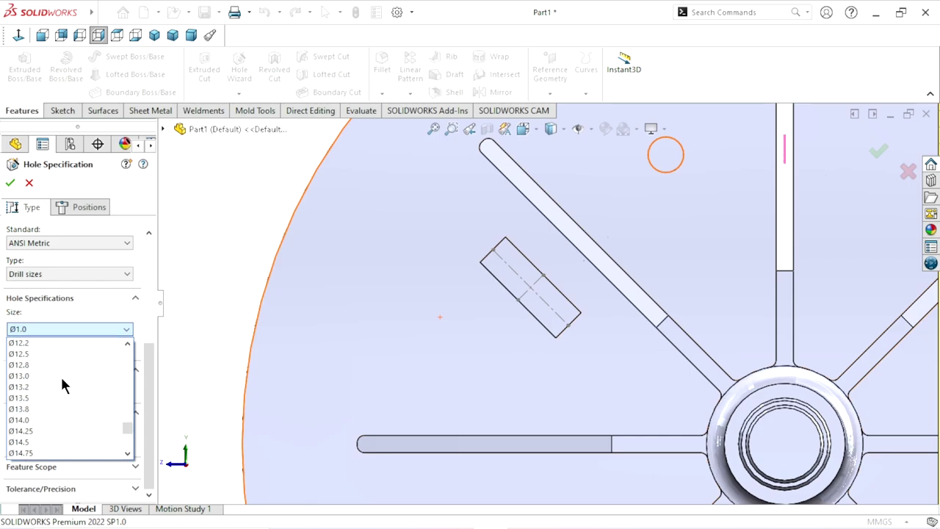
click(54, 353)
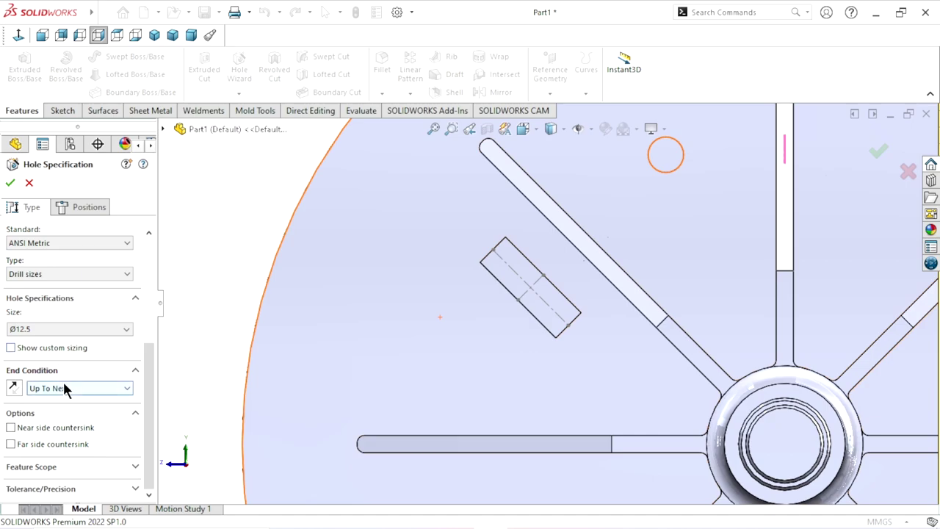
click(62, 383)
click(63, 385)
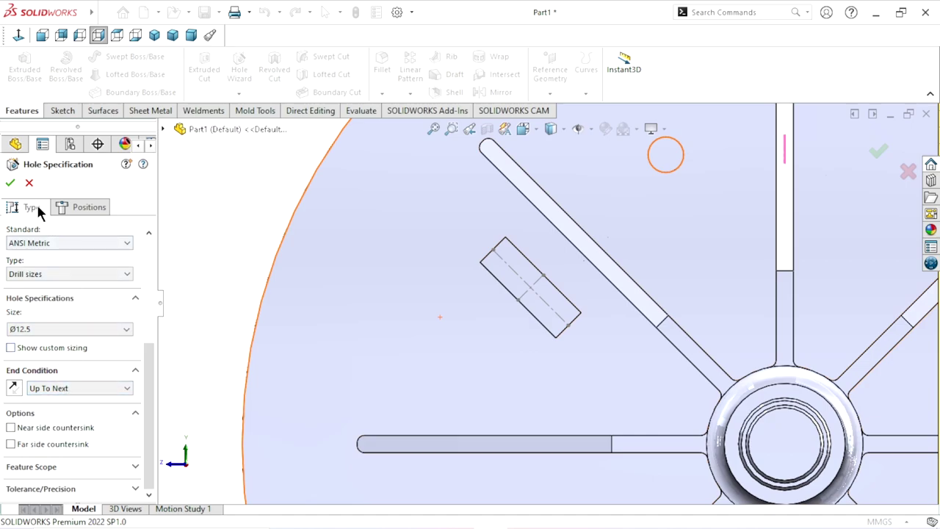
click(87, 208)
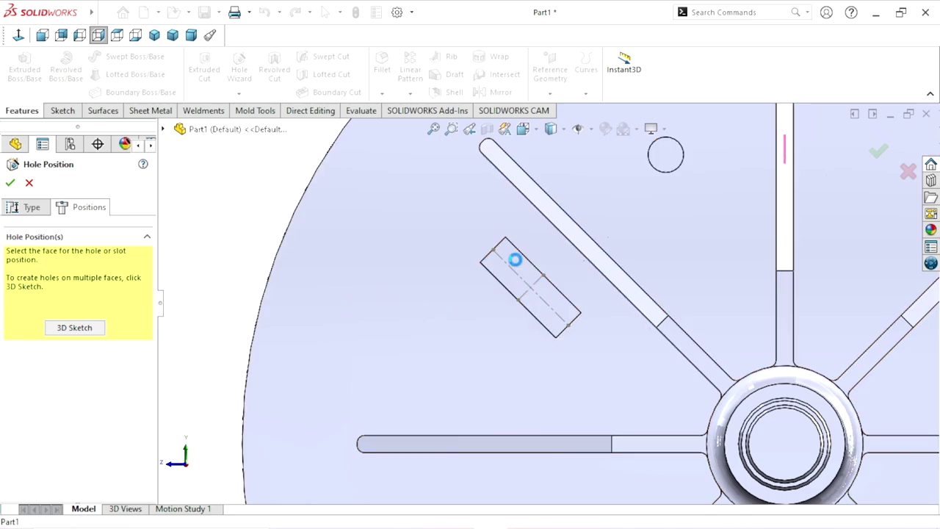
Step: Place two hole points on the block's centre line
click(535, 277)
scroll(535, 276, down, 5)
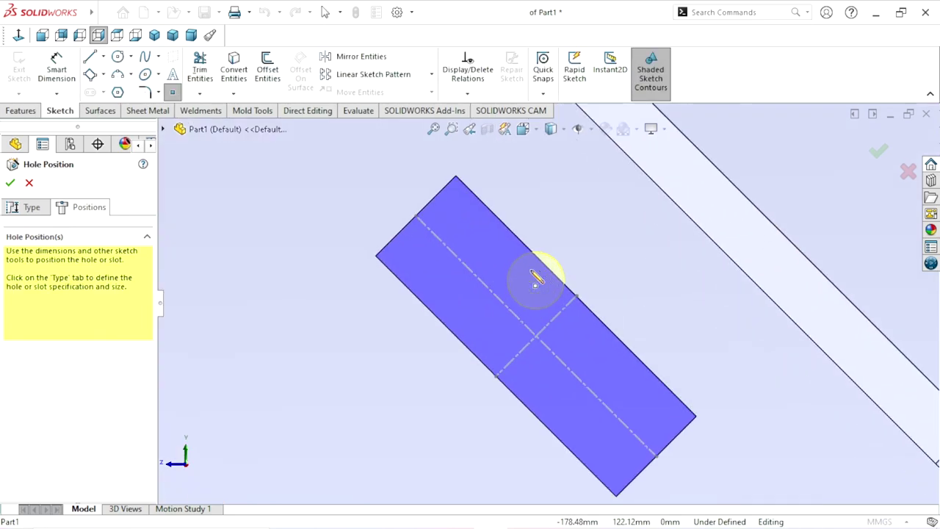
click(462, 263)
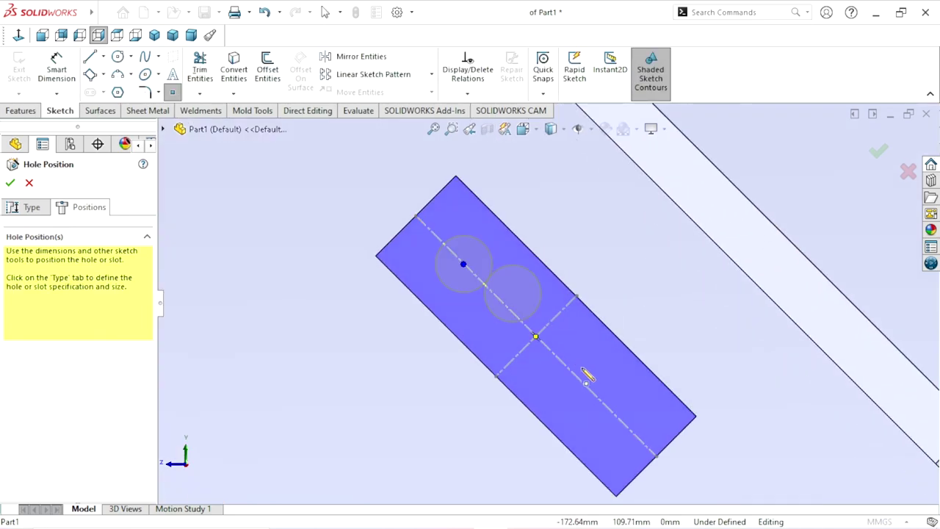
click(607, 413)
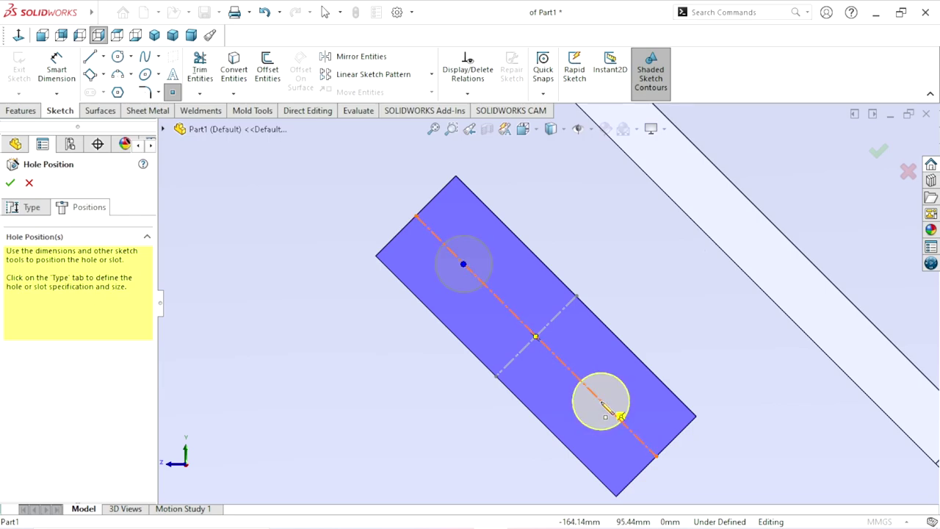
click(604, 403)
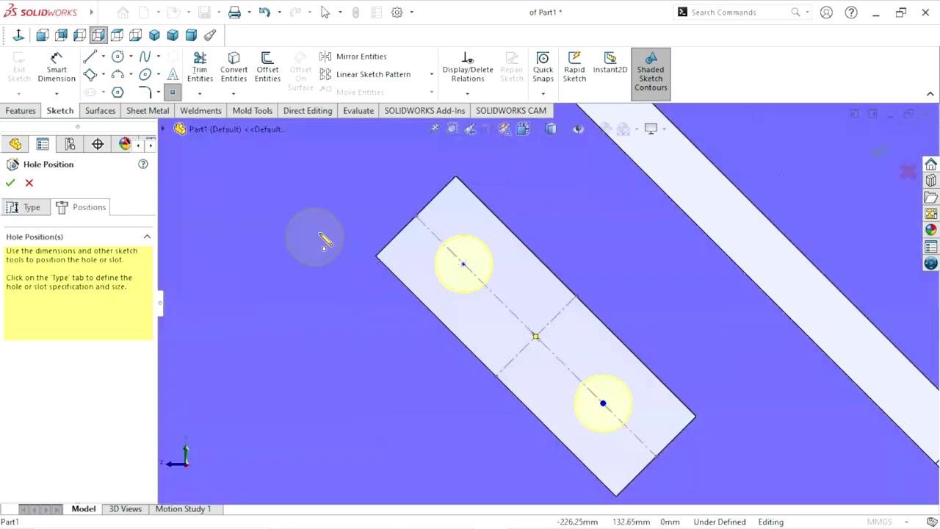
click(324, 247)
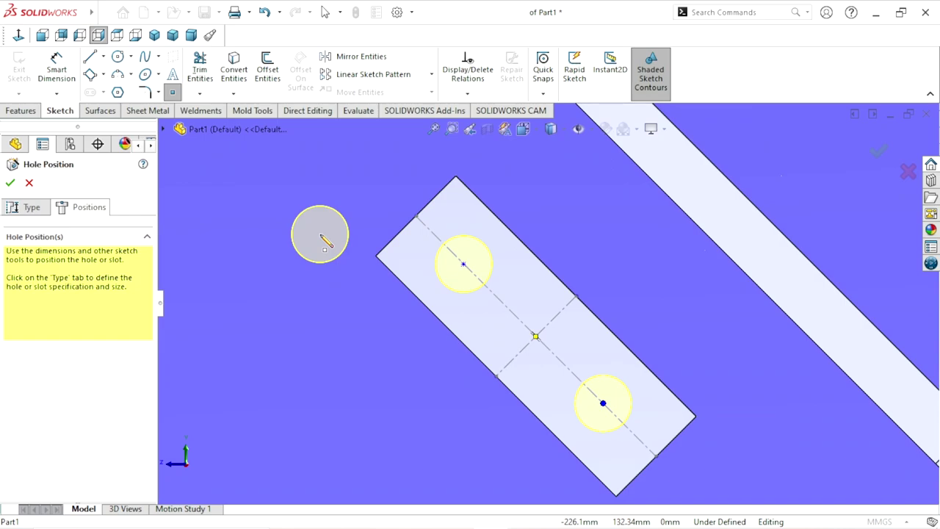
key(Escape)
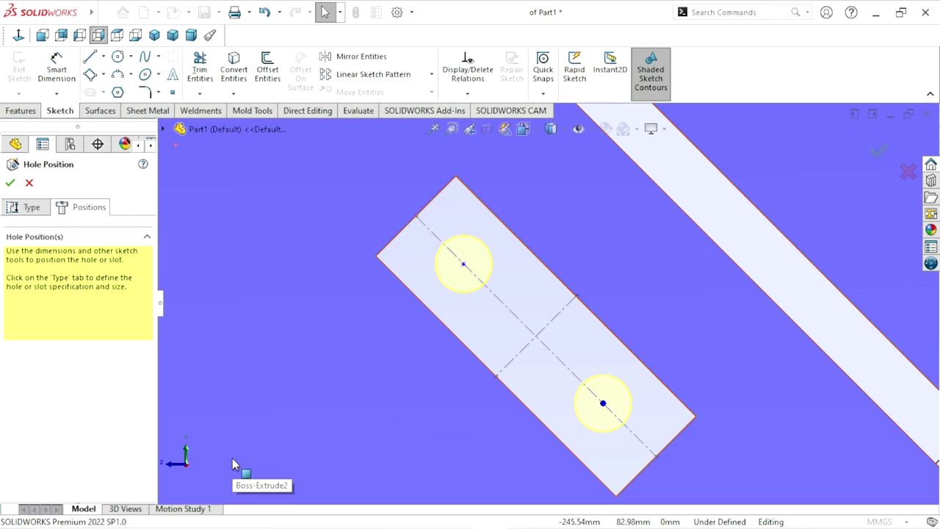
Step: Dimension the first hole 22.50 from the block's cross centre line
click(63, 72)
click(552, 329)
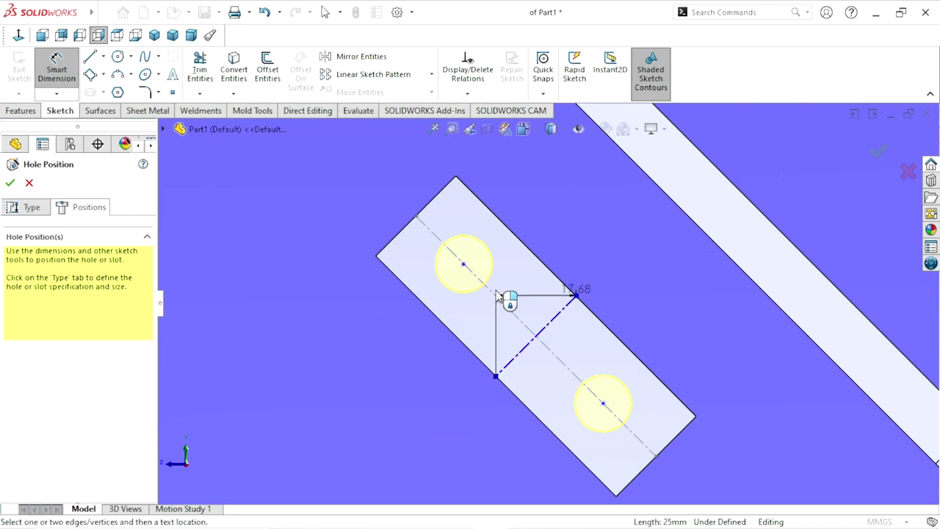
click(474, 270)
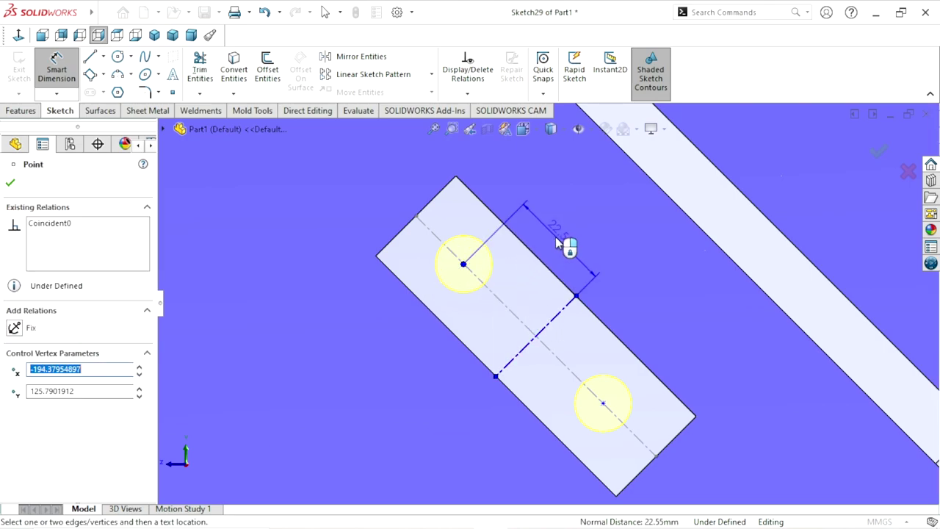
click(554, 241)
text(22)
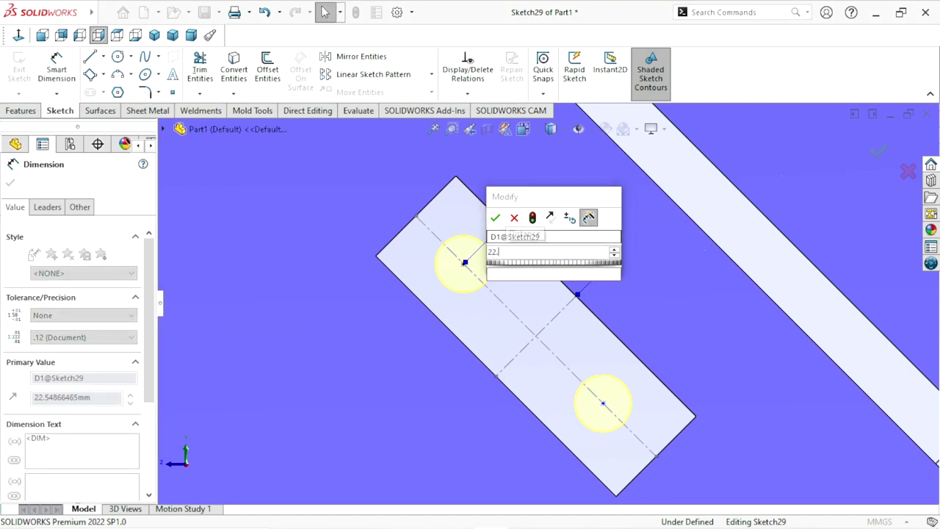
text(.5)
click(496, 218)
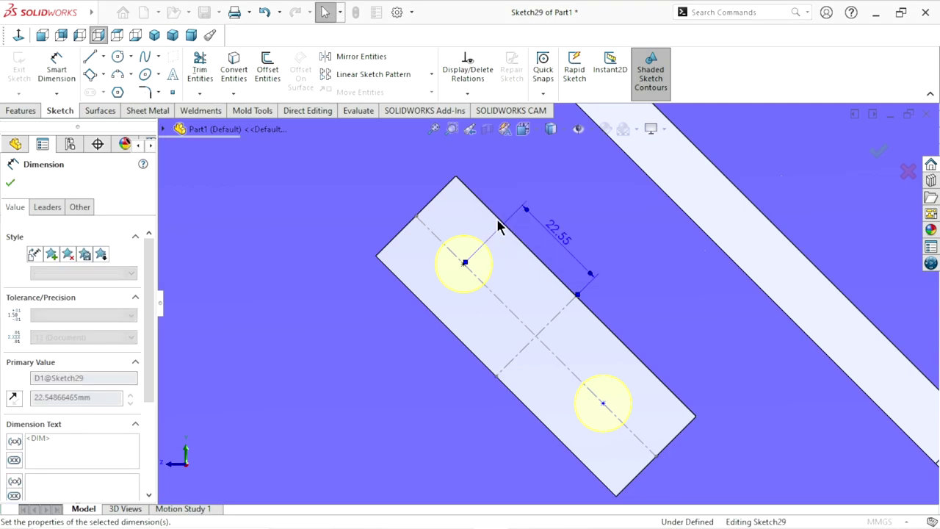
Step: Space the two holes 45.00 apart and finish the hole feature
click(464, 262)
click(603, 403)
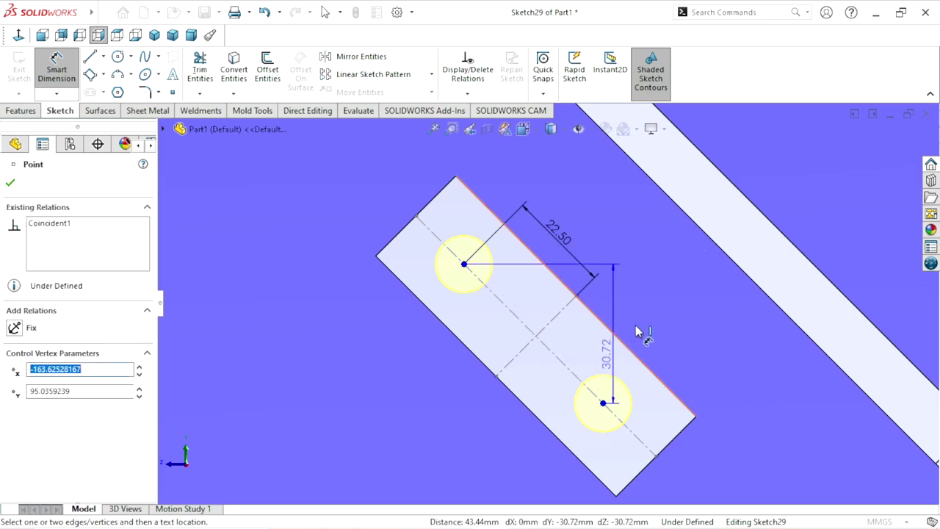
click(615, 223)
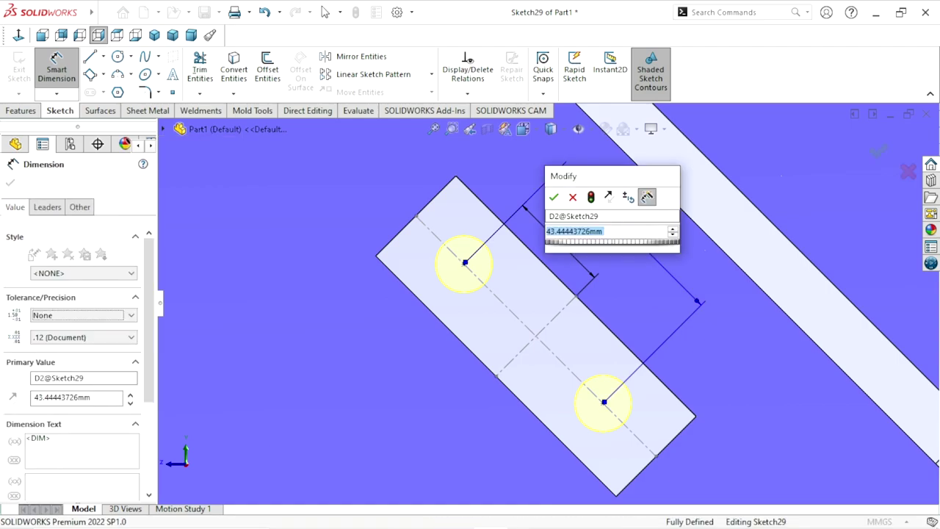
text(45)
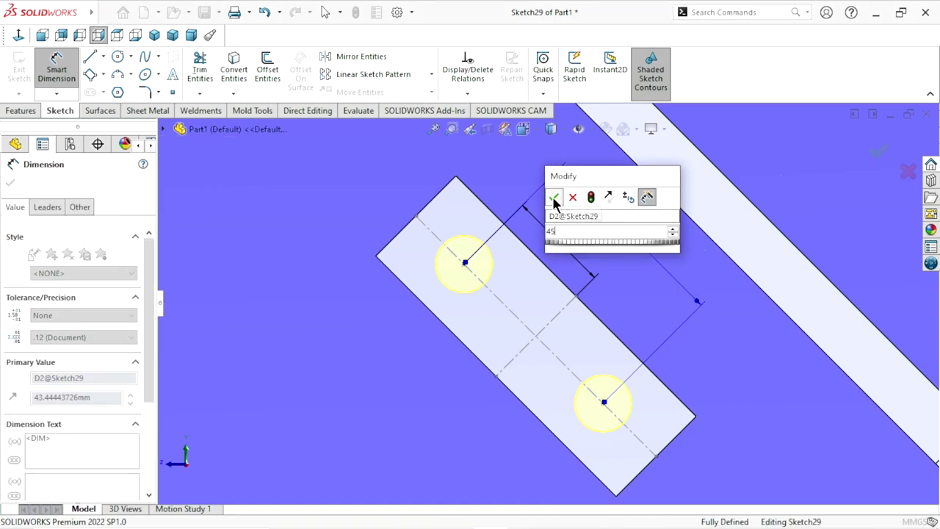
click(553, 196)
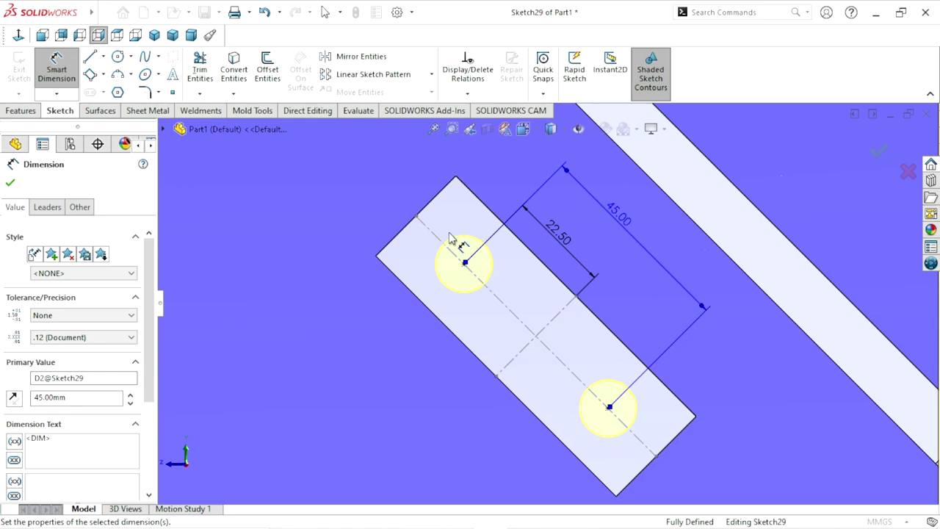
click(10, 183)
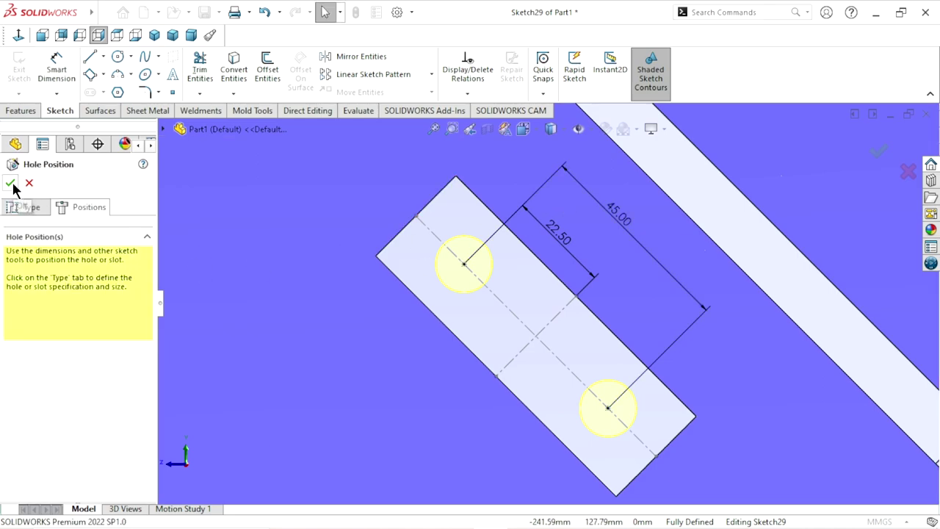
click(10, 183)
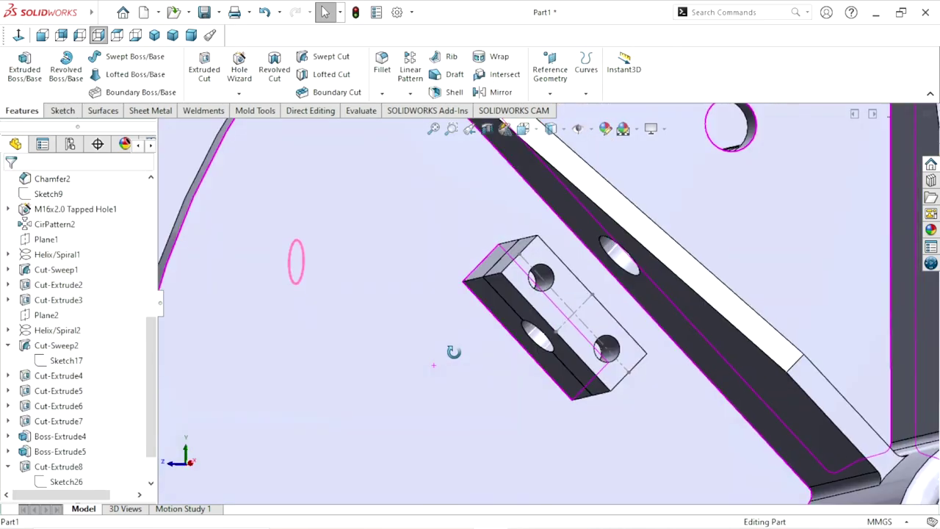
Step: Move the Front Plane section cut deeper into the reel, to about 55 mm
mouse_move(453, 351)
middle_down()
mouse_move(443, 283)
mouse_move(465, 340)
mouse_move(439, 372)
mouse_move(455, 396)
mouse_move(470, 372)
mouse_move(476, 311)
middle_up()
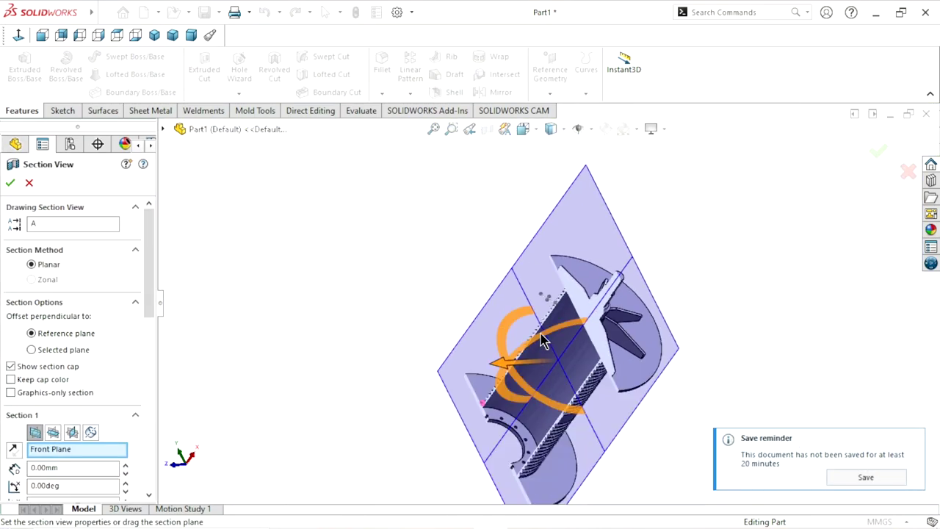
mouse_move(541, 341)
middle_down()
mouse_move(623, 431)
mouse_move(491, 405)
mouse_move(510, 443)
mouse_move(538, 441)
mouse_move(566, 399)
mouse_move(571, 417)
mouse_move(601, 397)
middle_up()
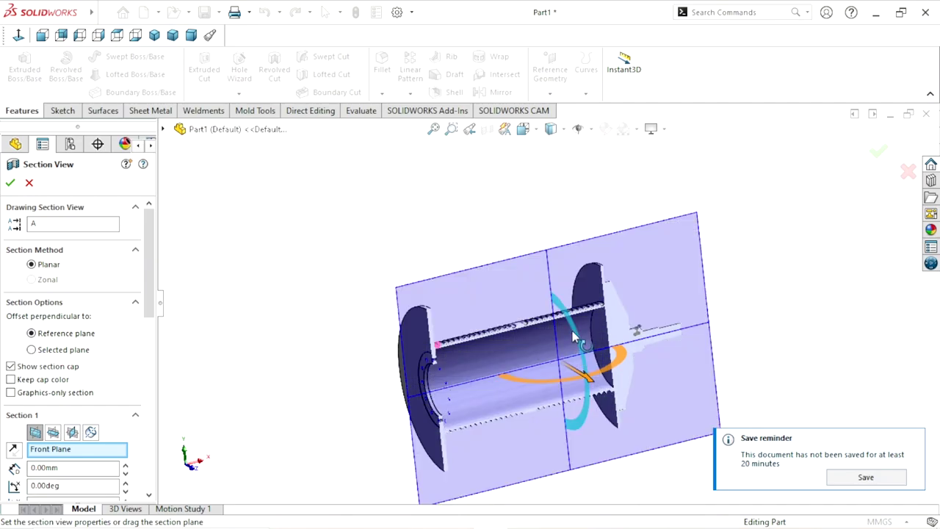
mouse_move(576, 335)
mouse_down()
mouse_move(588, 371)
mouse_move(594, 361)
mouse_up()
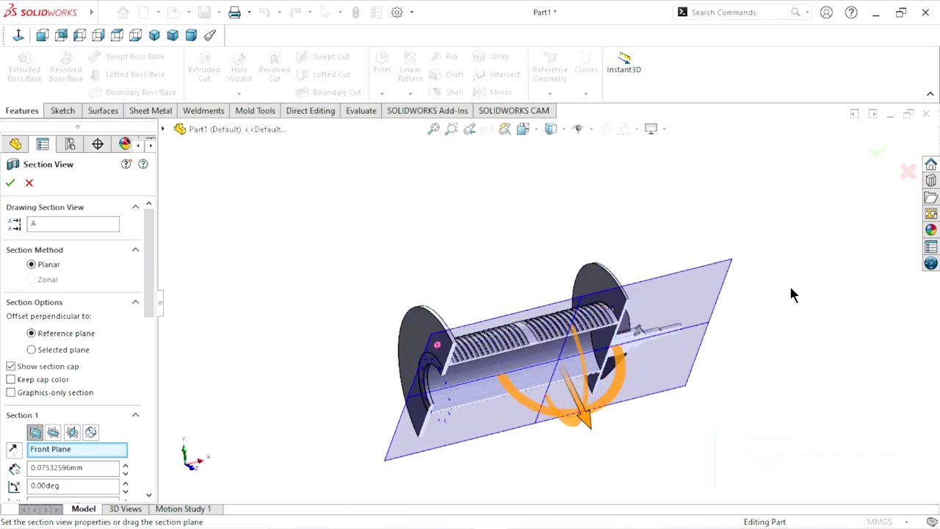
middle_drag(789, 284, 707, 298)
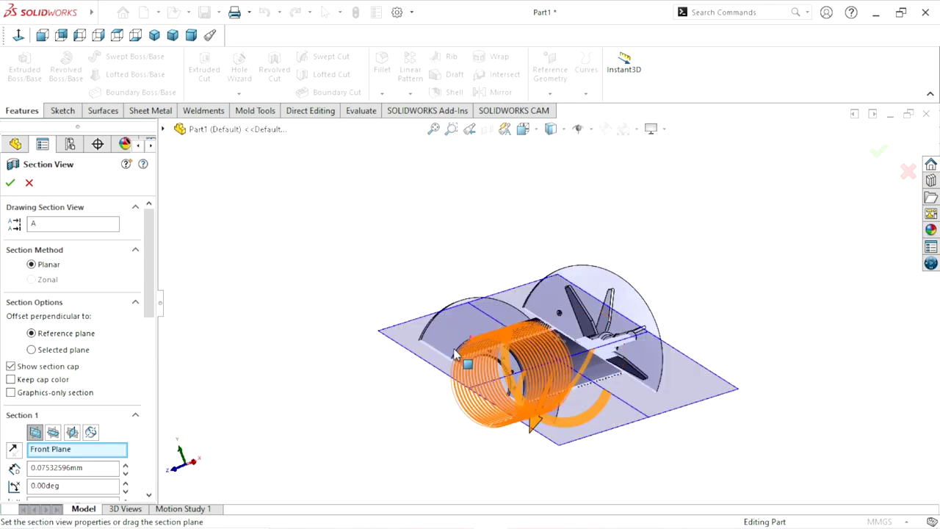
mouse_move(509, 379)
mouse_down()
mouse_move(566, 458)
mouse_move(559, 452)
mouse_up()
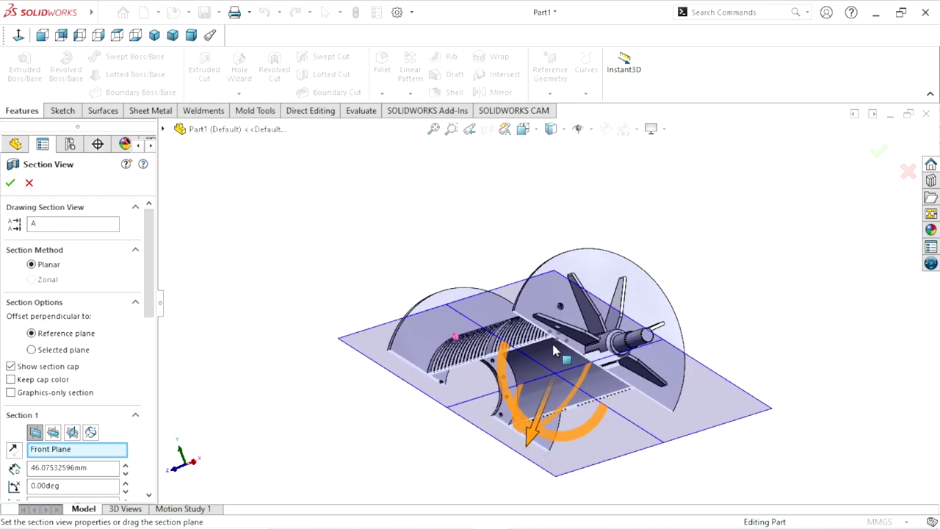
scroll(558, 345, down, 5)
scroll(551, 370, down, 3)
scroll(545, 384, up, 5)
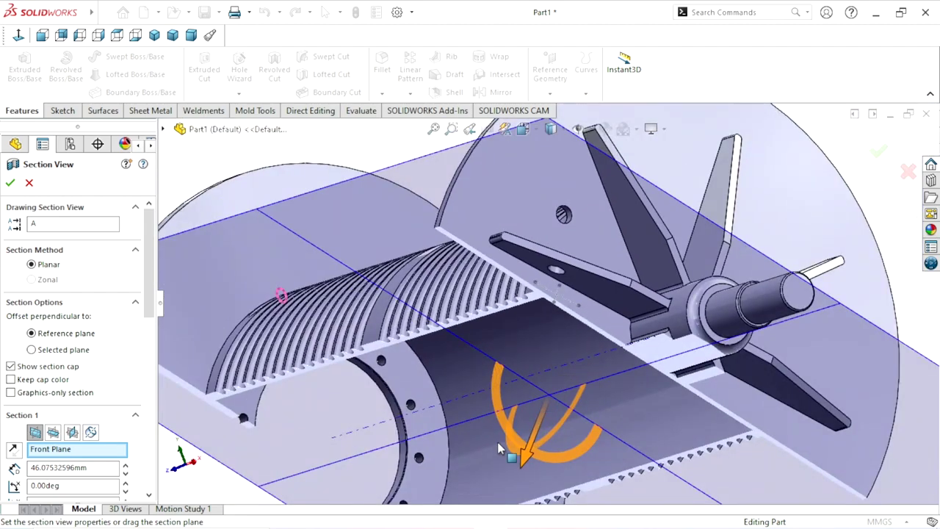
drag(525, 457, 525, 464)
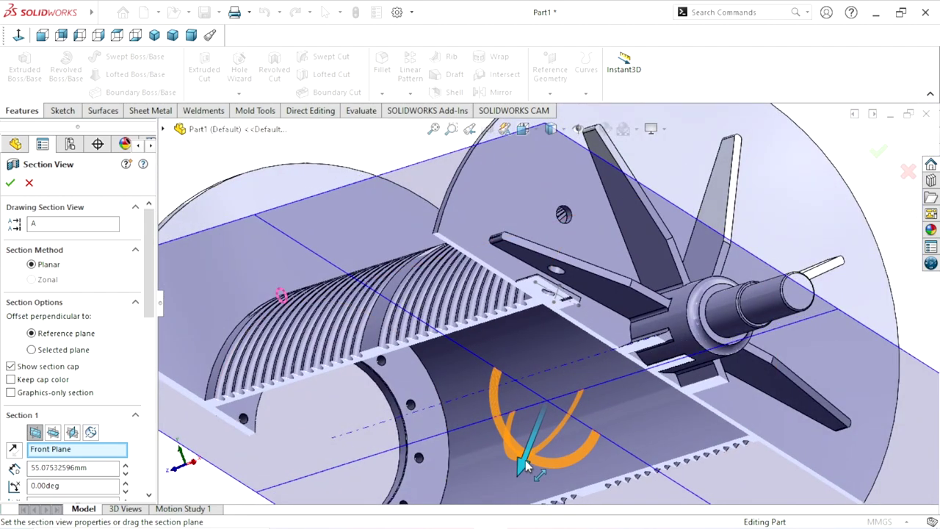
Step: Zoom in on the sectioned reel's interior, then cancel the section view
scroll(563, 330, down, 4)
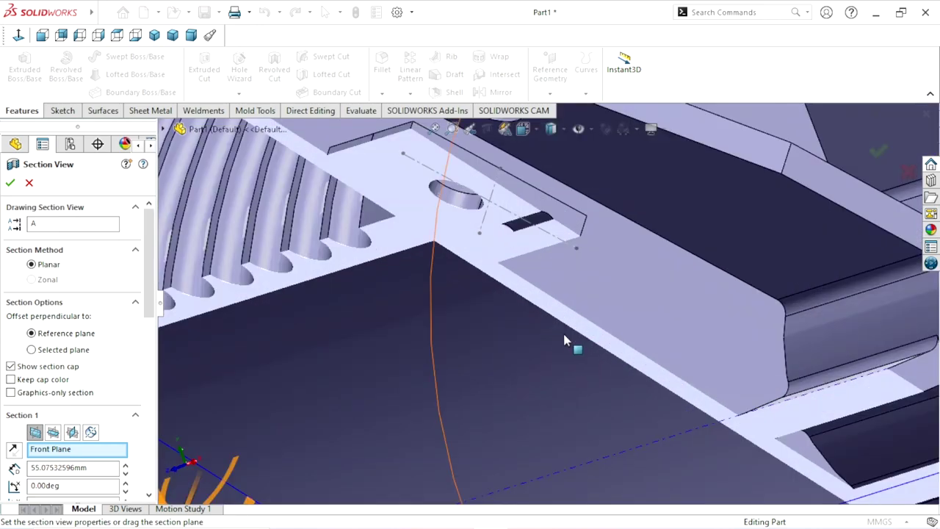
scroll(550, 319, down, 2)
scroll(551, 303, down, 2)
scroll(551, 303, up, 3)
scroll(562, 325, up, 3)
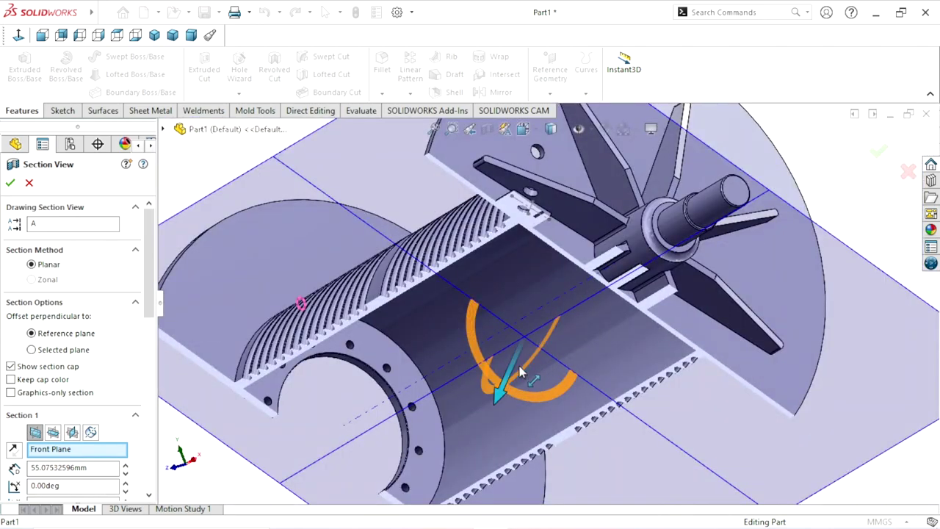
scroll(544, 309, up, 2)
scroll(523, 299, down, 1)
scroll(526, 290, down, 2)
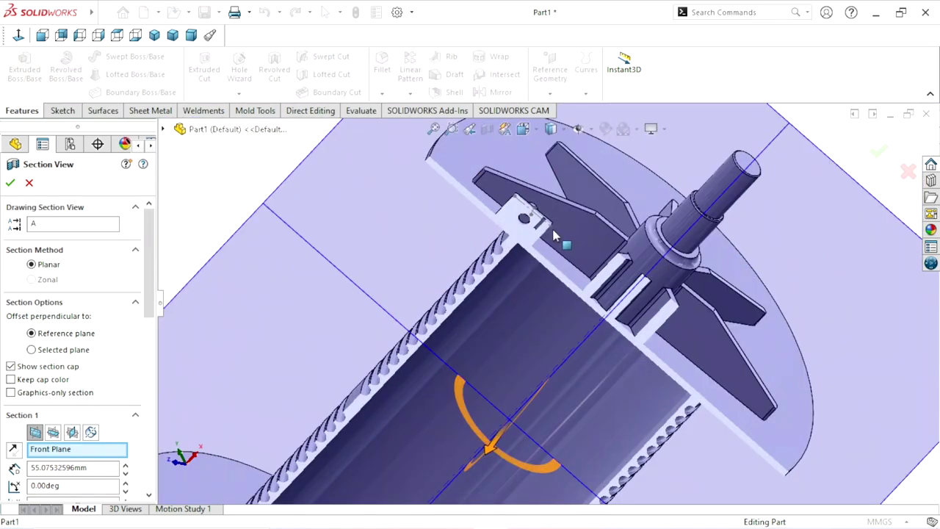
scroll(528, 278, down, 2)
scroll(531, 263, down, 2)
scroll(507, 323, up, 2)
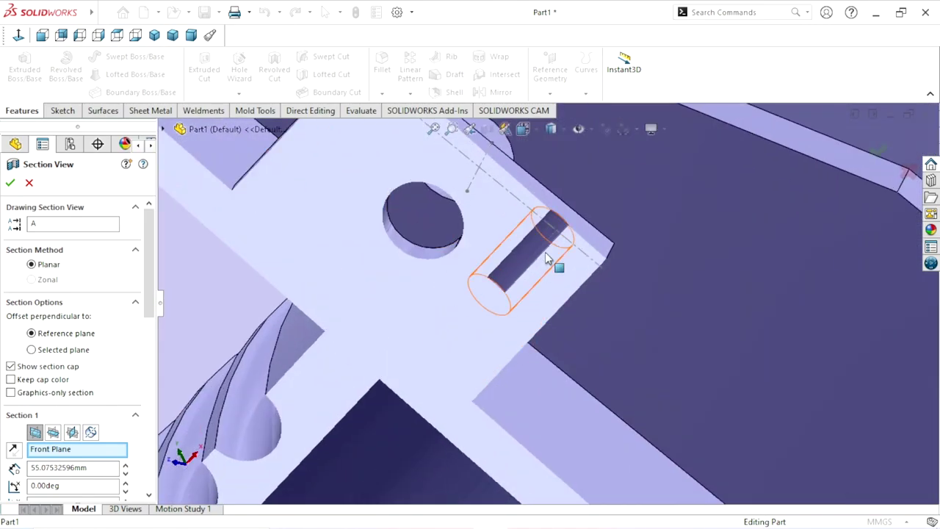
scroll(512, 330, up, 3)
scroll(492, 323, up, 2)
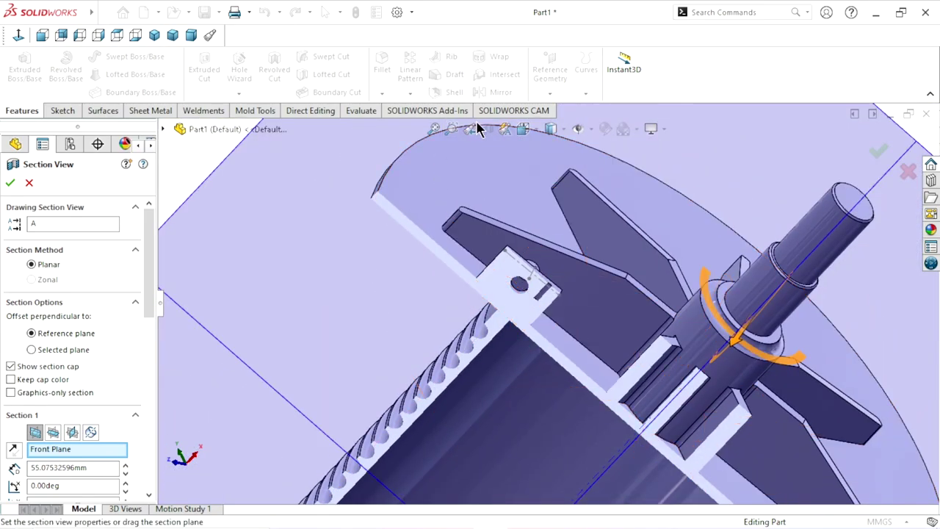
scroll(474, 303, up, 3)
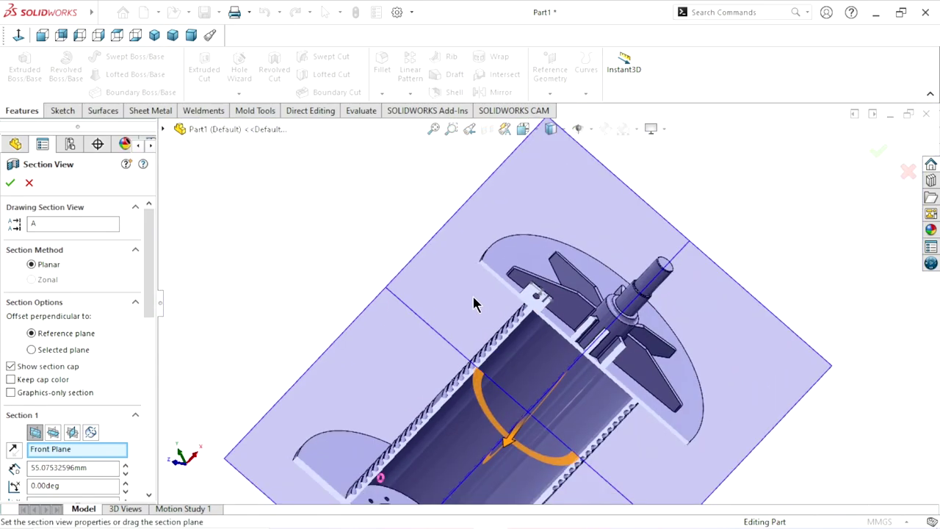
click(909, 172)
Step: Zoom to the flange block and hide Sketch28's construction lines
scroll(581, 338, up, 2)
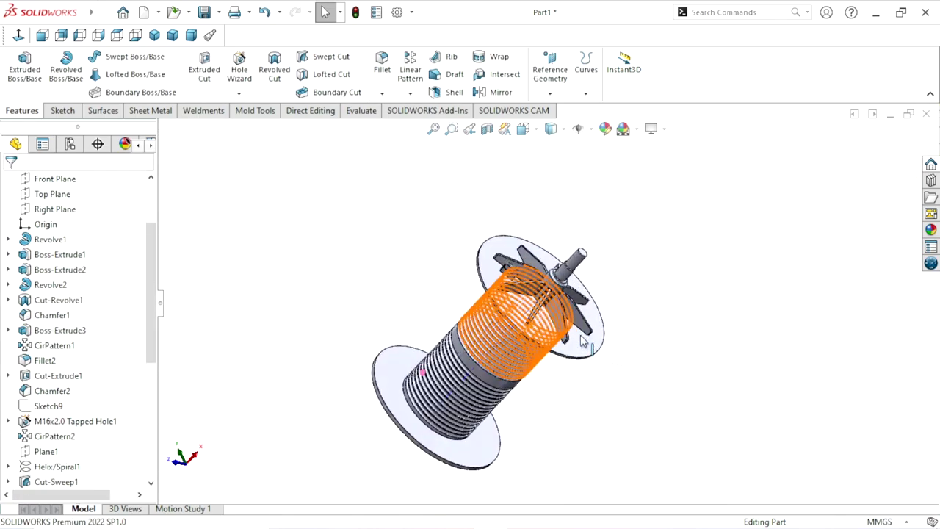
scroll(580, 340, down, 2)
scroll(580, 340, down, 2)
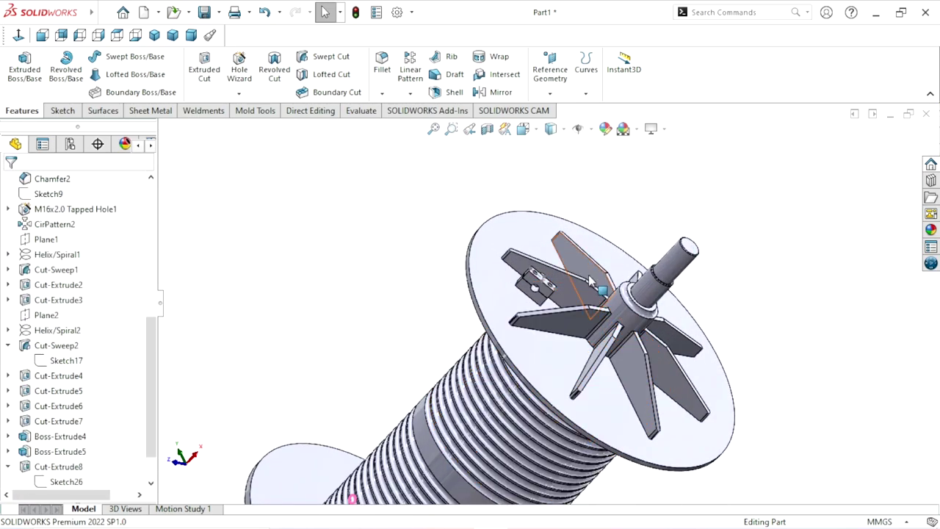
scroll(558, 286, down, 2)
scroll(527, 294, down, 2)
scroll(492, 308, down, 2)
scroll(478, 318, down, 2)
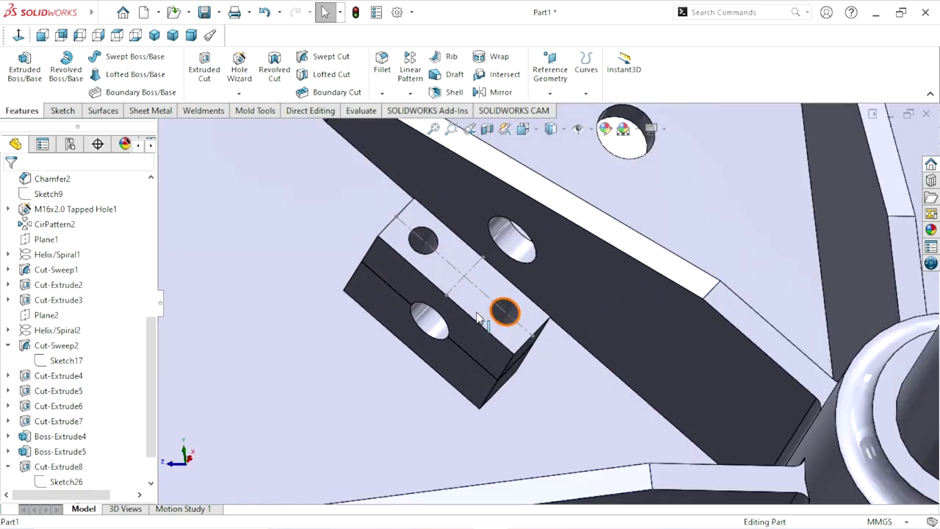
scroll(478, 317, down, 2)
click(482, 245)
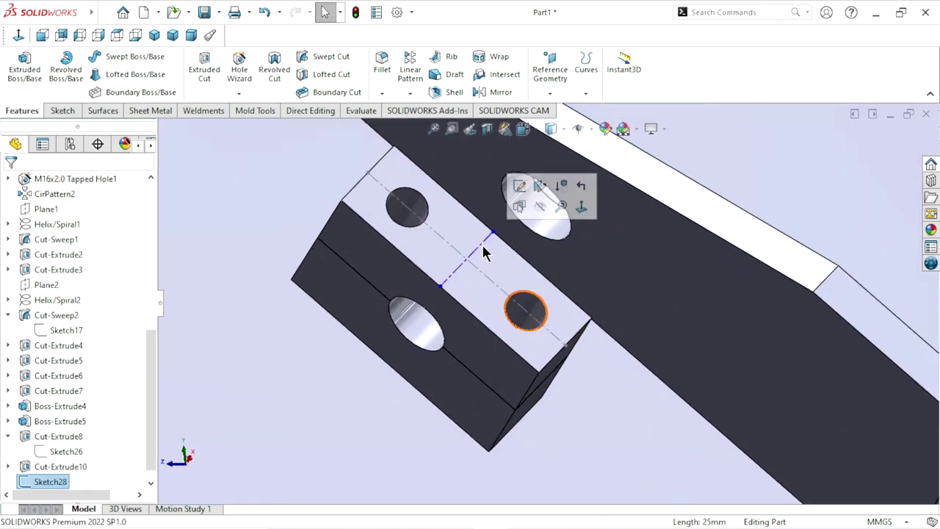
click(547, 208)
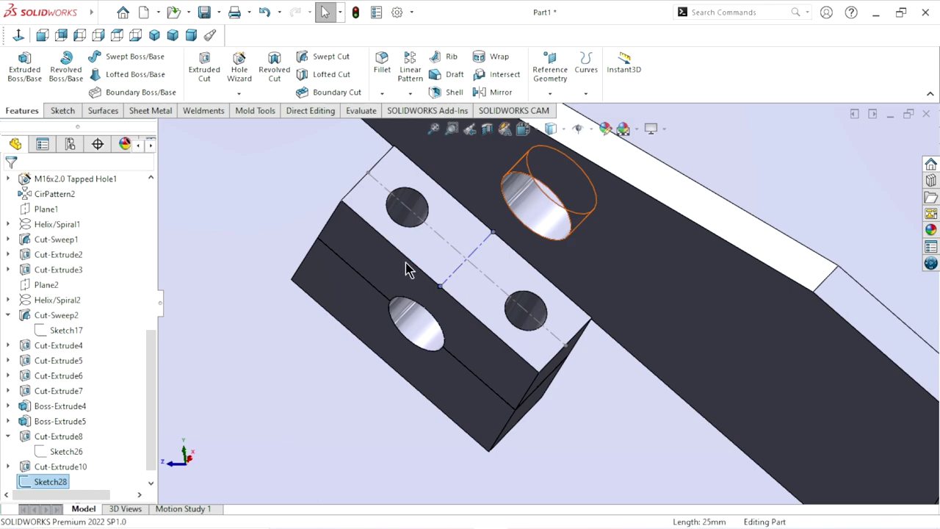
Step: Select the existing hole face on the flange block
scroll(463, 245, up, 3)
scroll(456, 282, up, 2)
scroll(455, 283, down, 1)
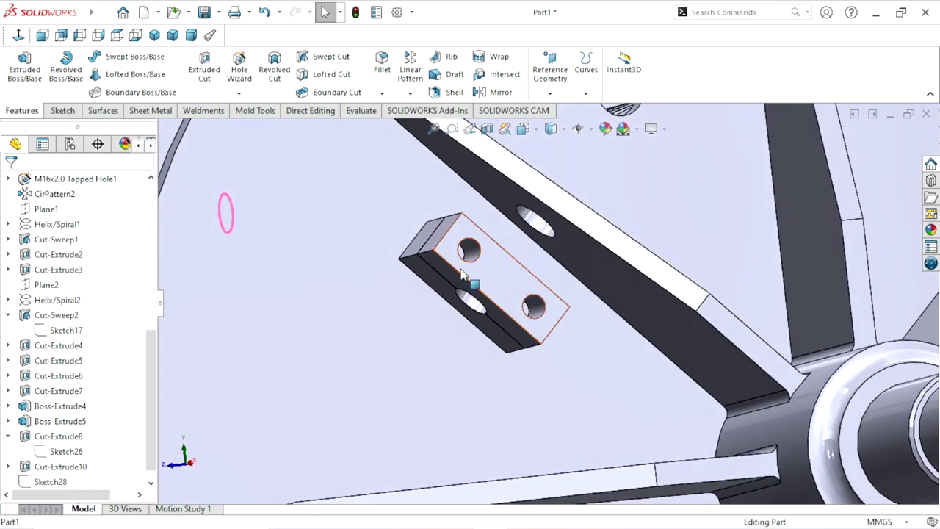
scroll(478, 260, down, 3)
click(484, 233)
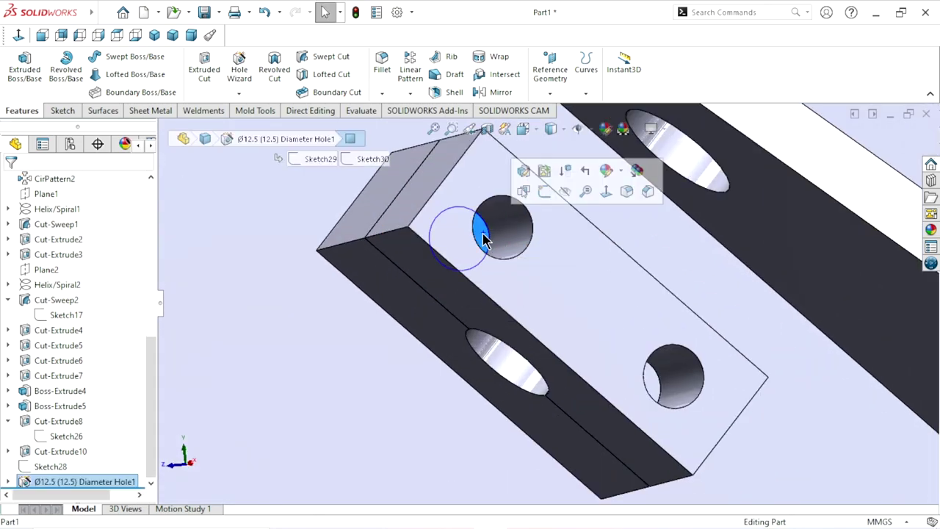
Step: Start a Hole Wizard hole, dismiss the thread-data warning, and choose Tapped hole
click(240, 71)
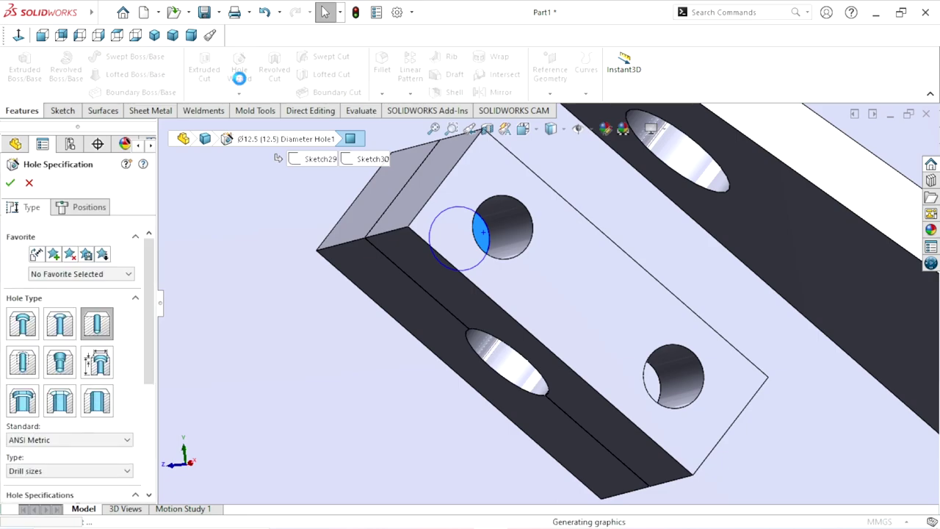
scroll(397, 370, up, 2)
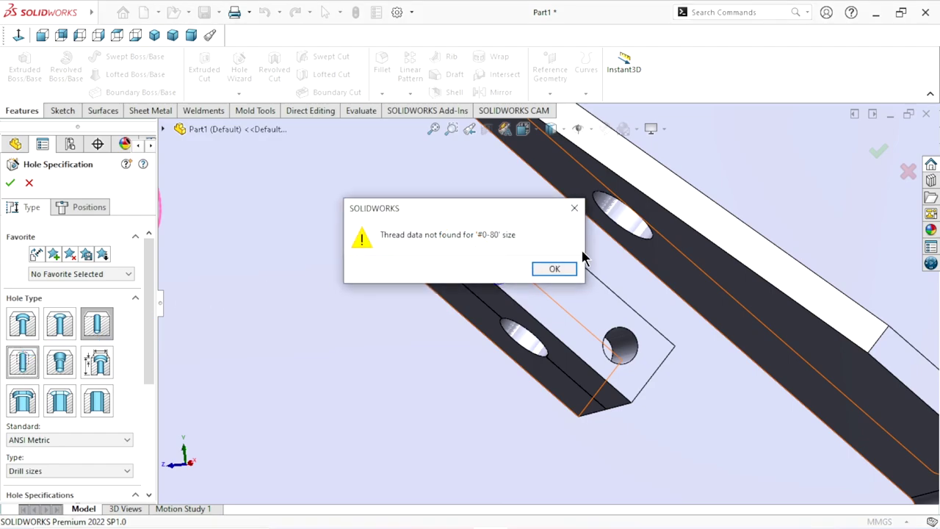
click(575, 209)
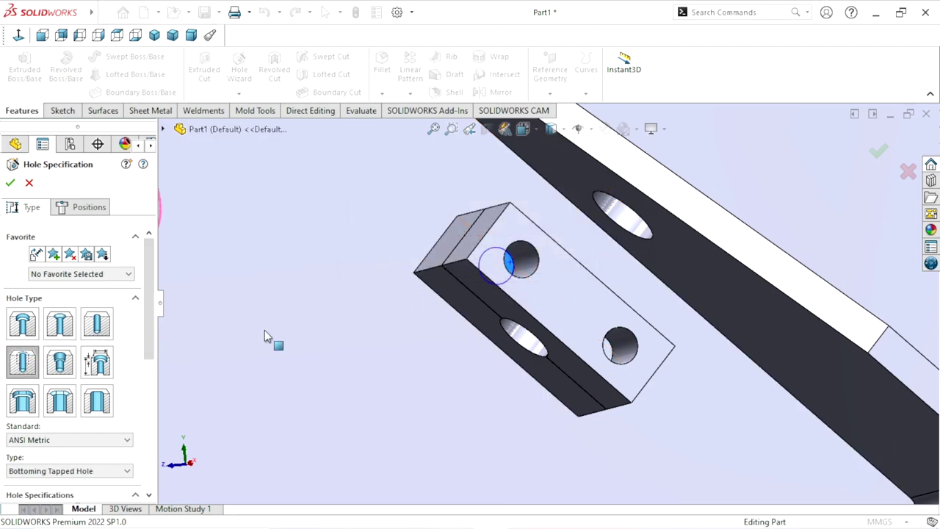
scroll(154, 304, down, 3)
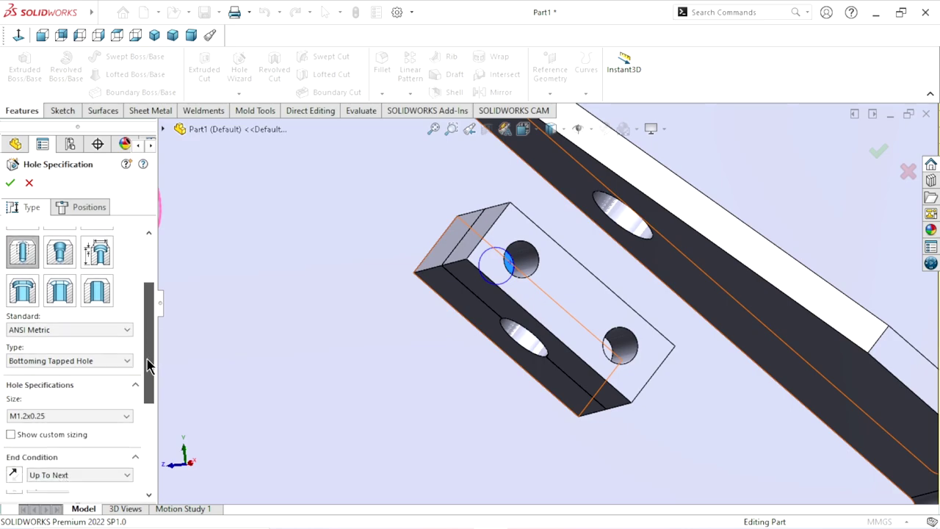
scroll(150, 331, down, 2)
click(111, 323)
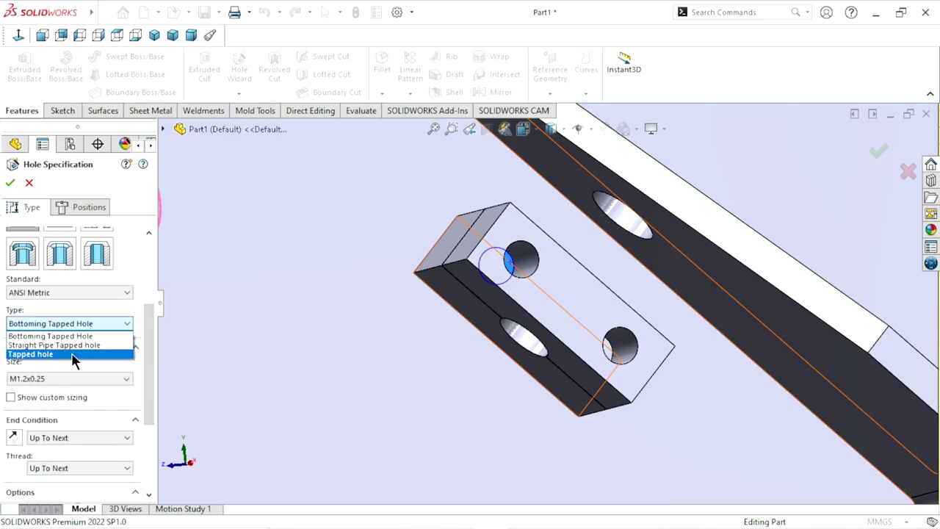
click(71, 354)
Step: Set the tapped hole to M12x1.5, Blind, 25 mm deep
click(67, 382)
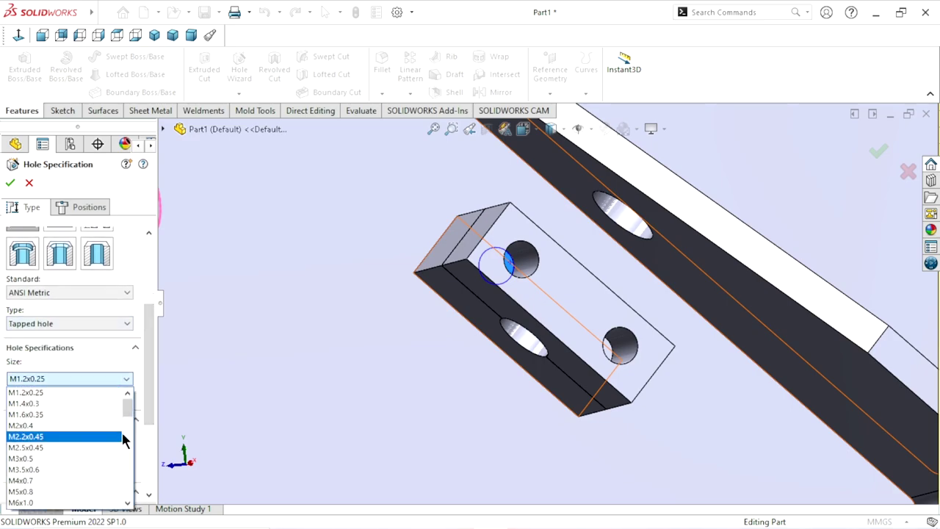
drag(126, 406, 147, 457)
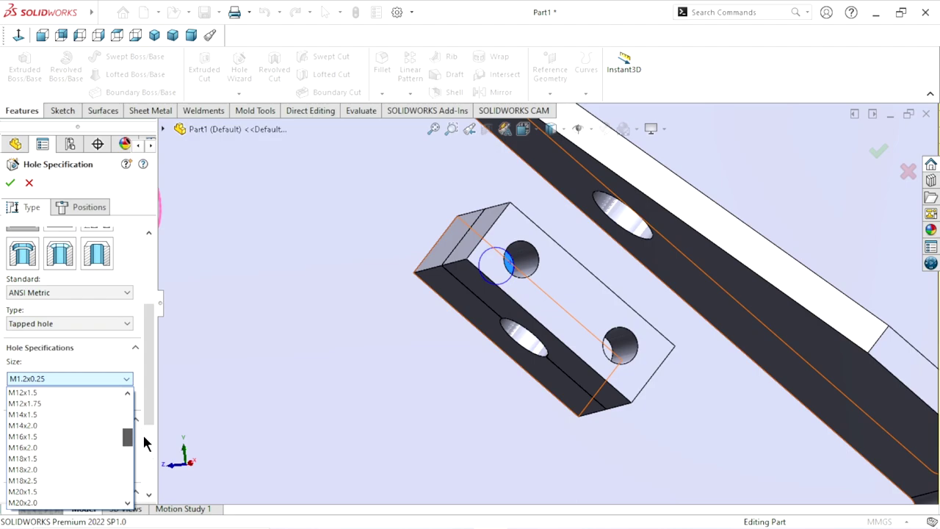
click(36, 393)
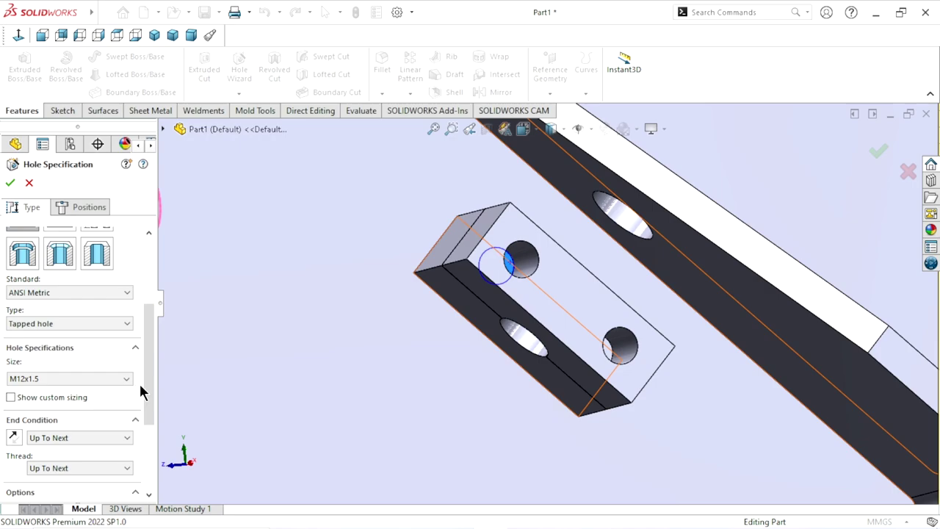
click(71, 440)
click(64, 451)
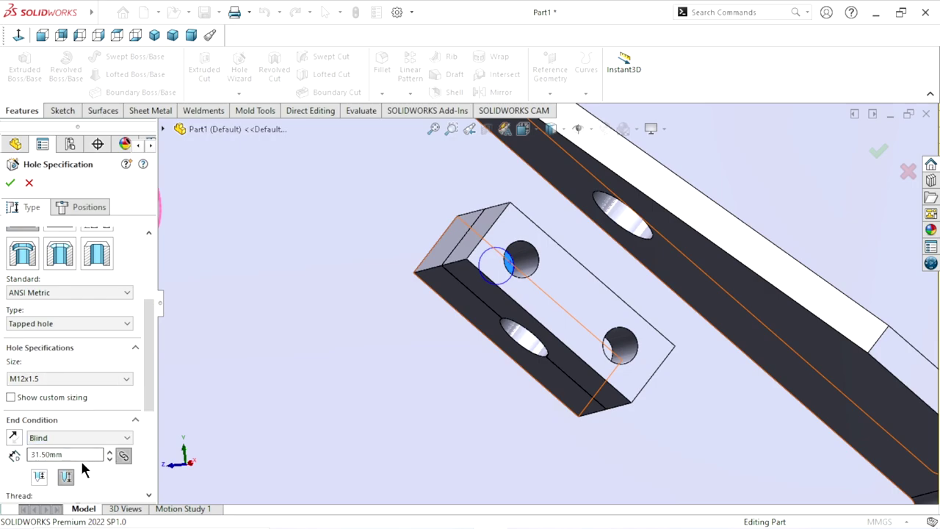
drag(83, 455, 2, 454)
text(25)
key(Return)
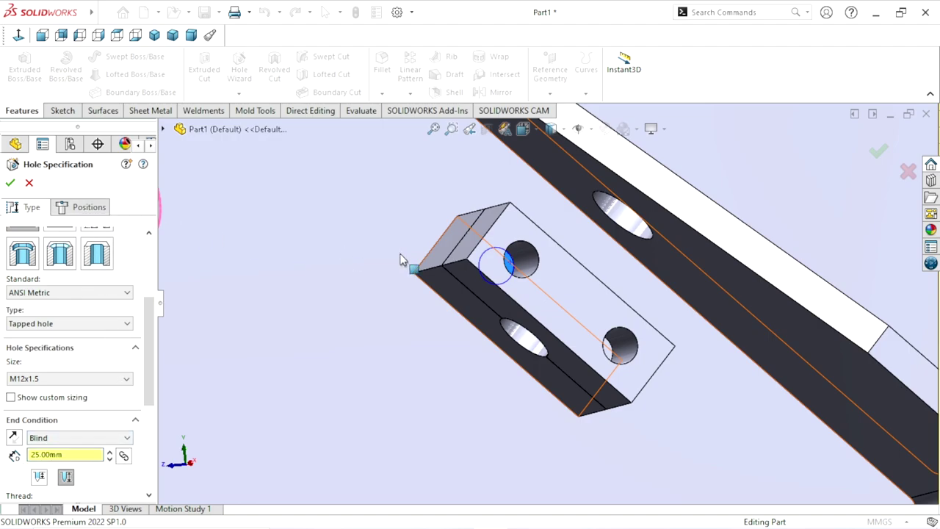
Step: View the flange face Normal To and zoom in
click(98, 35)
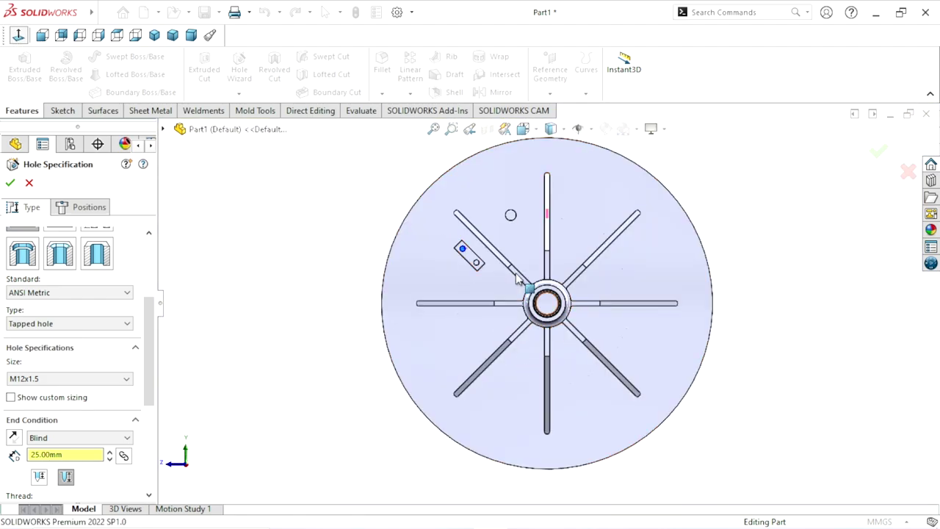
scroll(476, 263, down, 5)
scroll(512, 301, down, 1)
scroll(495, 235, down, 2)
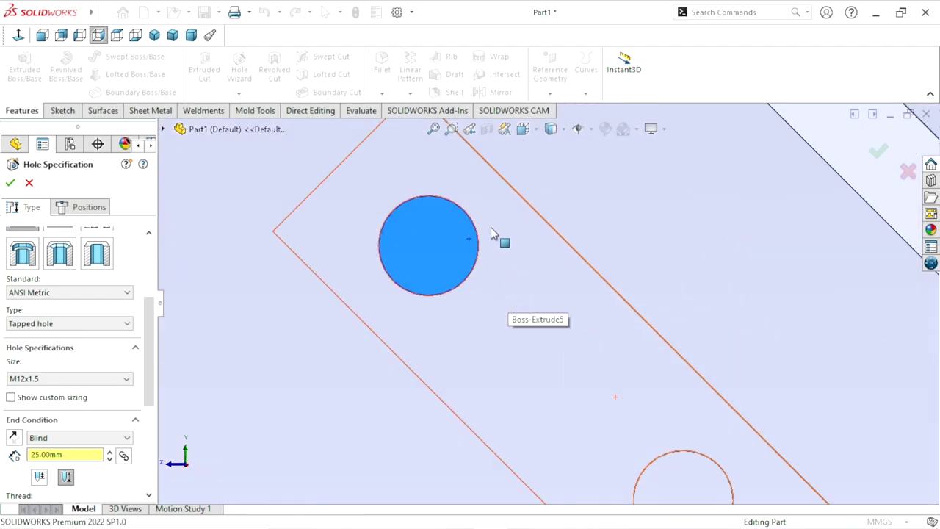
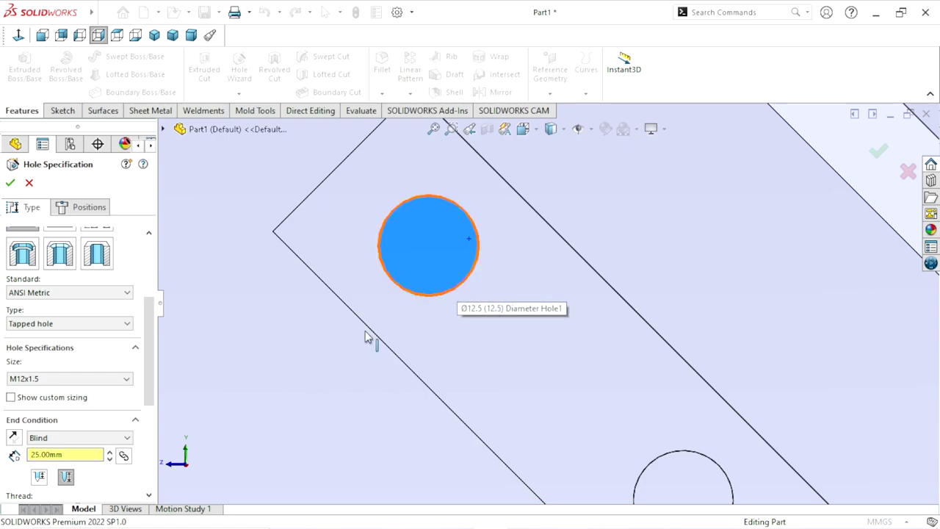
Step: Place the M12x1.5 tapped hole, 25 mm blind, at the centre of the plate's second circle
drag(151, 367, 145, 434)
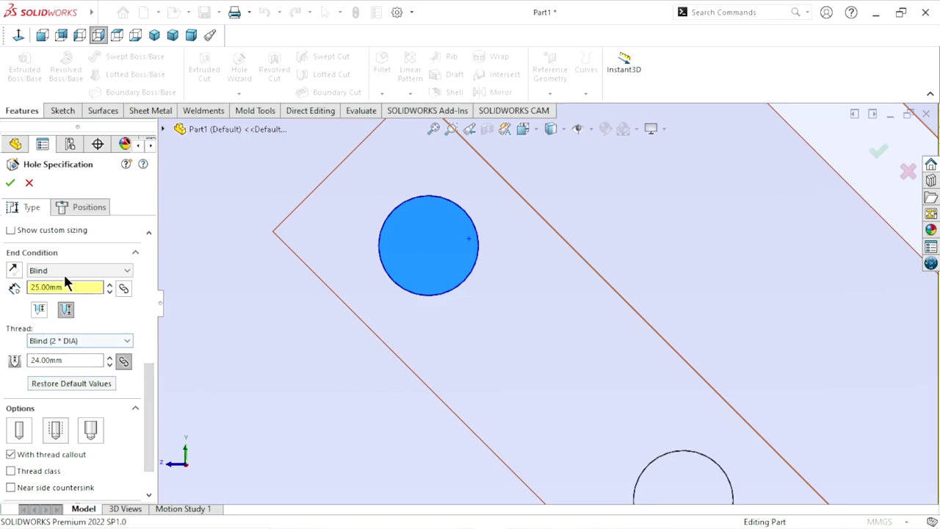
drag(148, 362, 168, 257)
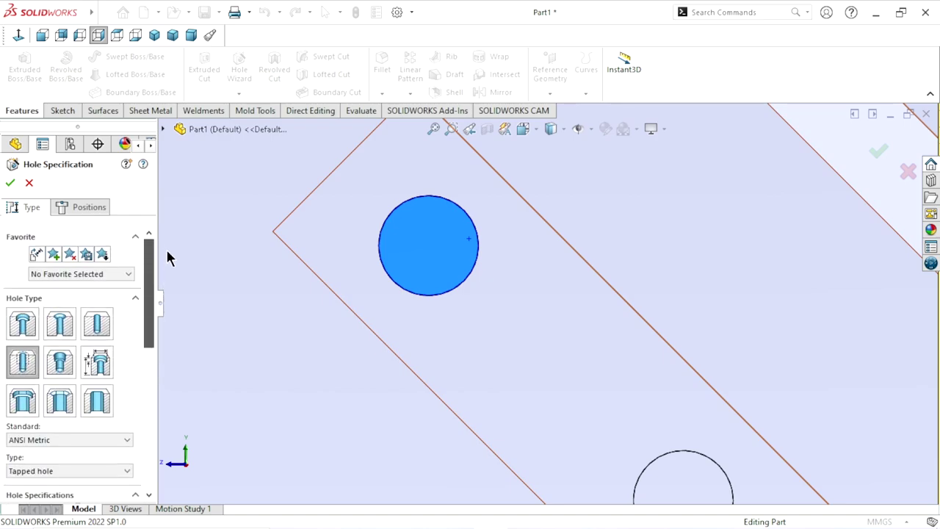
click(75, 208)
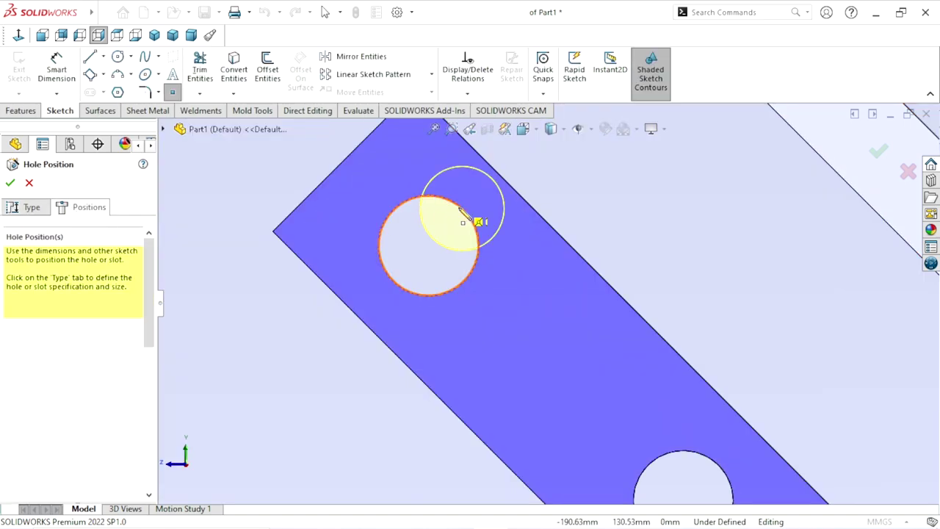
click(429, 246)
scroll(466, 335, up, 2)
scroll(616, 396, up, 2)
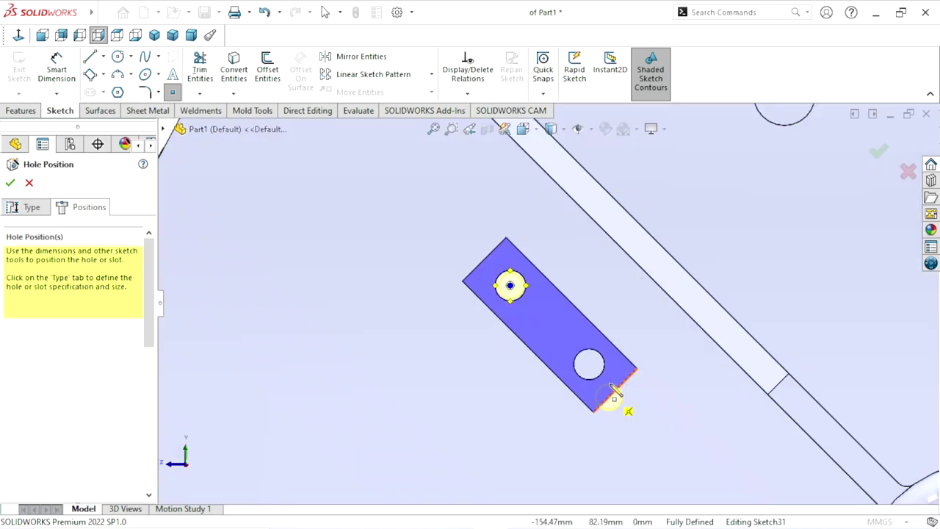
scroll(616, 397, down, 2)
scroll(608, 332, down, 2)
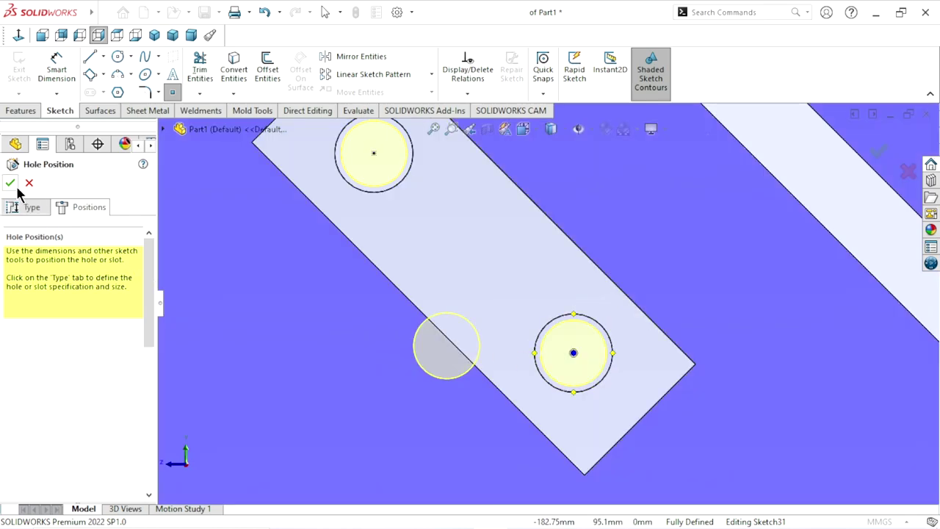
click(11, 182)
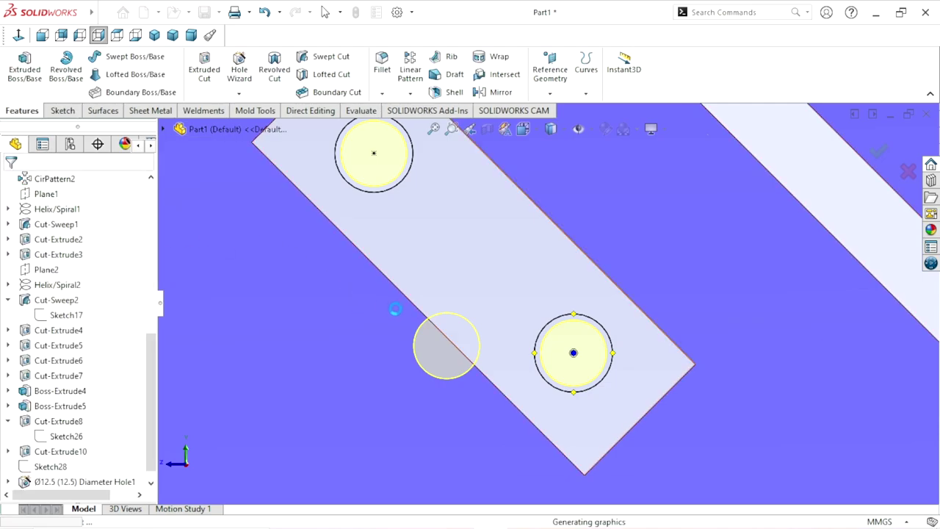
scroll(403, 312, up, 3)
scroll(406, 316, up, 3)
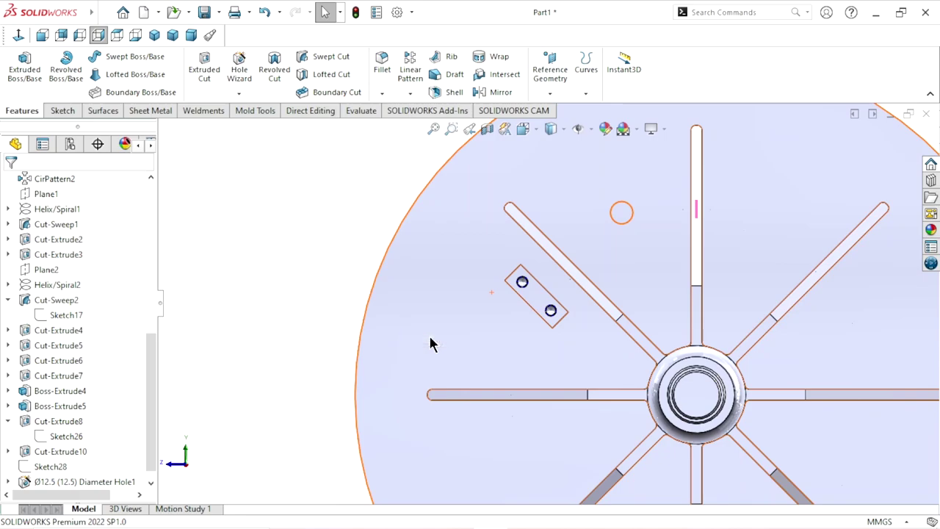
scroll(430, 340, up, 2)
mouse_move(430, 340)
middle_down()
mouse_move(531, 334)
mouse_move(471, 316)
middle_up()
scroll(448, 307, down, 3)
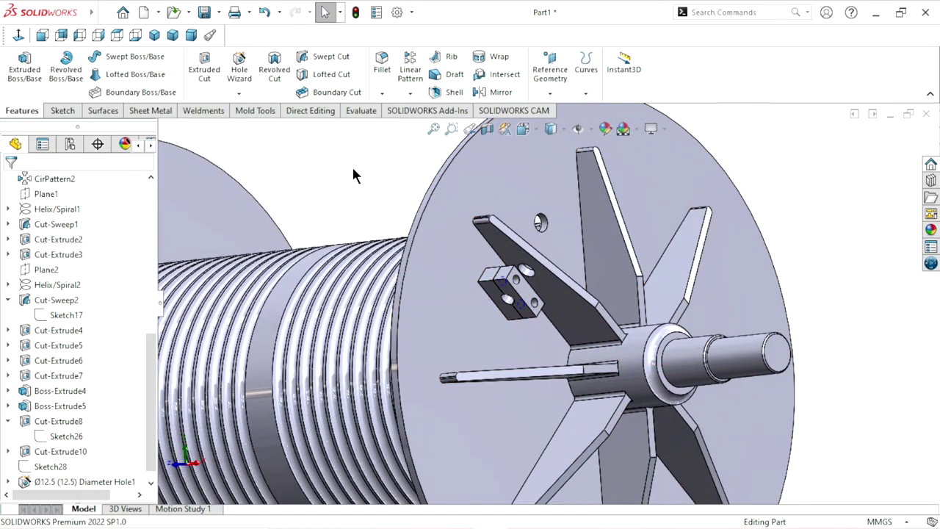
scroll(440, 323, up, 2)
scroll(441, 331, up, 1)
scroll(684, 330, down, 2)
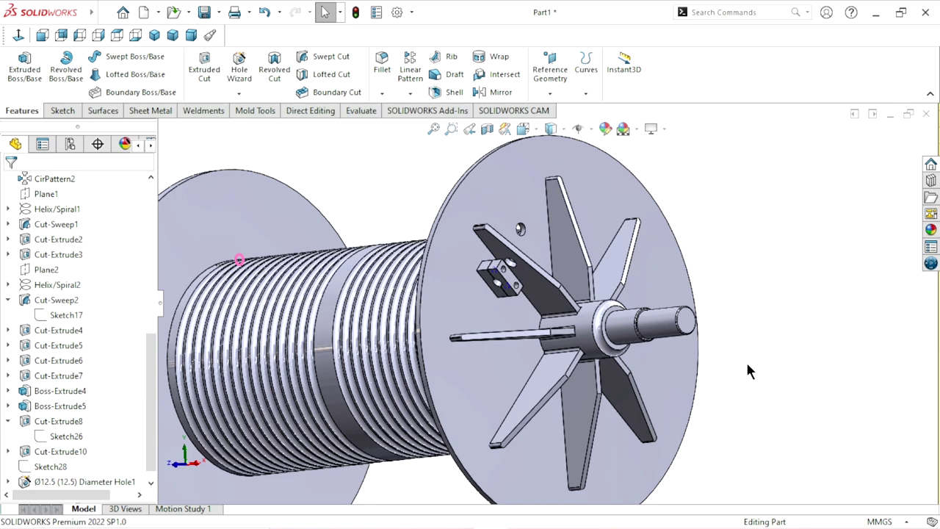
scroll(706, 422, up, 1)
scroll(664, 417, up, 2)
scroll(661, 419, up, 1)
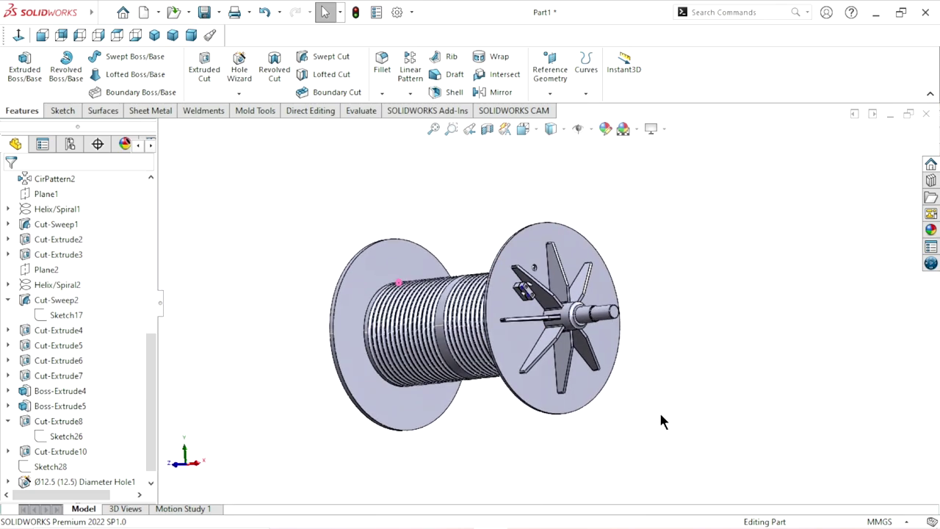
scroll(646, 417, up, 1)
scroll(556, 413, up, 2)
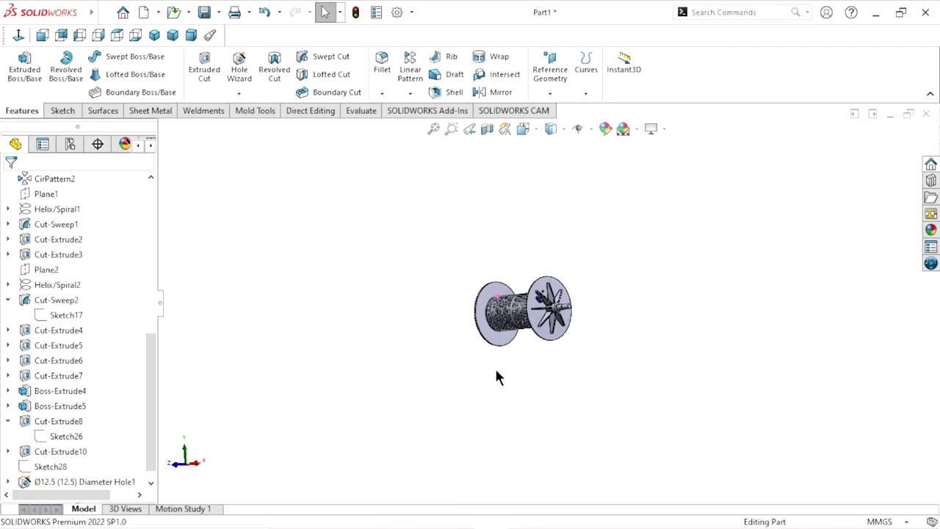
middle_drag(497, 376, 587, 317)
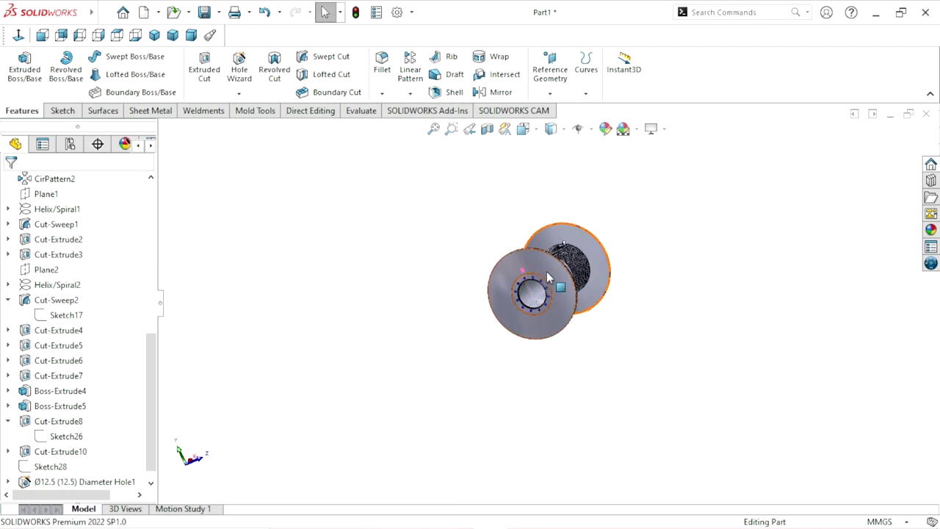
Step: Start a sketch on the front flange face, viewed normal to it, with hidden lines visible
click(553, 272)
click(613, 229)
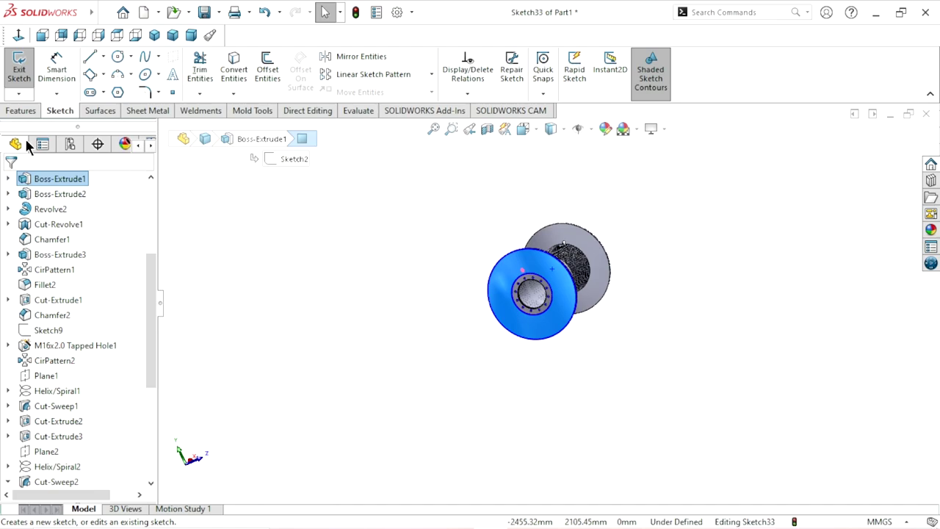
click(19, 35)
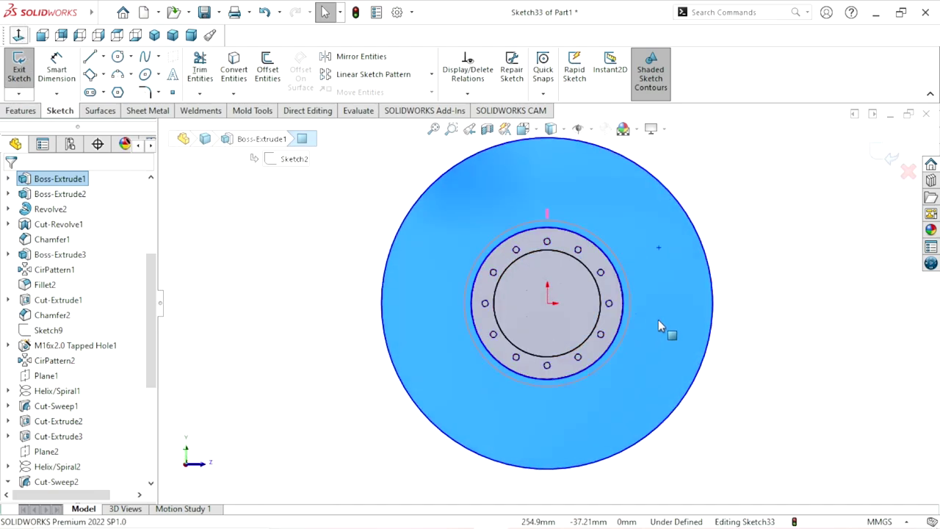
scroll(650, 263, down, 3)
click(714, 234)
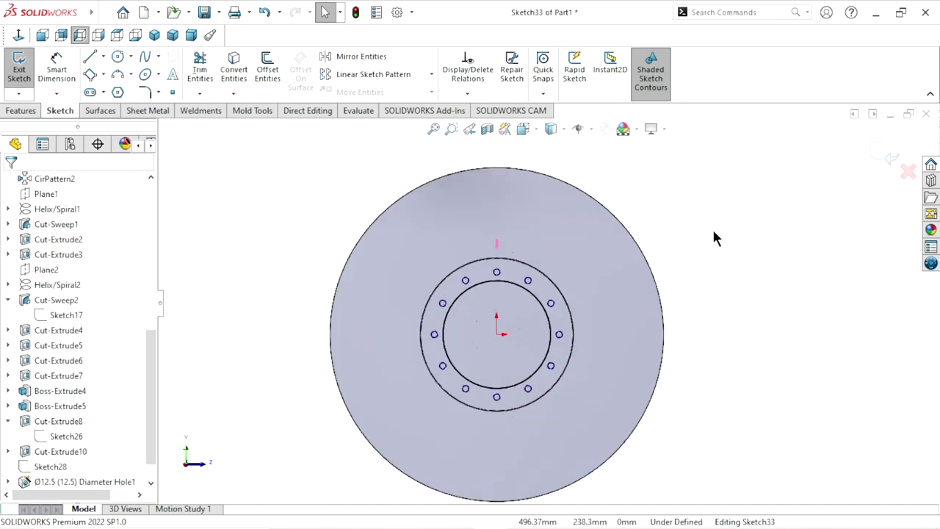
click(563, 130)
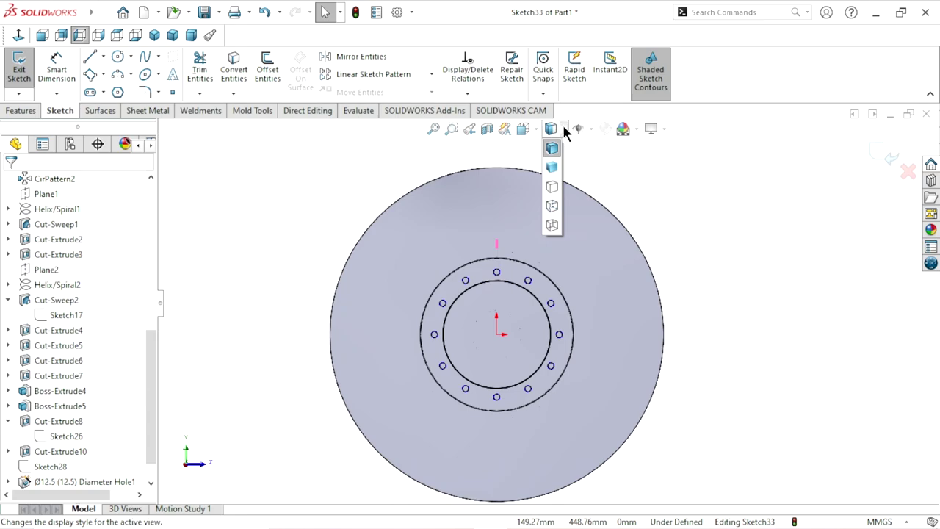
click(551, 208)
Step: Convert the dashed Ø25 mm hole circle into the sketch
scroll(540, 269, down, 2)
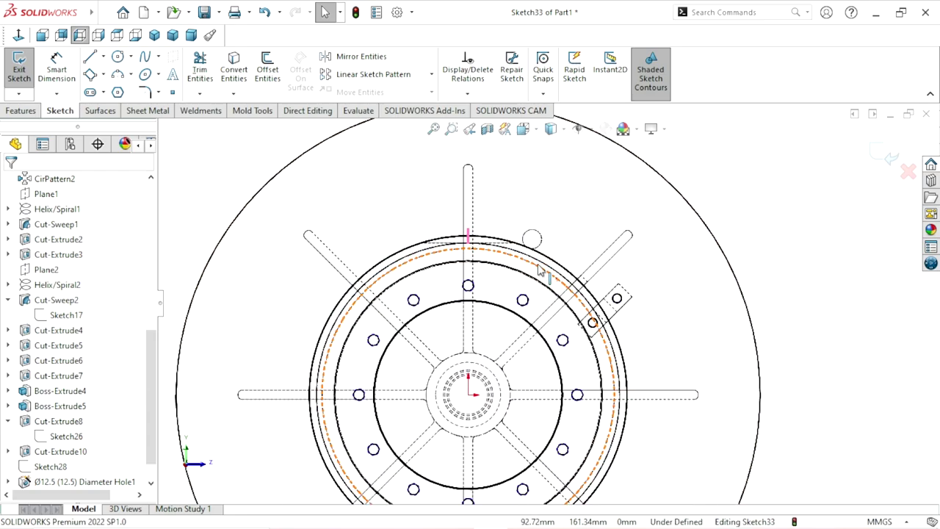
scroll(536, 261, down, 2)
scroll(557, 250, down, 1)
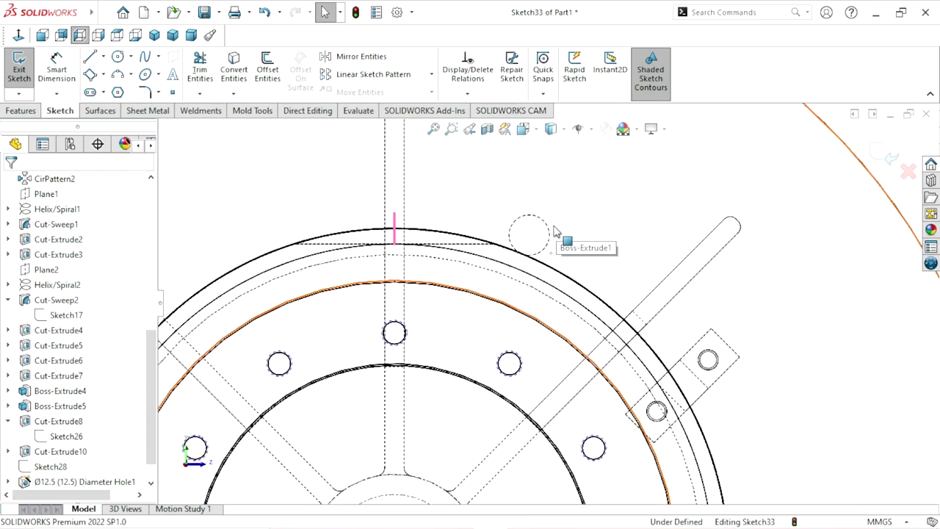
click(549, 241)
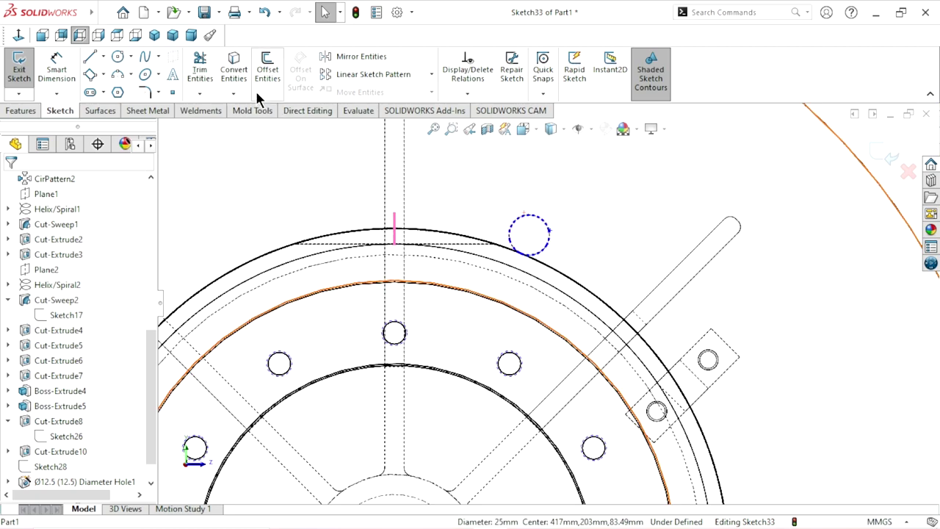
click(238, 77)
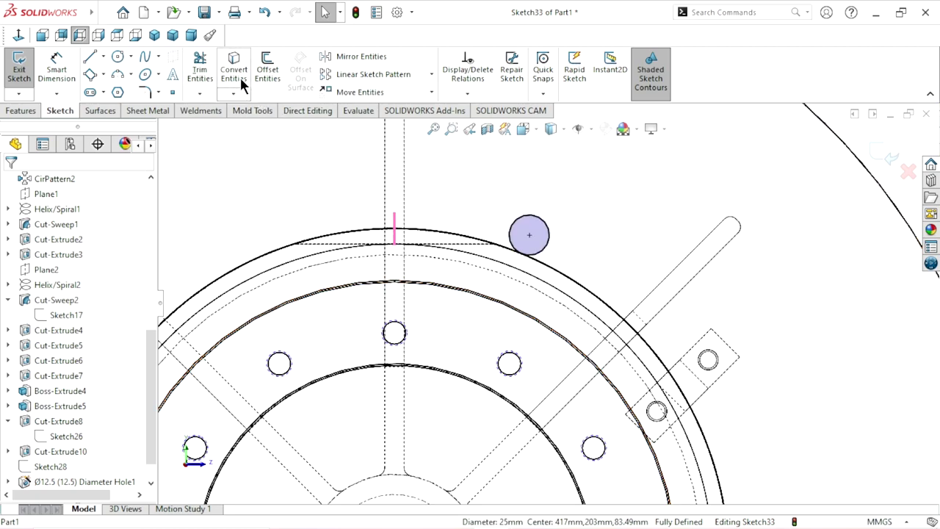
click(35, 112)
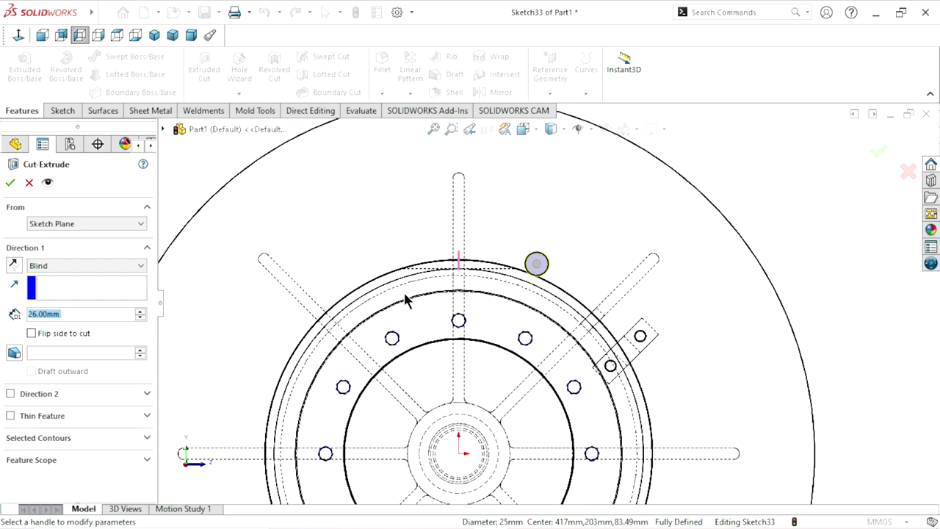
Step: Create the cut with its end condition set to Up To Next
scroll(511, 355, up, 3)
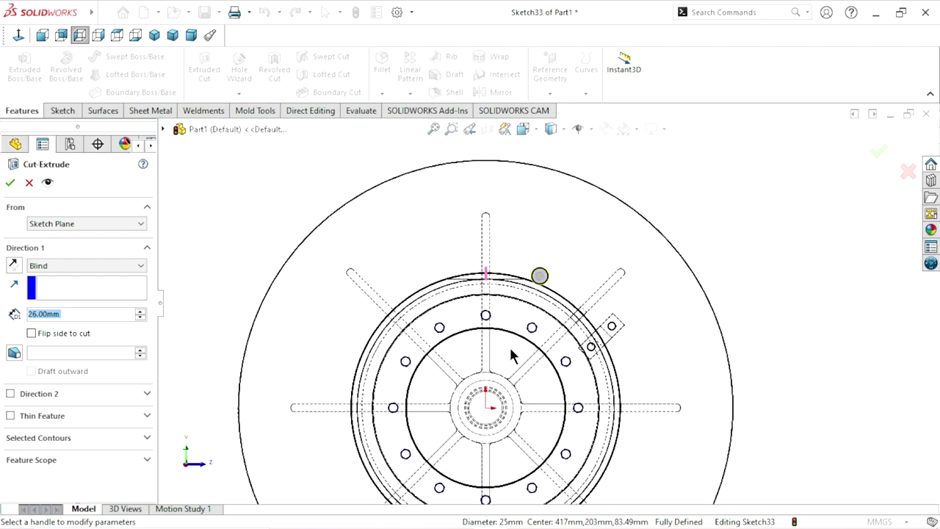
mouse_move(744, 268)
middle_down()
mouse_move(640, 342)
mouse_move(694, 316)
middle_up()
scroll(693, 315, up, 2)
scroll(632, 338, up, 2)
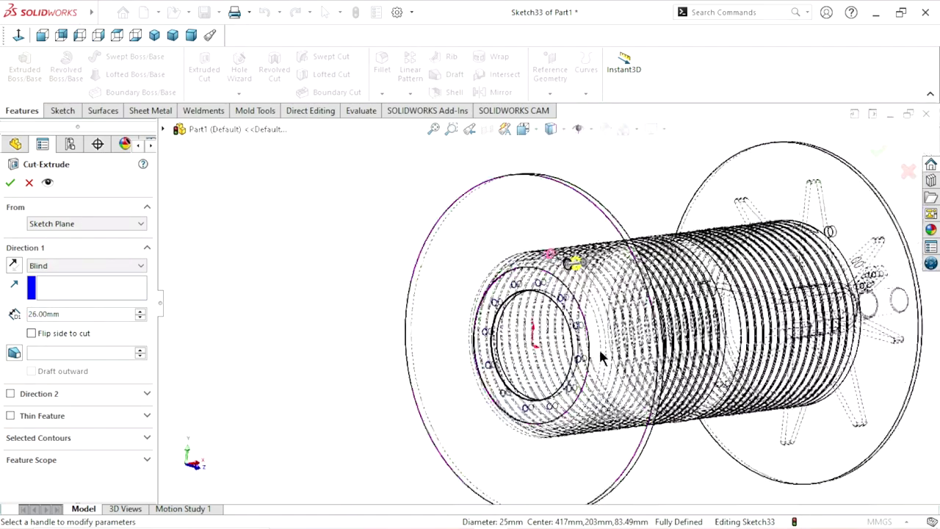
click(69, 267)
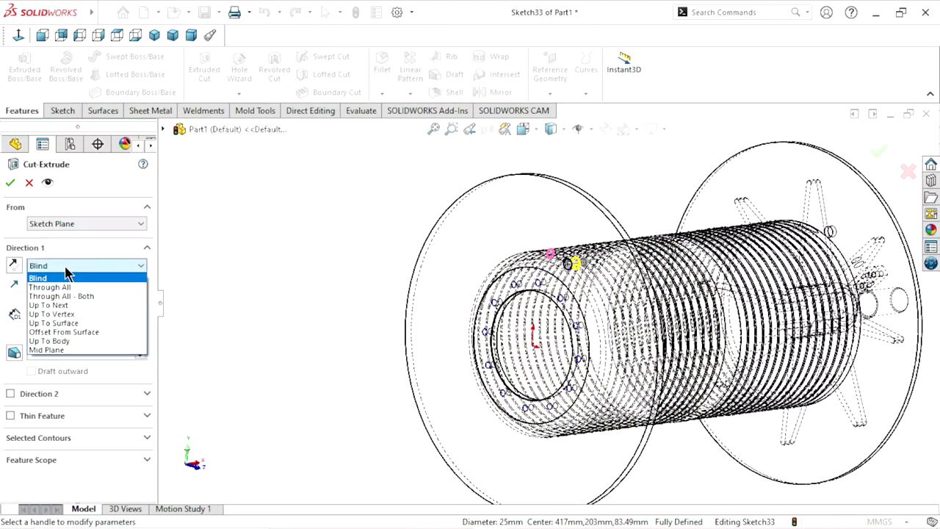
click(65, 308)
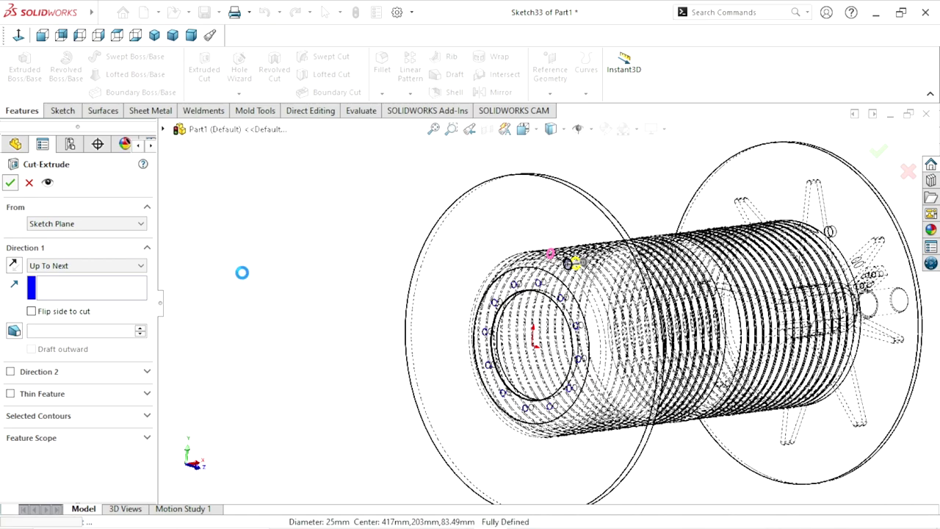
key(Return)
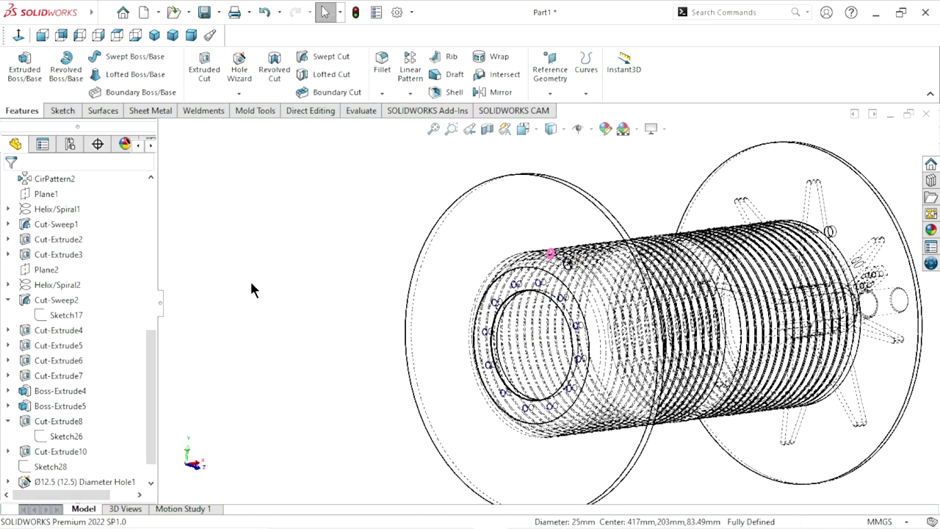
Step: Show the model shaded with edges and orbit and zoom out to see the whole flange
click(560, 129)
click(552, 148)
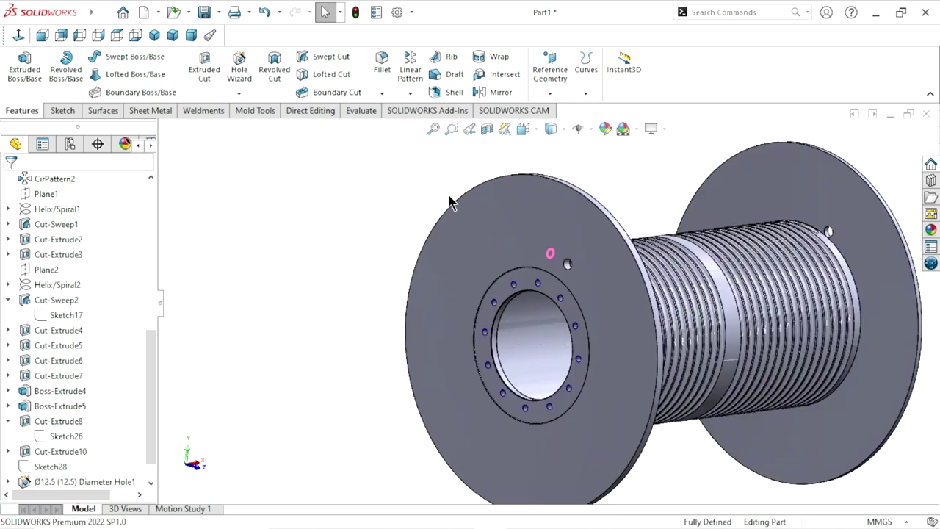
mouse_move(371, 327)
middle_down()
mouse_move(362, 319)
mouse_move(301, 330)
mouse_move(432, 329)
middle_up()
scroll(432, 328, down, 3)
scroll(440, 327, down, 2)
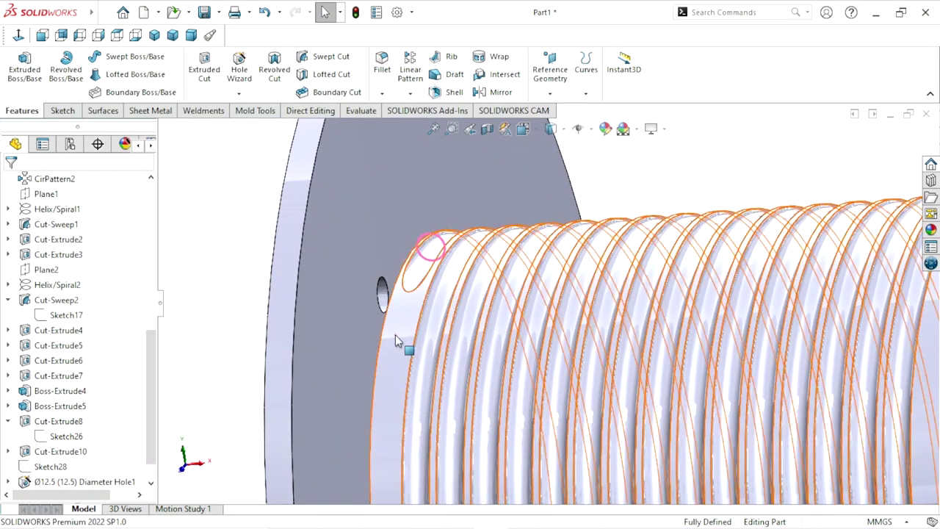
scroll(448, 326, down, 1)
scroll(449, 327, down, 1)
scroll(462, 326, down, 2)
scroll(489, 325, down, 2)
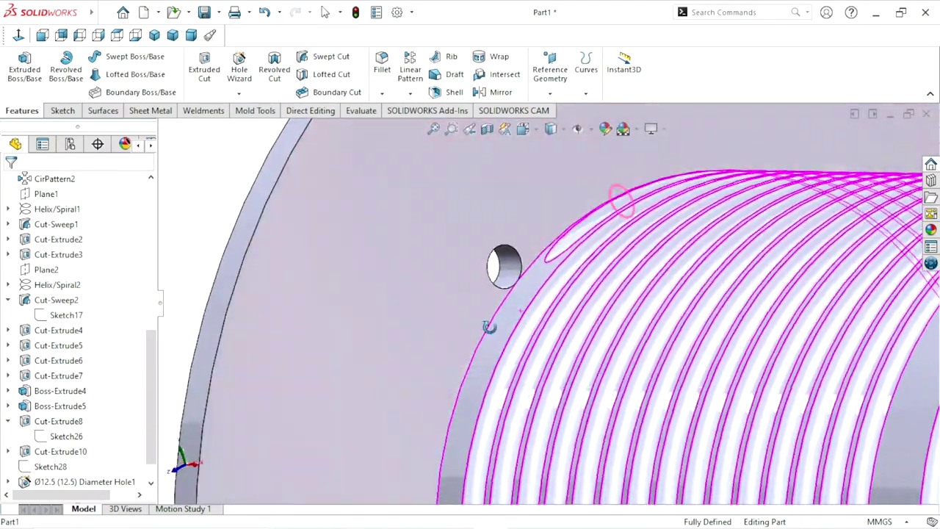
scroll(544, 316, down, 2)
middle_drag(560, 309, 569, 305)
scroll(572, 302, up, 5)
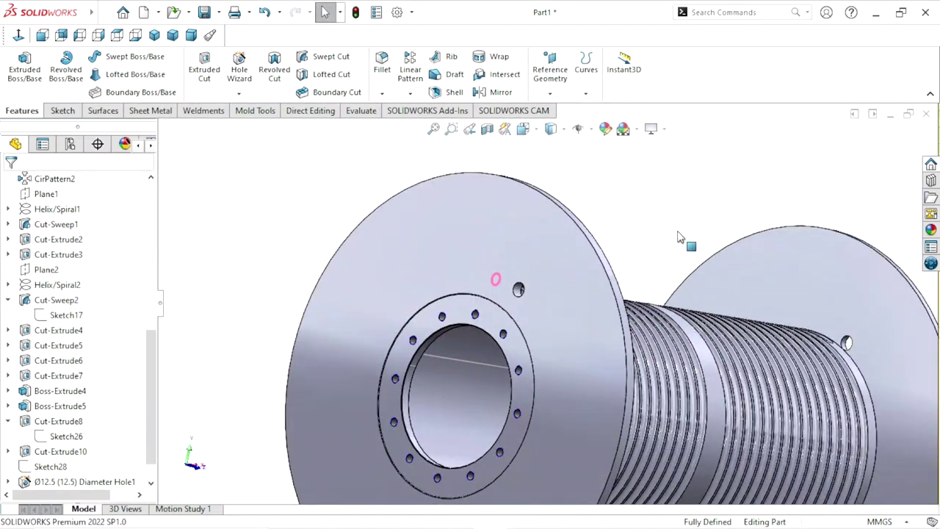
Step: Start a sketch on the flange's outer face, viewed normal to it
click(574, 301)
click(624, 254)
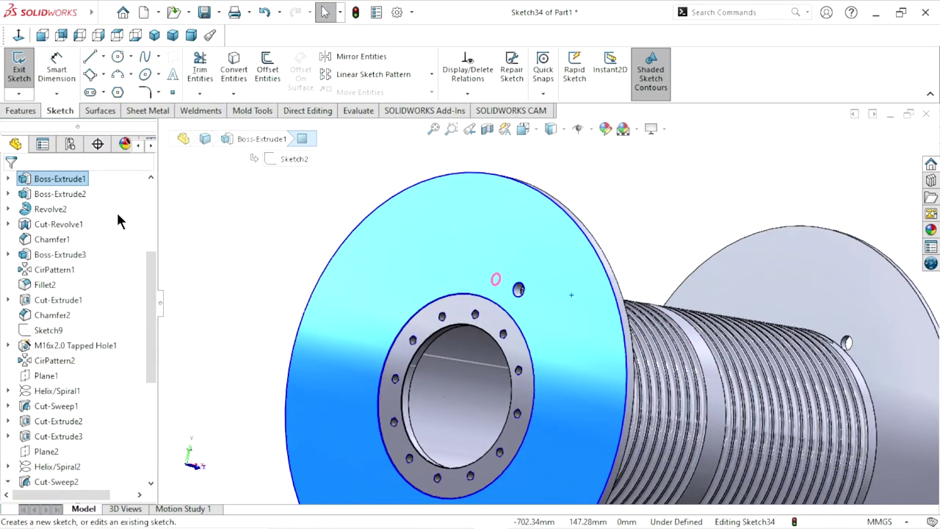
click(18, 34)
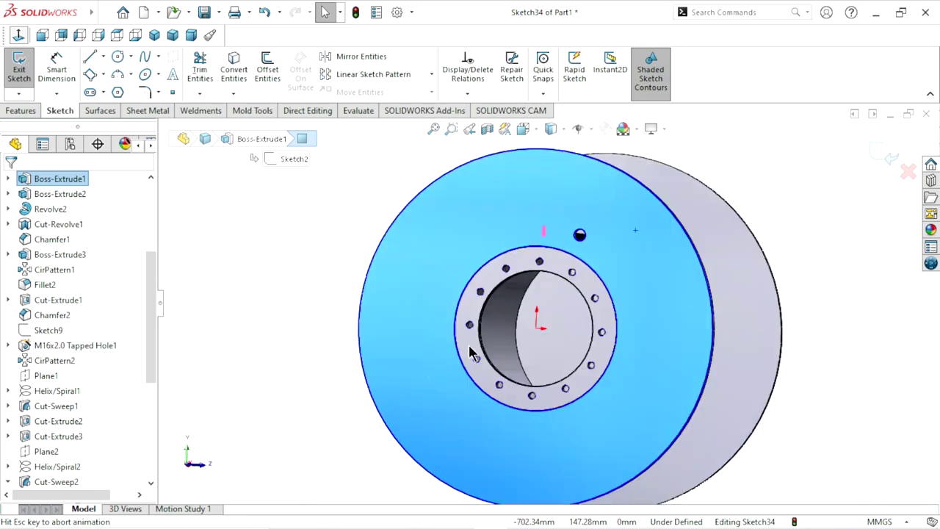
scroll(621, 248, down, 2)
scroll(611, 262, down, 2)
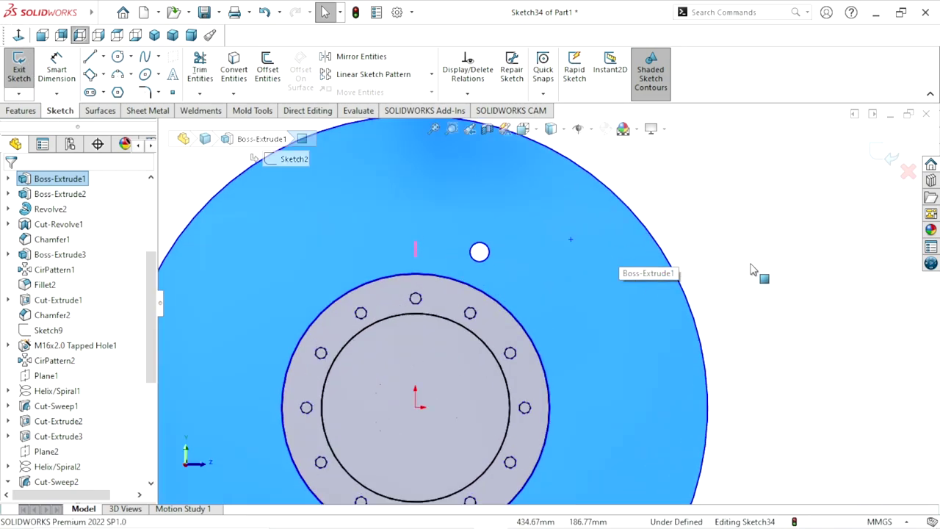
scroll(669, 343, up, 2)
scroll(630, 356, down, 2)
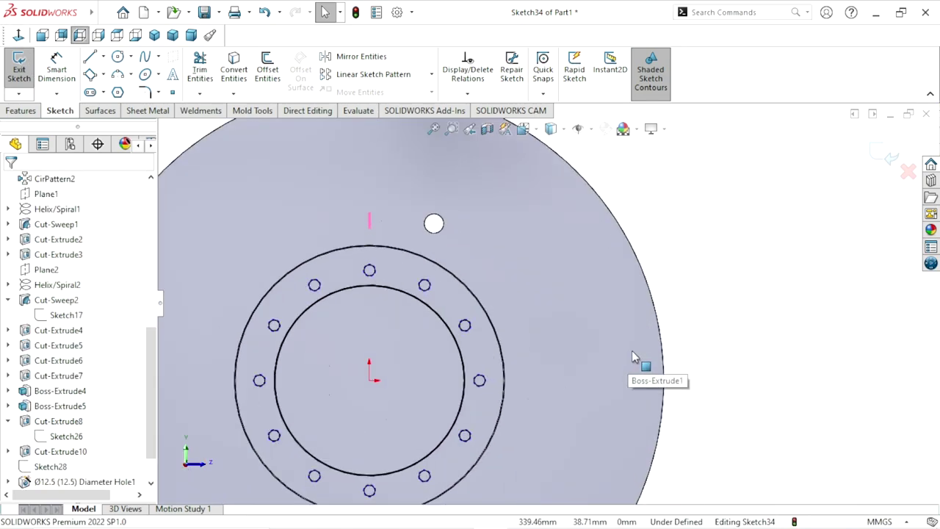
scroll(531, 361, up, 2)
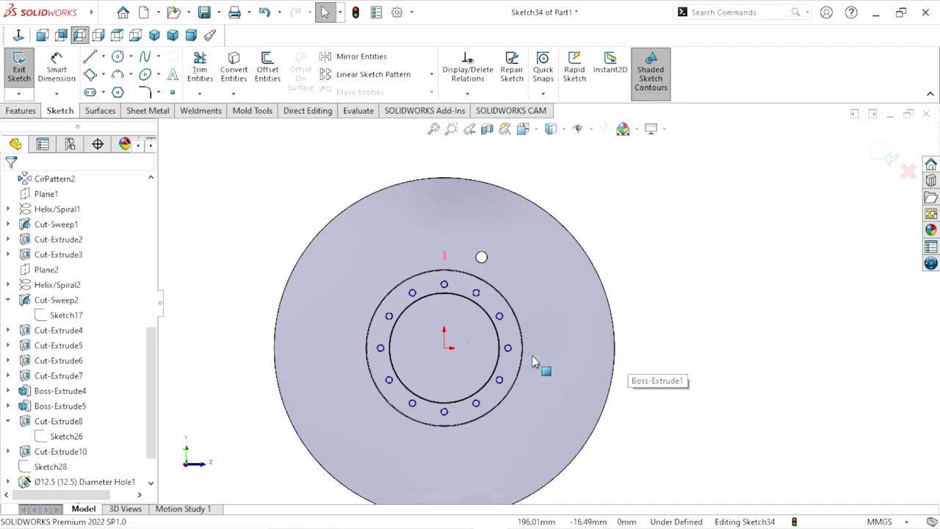
scroll(533, 327, up, 1)
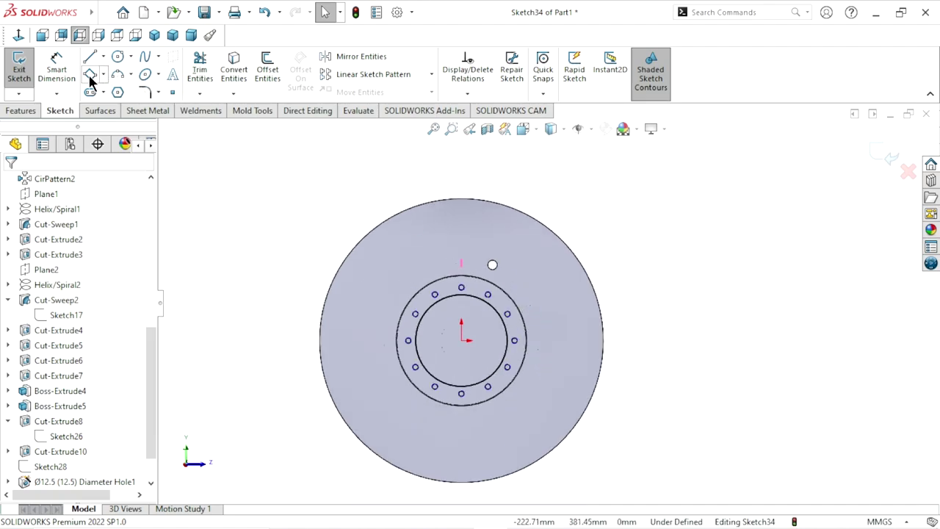
Step: Draw a tilted rectangle on the flange outside the bolt circle
key(r)
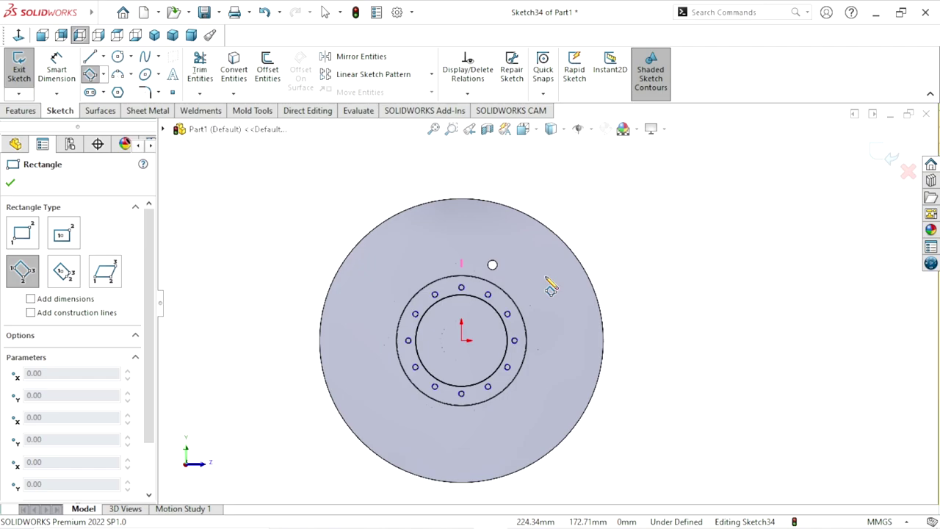
click(547, 280)
click(530, 297)
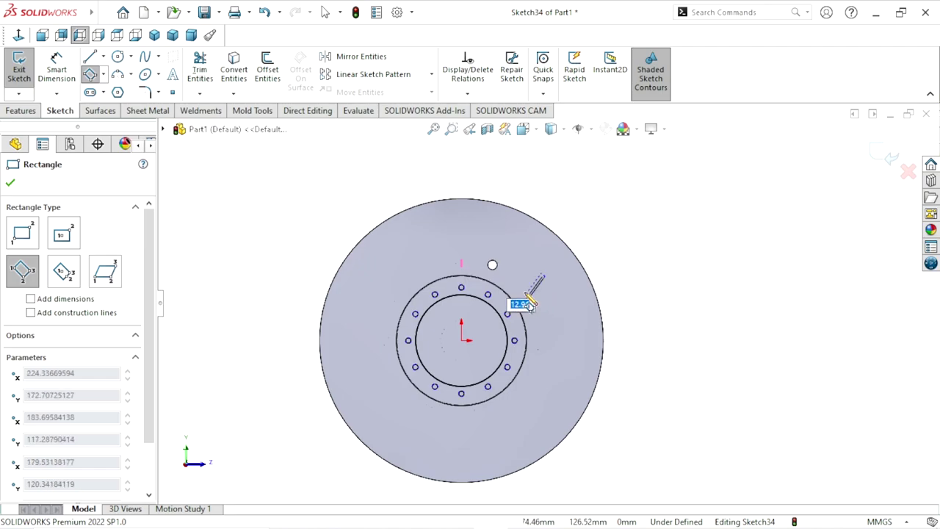
click(523, 289)
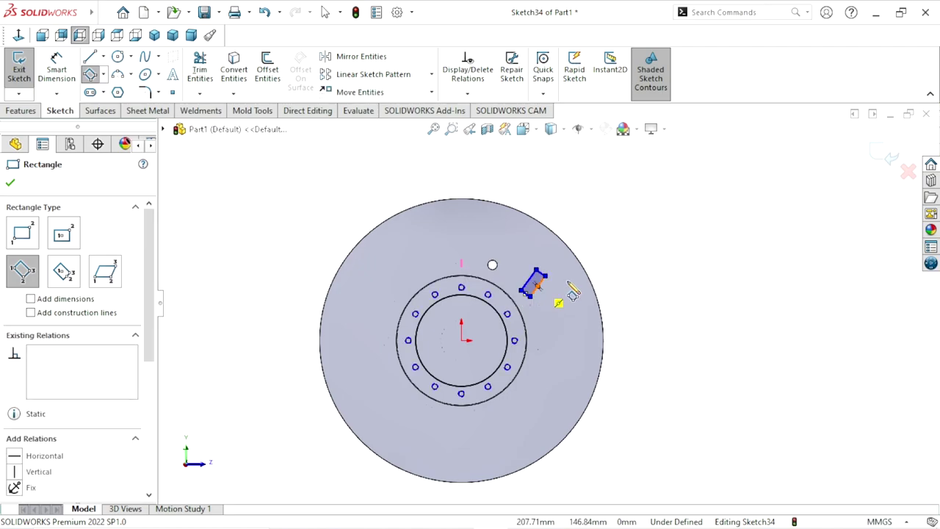
right_click(617, 265)
click(620, 267)
scroll(548, 309, down, 2)
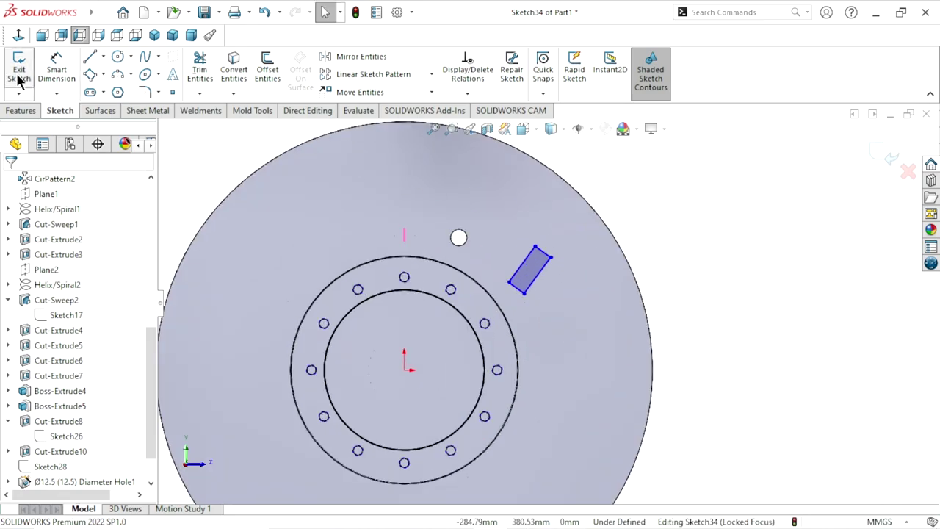
Step: Dimension the rectangle's short edge to 25 mm
click(56, 67)
scroll(576, 272, down, 2)
scroll(576, 272, down, 1)
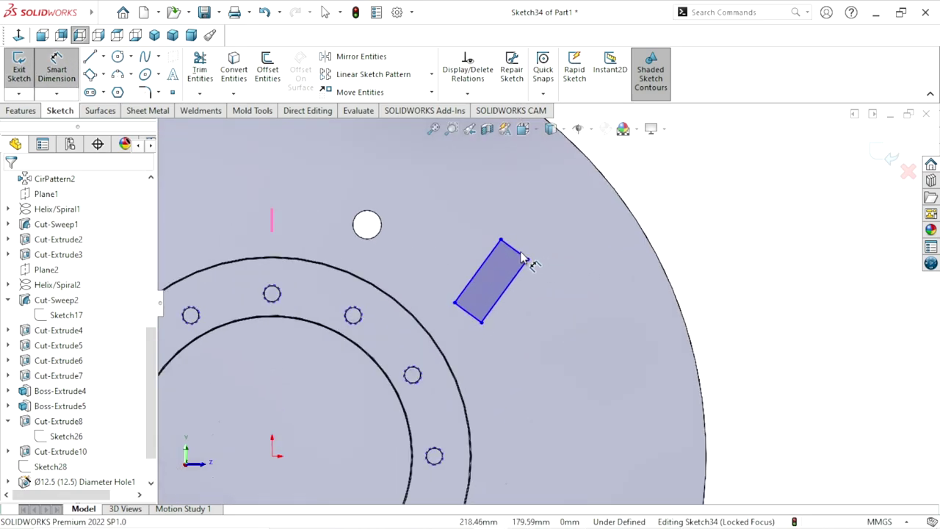
click(520, 255)
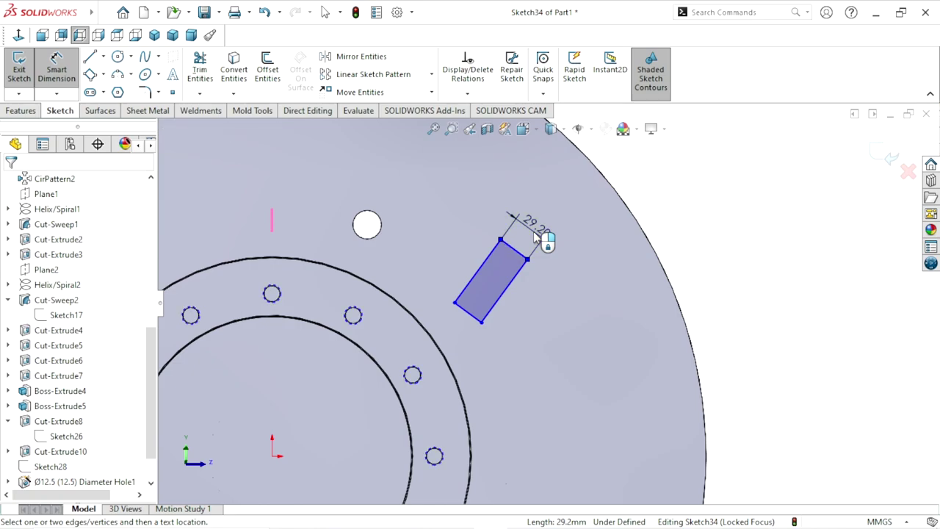
click(536, 235)
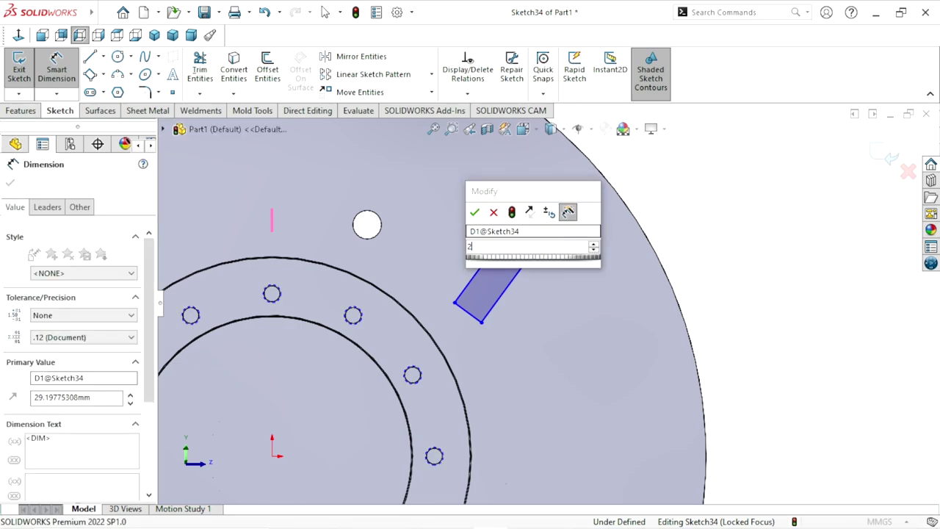
text(25)
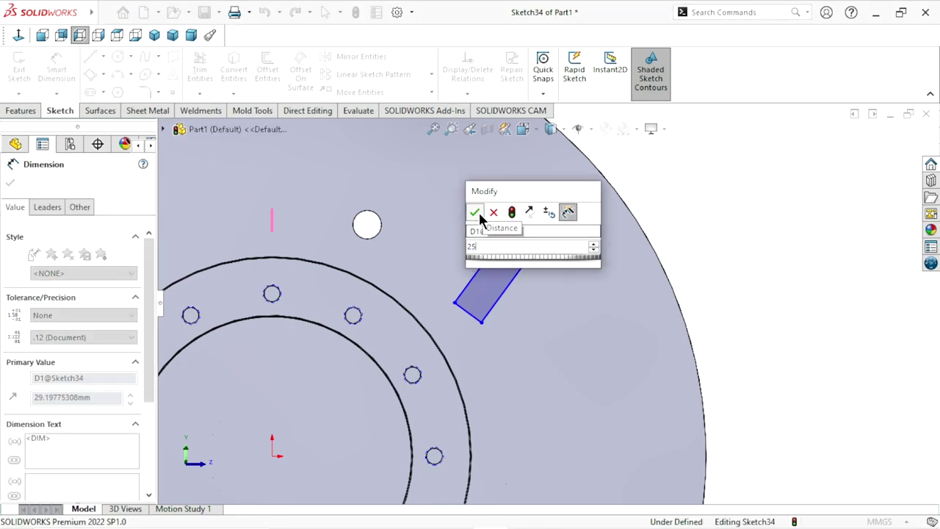
click(476, 212)
key(Escape)
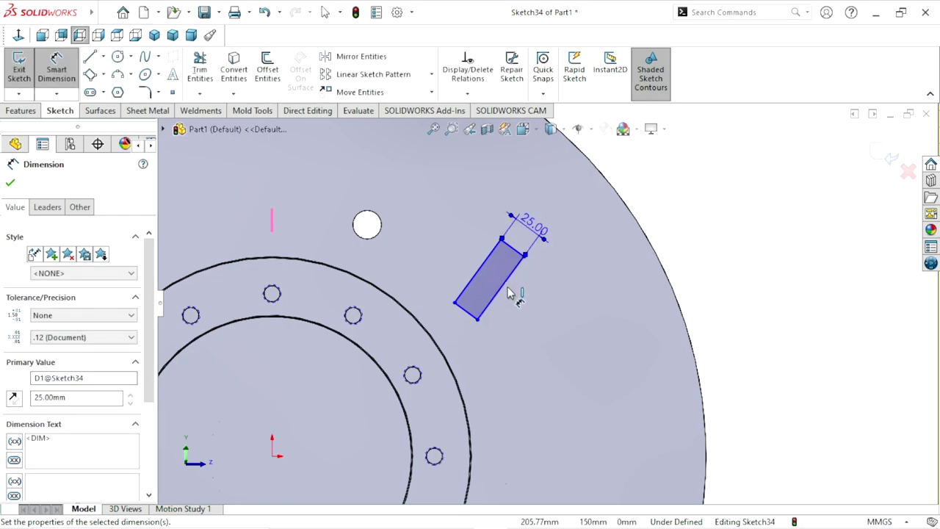
Step: Dimension the rectangle's long edge to 75 mm
click(503, 288)
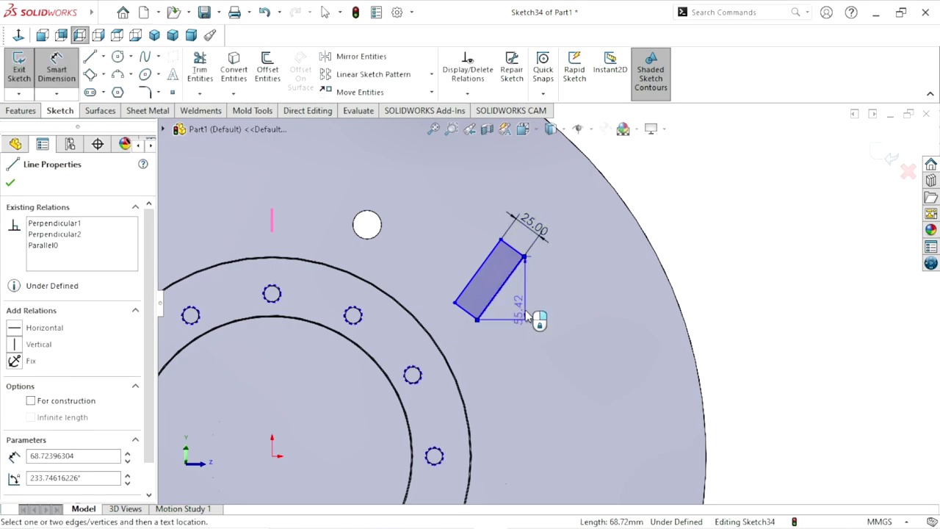
click(534, 345)
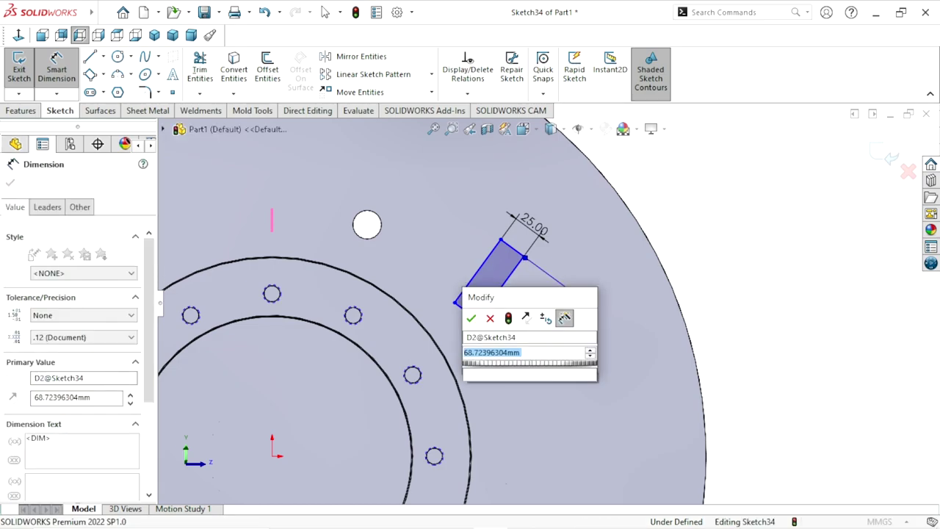
text(75)
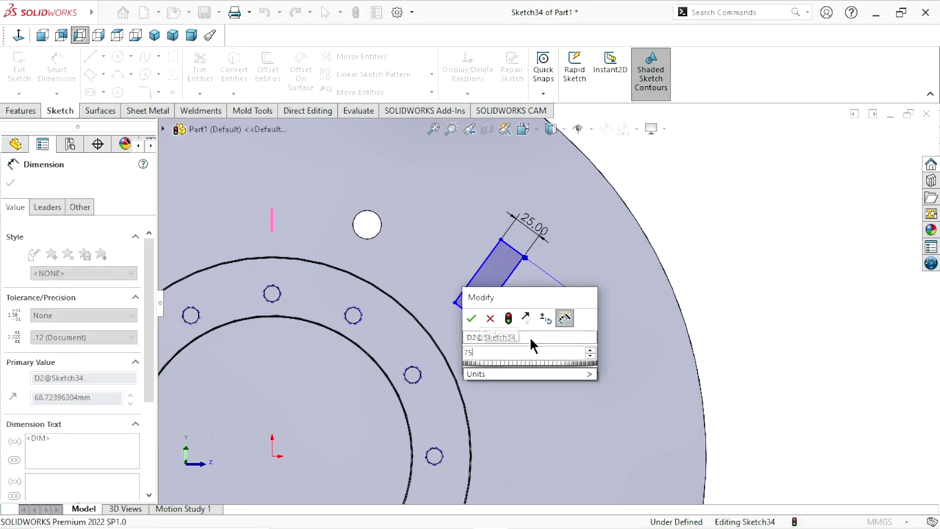
click(490, 318)
scroll(473, 421, up, 3)
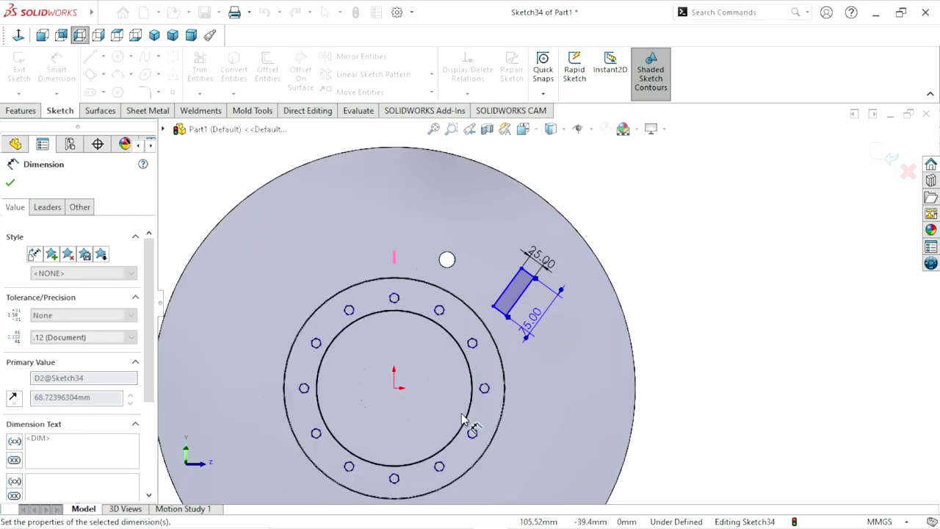
scroll(464, 420, up, 2)
scroll(445, 351, down, 2)
scroll(532, 303, down, 2)
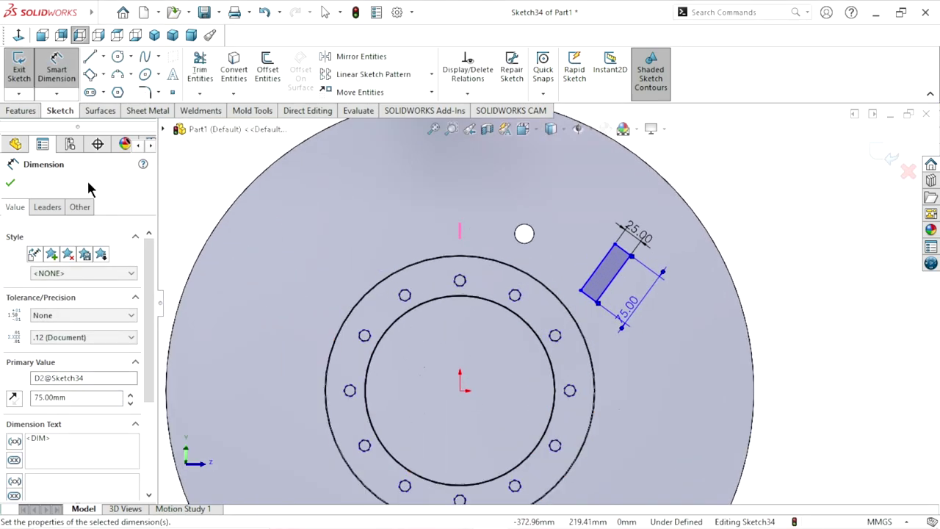
click(12, 184)
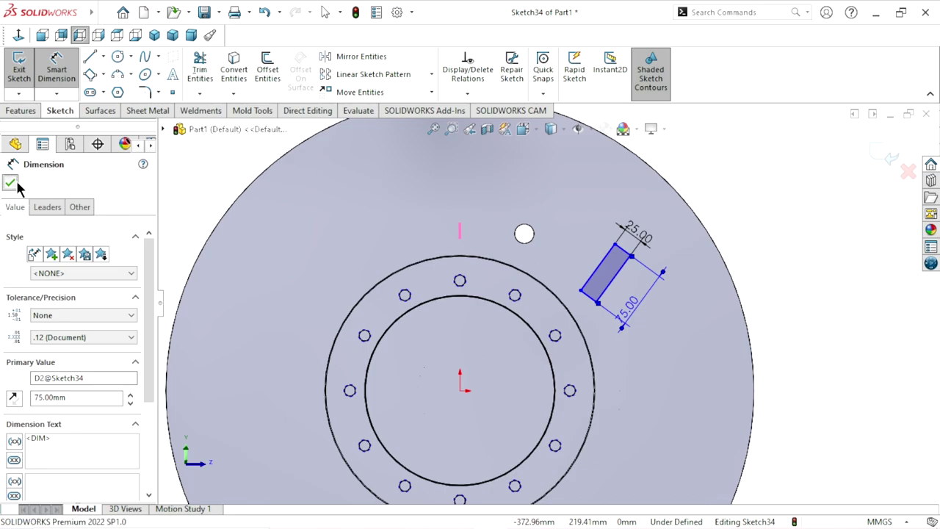
click(104, 57)
Step: Draw a vertical construction centerline up from the sketch origin
click(119, 89)
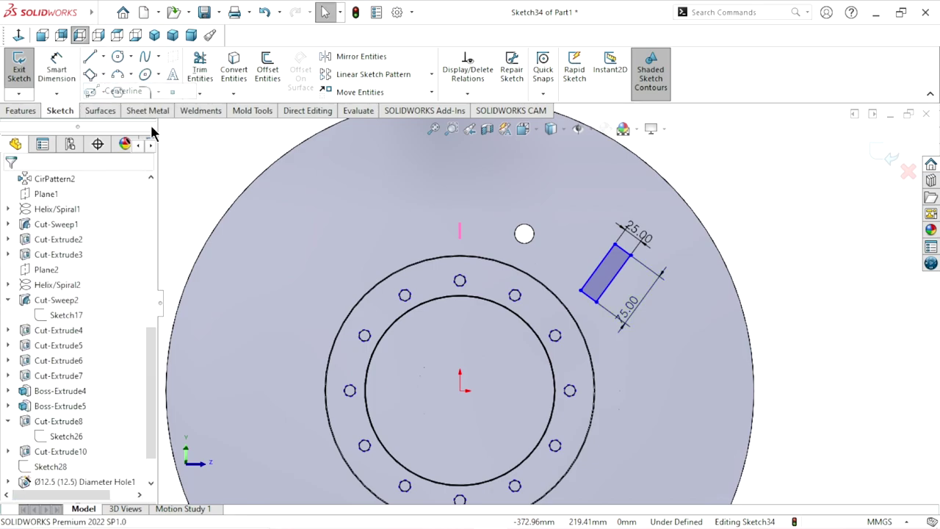
click(460, 390)
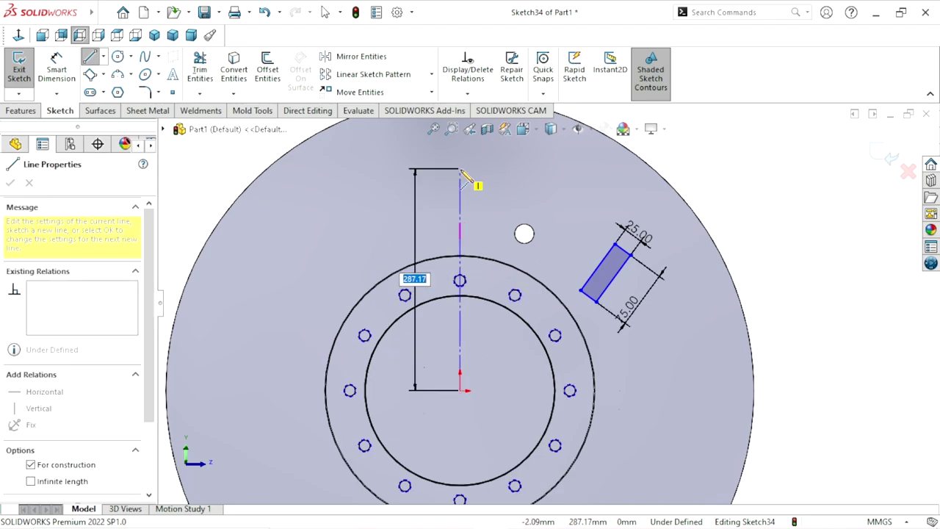
click(460, 170)
right_click(698, 170)
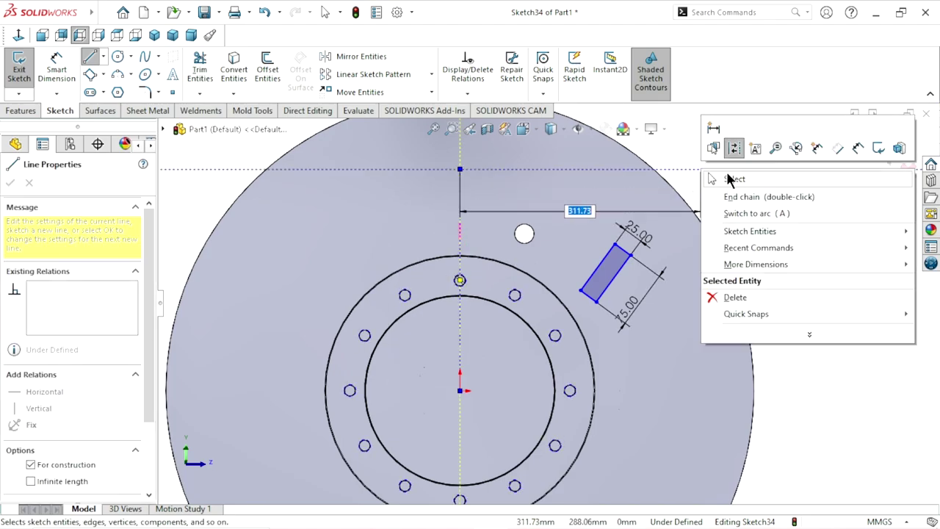
click(729, 179)
Step: Dimension the angle between the centerline and the rectangle's long edge to 45°
click(56, 70)
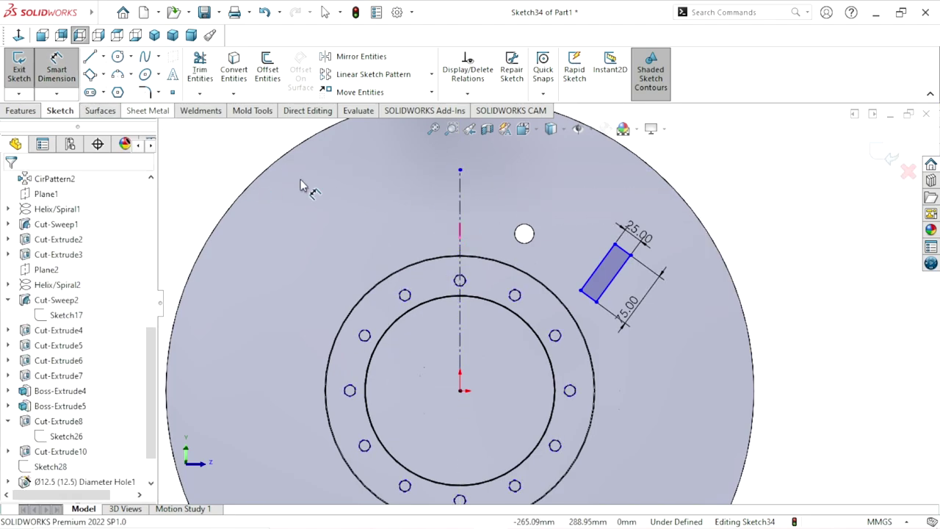
click(460, 213)
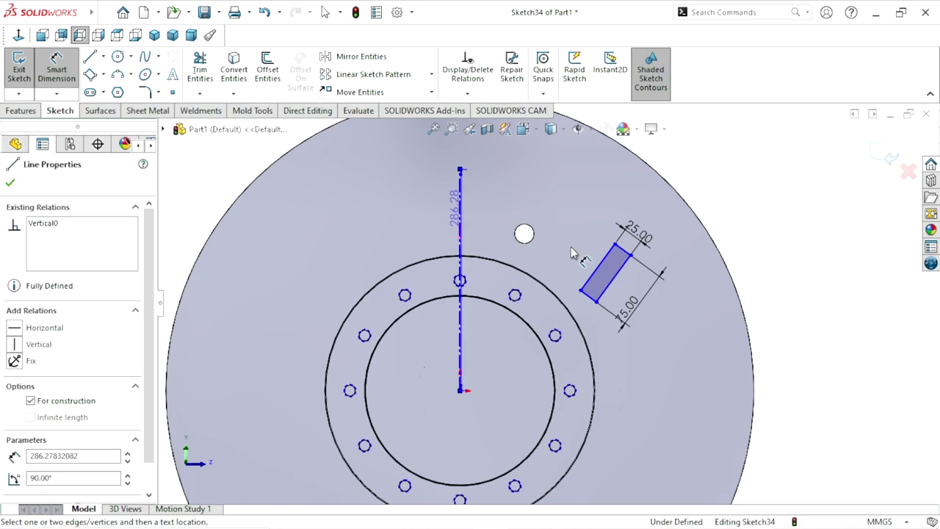
click(596, 274)
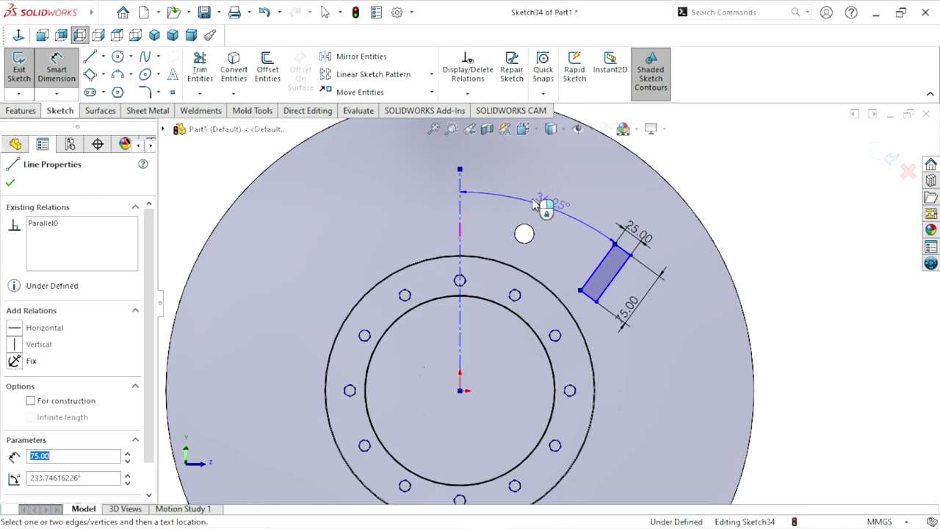
click(535, 205)
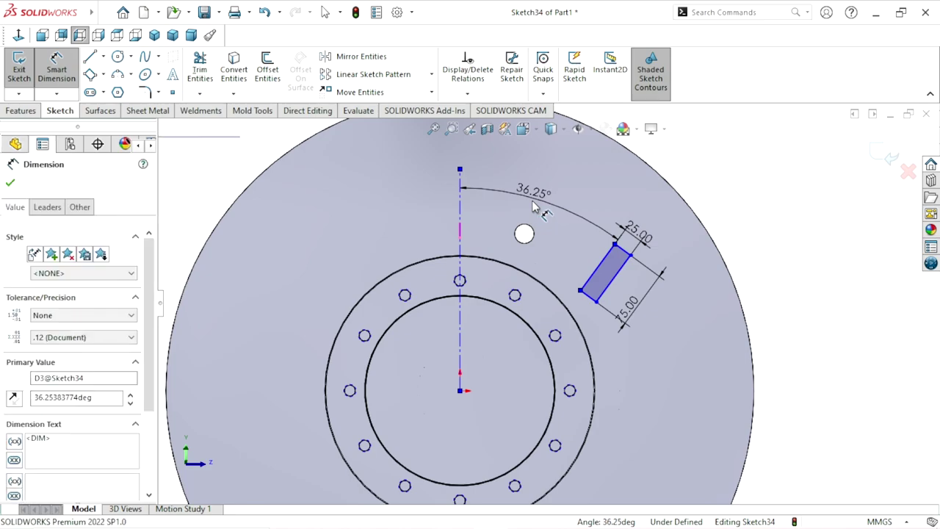
text(45)
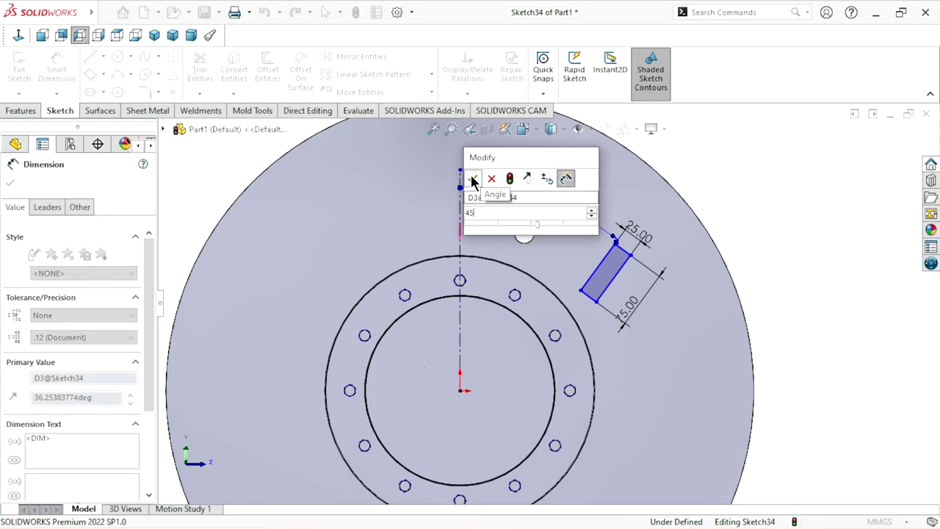
click(492, 180)
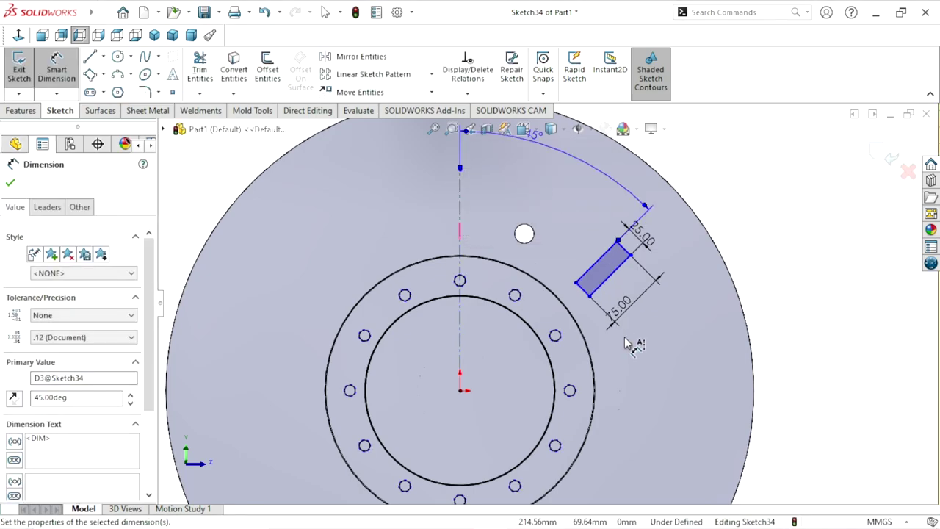
scroll(588, 316, up, 2)
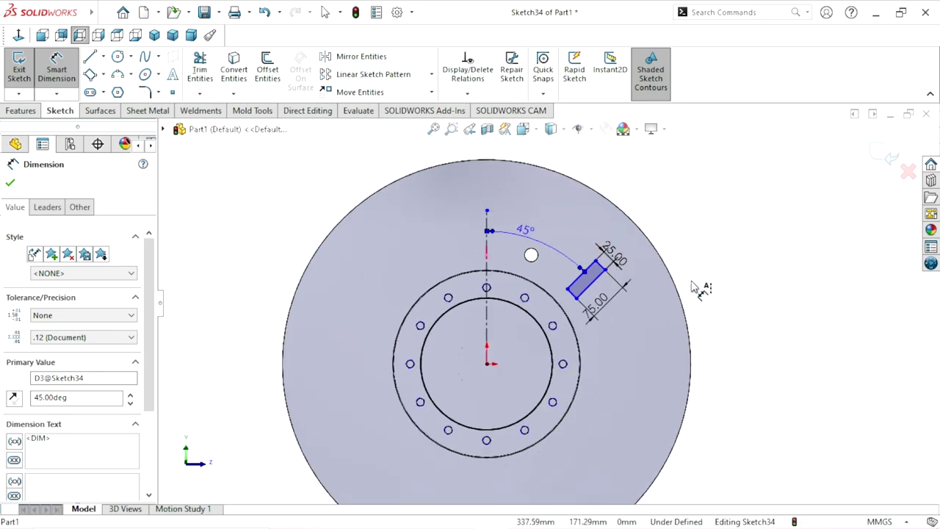
key(Escape)
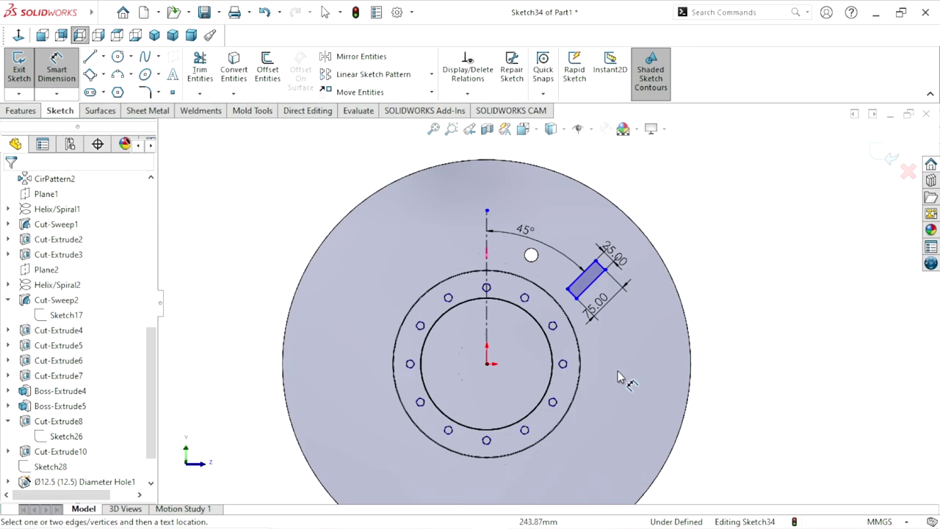
Step: Dimension the slot's end edge 210 mm from the sketch origin
click(491, 367)
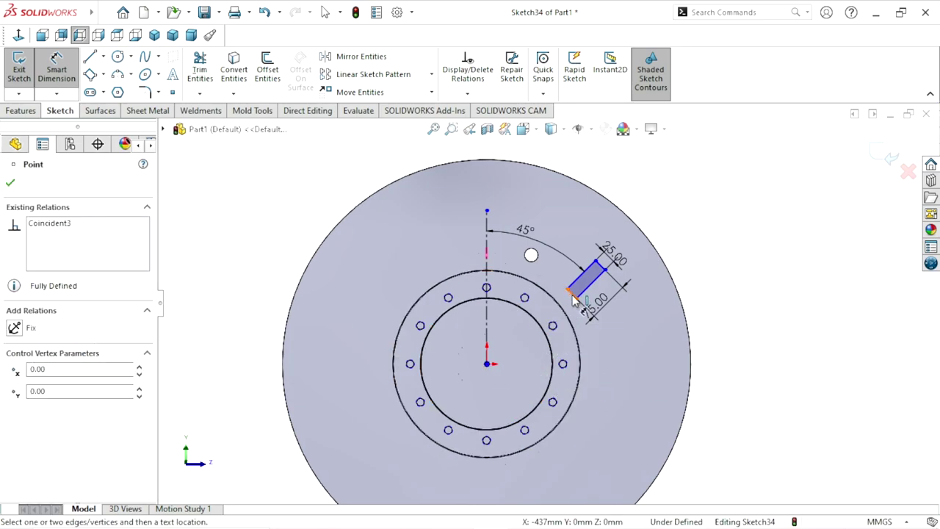
click(575, 298)
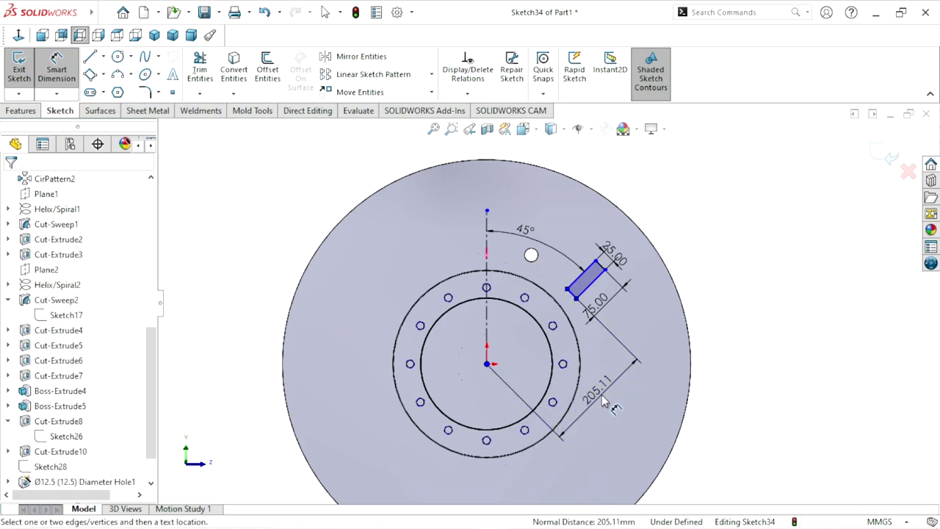
click(602, 401)
text(210)
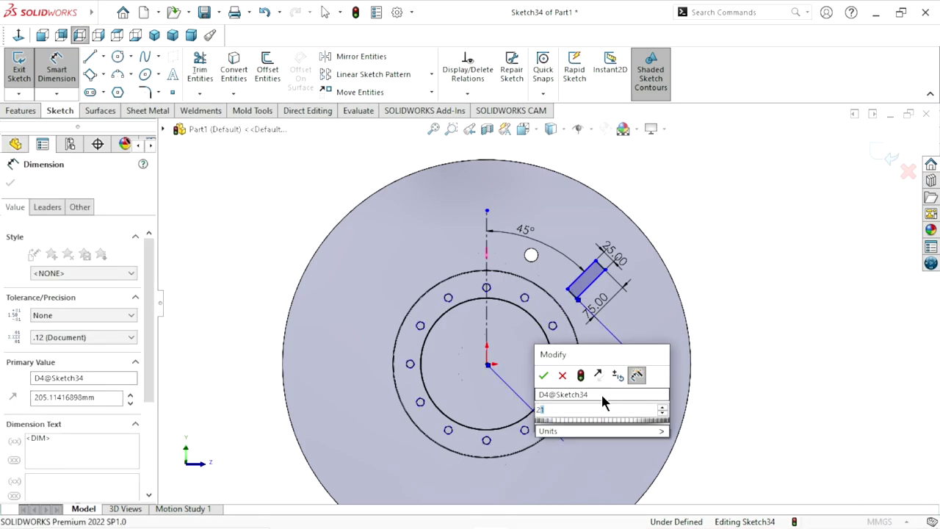
click(544, 375)
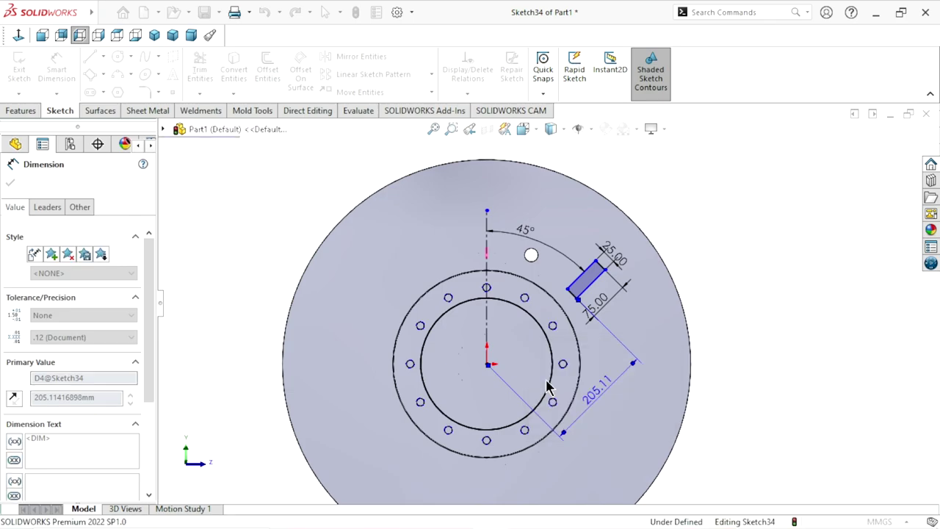
Step: Move the 25.00 dimension clear, then fully define the sketch with calculated dimensions
scroll(580, 331, down, 2)
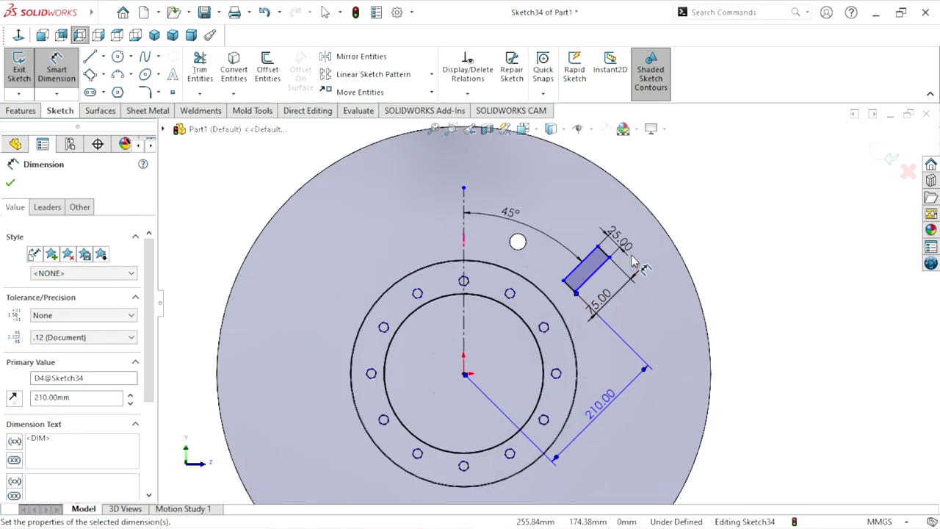
drag(621, 243, 609, 200)
click(740, 301)
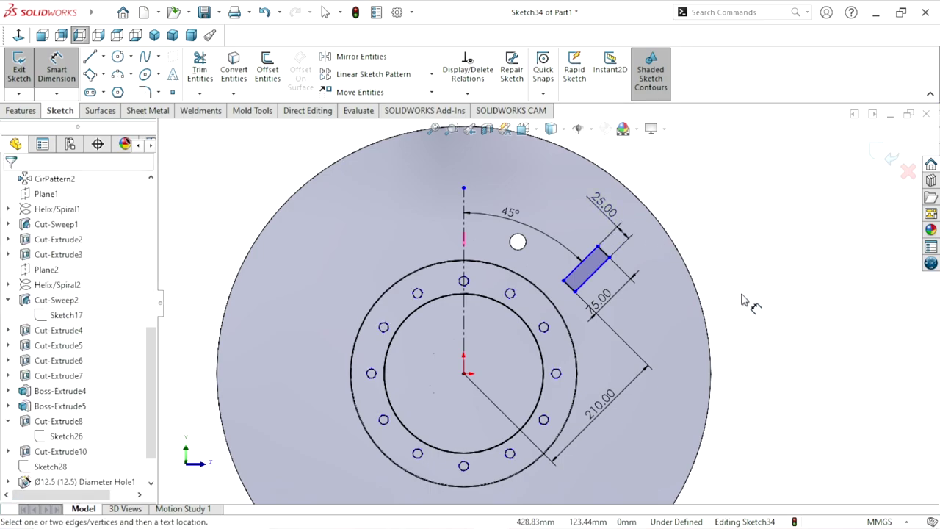
click(467, 94)
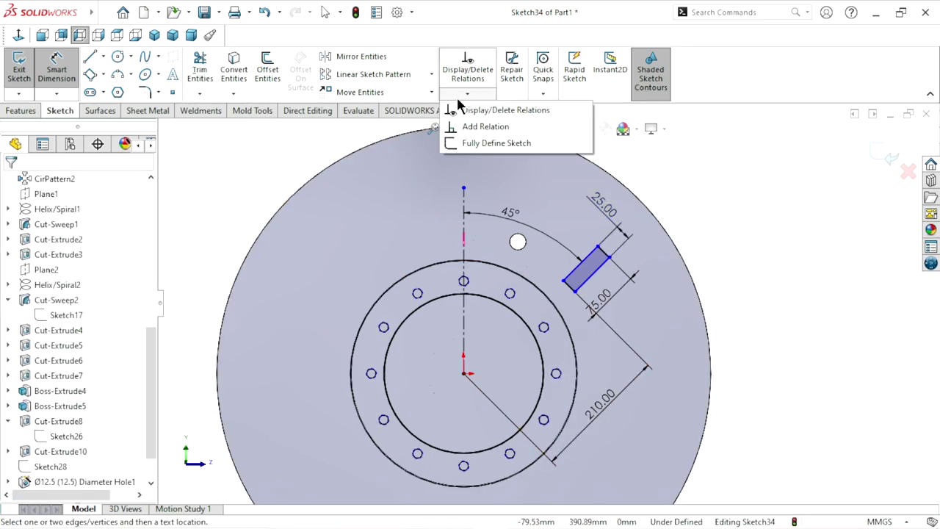
click(487, 142)
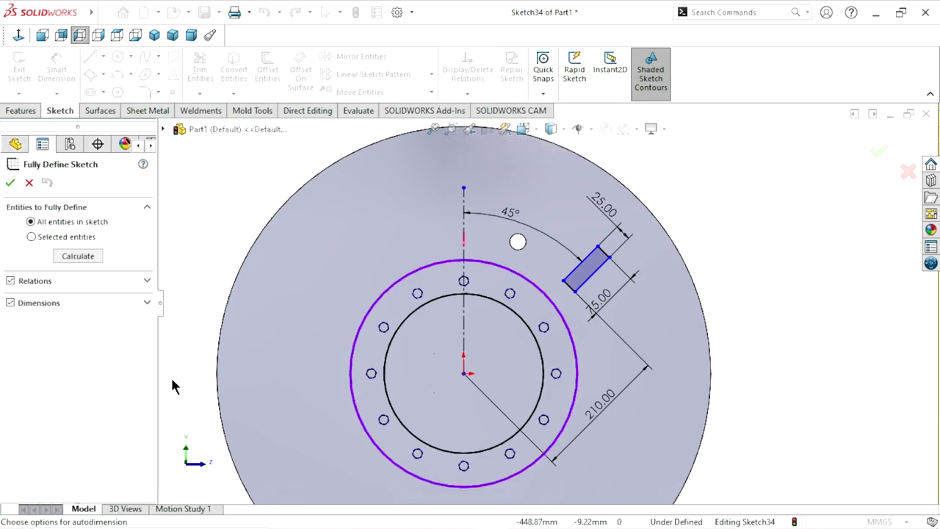
click(82, 255)
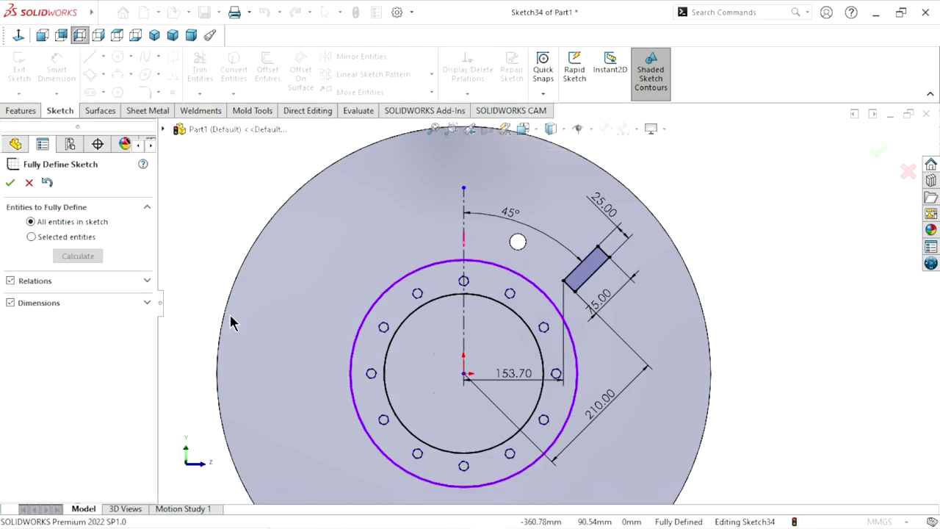
click(10, 183)
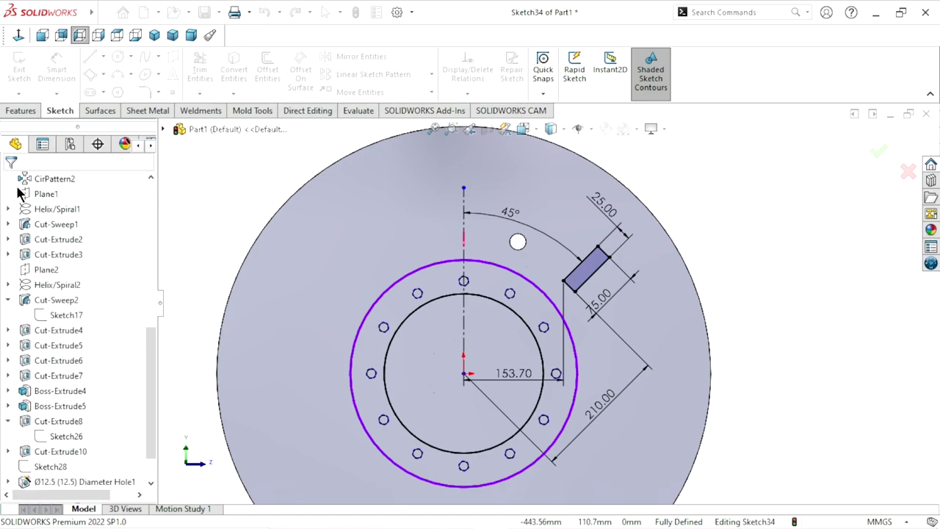
click(20, 111)
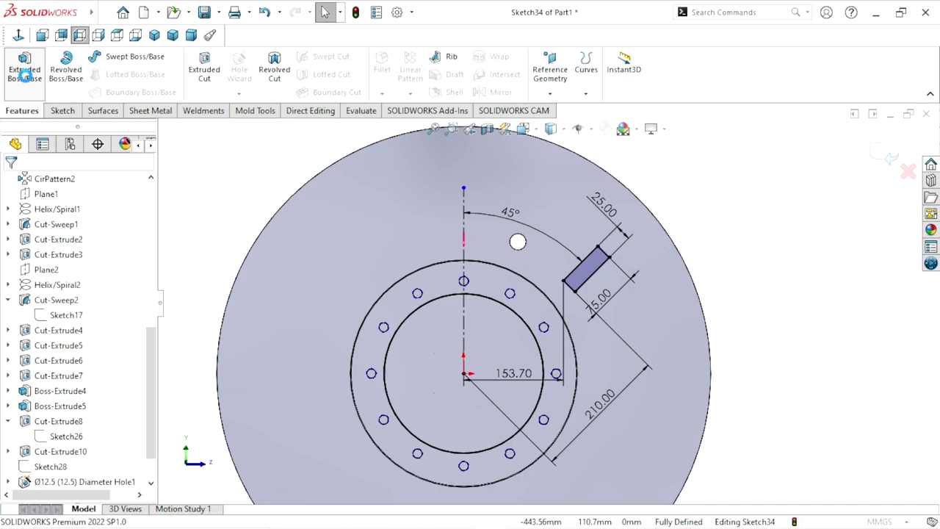
Step: Extrude the angled 25 × 75 mm rectangle as a 28 mm blind boss
click(25, 75)
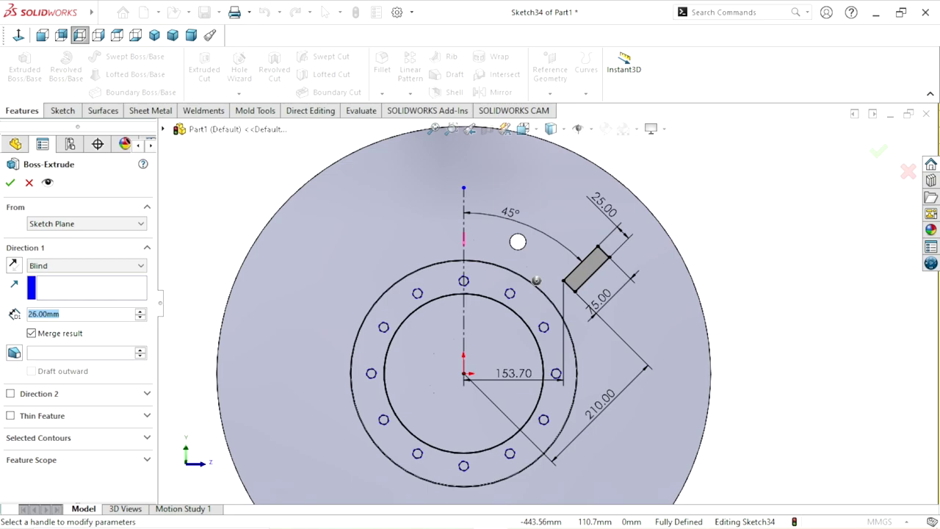
text(28)
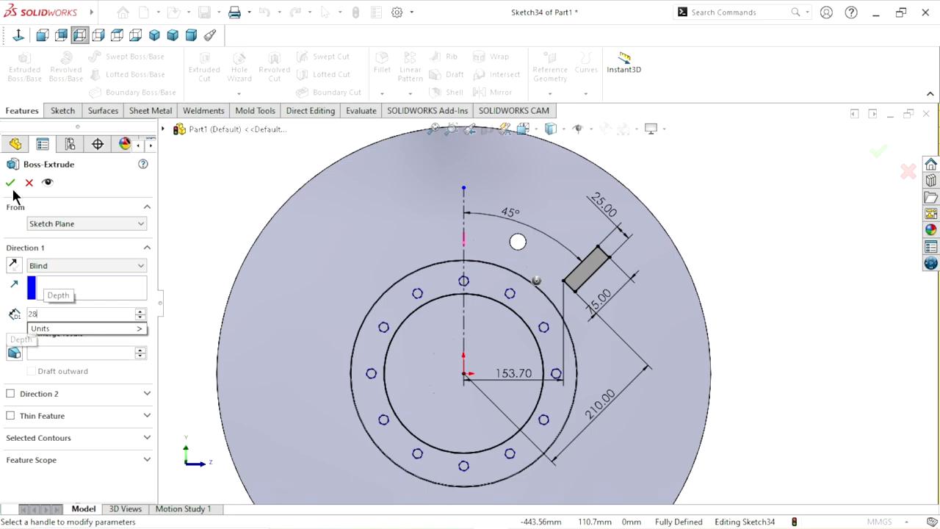
key(Return)
click(12, 187)
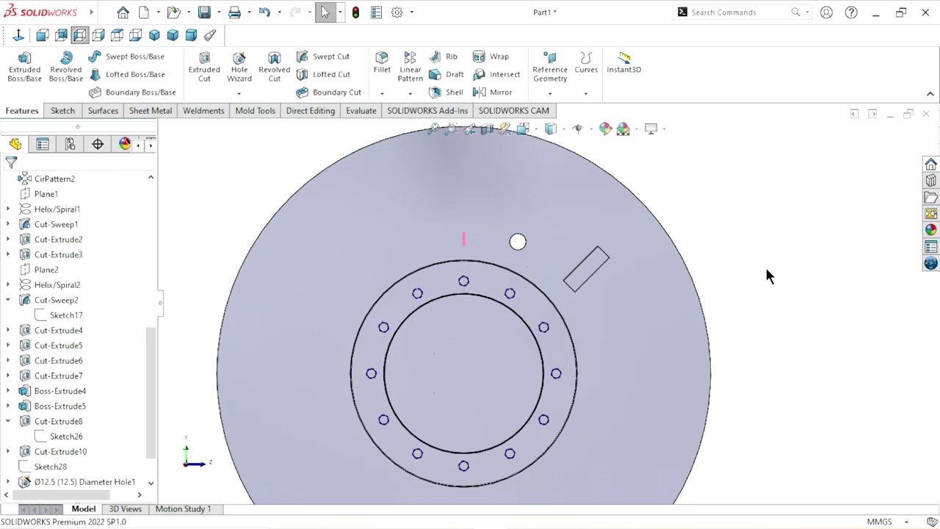
Step: Convert the boss face outline into a sketch and extrude it 25 mm, unmerged
click(593, 275)
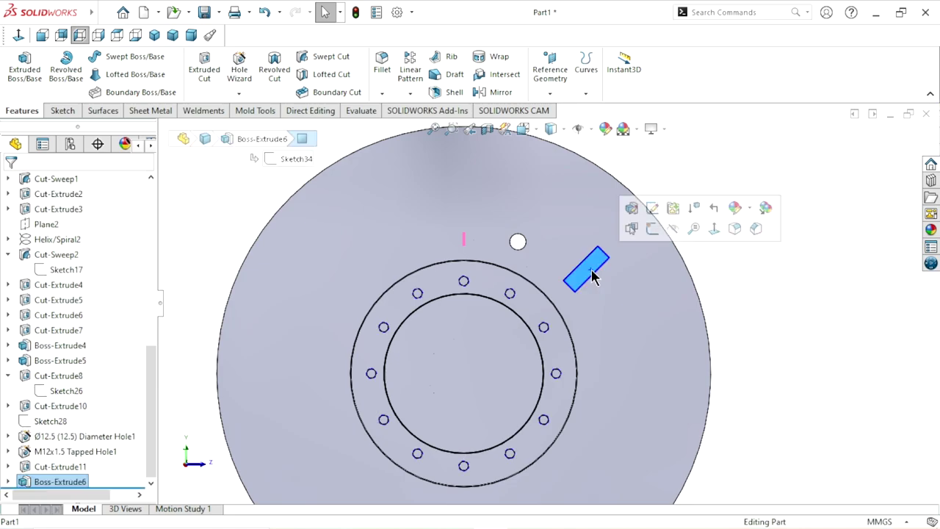
click(648, 232)
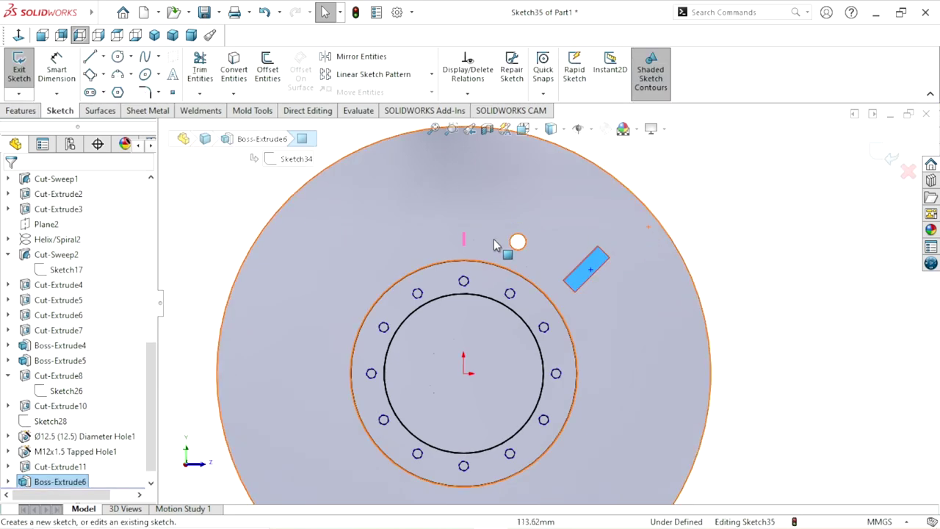
click(241, 70)
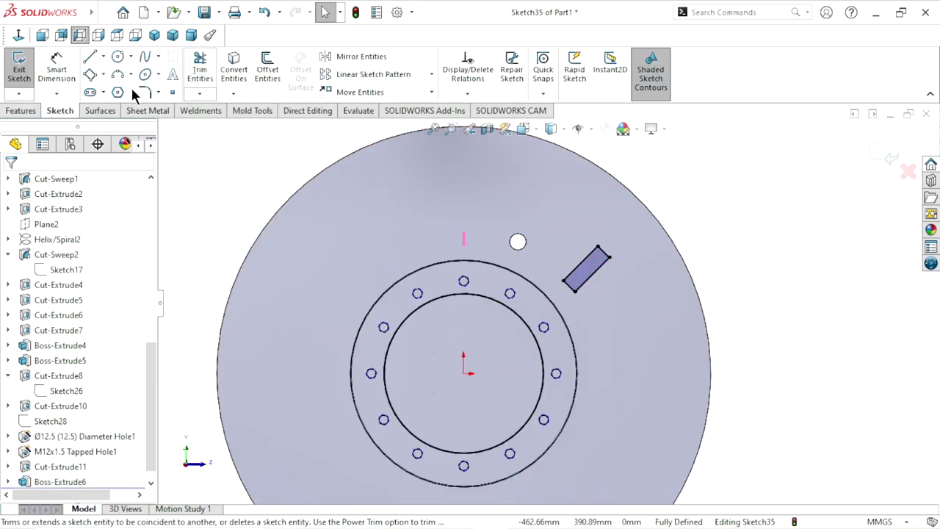
click(21, 111)
click(35, 82)
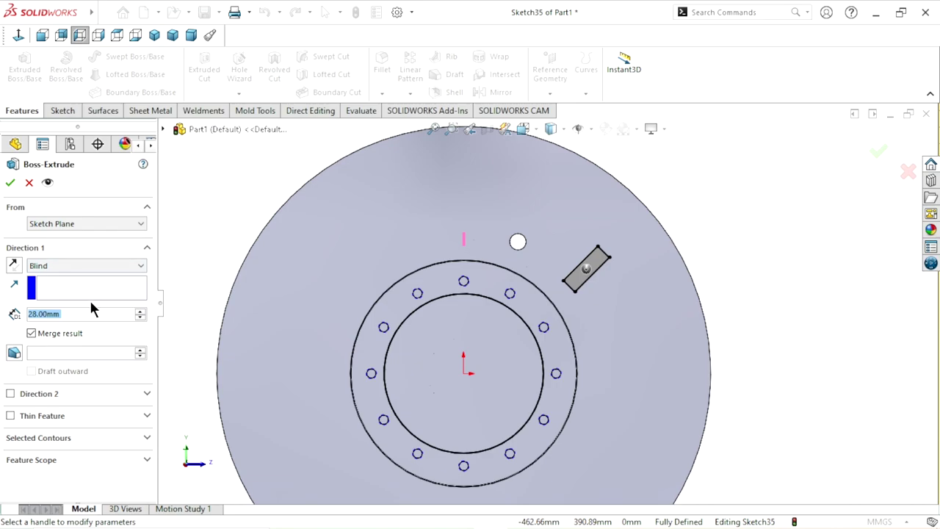
text(25)
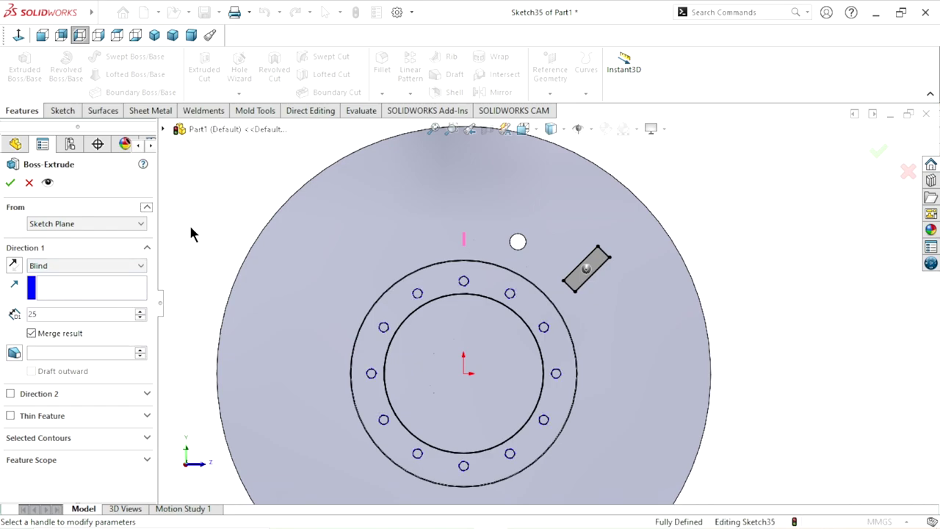
click(10, 183)
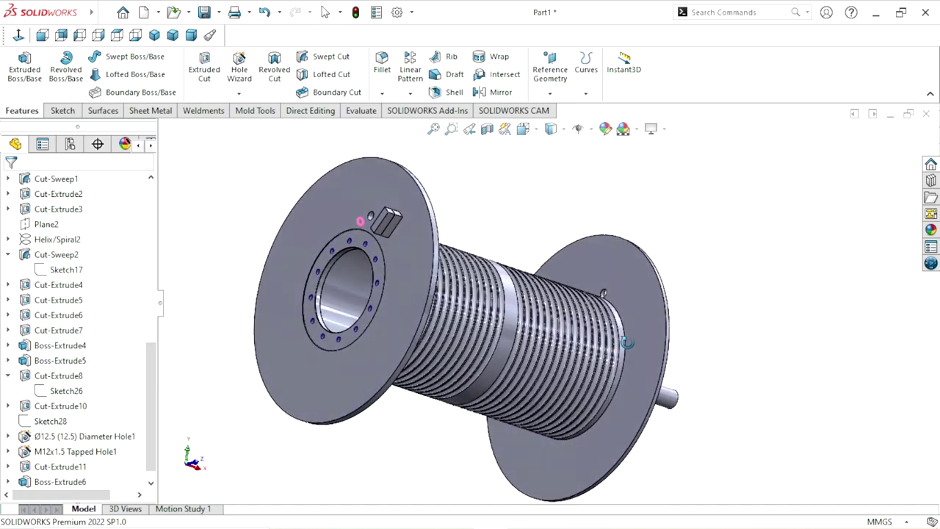
Step: Sketch a circle on the block's side face
scroll(331, 221, down, 5)
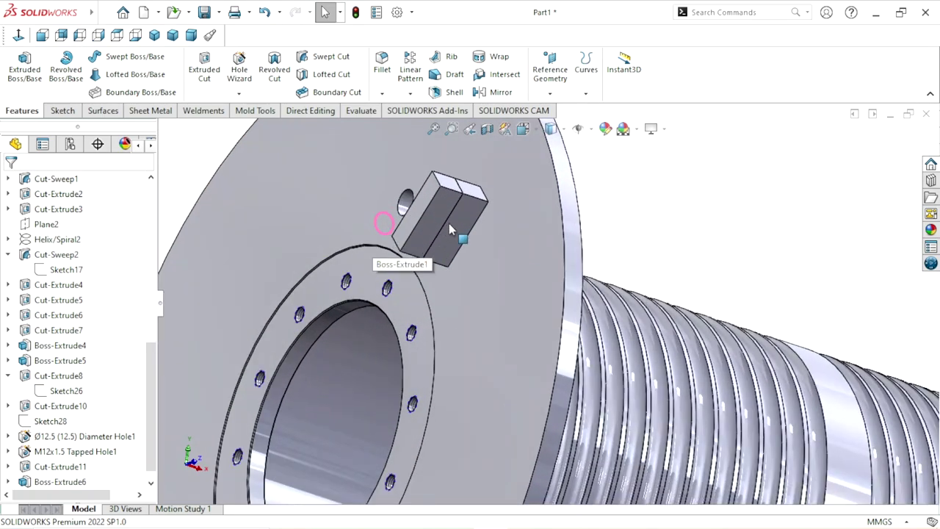
click(452, 228)
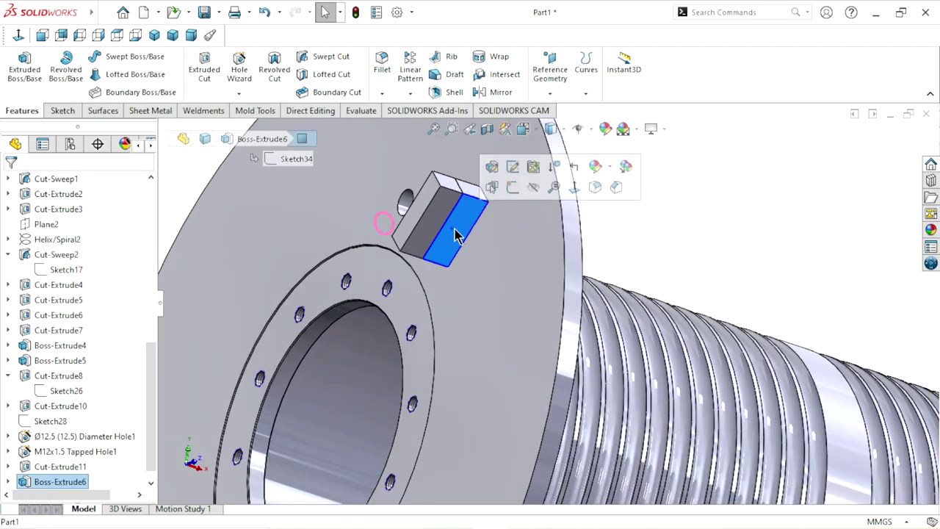
click(512, 189)
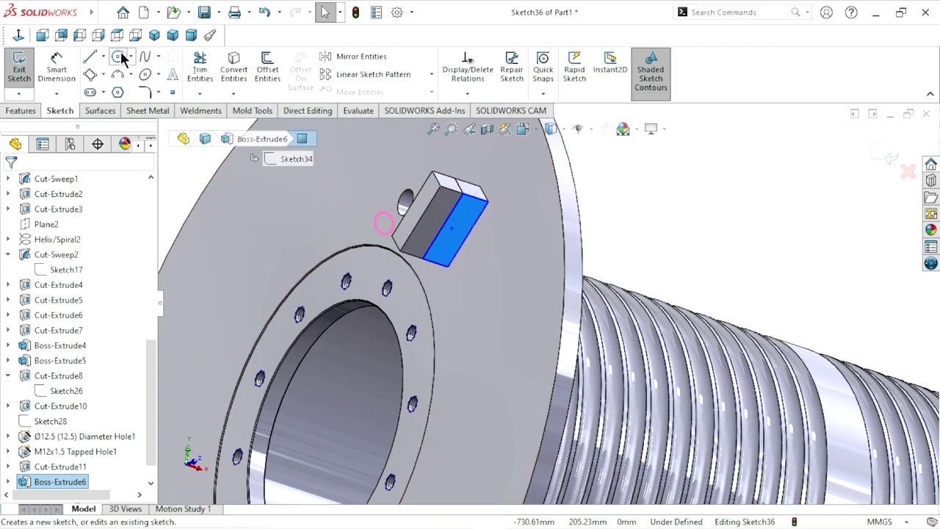
click(121, 58)
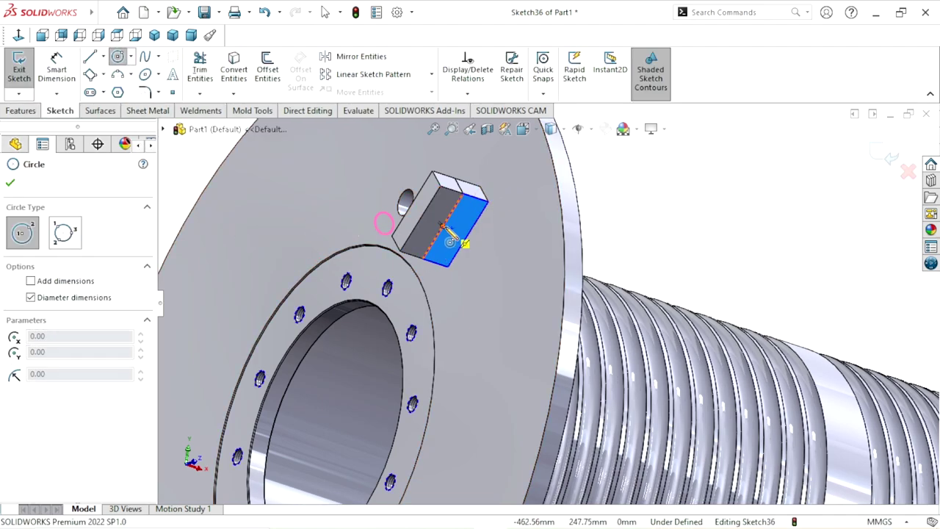
click(444, 225)
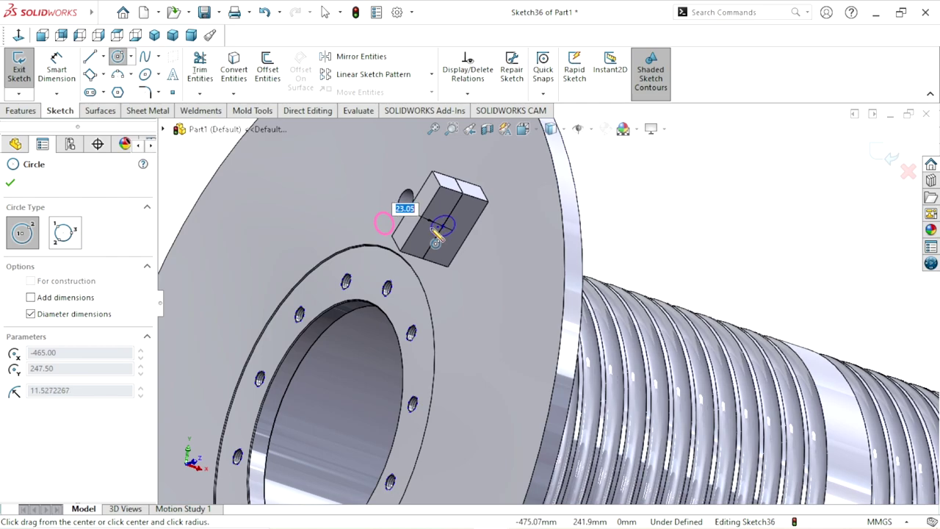
click(436, 234)
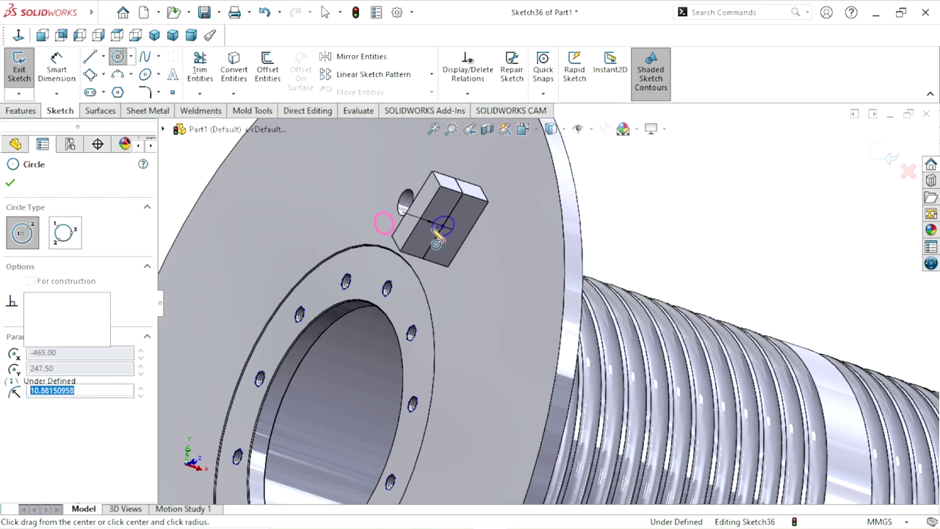
Step: Dimension the circle to a 20 mm diameter
click(69, 66)
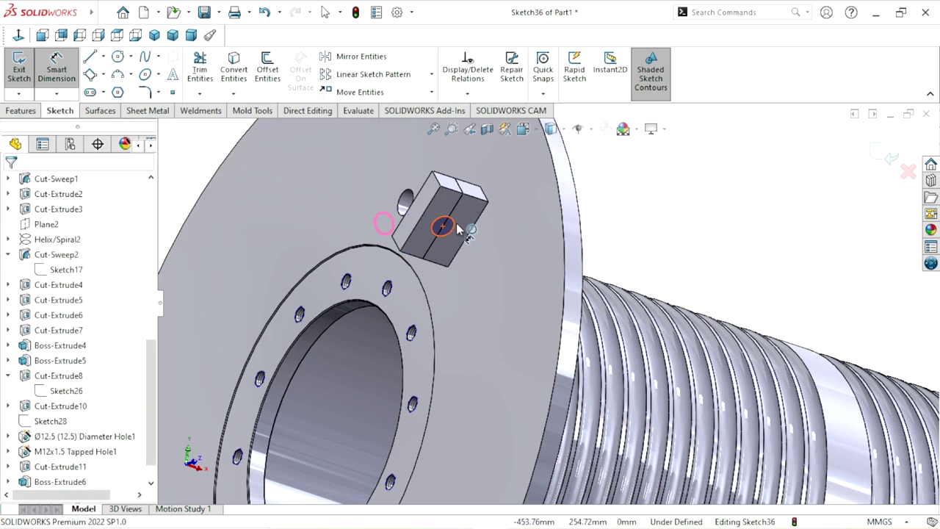
click(463, 223)
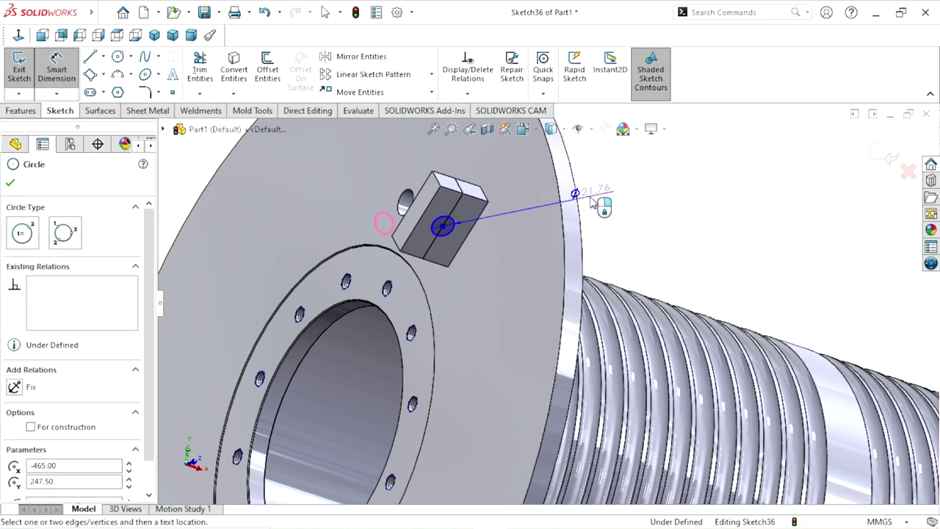
click(604, 200)
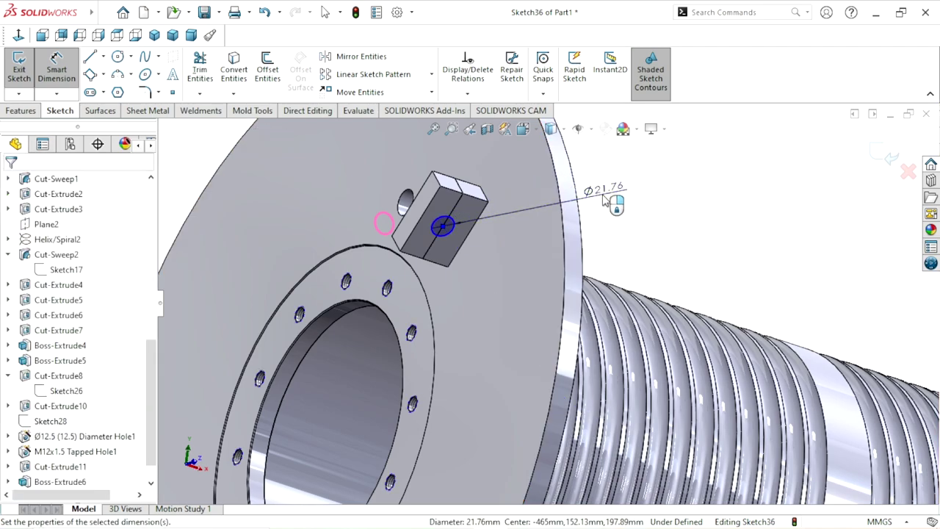
text(20)
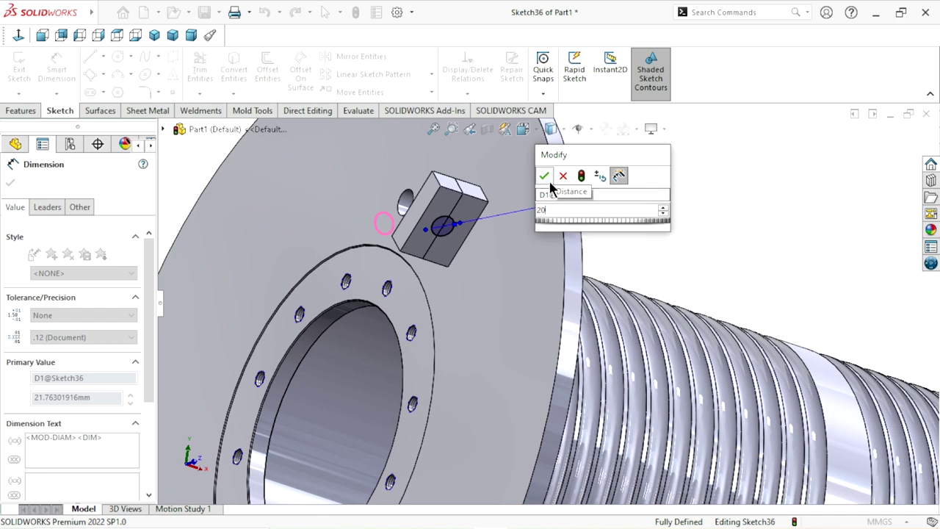
key(Return)
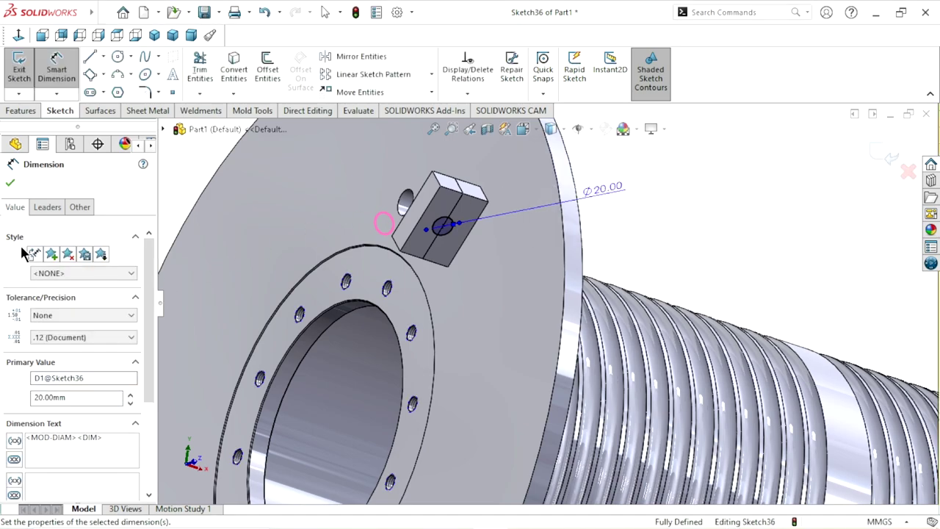
click(11, 183)
click(22, 111)
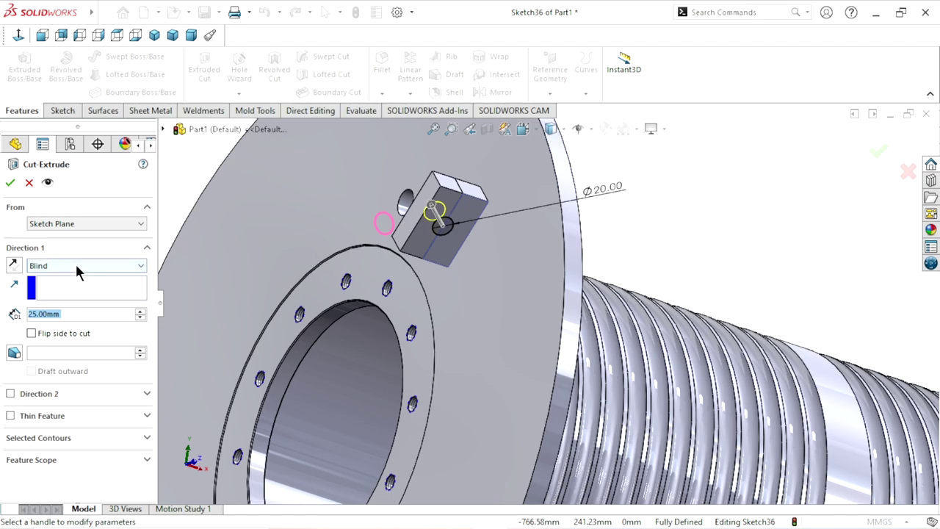
Step: Cut the Ø20 mm circle Up To Next into the block, then select the block's side face
click(79, 268)
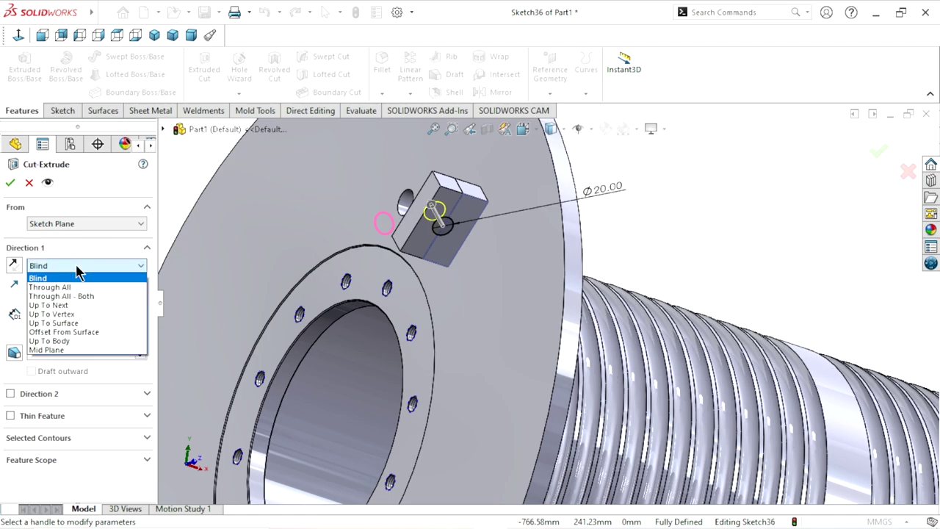
click(77, 305)
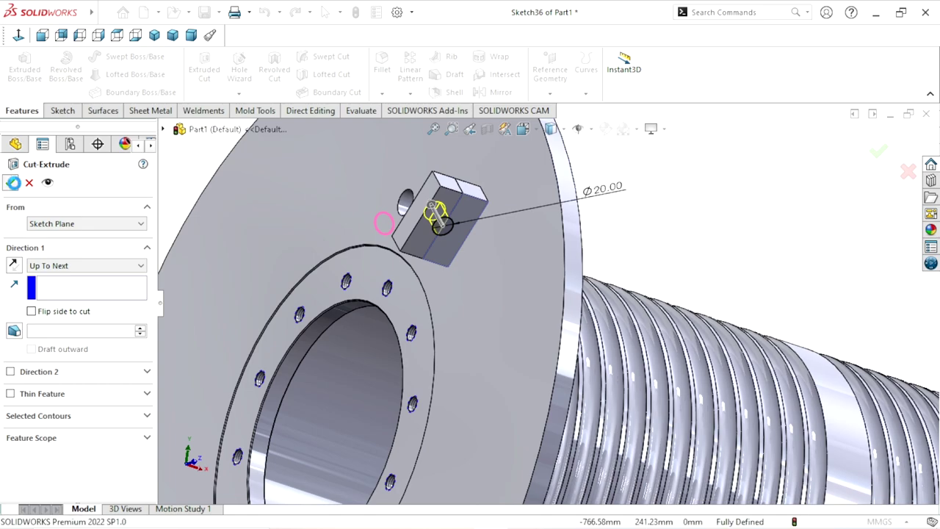
click(12, 183)
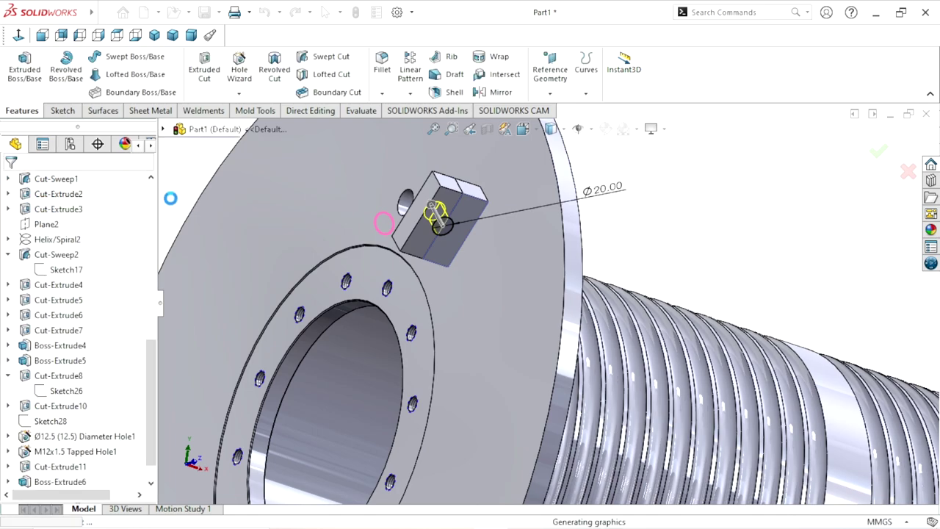
scroll(439, 233, down, 3)
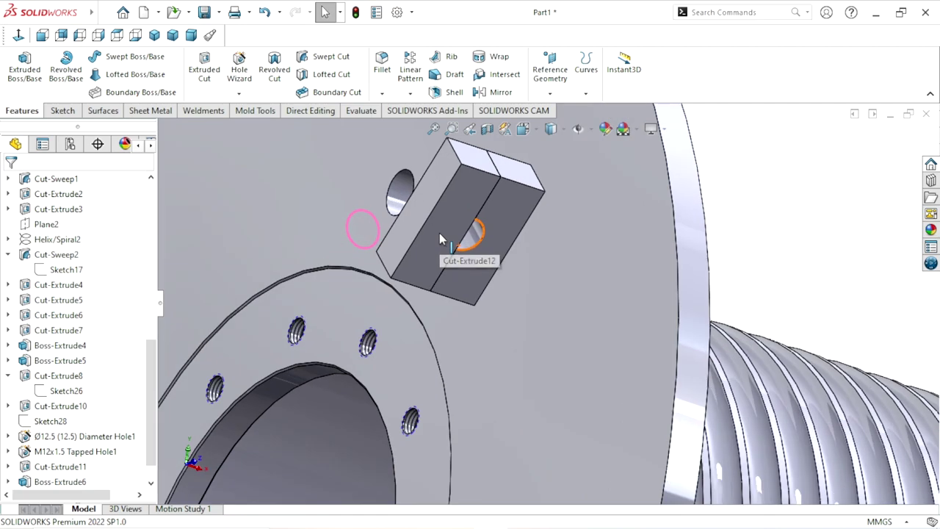
click(439, 234)
Step: Convert the Sketch36 hole circle onto the block's side face and cut it Up To Next
click(501, 191)
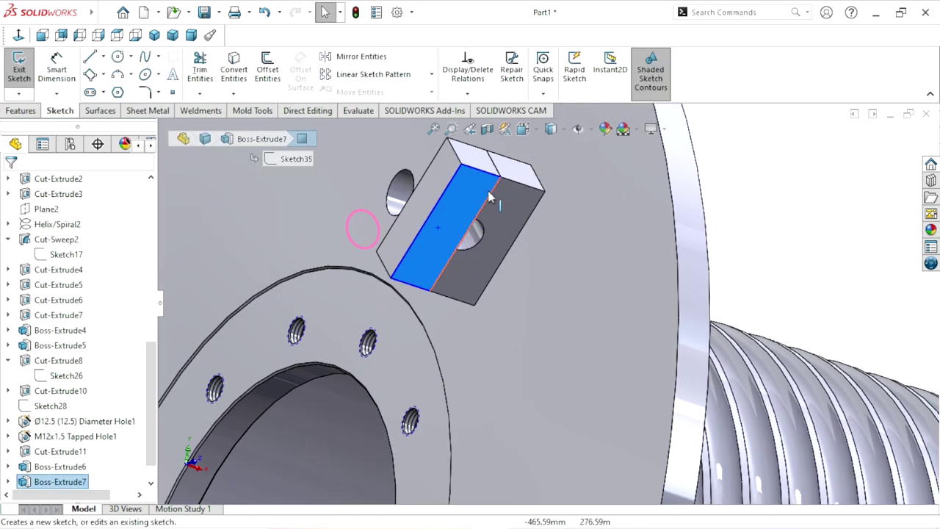
scroll(140, 434, down, 1)
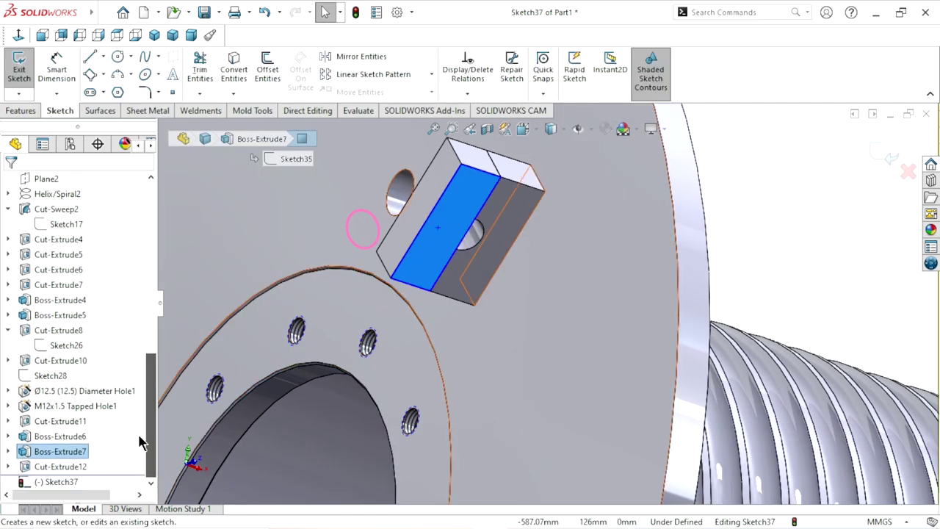
click(8, 467)
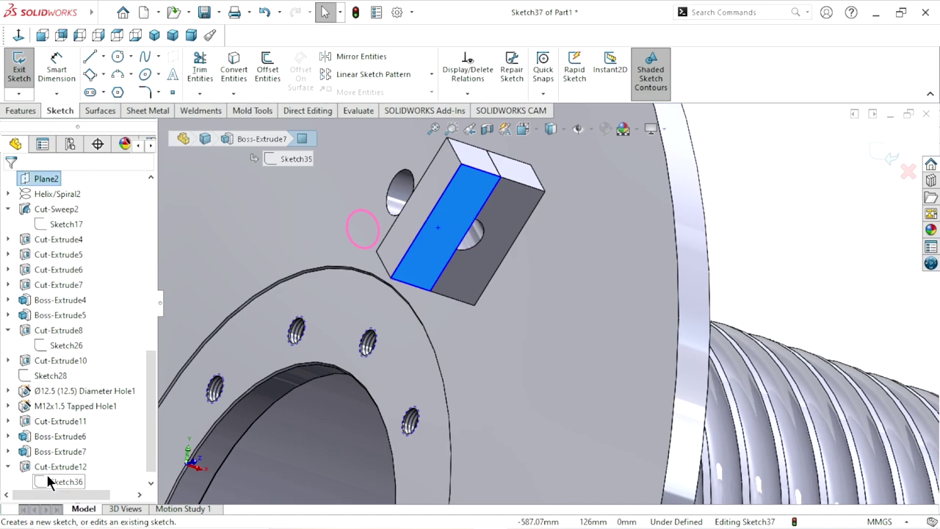
click(47, 476)
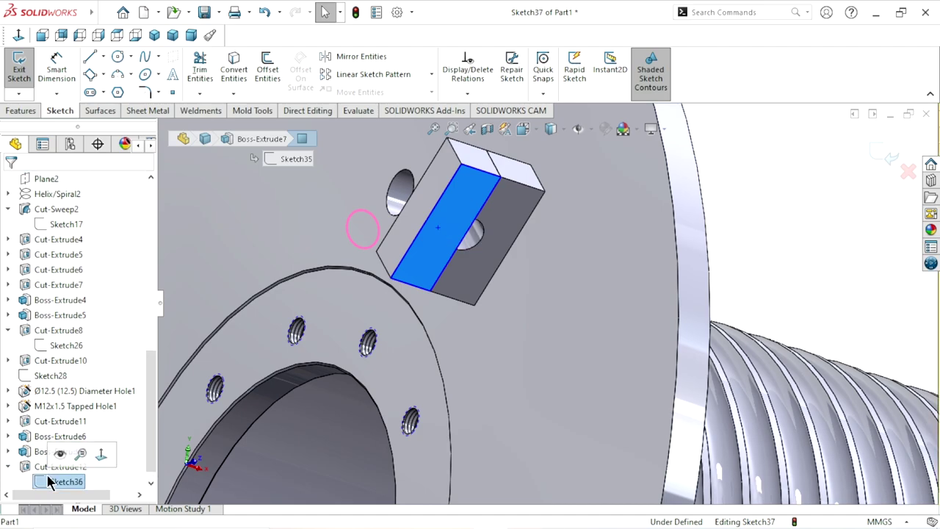
click(22, 112)
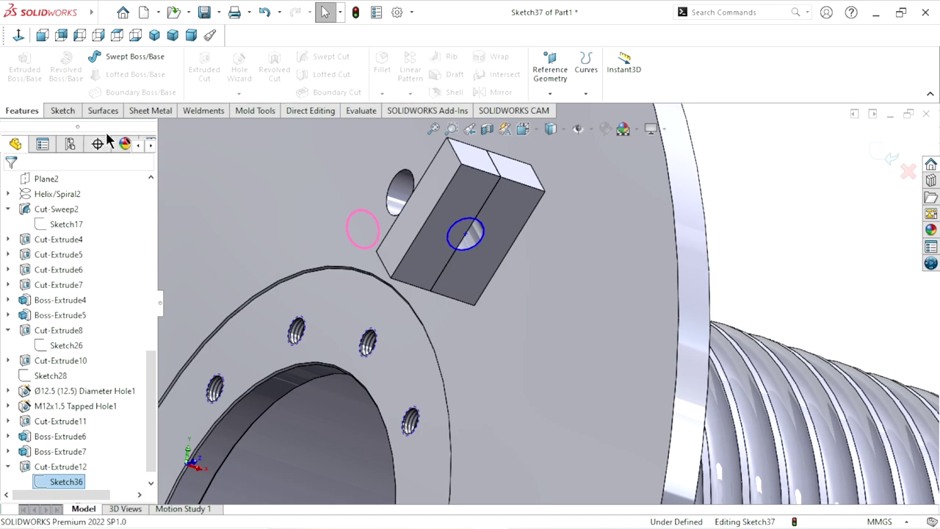
click(64, 111)
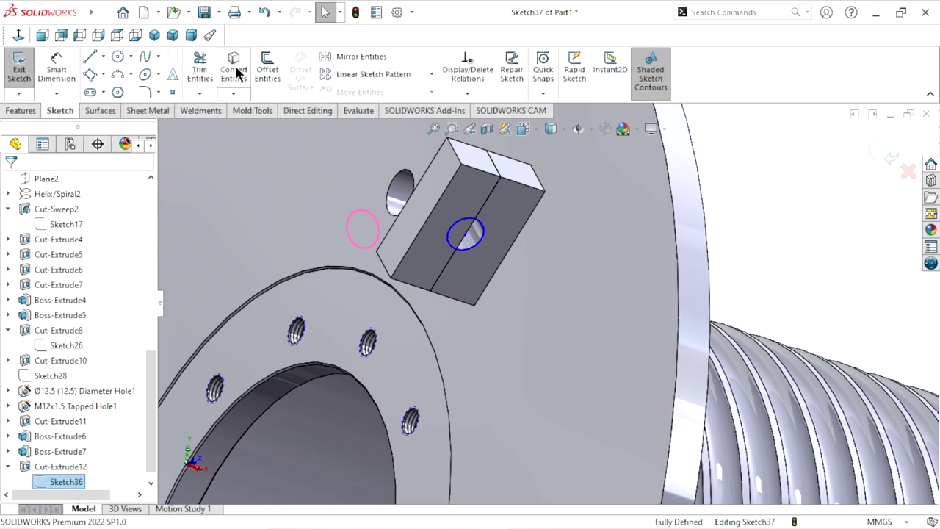
click(21, 110)
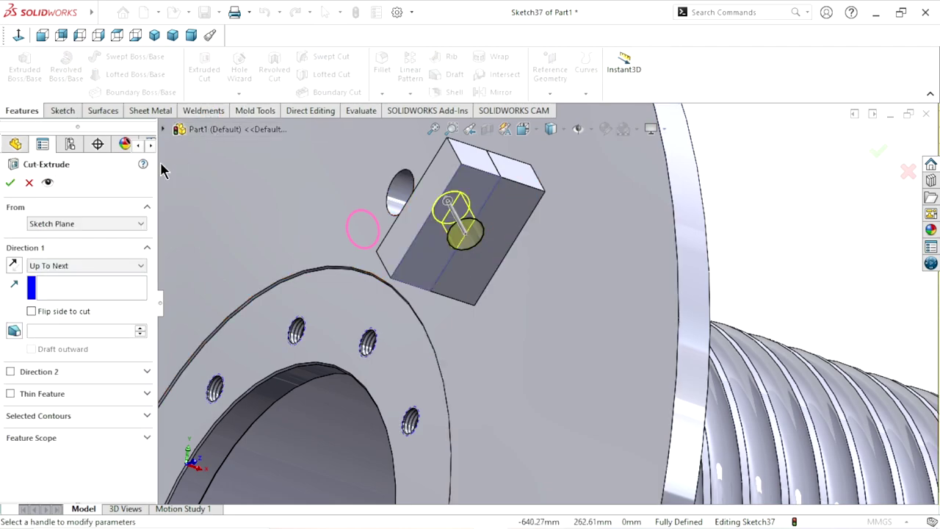
click(10, 183)
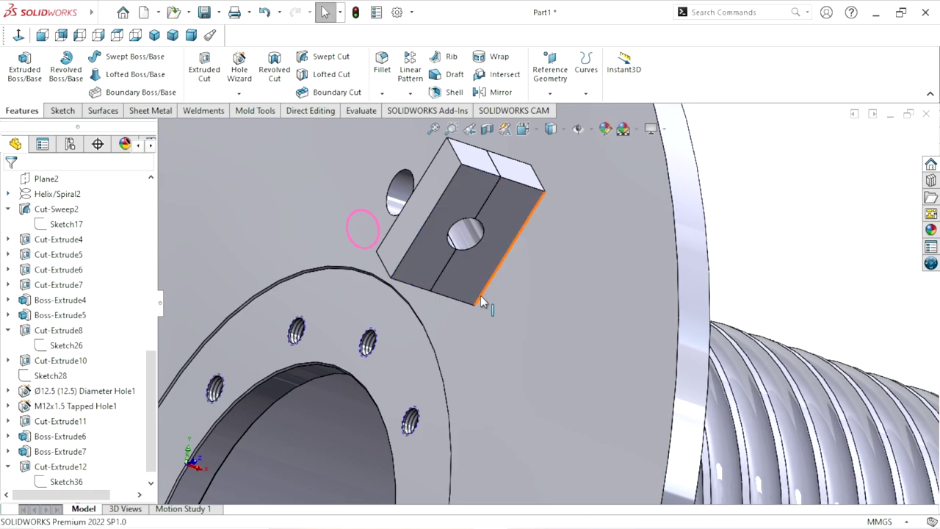
Step: Turn the view to the front flange block and start a sketch on its top face
scroll(485, 297, up, 3)
middle_drag(698, 267, 737, 405)
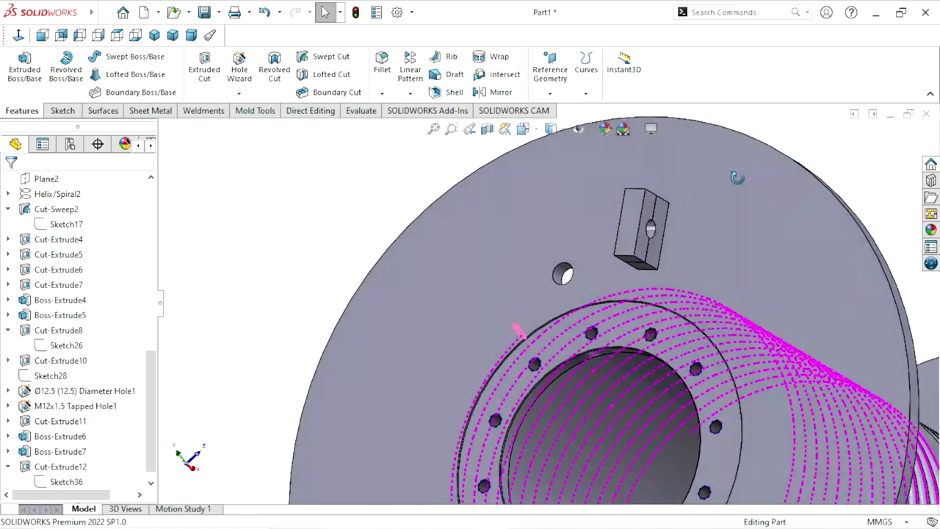
scroll(325, 323, down, 3)
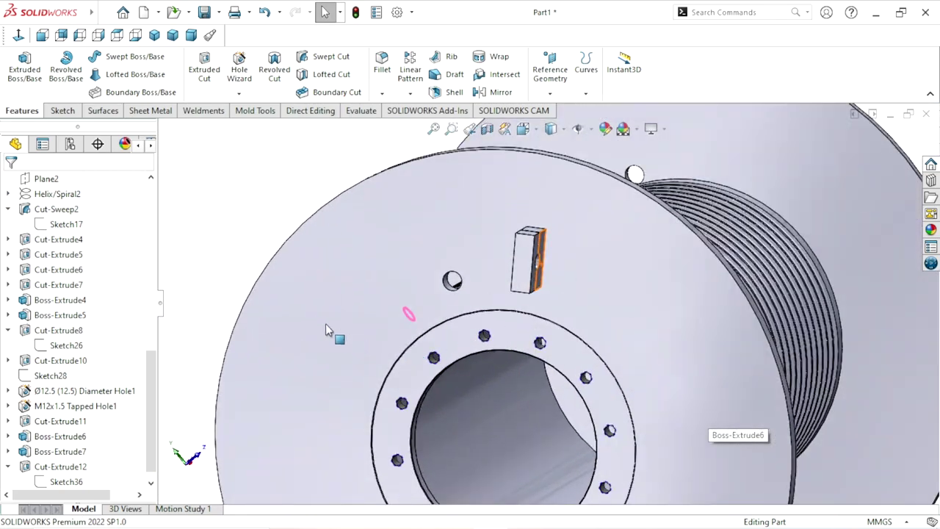
middle_drag(326, 323, 400, 316)
scroll(477, 235, down, 2)
scroll(503, 223, down, 2)
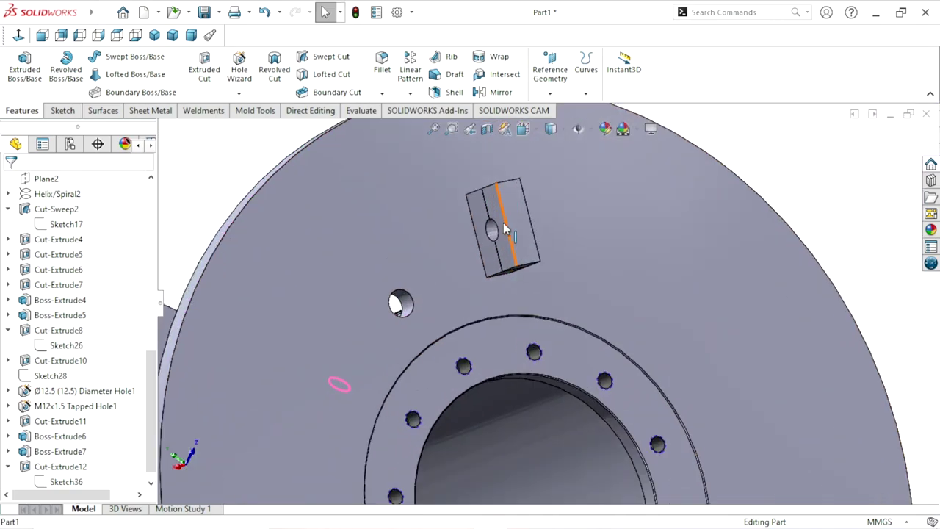
scroll(529, 228, down, 2)
click(522, 233)
click(584, 192)
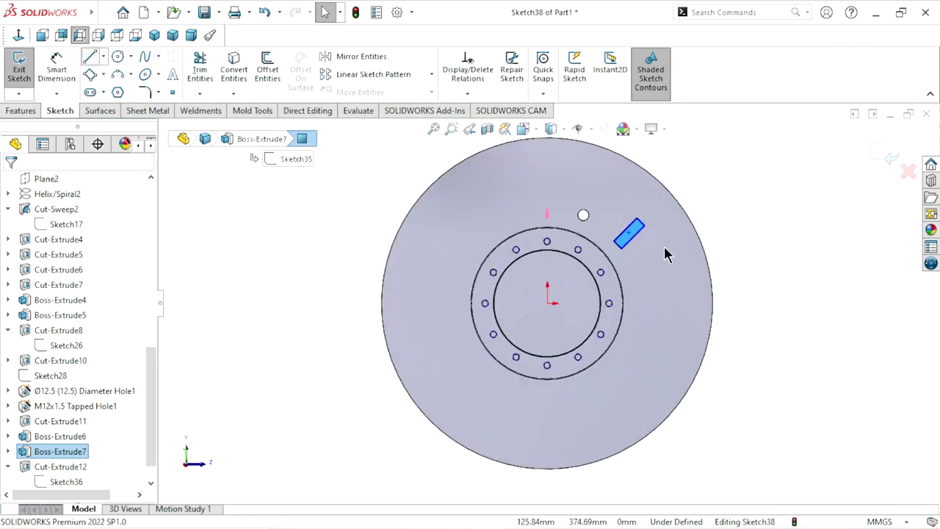
Step: Draw a 75 mm line along the length of the block's rectangle
key(l)
scroll(664, 243, down, 2)
scroll(610, 220, down, 2)
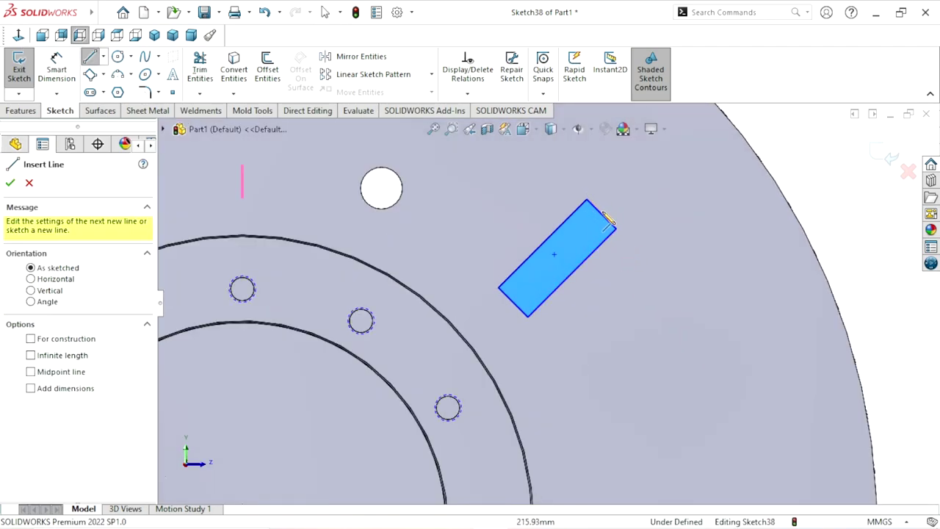
drag(603, 215, 514, 307)
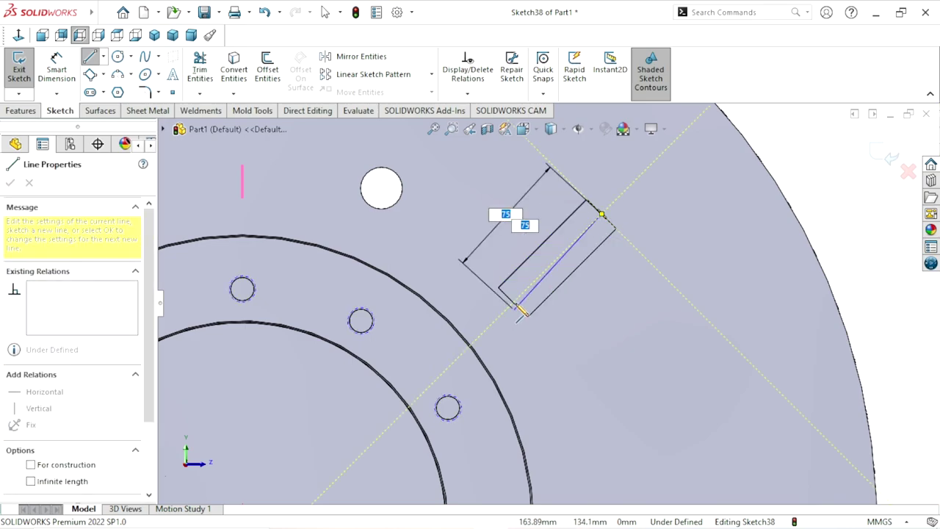
click(514, 303)
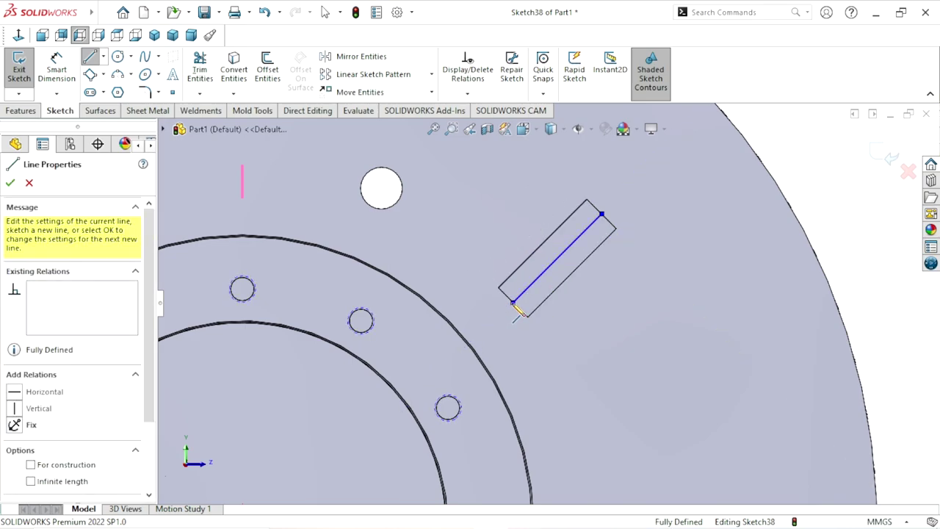
right_click(514, 258)
click(549, 279)
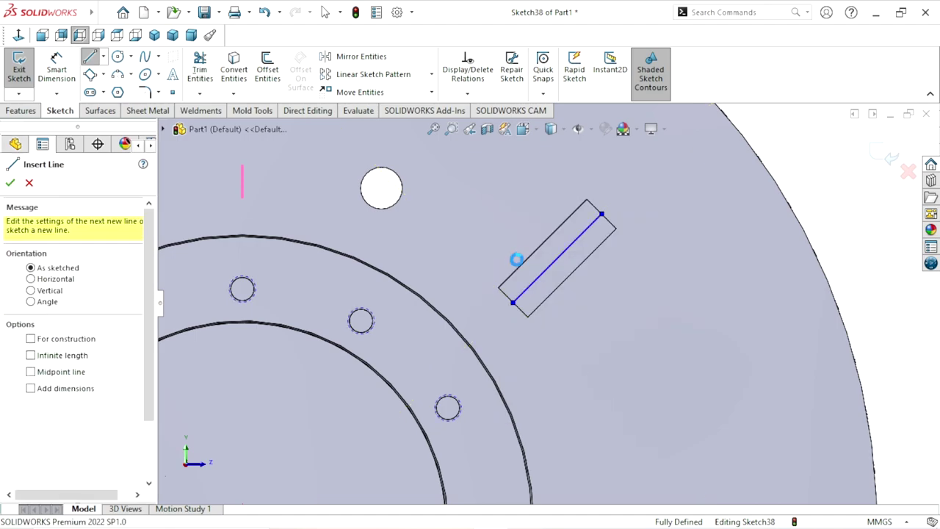
key(Escape)
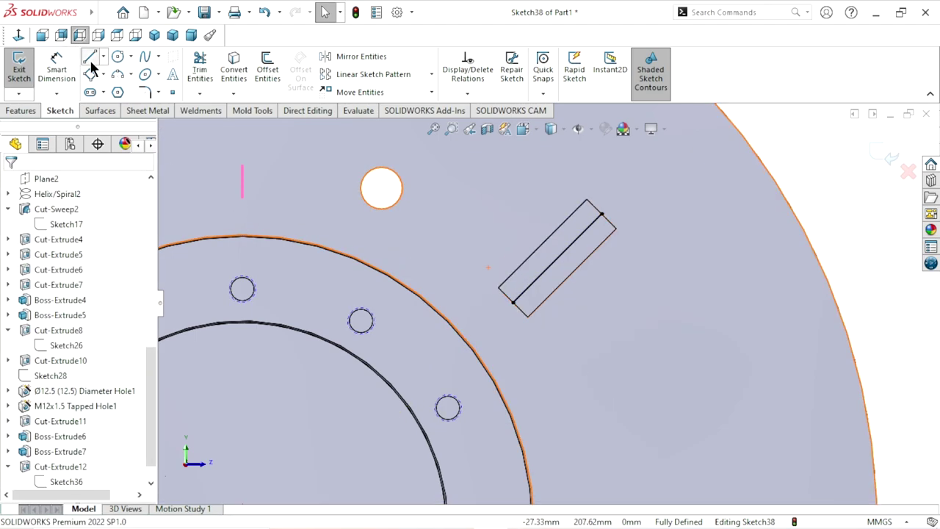
Step: Add the short 25 mm crosswise line, make both lines construction centrelines, and exit the sketch
click(90, 59)
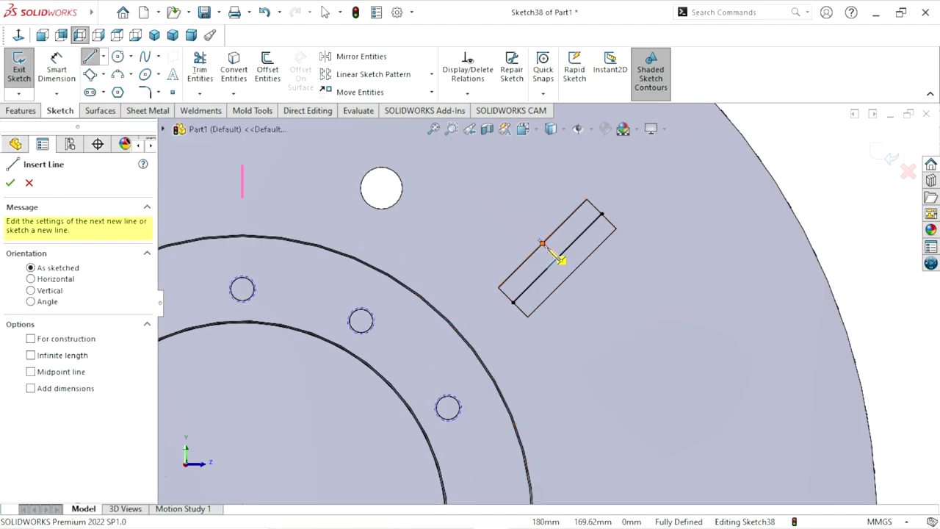
click(542, 245)
click(572, 273)
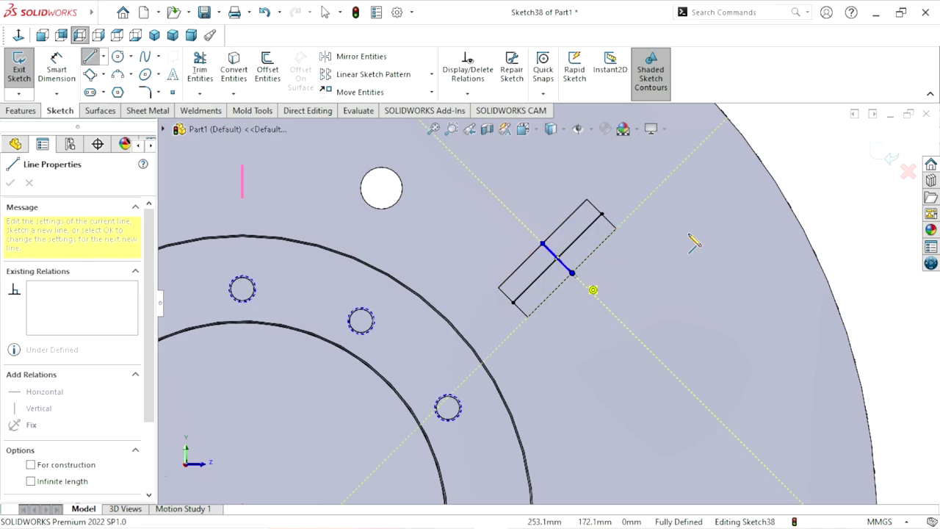
right_click(815, 158)
click(782, 184)
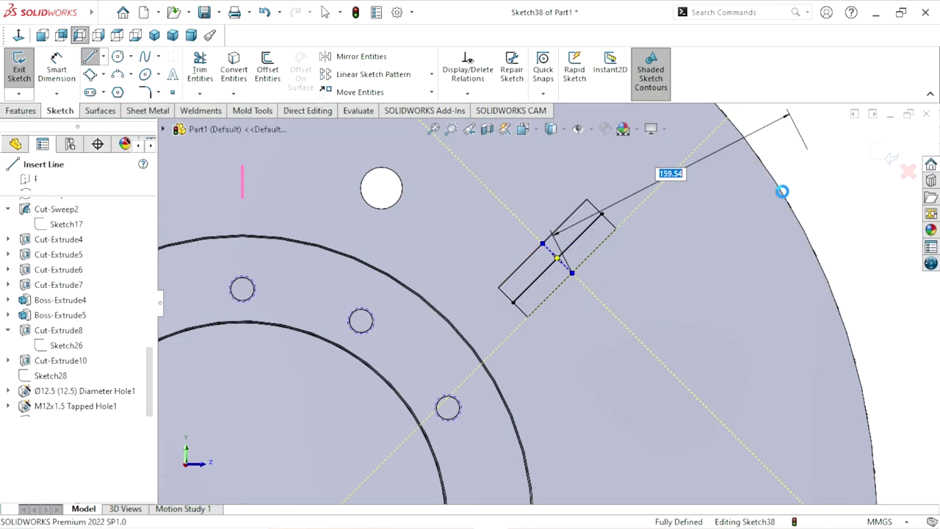
click(580, 235)
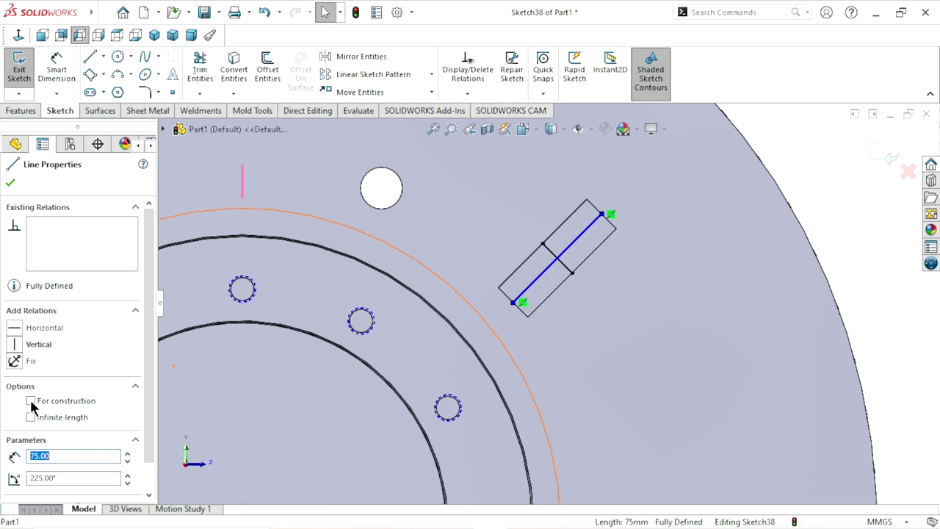
click(554, 257)
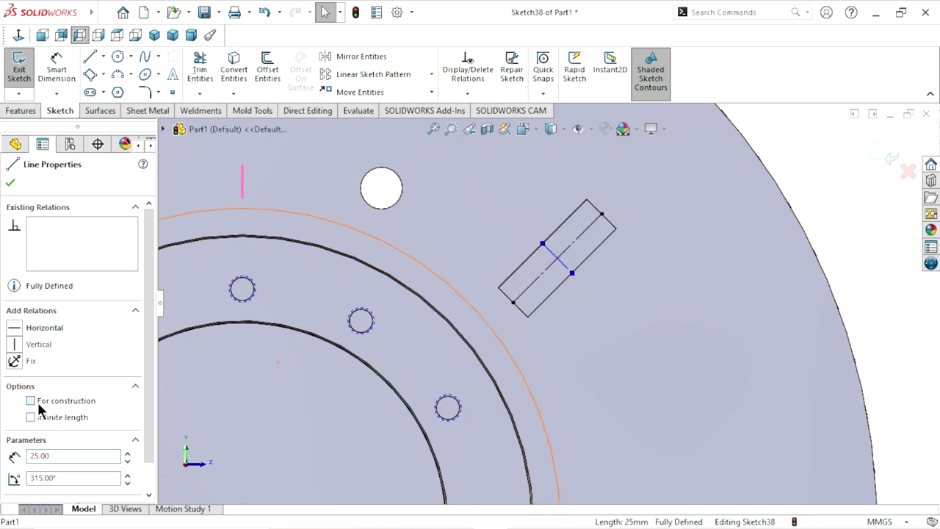
click(10, 185)
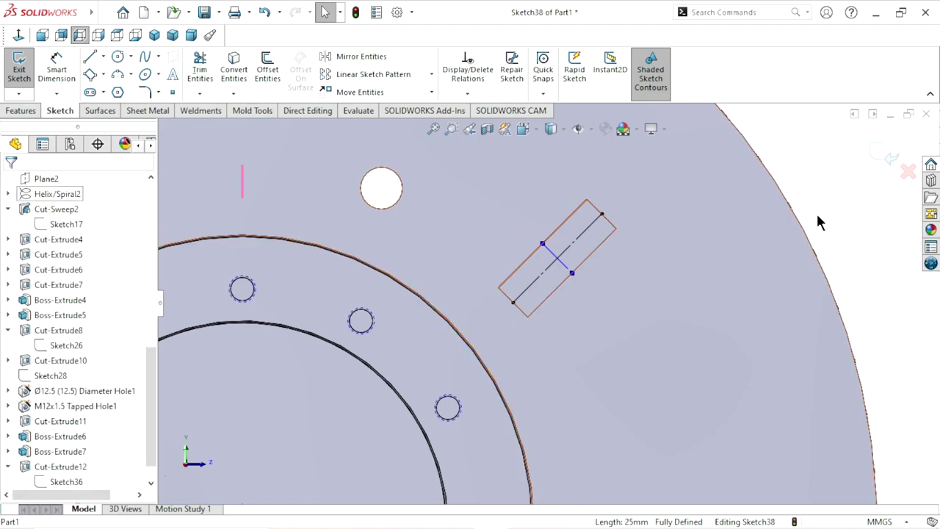
click(888, 158)
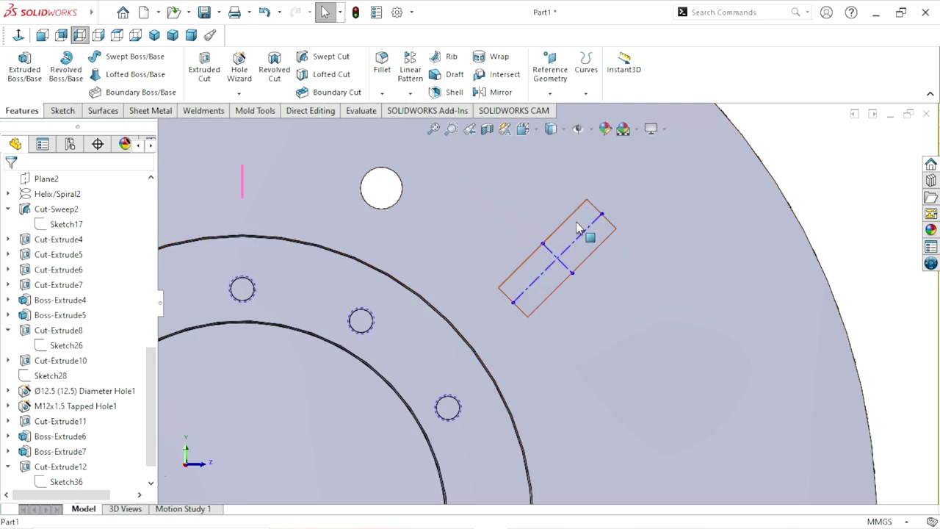
click(590, 233)
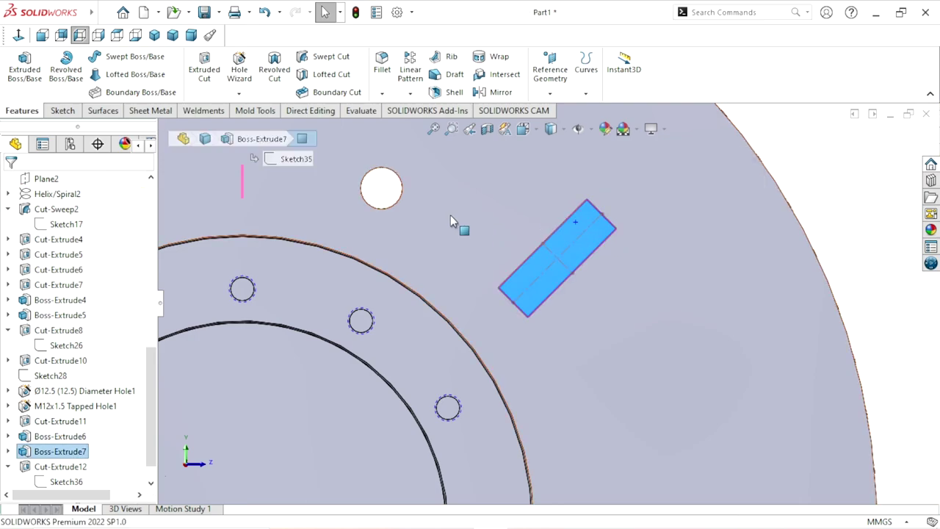
Step: Specify a Hole Wizard hole as Drill sizes, Ø12.5, ending Up To Next
click(245, 69)
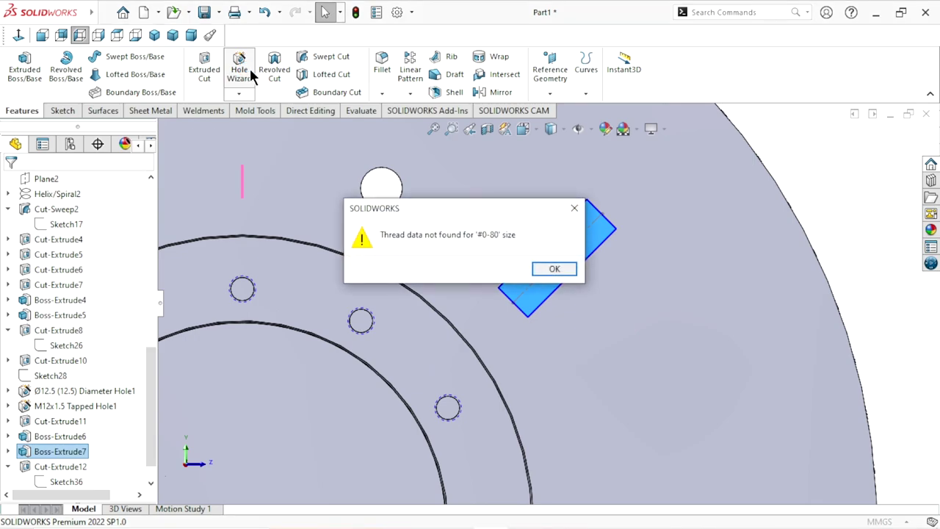
click(572, 209)
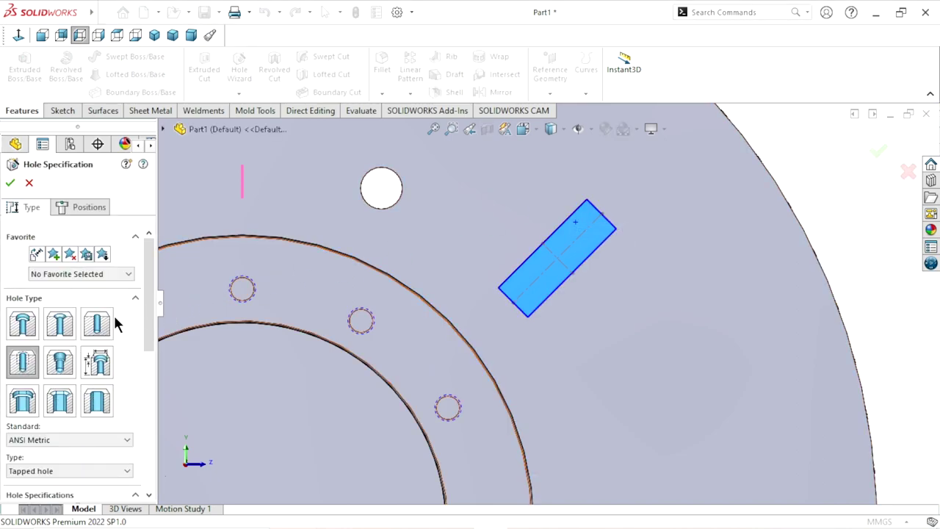
click(103, 324)
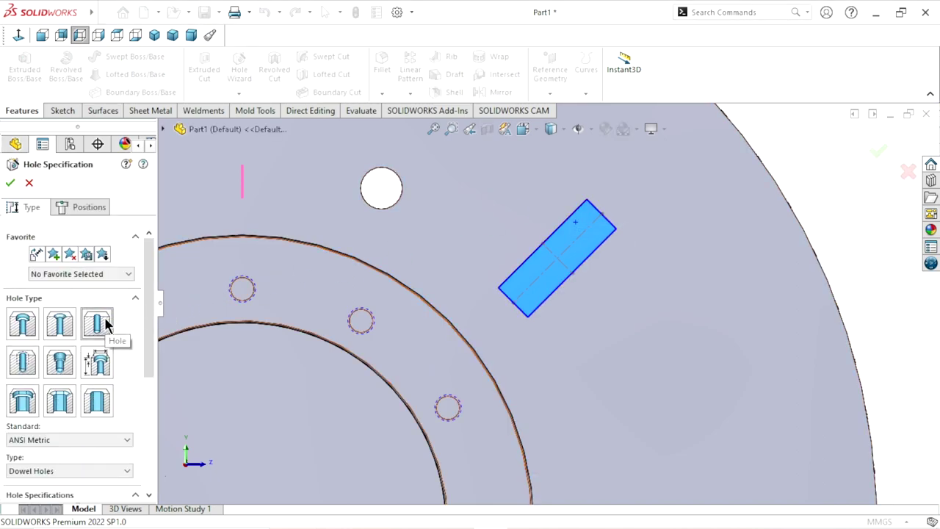
scroll(151, 314, down, 3)
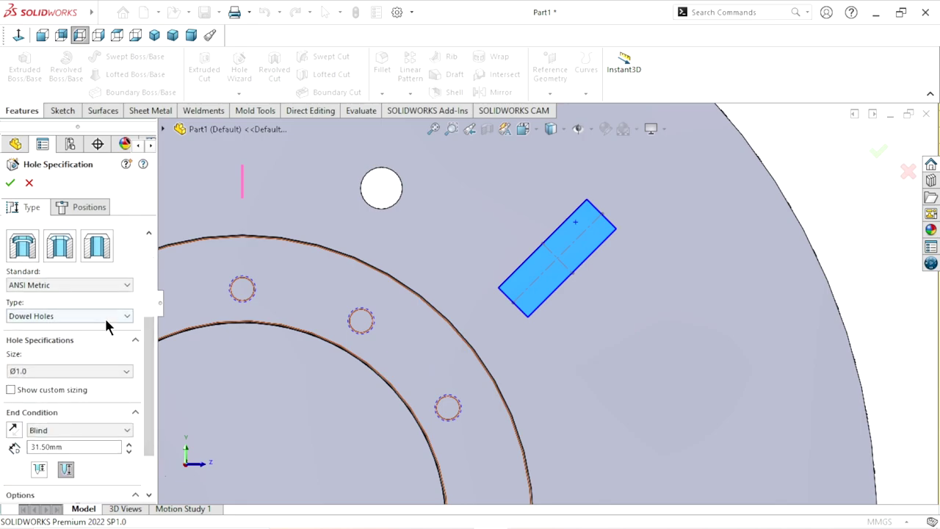
click(105, 316)
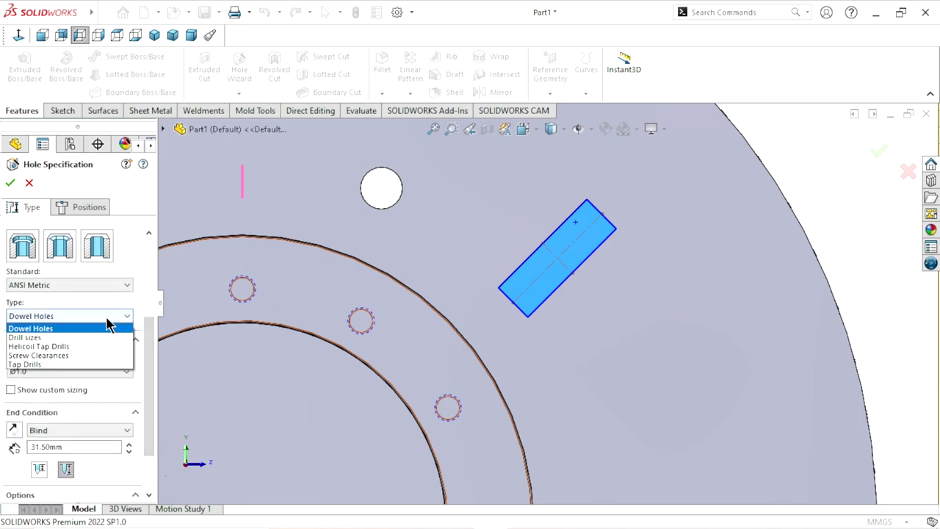
click(44, 338)
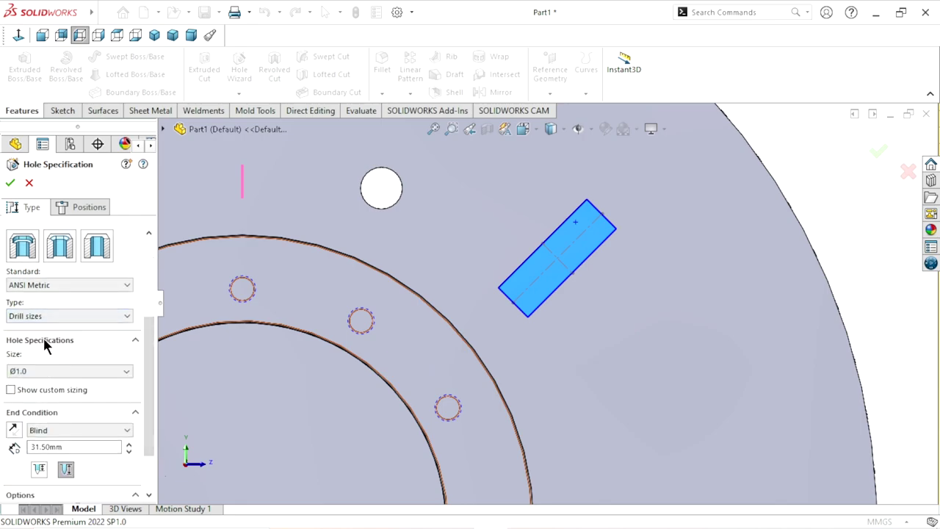
click(81, 370)
scroll(46, 440, down, 10)
scroll(46, 440, down, 10)
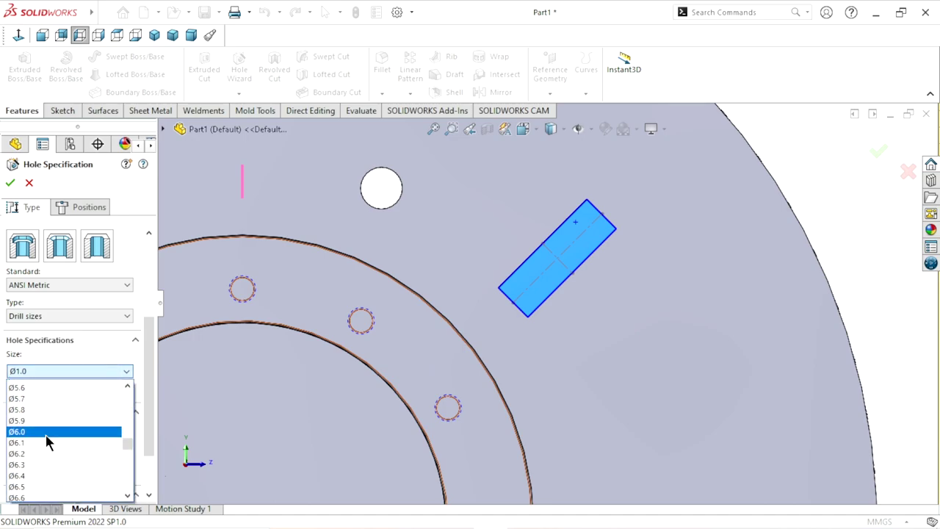
scroll(46, 441, down, 10)
scroll(46, 440, down, 5)
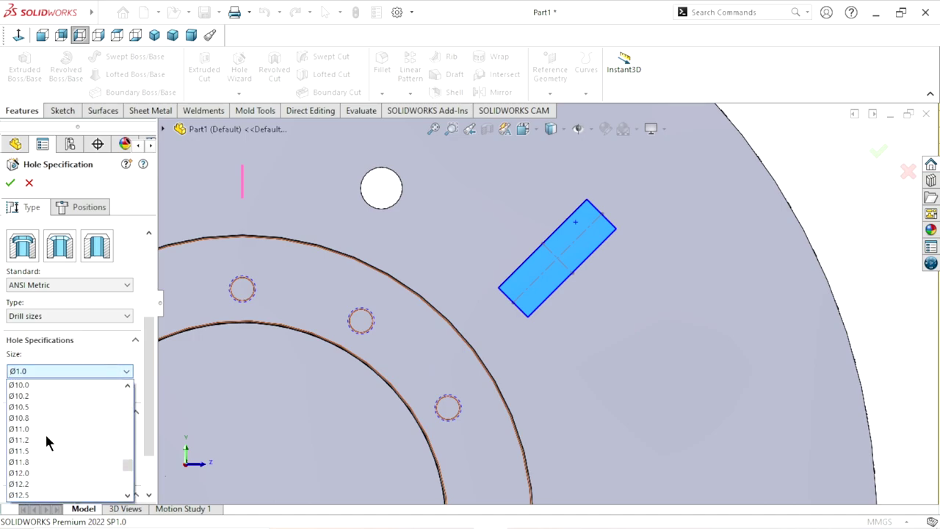
click(33, 496)
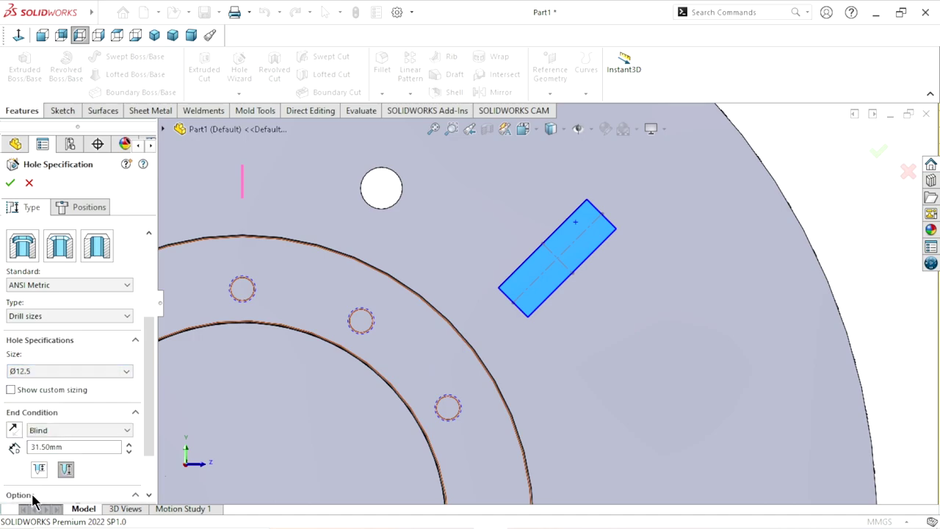
click(114, 434)
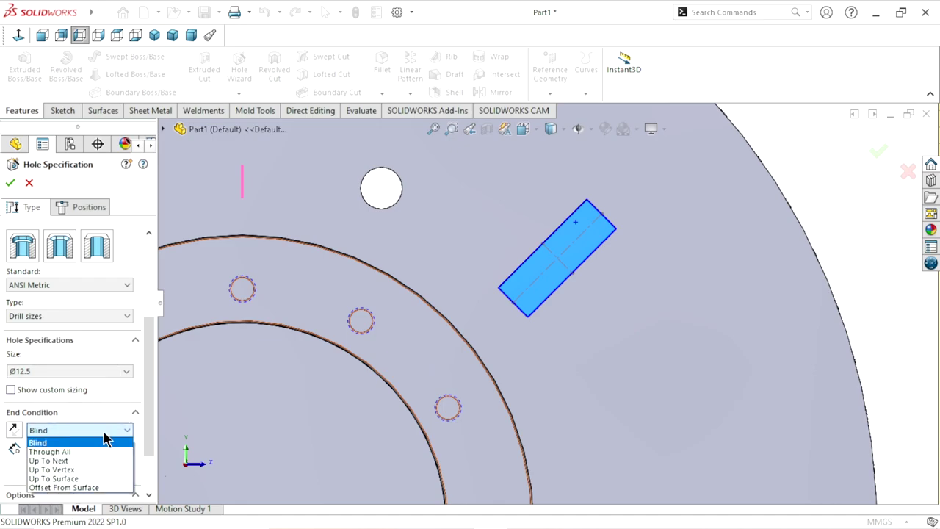
click(66, 461)
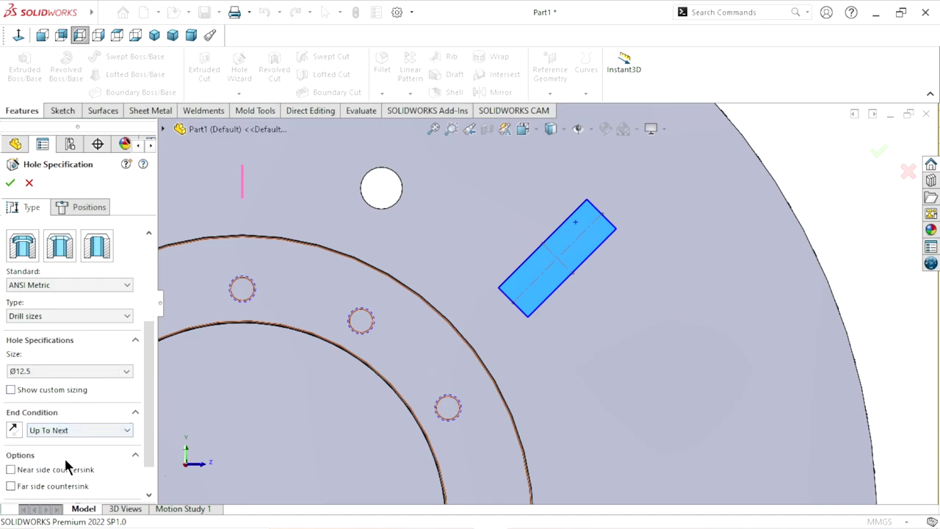
click(94, 209)
Step: Place two hole points on the centrelines and dimension the upper one 22.5 mm from the cross line
scroll(586, 243, down, 5)
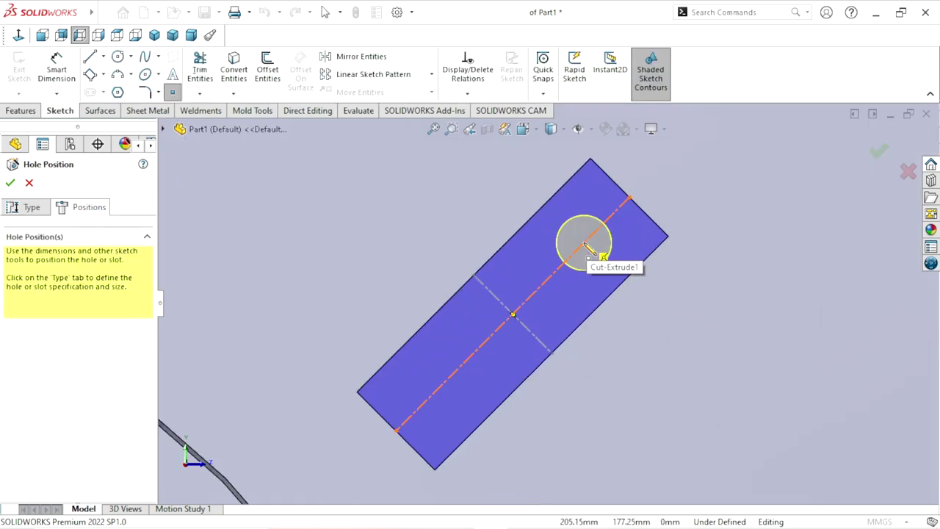
click(585, 244)
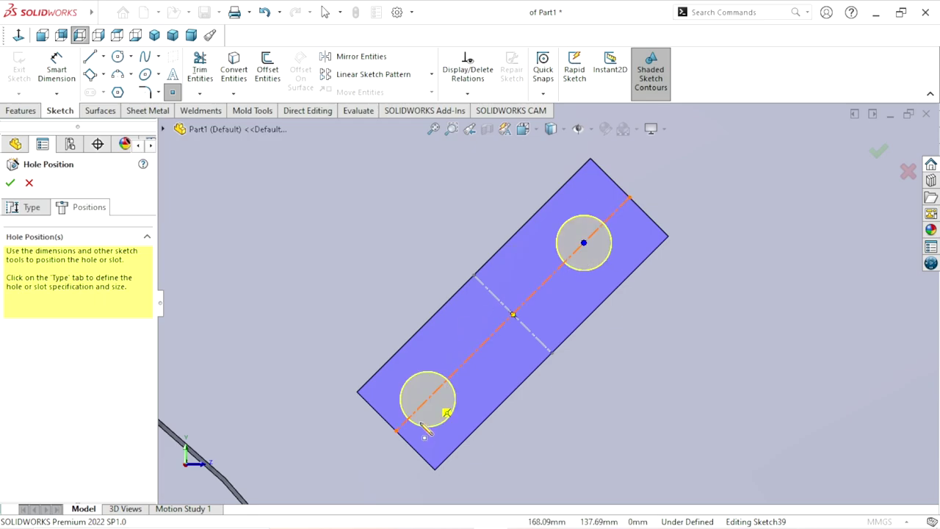
click(445, 382)
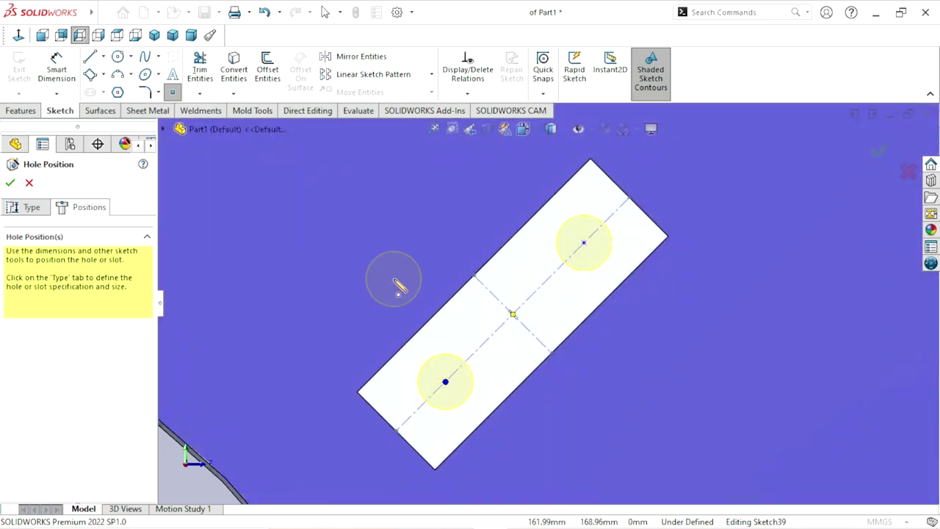
key(Escape)
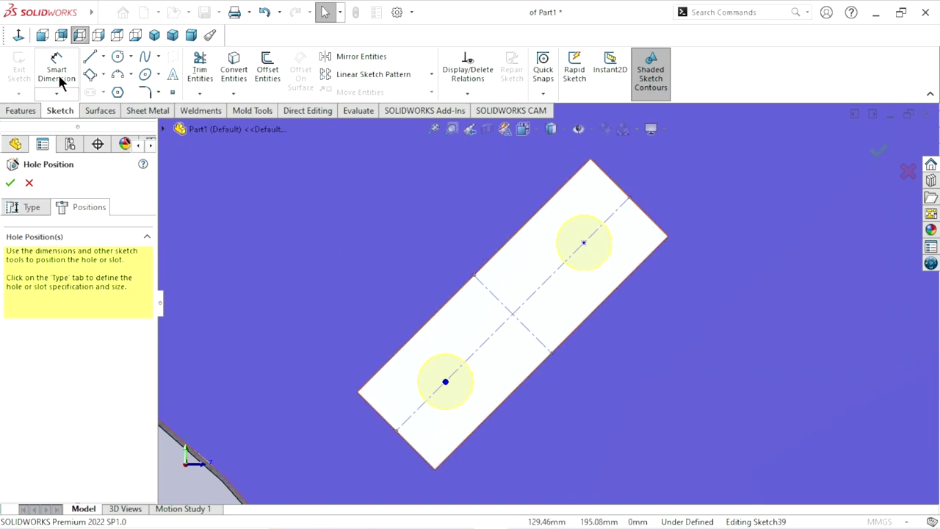
click(58, 74)
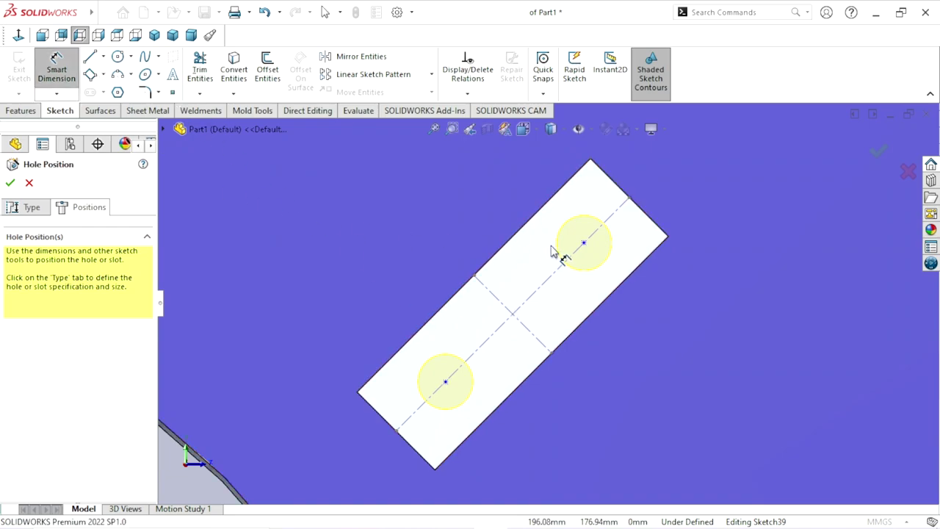
click(534, 337)
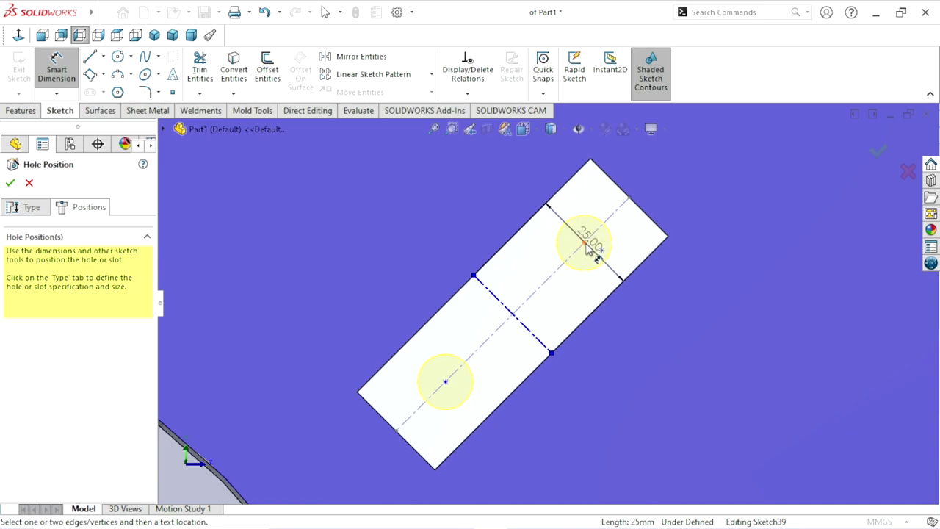
click(584, 243)
click(488, 209)
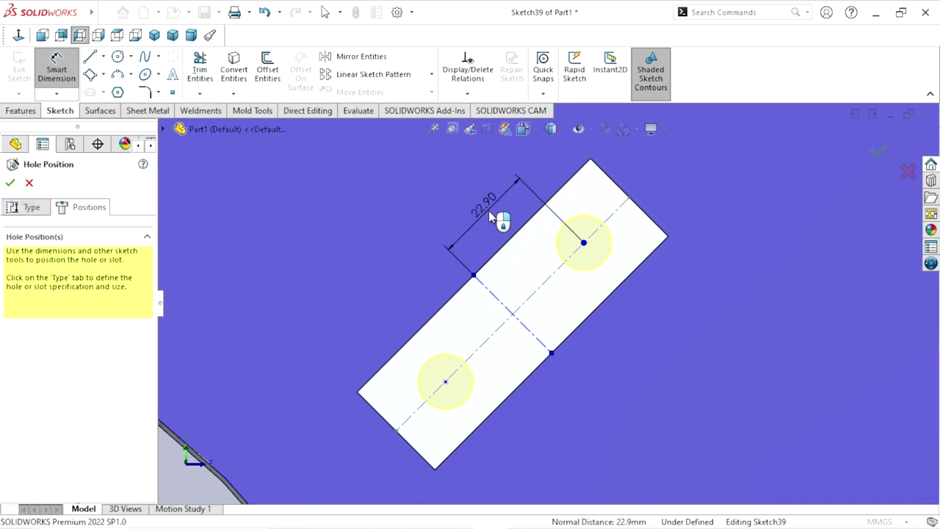
text(22)
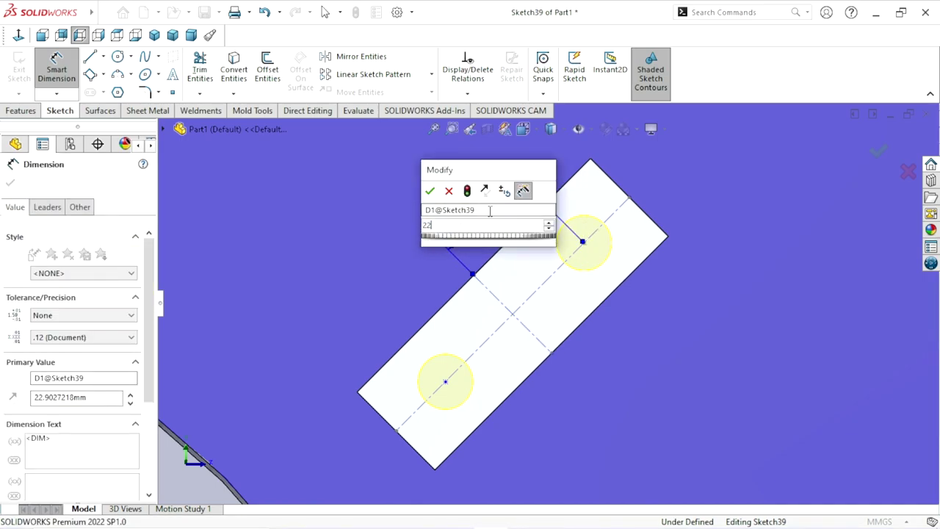
text(.5)
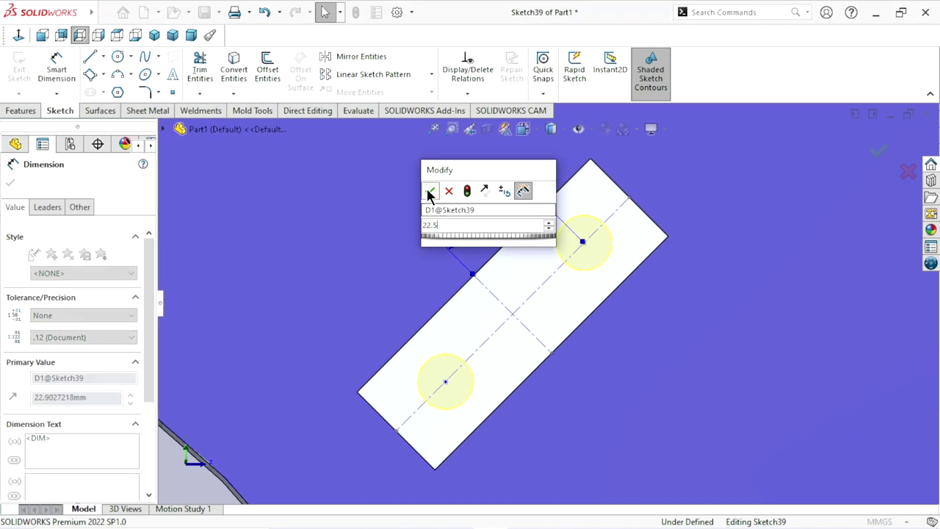
click(430, 191)
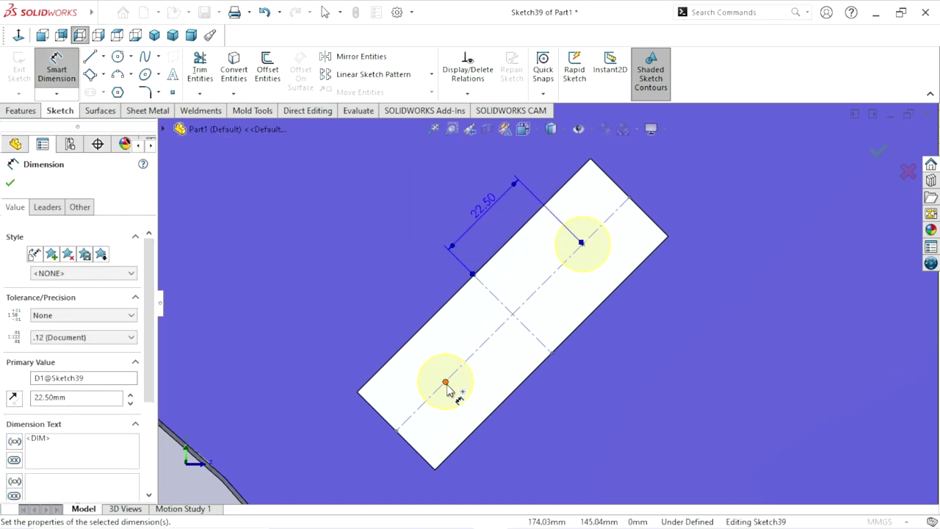
Step: Dimension the hole spacing to 45 mm and create the holes
click(581, 242)
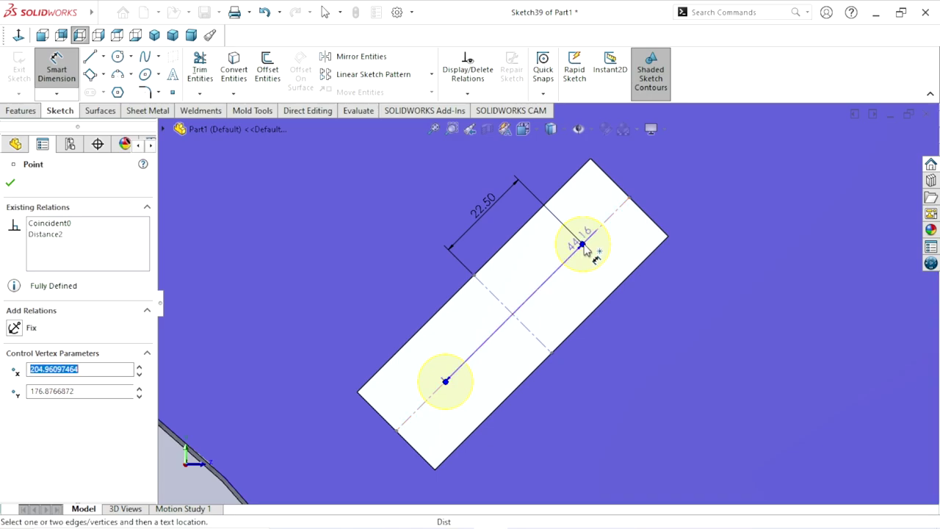
click(415, 213)
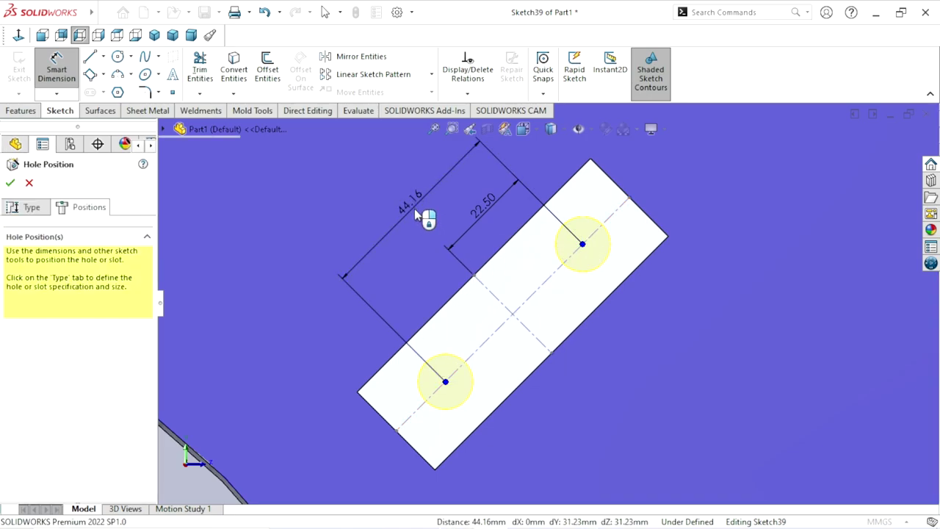
text(4)
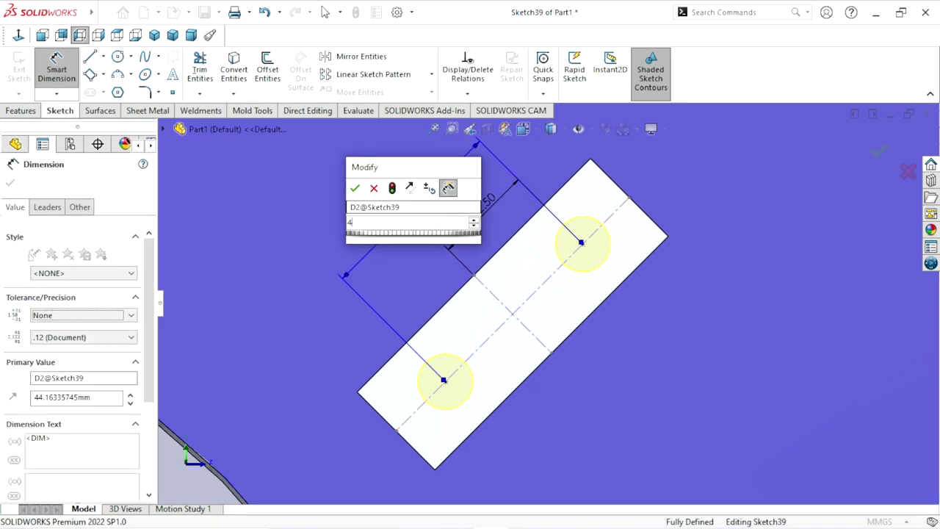
text(5)
click(355, 188)
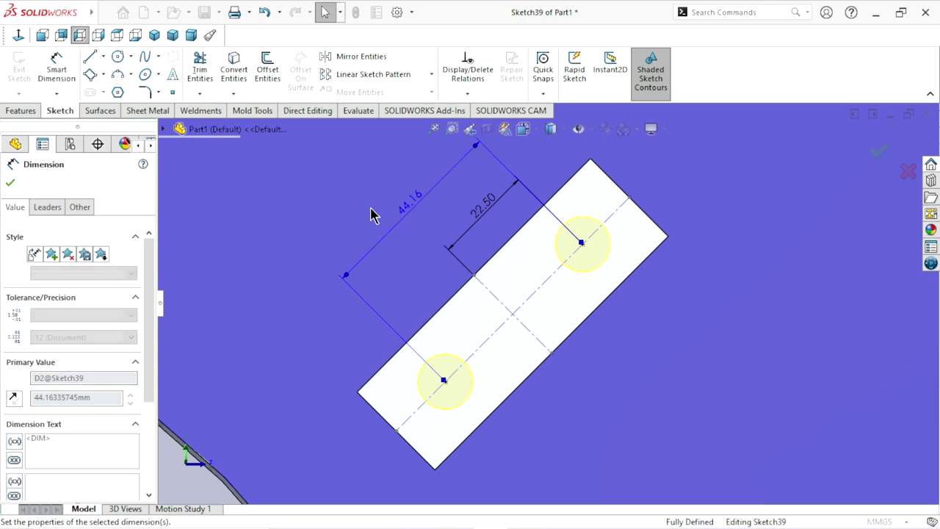
click(10, 184)
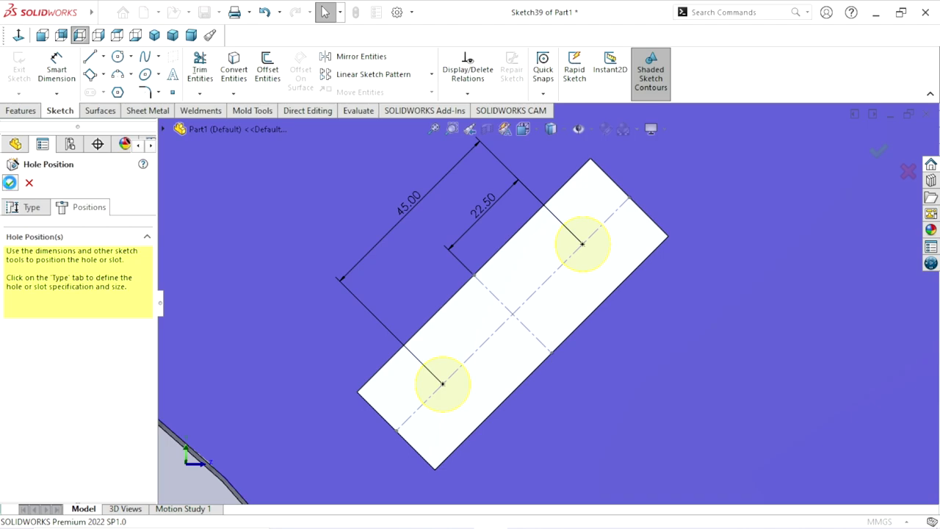
key(Return)
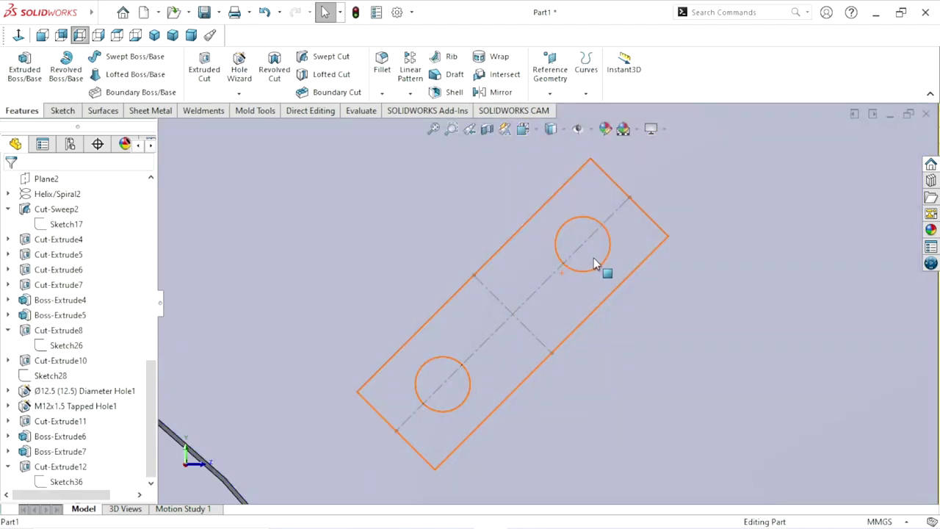
Step: Start a new Hole Wizard hole on the block face as a plain tapped hole
click(596, 264)
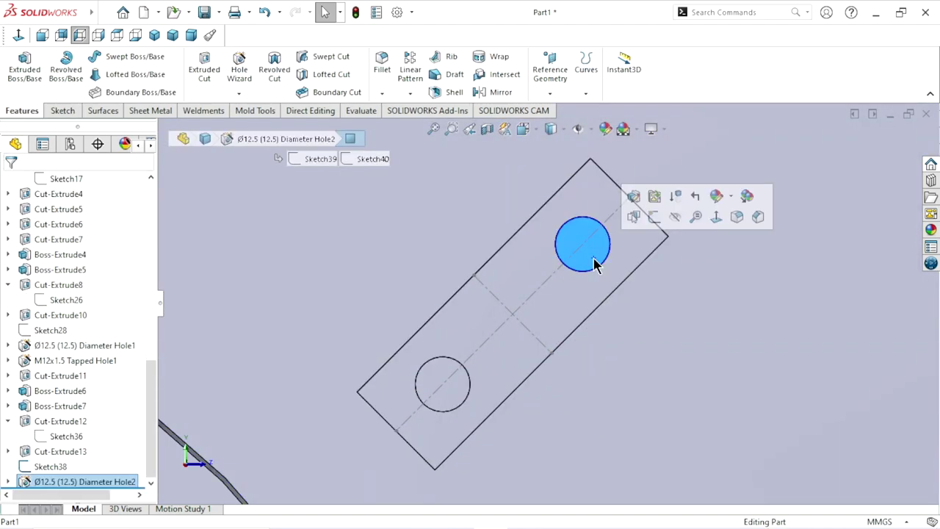
click(247, 71)
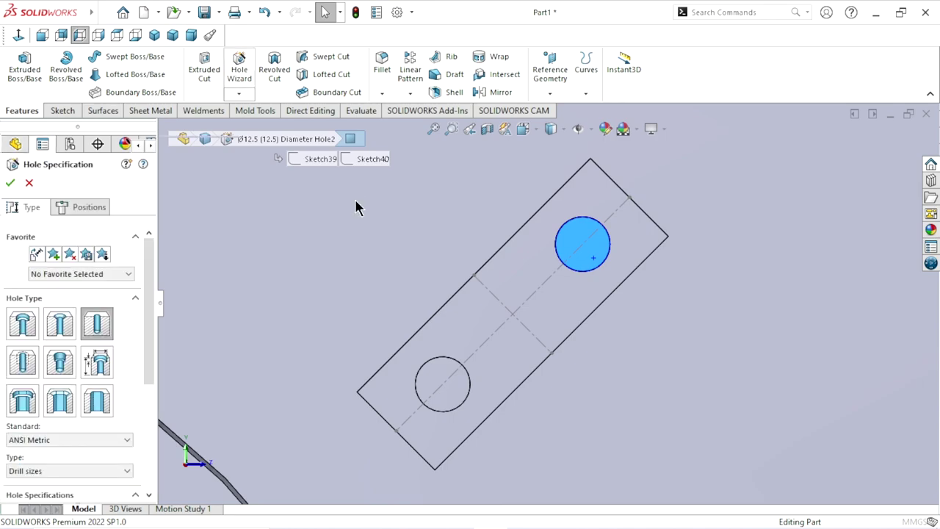
click(23, 361)
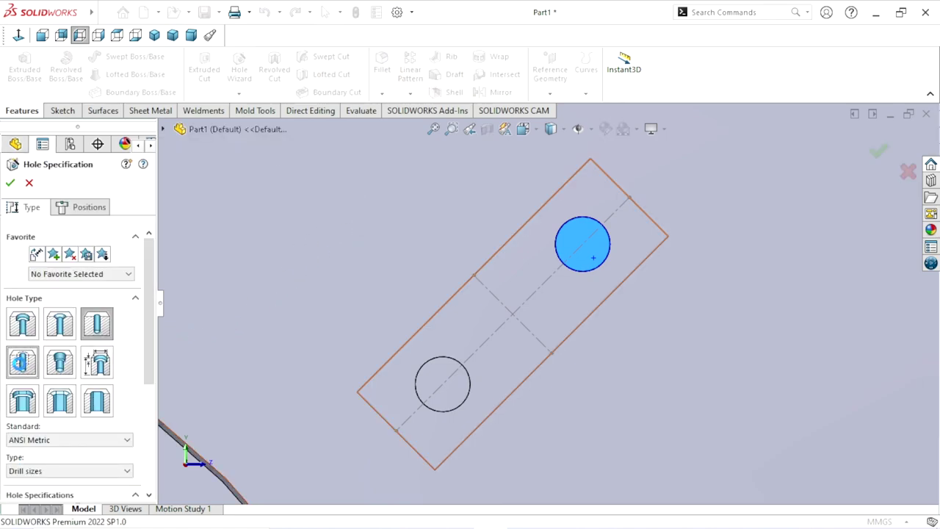
click(580, 216)
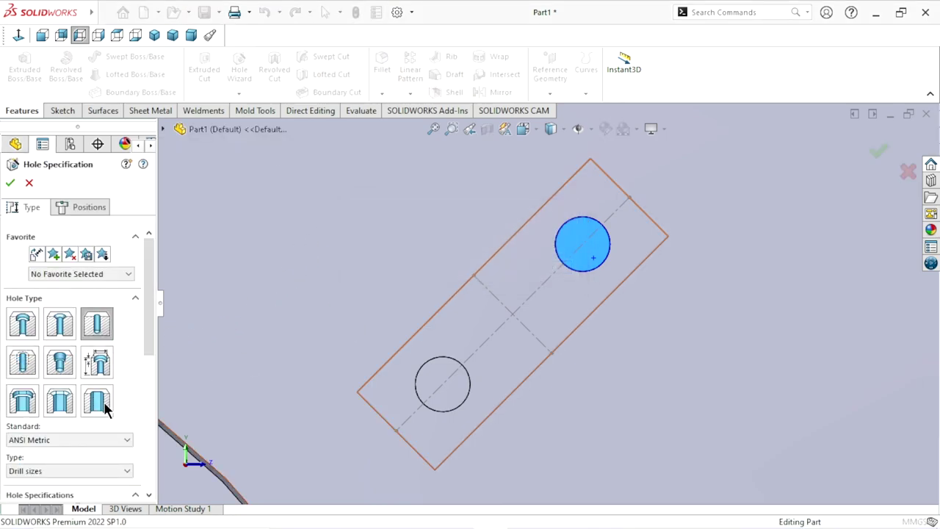
drag(152, 351, 150, 419)
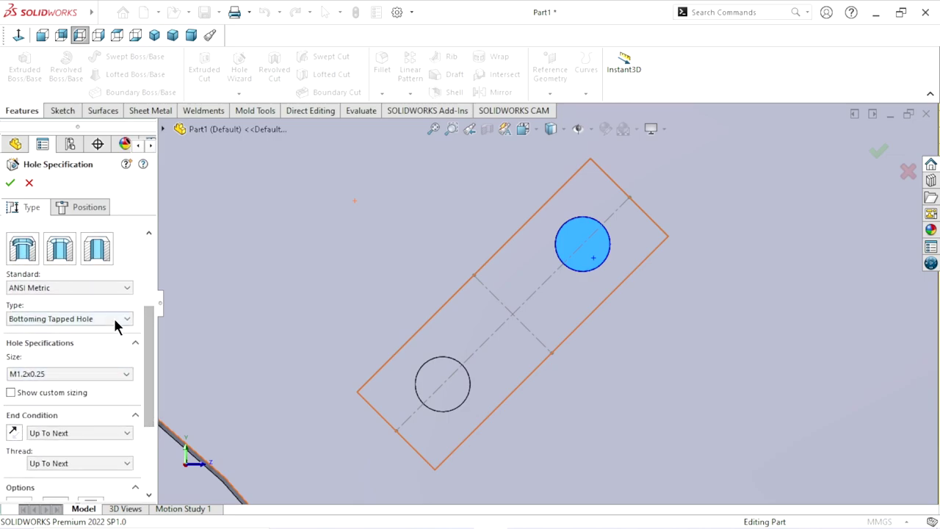
click(114, 319)
click(77, 350)
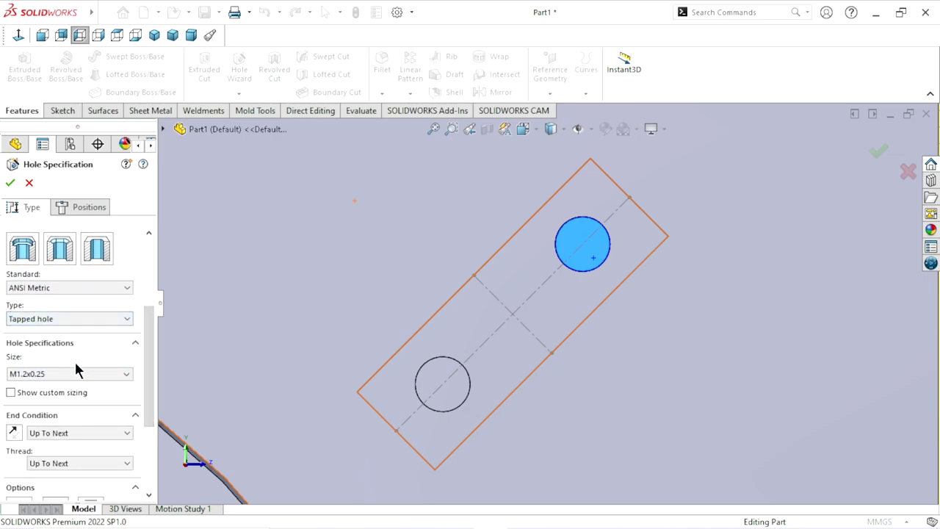
Step: Set the thread size to M12x1.5 and make the hole blind 25 mm deep
click(74, 371)
scroll(69, 452, down, 5)
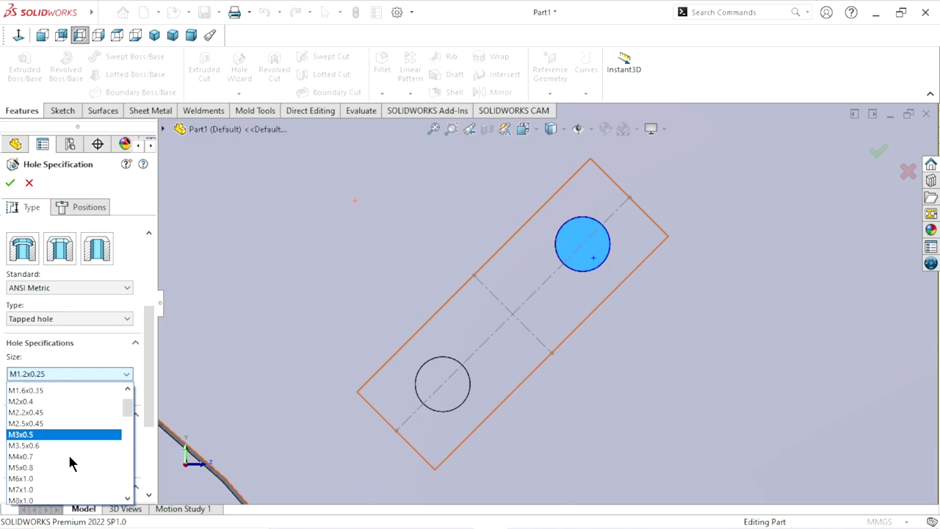
scroll(69, 453, down, 5)
scroll(69, 451, down, 5)
scroll(70, 448, down, 5)
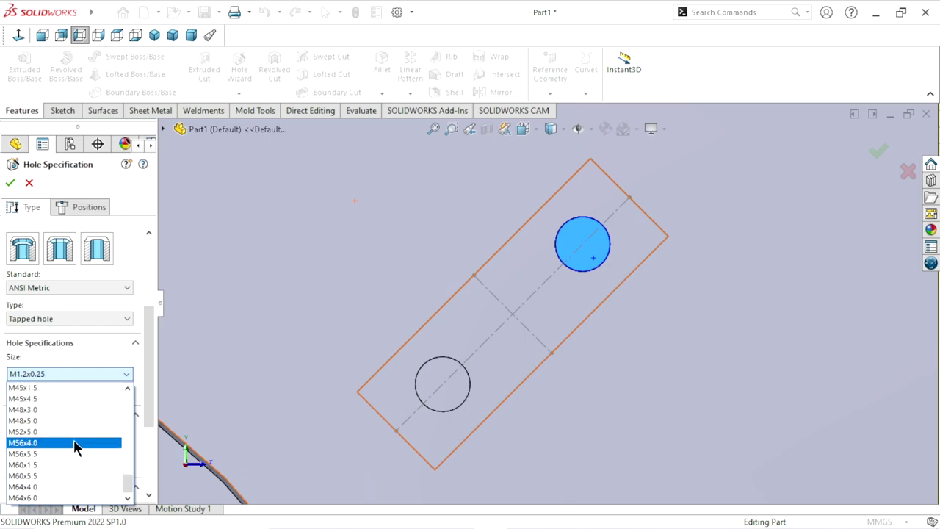
scroll(75, 447, up, 1)
scroll(75, 446, up, 3)
scroll(76, 447, up, 3)
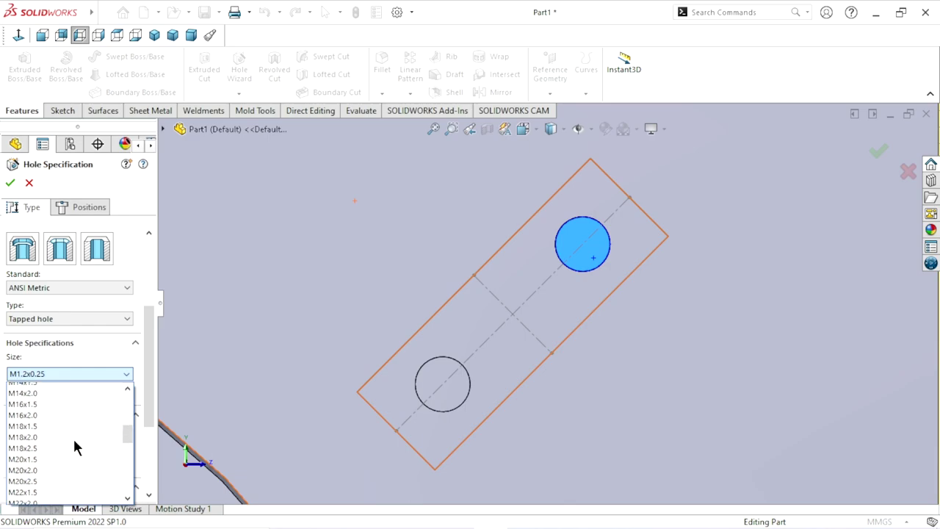
scroll(76, 446, up, 3)
scroll(56, 411, up, 2)
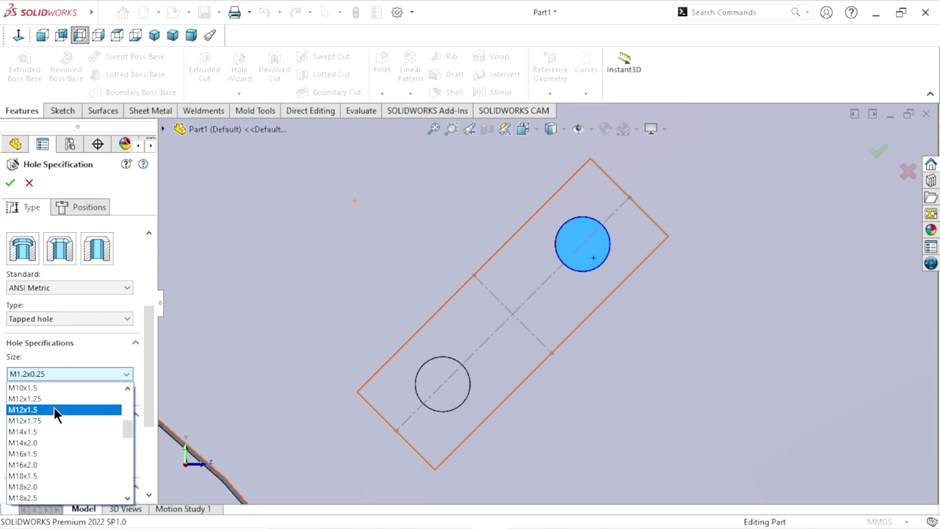
click(50, 413)
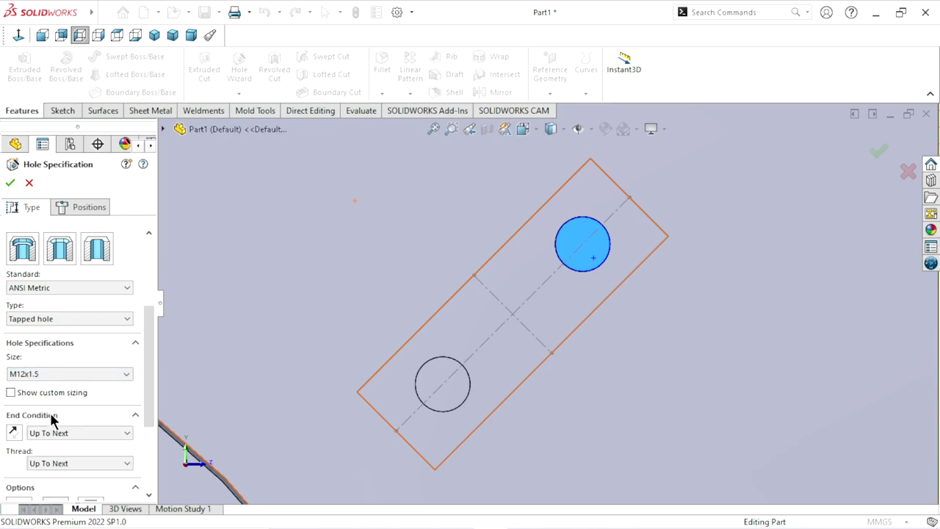
click(103, 432)
click(81, 444)
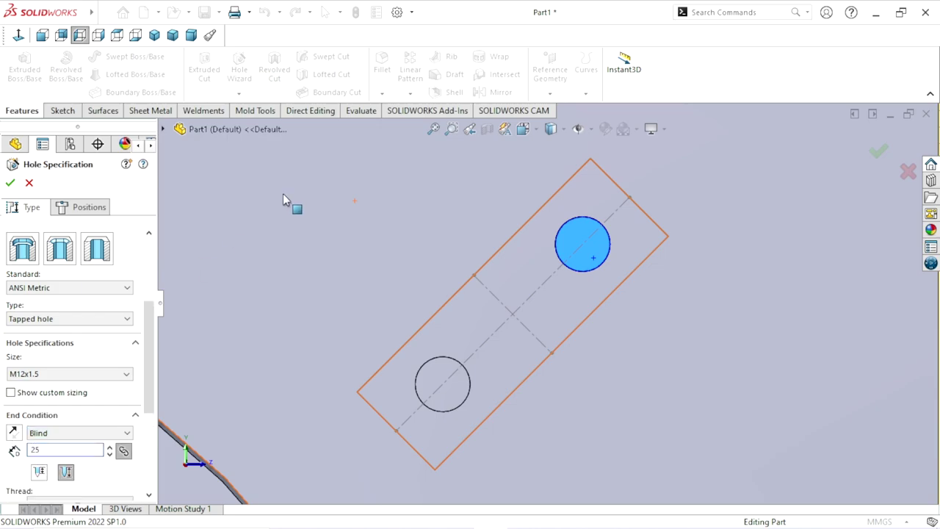
click(89, 206)
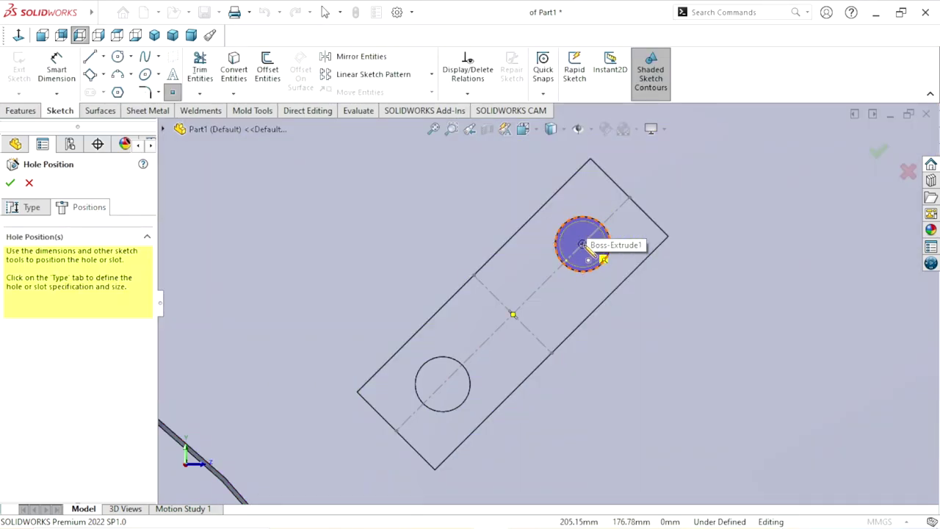
Step: Place the M12x1.5 tapped holes at the upper and lower circle centres and confirm
click(582, 244)
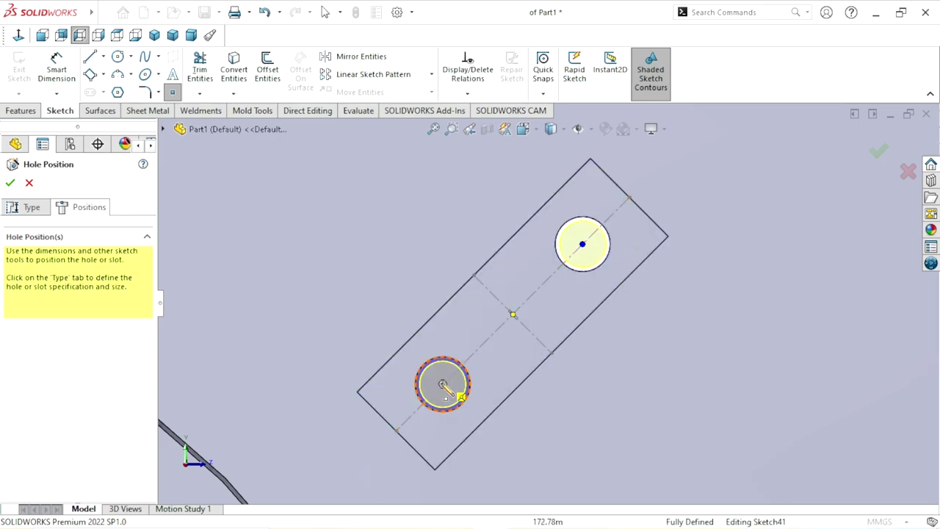
click(443, 384)
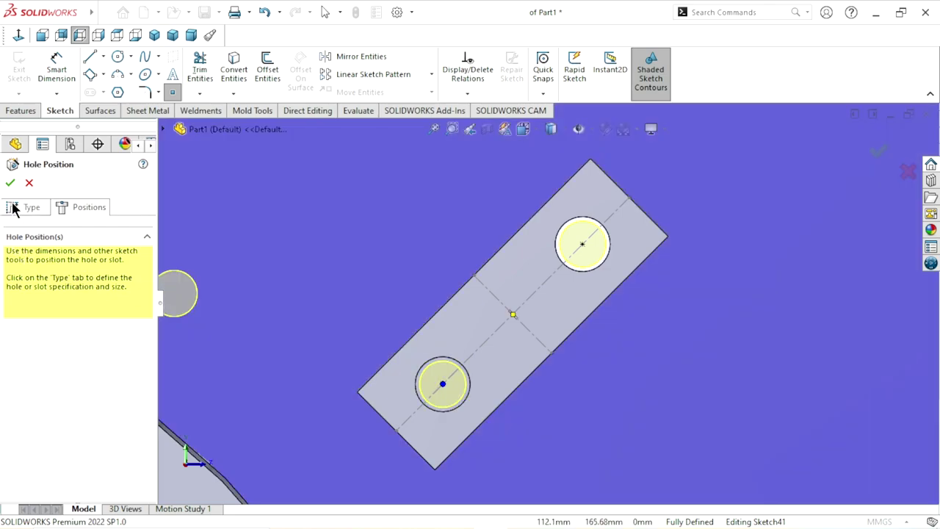
click(11, 184)
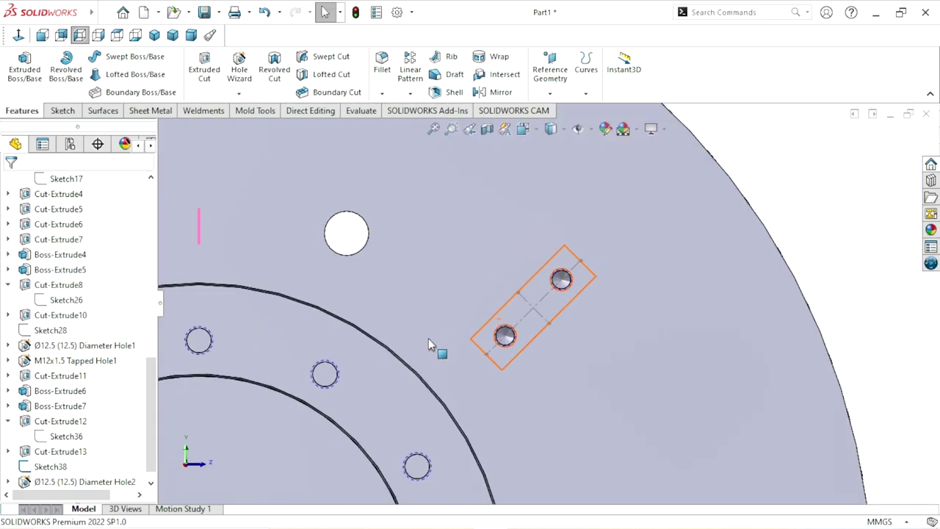
scroll(558, 307, up, 4)
scroll(618, 353, up, 5)
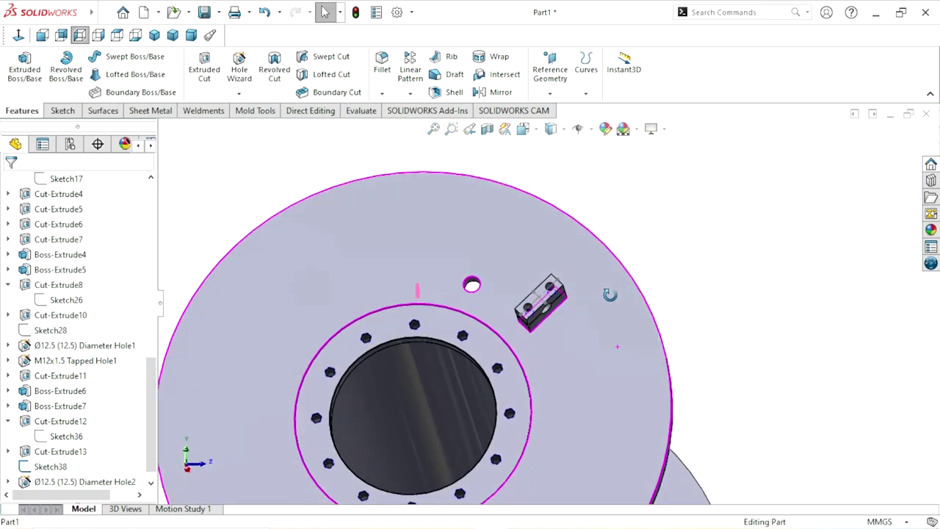
middle_drag(576, 310, 496, 283)
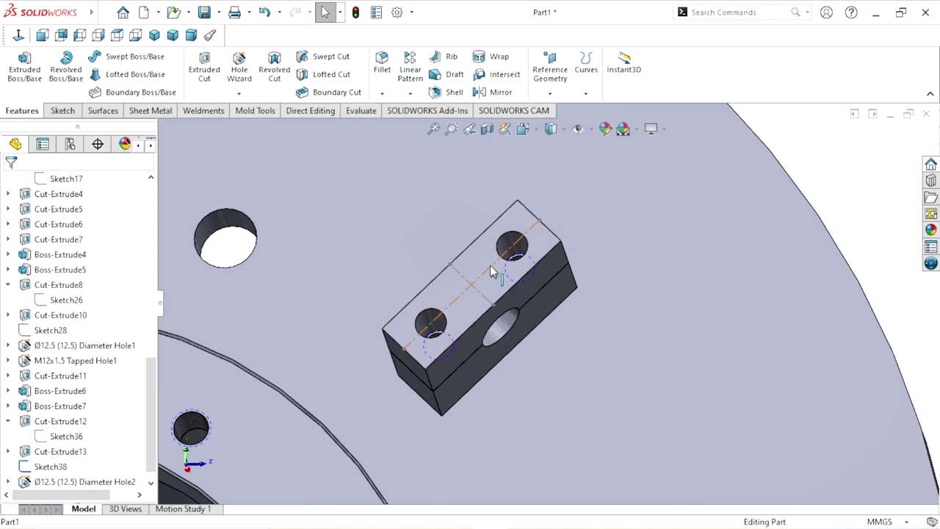
click(492, 272)
click(550, 224)
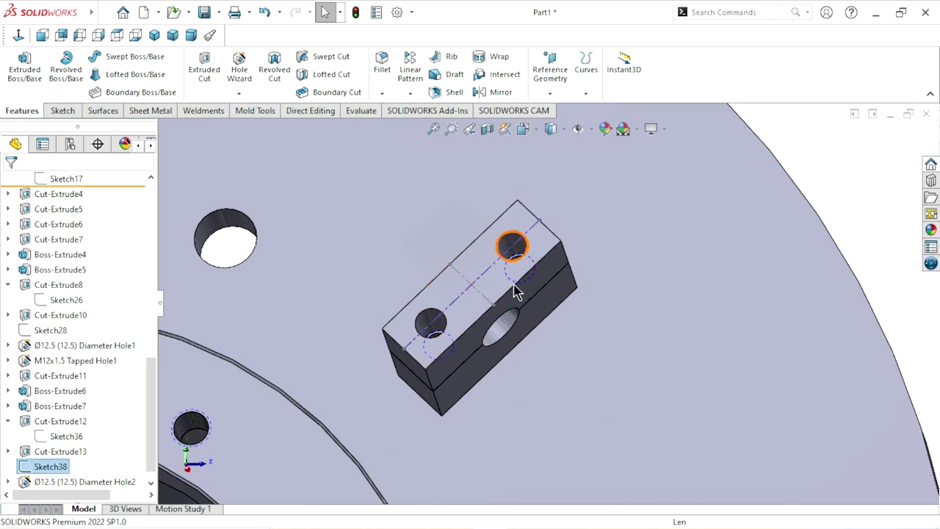
scroll(515, 290, up, 3)
scroll(520, 293, up, 3)
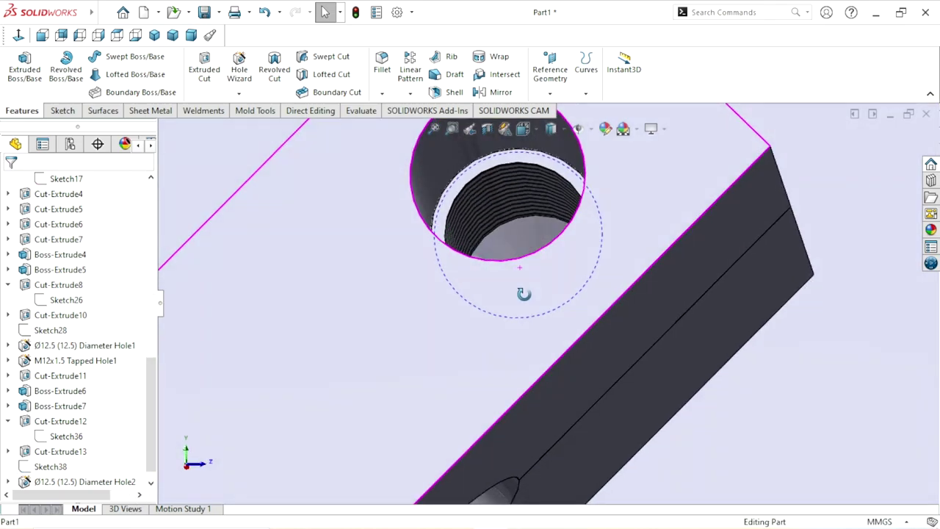
middle_drag(524, 293, 514, 301)
scroll(511, 301, down, 5)
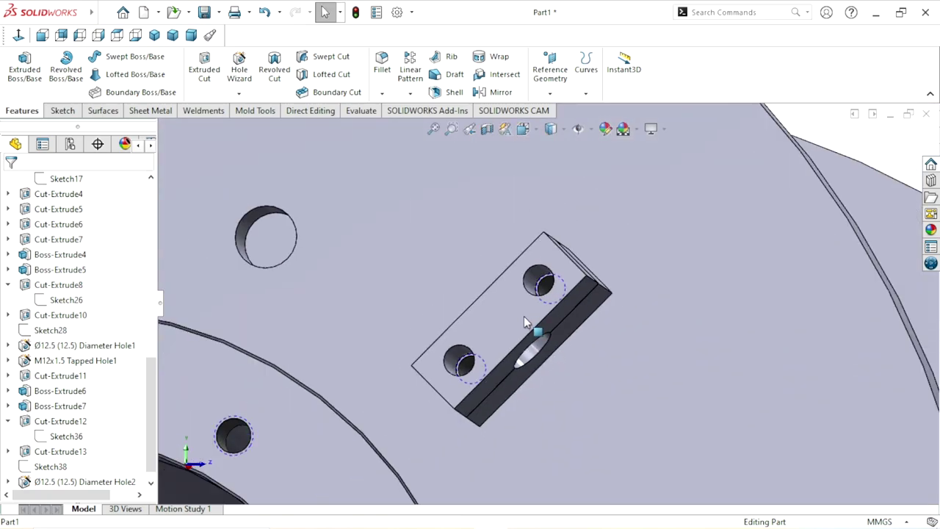
scroll(524, 315, down, 5)
scroll(588, 387, down, 5)
middle_drag(601, 388, 559, 368)
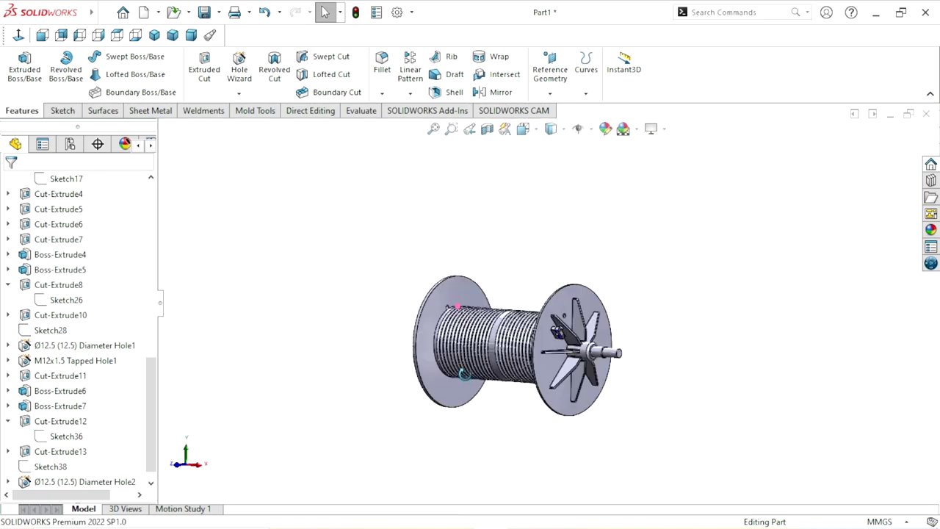
mouse_move(465, 374)
middle_down()
mouse_move(501, 401)
mouse_move(487, 430)
mouse_move(562, 343)
mouse_move(551, 384)
middle_up()
scroll(514, 371, down, 2)
scroll(564, 296, up, 2)
scroll(573, 323, up, 2)
scroll(581, 353, down, 2)
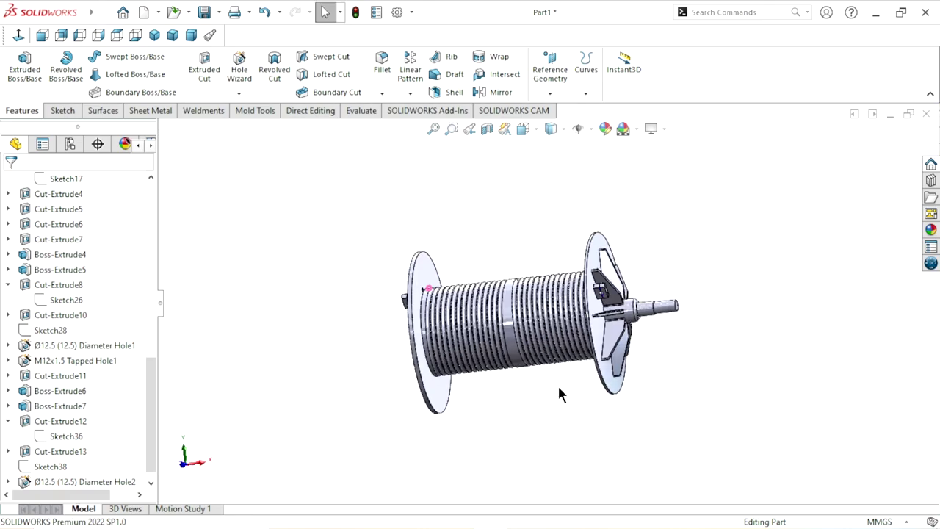
scroll(569, 385, down, 2)
scroll(609, 345, up, 3)
scroll(661, 257, up, 3)
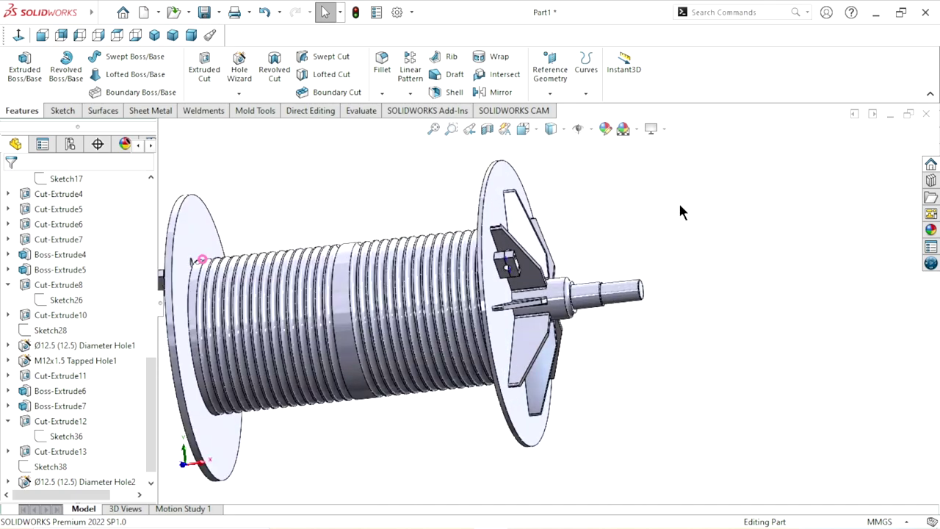
scroll(694, 279, down, 2)
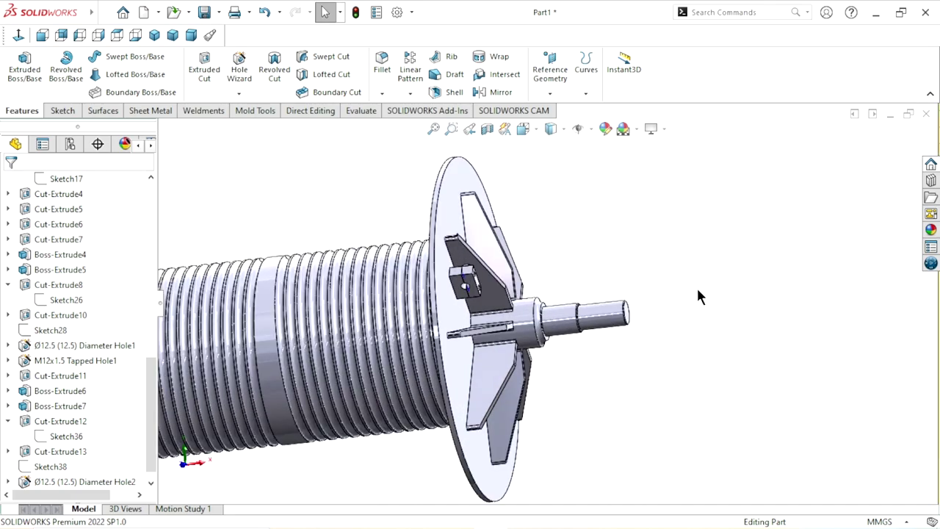
Step: Create Plane3 parallel to the Top Plane and tangent to the shaft-end cylindrical face
click(557, 93)
click(560, 110)
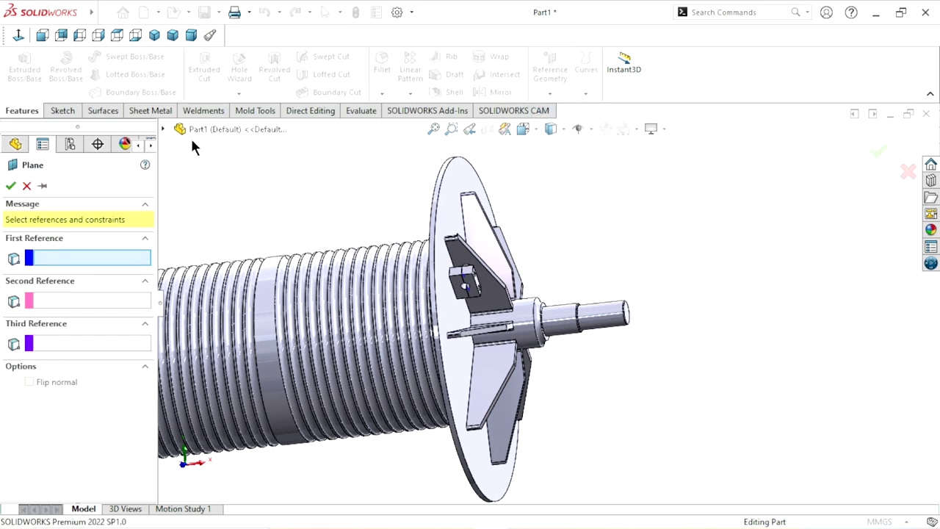
click(164, 130)
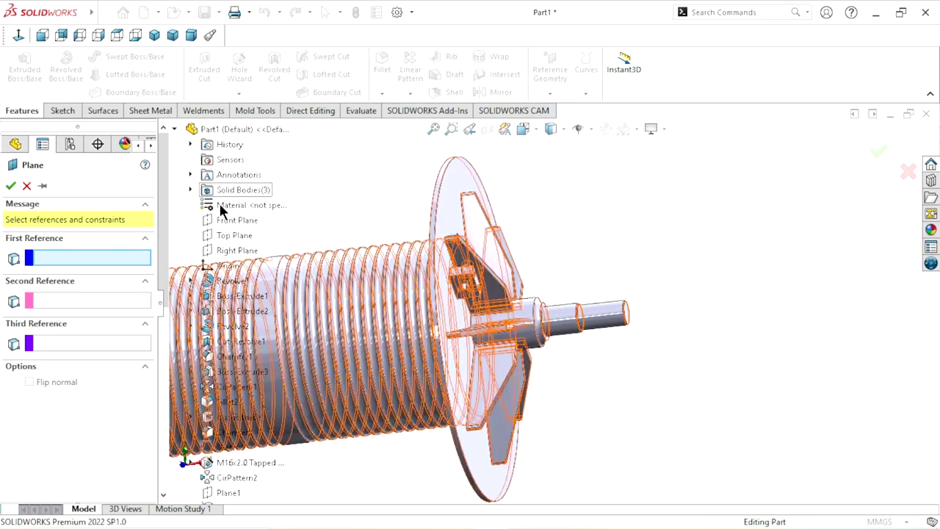
click(235, 237)
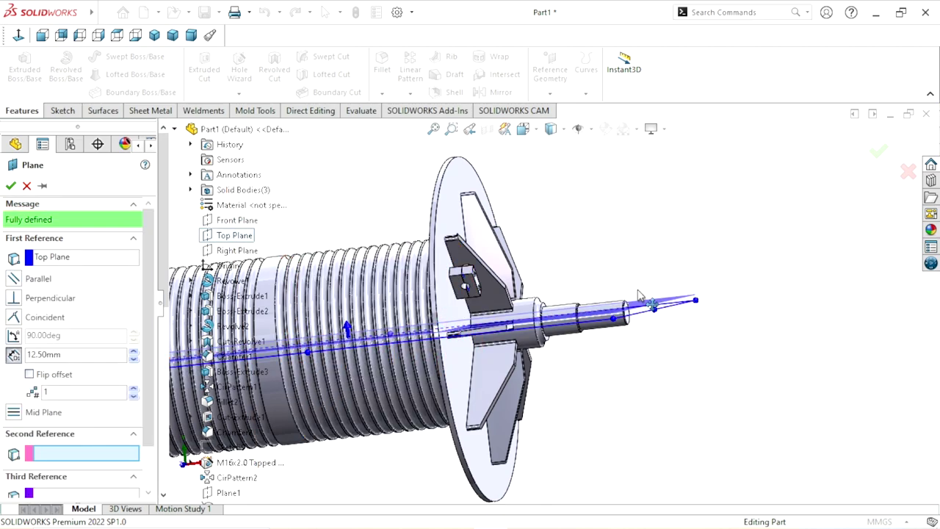
scroll(597, 343, down, 5)
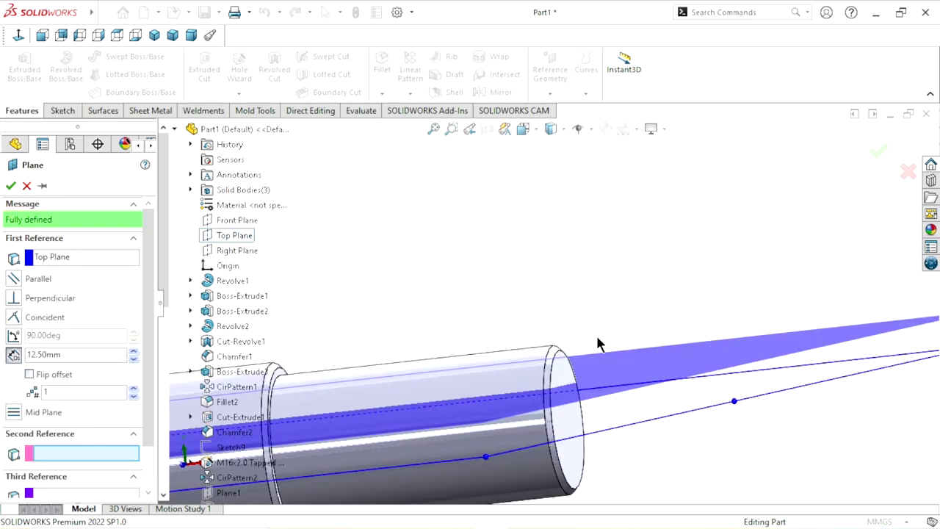
click(520, 385)
scroll(522, 387, up, 5)
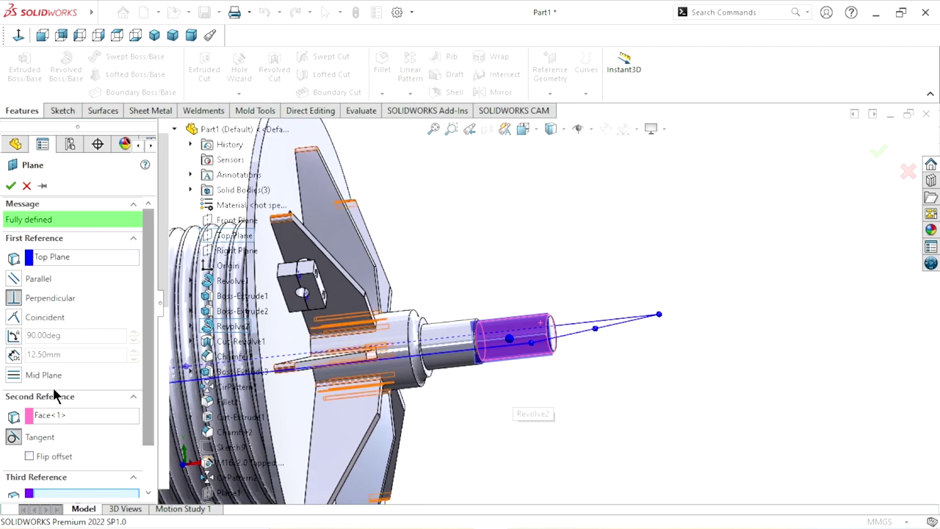
click(14, 280)
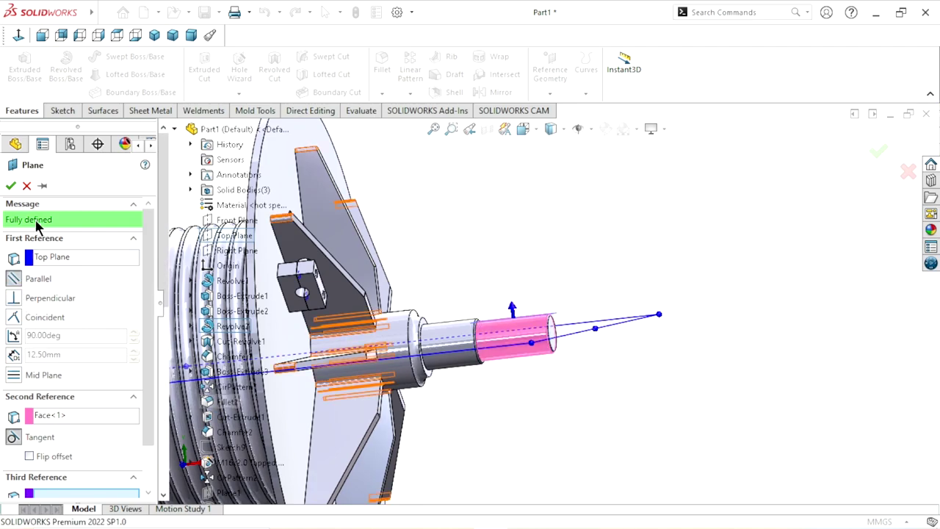
click(10, 186)
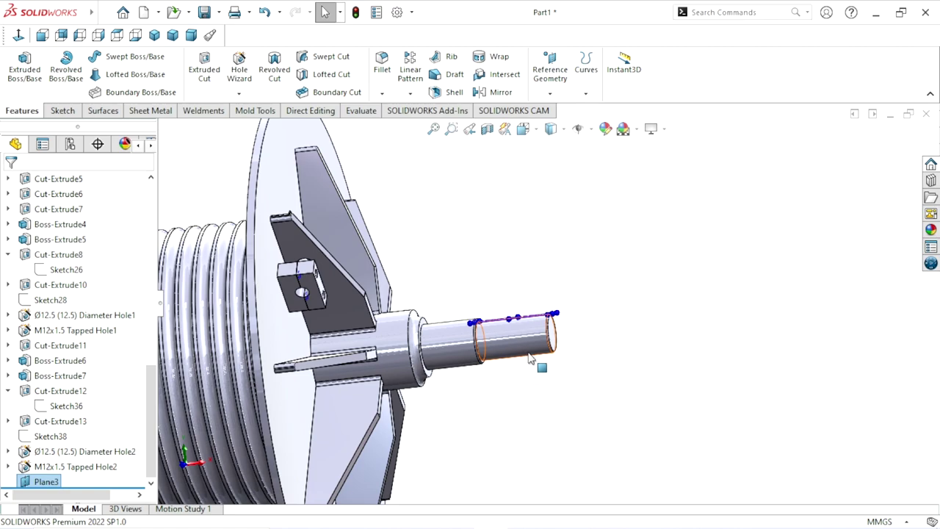
Step: Start a sketch on Plane3, view it face-on, and hide the plane
scroll(520, 355, down, 3)
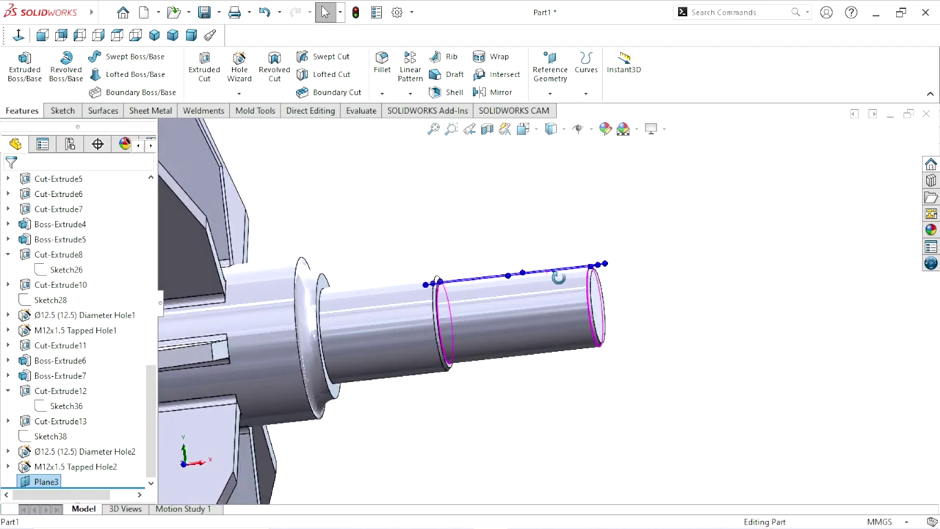
middle_drag(560, 272, 578, 310)
click(544, 255)
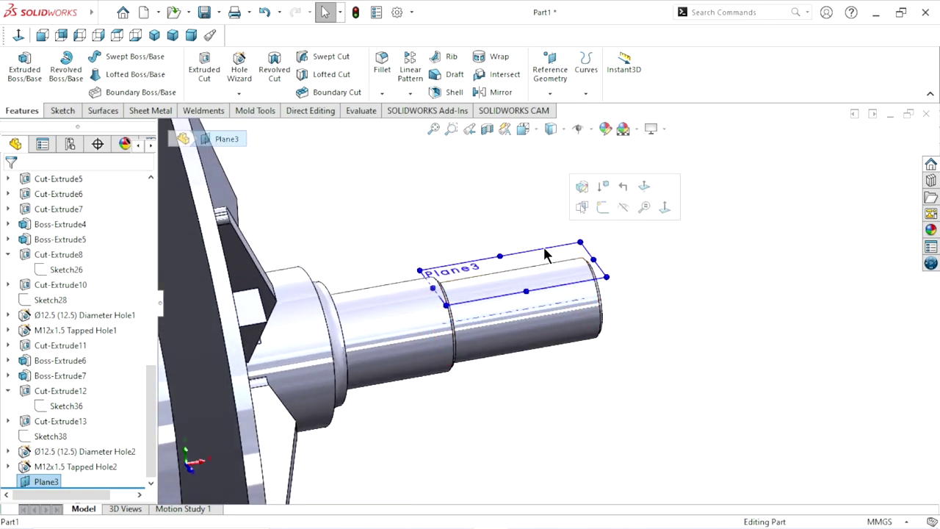
click(602, 209)
click(19, 35)
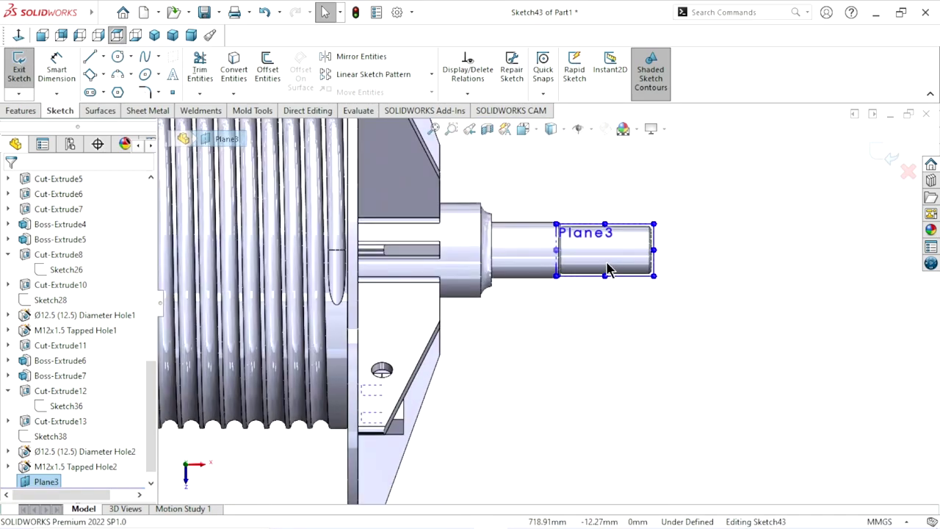
scroll(624, 234, down, 5)
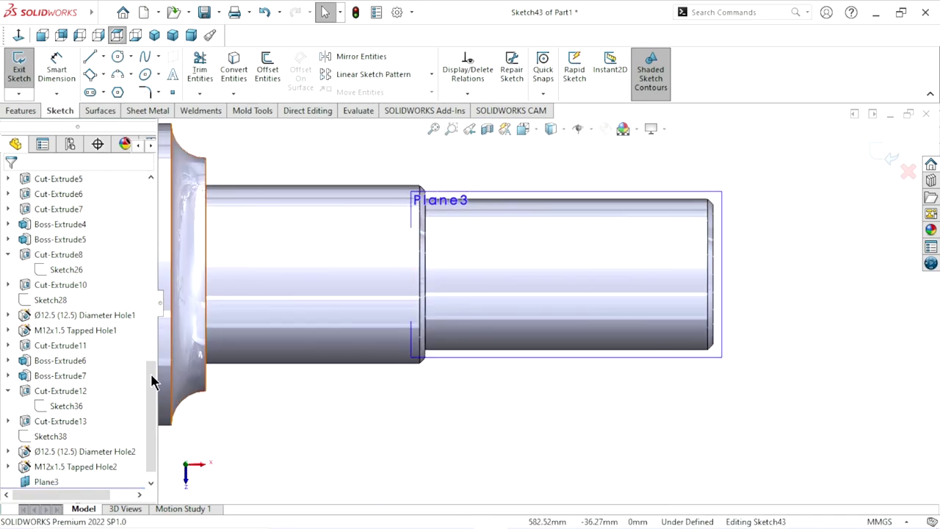
scroll(81, 411, down, 1)
click(45, 466)
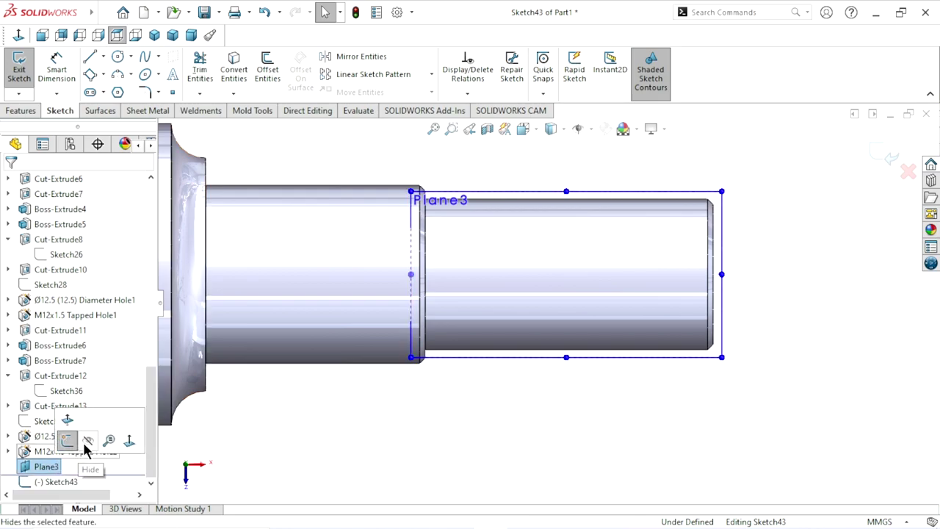
click(68, 438)
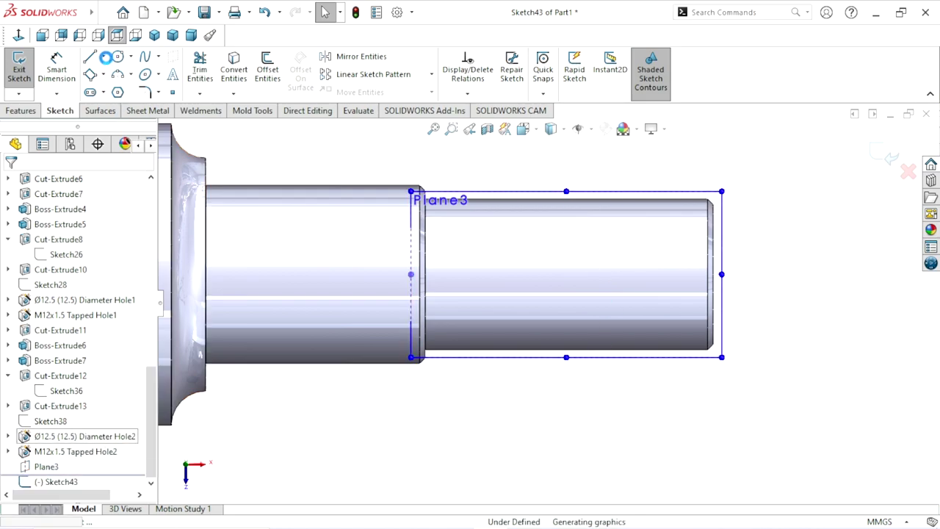
Step: Draw a construction centerline from the shaft shoulder edge to the shaft tip
click(103, 55)
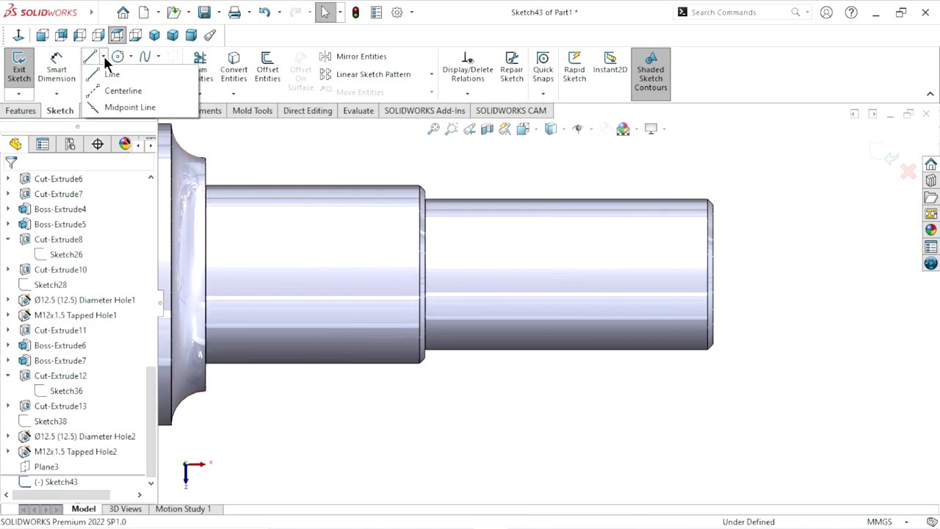
click(90, 93)
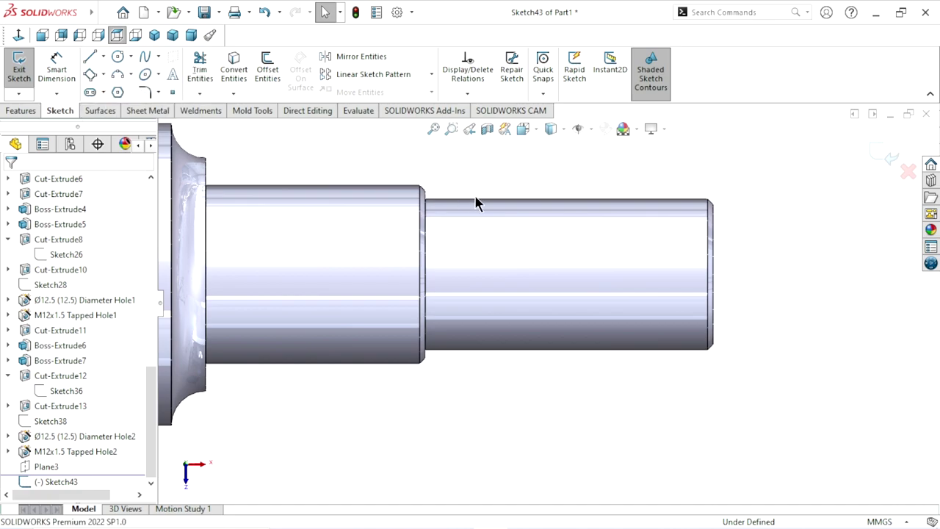
click(424, 275)
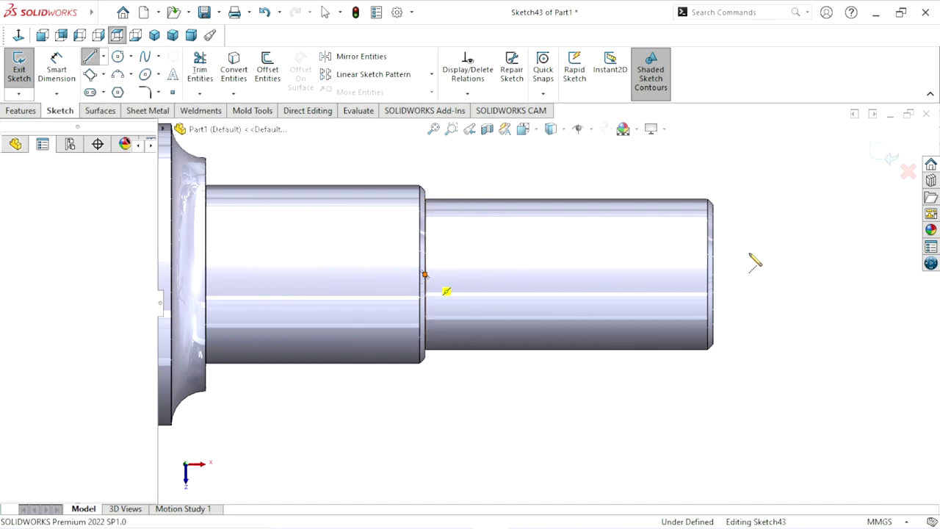
click(707, 274)
right_click(760, 259)
click(755, 255)
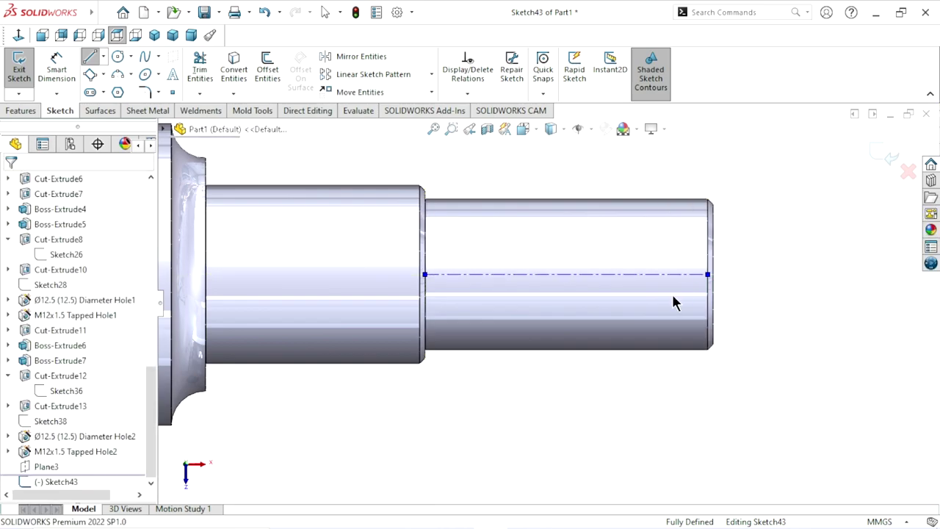
key(Escape)
ctrl+middle_drag(675, 303, 651, 311)
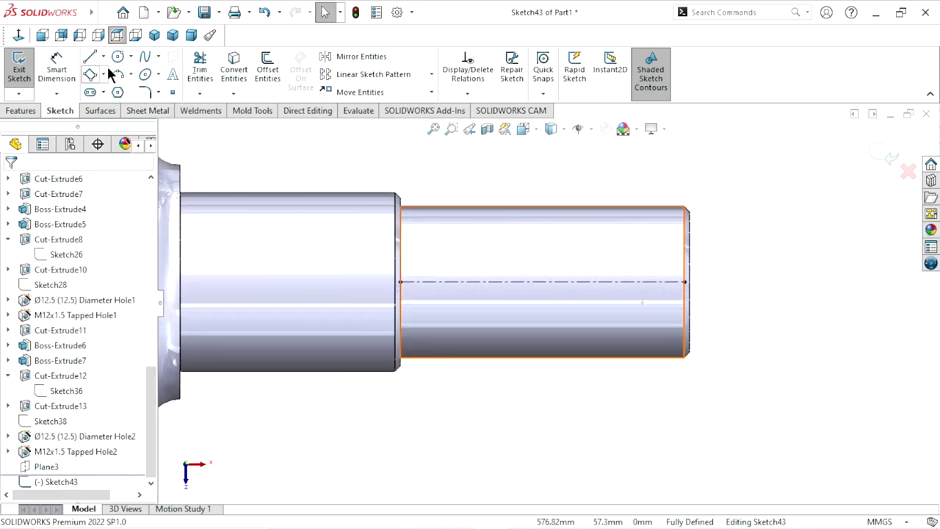
click(101, 90)
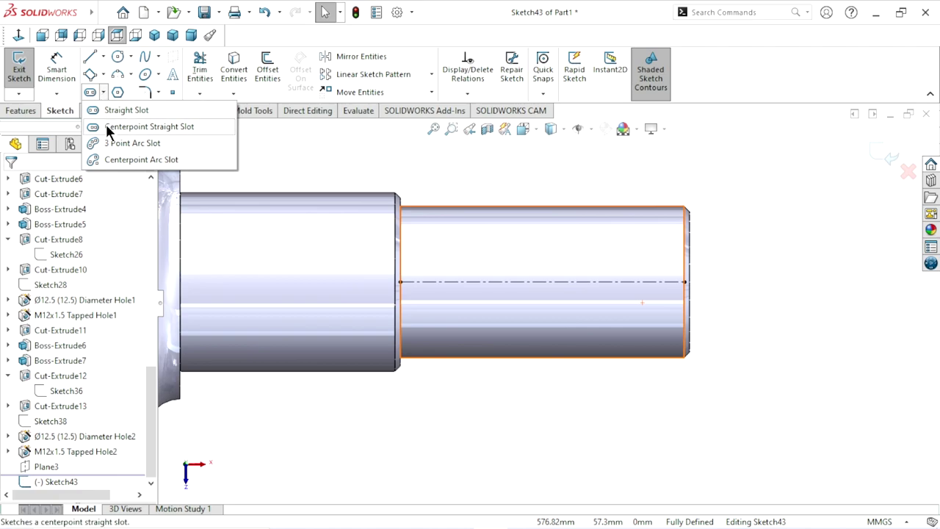
Step: Draw a centerpoint straight slot along the shaft-end centerline
click(542, 282)
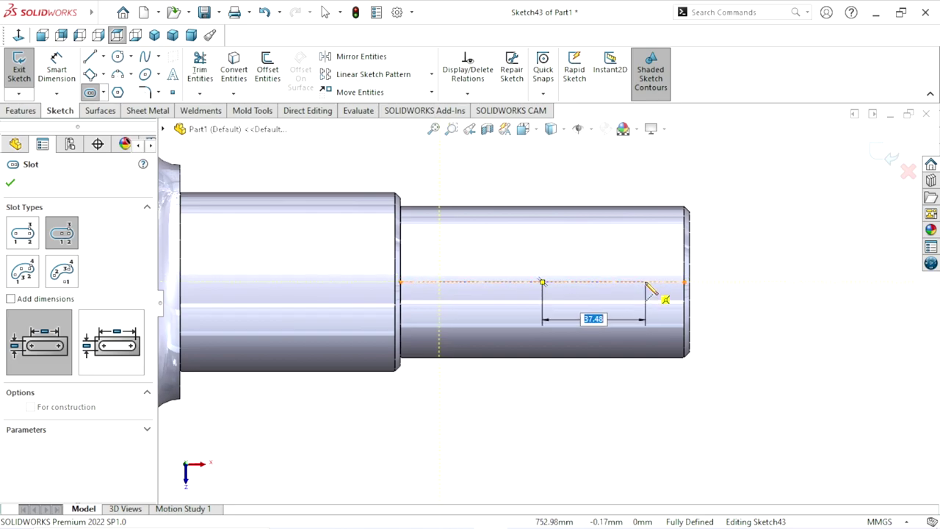
click(645, 282)
click(641, 262)
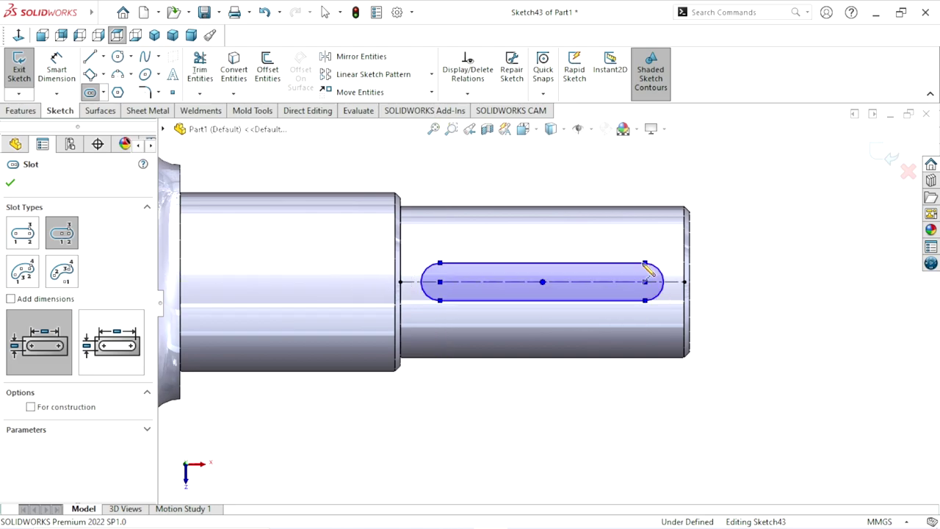
right_click(745, 258)
click(757, 266)
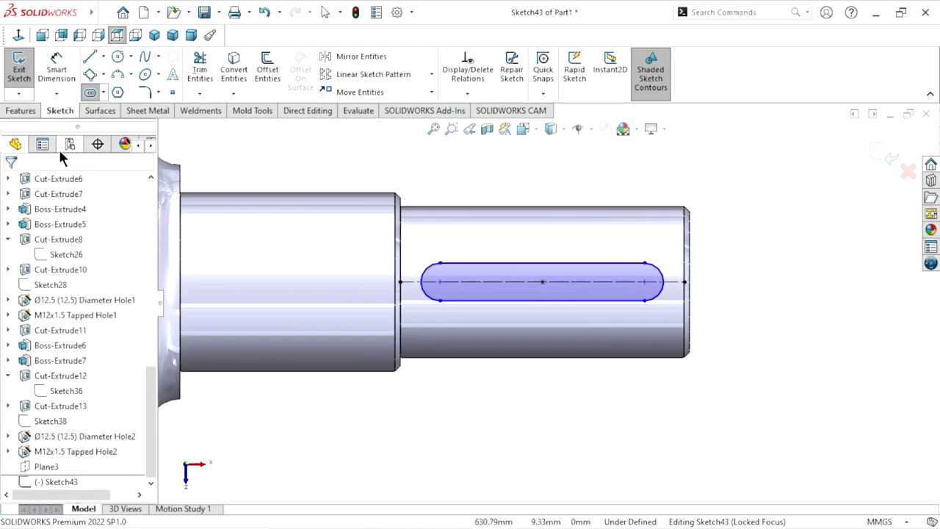
Step: Dimension the slot 85 mm between arc centres and 12 mm wide
click(65, 58)
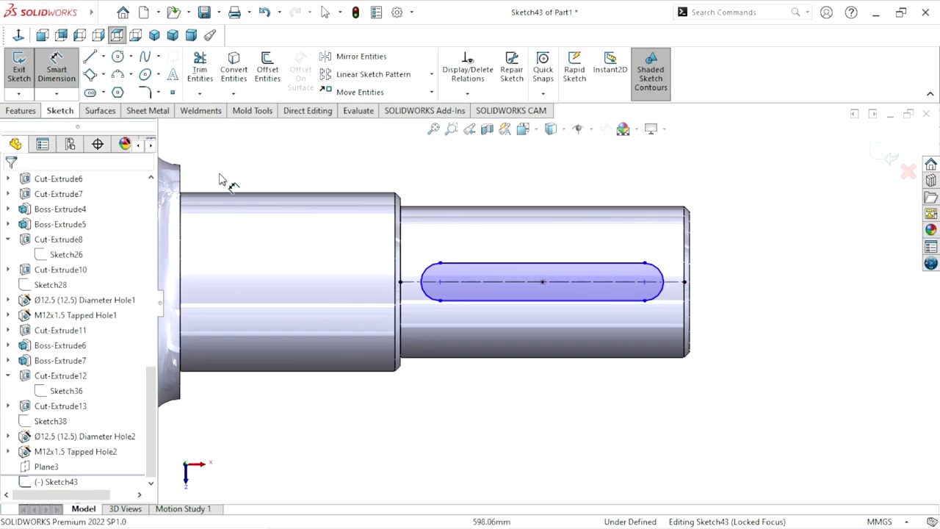
click(505, 285)
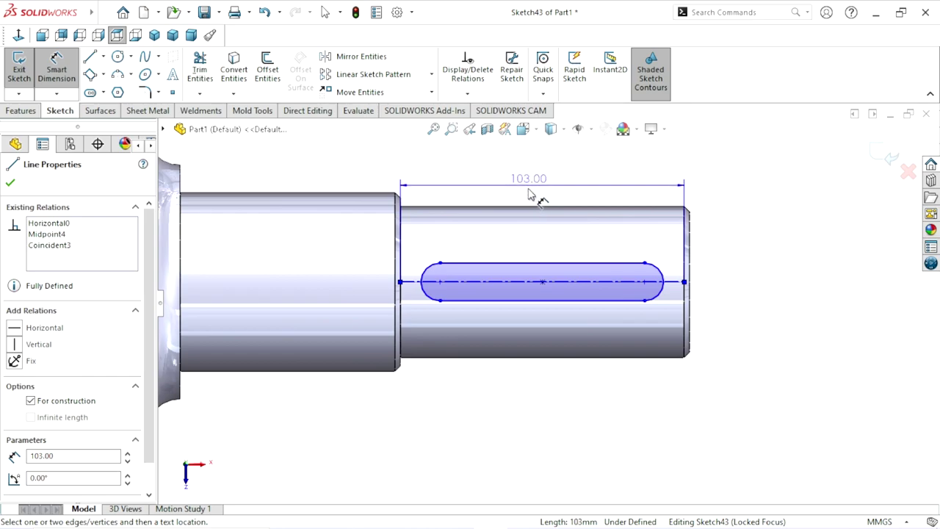
key(Escape)
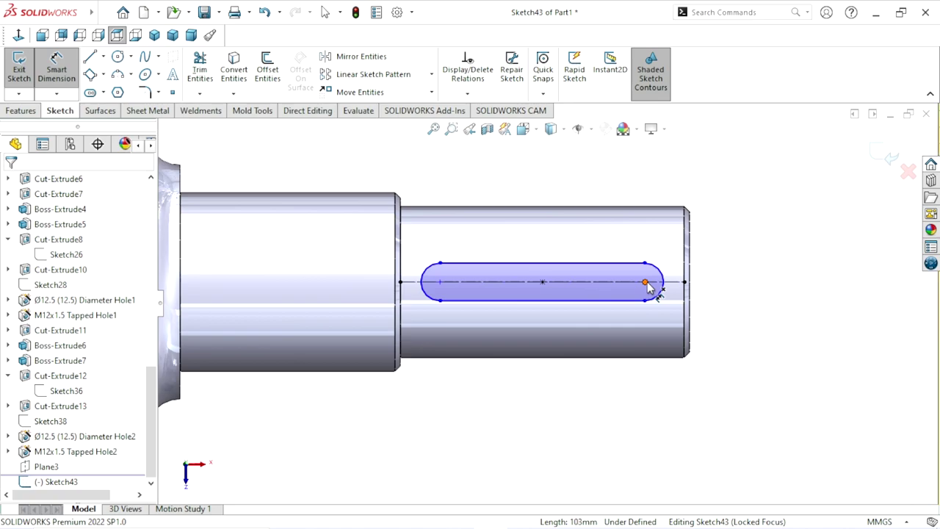
click(645, 283)
click(440, 282)
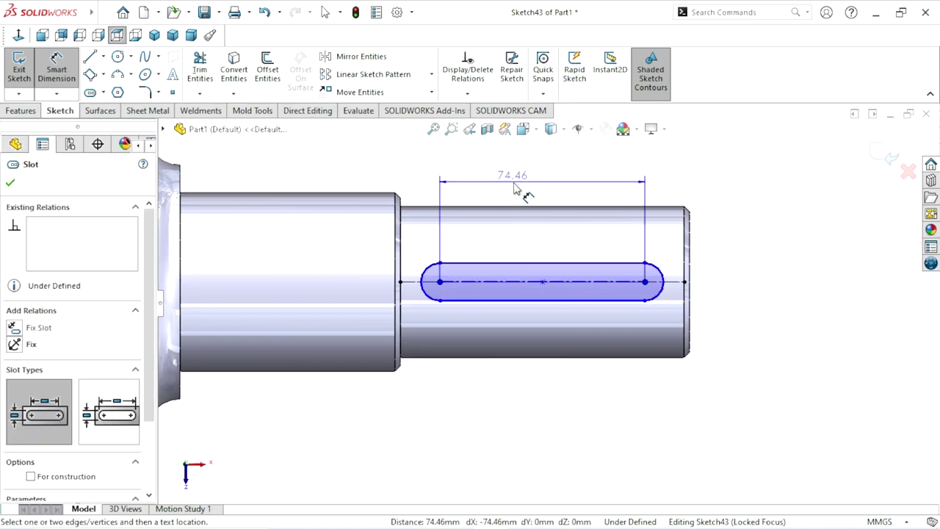
click(515, 190)
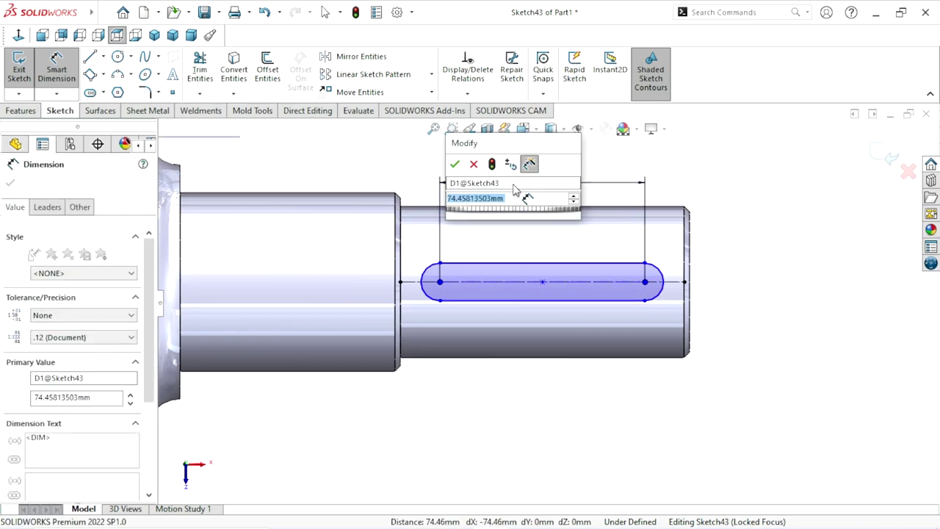
text(85)
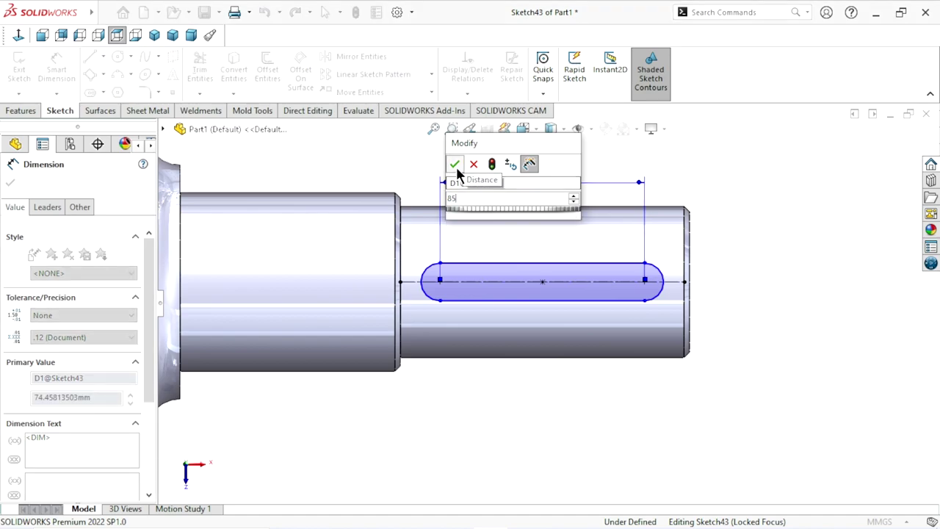
click(455, 164)
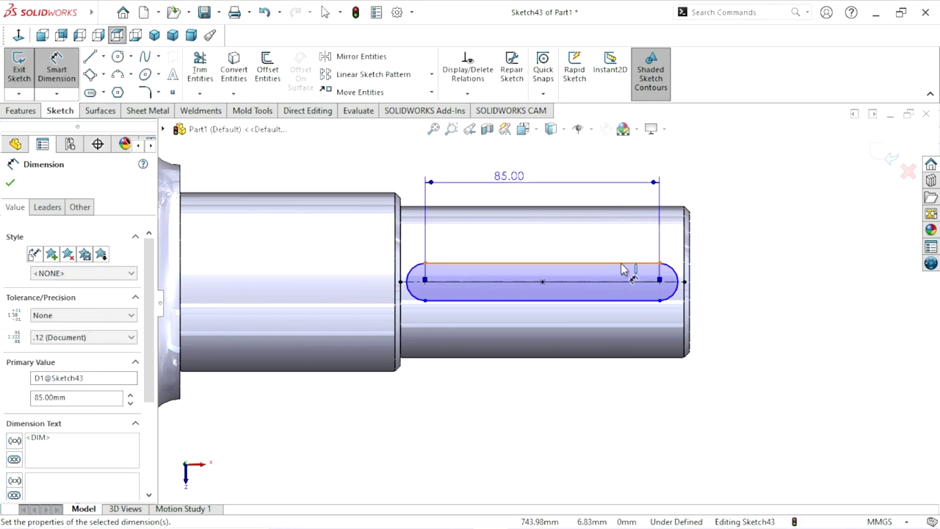
click(622, 300)
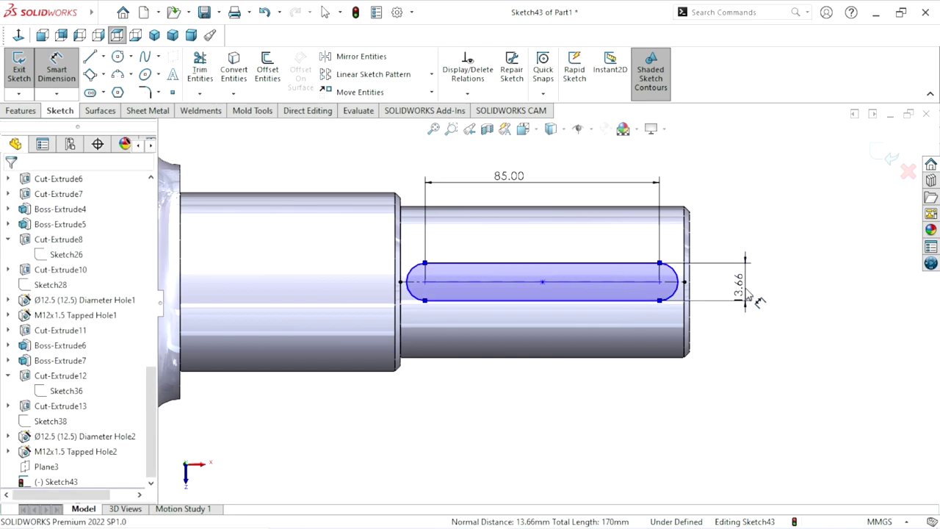
click(747, 294)
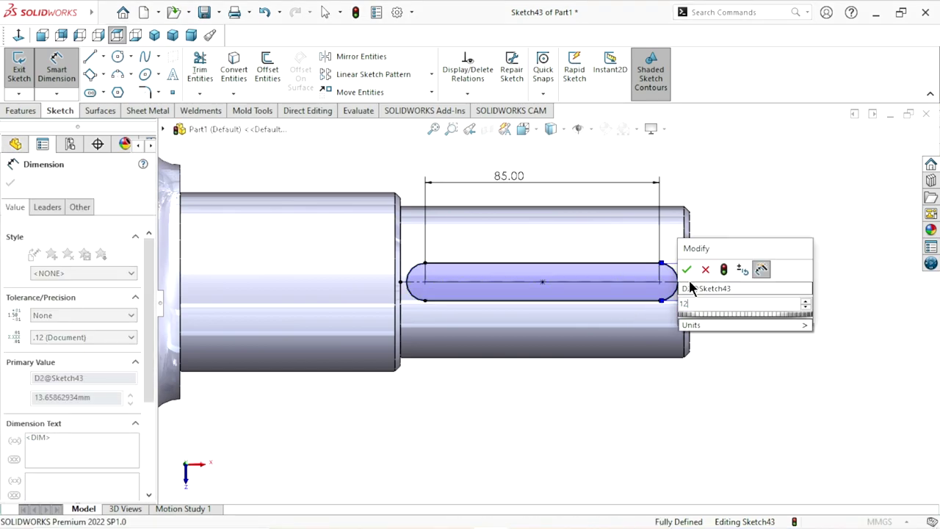
text(12)
key(Return)
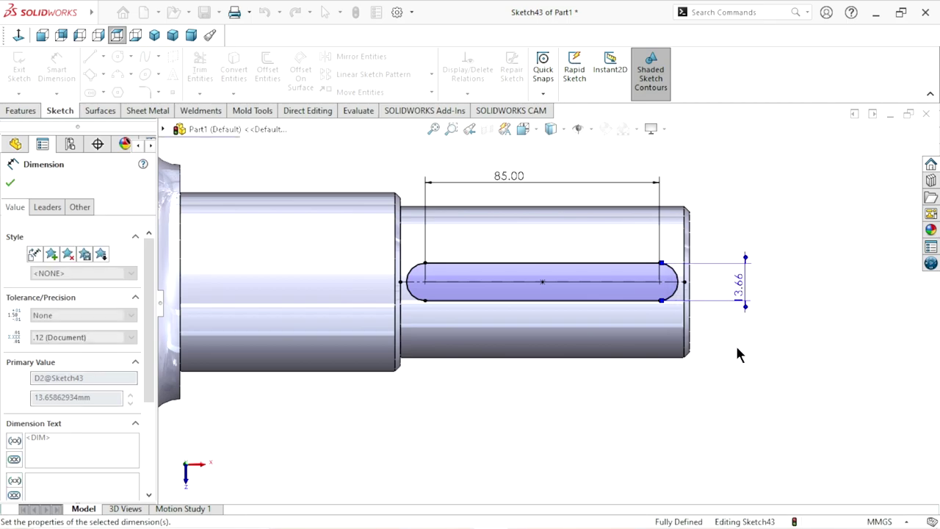
Step: Cut the 85 × 12 slot into the shaft as a Blind cut 8 mm deep
click(9, 185)
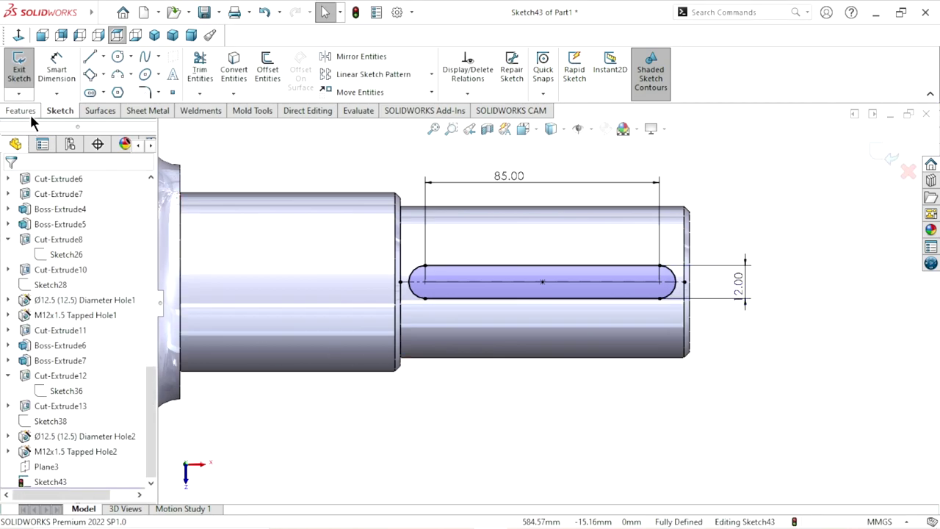
click(30, 111)
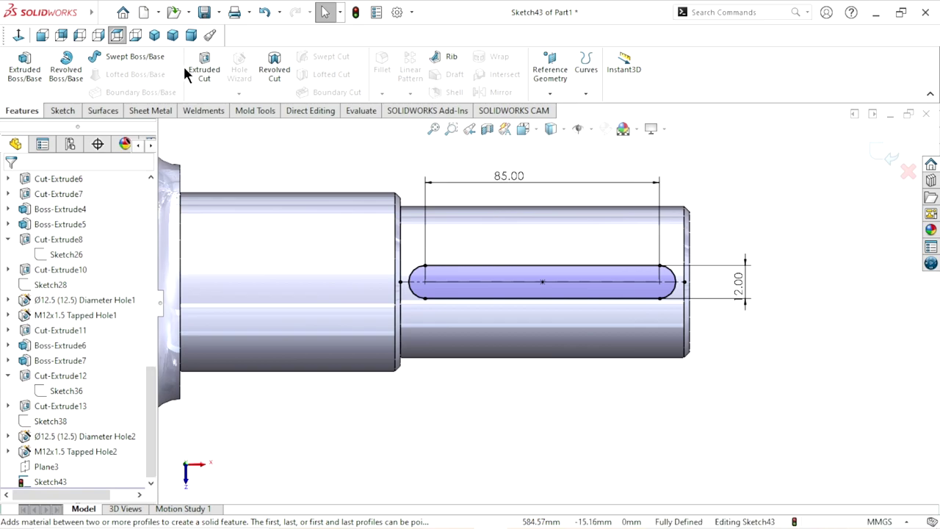
click(210, 91)
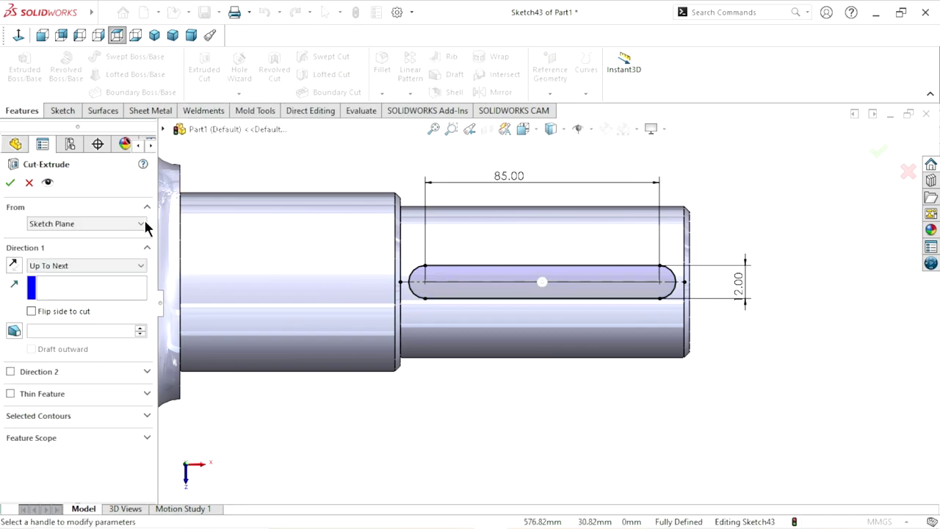
click(120, 268)
click(82, 277)
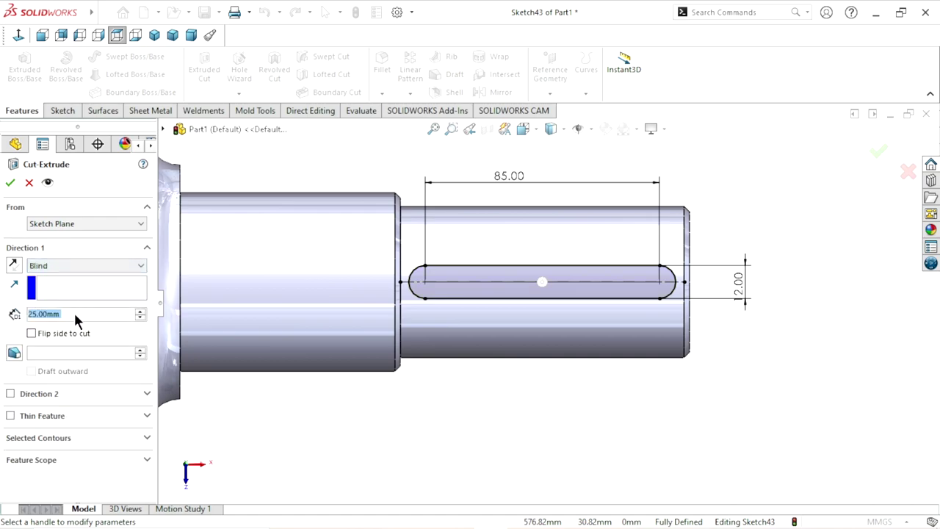
text(8)
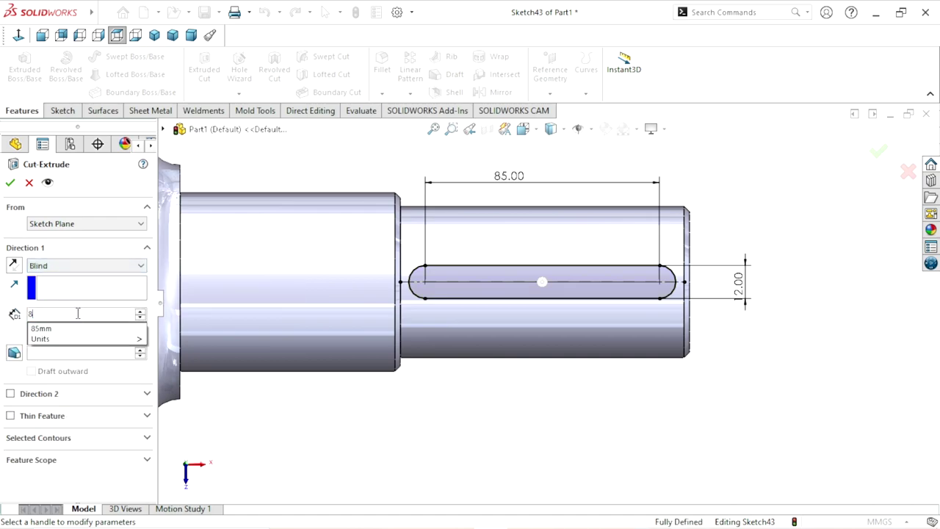
key(Return)
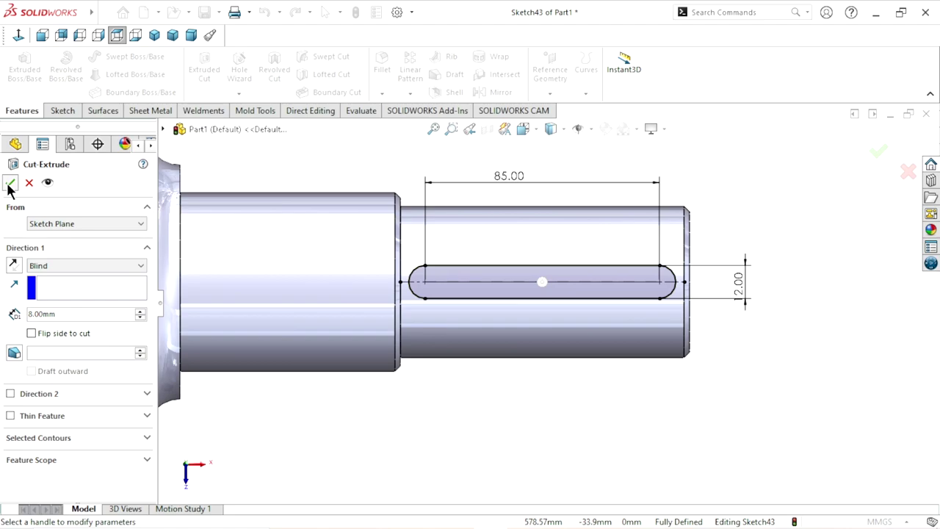
click(9, 183)
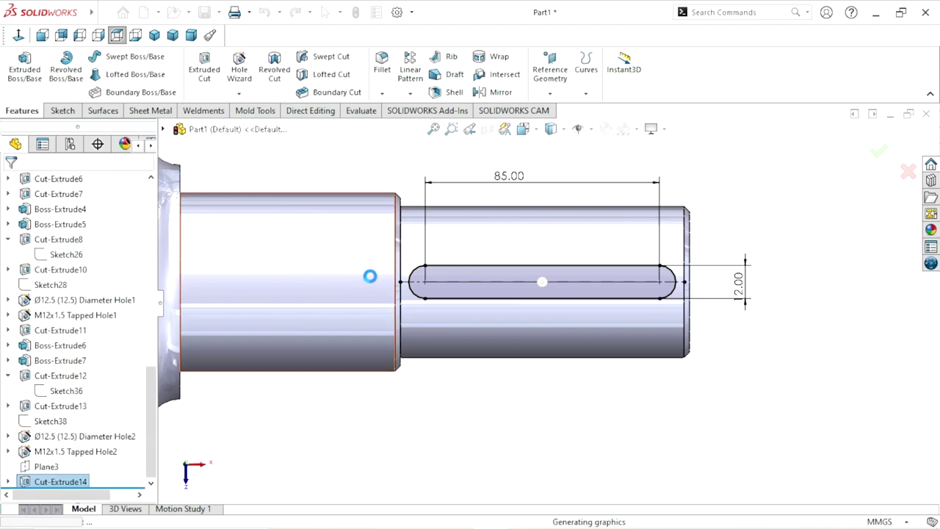
Step: Orbit and zoom to inspect the new keyway, then select the Front Plane
mouse_move(451, 311)
middle_down()
mouse_move(580, 351)
mouse_move(584, 297)
mouse_move(490, 350)
middle_up()
scroll(584, 296, up, 6)
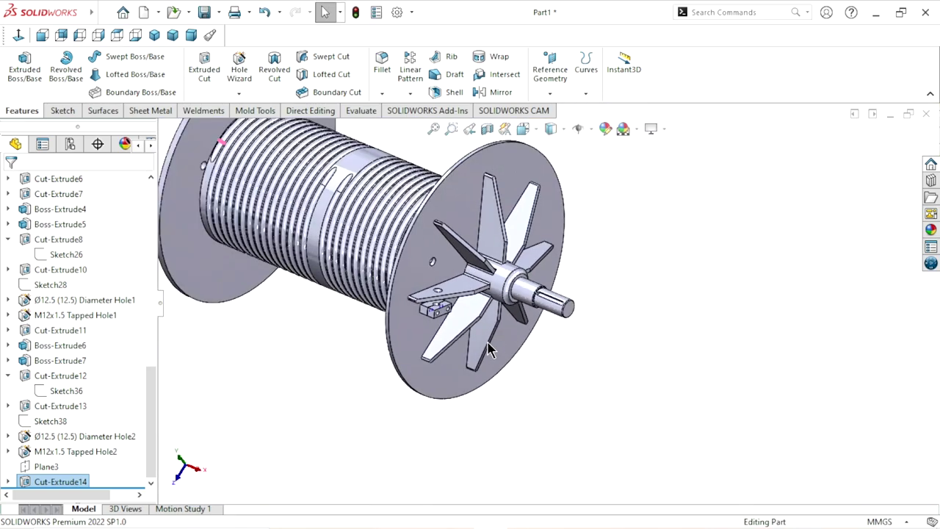
scroll(490, 351, up, 2)
scroll(625, 201, down, 2)
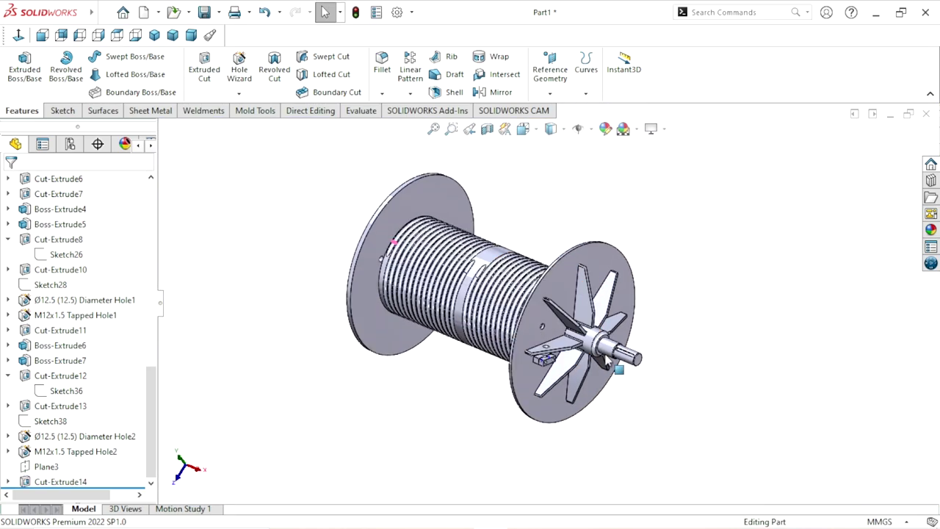
scroll(647, 350, down, 2)
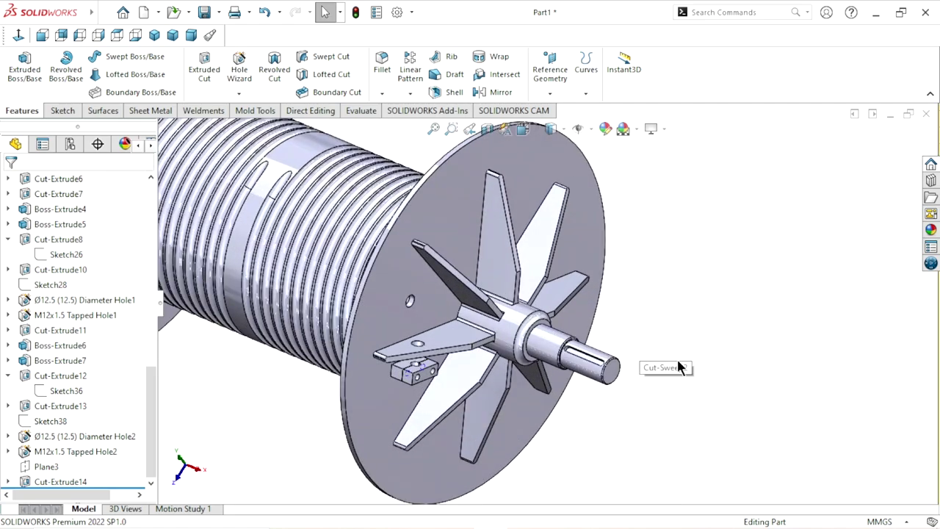
scroll(69, 294, up, 6)
scroll(70, 294, up, 5)
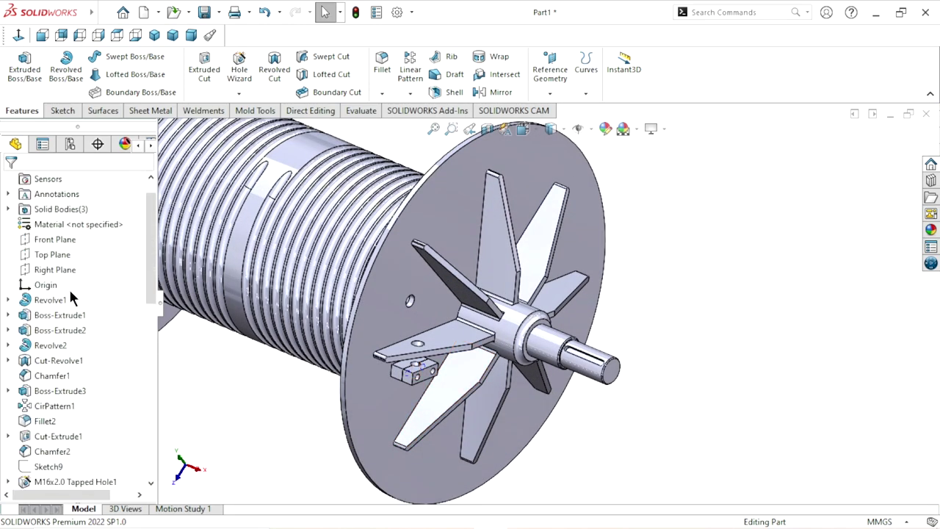
scroll(69, 294, up, 1)
click(70, 270)
Step: Sketch on the Front Plane a horizontal construction centreline along the shaft axis
click(77, 250)
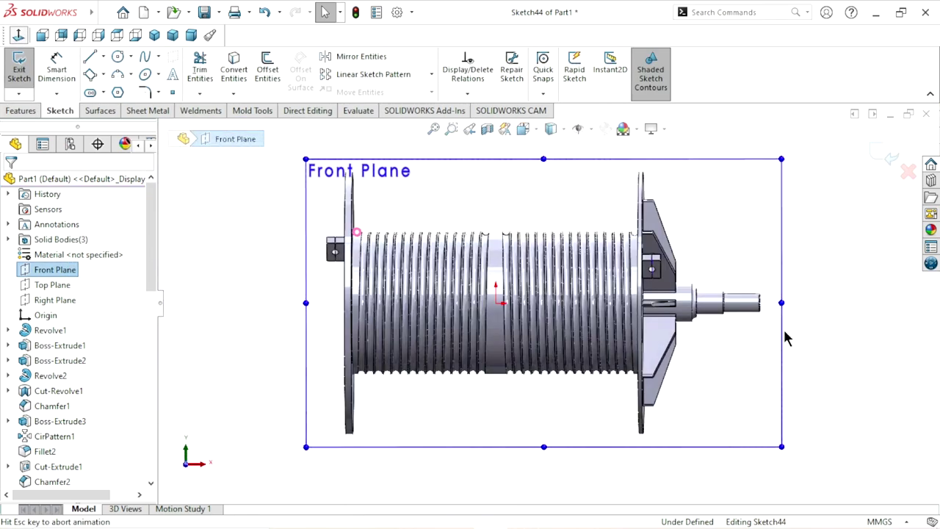
scroll(789, 307, down, 4)
scroll(707, 328, down, 3)
scroll(676, 314, down, 2)
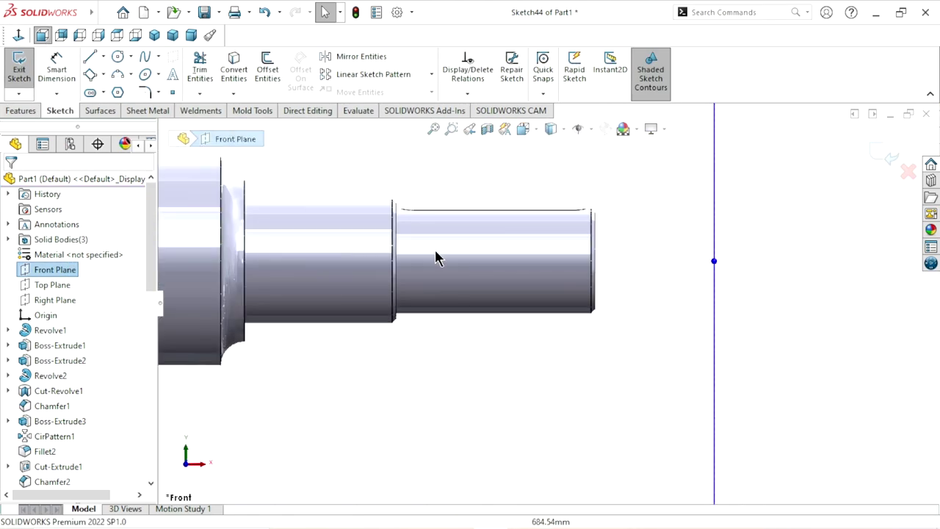
click(97, 62)
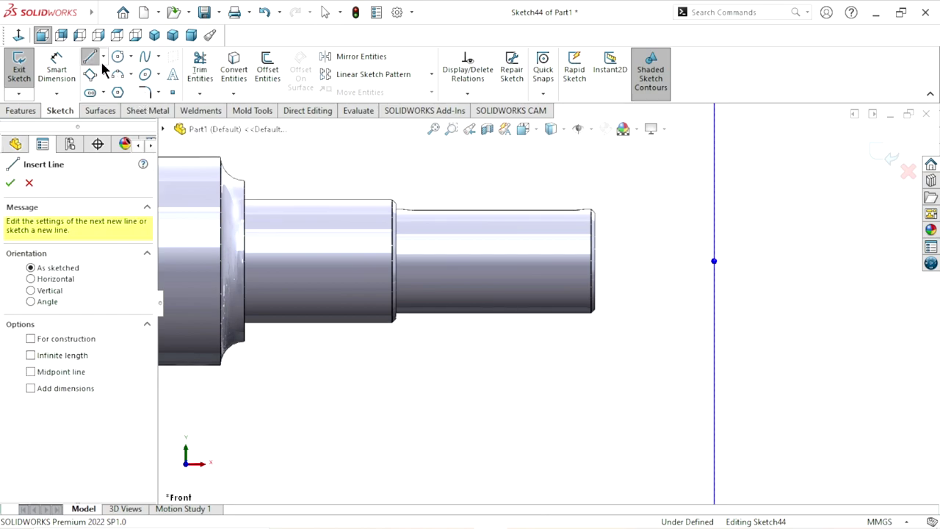
click(478, 261)
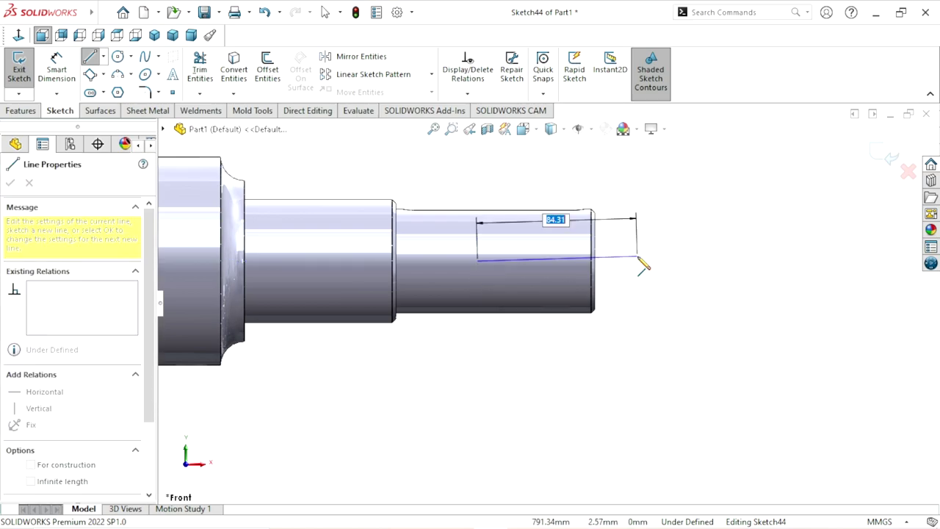
click(637, 261)
right_click(667, 240)
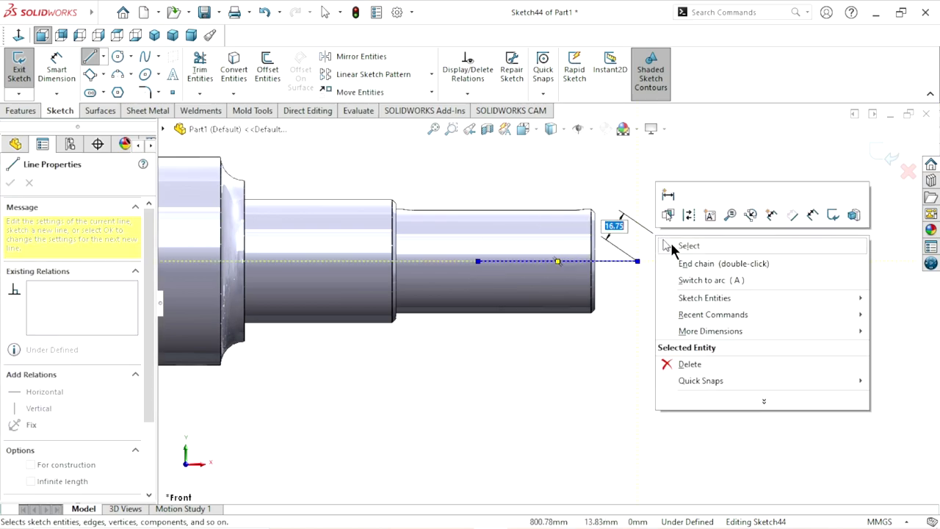
click(679, 244)
click(620, 261)
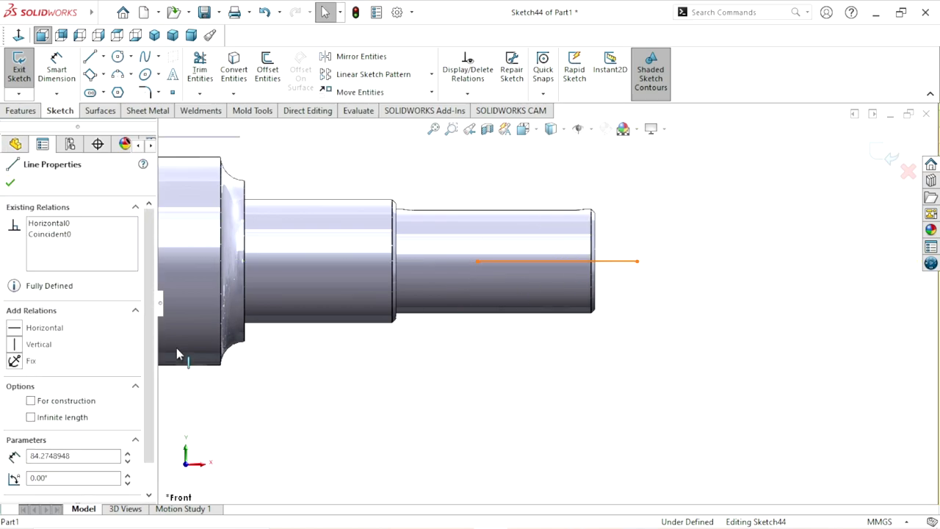
click(41, 401)
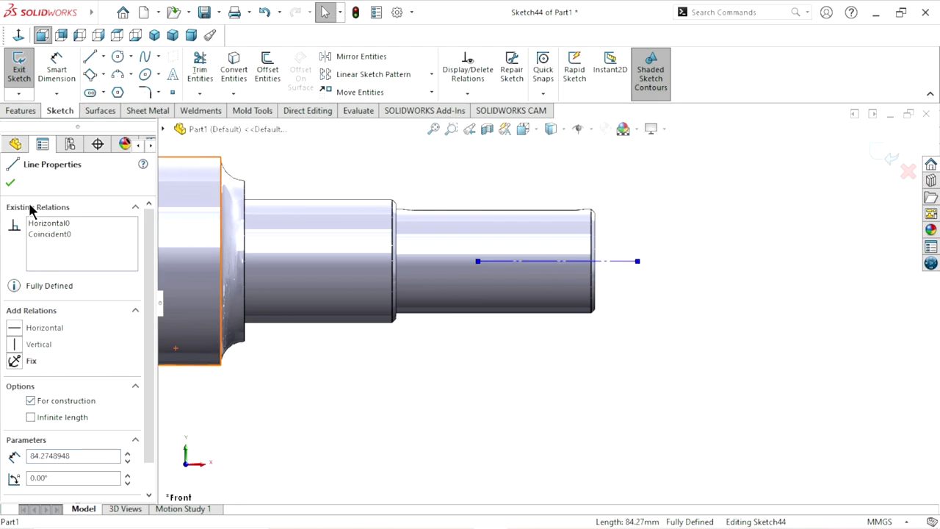
click(10, 183)
Step: Draw an open stepped line chain above the centreline toward the shaft tip
scroll(644, 320, up, 2)
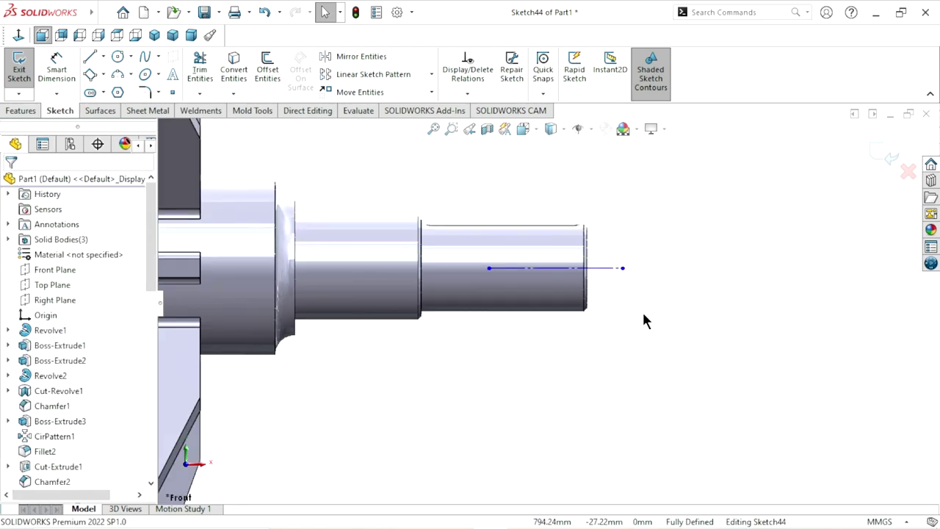
scroll(564, 275, down, 2)
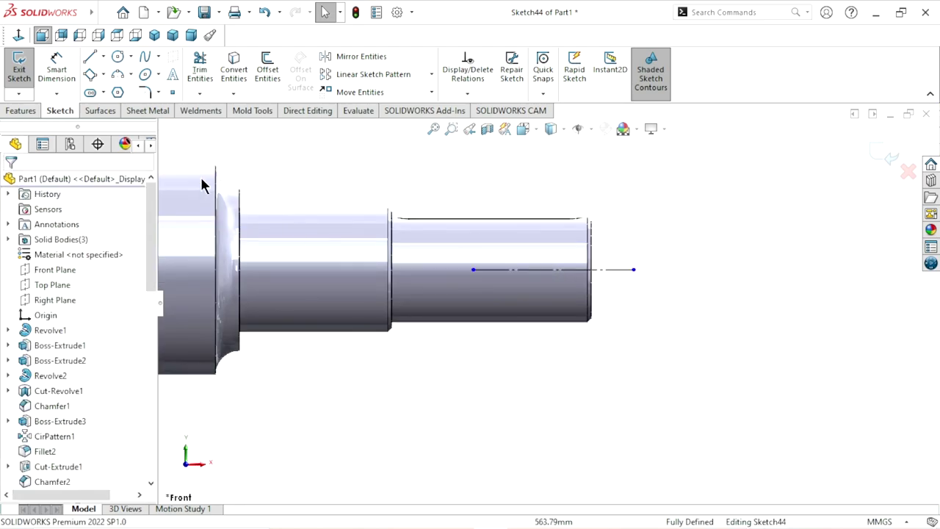
click(89, 59)
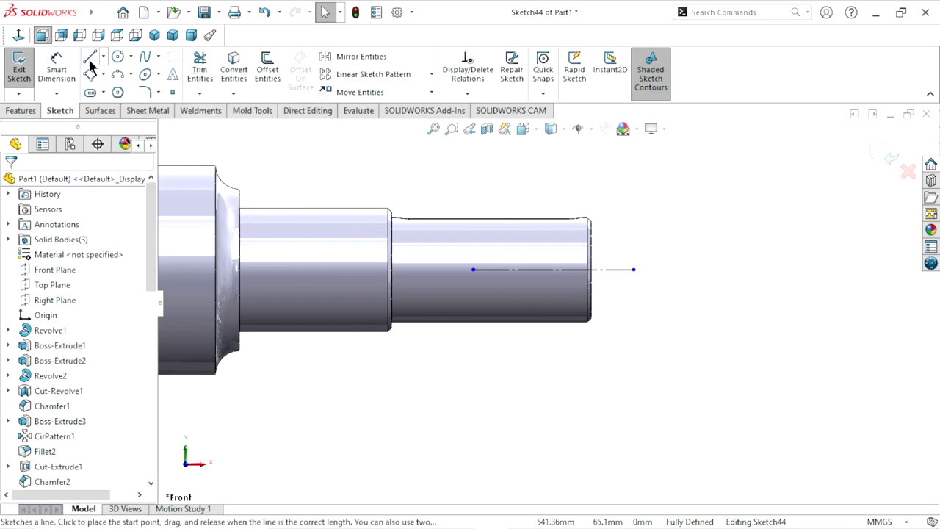
click(473, 269)
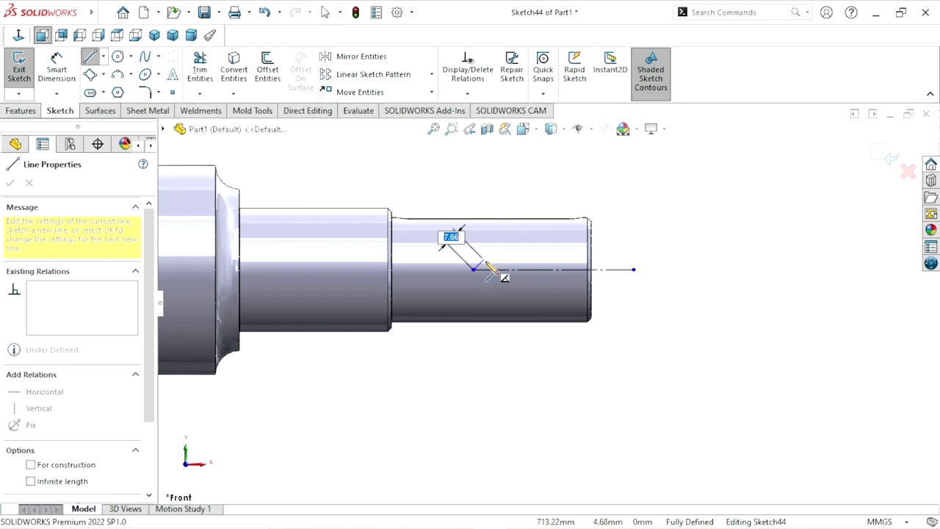
click(556, 261)
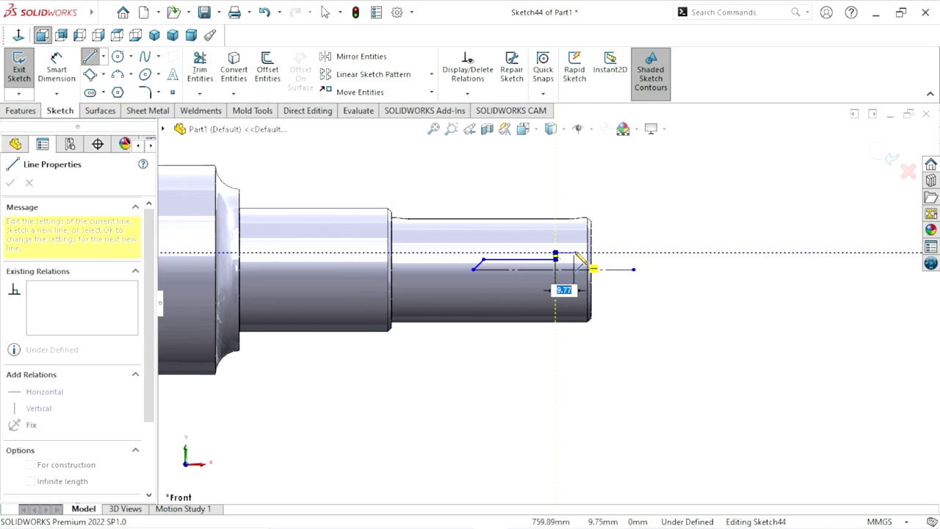
click(572, 253)
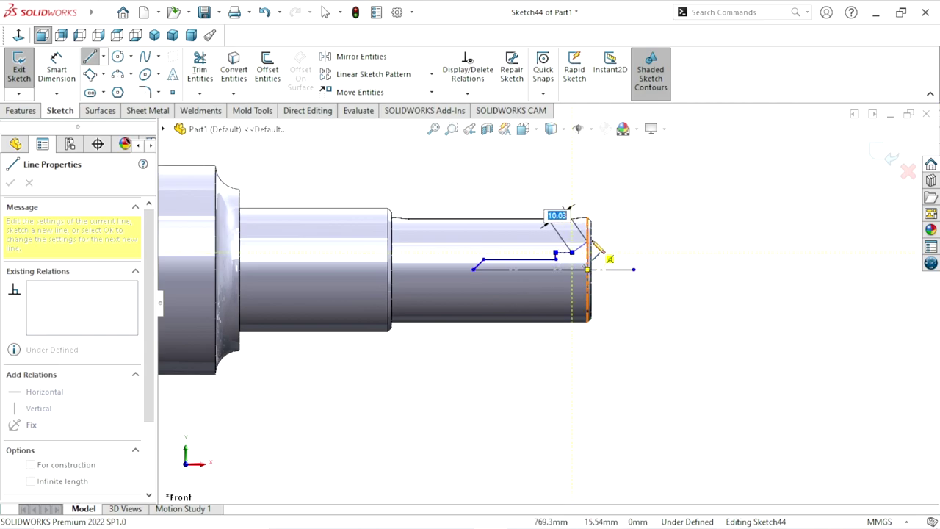
click(592, 240)
right_click(633, 225)
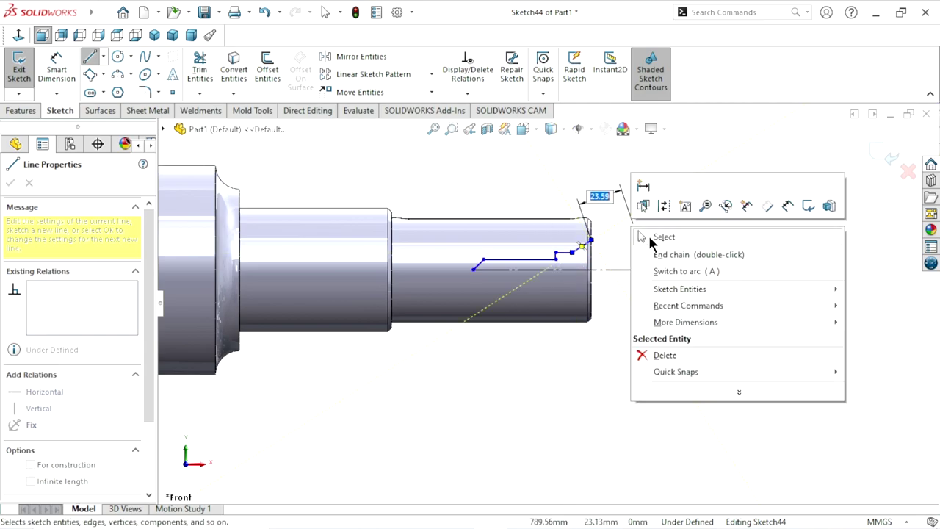
click(650, 246)
Step: Dimension the long horizontal line across the centreline as a 14 mm diameter
key(Escape)
scroll(573, 269, down, 1)
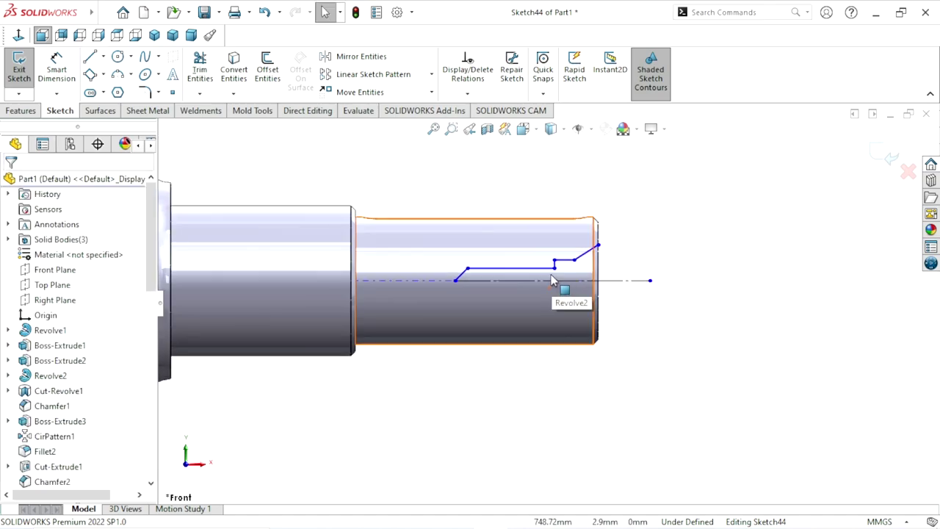
scroll(573, 269, down, 2)
scroll(572, 268, down, 2)
scroll(367, 275, up, 1)
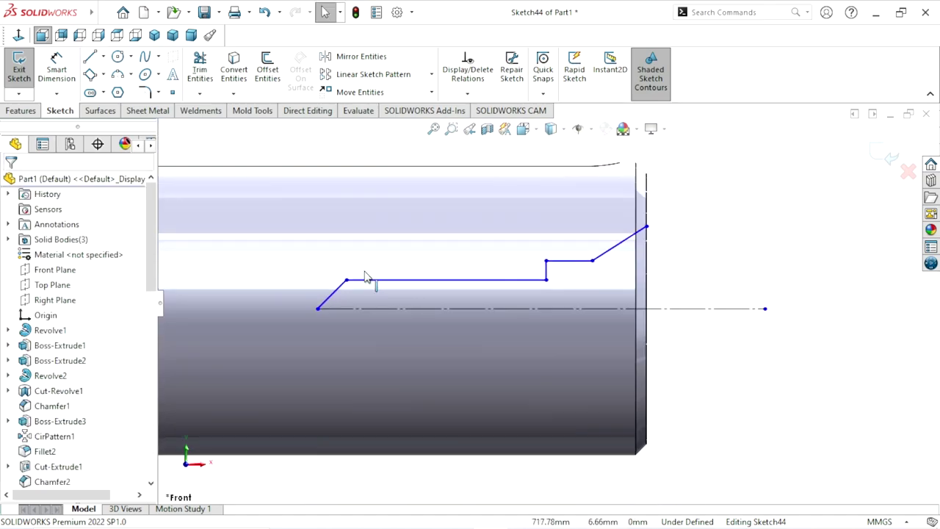
click(367, 279)
click(57, 68)
click(445, 283)
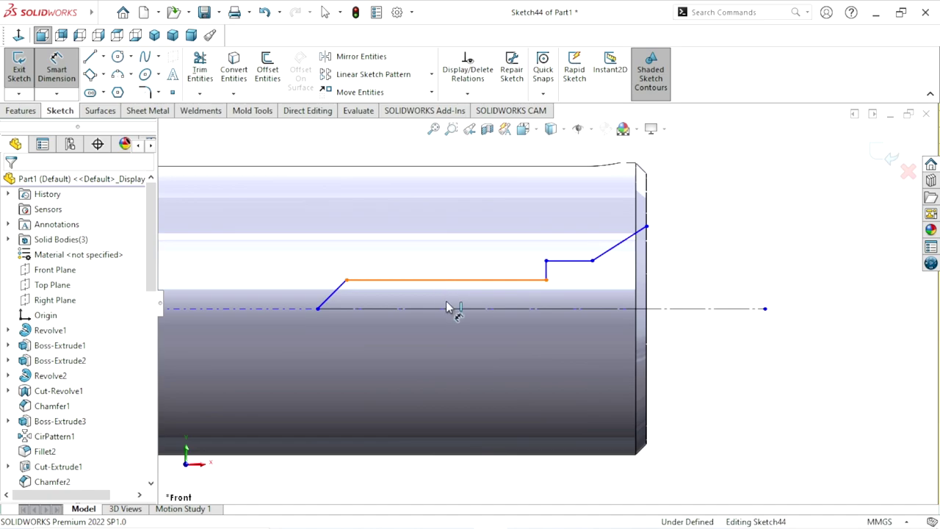
click(444, 309)
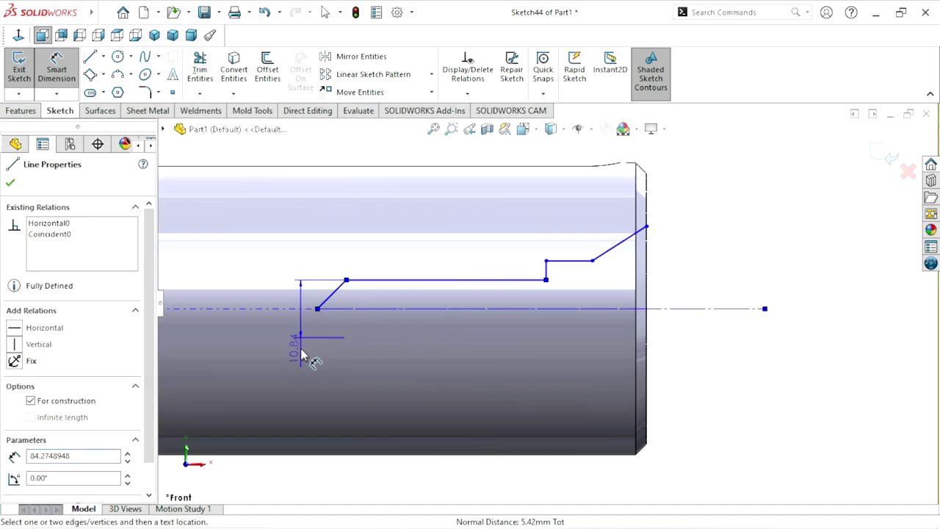
click(304, 353)
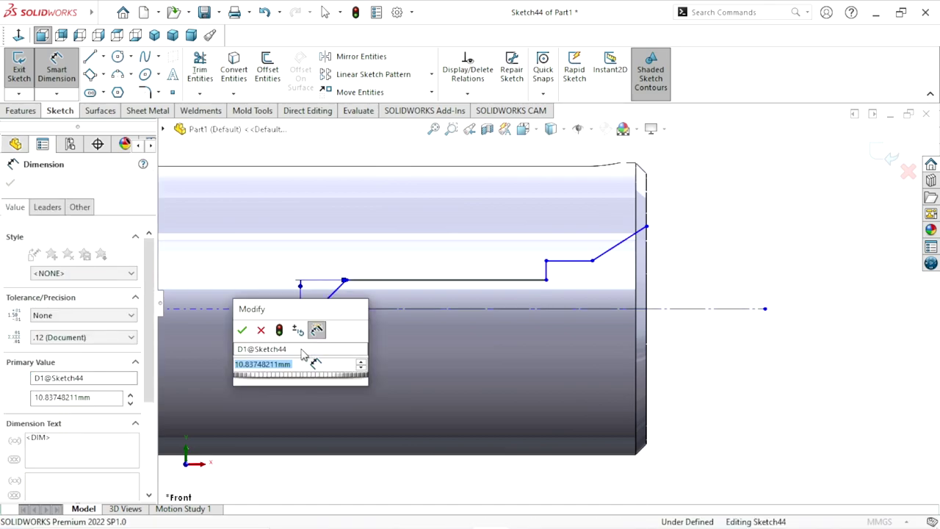
text(16)
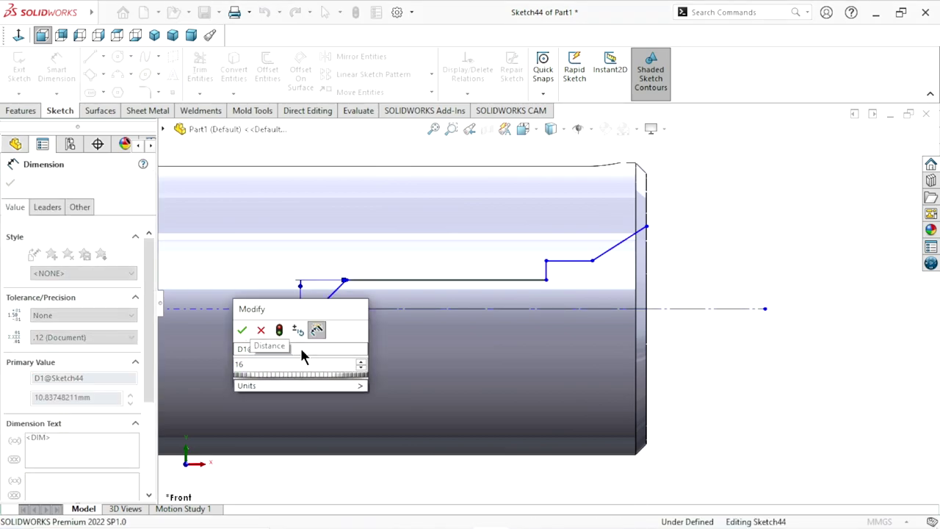
key(BackSpace)
text(4)
click(242, 330)
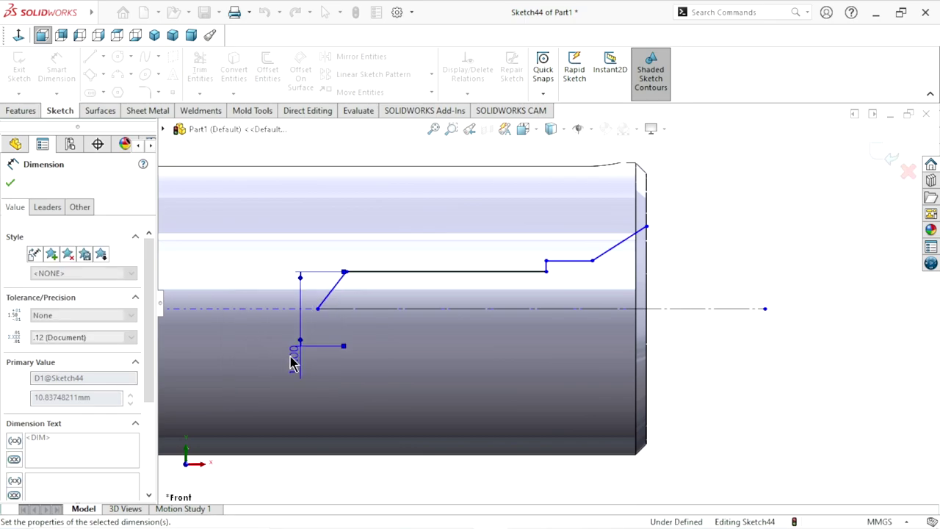
Step: Add a 45° angle between the centreline and the left slanted line
click(332, 293)
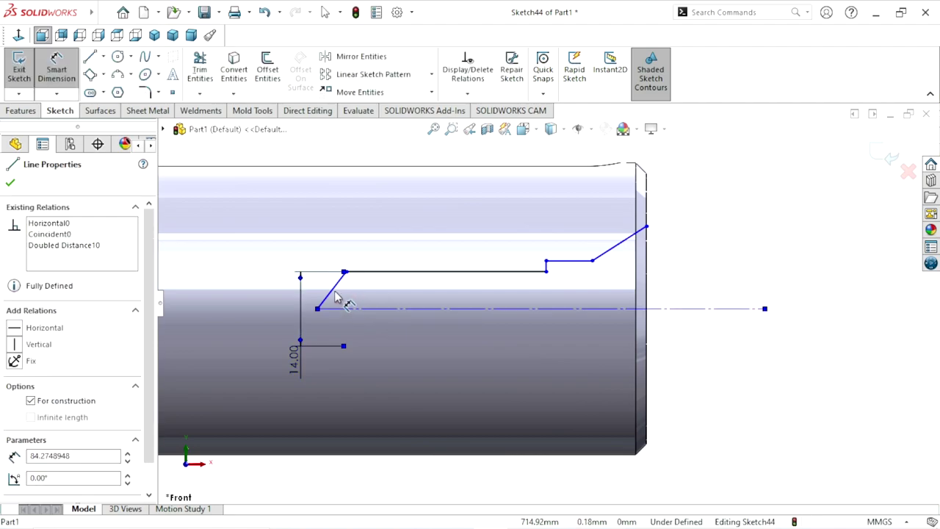
click(332, 290)
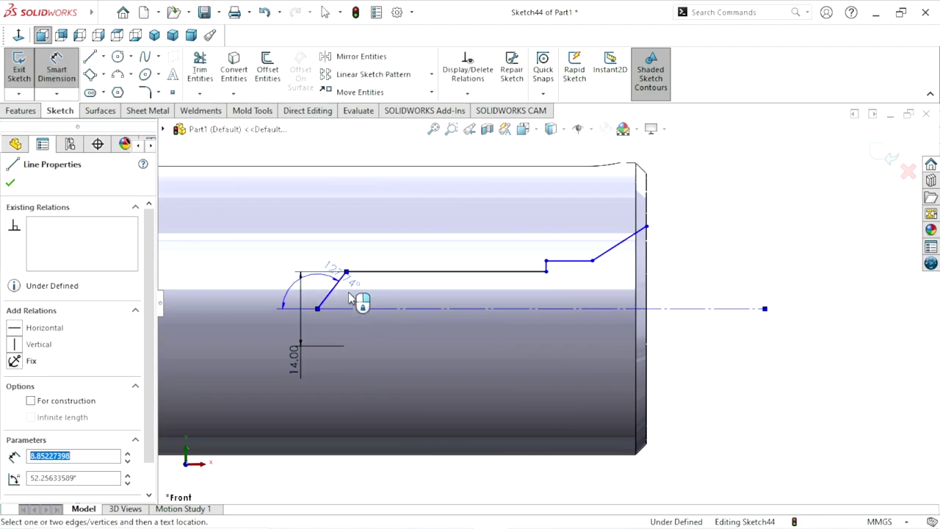
click(362, 302)
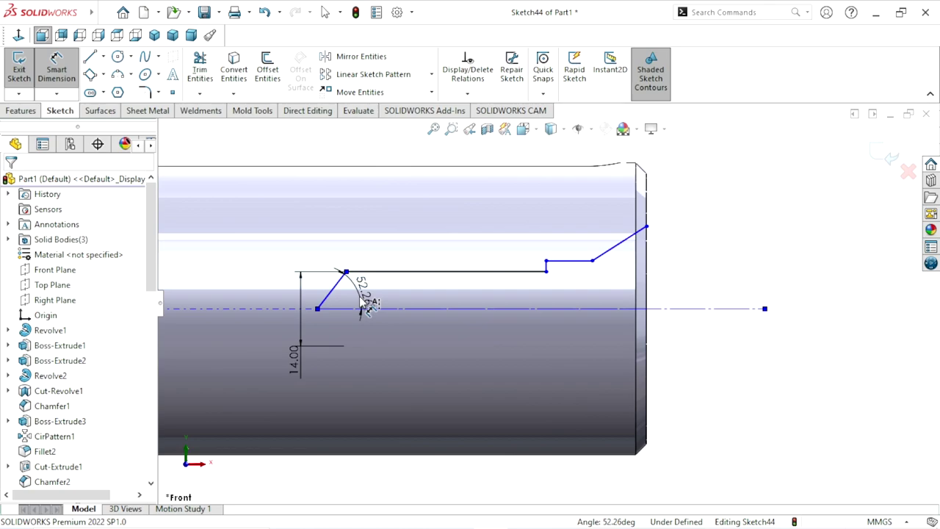
click(365, 305)
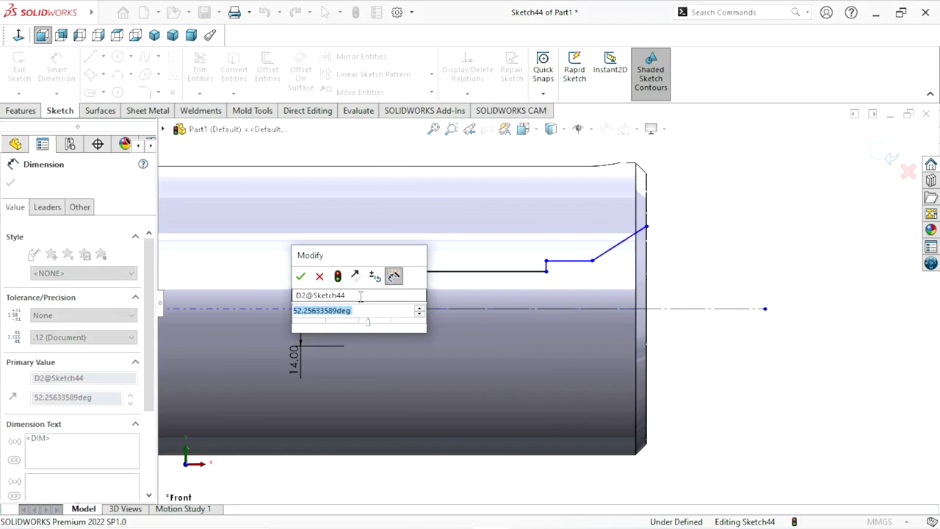
text(30)
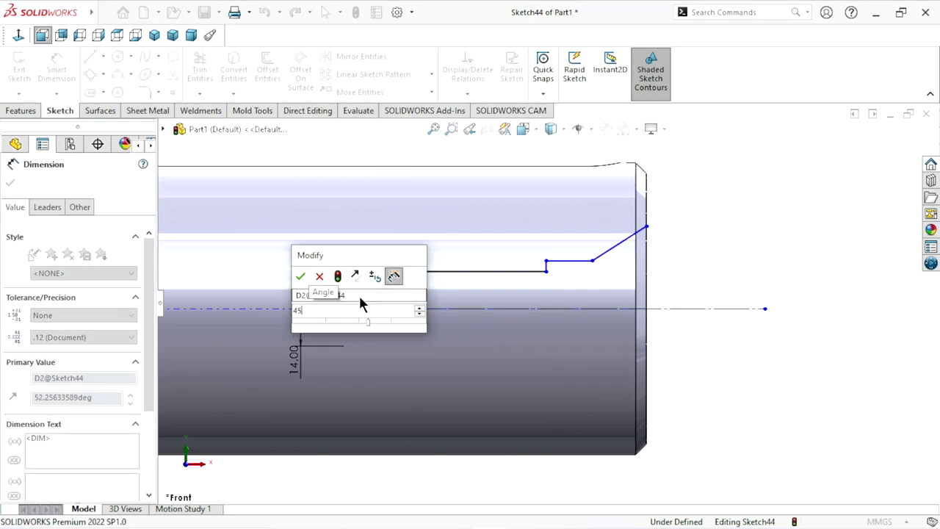
key(Escape)
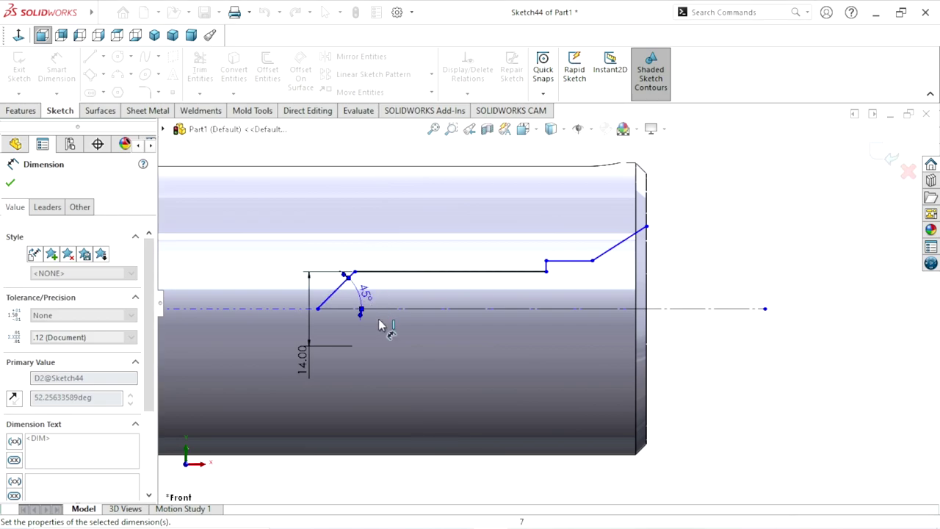
scroll(529, 297, down, 2)
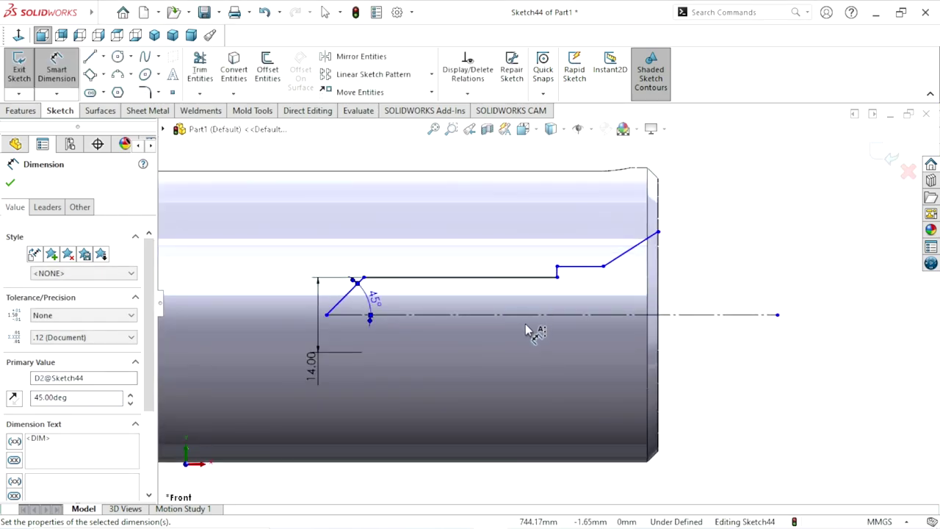
Step: Add a 30° angle between the centreline and the right slanted line
scroll(607, 270, down, 1)
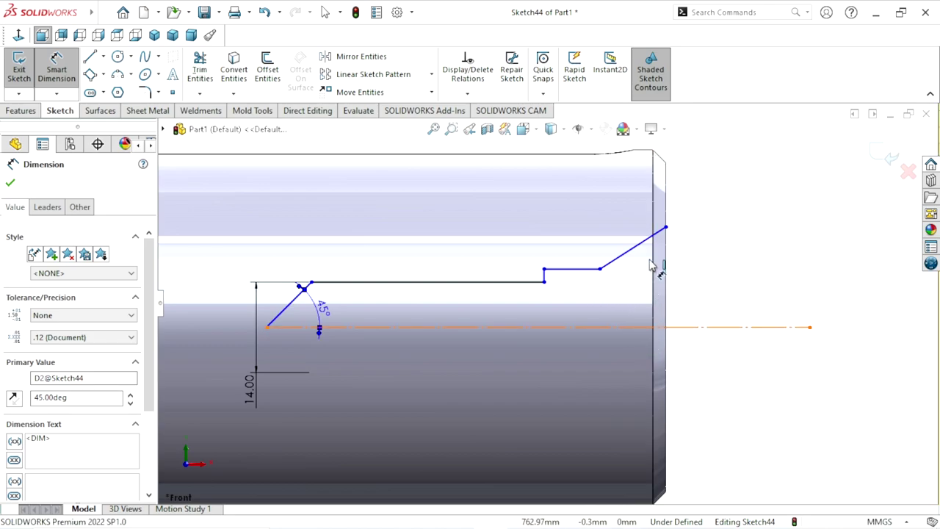
click(632, 327)
click(636, 250)
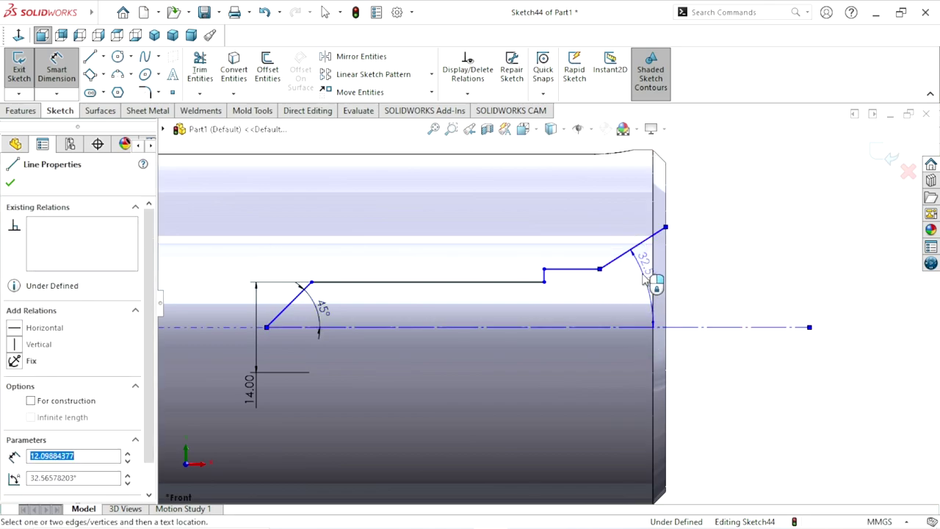
click(654, 293)
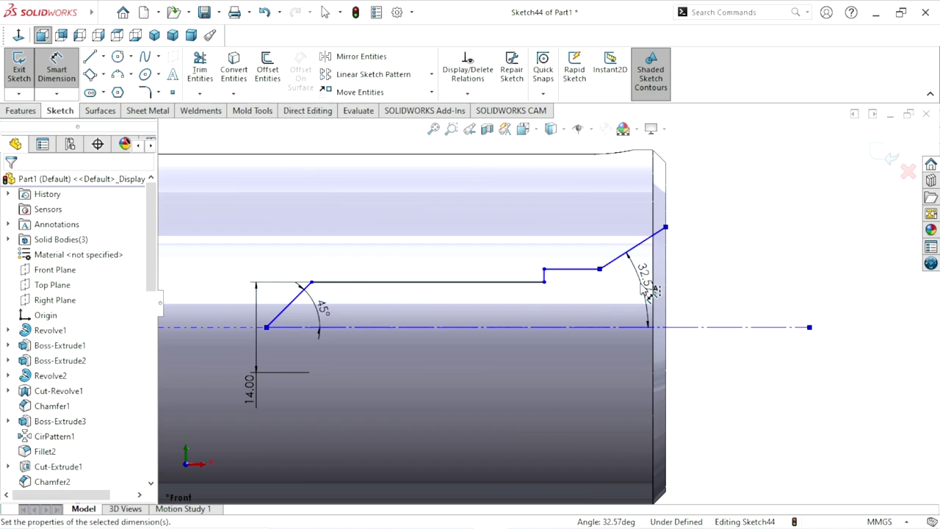
text(32.56578203deg)
key(Escape)
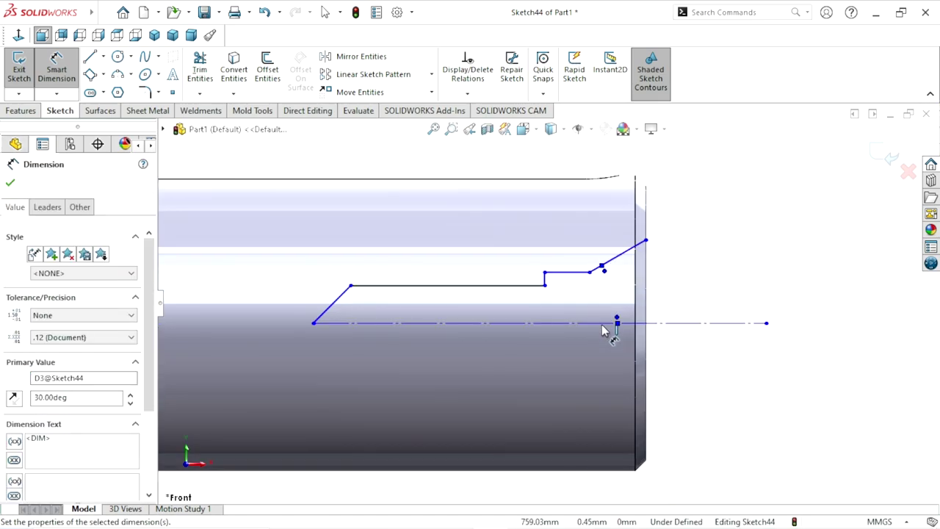
Step: Dimension the long horizontal line at 30 mm and the short one at 8 mm
scroll(563, 298, down, 1)
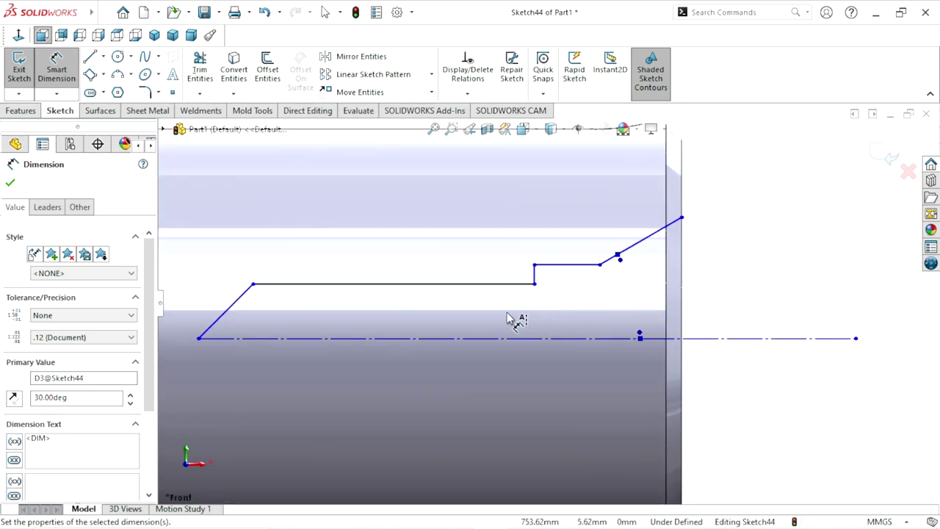
click(419, 284)
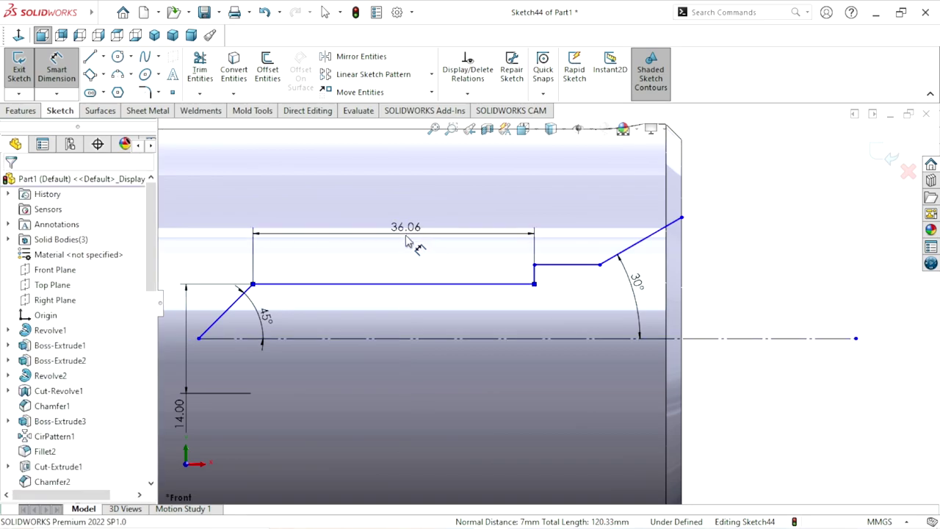
click(406, 242)
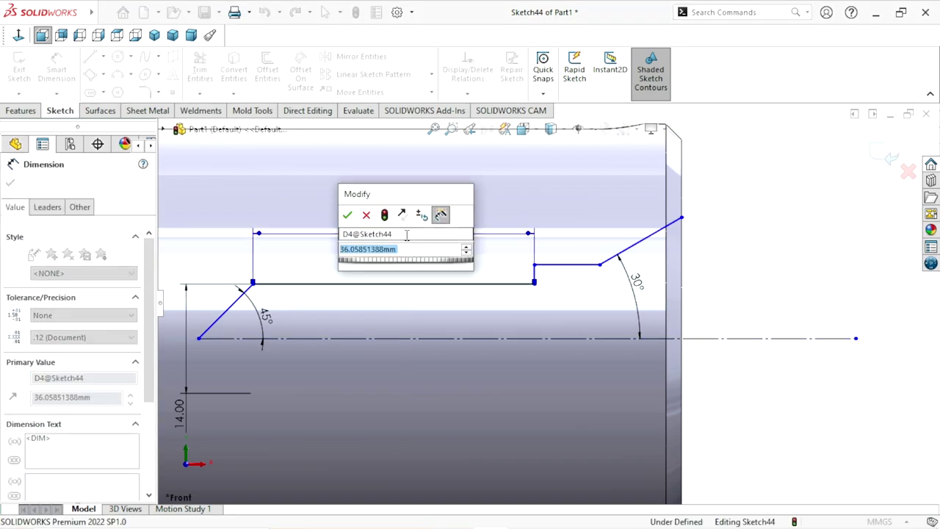
text(30)
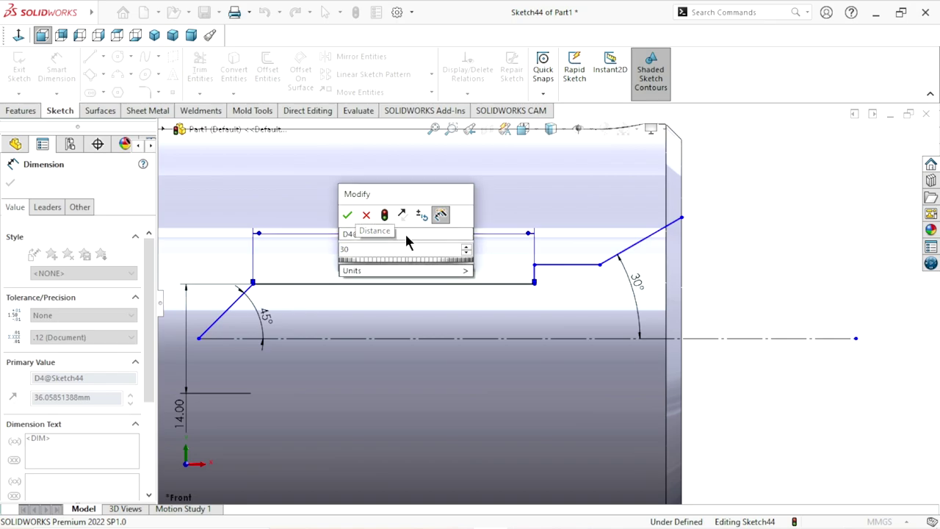
click(366, 215)
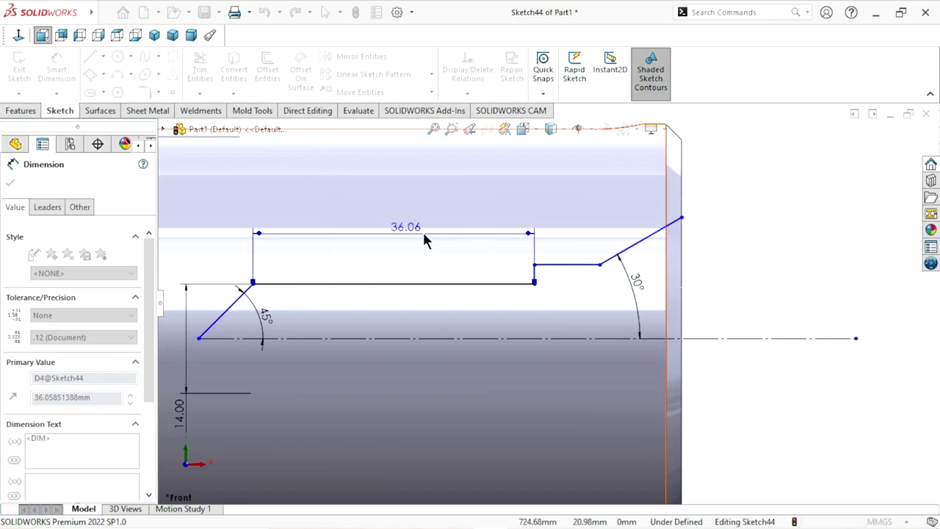
click(557, 247)
click(557, 248)
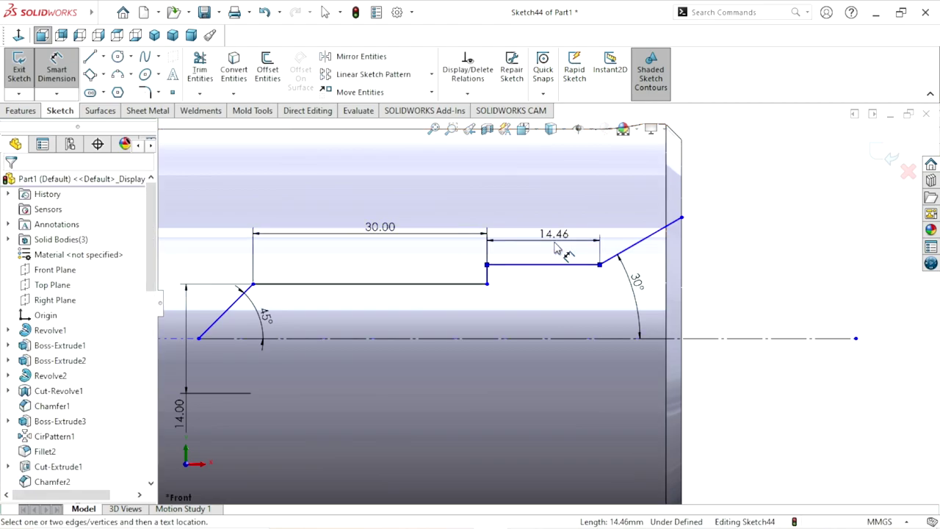
click(555, 246)
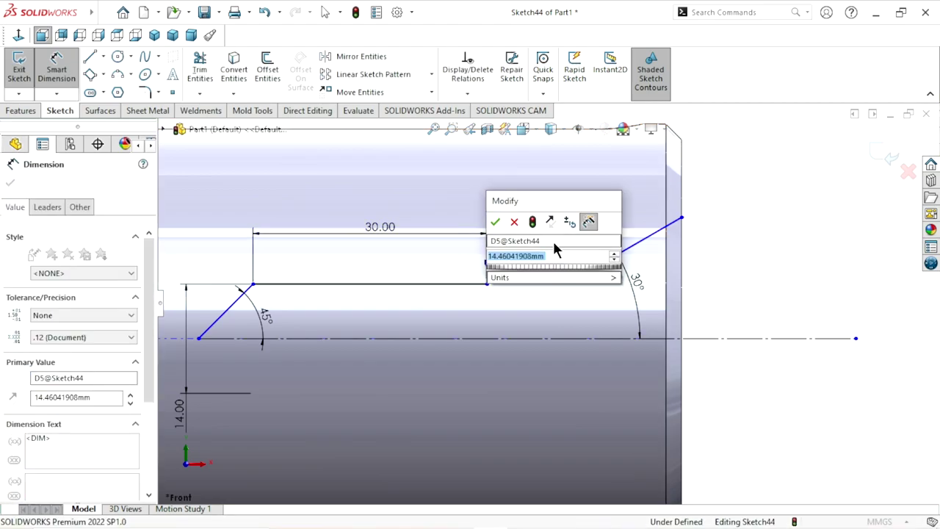
text(8)
click(495, 222)
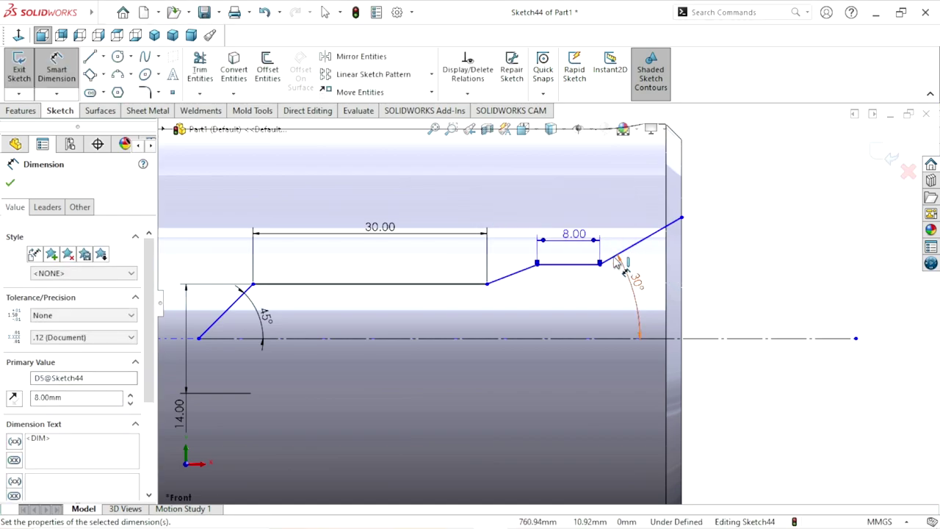
scroll(565, 321, up, 1)
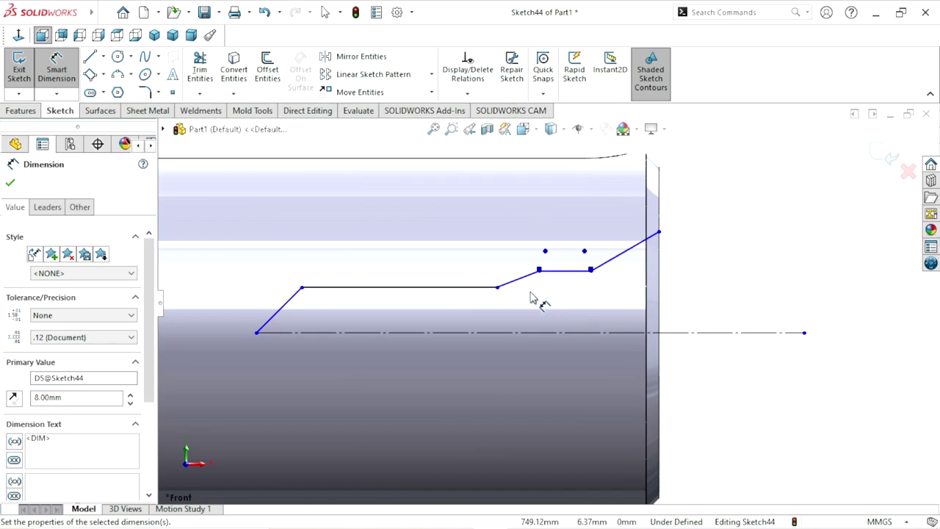
scroll(536, 298, down, 1)
scroll(567, 300, up, 1)
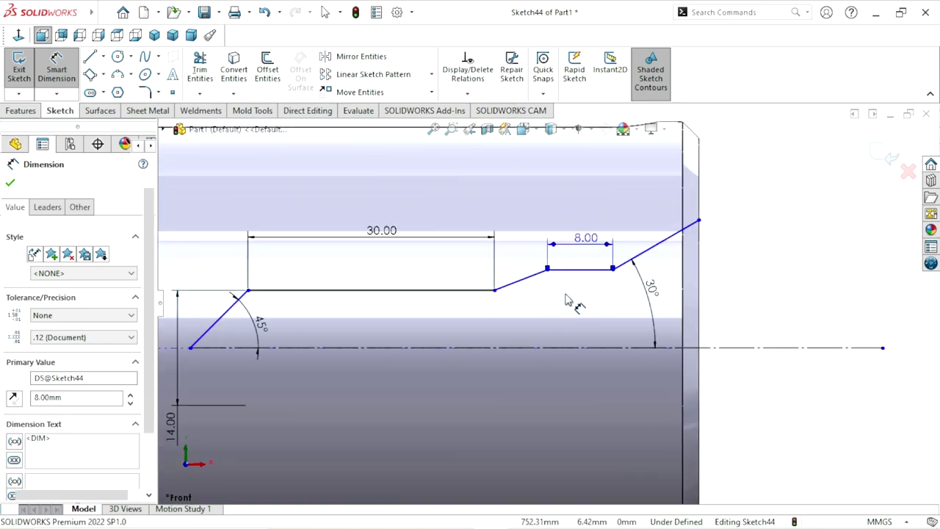
Step: Make the step line between the two horizontal lines vertical
key(Escape)
click(546, 263)
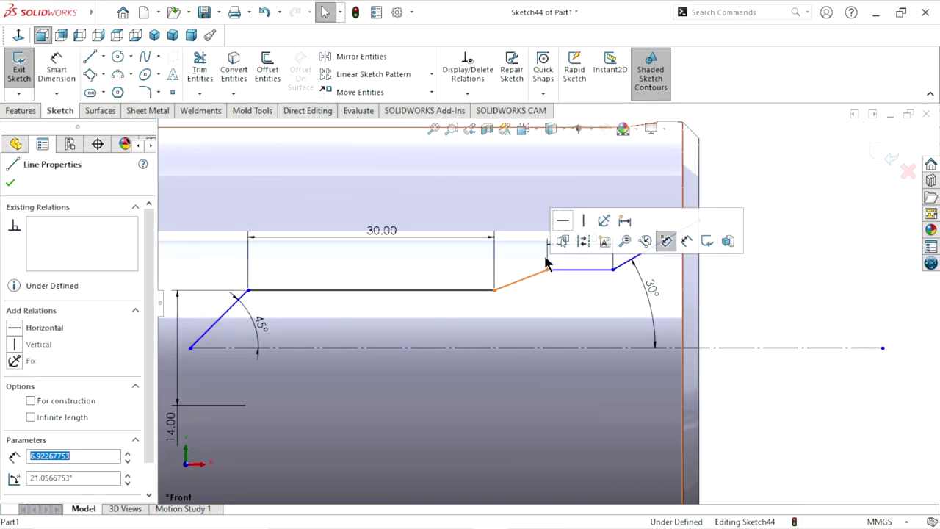
click(583, 221)
scroll(568, 333, up, 1)
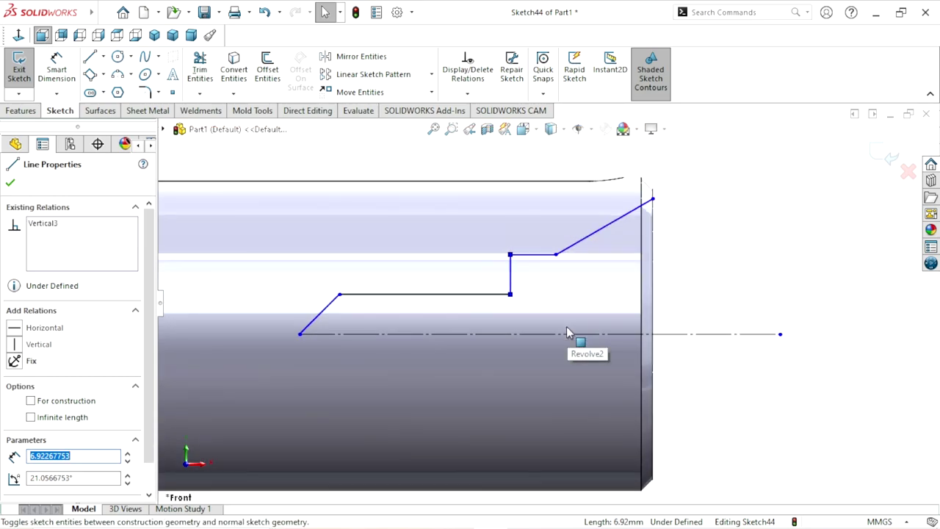
scroll(566, 297, down, 1)
scroll(566, 298, up, 3)
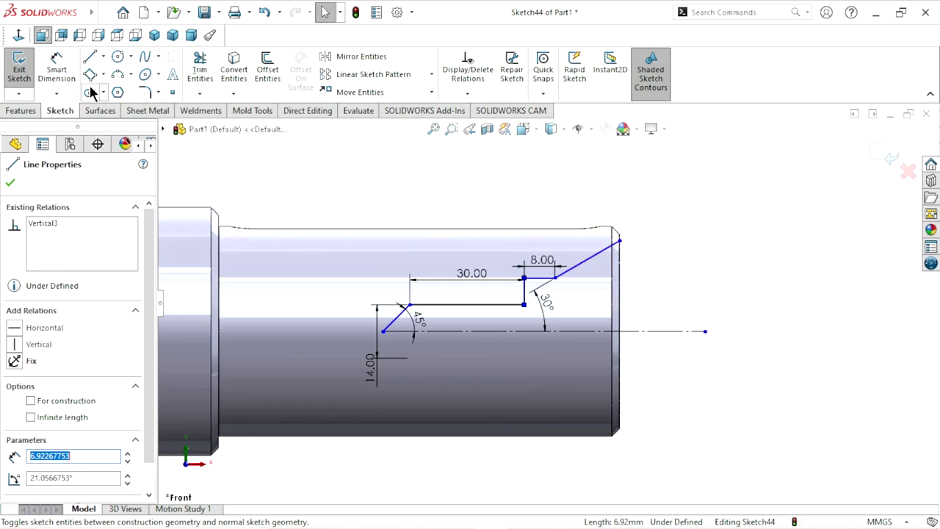
Step: Add a 47.40 diameter dimension from the profile's outer right endpoint across the centreline
click(61, 63)
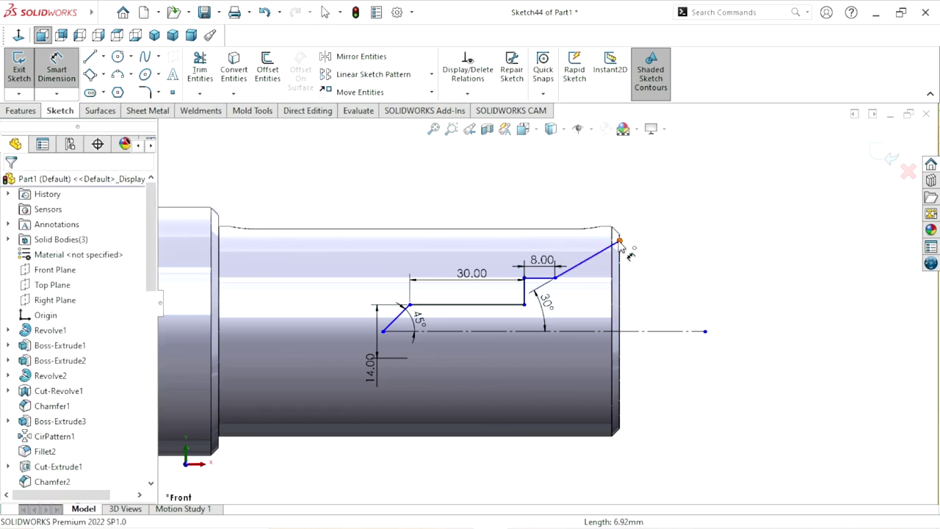
click(619, 242)
click(635, 332)
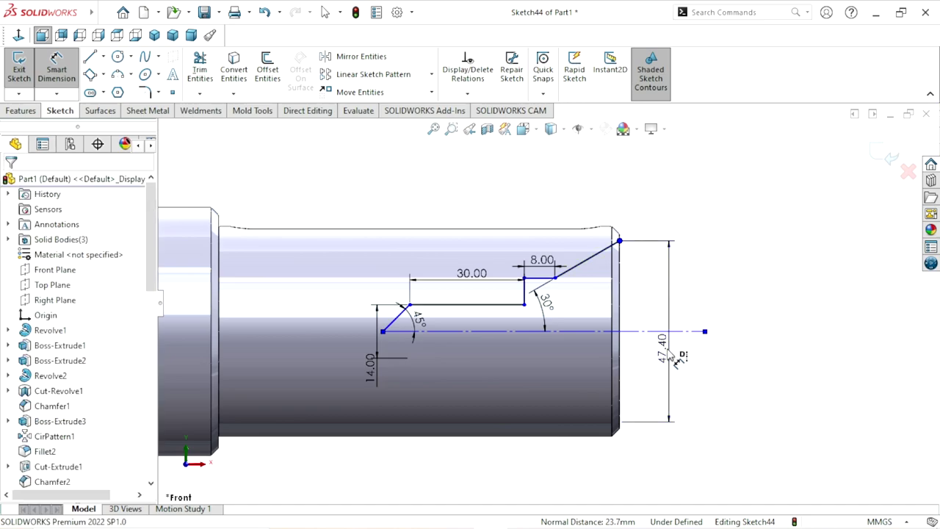
click(671, 355)
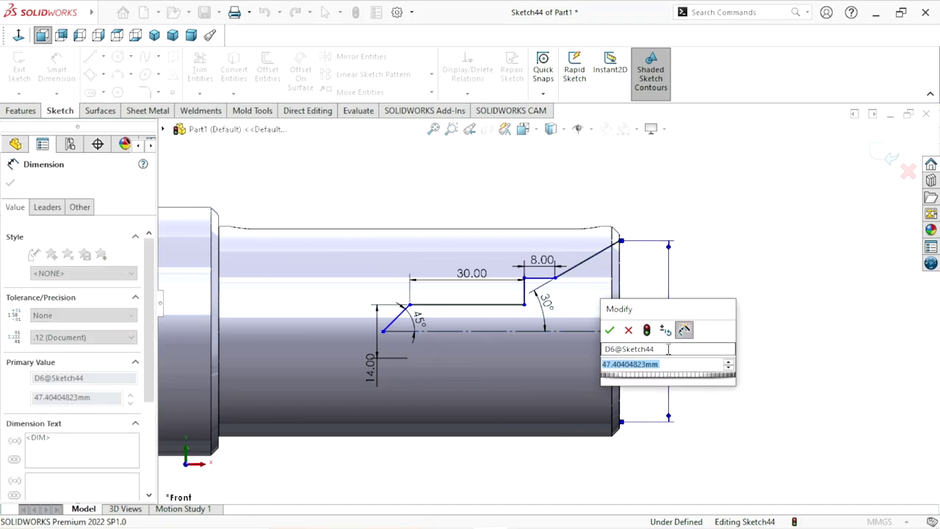
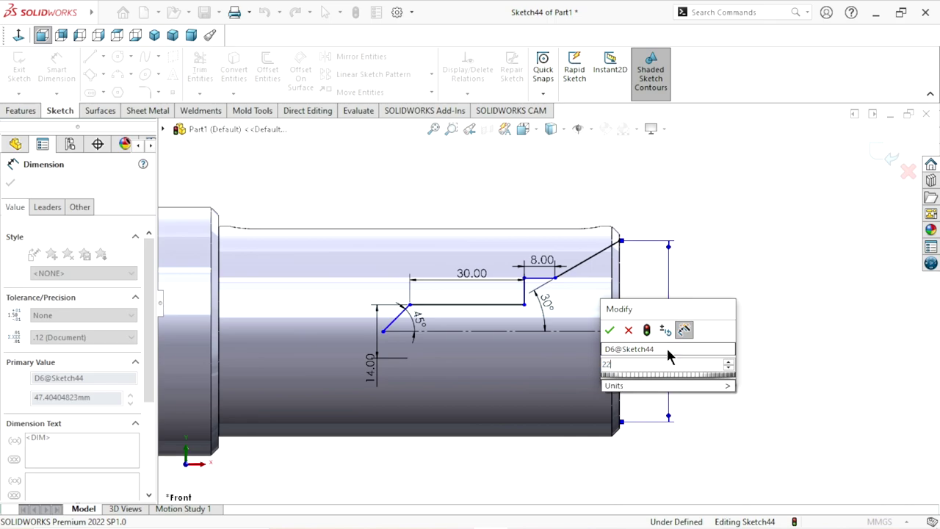
Step: Change the 22.00 vertical dimension at the sketch's right end to 28 mm
double_click(666, 346)
key(Return)
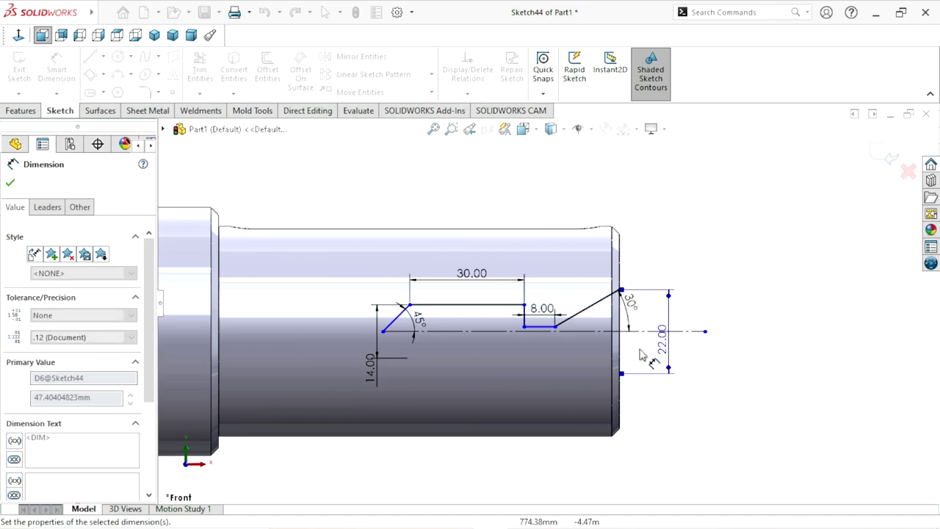
scroll(573, 351, down, 1)
scroll(551, 348, down, 2)
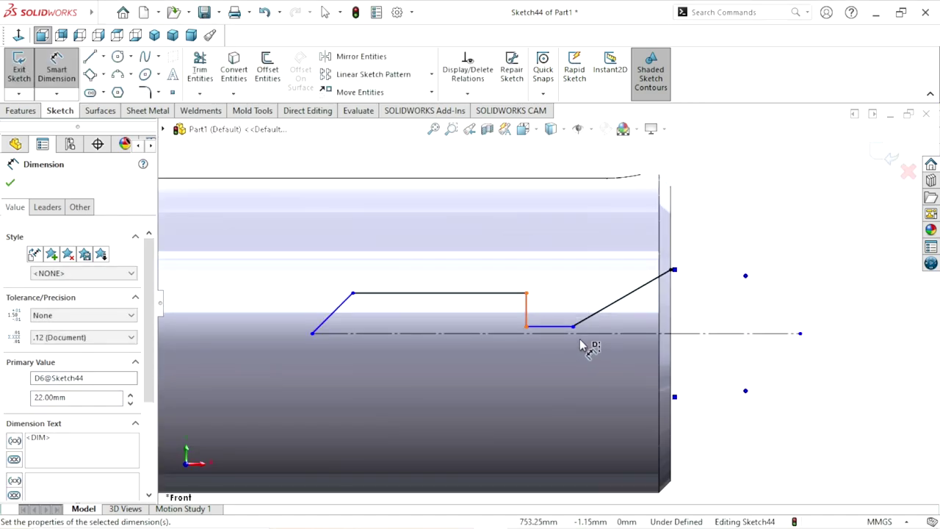
scroll(588, 345, up, 1)
scroll(583, 338, down, 1)
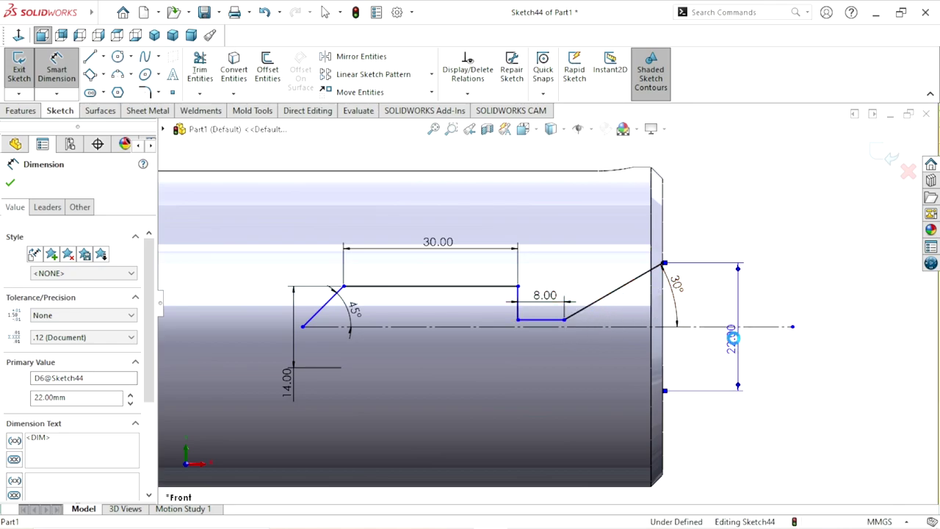
double_click(733, 340)
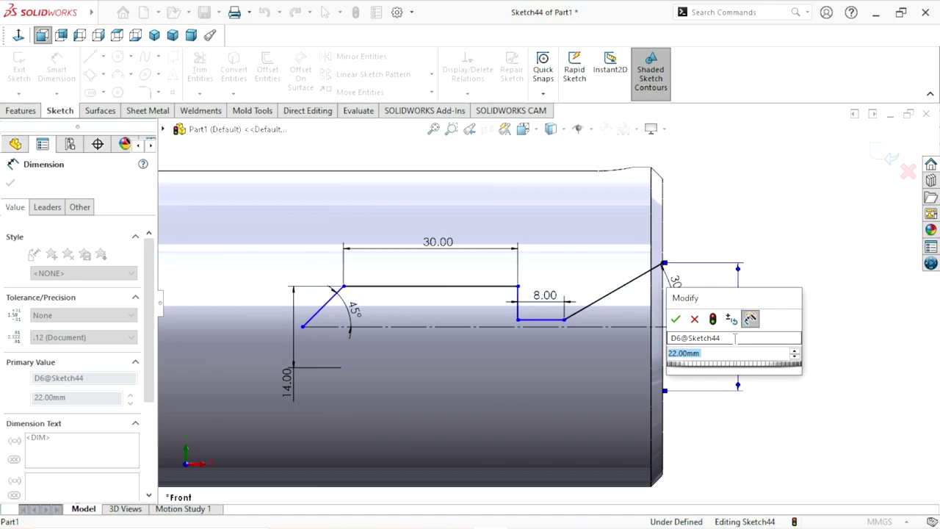
key(Return)
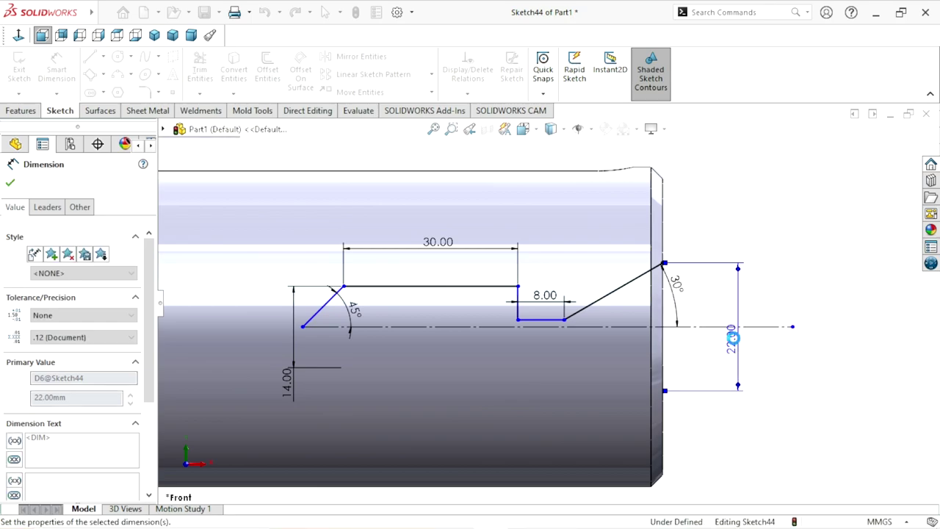
scroll(562, 316, up, 2)
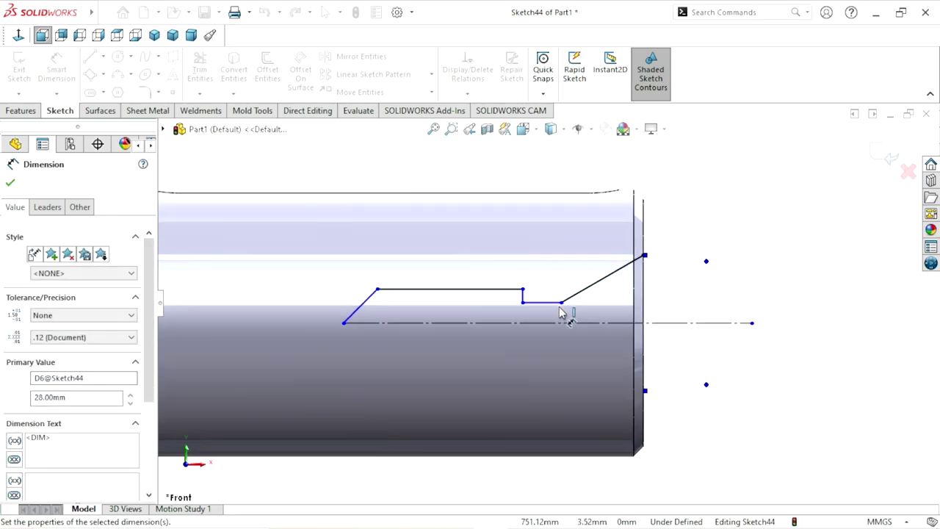
Step: Attempt to dimension the short step line, then cancel both attempts
click(545, 302)
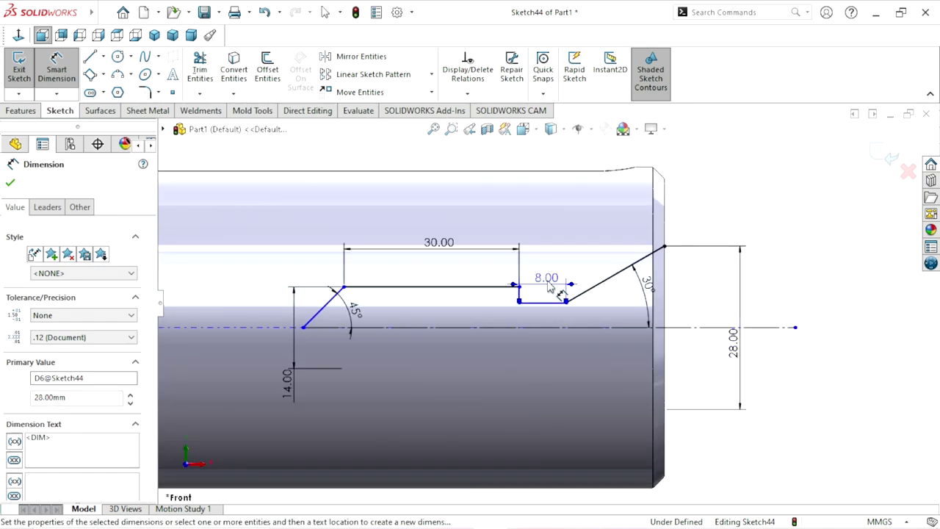
key(Escape)
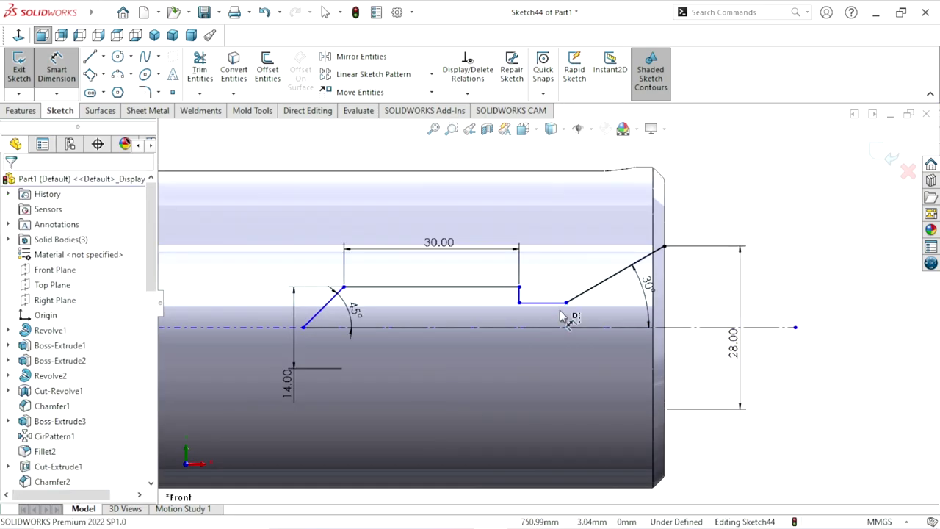
click(555, 303)
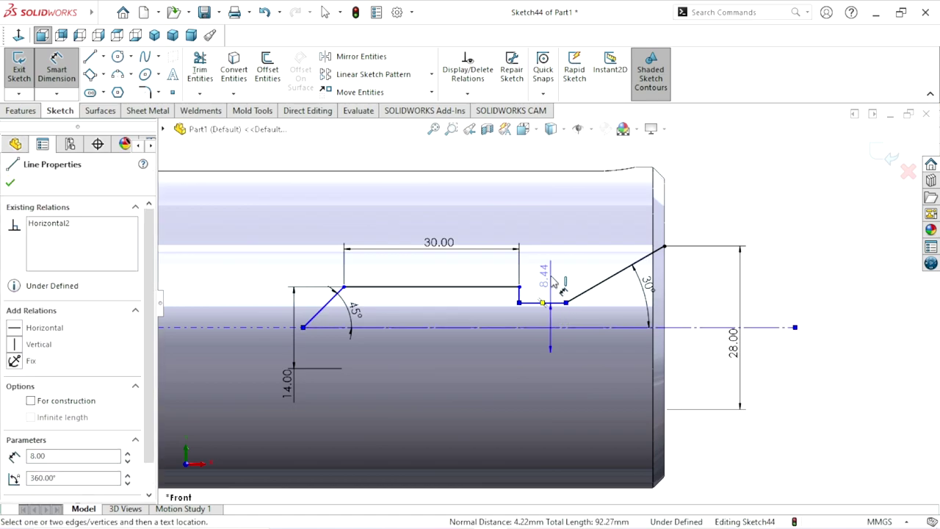
key(Escape)
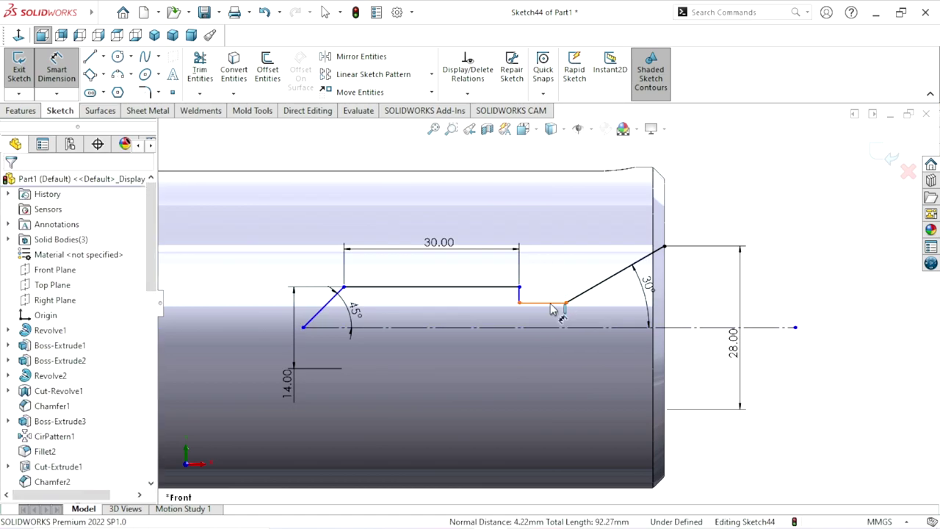
Step: Drag the step line upward and dimension its height to the centerline as 16.50 mm
drag(551, 303, 552, 281)
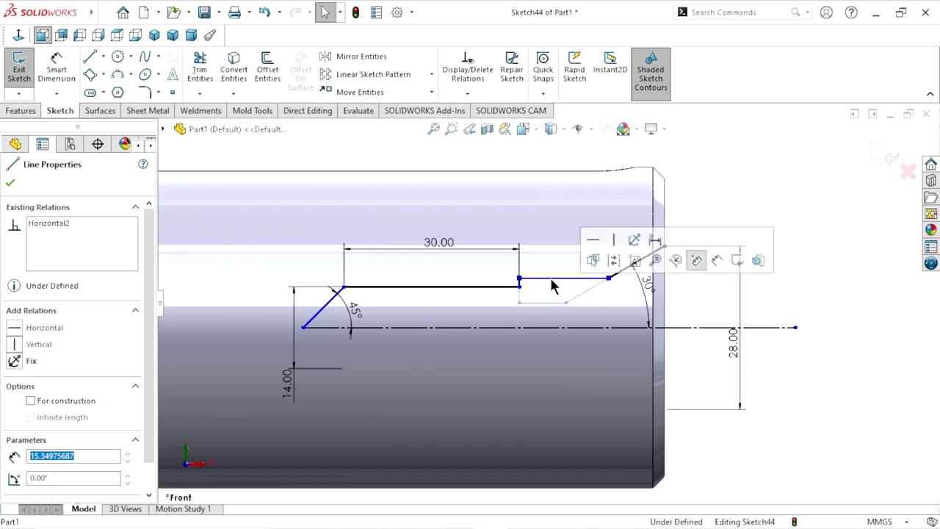
click(76, 86)
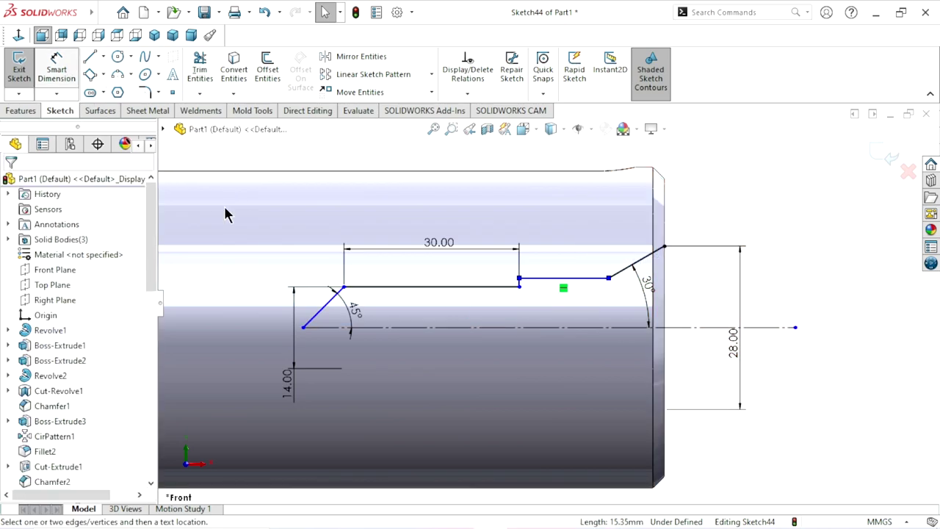
click(547, 285)
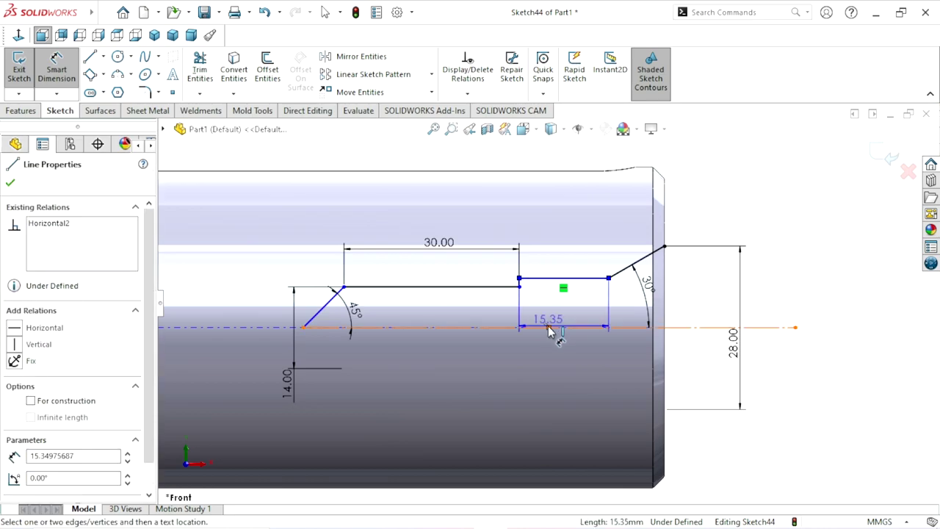
click(549, 327)
key(Escape)
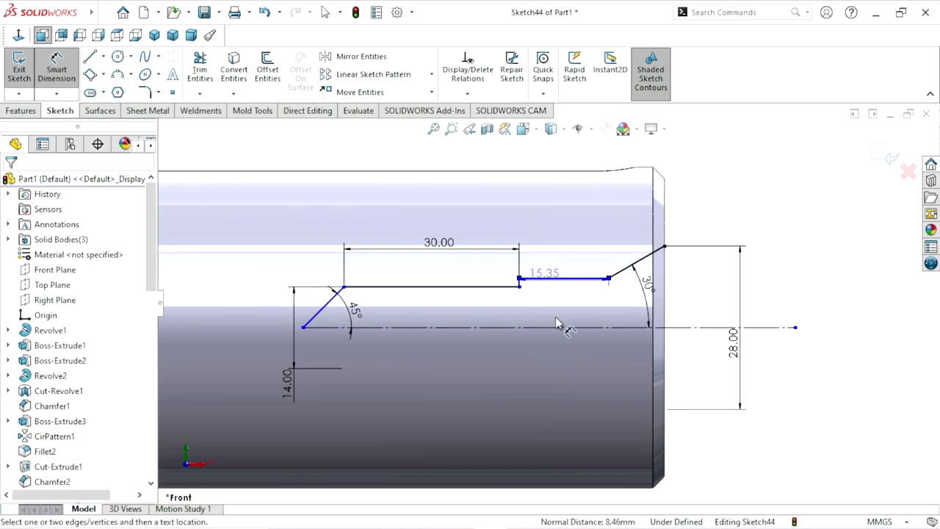
click(575, 279)
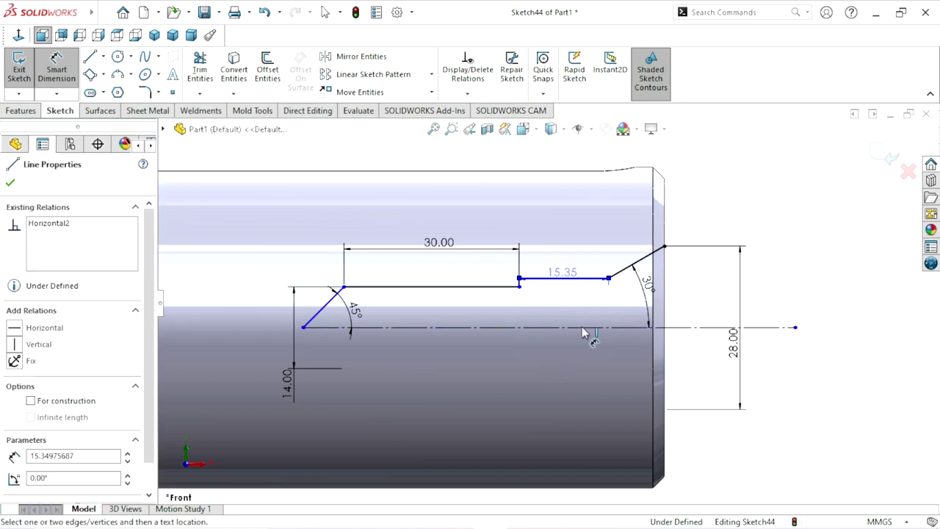
click(582, 327)
click(582, 353)
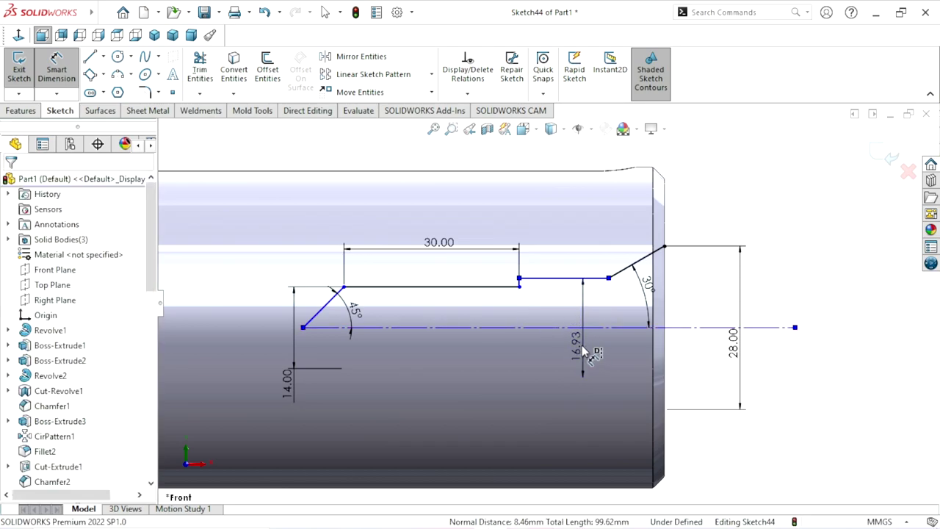
double_click(582, 345)
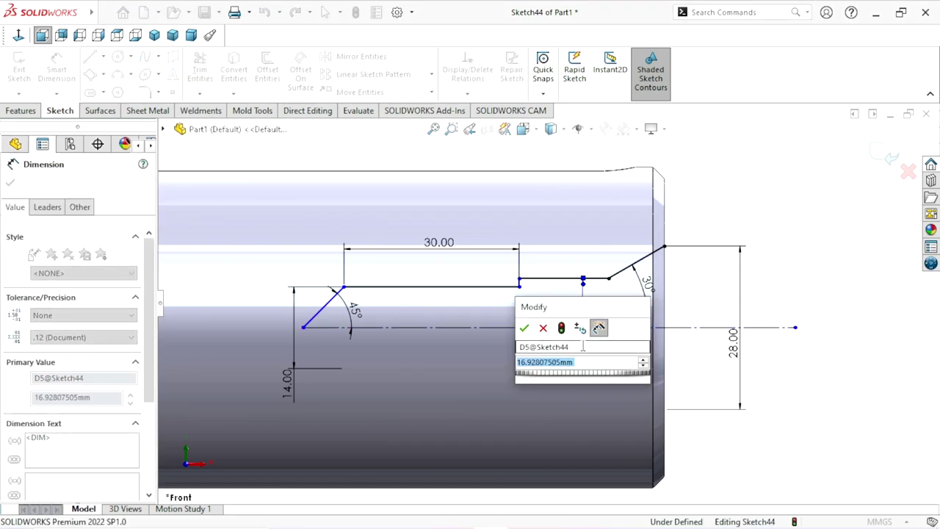
text(16.9)
key(Escape)
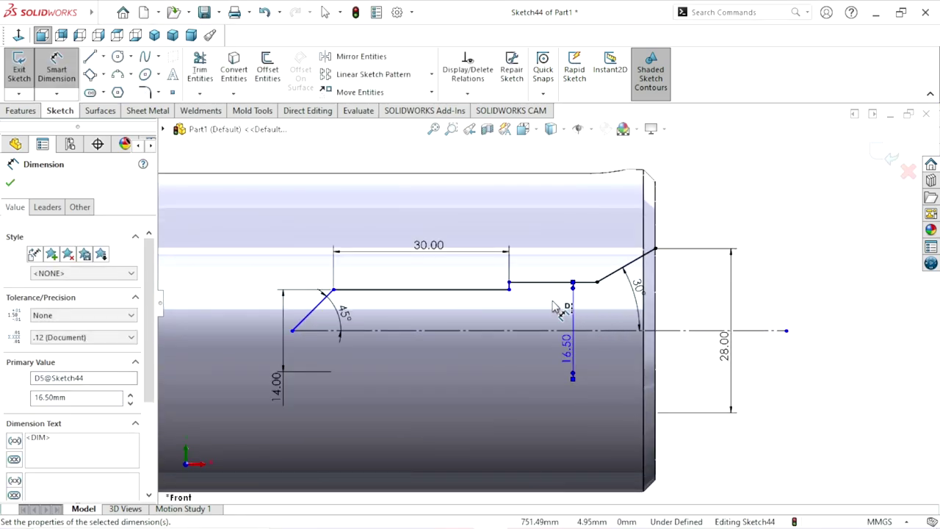
Step: Discard the redundant height dimension and give the step line an 8 mm length
click(555, 283)
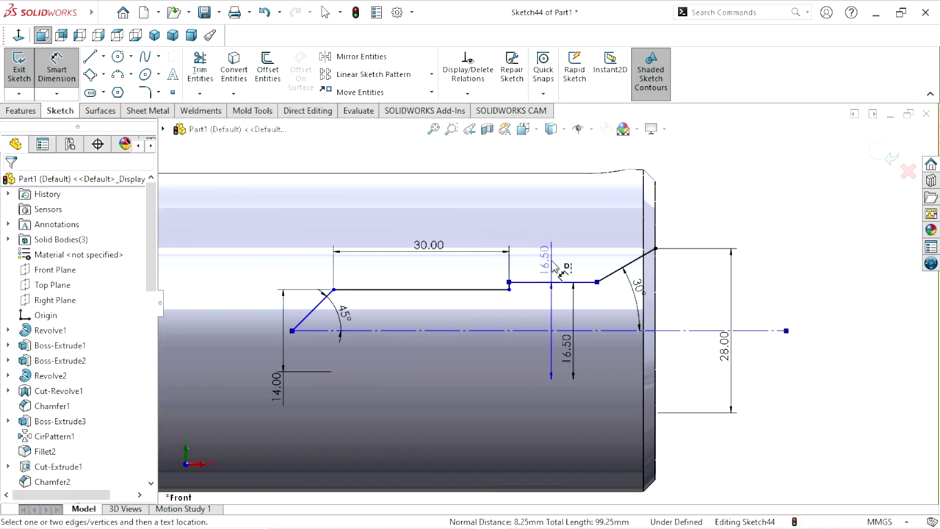
click(557, 269)
click(304, 124)
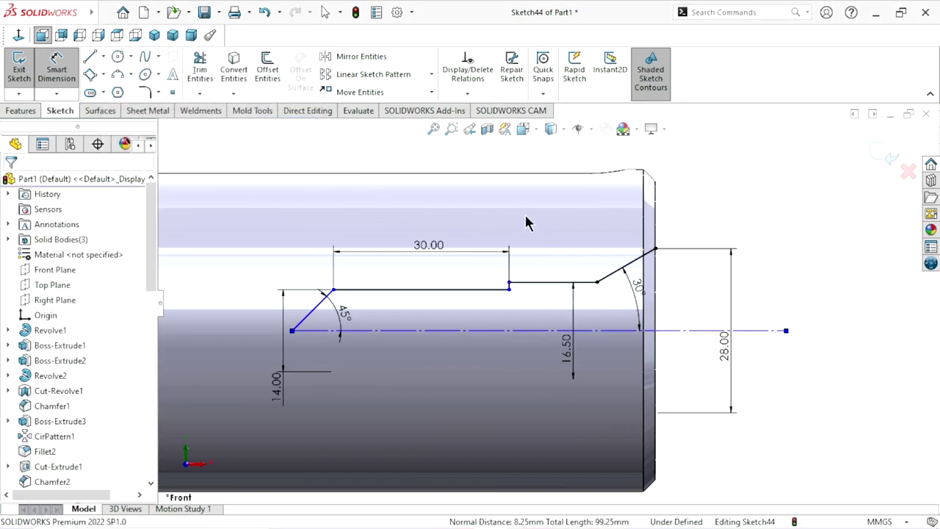
click(542, 282)
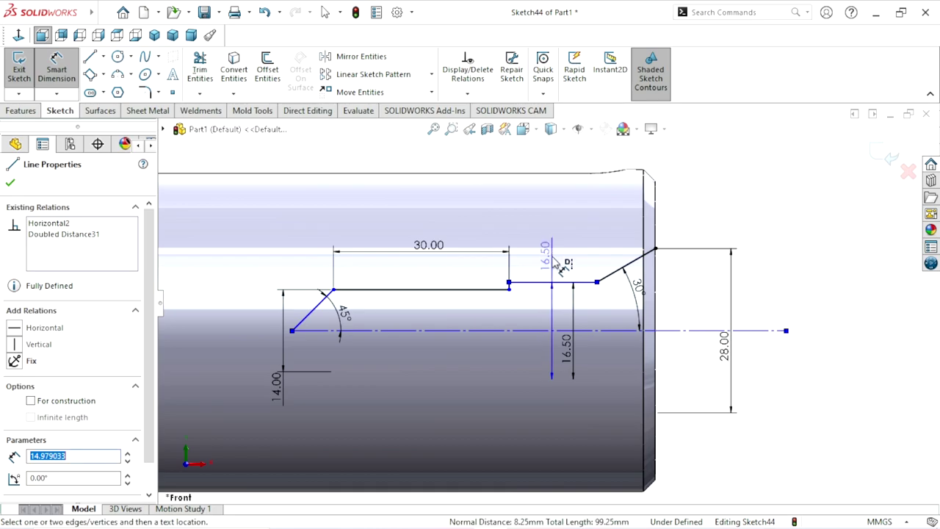
click(556, 282)
click(554, 266)
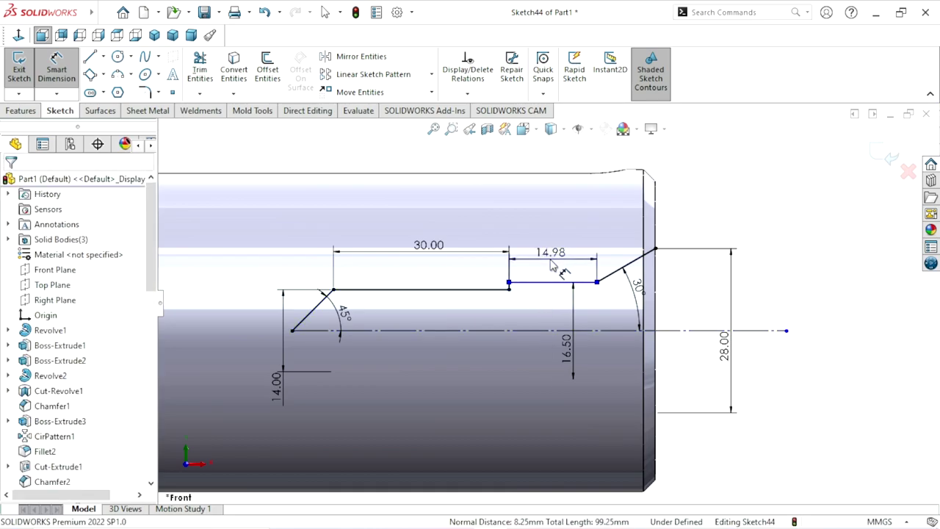
text(8)
key(Return)
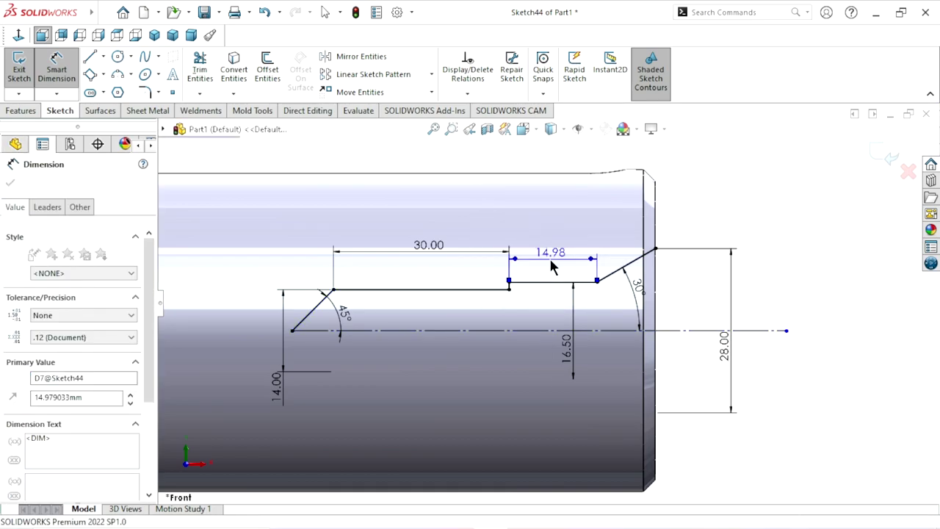
scroll(540, 301, up, 2)
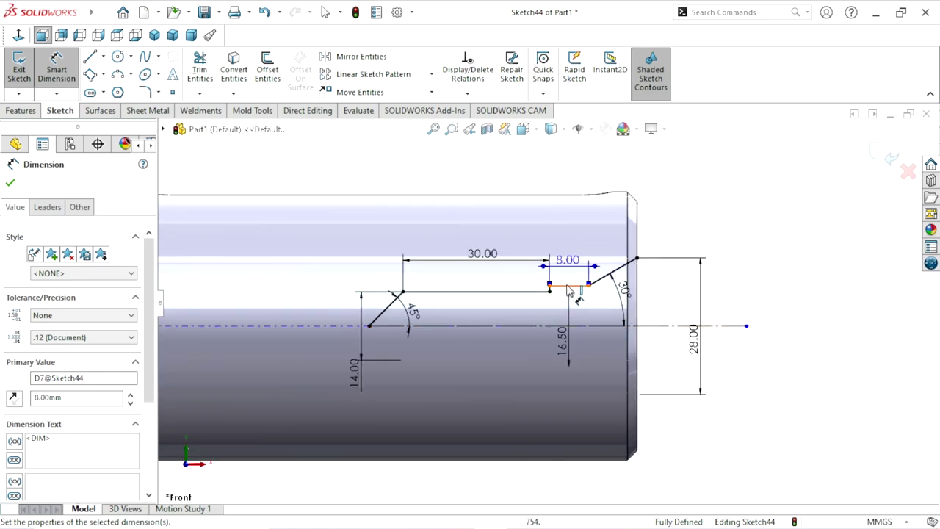
scroll(555, 307, down, 2)
scroll(564, 309, up, 2)
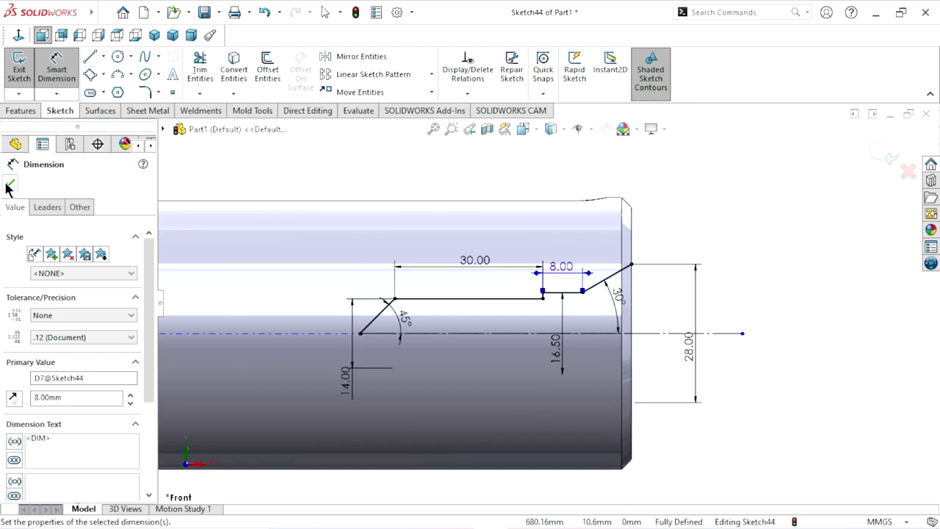
Step: Draw a vertical line from the 30° line's endpoint down to the centerline
click(90, 56)
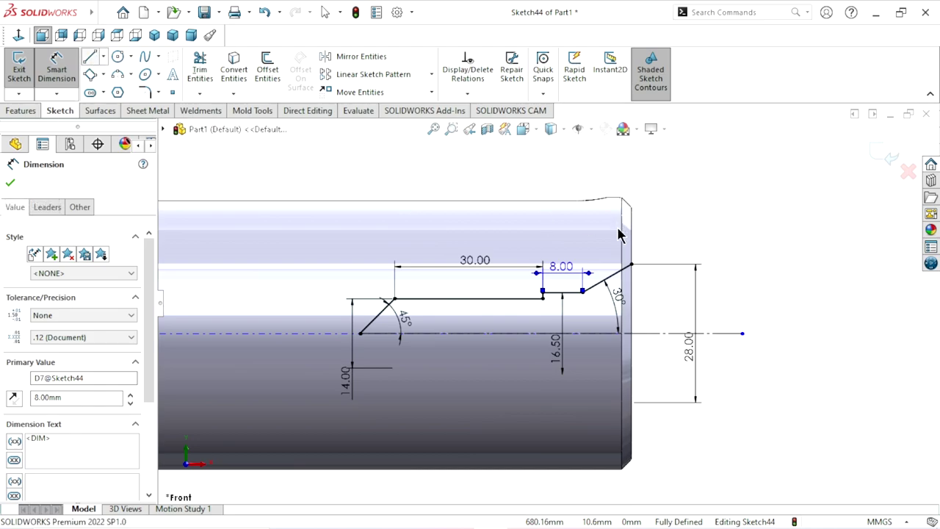
click(631, 264)
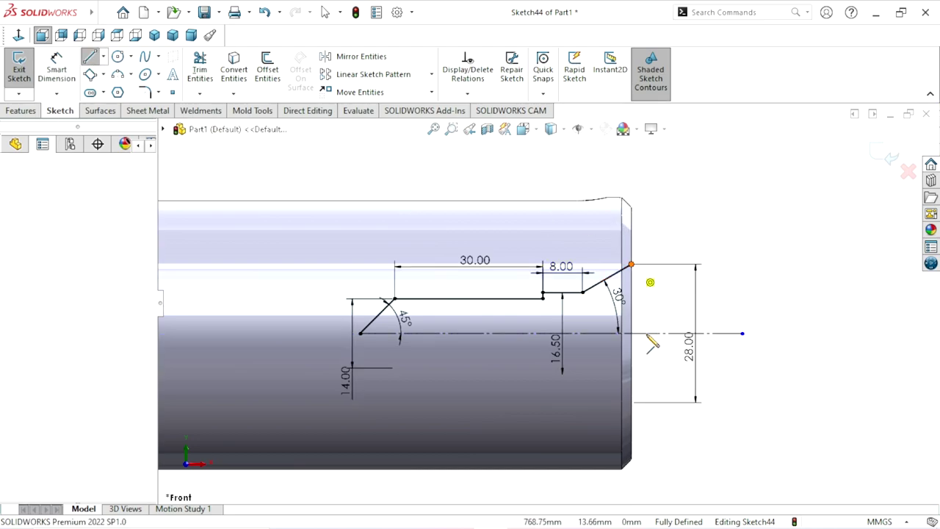
click(632, 334)
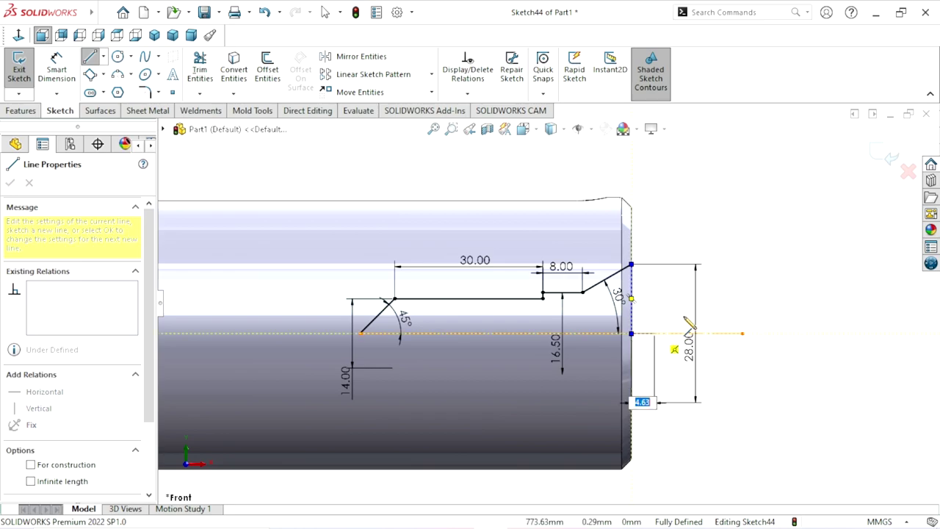
right_click(730, 293)
click(749, 318)
key(Escape)
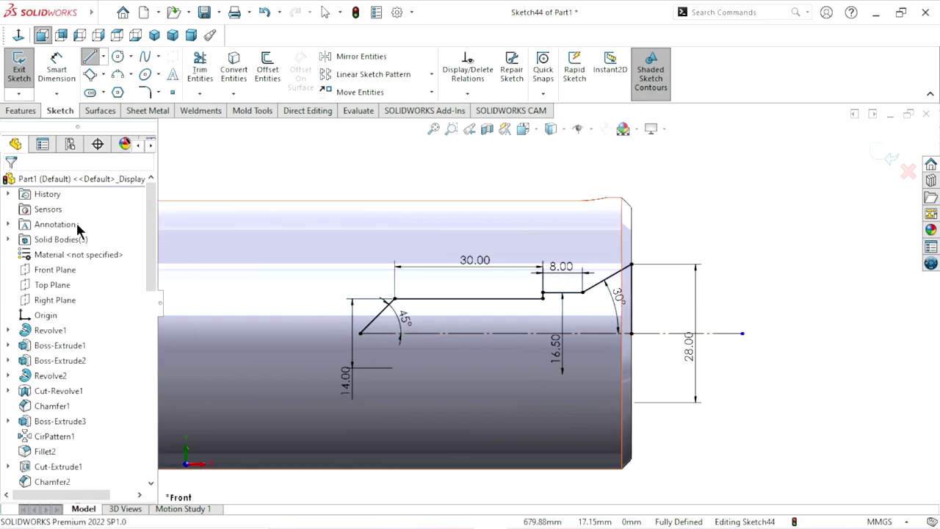
Step: Revolve-cut the auto-closed profile 360° about the centreline
click(16, 114)
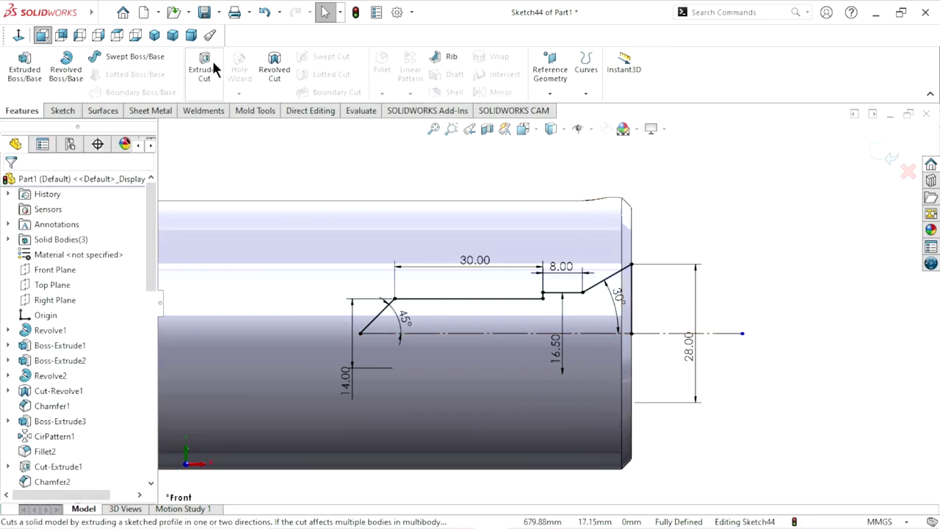
click(274, 70)
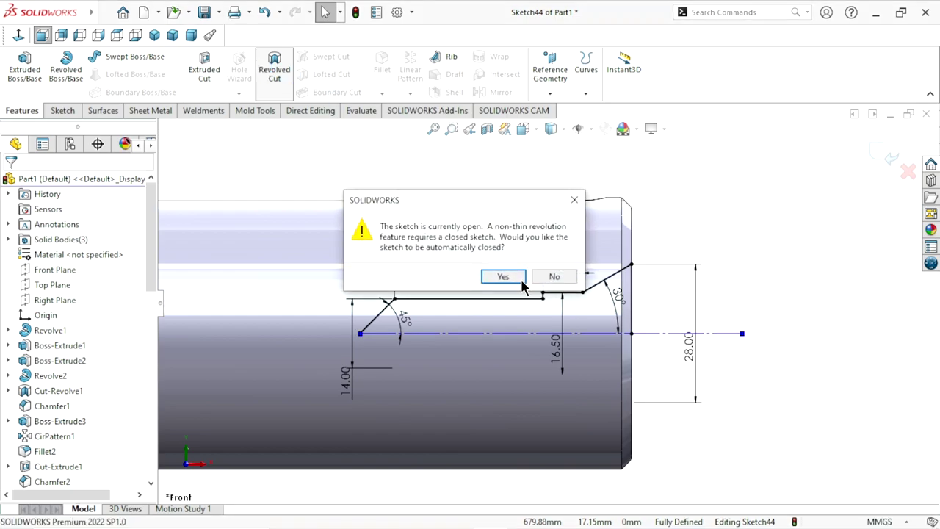
click(518, 278)
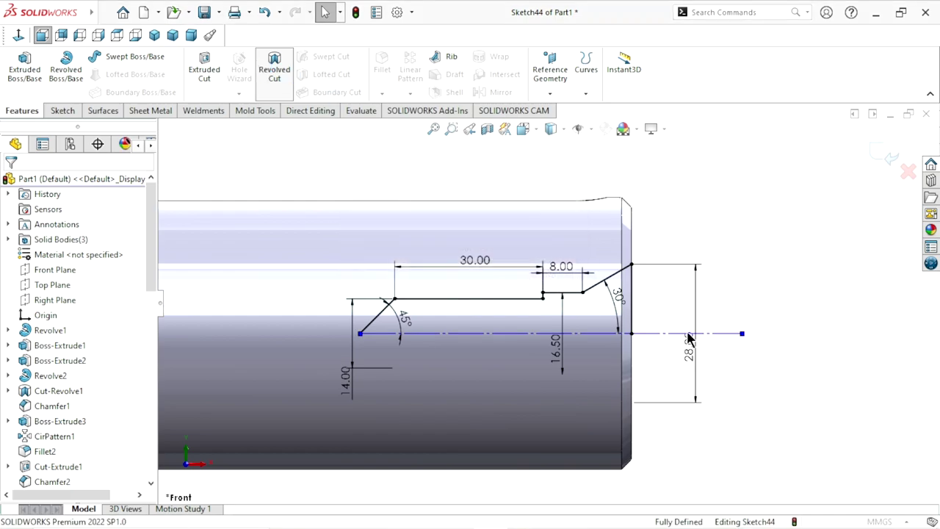
click(878, 150)
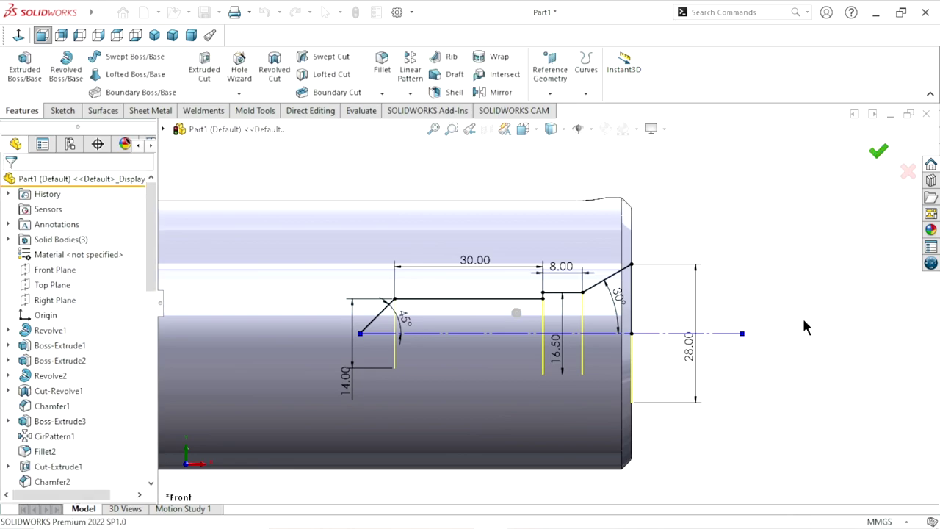
Step: Orbit and zoom the part to view the new bore at the shaft end
mouse_move(711, 328)
middle_down()
mouse_move(684, 326)
mouse_move(639, 296)
mouse_move(671, 370)
middle_up()
scroll(667, 373, up, 5)
scroll(601, 349, up, 3)
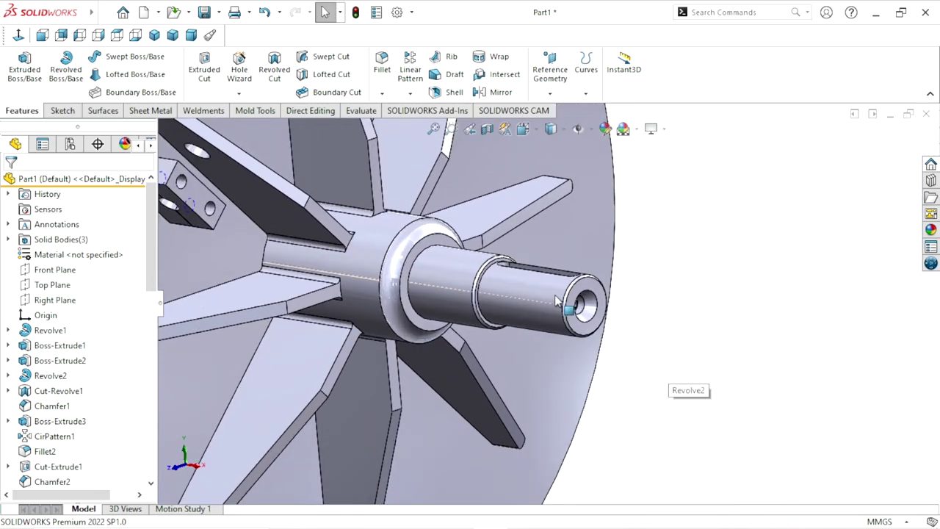
mouse_move(693, 318)
middle_down()
mouse_move(637, 307)
mouse_move(497, 365)
mouse_move(432, 311)
middle_up()
scroll(431, 294, down, 2)
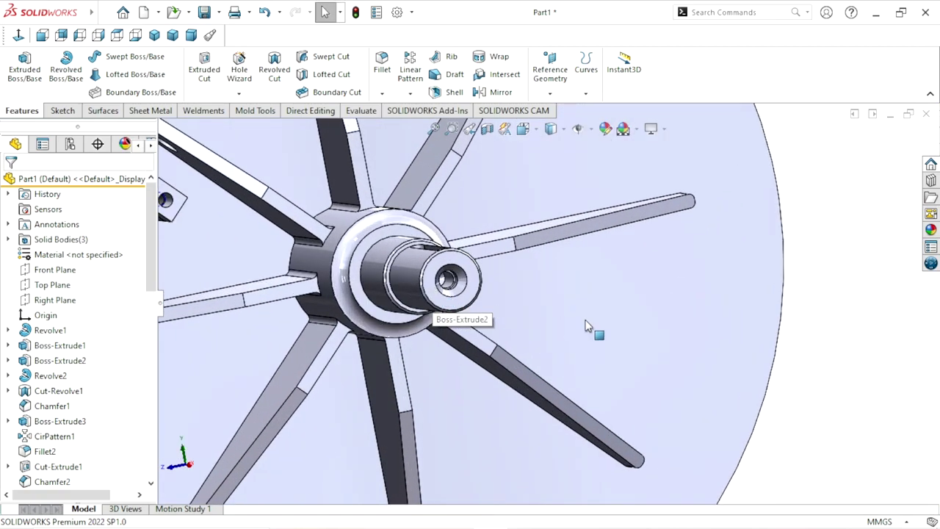
mouse_move(592, 326)
middle_down()
mouse_move(519, 309)
mouse_move(535, 321)
middle_up()
scroll(576, 304, up, 4)
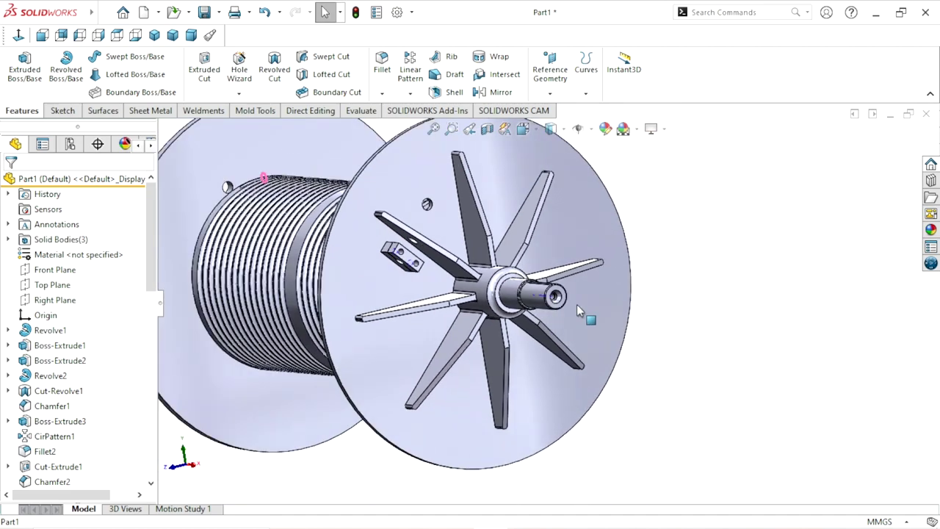
scroll(577, 303, down, 4)
scroll(577, 302, down, 1)
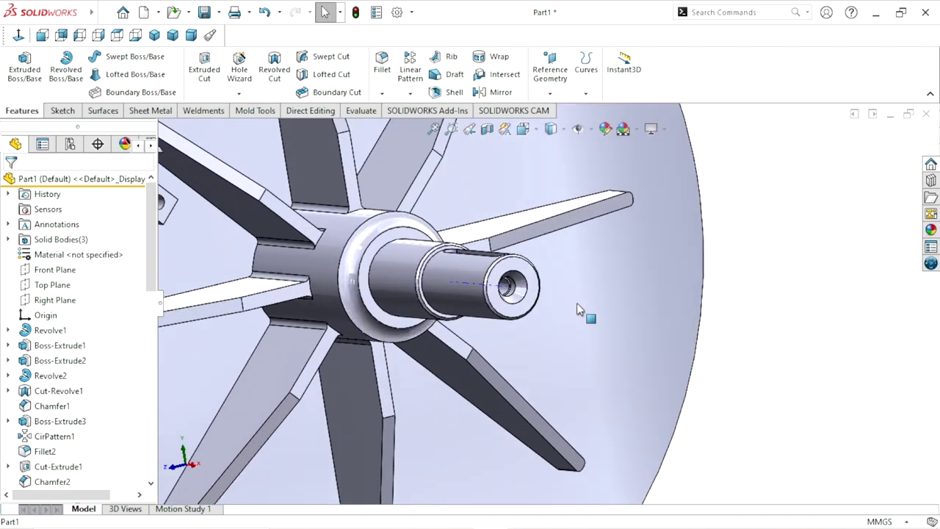
click(678, 323)
Step: Try Hole Wizard, dismiss the thread-data warning, cancel, and show the hole feature list
click(244, 71)
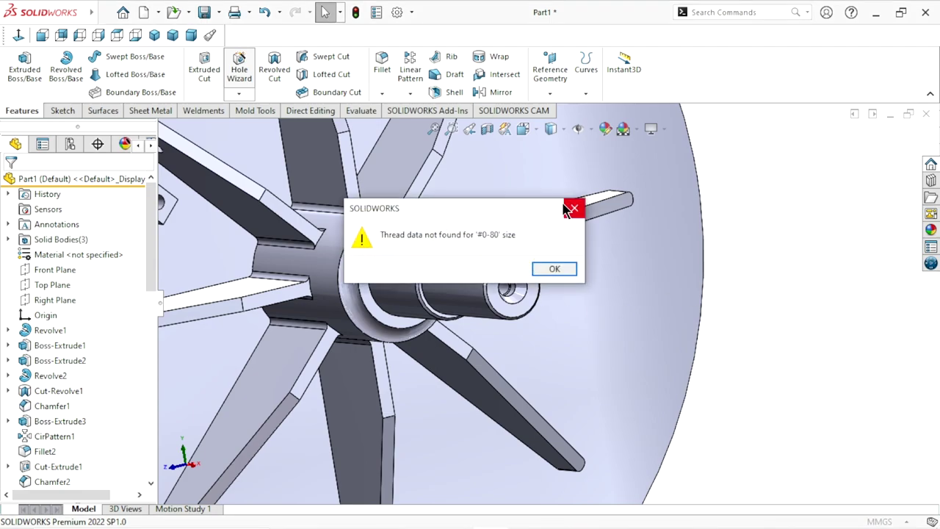
click(566, 211)
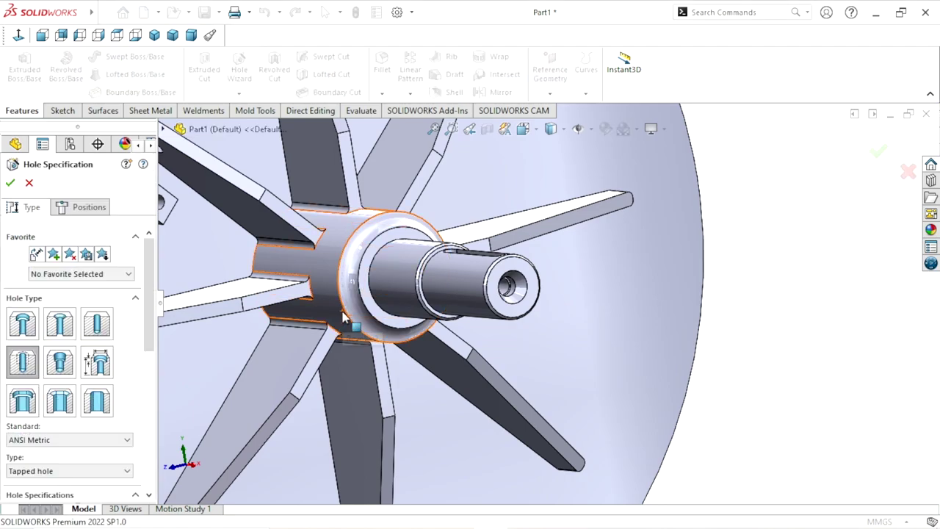
click(30, 184)
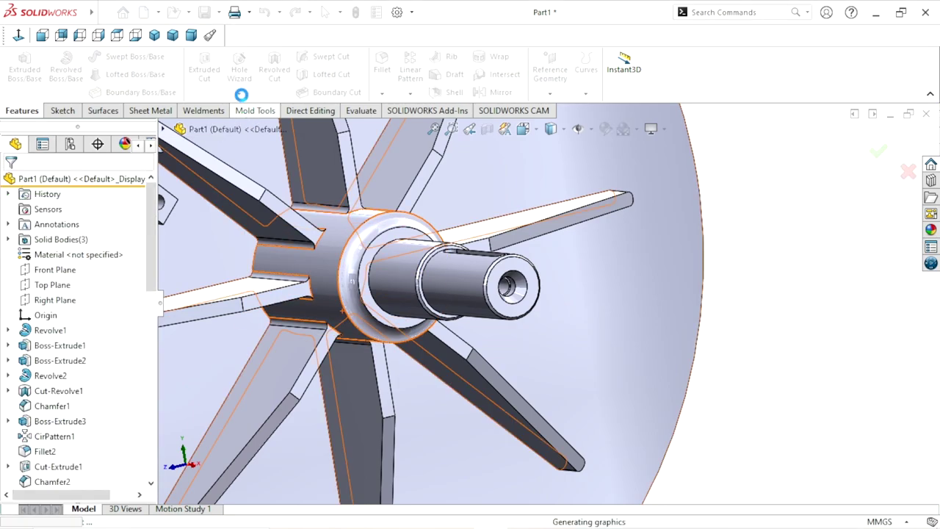
click(239, 93)
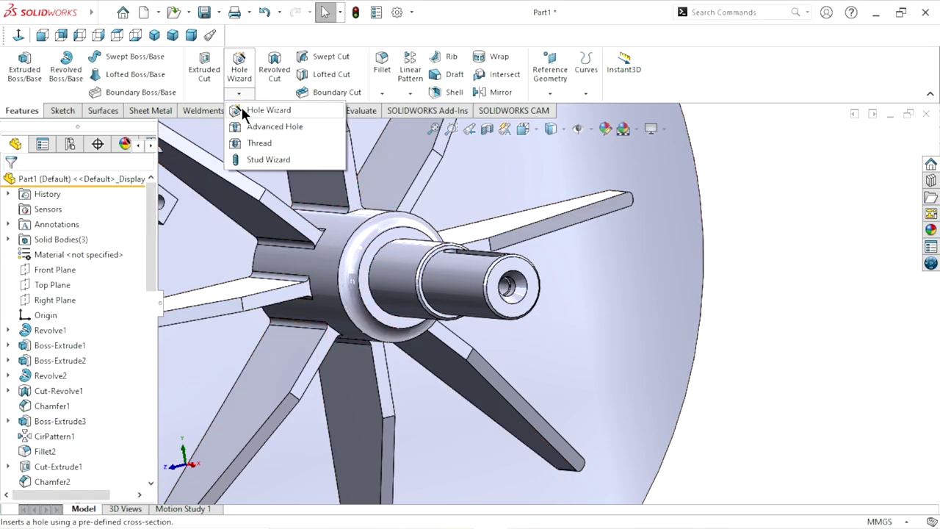
Step: Start a Thread feature on the bore's inner circular edge with Metric Tap type
click(250, 142)
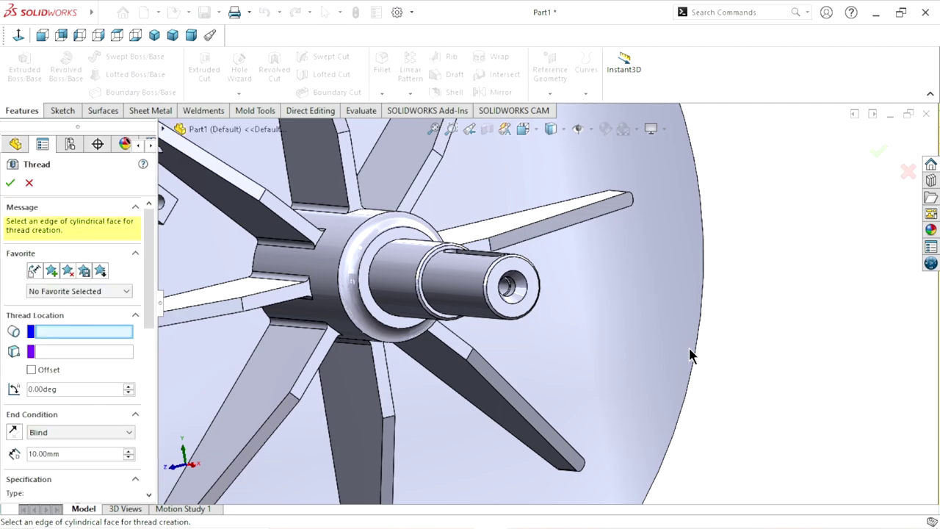
scroll(539, 290, down, 2)
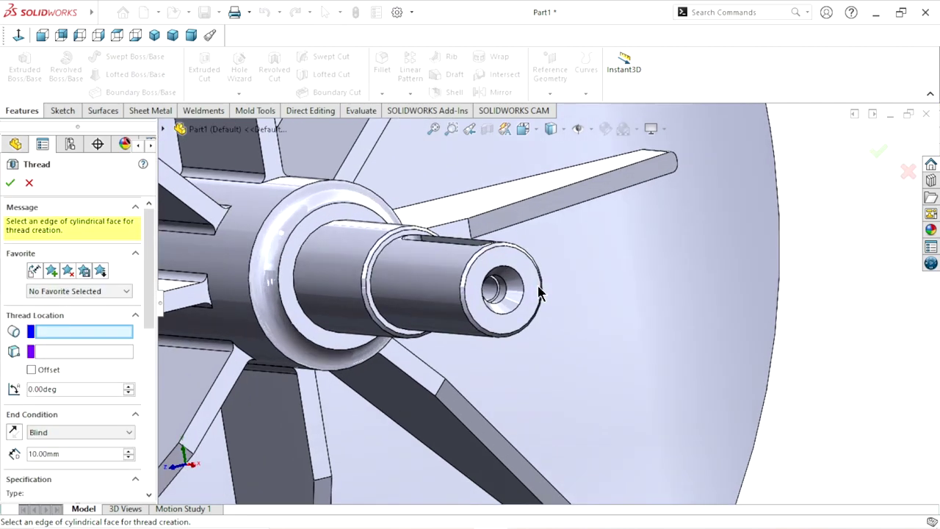
scroll(503, 281, down, 3)
scroll(505, 302, down, 2)
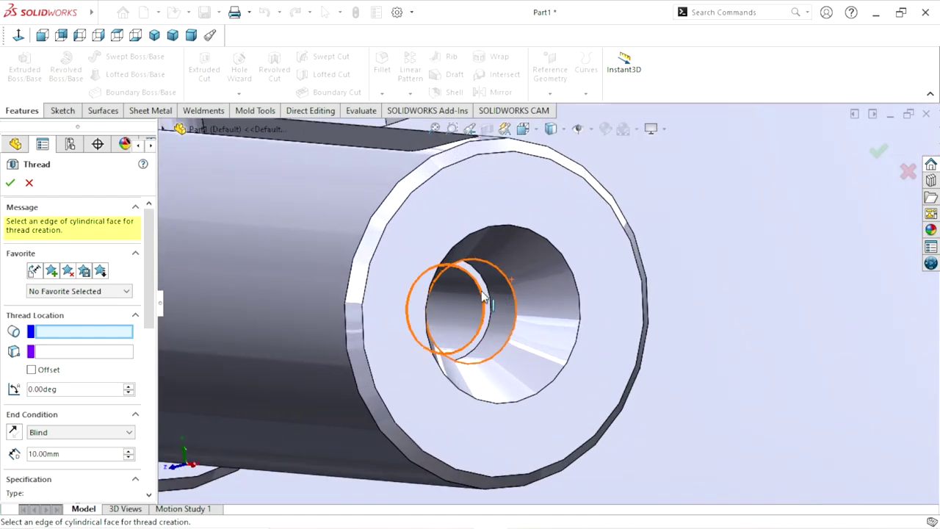
click(503, 332)
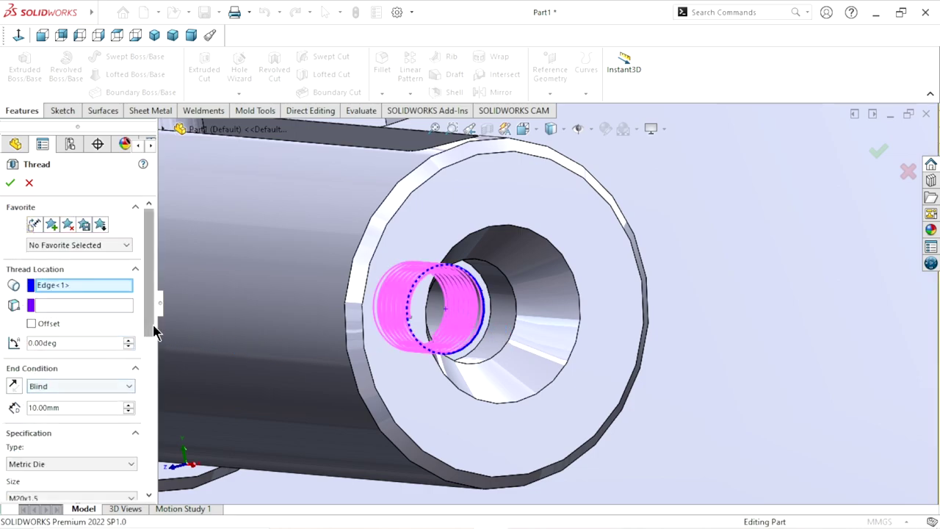
drag(149, 257, 147, 320)
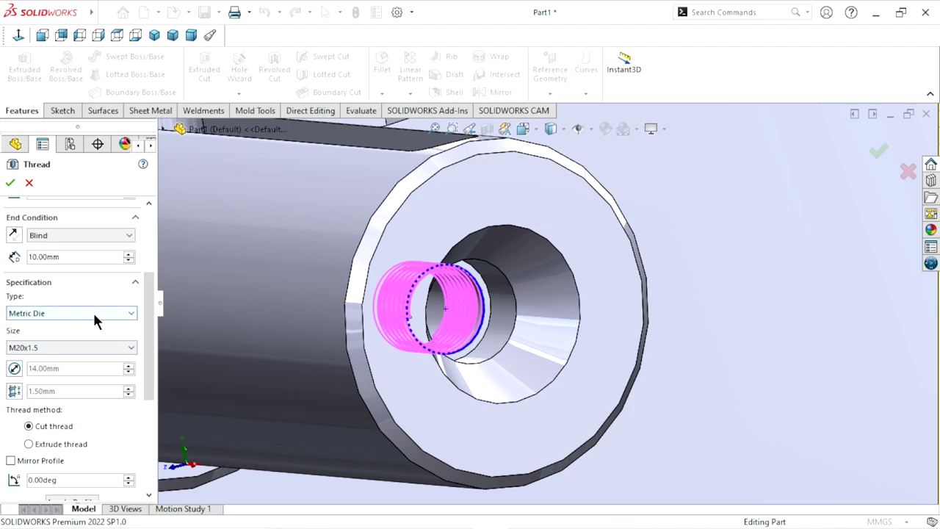
click(94, 312)
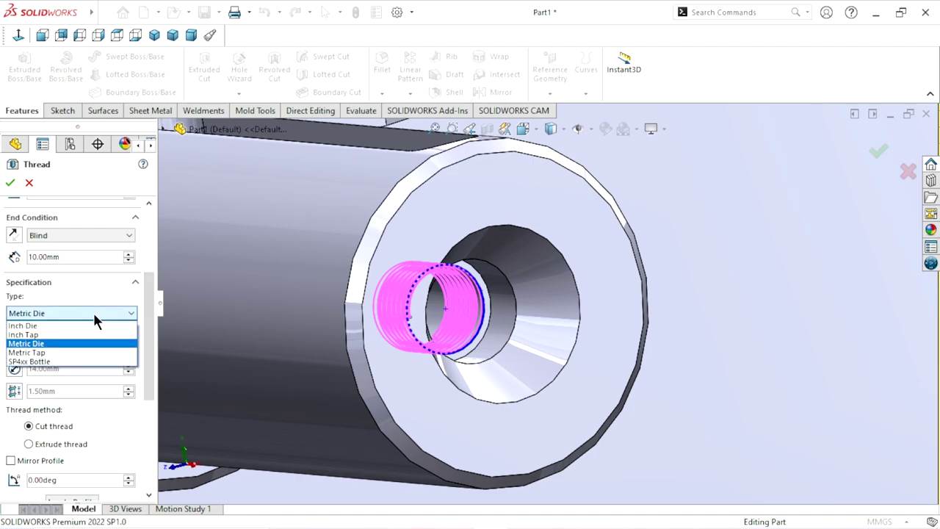
click(50, 353)
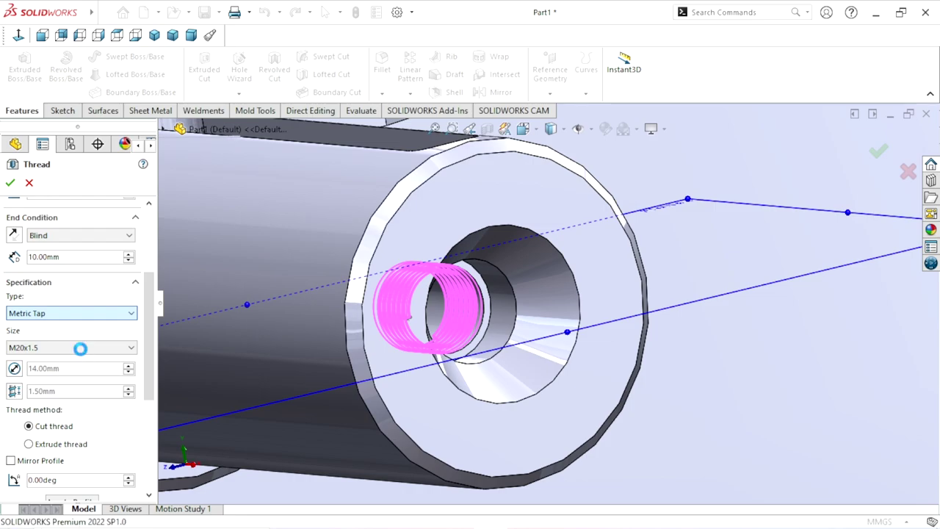
Step: Set the thread size to M16x2.0 and its blind depth to 25 mm
click(129, 350)
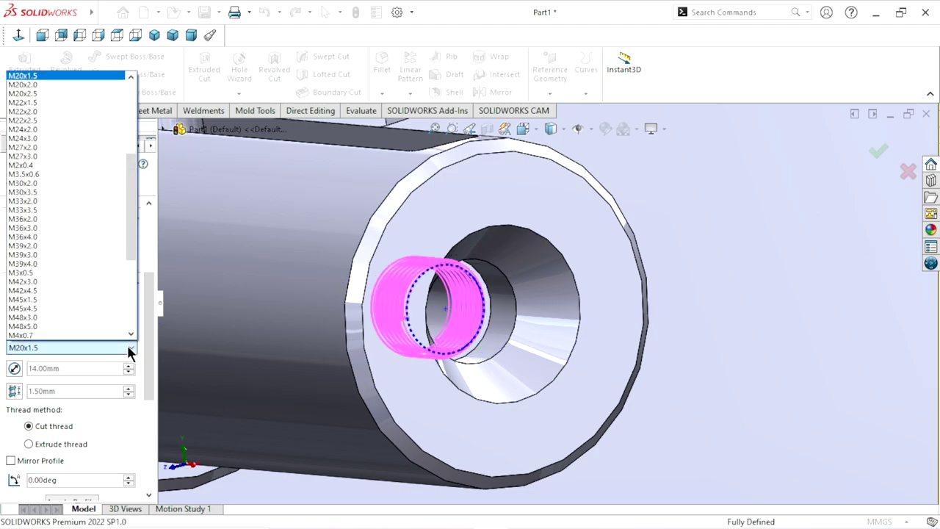
scroll(52, 168, up, 7)
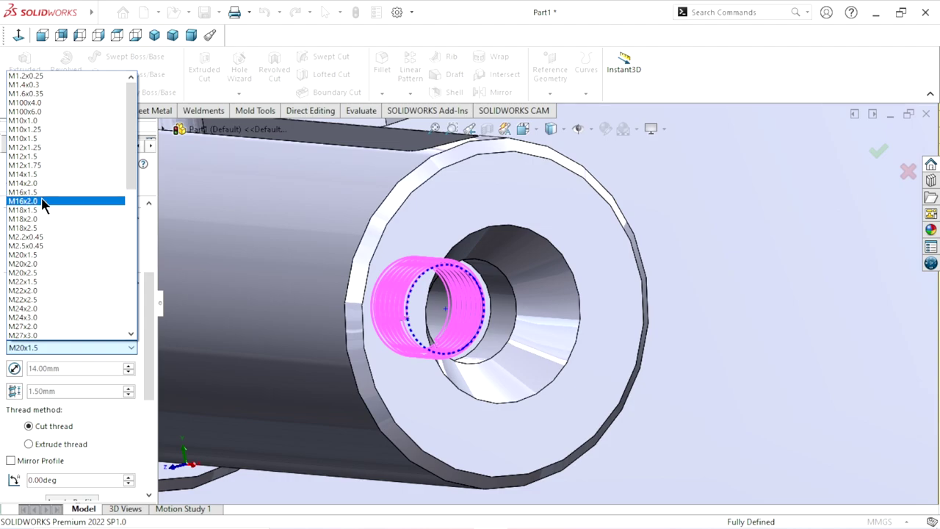
click(41, 202)
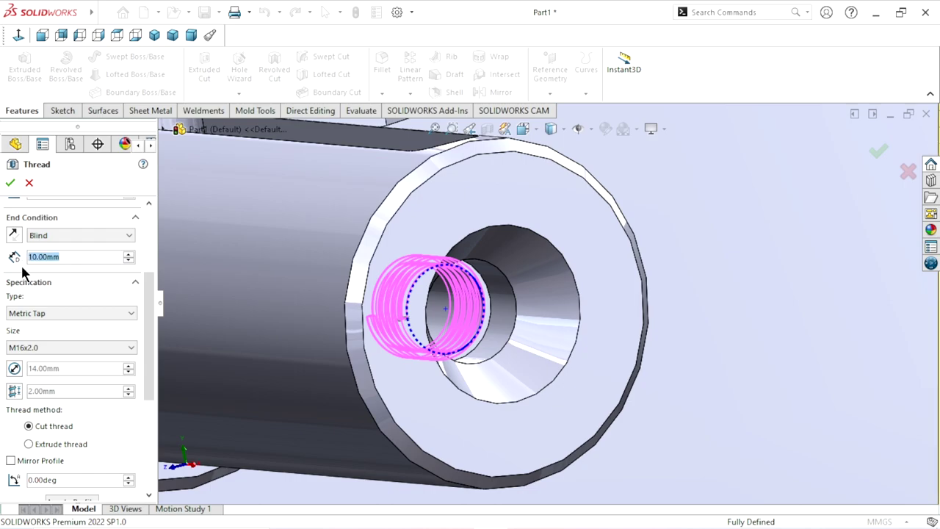
text(25)
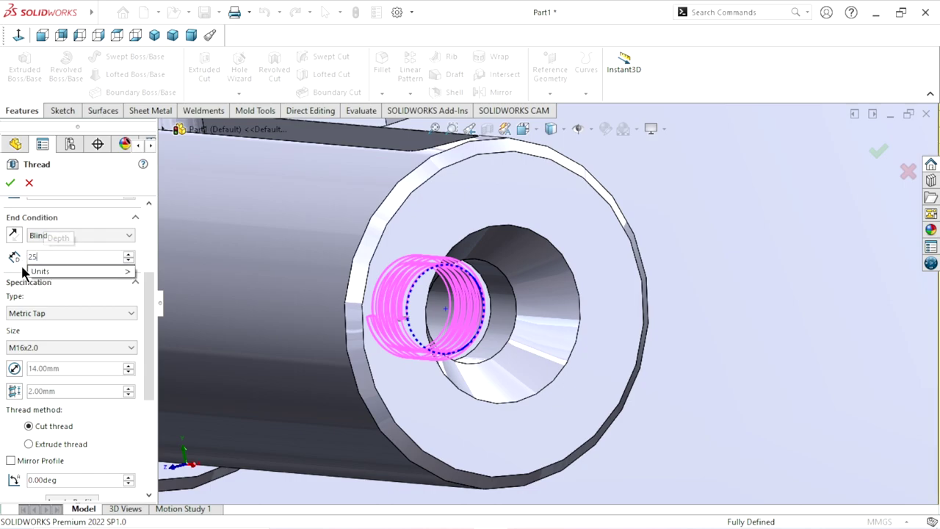
scroll(893, 346, up, 2)
scroll(629, 380, up, 3)
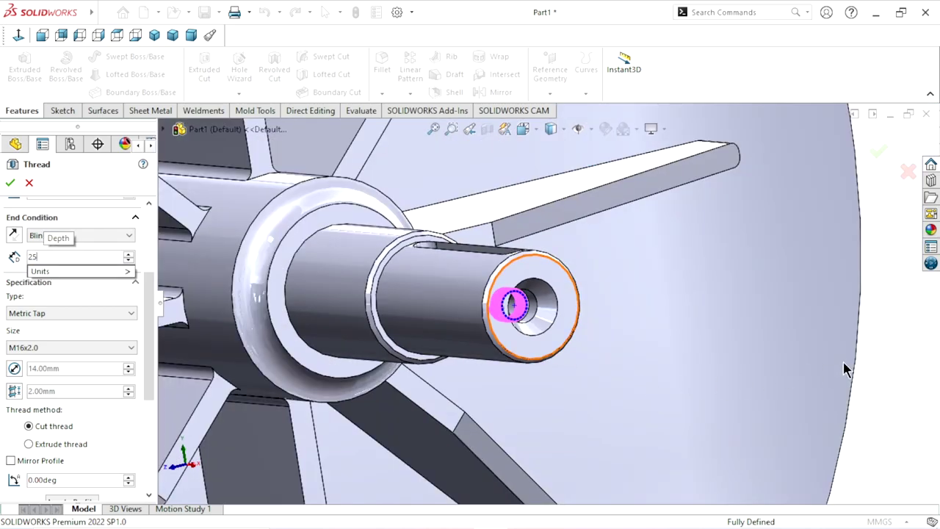
key(Return)
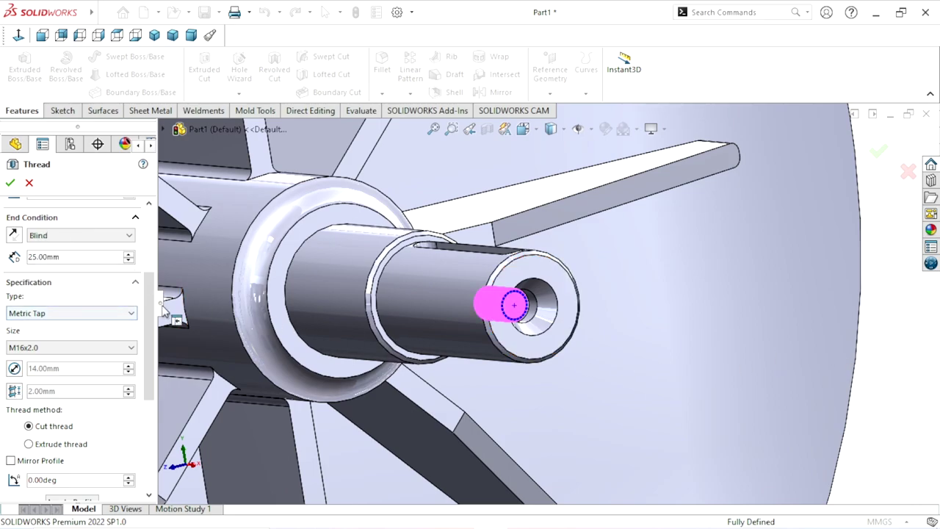
drag(149, 303, 149, 247)
Step: Offset the thread start by 3 mm while maintaining the thread length, and accept the thread
click(31, 300)
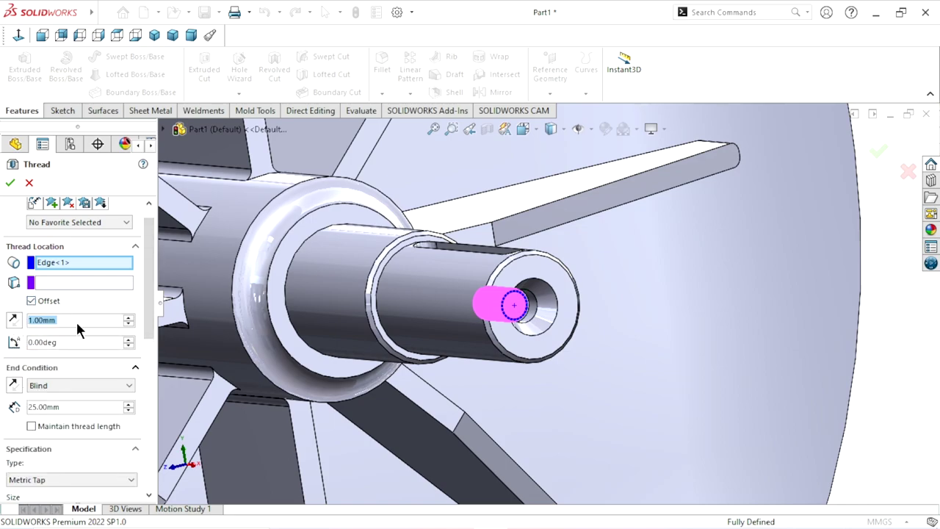
text(3)
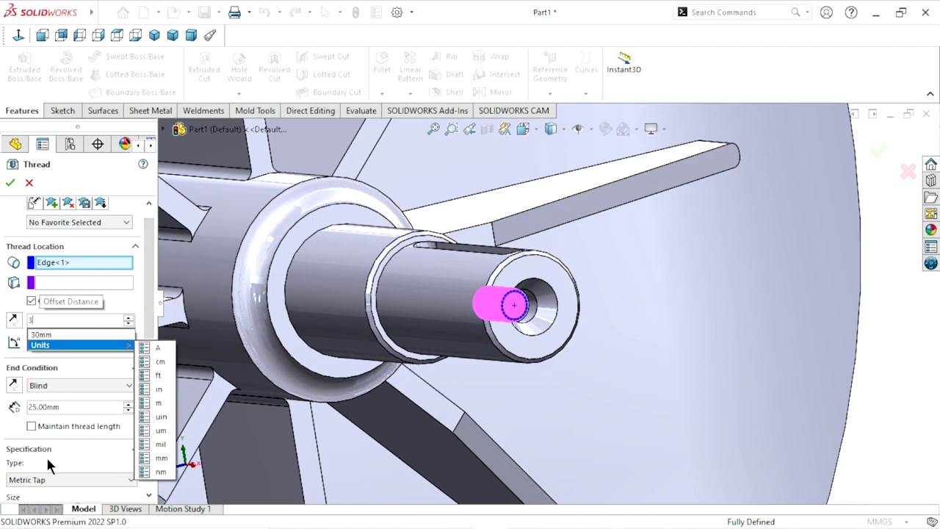
click(32, 426)
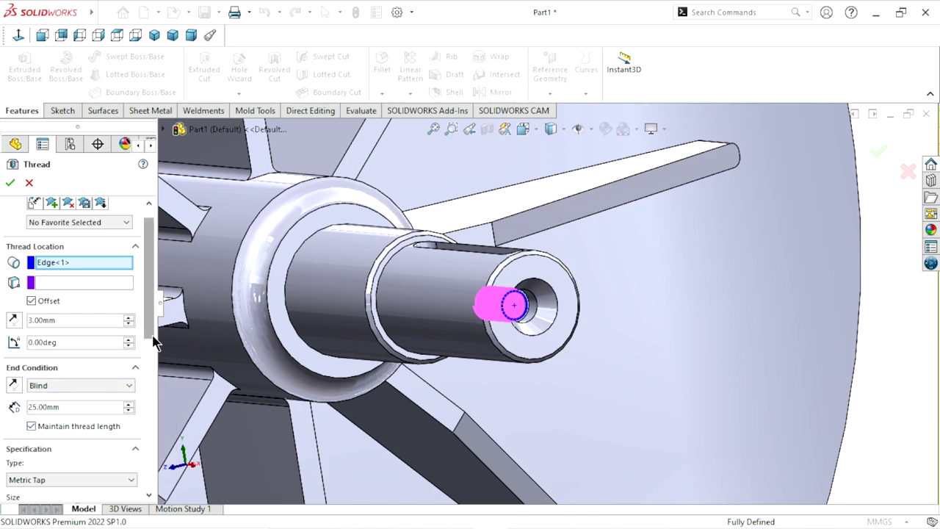
scroll(142, 358, down, 3)
scroll(138, 368, down, 2)
scroll(133, 382, down, 3)
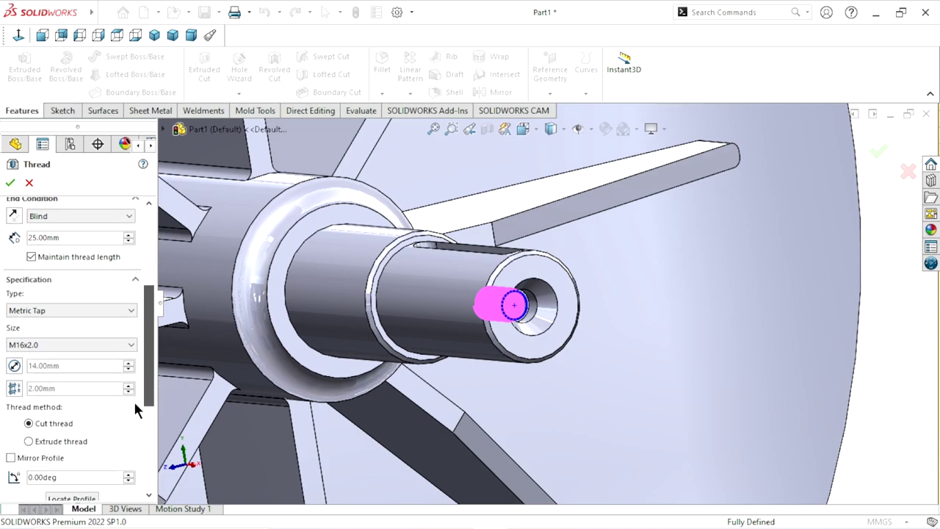
scroll(133, 404, down, 2)
mouse_move(373, 414)
middle_down()
mouse_move(447, 413)
mouse_move(389, 409)
middle_up()
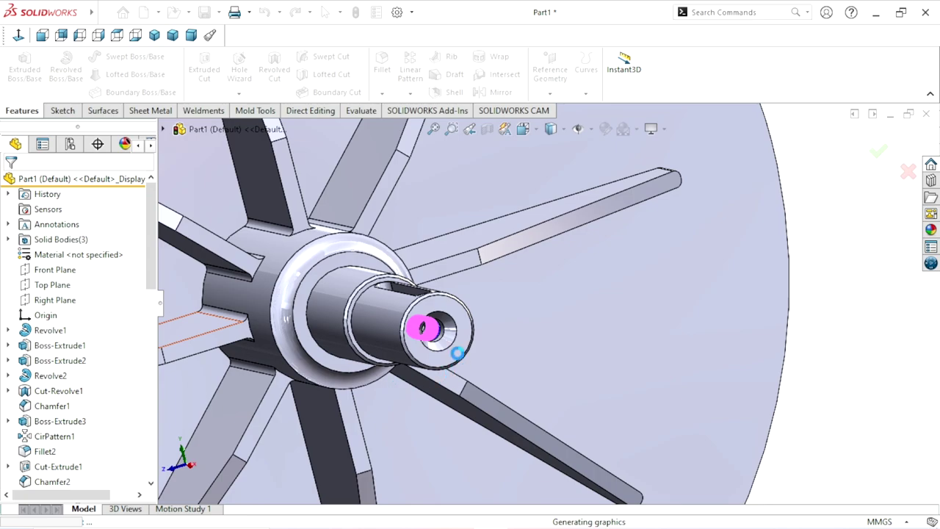
Step: Edit Thread1 and reverse the direction of its 3 mm start offset
scroll(456, 351, down, 3)
scroll(454, 353, down, 3)
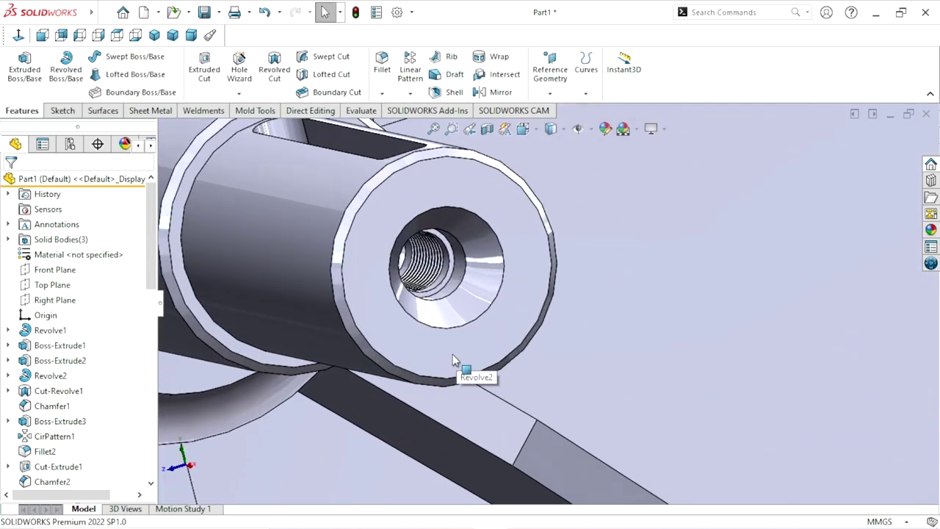
drag(148, 281, 136, 459)
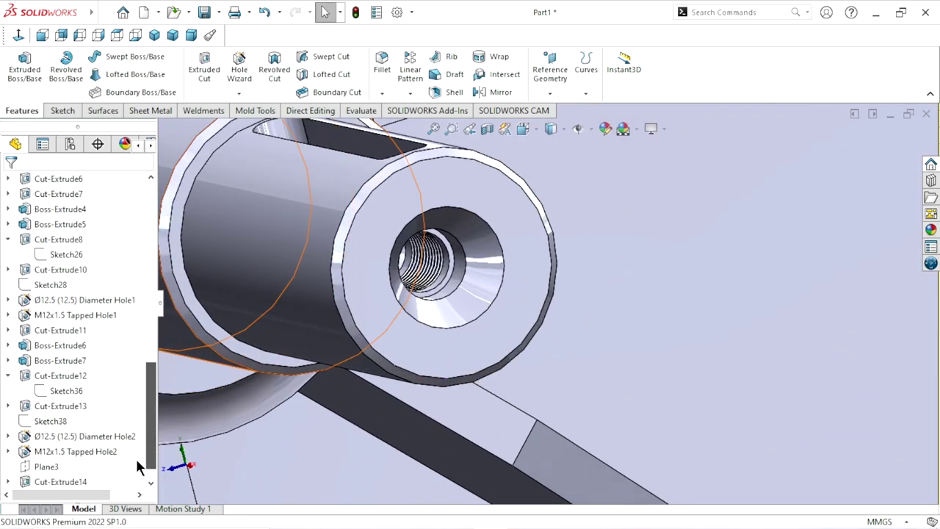
scroll(137, 463, down, 1)
click(46, 483)
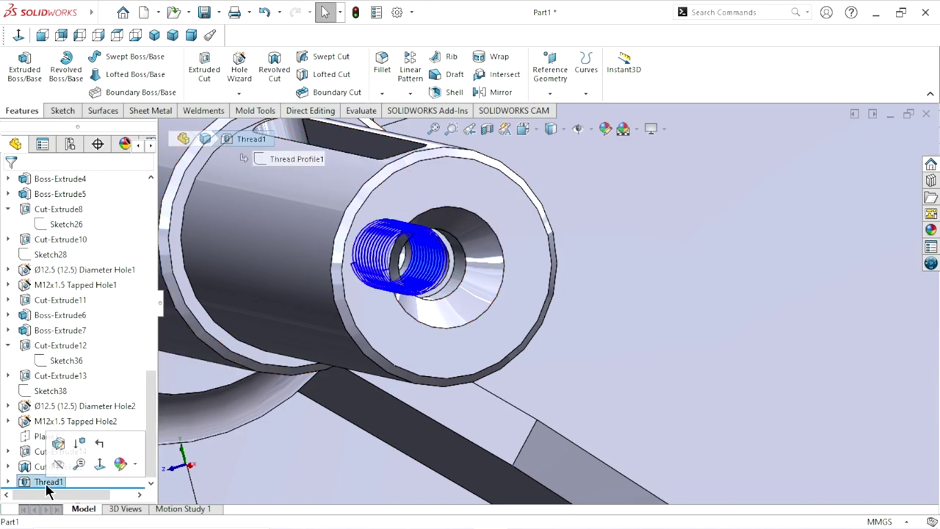
click(62, 442)
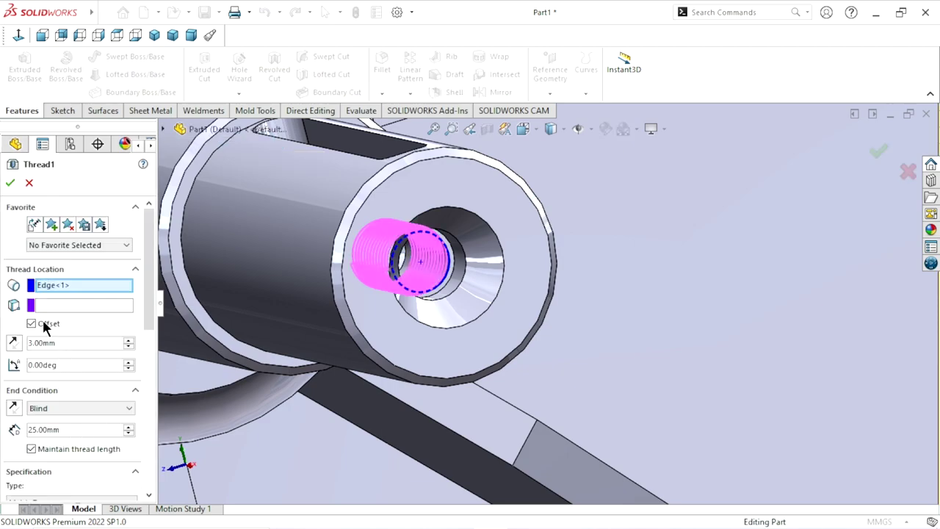
click(15, 343)
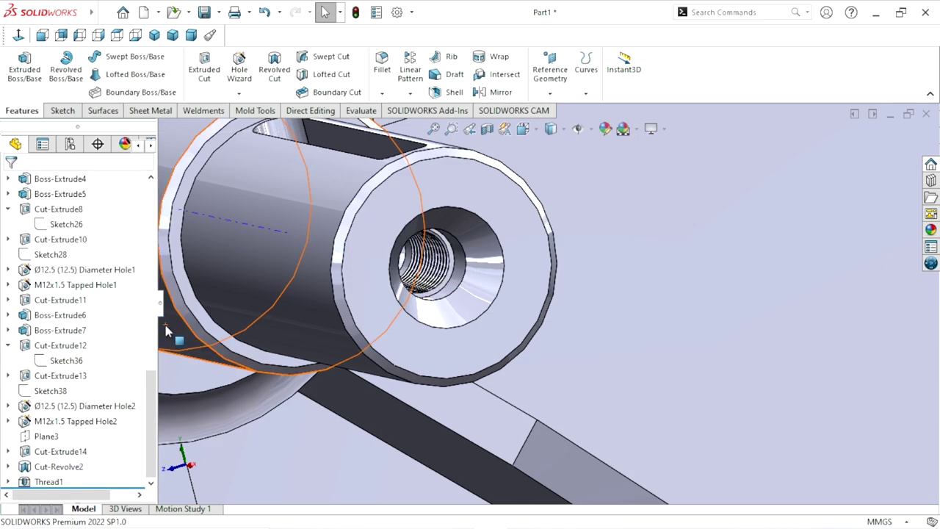
Step: Zoom out and orbit to an oblique view of the whole threaded reel
mouse_move(405, 343)
middle_down()
mouse_move(452, 312)
mouse_move(452, 291)
middle_up()
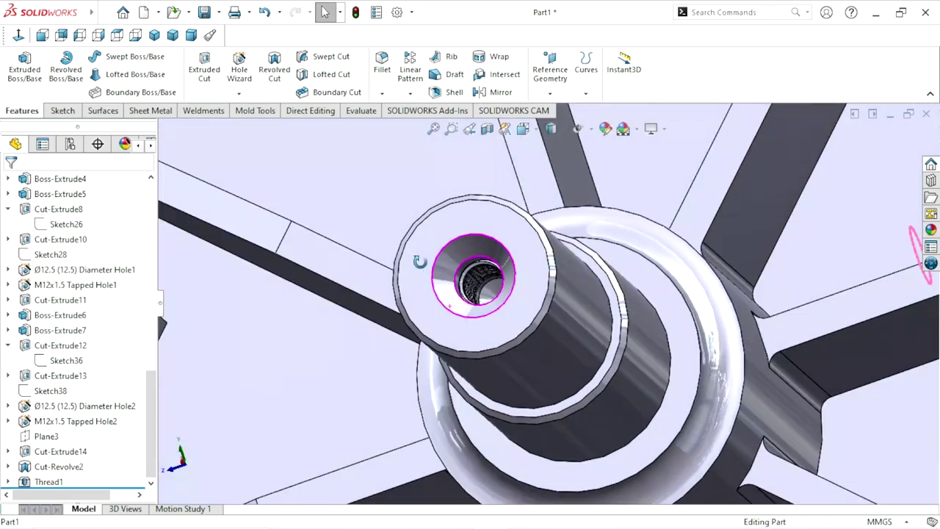
scroll(452, 291, up, 5)
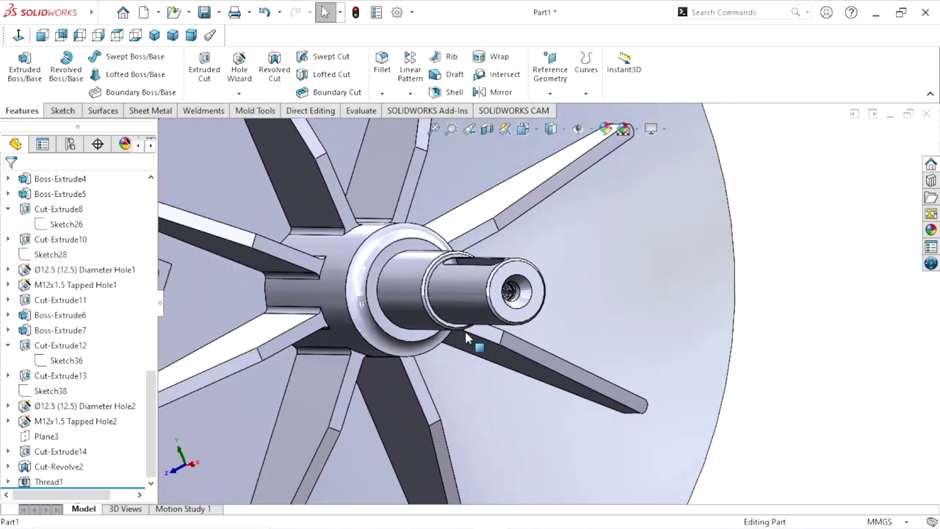
scroll(764, 335, up, 3)
scroll(654, 388, up, 3)
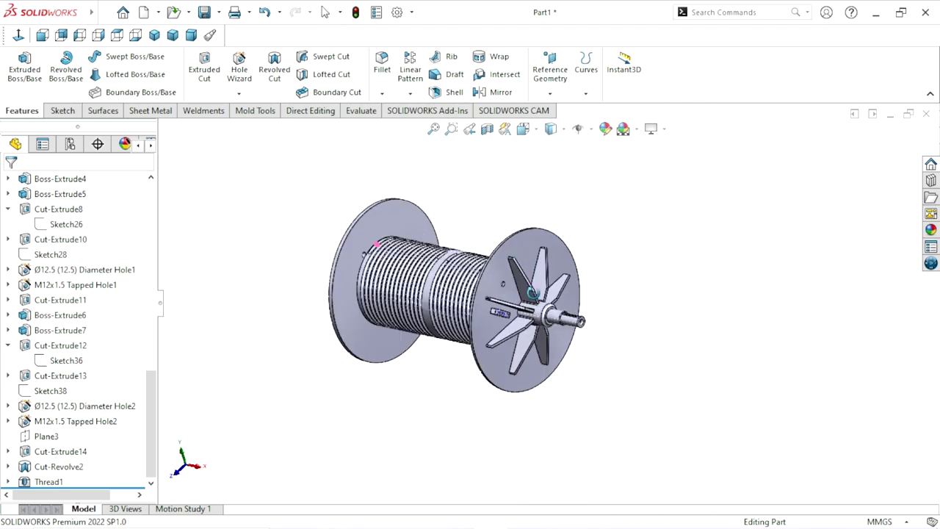
middle_drag(654, 388, 487, 279)
scroll(489, 277, down, 3)
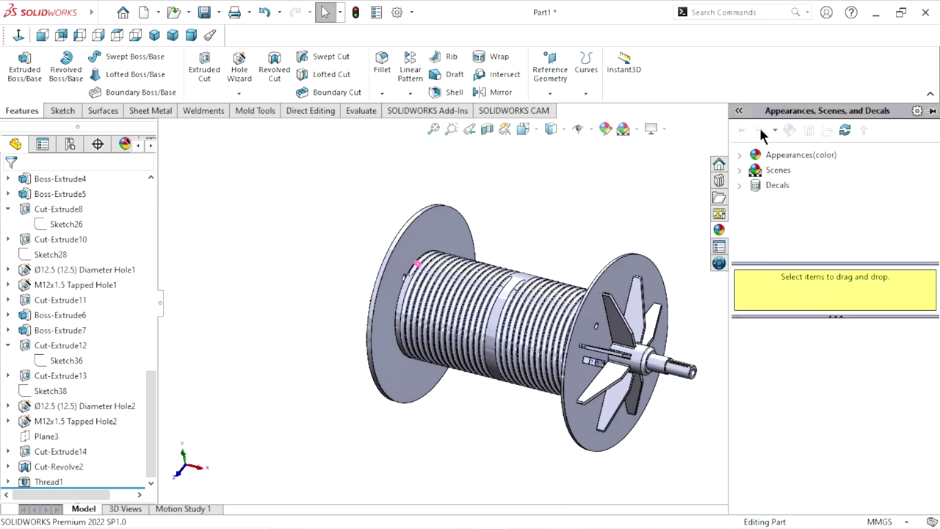
Step: Apply the Metal > Steel brushed steel appearance to the entire reel
click(774, 156)
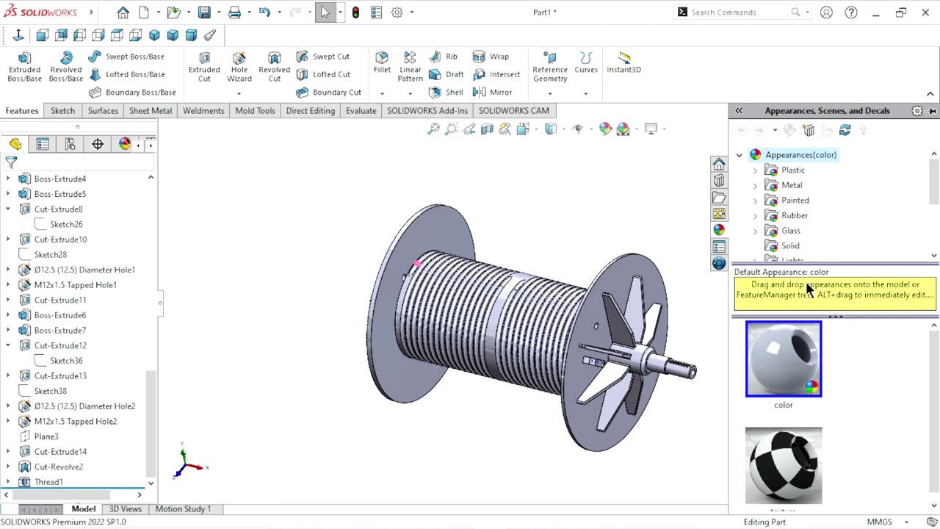
click(792, 187)
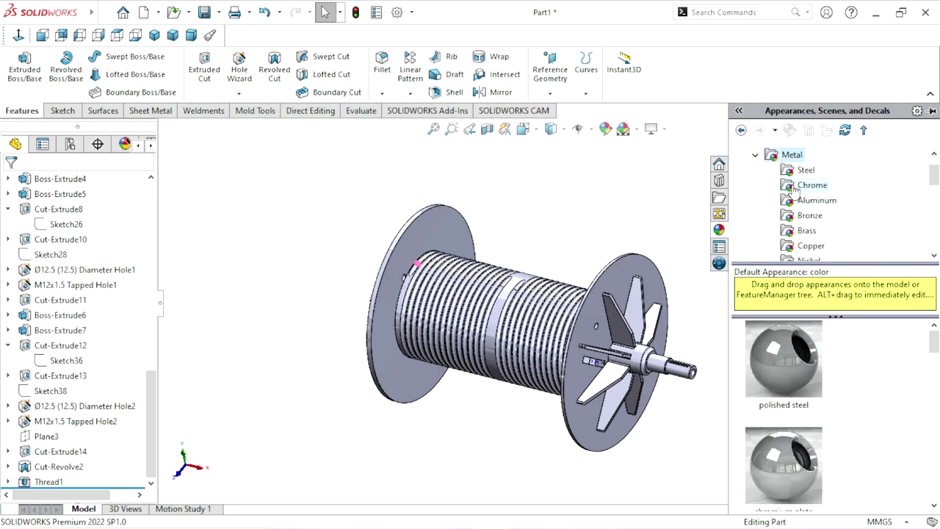
click(801, 170)
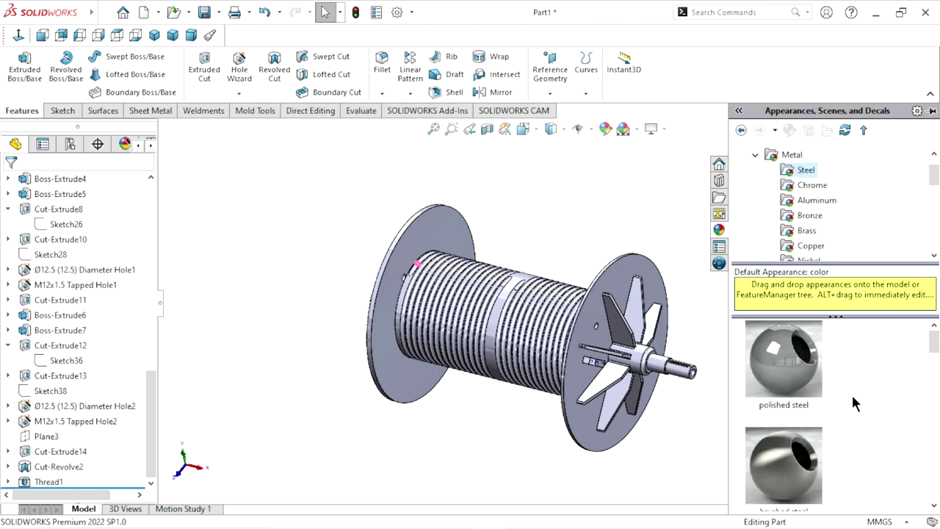
drag(804, 470, 514, 323)
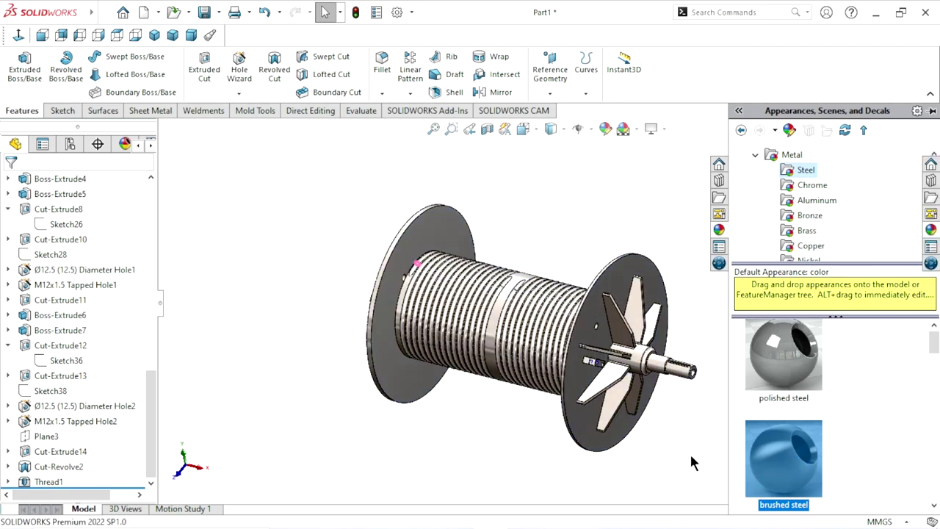
scroll(740, 417, down, 2)
scroll(712, 402, up, 2)
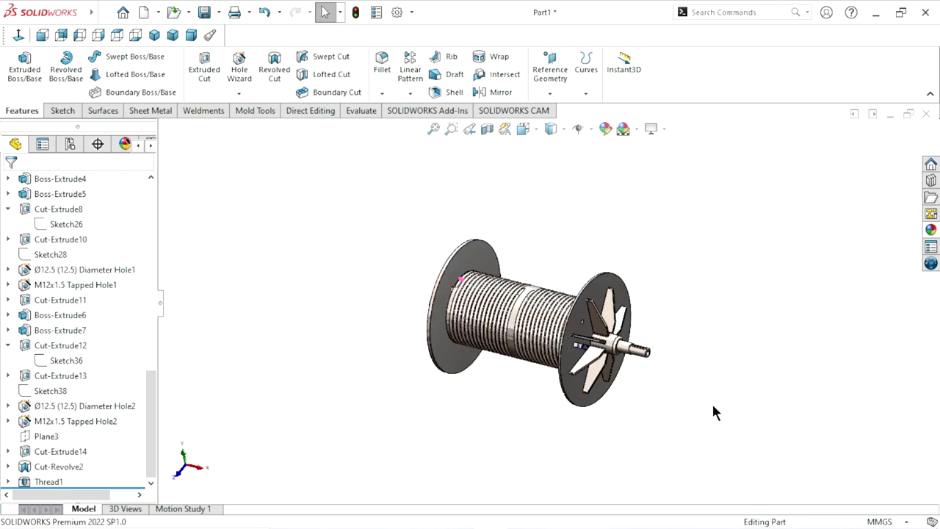
scroll(621, 361, down, 2)
scroll(619, 336, down, 2)
Step: Give the shaft features Revolve2 and Cut-Revolve1 a polished steel appearance
click(591, 305)
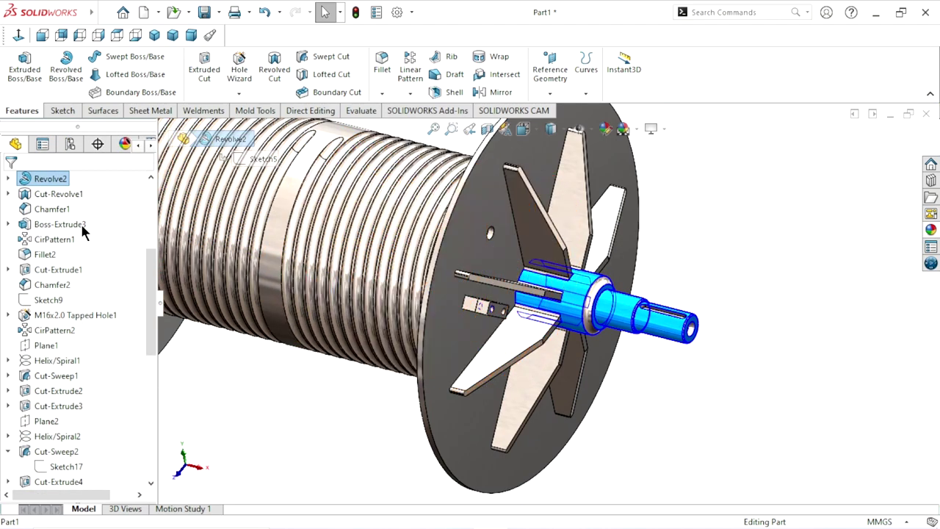
ctrl+click(59, 194)
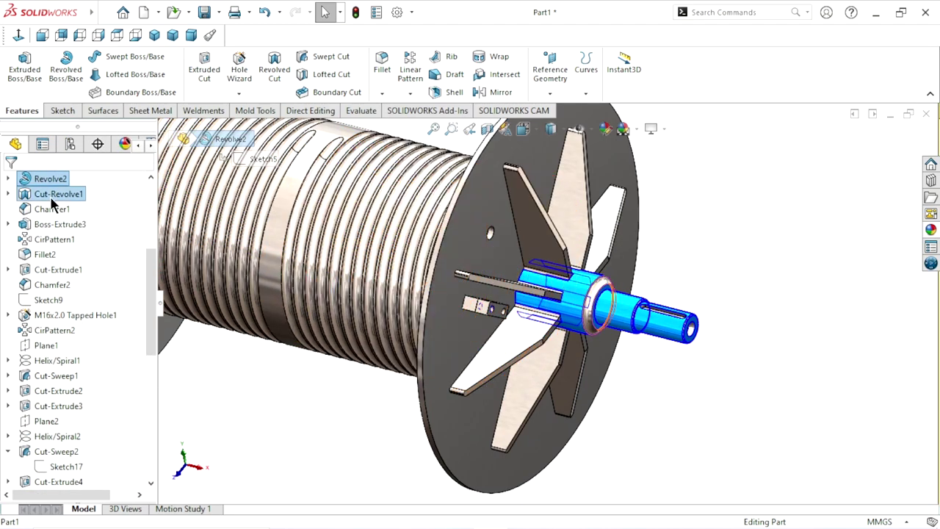
click(931, 230)
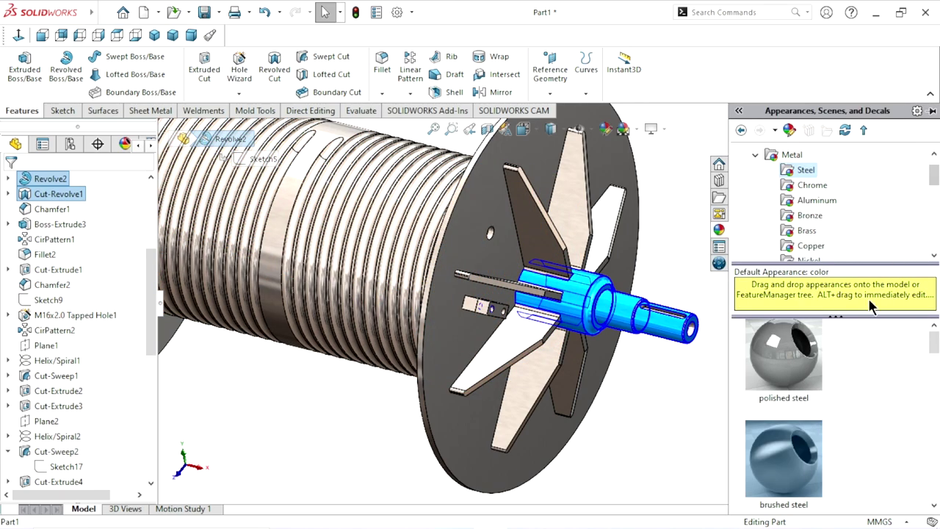
double_click(777, 389)
scroll(558, 312, up, 3)
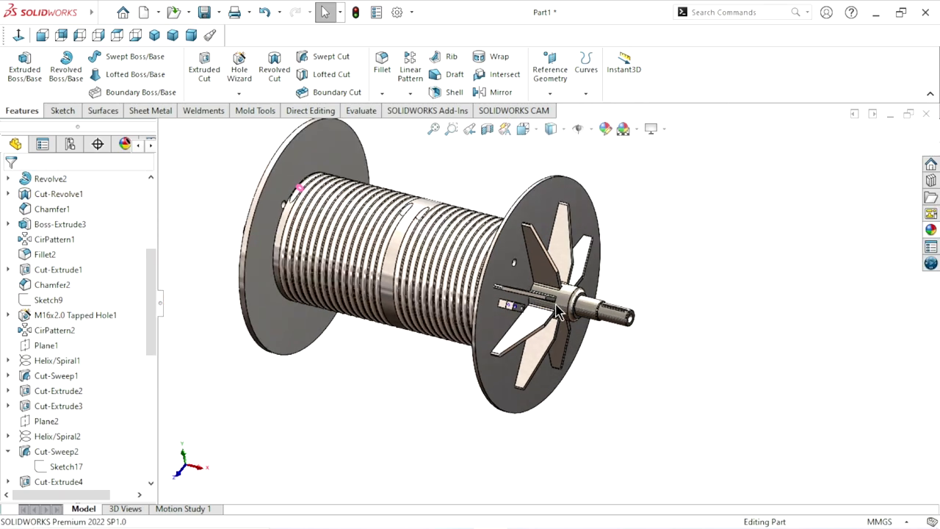
scroll(558, 312, up, 2)
scroll(559, 313, down, 1)
Step: Select the Boss-Extrude6 and Boss-Extrude7 key tab features on the left flange
mouse_move(558, 313)
middle_down()
mouse_move(412, 300)
mouse_move(379, 351)
middle_up()
key(f)
scroll(379, 352, down, 2)
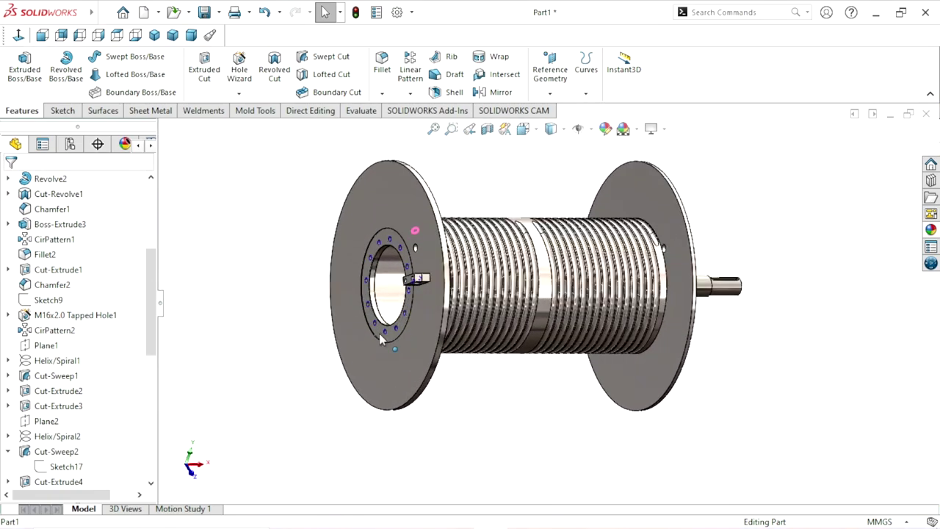
scroll(418, 294, down, 2)
scroll(441, 265, down, 2)
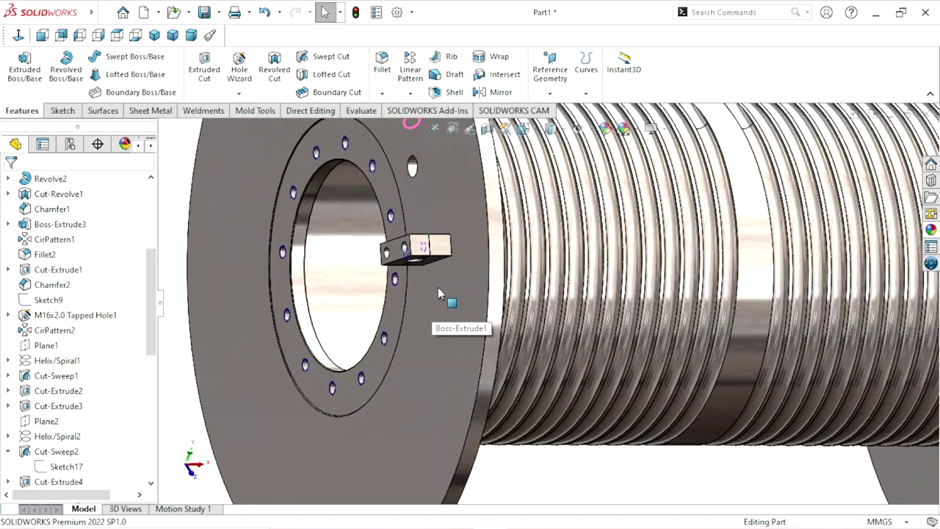
click(441, 249)
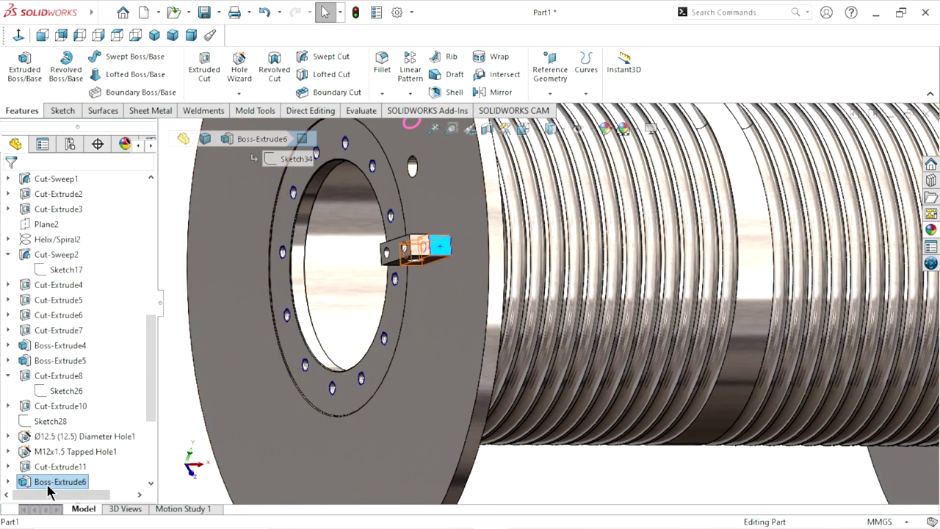
click(51, 482)
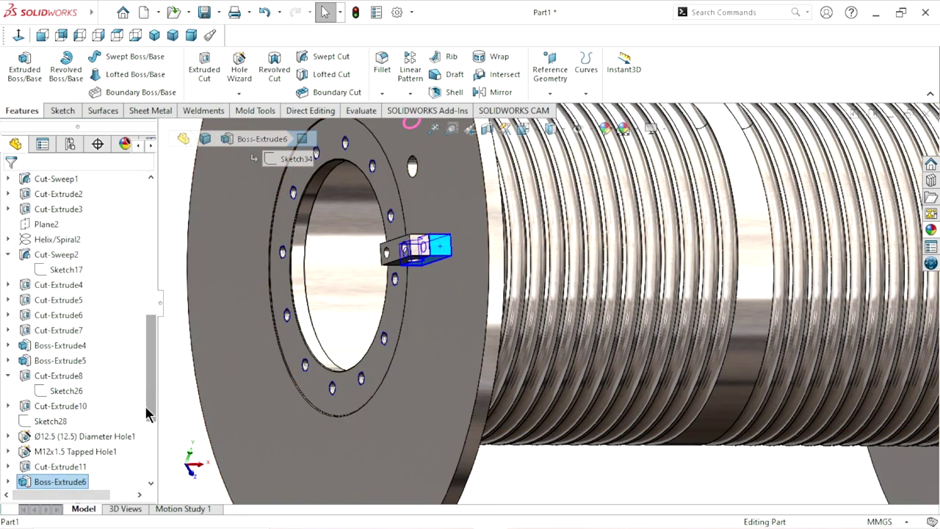
scroll(150, 412, down, 2)
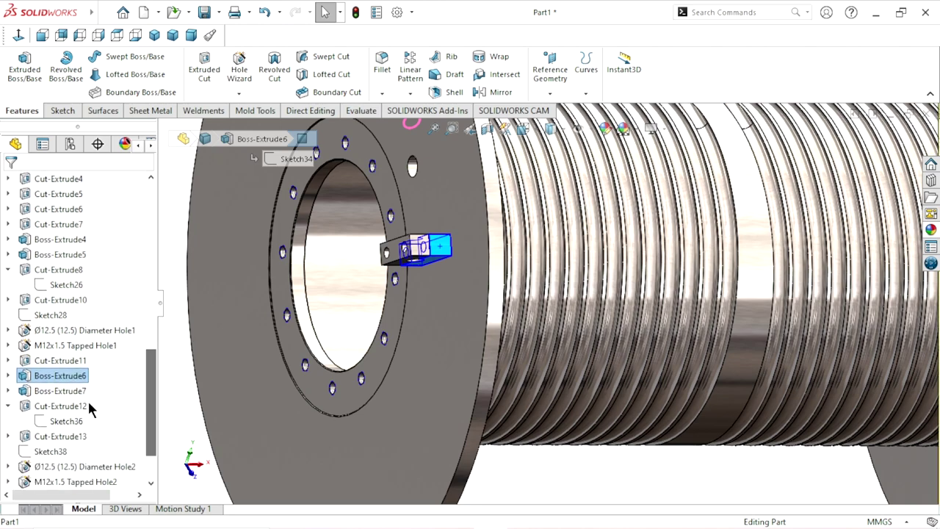
ctrl+click(65, 391)
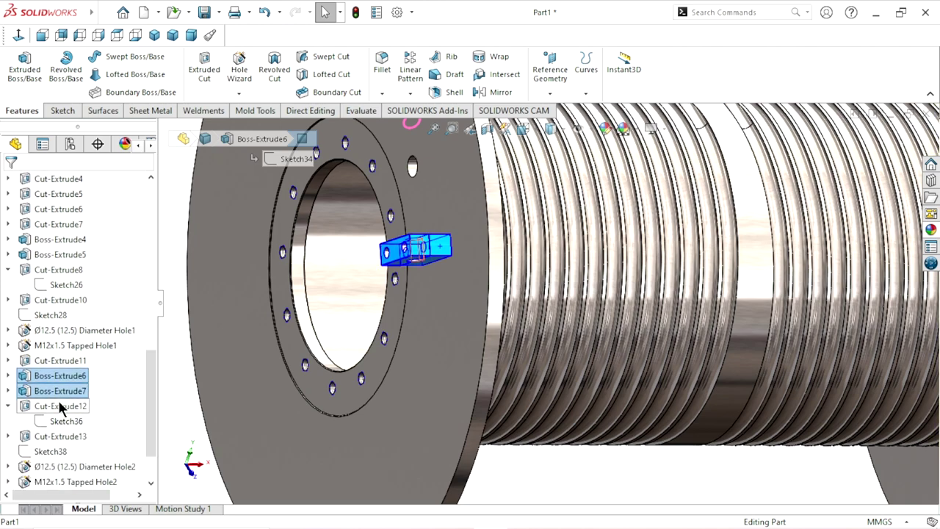
Step: Add Cut-Extrude12, Cut-Extrude13 and both Hole2 features (Ø12.5 and M12x1.5 tapped) to the selection
ctrl+click(62, 407)
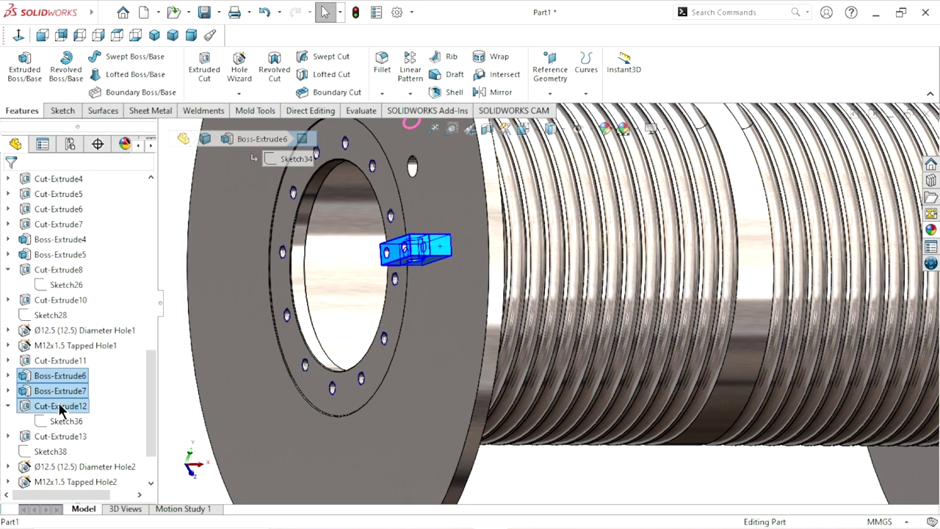
ctrl+click(62, 406)
ctrl+click(62, 406)
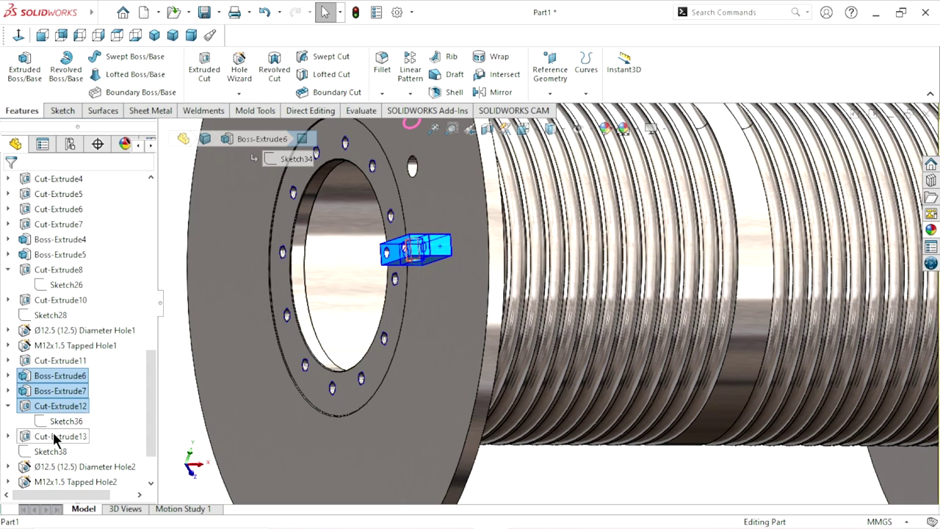
ctrl+click(56, 438)
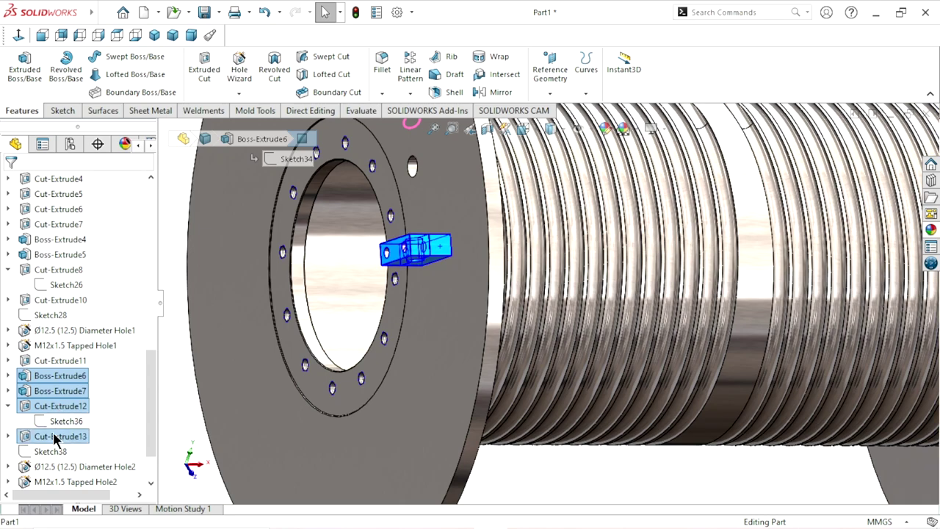
ctrl+click(71, 469)
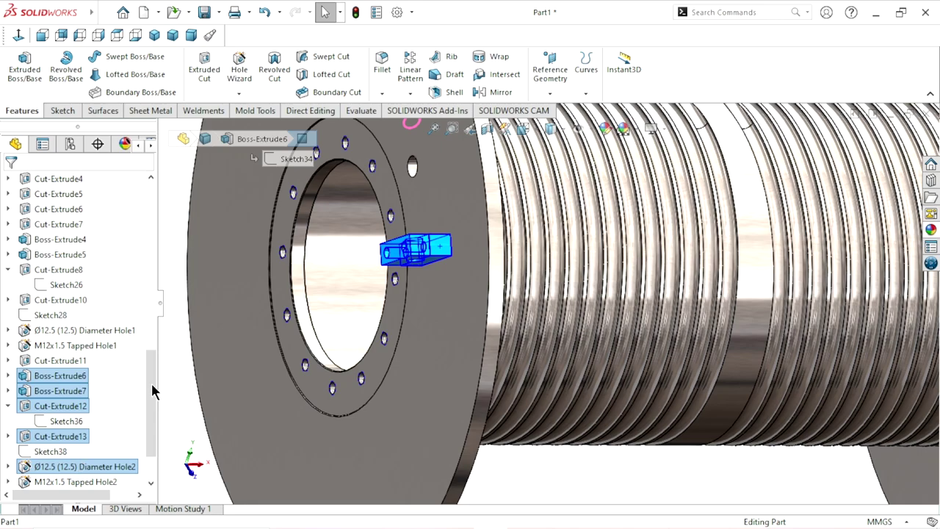
ctrl+click(71, 482)
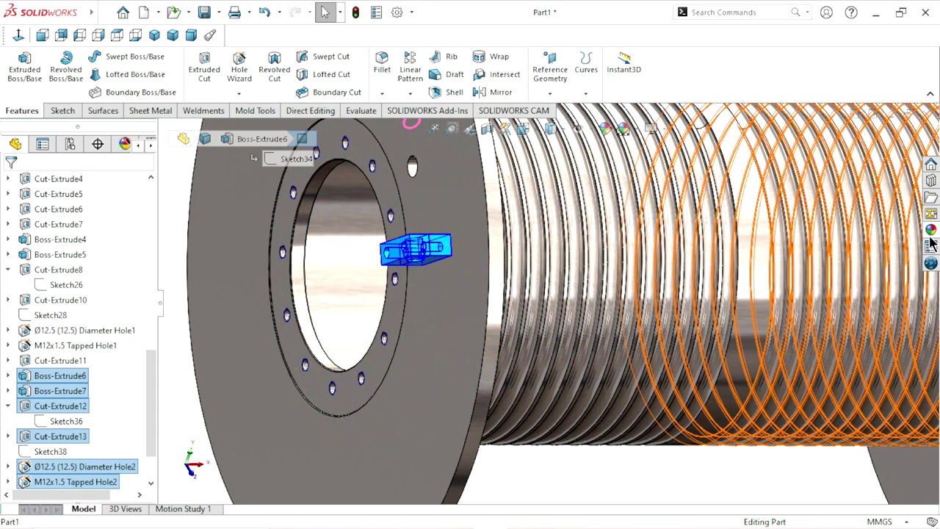
Step: Apply satin finish stainless steel to the selected block, cut and hole features
click(931, 229)
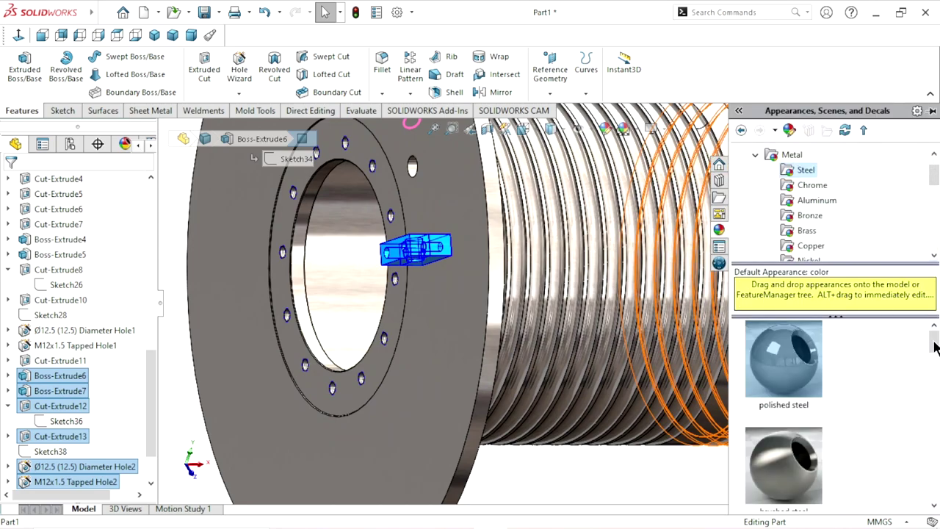
drag(935, 347, 935, 366)
click(803, 419)
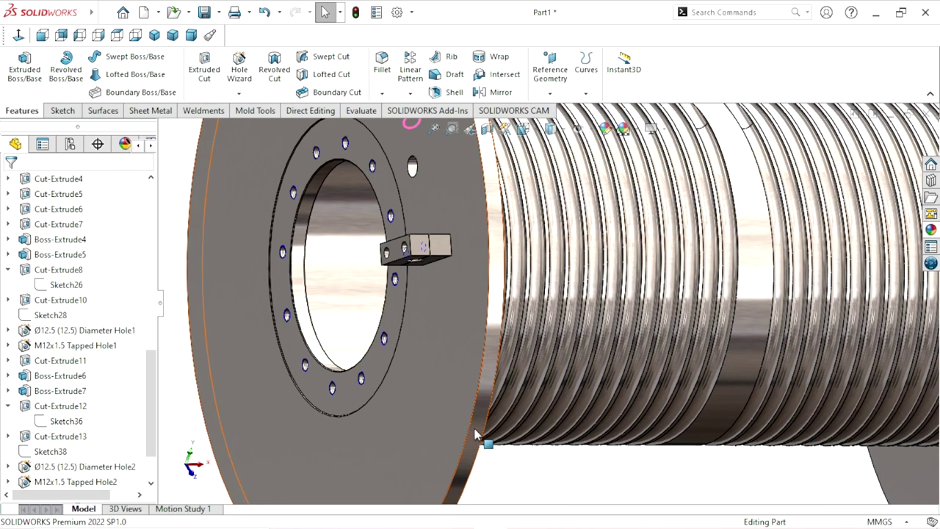
scroll(514, 352, up, 5)
Step: Select the bracket block Boss-Extrude5 together with Cut-Extrude8 and Cut-Extrude10
scroll(515, 356, up, 3)
middle_drag(727, 321, 648, 352)
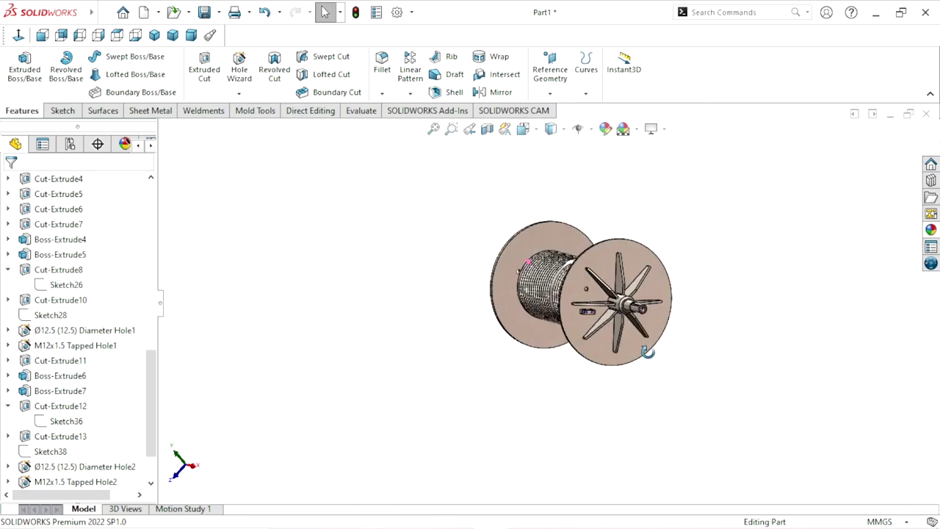
scroll(632, 341, down, 2)
scroll(588, 327, down, 5)
scroll(558, 317, down, 10)
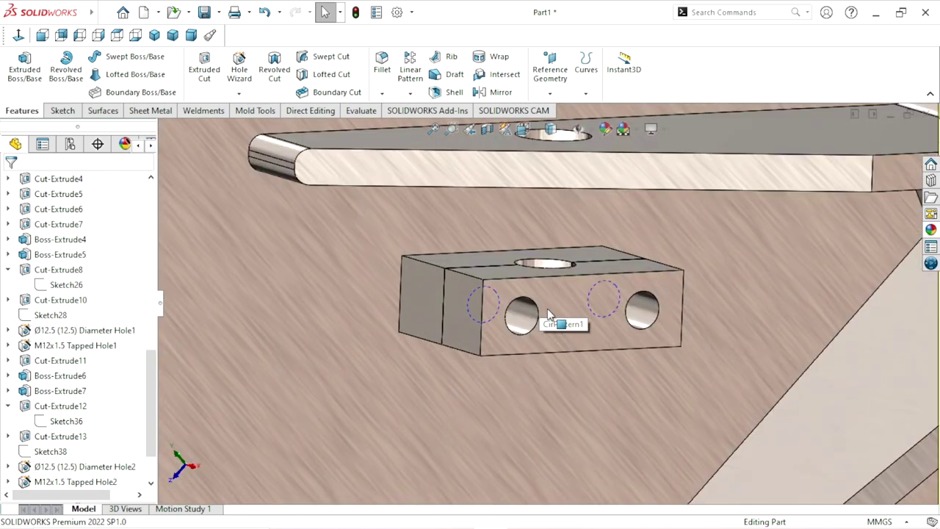
click(547, 314)
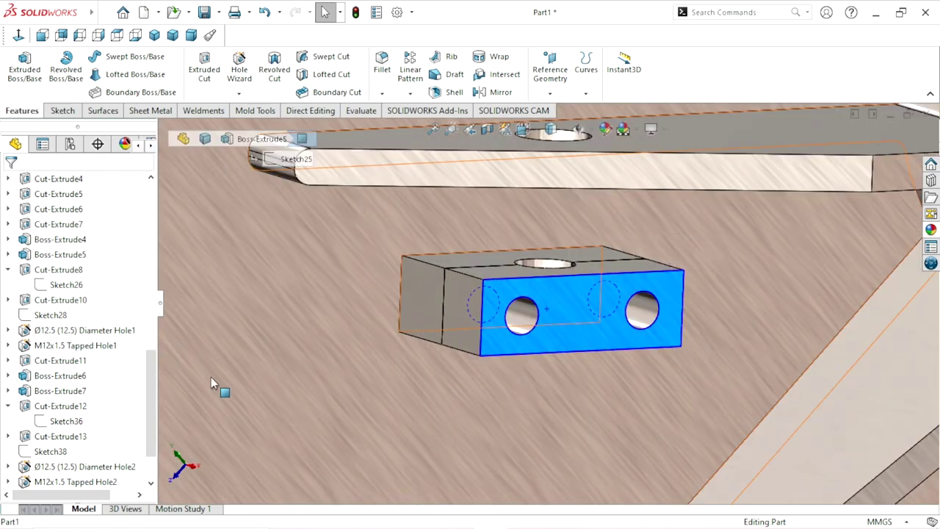
ctrl+click(51, 271)
ctrl+click(46, 300)
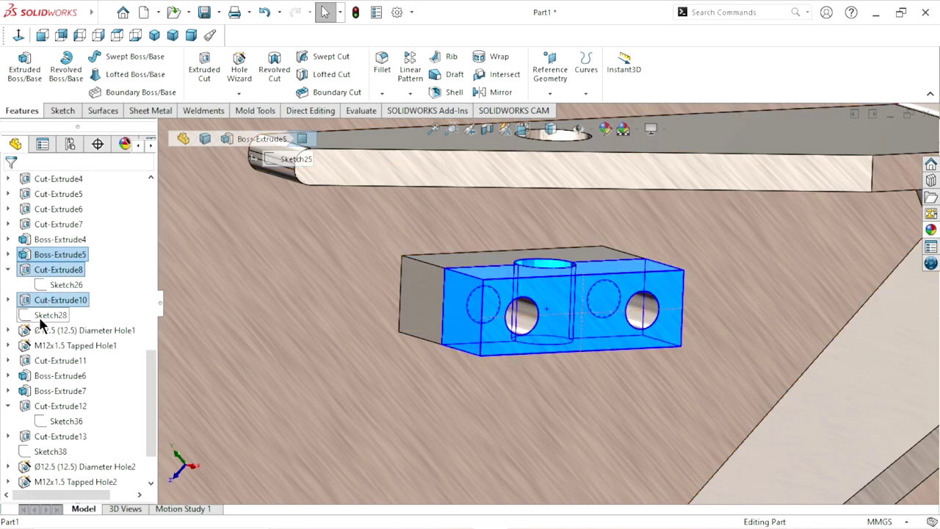
Step: Add mounting plate Boss-Extrude4 and both Hole1 features (Ø12.5 and M12x1.5 tapped) to the selection
ctrl+click(52, 239)
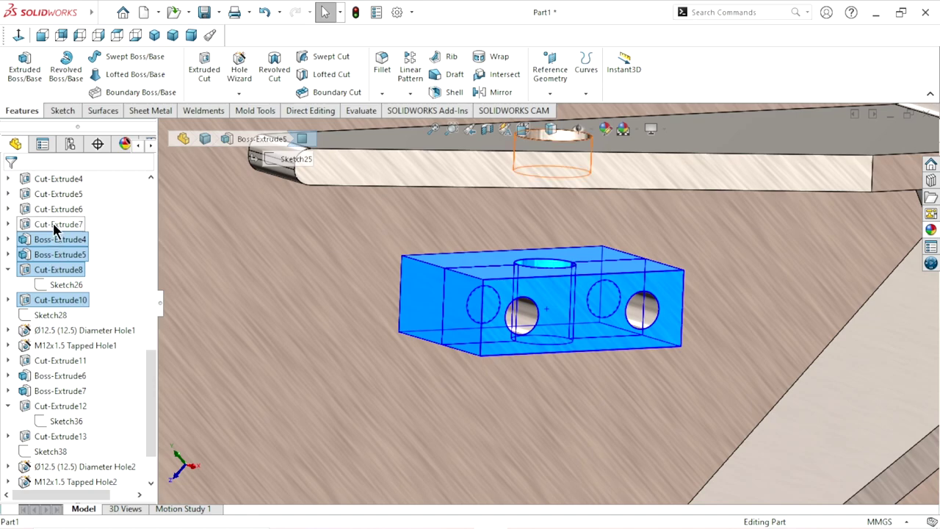
ctrl+click(53, 328)
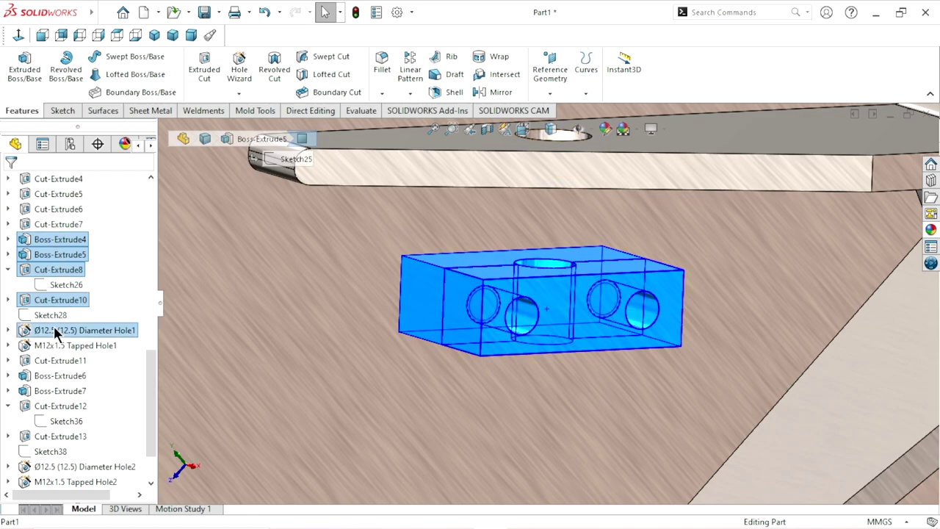
ctrl+click(53, 347)
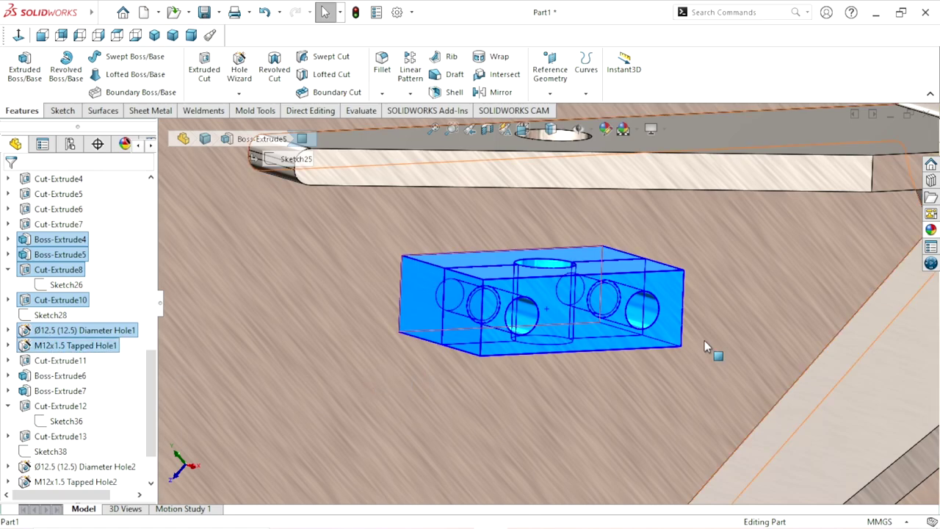
Step: Drag satin finish stainless steel onto the selected bracket features and view the whole reel
click(930, 229)
drag(808, 400, 530, 403)
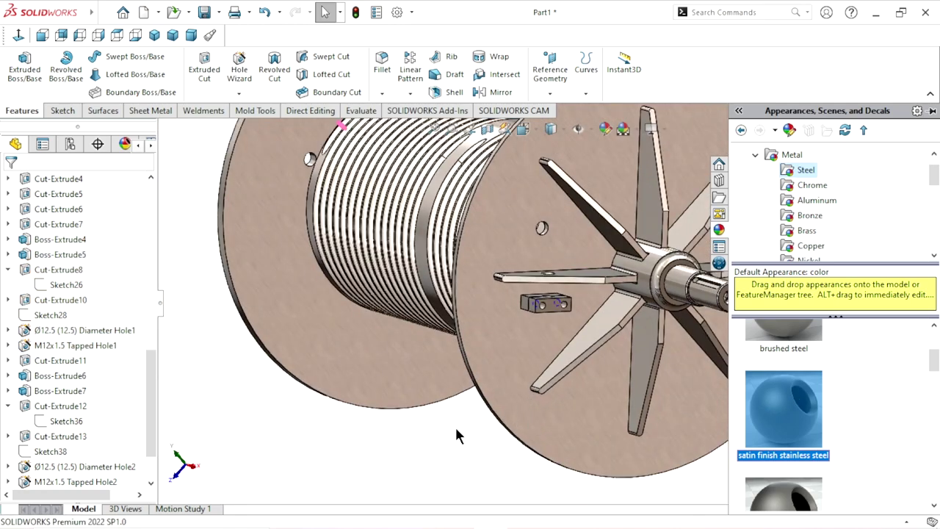
key(f)
mouse_move(455, 423)
middle_down()
mouse_move(478, 304)
mouse_move(478, 361)
mouse_move(537, 341)
middle_up()
scroll(607, 311, down, 3)
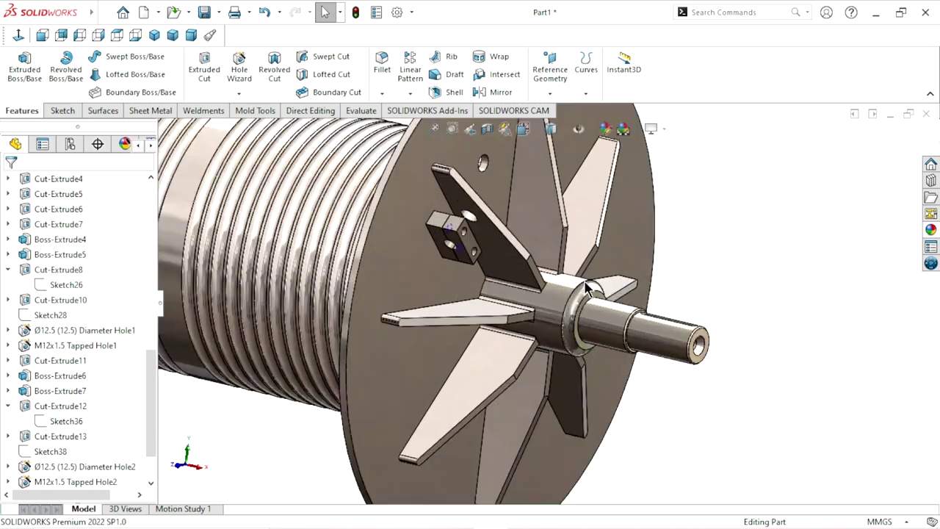
scroll(608, 310, down, 3)
Step: Select the blade features Boss-Extrude3, CirPattern1 and Fillet2
click(523, 191)
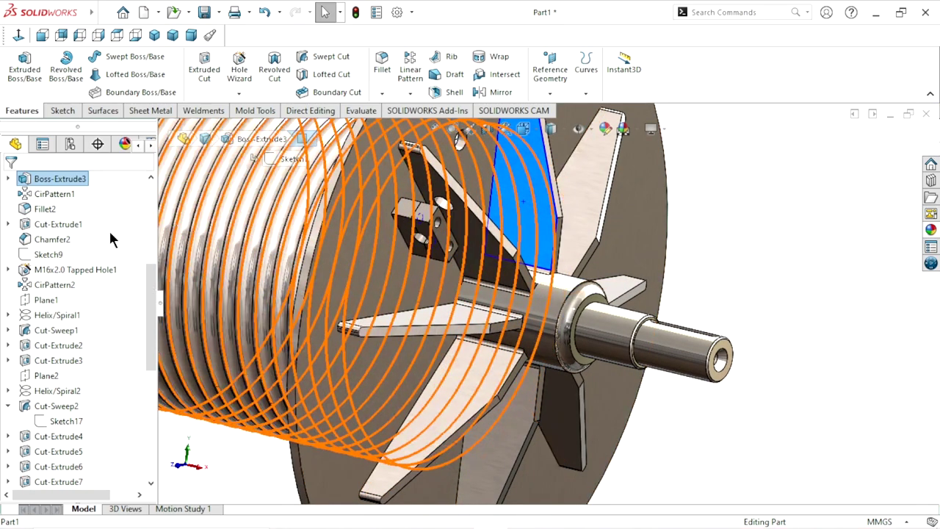
click(61, 180)
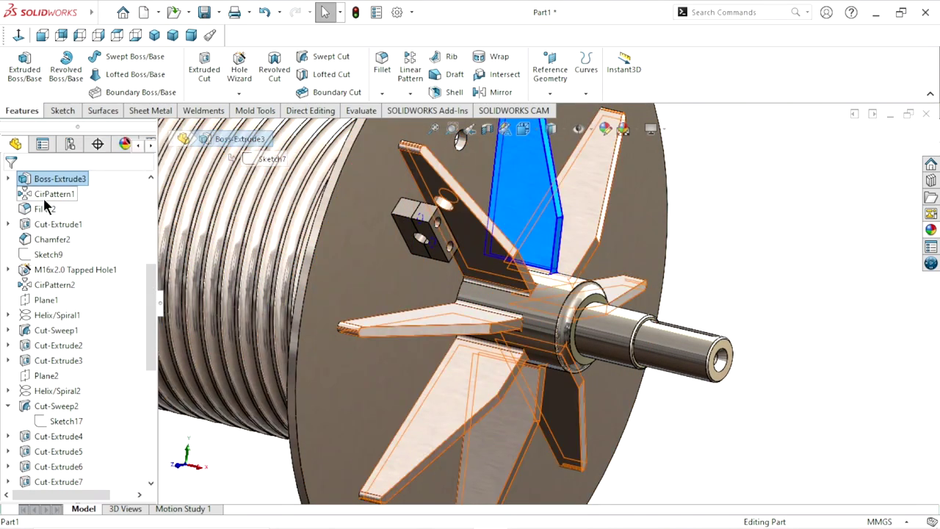
click(44, 195)
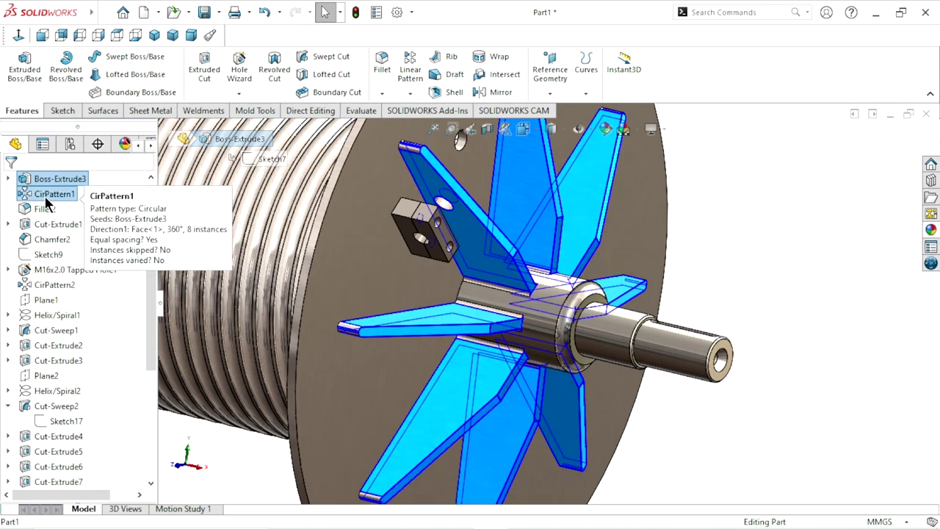
ctrl+click(42, 210)
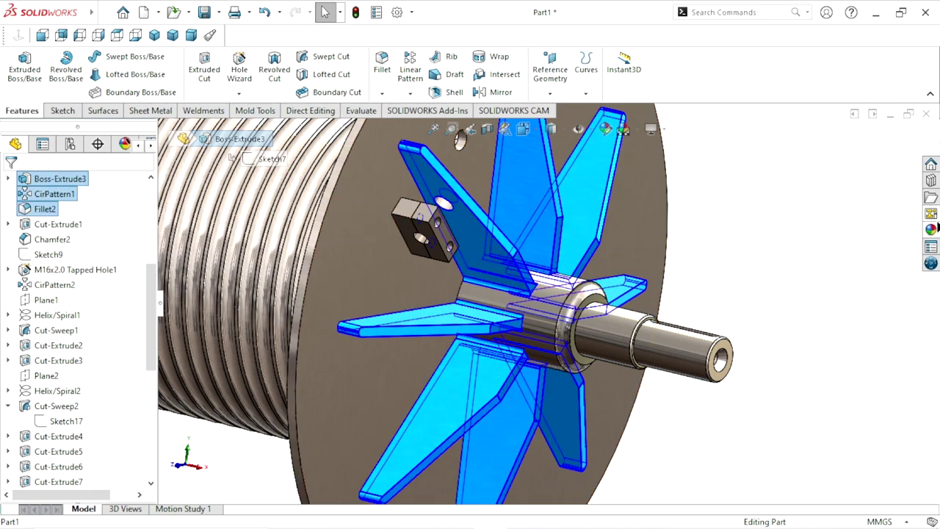
Step: Apply the matte steel appearance to the selected blades
click(930, 229)
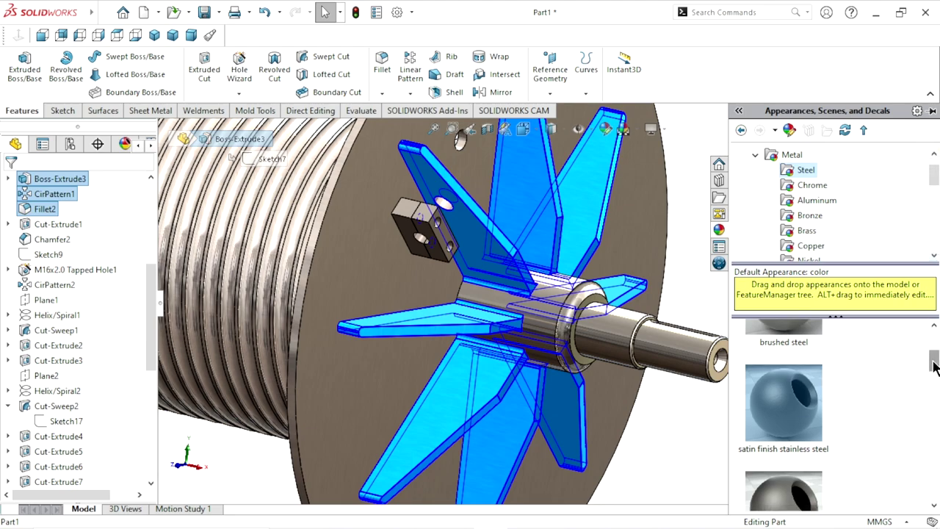
drag(932, 362, 933, 370)
click(805, 454)
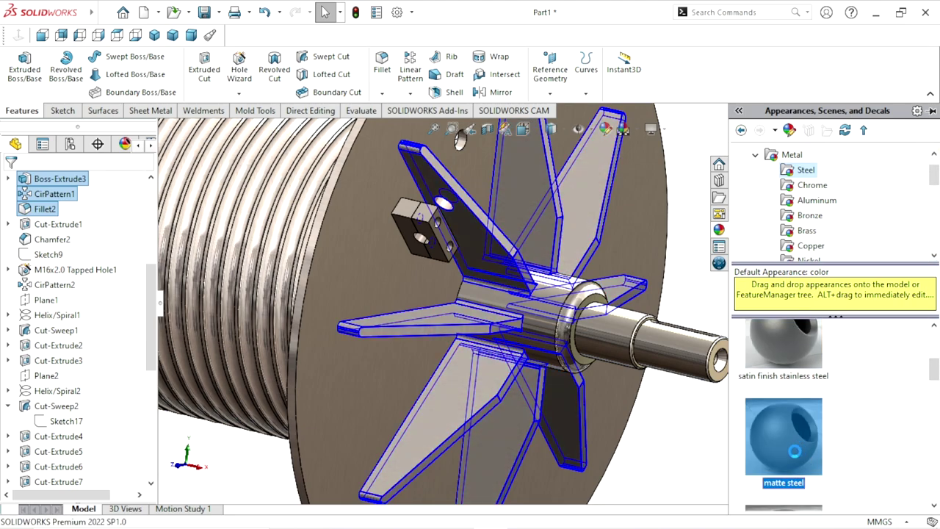
click(712, 465)
key(f)
scroll(517, 306, down, 2)
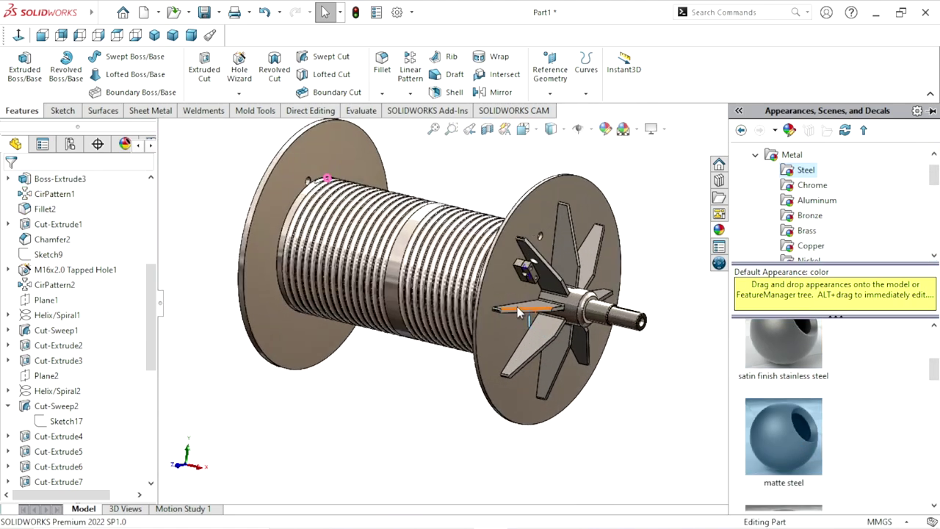
scroll(517, 306, down, 3)
mouse_move(357, 414)
middle_down()
mouse_move(251, 318)
mouse_move(478, 398)
middle_up()
mouse_move(441, 361)
middle_down()
mouse_move(487, 352)
mouse_move(493, 361)
mouse_move(445, 333)
mouse_move(411, 346)
middle_up()
scroll(402, 351, up, 3)
scroll(403, 351, down, 2)
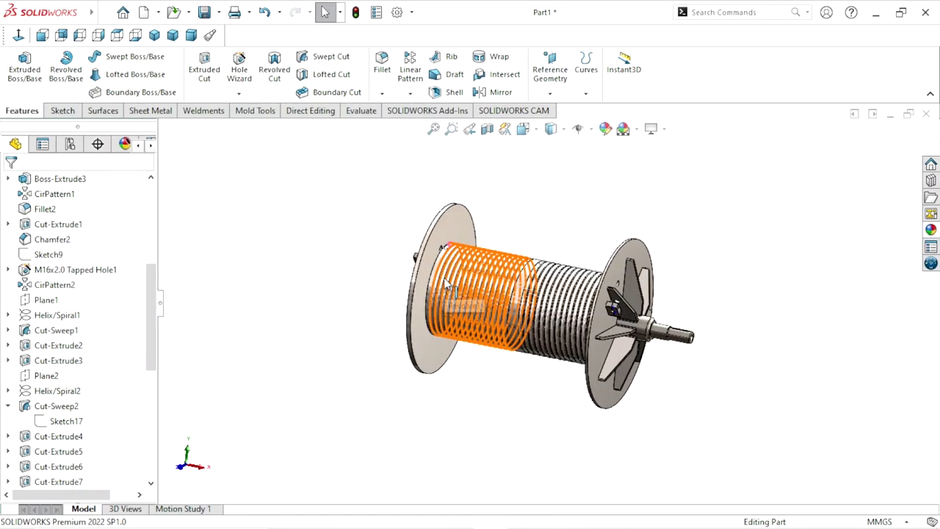
click(154, 35)
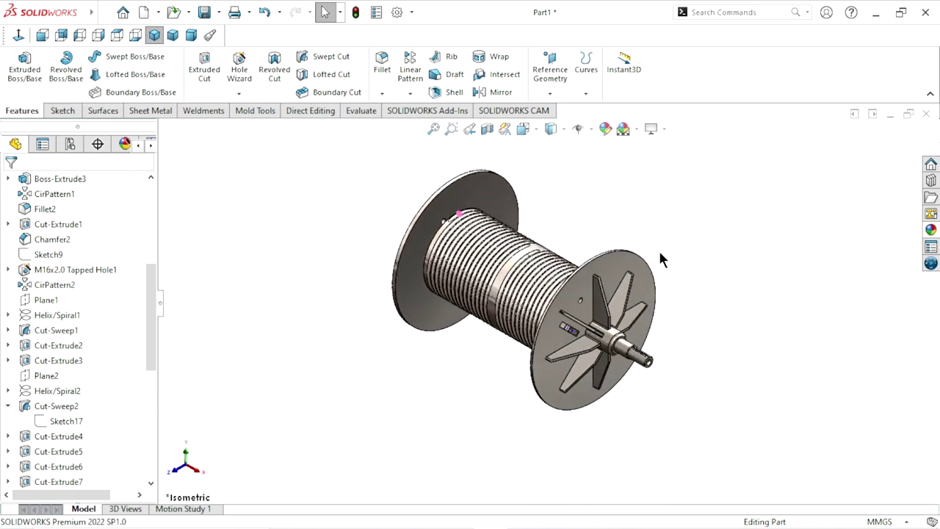
scroll(615, 288, down, 3)
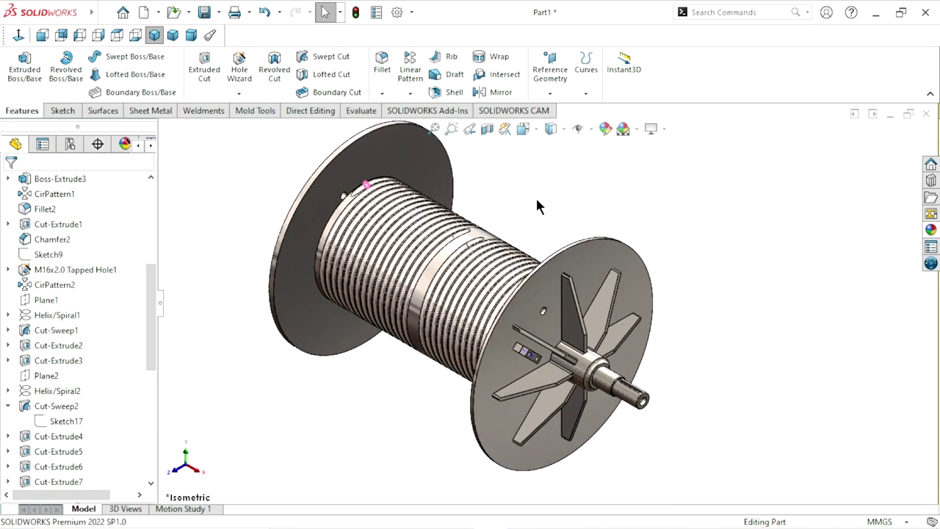
scroll(548, 216, up, 2)
scroll(558, 197, up, 2)
scroll(514, 236, up, 1)
middle_drag(495, 256, 712, 297)
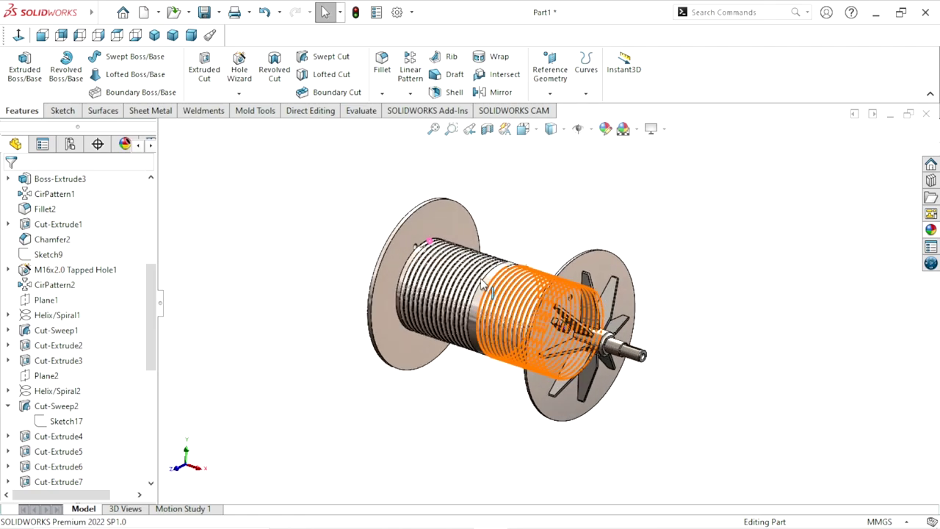
middle_drag(663, 379, 373, 379)
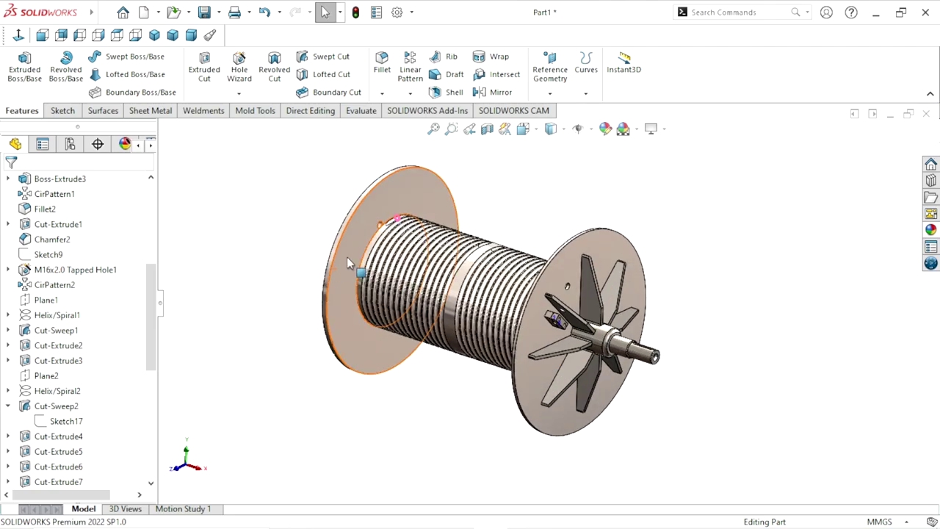
scroll(347, 257, down, 1)
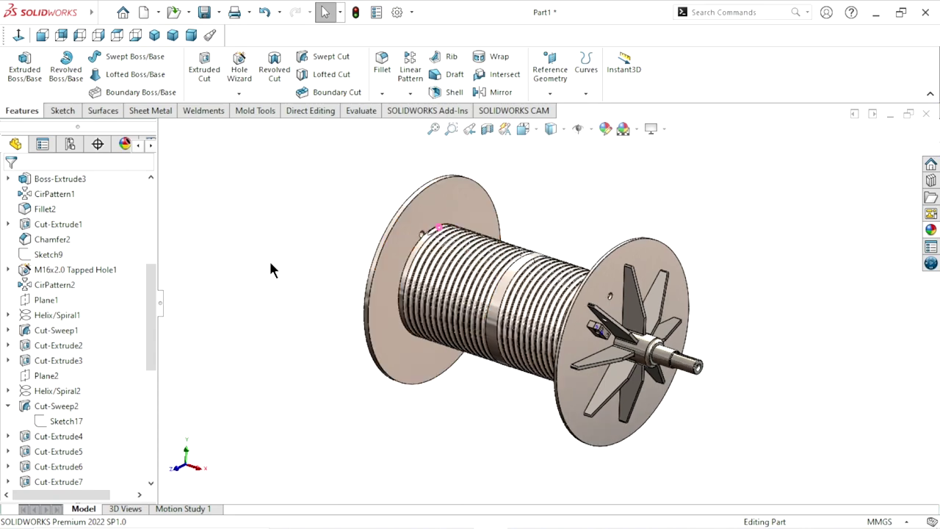
scroll(538, 241, down, 1)
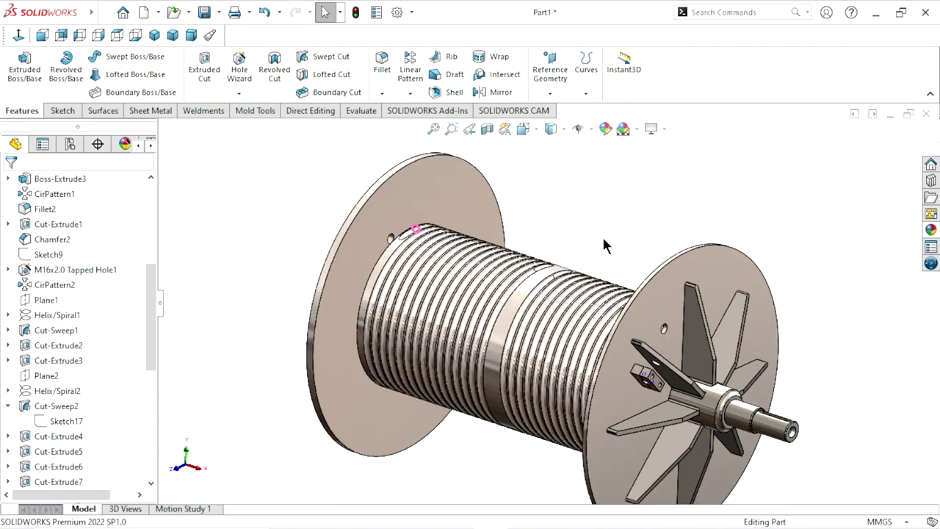
scroll(609, 250, up, 1)
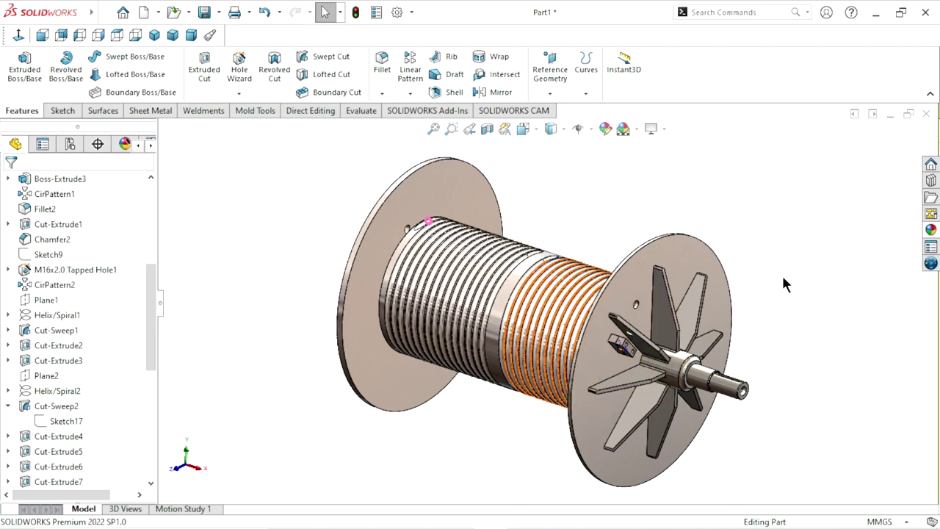